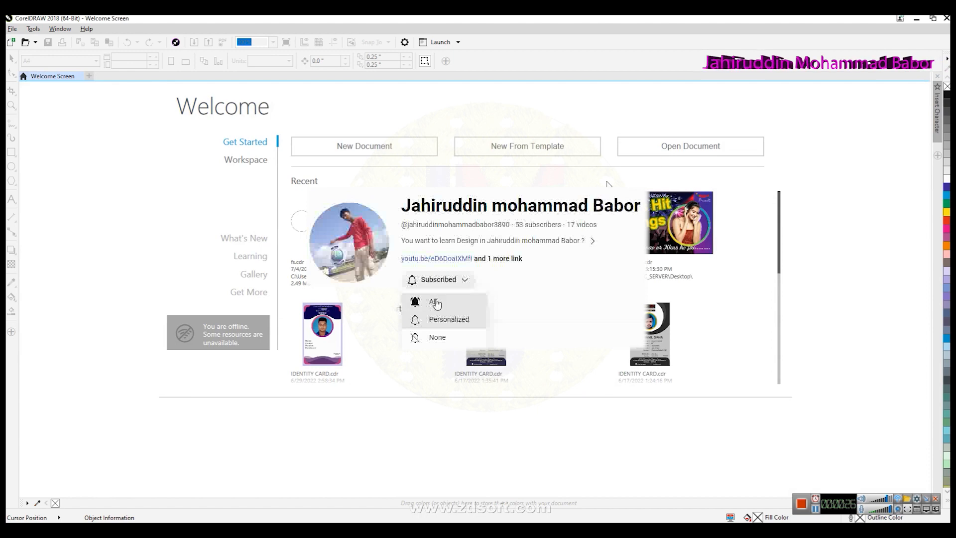
Create a new blank landscape document, 18 by 12 inches.
{"action": "left_click", "coordinate": [358, 146]}
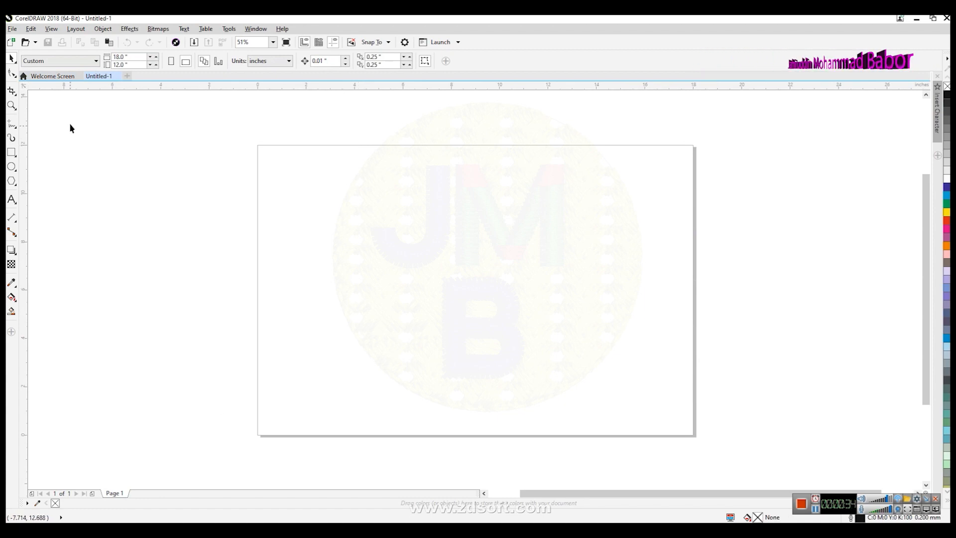
{"action": "left_click", "coordinate": [13, 30]}
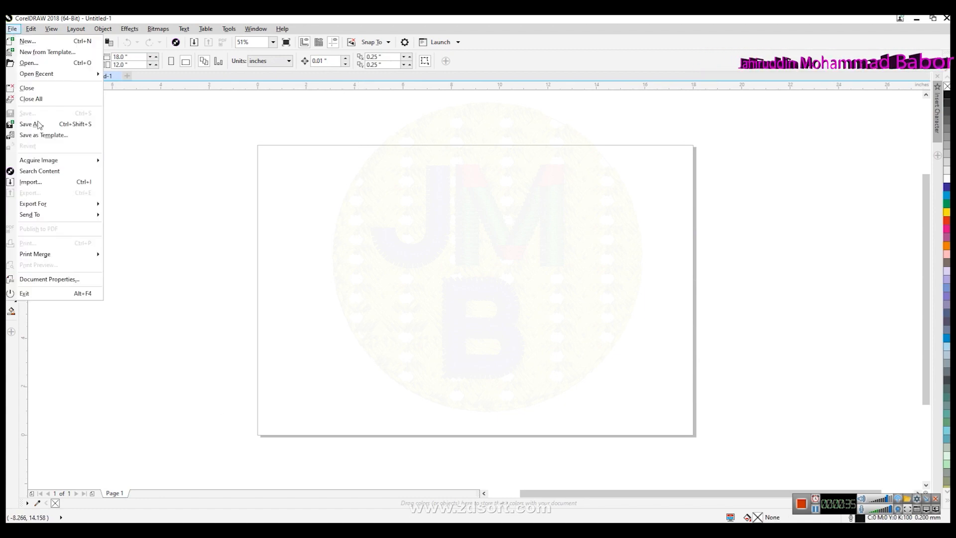
{"action": "left_click", "coordinate": [55, 181]}
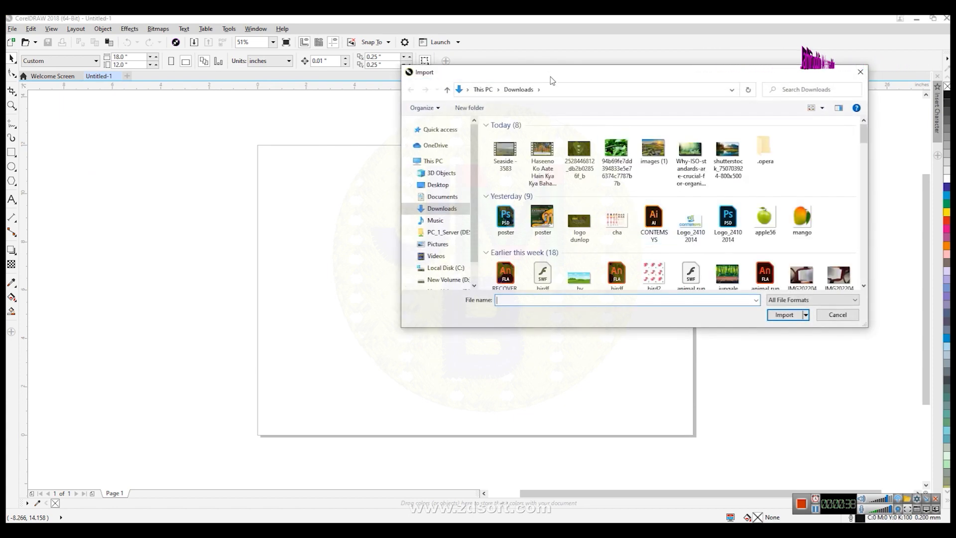
{"action": "left_click_drag", "start_coordinate": [552, 81], "coordinate": [172, 128]}
{"action": "left_click_drag", "start_coordinate": [483, 184], "coordinate": [482, 330]}
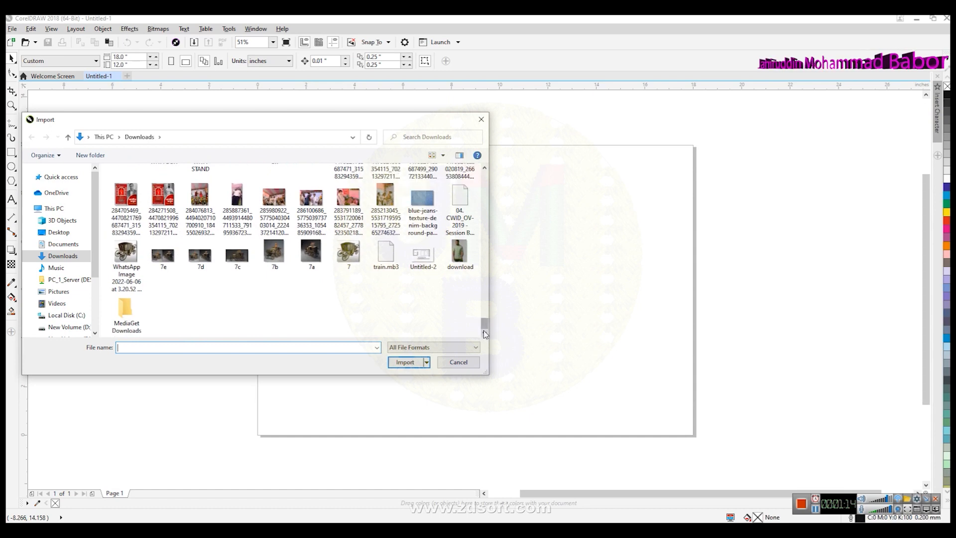
{"action": "left_click", "coordinate": [481, 119]}
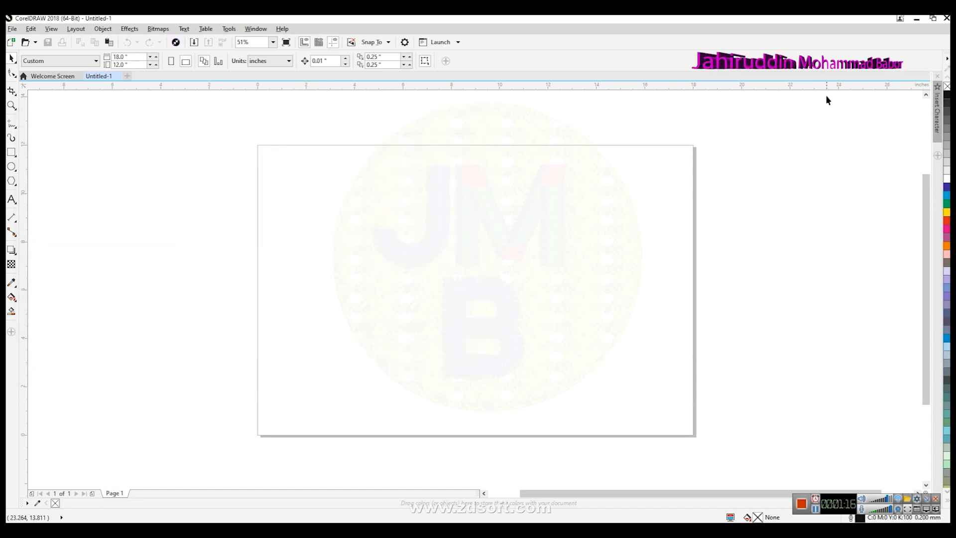
Switch to Google Chrome and open the Google home page.
{"action": "left_click", "coordinate": [916, 18]}
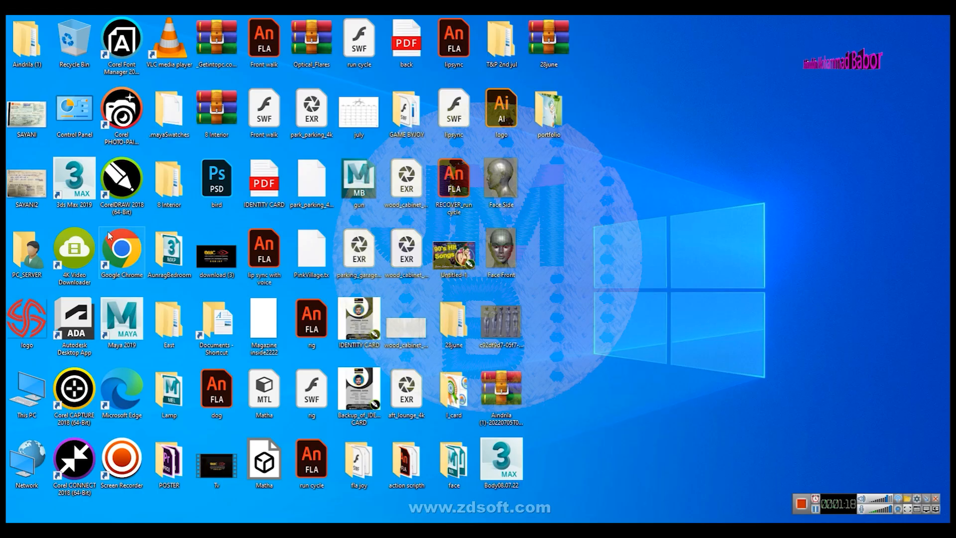
{"action": "double_click", "coordinate": [121, 241]}
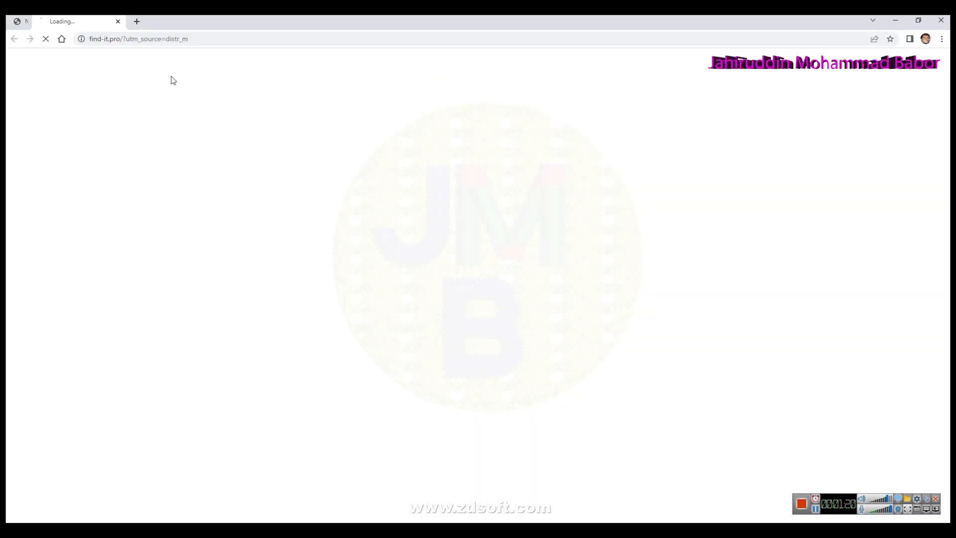
{"action": "left_click", "coordinate": [186, 38]}
{"action": "key", "text": "BackSpace"}
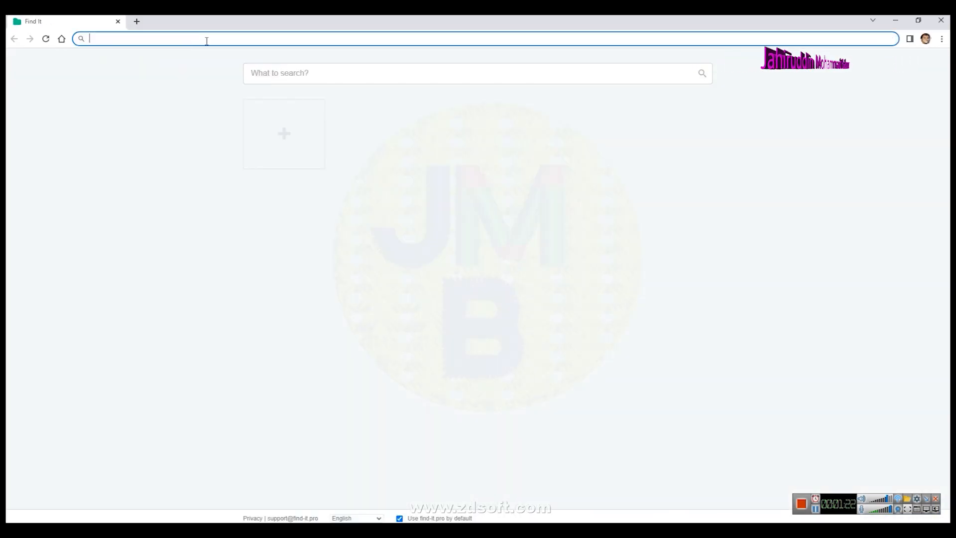
{"action": "type", "text": "https://www.google.com/?h=52x06k33mh5cdi7ed0pyobzborkaow6nxksq.5d15mfc0i"}
{"action": "key", "text": "Return"}
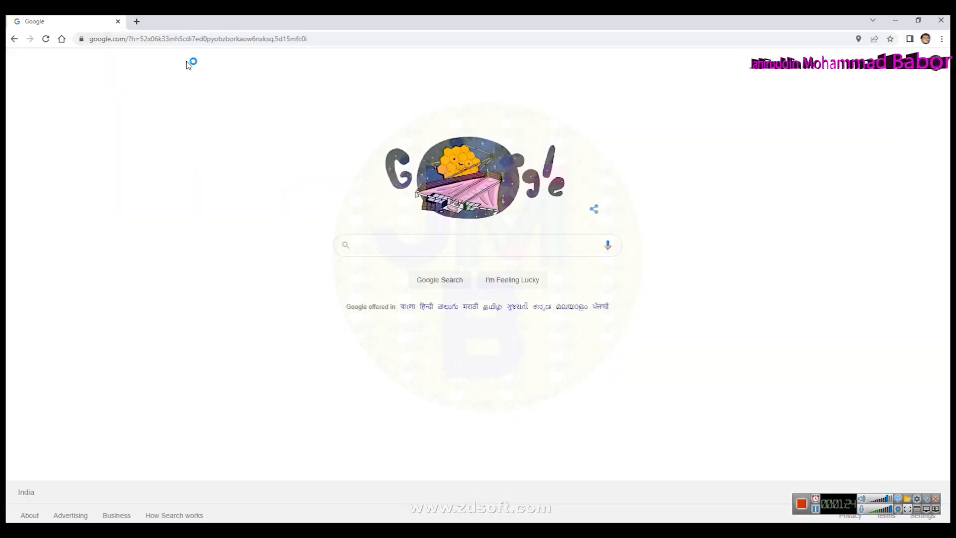
Search Google for "flex banner design" and show the image results.
{"action": "type", "text": "fl"}
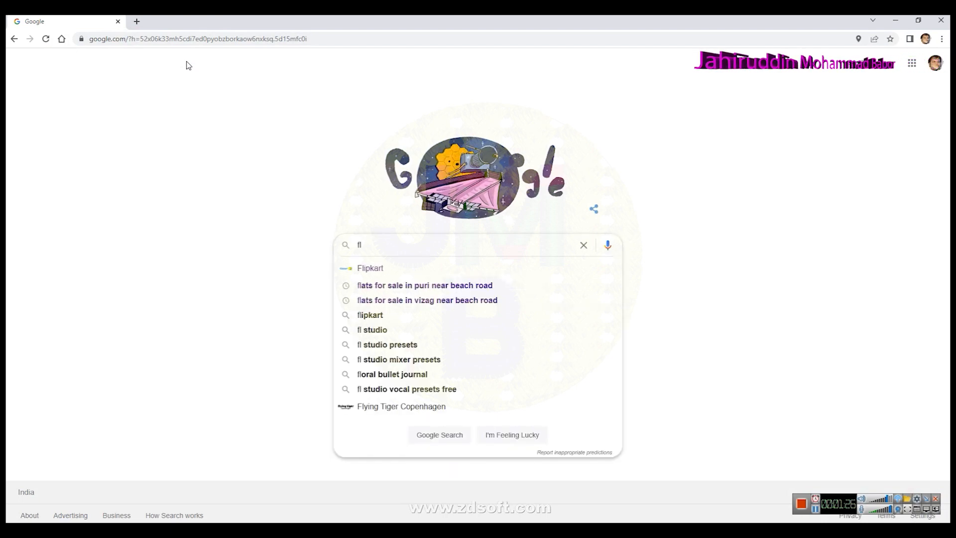
{"action": "key", "text": "BackSpace"}
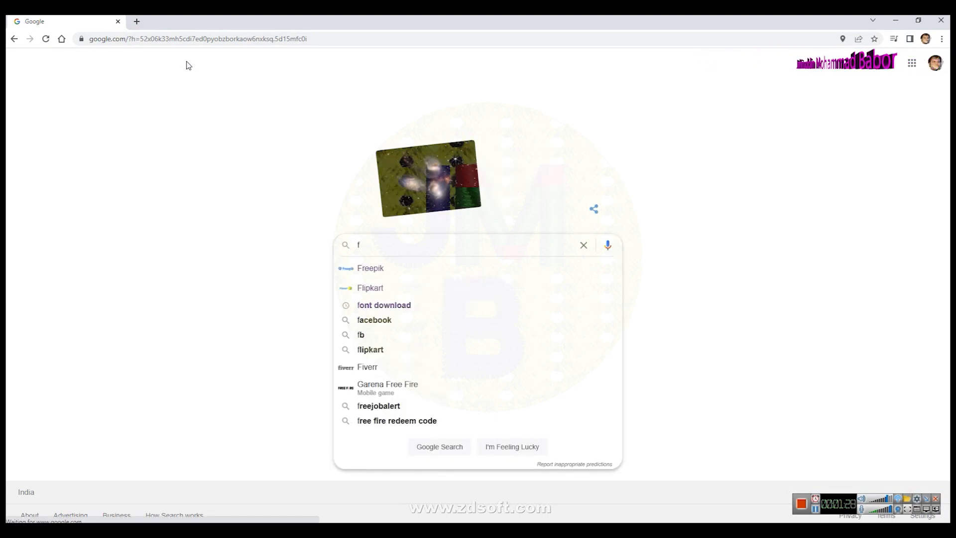
{"action": "type", "text": "lex ba"}
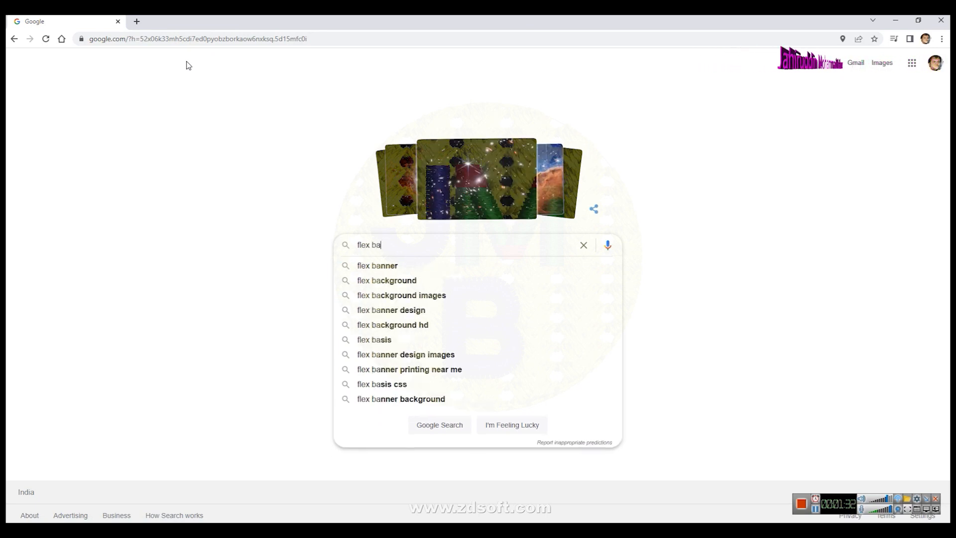
{"action": "type", "text": "nner d"}
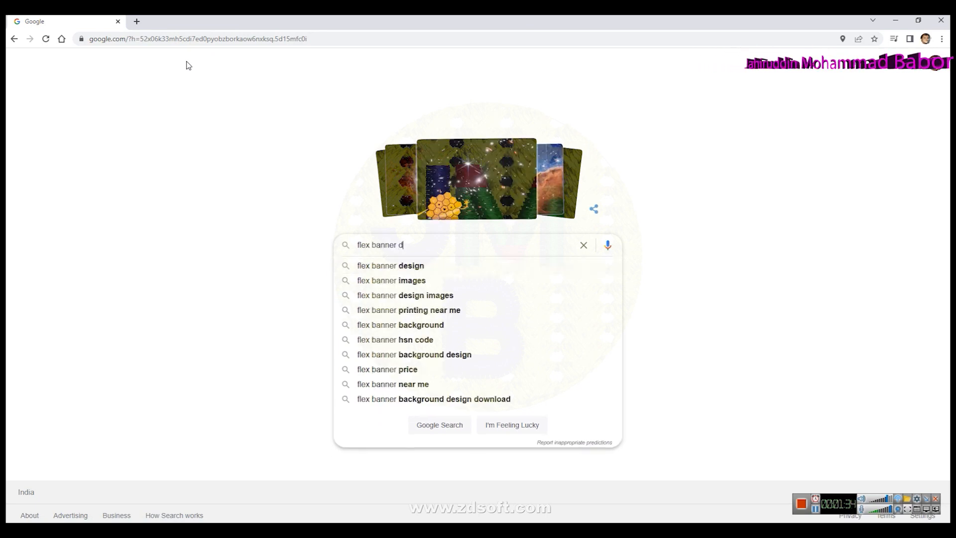
{"action": "type", "text": "esign"}
{"action": "key", "text": "Return"}
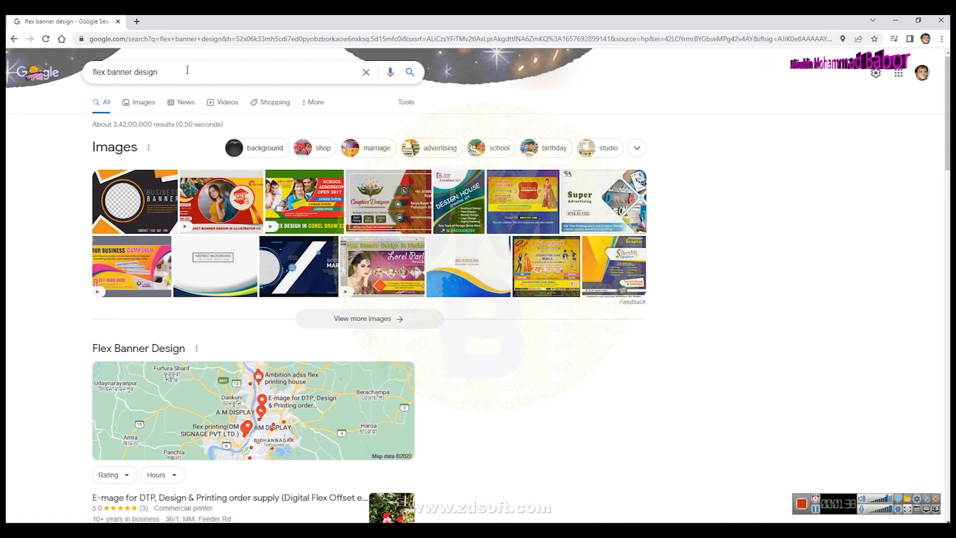
{"action": "left_click", "coordinate": [140, 102]}
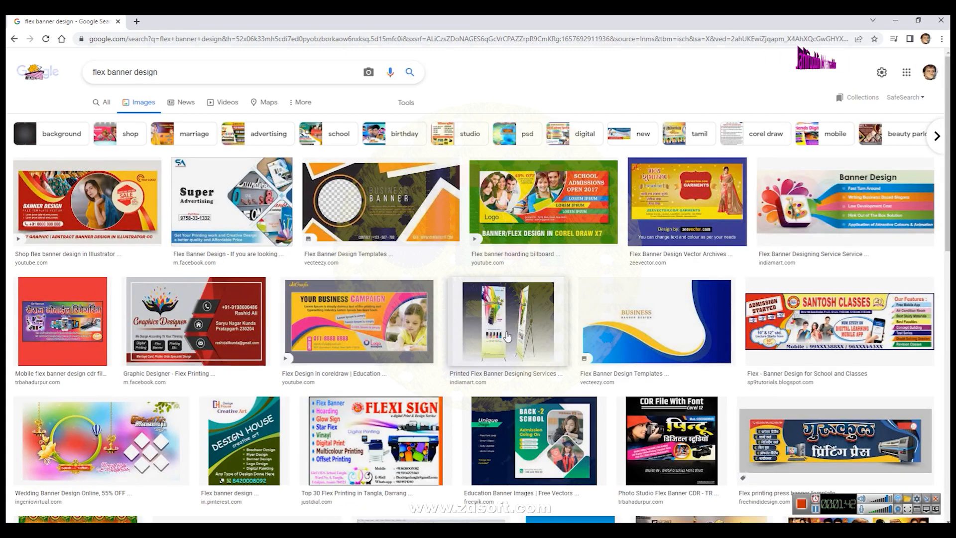
Browse the flex banner images and open the preview of the Beauty Salon & Spa Center banner.
{"action": "scroll", "coordinate": [507, 337], "scroll_direction": "down", "scroll_amount": 7}
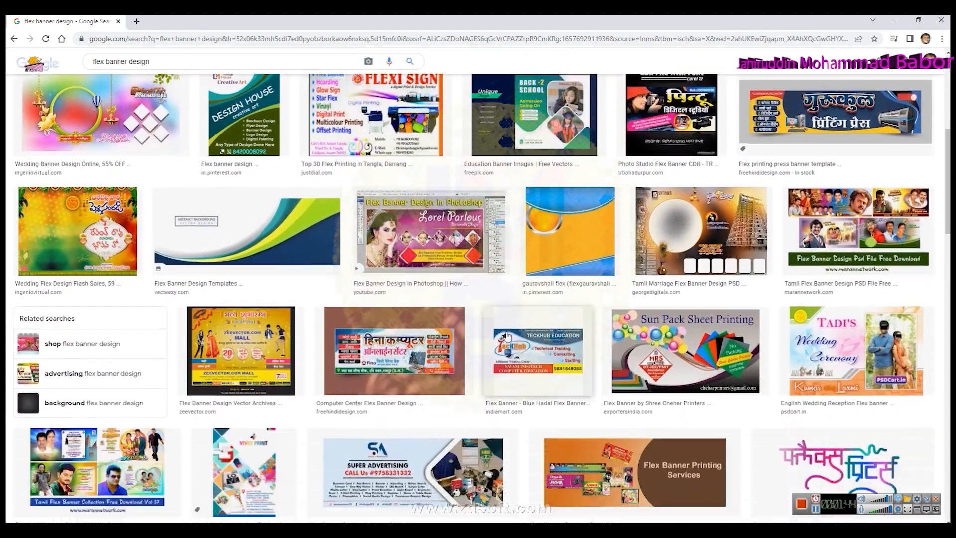
{"action": "scroll", "coordinate": [507, 335], "scroll_direction": "down", "scroll_amount": 2}
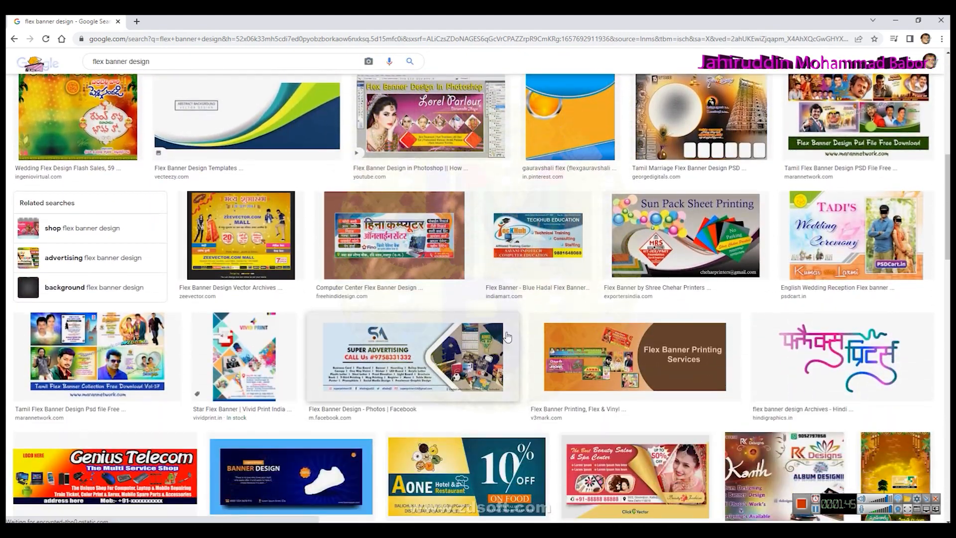
{"action": "left_click", "coordinate": [646, 457]}
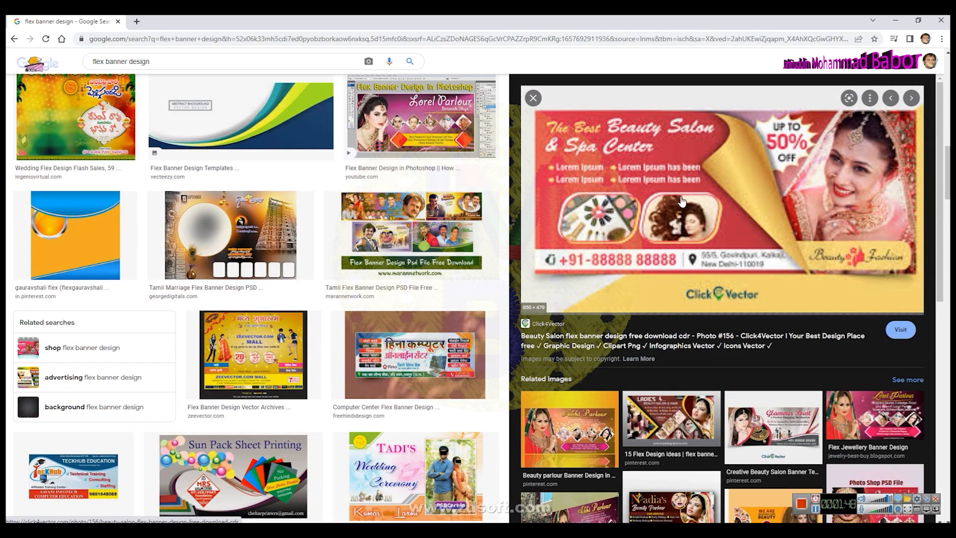
{"action": "right_click", "coordinate": [722, 194]}
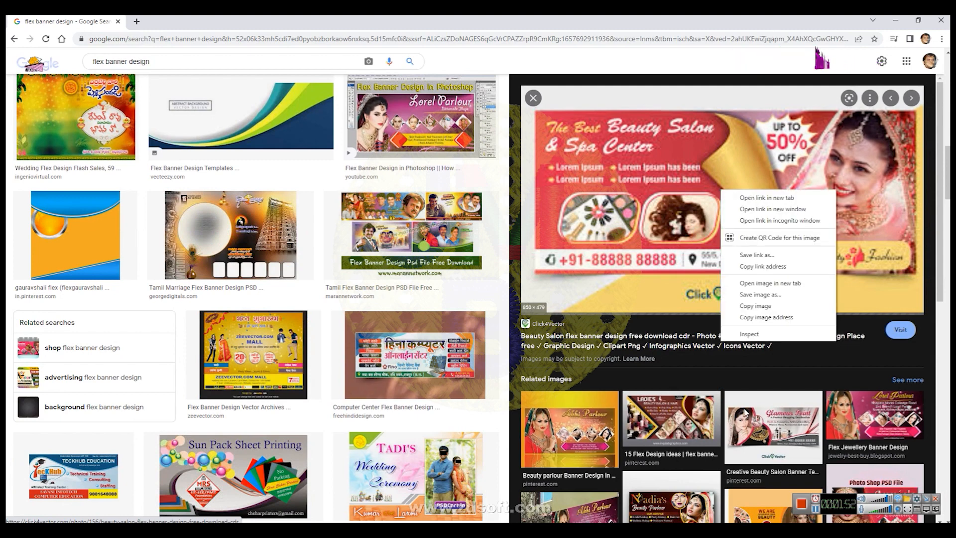
{"action": "left_click", "coordinate": [753, 294]}
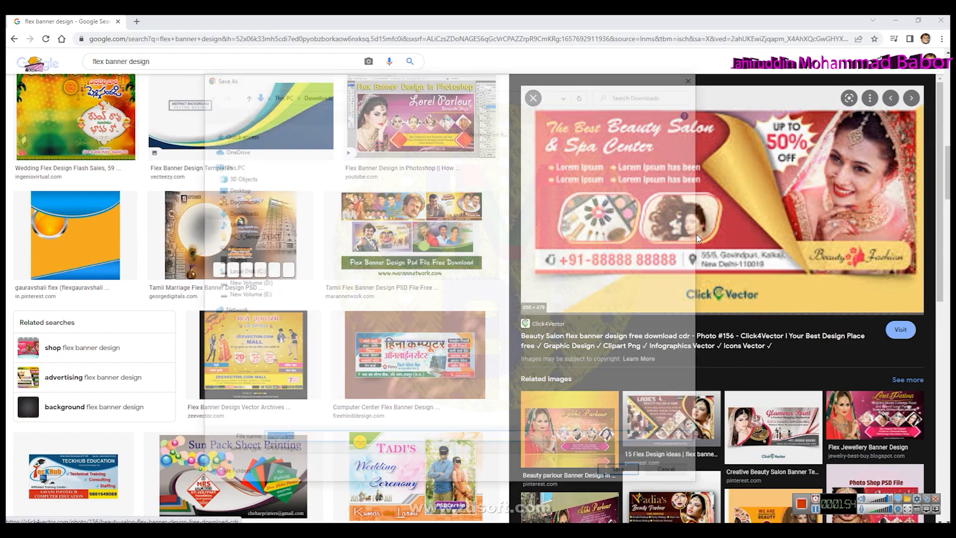
{"action": "left_click", "coordinate": [667, 473]}
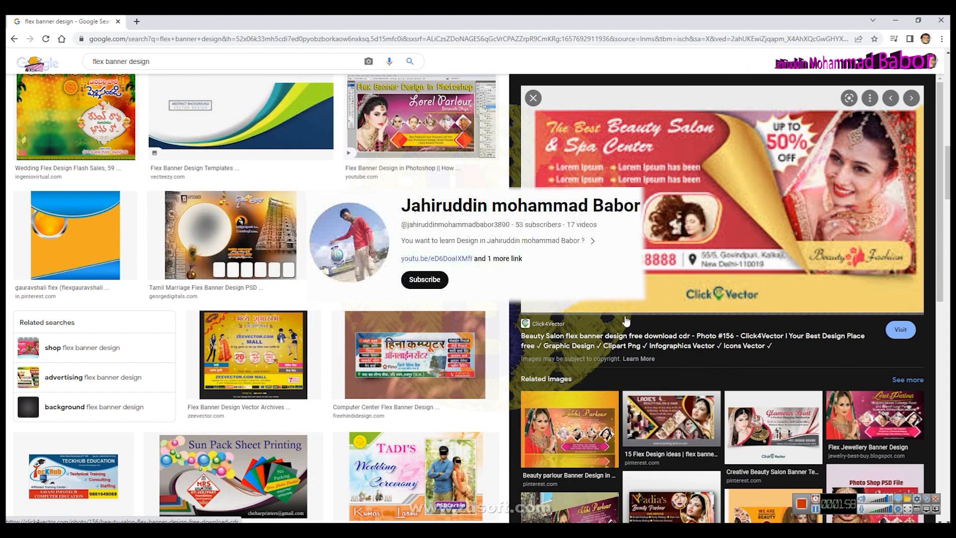
Open the Google home page in a new browser tab.
{"action": "left_click", "coordinate": [582, 322]}
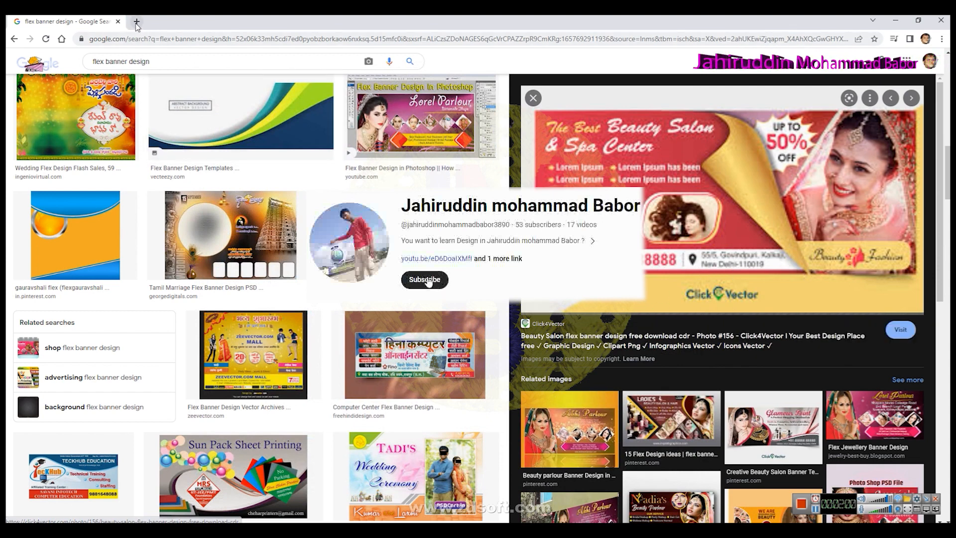
{"action": "left_click", "coordinate": [181, 39]}
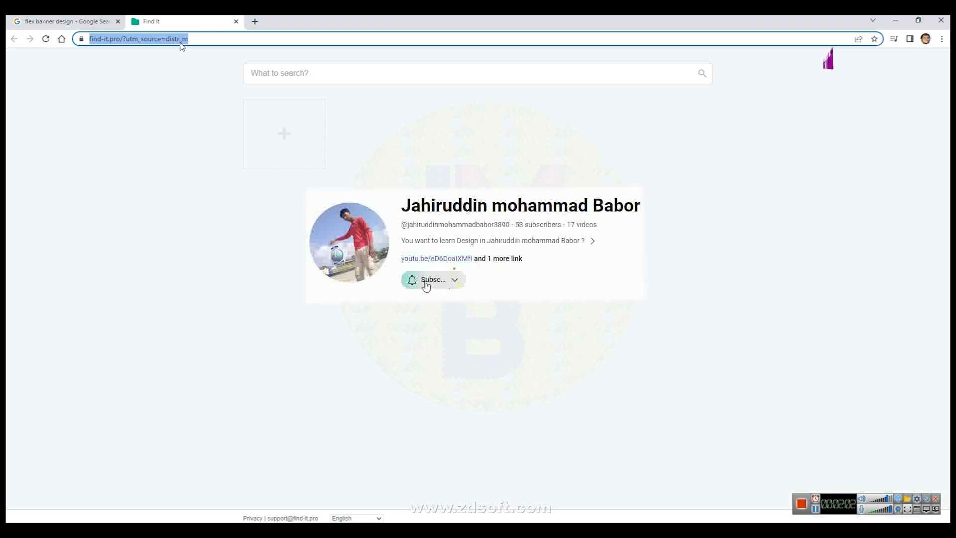
{"action": "key", "text": "BackSpace"}
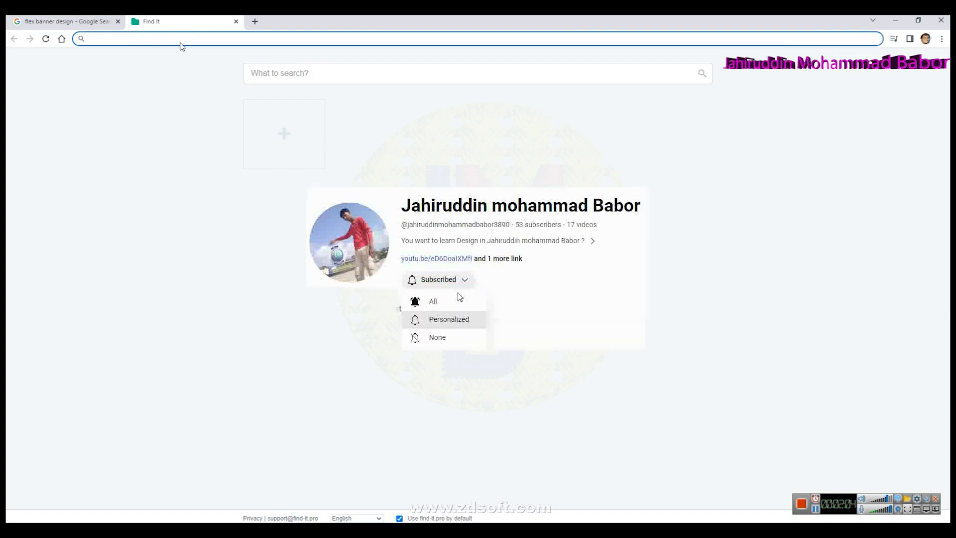
{"action": "type", "text": "g"}
{"action": "left_click", "coordinate": [130, 61]}
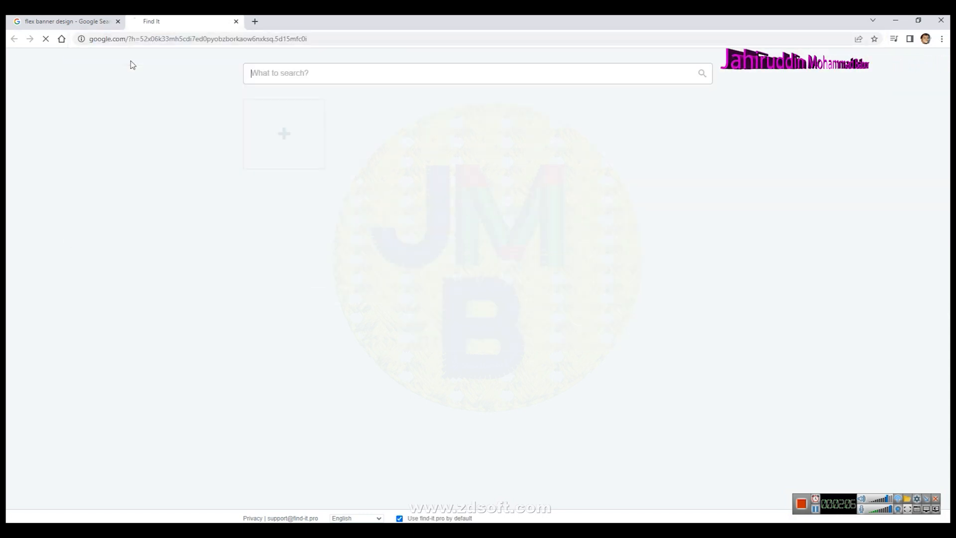
Search Google for "indian bride" and show the image results.
{"action": "type", "text": "indian"}
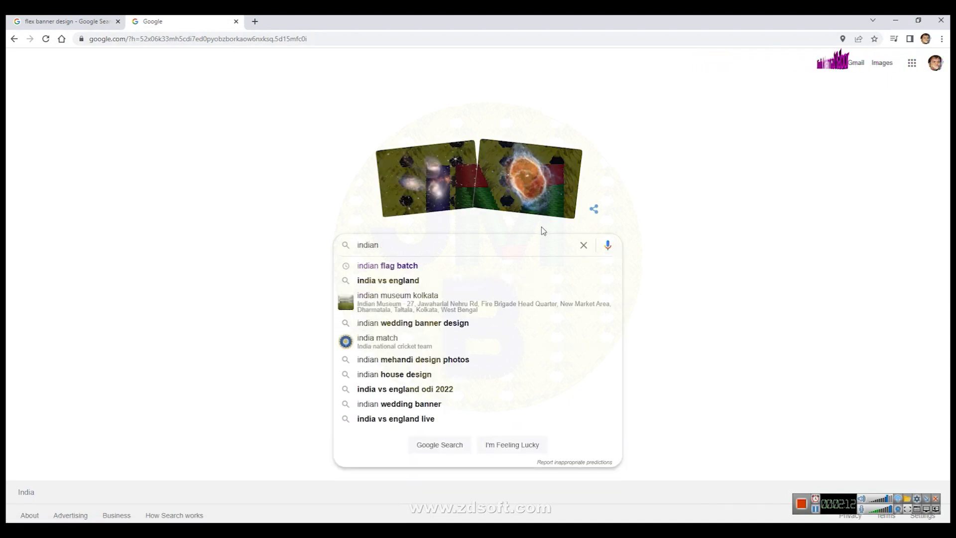
{"action": "type", "text": " bride"}
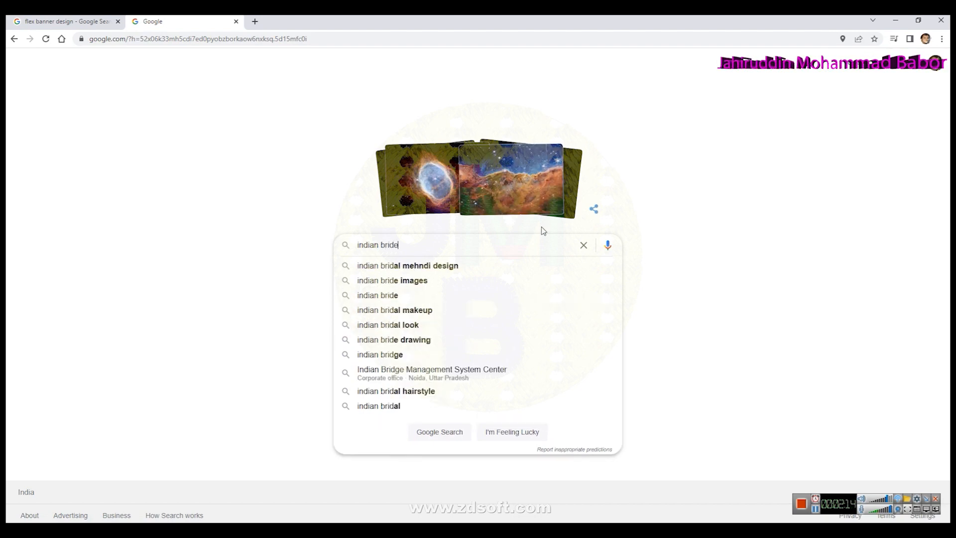
{"action": "key", "text": "Return"}
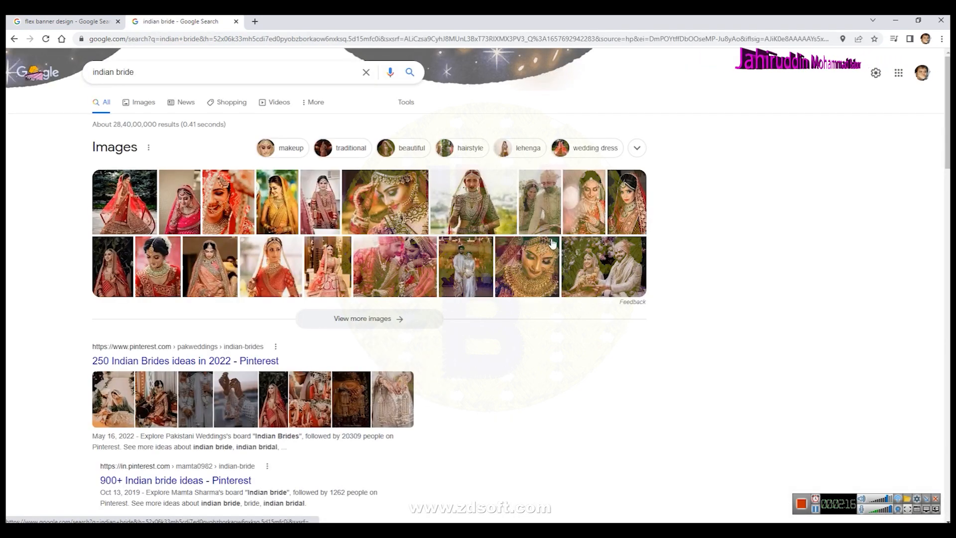
{"action": "left_click", "coordinate": [148, 106]}
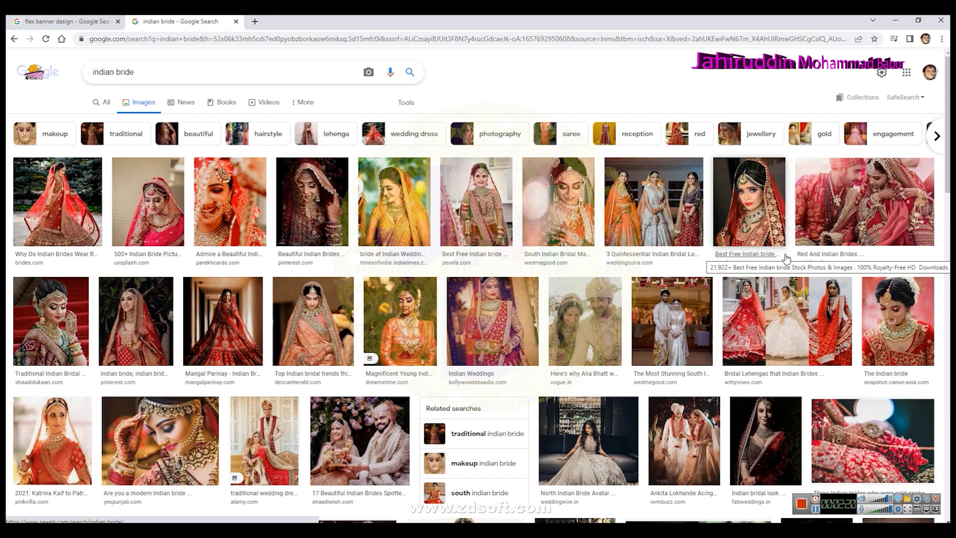
Preview the Unsplash photo of the bride in pink and save it to Downloads as "bride".
{"action": "left_click", "coordinate": [748, 217]}
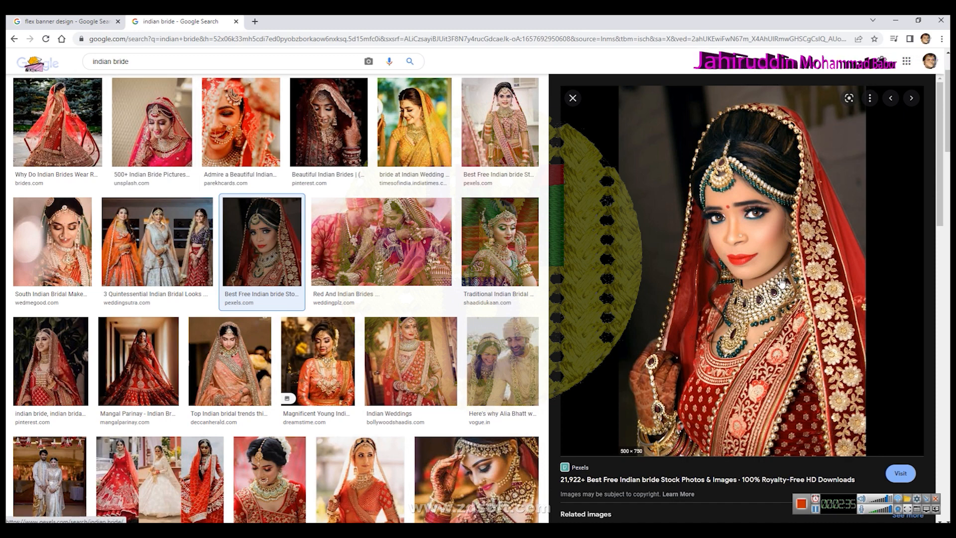
{"action": "left_click", "coordinate": [172, 128]}
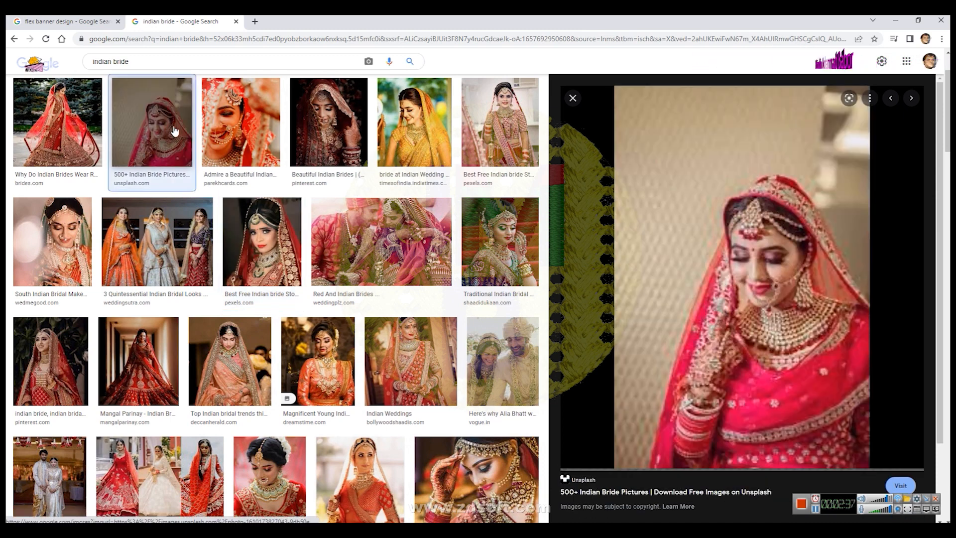
{"action": "right_click", "coordinate": [765, 198]}
{"action": "left_click", "coordinate": [793, 302]}
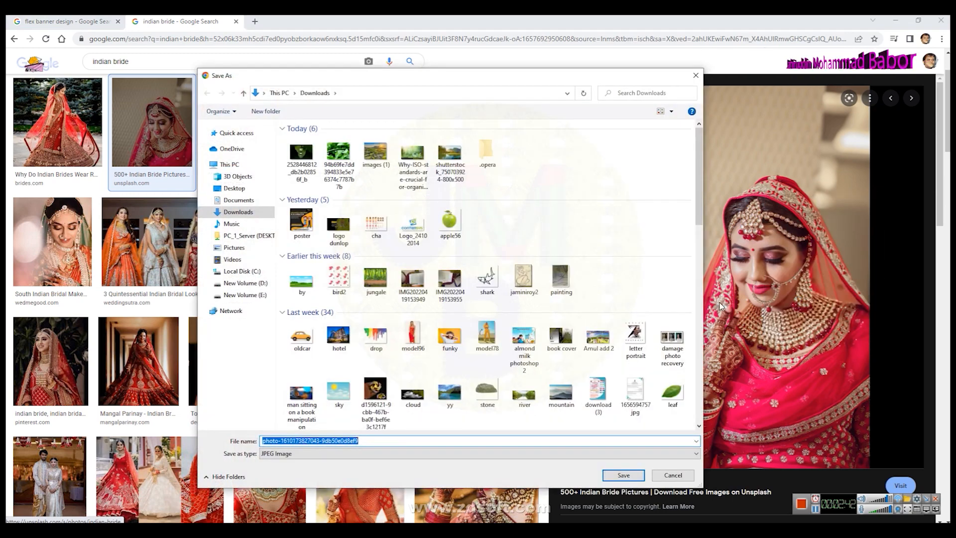
{"action": "type", "text": "bride"}
{"action": "key", "text": "Return"}
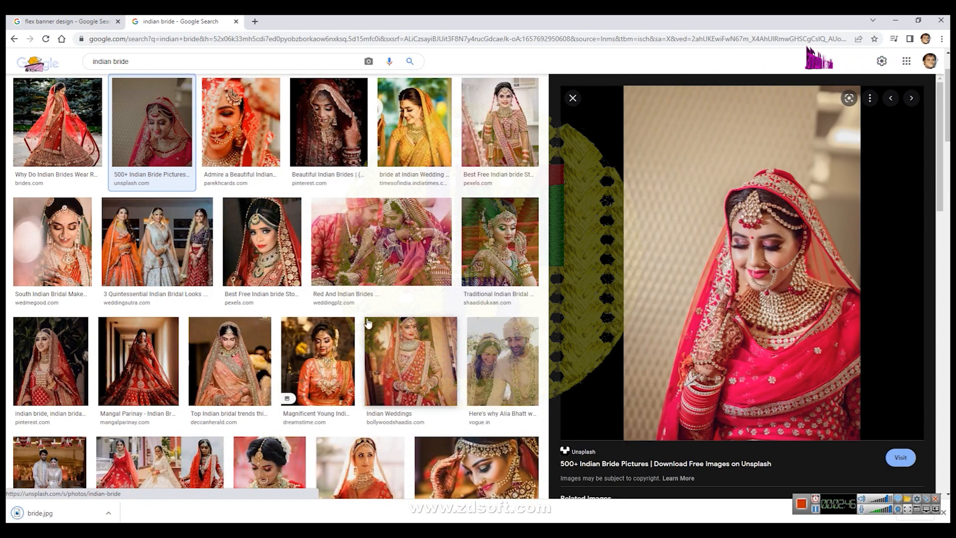
Search Google Images for "bautipourler product".
{"action": "scroll", "coordinate": [349, 189], "scroll_direction": "up", "scroll_amount": 2}
{"action": "triple_click", "coordinate": [163, 72]}
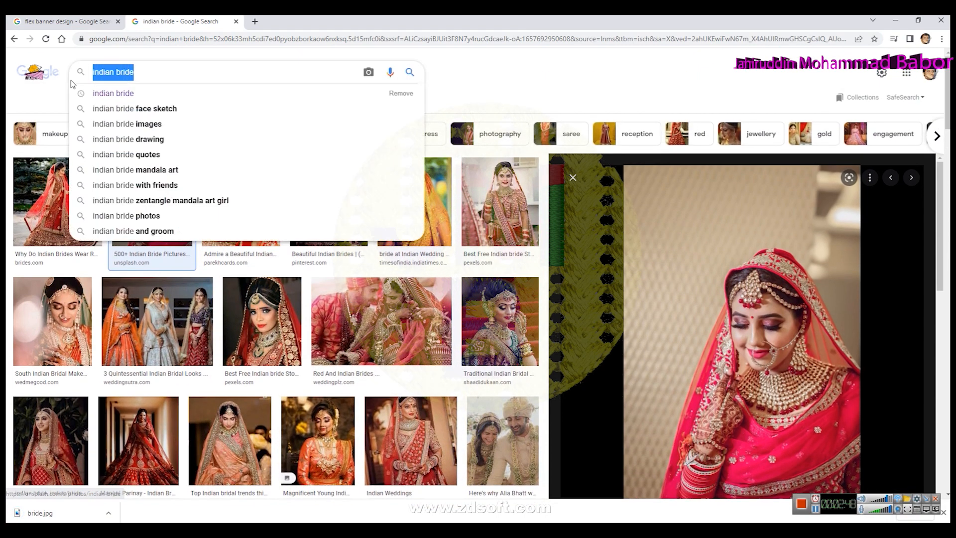
{"action": "type", "text": "bautipourler produ"}
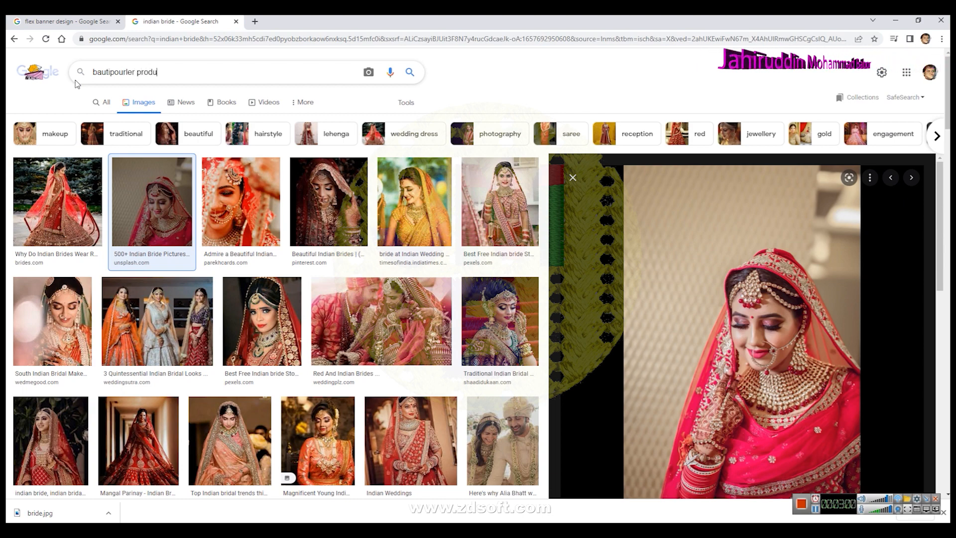
{"action": "type", "text": "ct"}
{"action": "key", "text": "Return"}
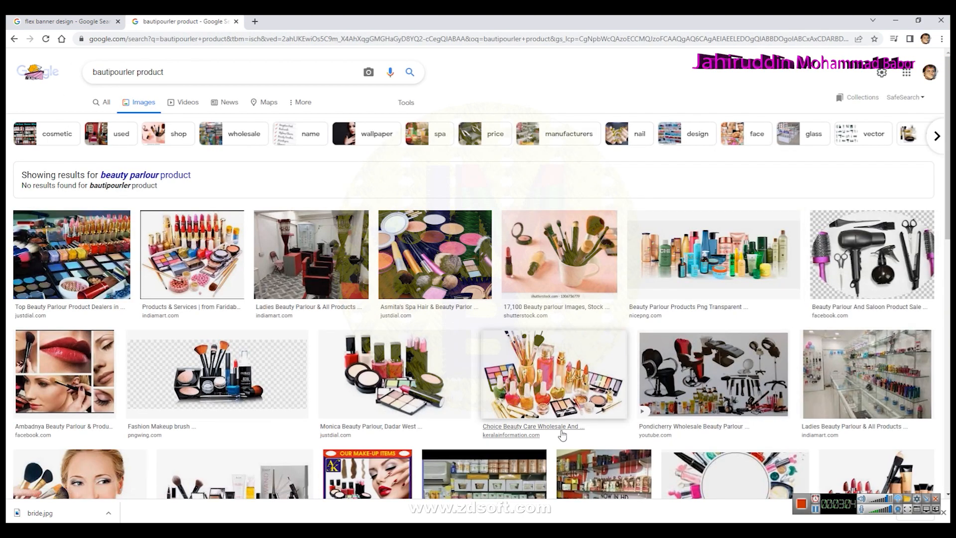
Preview the Shutterstock photo of makeup brushes in a cup and browse the beauty parlour product images for a suitable picture.
{"action": "left_click", "coordinate": [593, 242]}
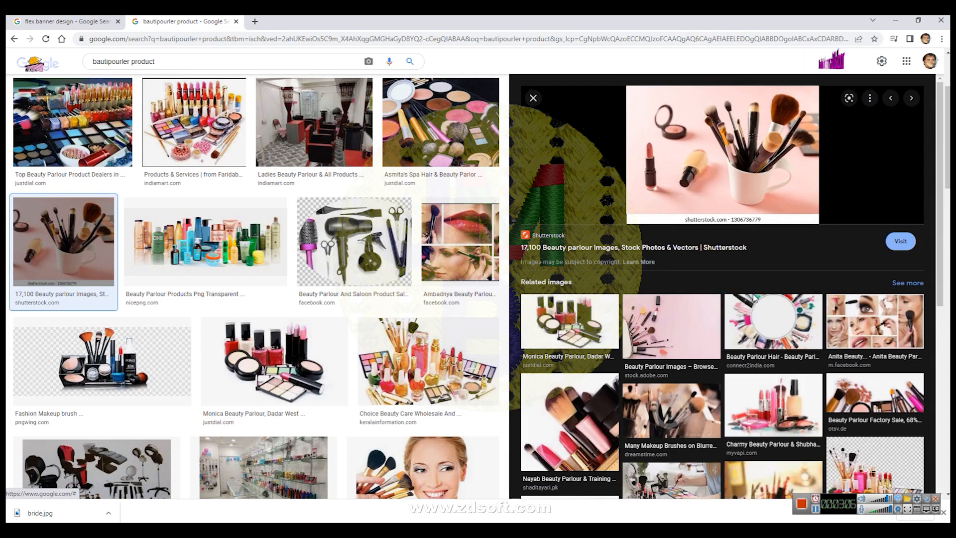
{"action": "scroll", "coordinate": [751, 299], "scroll_direction": "down", "scroll_amount": 2}
{"action": "scroll", "coordinate": [752, 299], "scroll_direction": "down", "scroll_amount": 1}
{"action": "scroll", "coordinate": [380, 427], "scroll_direction": "down", "scroll_amount": 2}
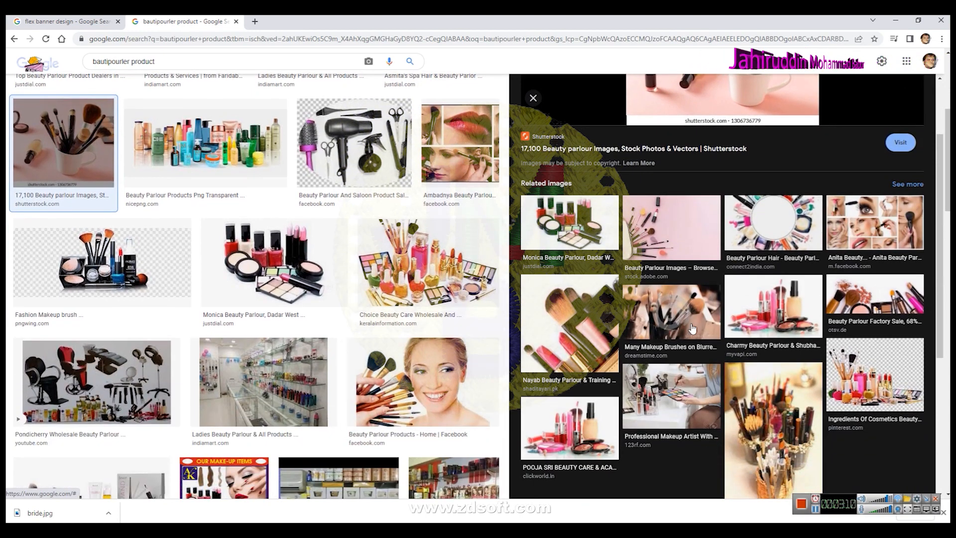
{"action": "scroll", "coordinate": [336, 406], "scroll_direction": "down", "scroll_amount": 10}
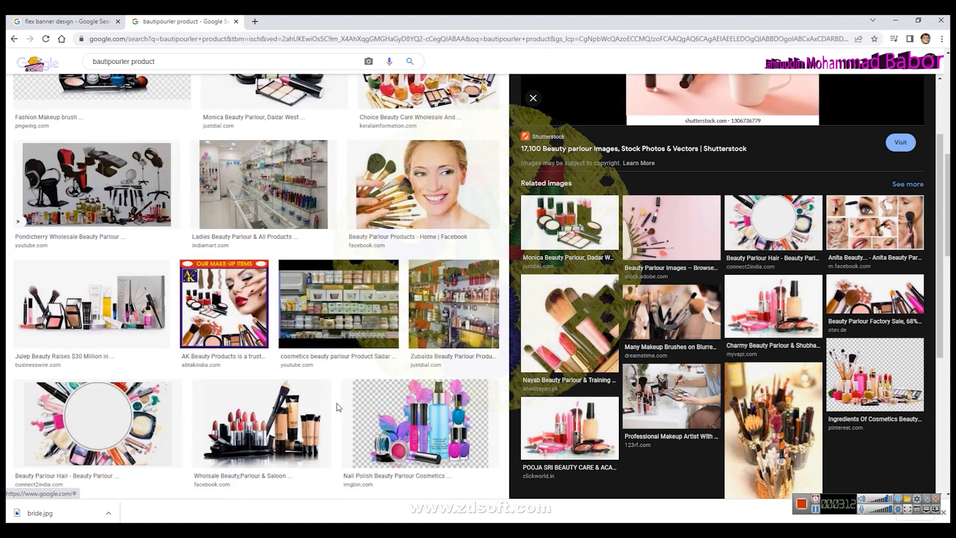
{"action": "scroll", "coordinate": [337, 405], "scroll_direction": "down", "scroll_amount": 6}
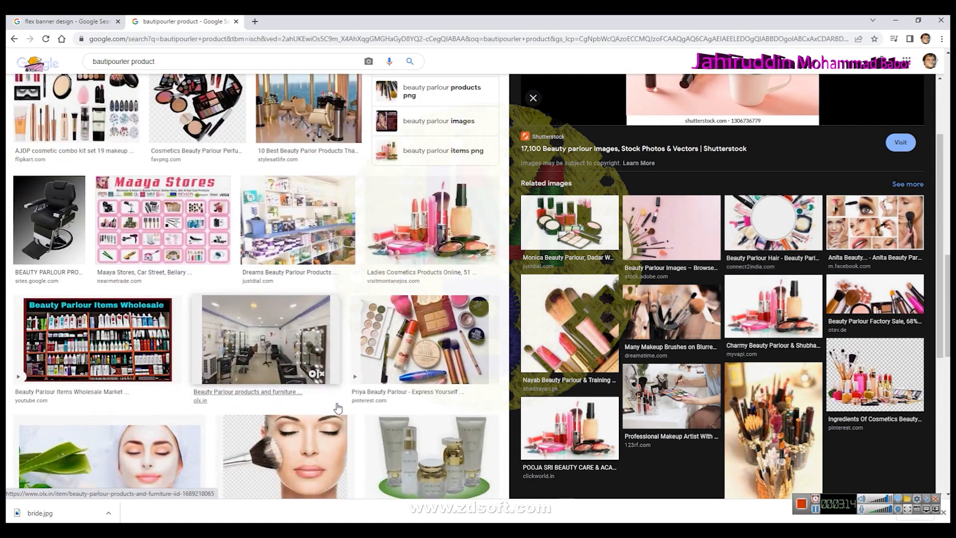
{"action": "scroll", "coordinate": [338, 406], "scroll_direction": "down", "scroll_amount": 6}
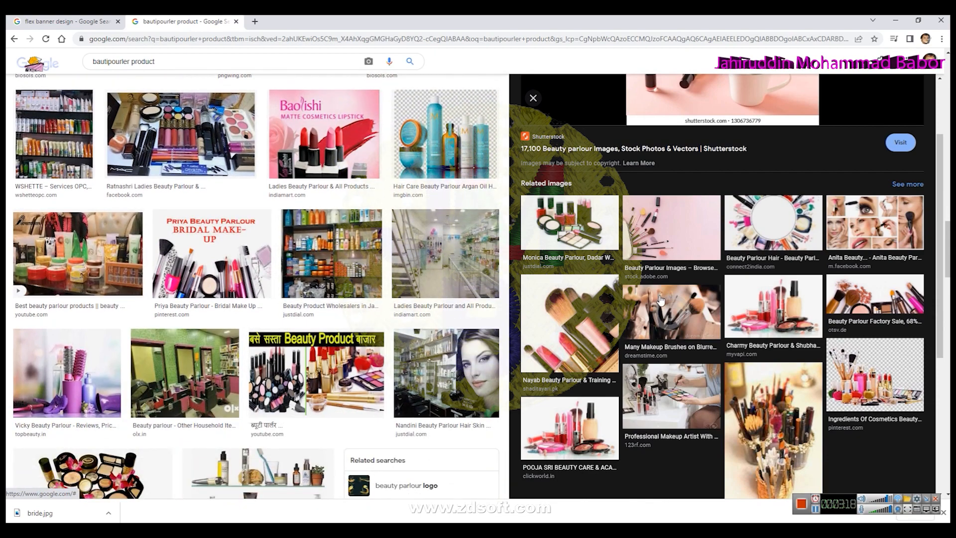
{"action": "scroll", "coordinate": [229, 198], "scroll_direction": "up", "scroll_amount": 10}
{"action": "scroll", "coordinate": [229, 198], "scroll_direction": "up", "scroll_amount": 10}
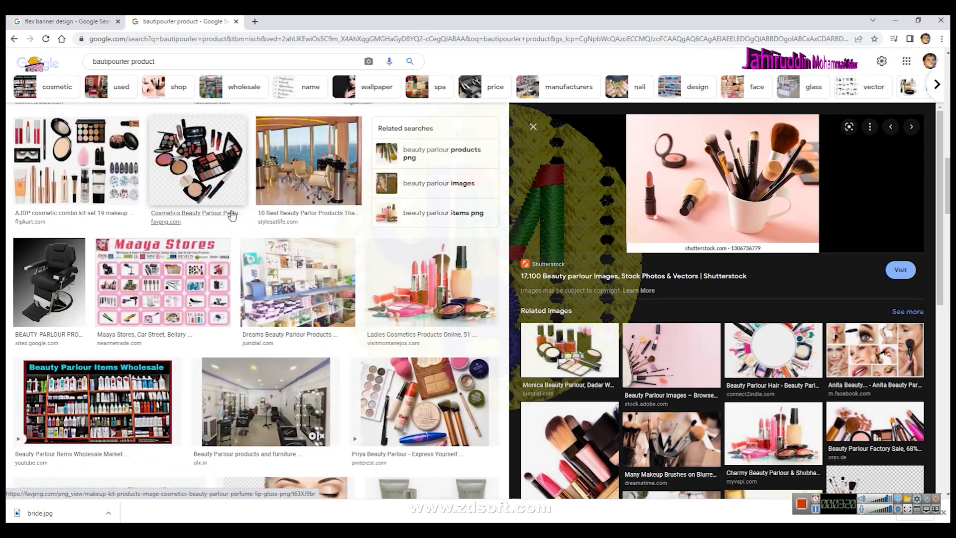
{"action": "scroll", "coordinate": [435, 297], "scroll_direction": "up", "scroll_amount": 5}
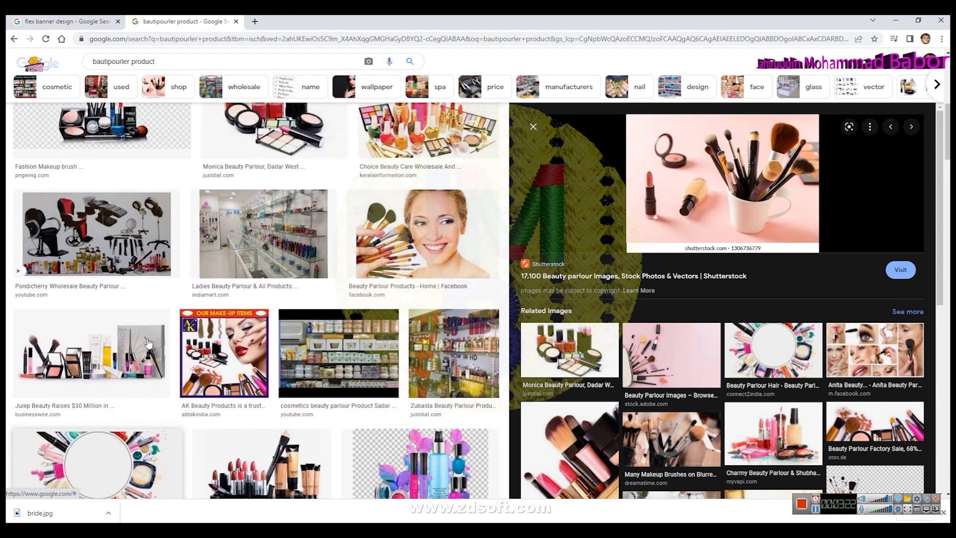
{"action": "scroll", "coordinate": [148, 342], "scroll_direction": "up", "scroll_amount": 1}
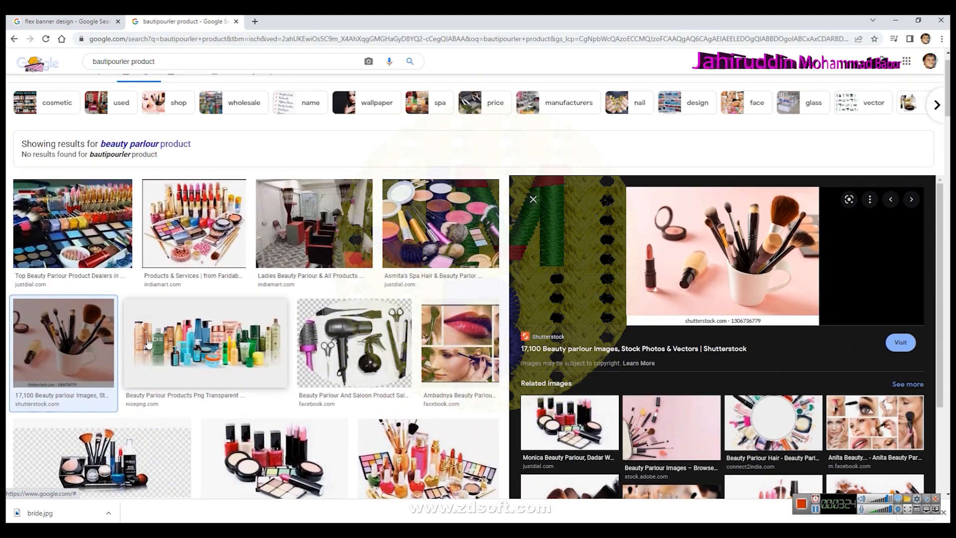
{"action": "scroll", "coordinate": [148, 342], "scroll_direction": "down", "scroll_amount": 4}
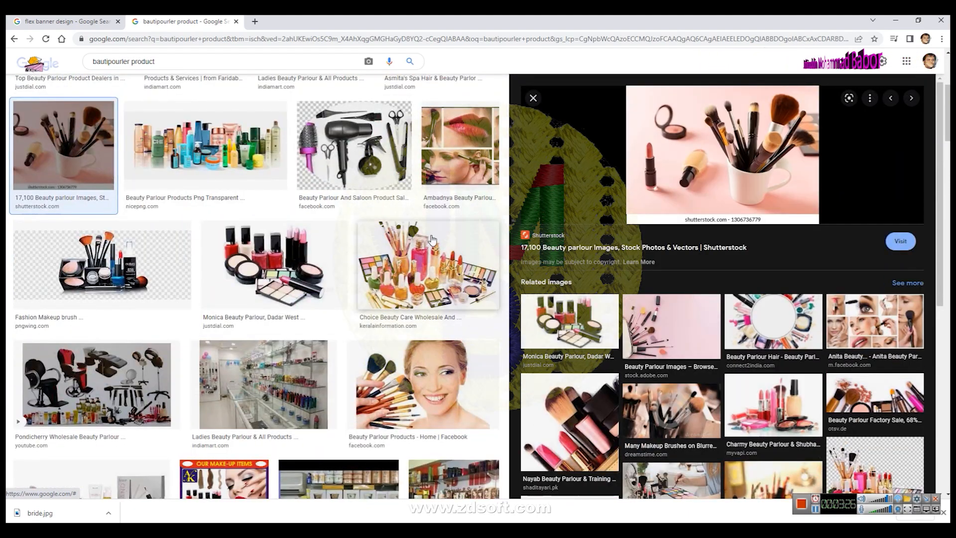
Preview the Choice Beauty Care cosmetics photo and save it to Downloads as "product1".
{"action": "left_click", "coordinate": [429, 242]}
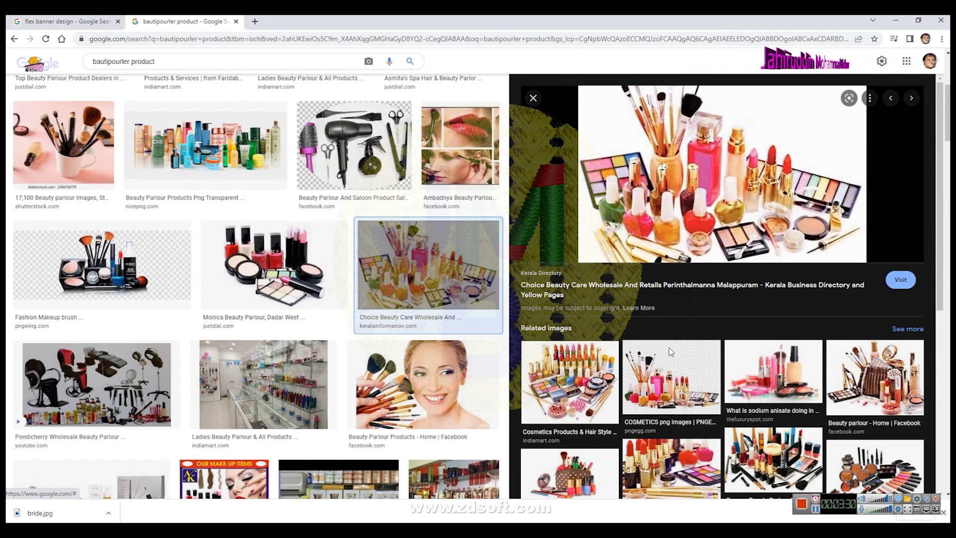
{"action": "scroll", "coordinate": [675, 324], "scroll_direction": "down", "scroll_amount": 2}
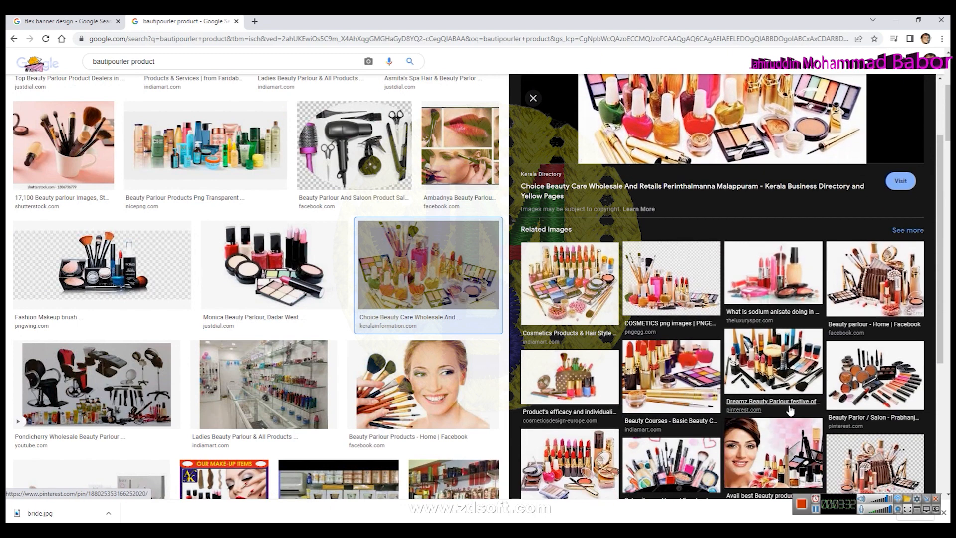
{"action": "scroll", "coordinate": [691, 215], "scroll_direction": "up", "scroll_amount": 2}
{"action": "right_click", "coordinate": [691, 215]}
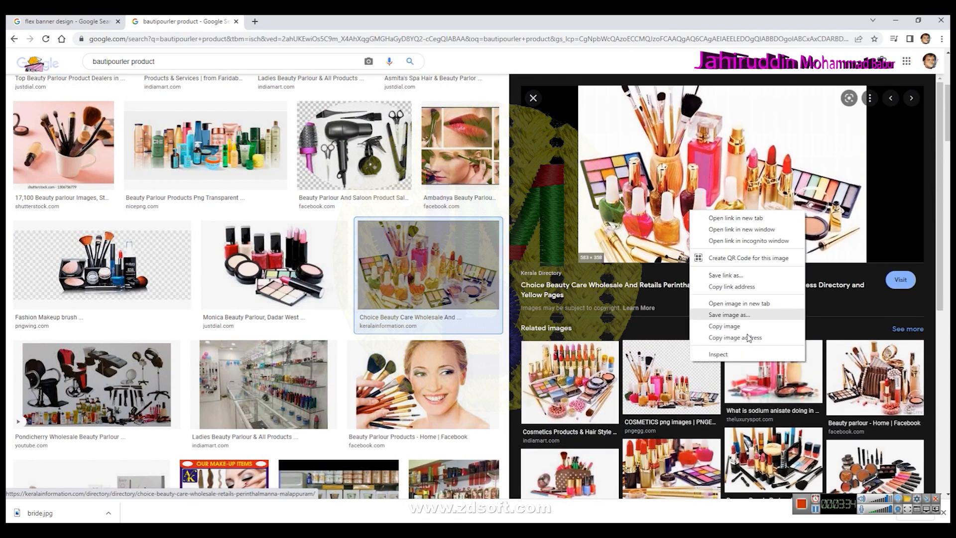
{"action": "left_click", "coordinate": [717, 318]}
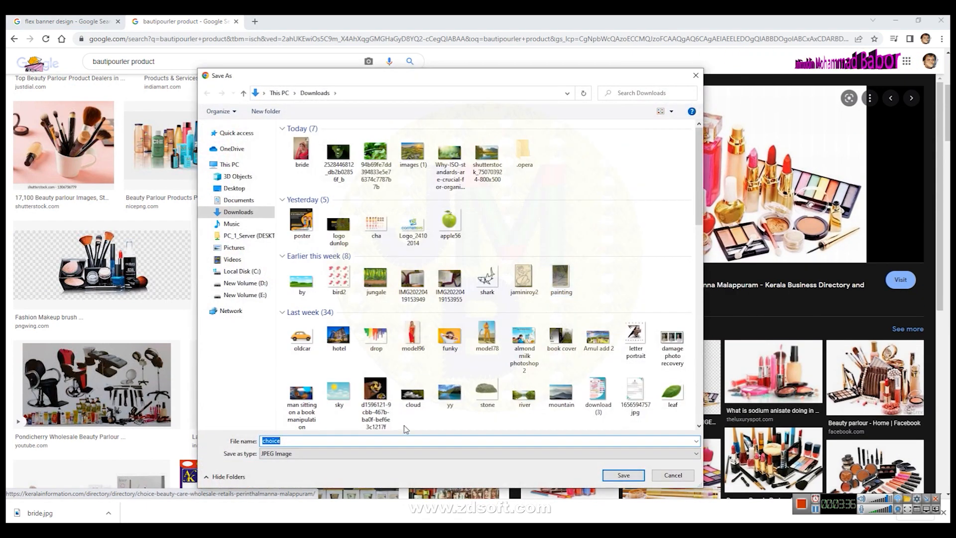
{"action": "type", "text": "pro"}
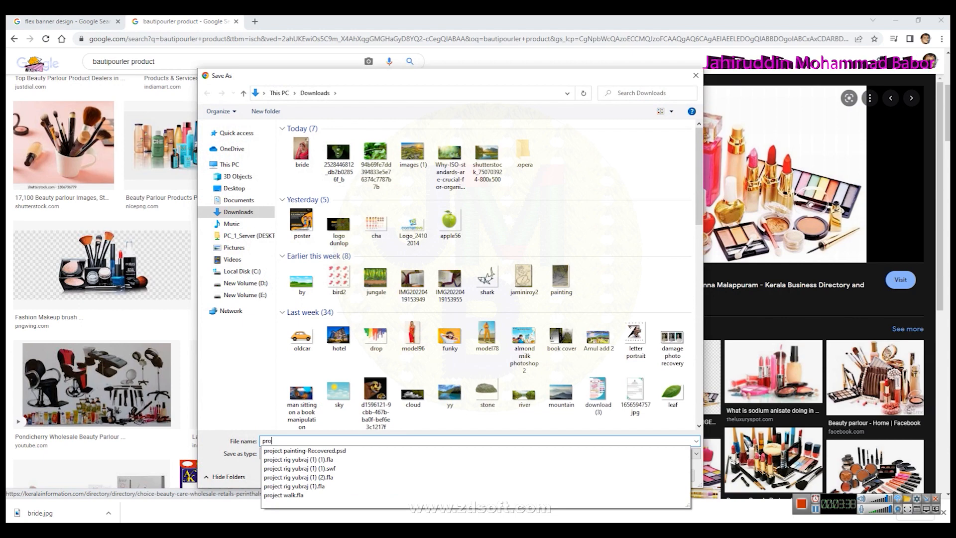
{"action": "type", "text": "duct"}
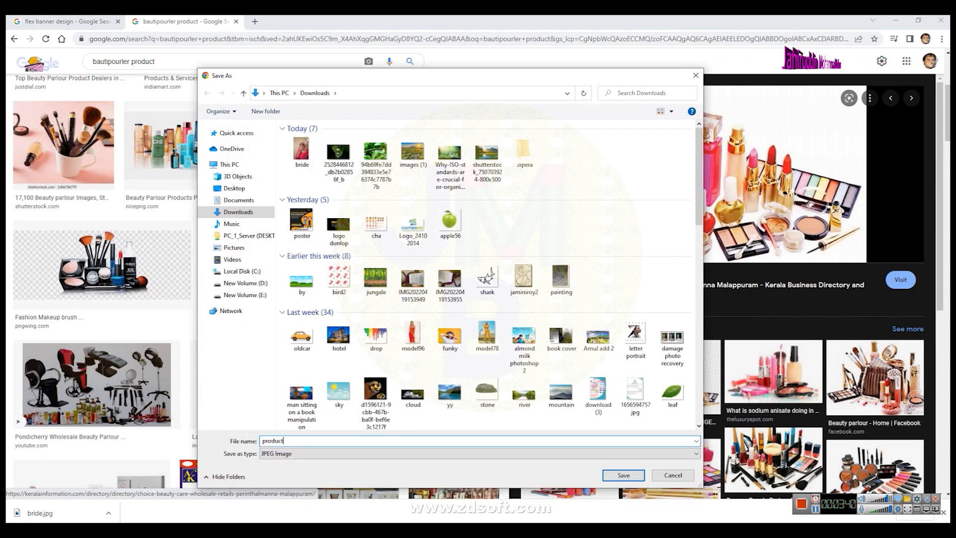
{"action": "type", "text": "1"}
{"action": "key", "text": "Return"}
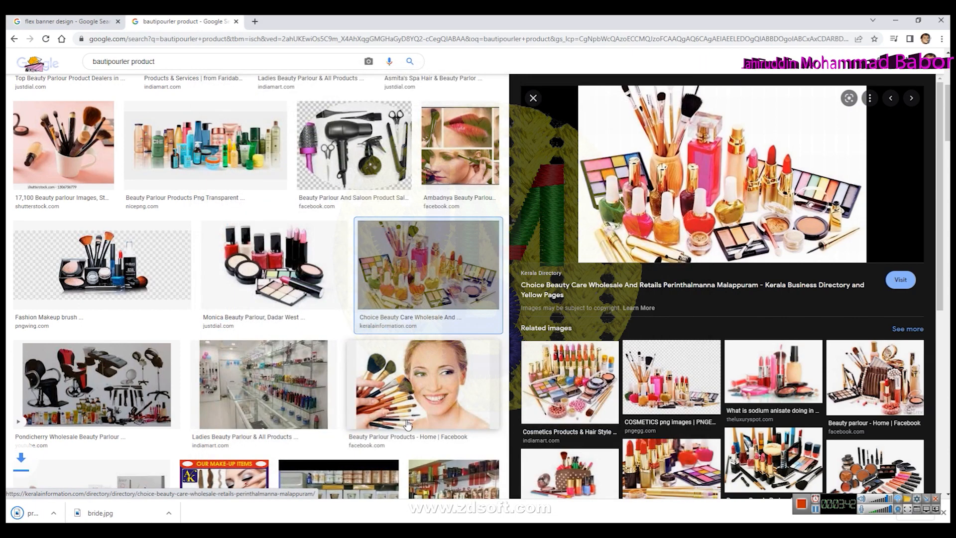
Browse more beauty product images and review the Beauty Salon & Spa Center reference banner for further pictures needed.
{"action": "scroll", "coordinate": [724, 307], "scroll_direction": "down", "scroll_amount": 1}
{"action": "scroll", "coordinate": [183, 424], "scroll_direction": "down", "scroll_amount": 6}
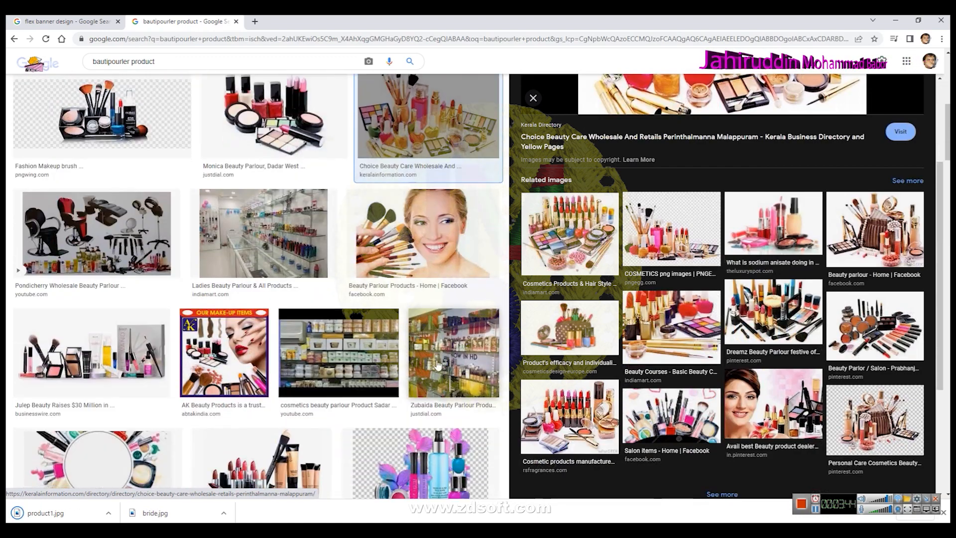
{"action": "scroll", "coordinate": [658, 306], "scroll_direction": "up", "scroll_amount": 3}
{"action": "scroll", "coordinate": [658, 307], "scroll_direction": "down", "scroll_amount": 3}
{"action": "scroll", "coordinate": [223, 370], "scroll_direction": "down", "scroll_amount": 1}
{"action": "scroll", "coordinate": [224, 370], "scroll_direction": "down", "scroll_amount": 2}
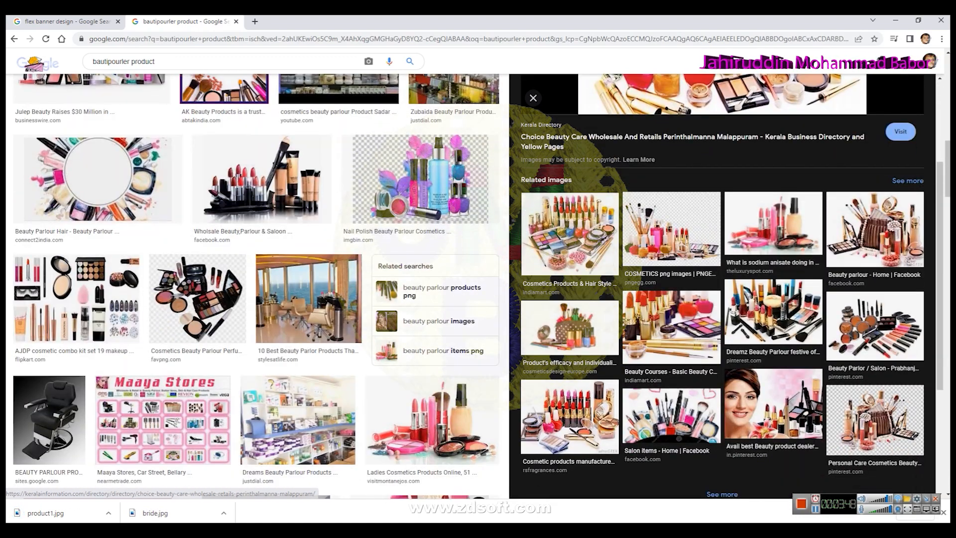
{"action": "left_click", "coordinate": [93, 23]}
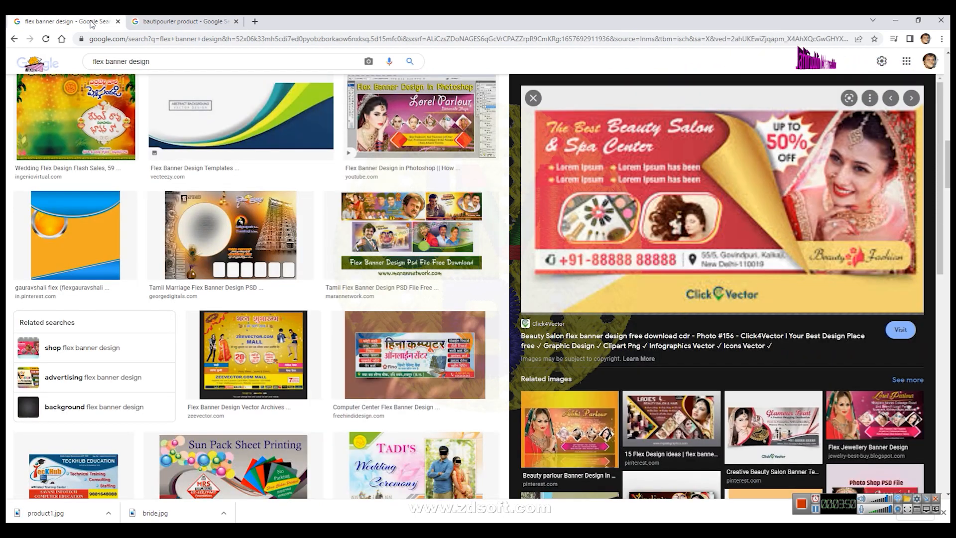
{"action": "mouse_move", "coordinate": [378, 530]}
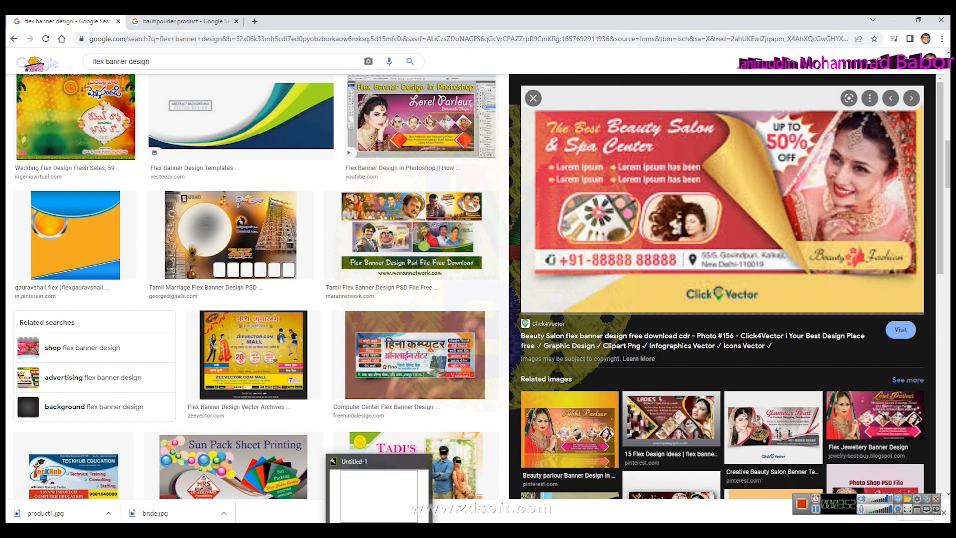
{"action": "left_click", "coordinate": [402, 530]}
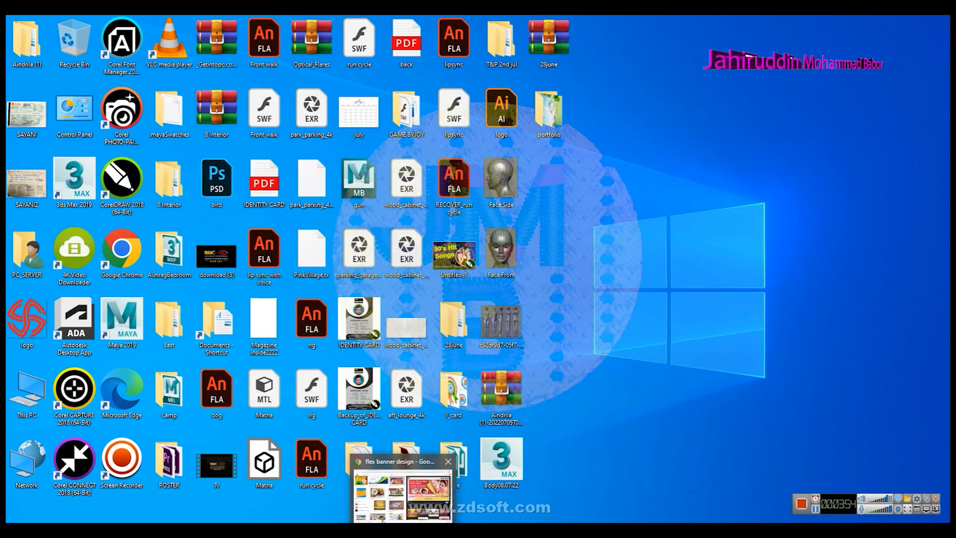
{"action": "left_click", "coordinate": [402, 498]}
Return to the beauty product results and change the image search to "bautipourler hair".
{"action": "left_click", "coordinate": [184, 21]}
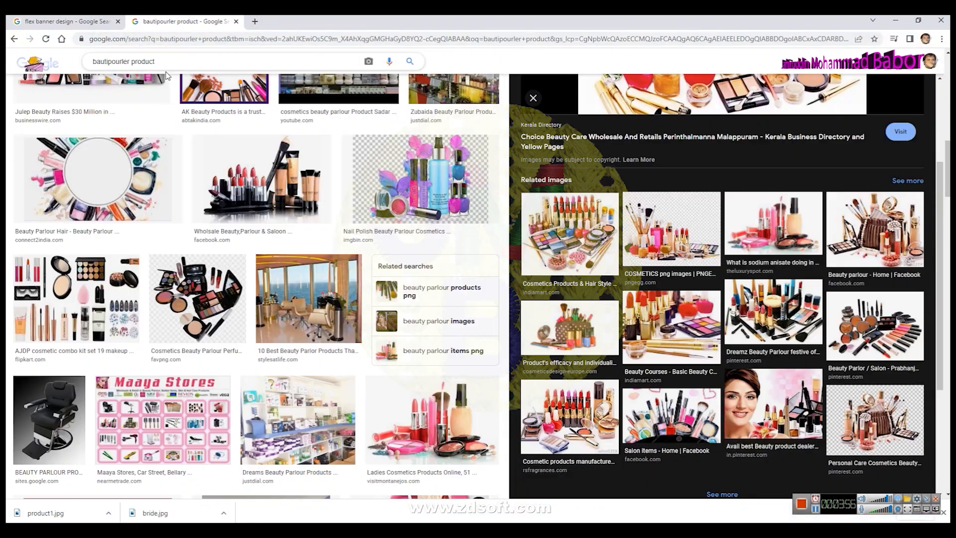
{"action": "left_click", "coordinate": [133, 62]}
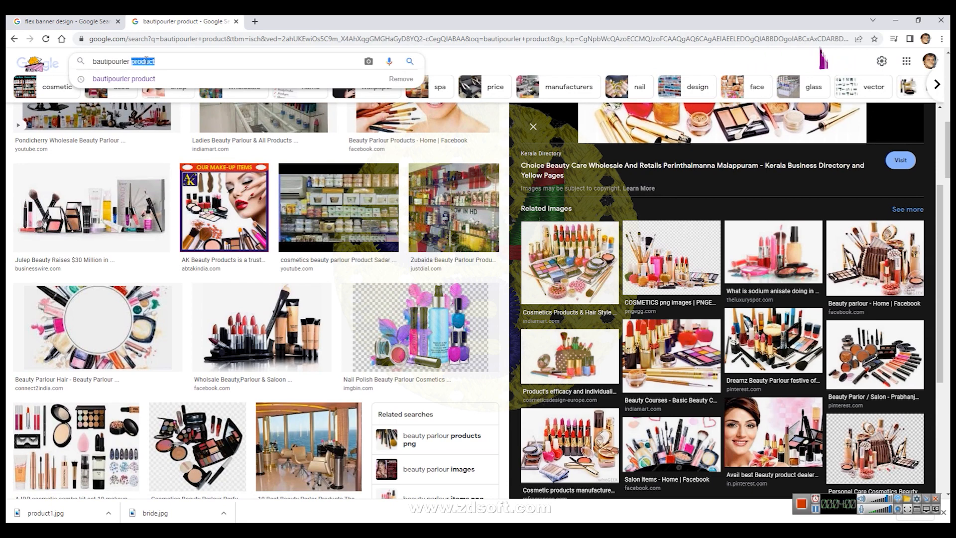
{"action": "type", "text": "hai"}
{"action": "key", "text": "Return"}
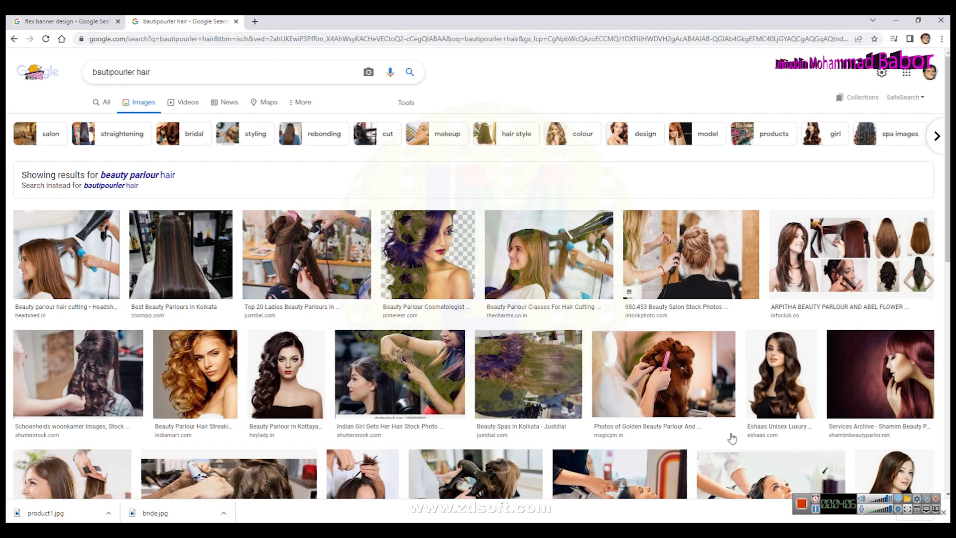
Browse the hair images, preview the Rakhi Beauty Parlor hair cutting photo and save it to Downloads as "hair".
{"action": "scroll", "coordinate": [919, 323], "scroll_direction": "down", "scroll_amount": 1}
{"action": "left_click", "coordinate": [918, 323]}
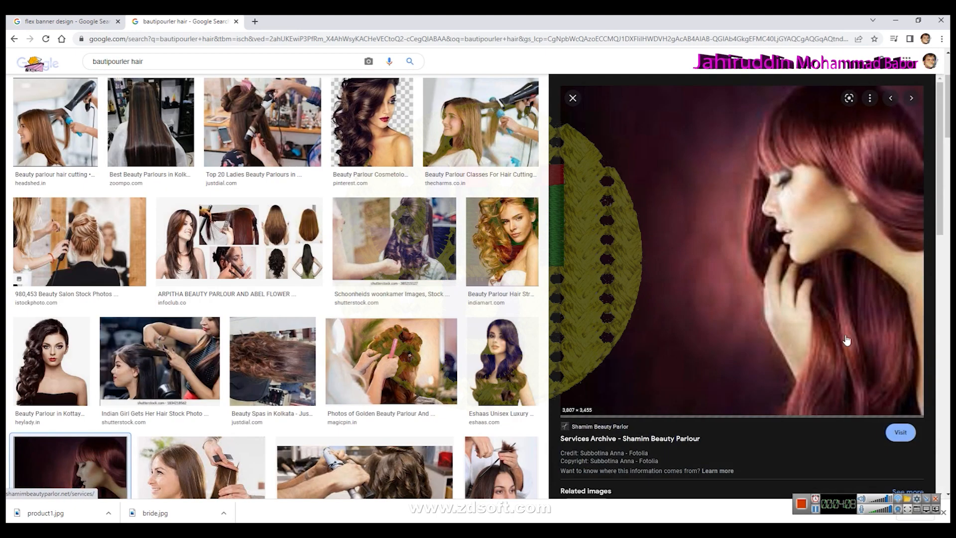
{"action": "scroll", "coordinate": [824, 249], "scroll_direction": "down", "scroll_amount": 5}
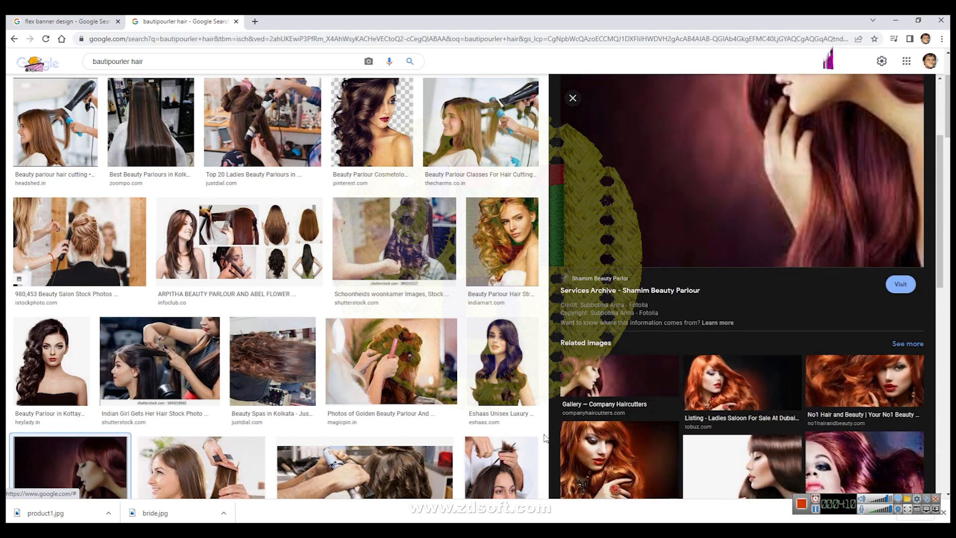
{"action": "scroll", "coordinate": [499, 438], "scroll_direction": "down", "scroll_amount": 3}
{"action": "left_click", "coordinate": [500, 331]}
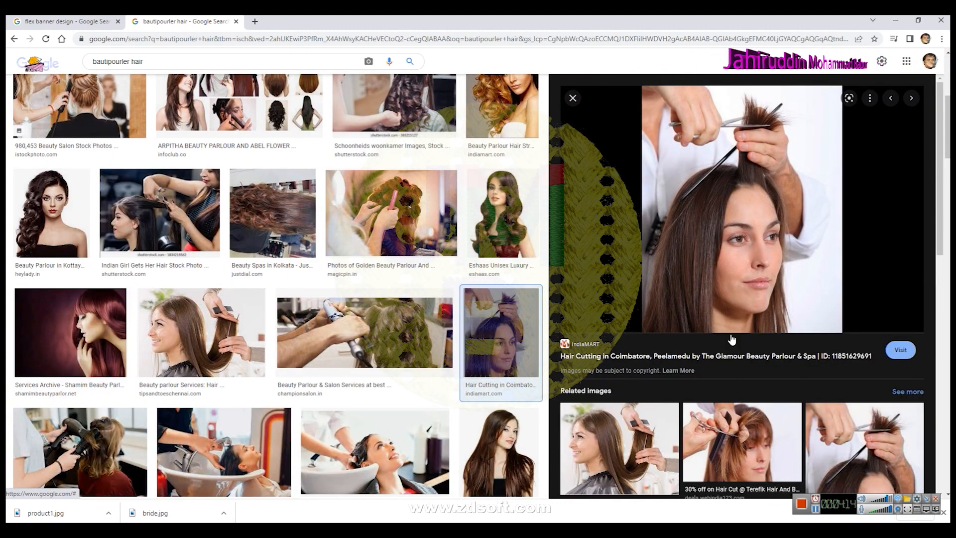
{"action": "scroll", "coordinate": [693, 244], "scroll_direction": "down", "scroll_amount": 3}
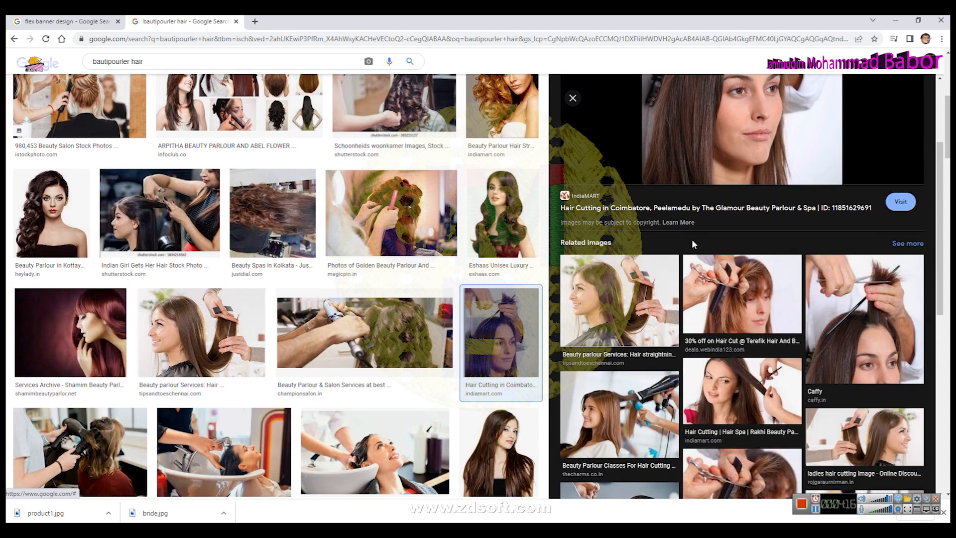
{"action": "left_click", "coordinate": [745, 396]}
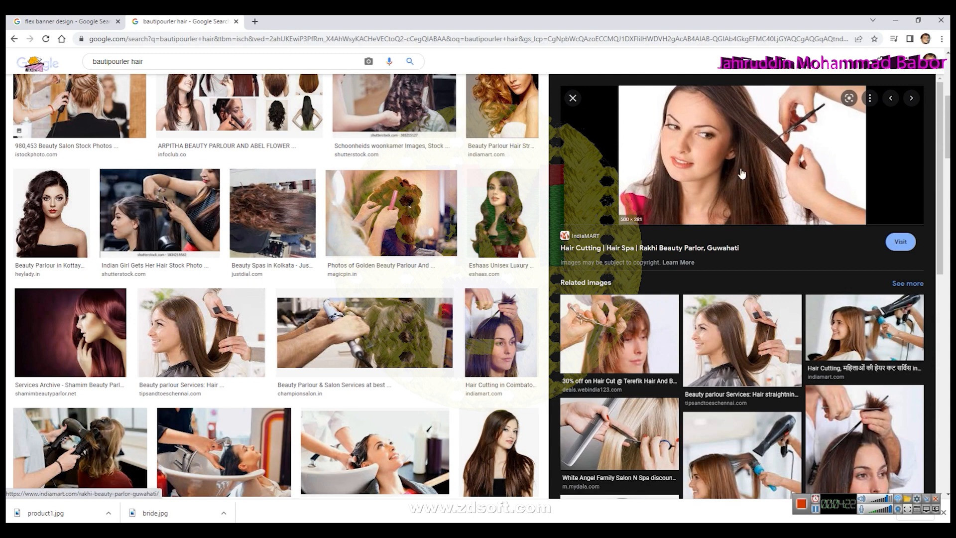
{"action": "right_click", "coordinate": [737, 136]}
{"action": "left_click", "coordinate": [764, 241]}
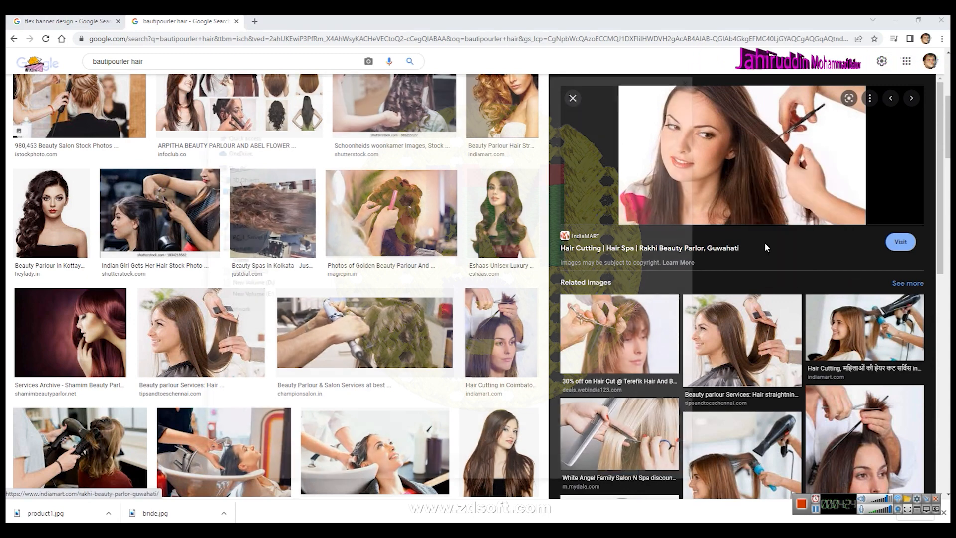
{"action": "type", "text": "hair"}
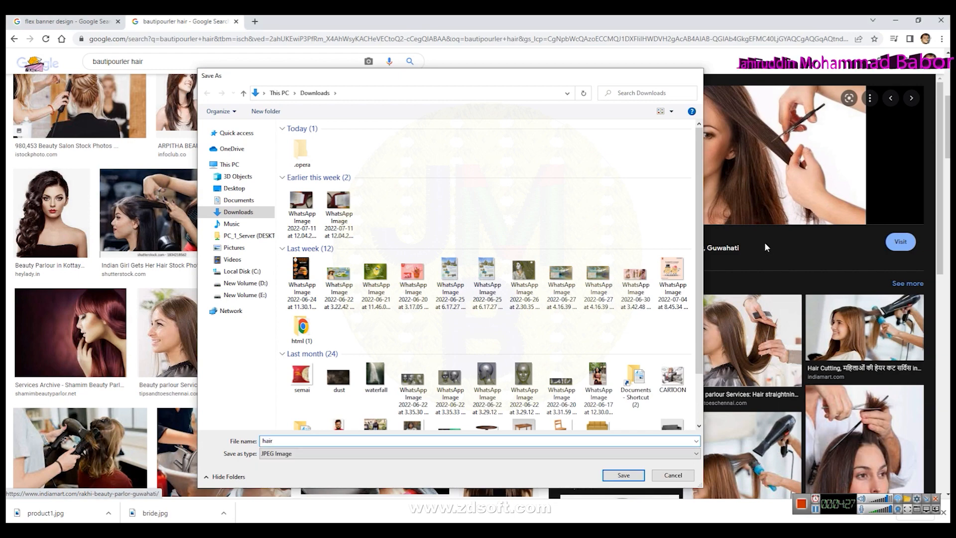
{"action": "key", "text": "Return"}
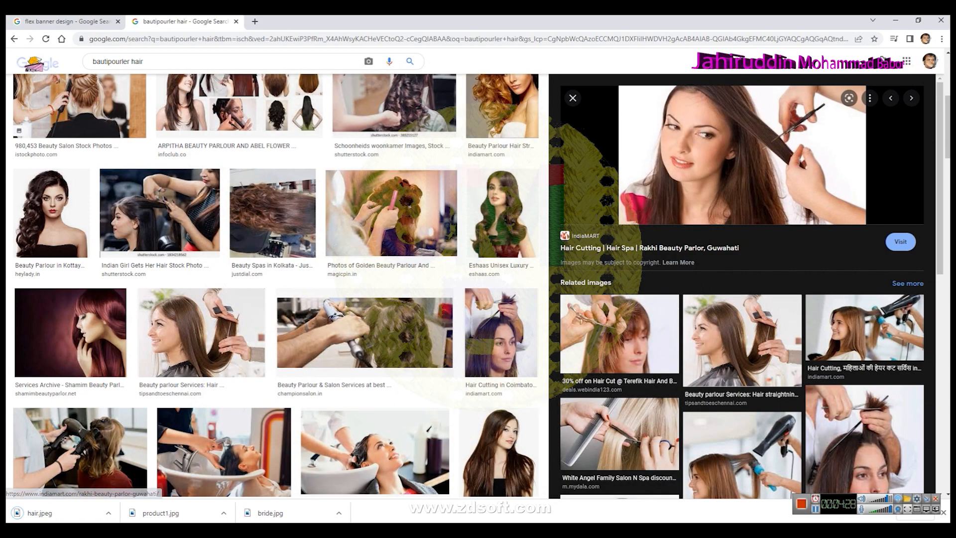
Return to the flex banner results and save the Beauty Salon & Spa Center reference image to Downloads as "banner".
{"action": "key", "text": "alt+Tab"}
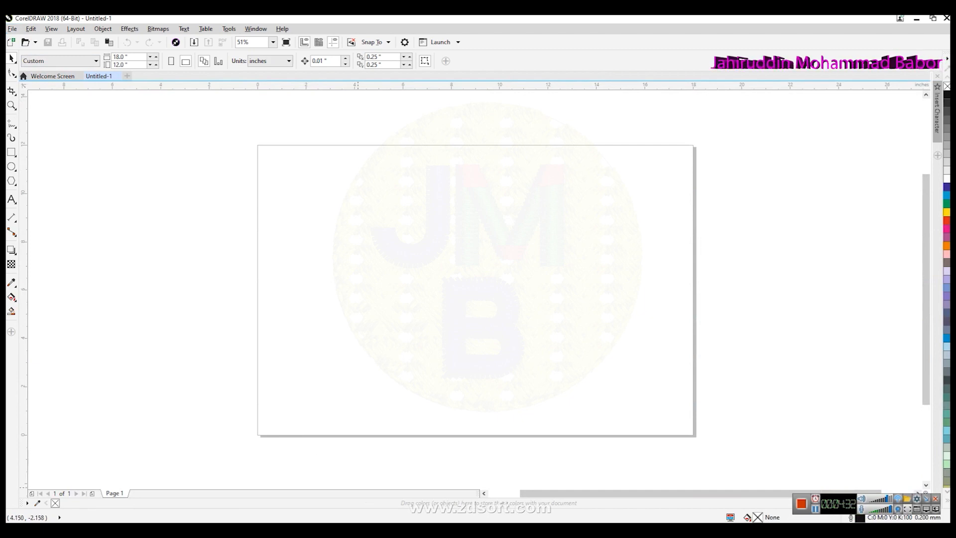
{"action": "key", "text": "alt+Tab"}
{"action": "left_click", "coordinate": [69, 22]}
{"action": "right_click", "coordinate": [700, 200]}
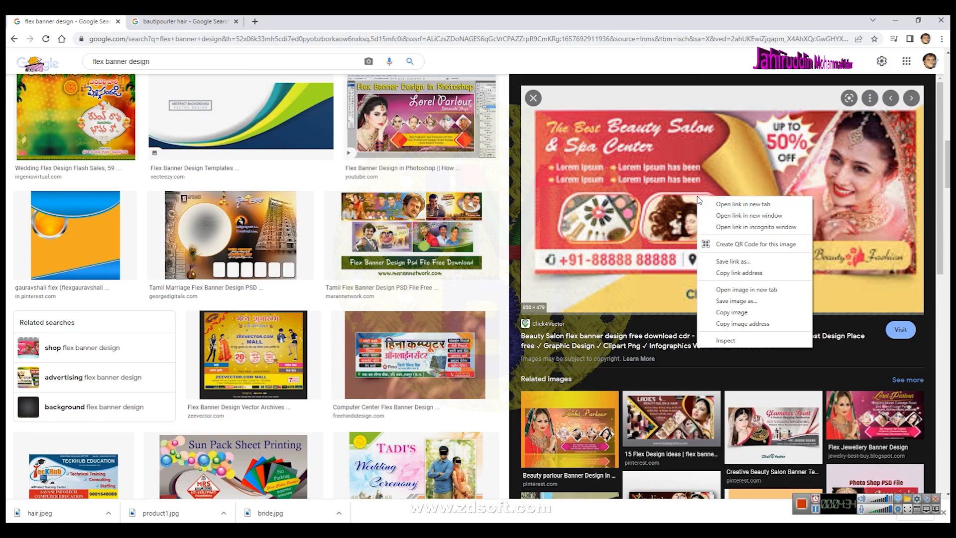
{"action": "left_click", "coordinate": [729, 301]}
{"action": "left_click_drag", "start_coordinate": [448, 78], "coordinate": [294, 83]}
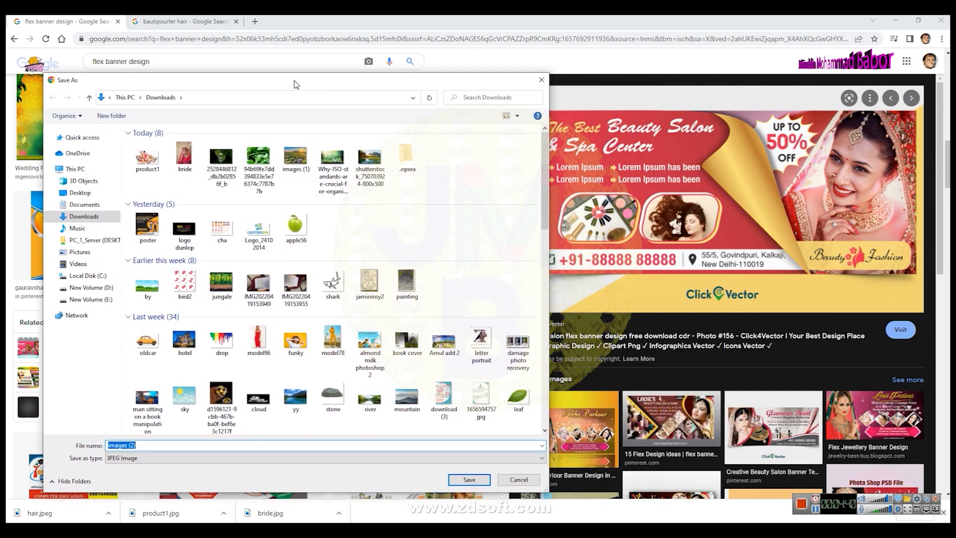
{"action": "type", "text": "banner"}
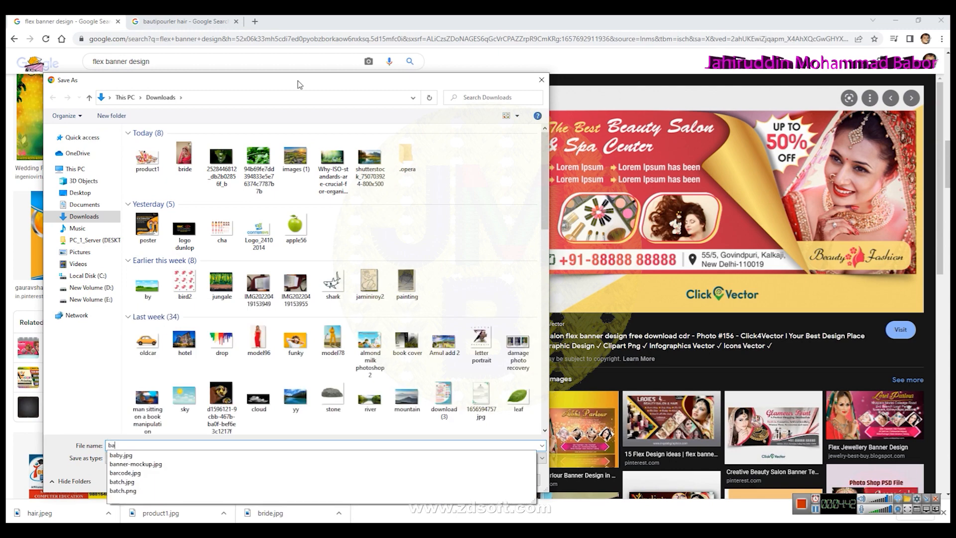
{"action": "key", "text": "Return"}
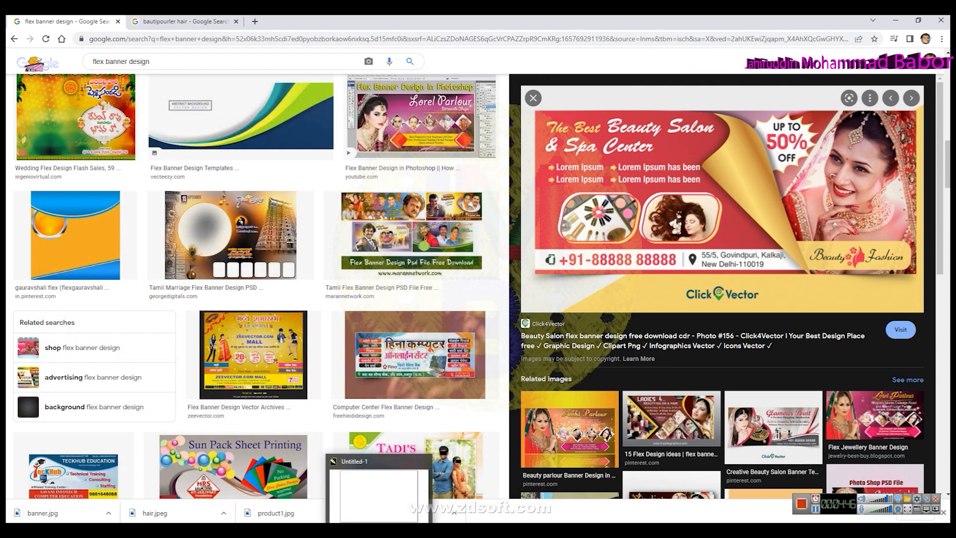
Switch to CorelDRAW, import the banner image from Downloads and place it on the blank area beside the page.
{"action": "left_click", "coordinate": [379, 478]}
{"action": "left_click", "coordinate": [12, 29]}
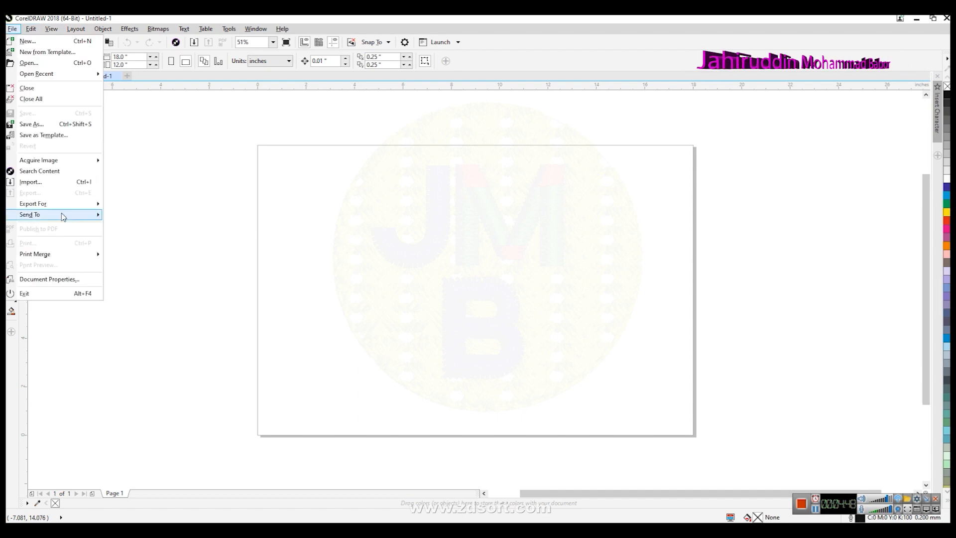
{"action": "left_click", "coordinate": [48, 181]}
{"action": "left_click", "coordinate": [134, 202]}
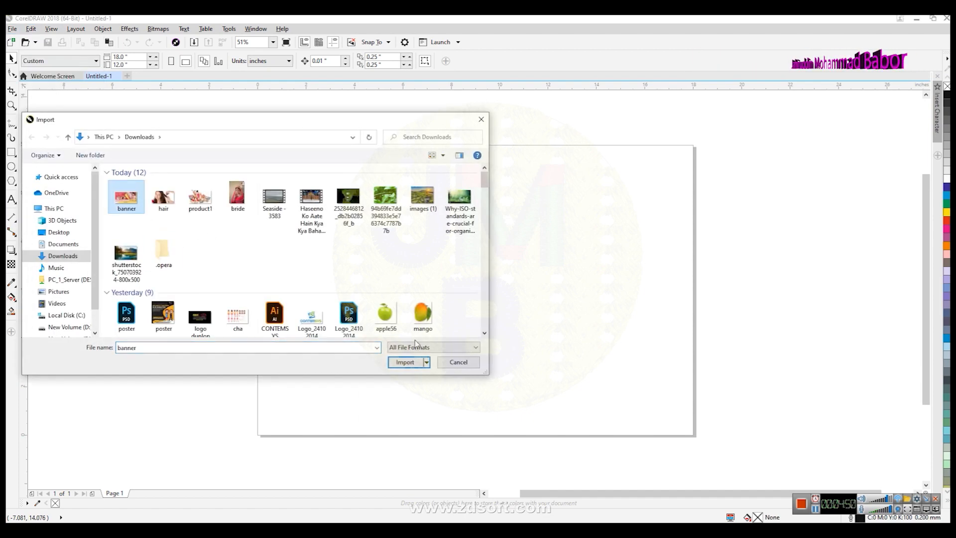
{"action": "left_click", "coordinate": [411, 364]}
{"action": "left_click_drag", "start_coordinate": [37, 121], "coordinate": [232, 294]}
{"action": "left_click", "coordinate": [191, 337]}
{"action": "left_click", "coordinate": [486, 494]}
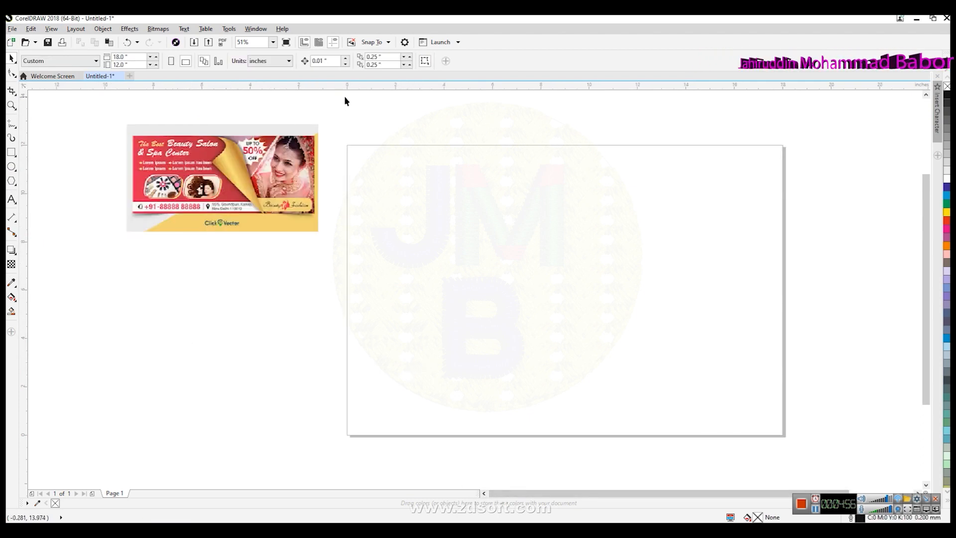
Set the page height to 8 inches and move the reference banner slightly down and away from the page.
{"action": "double_click", "coordinate": [137, 65]}
{"action": "type", "text": "8"}
{"action": "key", "text": "Return"}
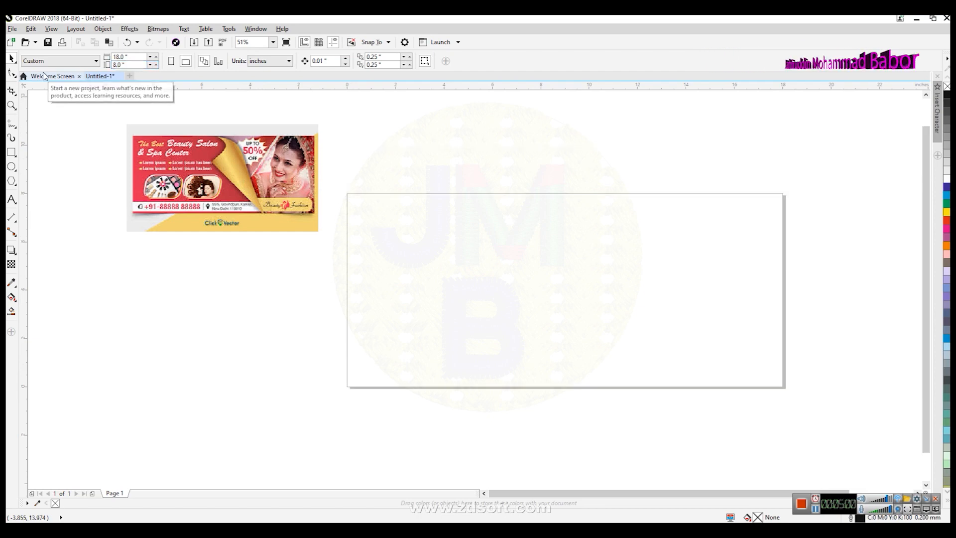
{"action": "left_click_drag", "start_coordinate": [263, 185], "coordinate": [239, 225]}
{"action": "left_click", "coordinate": [267, 344]}
Create a page-sized rectangle and fill it with the light grey sampled from the reference banner's background.
{"action": "double_click", "coordinate": [11, 152]}
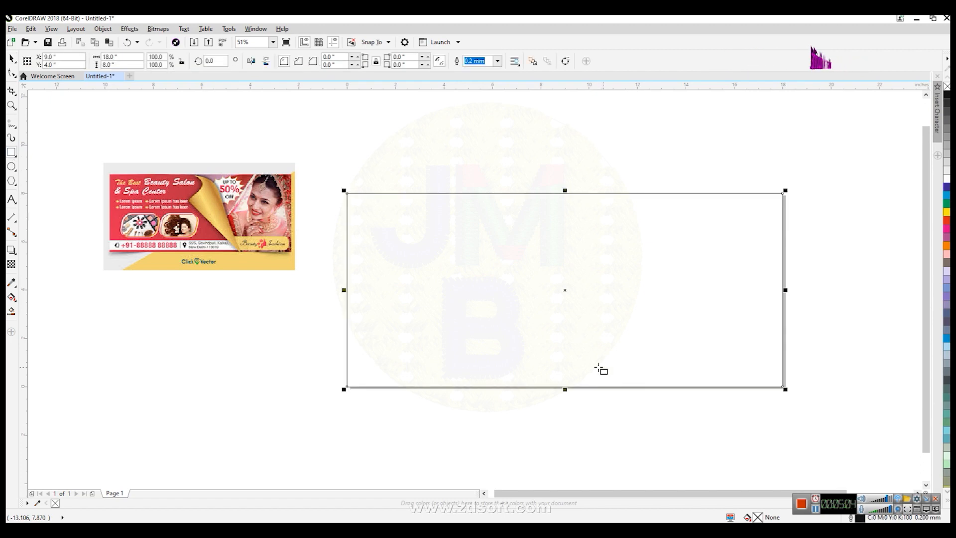
{"action": "left_click", "coordinate": [211, 343]}
{"action": "left_click", "coordinate": [542, 335]}
{"action": "left_click", "coordinate": [11, 283]}
{"action": "left_click", "coordinate": [106, 262]}
{"action": "left_click", "coordinate": [438, 269]}
{"action": "left_click", "coordinate": [12, 58]}
{"action": "left_click", "coordinate": [206, 333]}
{"action": "left_click", "coordinate": [486, 327]}
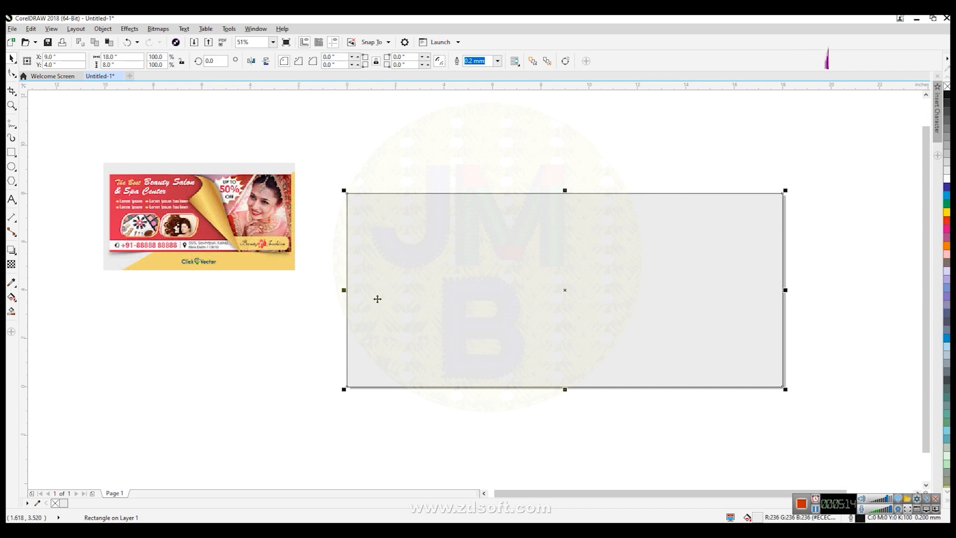
Convert a copy of the page rectangle to curves and delete its lower-right corner node to form a triangle.
{"action": "mouse_move", "coordinate": [565, 389]}
{"action": "left_mouse_down"}
{"action": "mouse_move", "coordinate": [565, 356]}
{"action": "mouse_move", "coordinate": [565, 377]}
{"action": "left_mouse_up"}
{"action": "key", "text": "ctrl+z"}
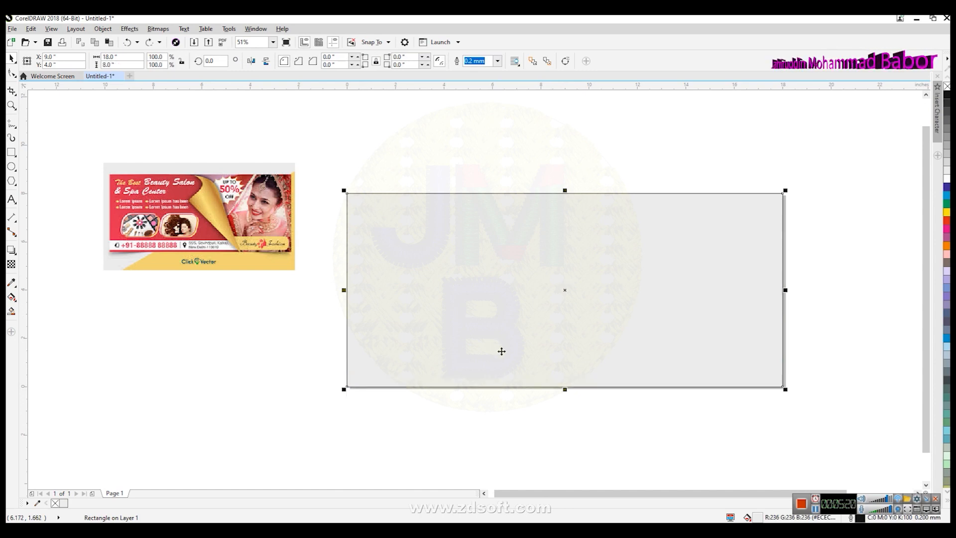
{"action": "key", "text": "ctrl+q"}
{"action": "left_click", "coordinate": [12, 73]}
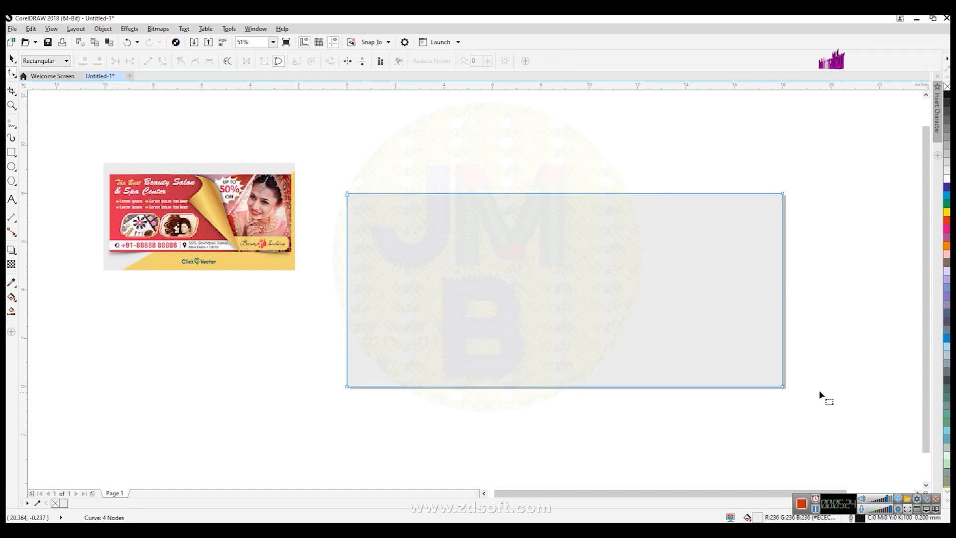
{"action": "left_click_drag", "start_coordinate": [783, 386], "coordinate": [556, 290]}
{"action": "left_click", "coordinate": [97, 61]}
Fill the triangle with the red sampled from the reference banner and remove its outline.
{"action": "left_click", "coordinate": [12, 282]}
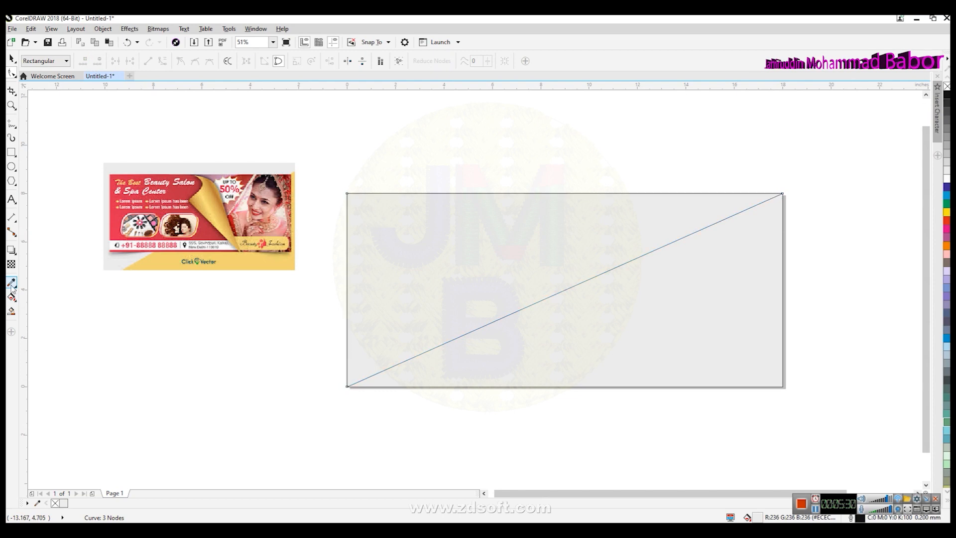
{"action": "left_click", "coordinate": [132, 219]}
{"action": "left_click", "coordinate": [480, 276]}
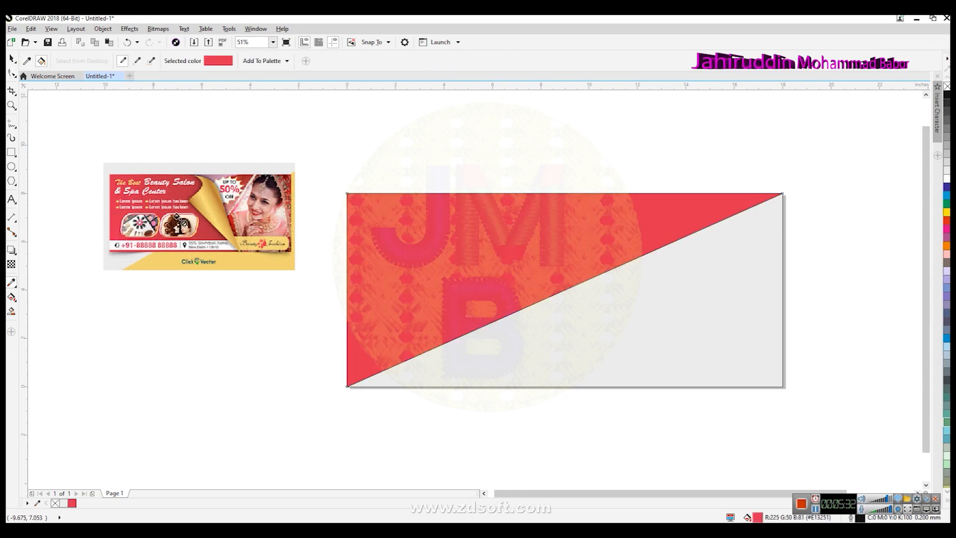
{"action": "key", "text": "space"}
{"action": "left_click", "coordinate": [243, 147]}
{"action": "left_click", "coordinate": [566, 246]}
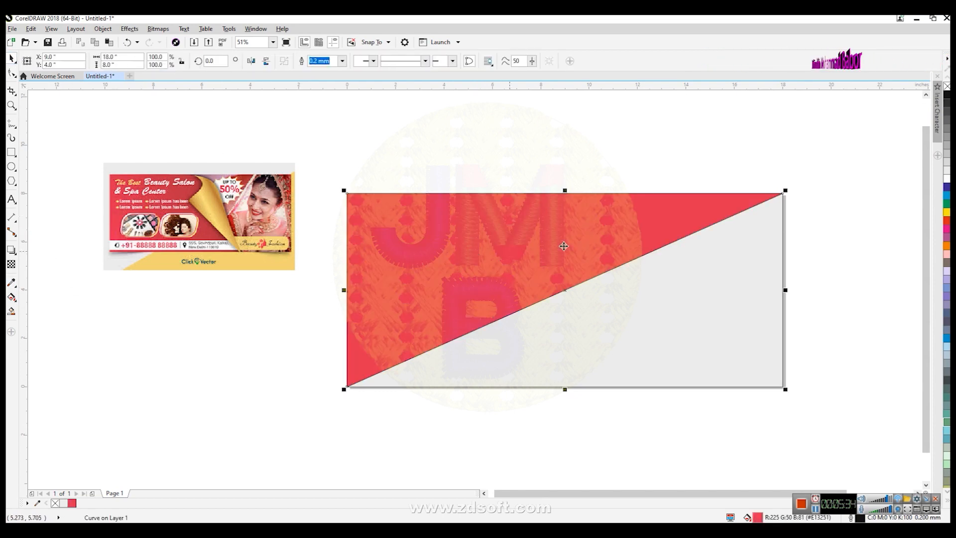
{"action": "left_click", "coordinate": [800, 111]}
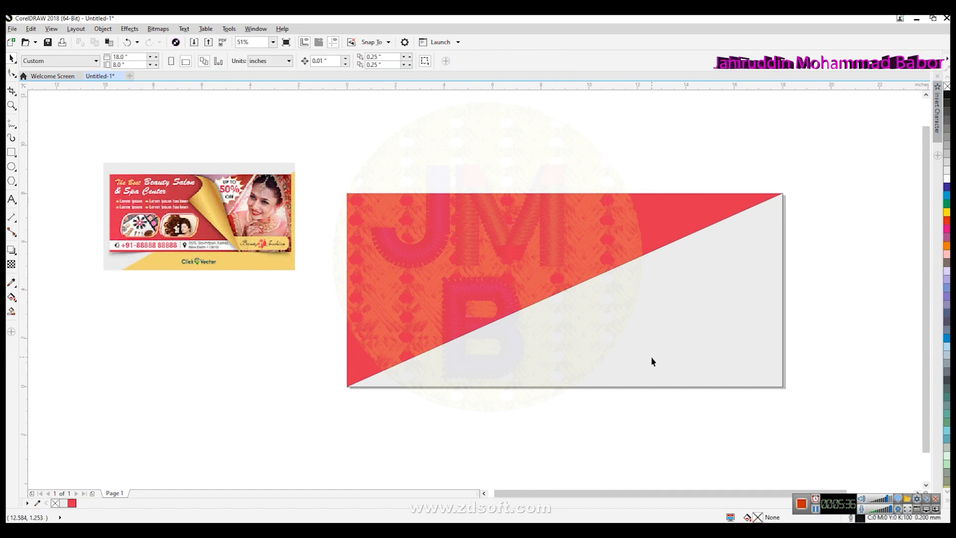
Fill the rectangle behind the triangle with the yellow sampled from the reference banner's lower edge.
{"action": "left_click", "coordinate": [635, 371]}
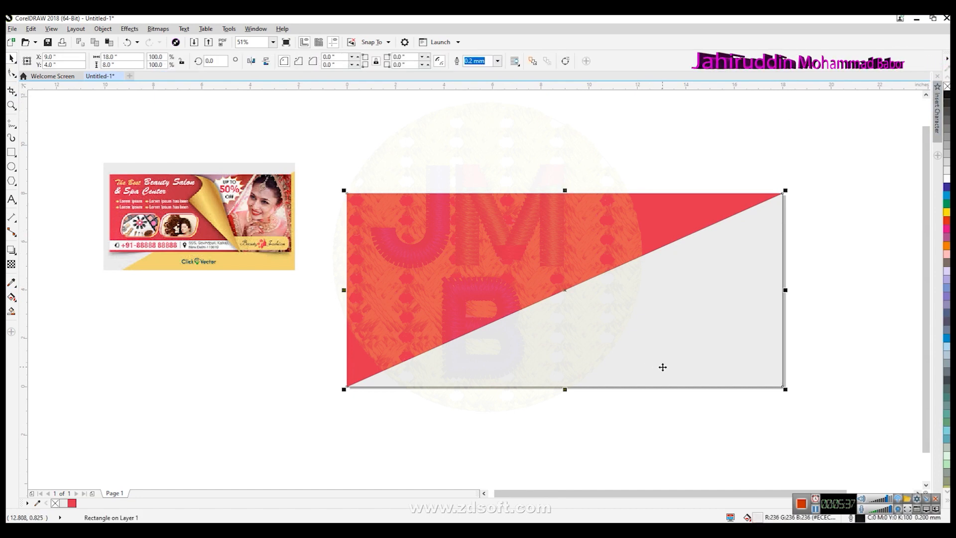
{"action": "left_click", "coordinate": [11, 283]}
{"action": "left_click", "coordinate": [271, 263]}
{"action": "left_click", "coordinate": [578, 359]}
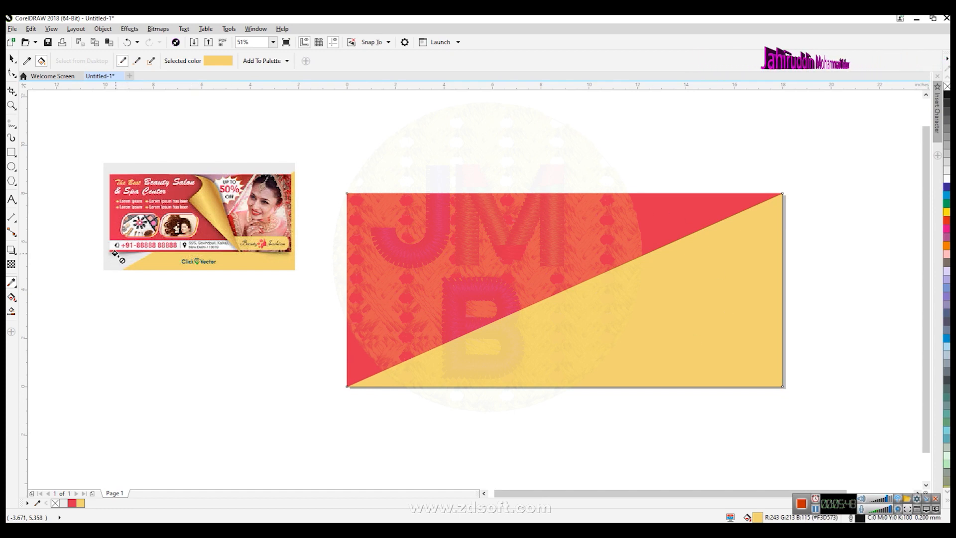
{"action": "left_click", "coordinate": [12, 59]}
{"action": "left_click", "coordinate": [237, 346]}
{"action": "left_click", "coordinate": [672, 376]}
{"action": "left_click", "coordinate": [564, 468]}
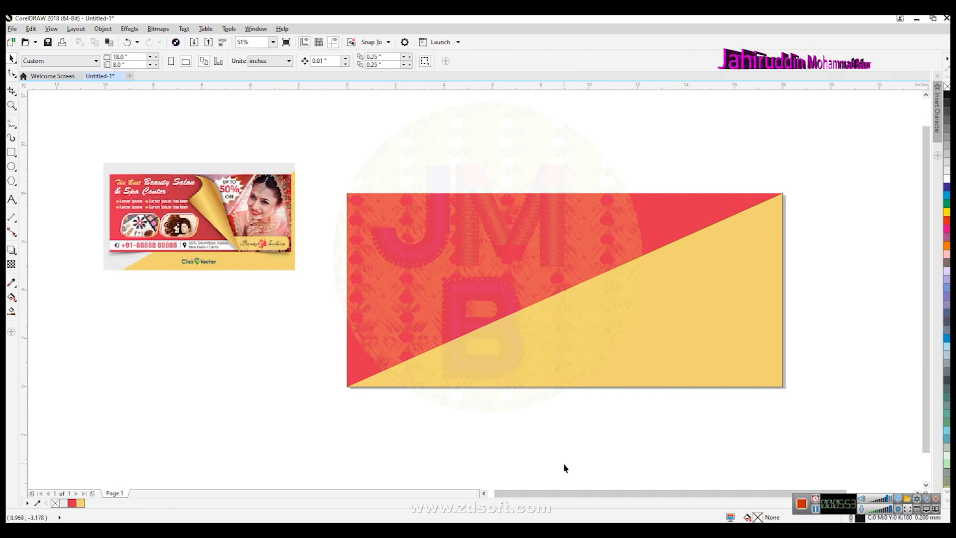
Recolour the upper-left triangle with the light grey sampled from the reference banner's background.
{"action": "left_click", "coordinate": [489, 286]}
{"action": "left_click", "coordinate": [706, 453]}
{"action": "key", "text": "Tab"}
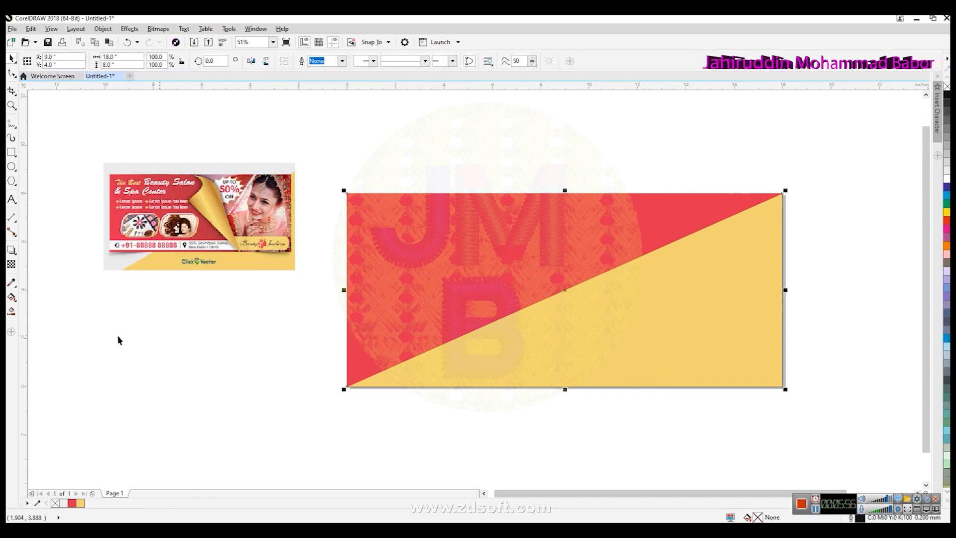
{"action": "left_click", "coordinate": [12, 281]}
{"action": "left_click", "coordinate": [102, 278]}
{"action": "left_click", "coordinate": [414, 276]}
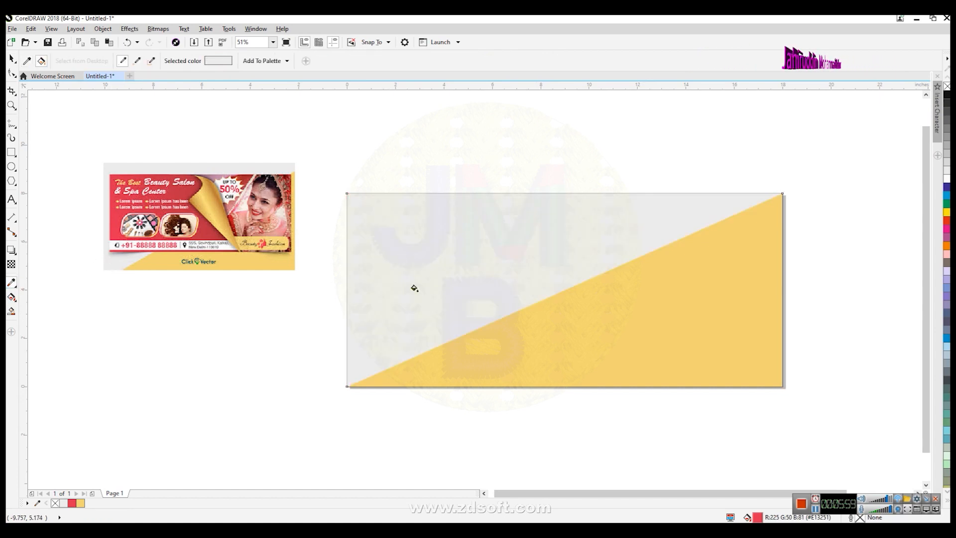
{"action": "left_click", "coordinate": [12, 58]}
{"action": "left_click", "coordinate": [643, 333]}
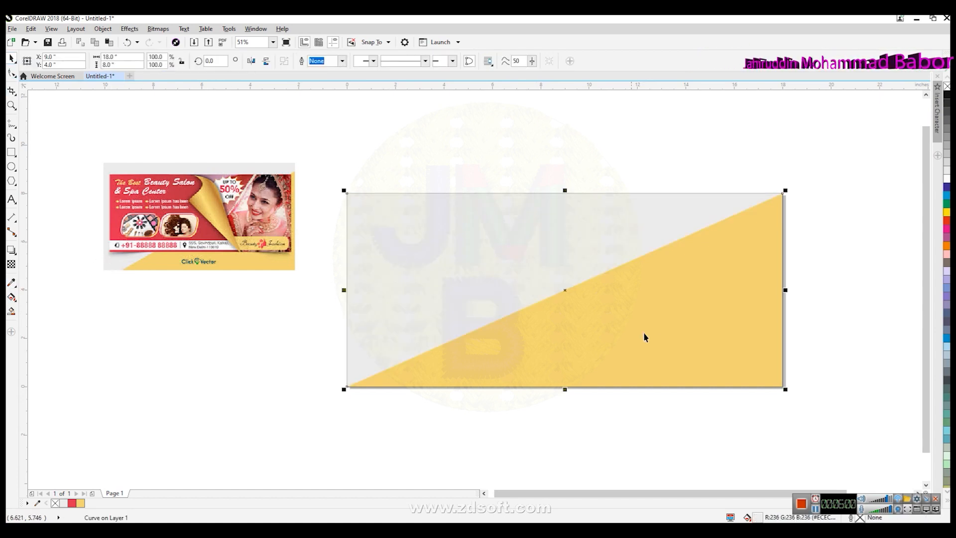
Group the triangle and rectangle, and scale the group about its centre to about 16.6 by 7.4 inches.
{"action": "left_click_drag", "start_coordinate": [316, 141], "coordinate": [807, 419]}
{"action": "key", "text": "ctrl+g"}
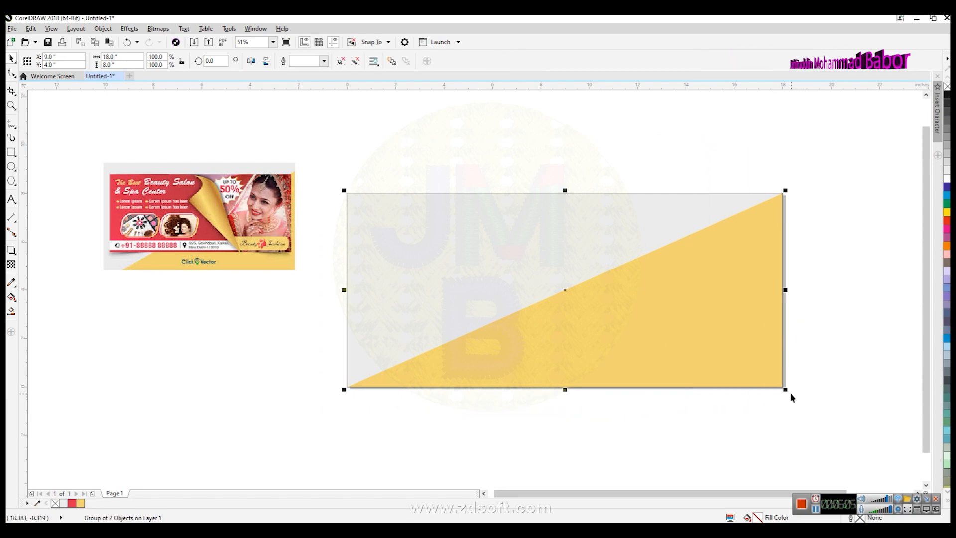
{"action": "left_click_drag", "start_coordinate": [786, 391], "coordinate": [778, 384]}
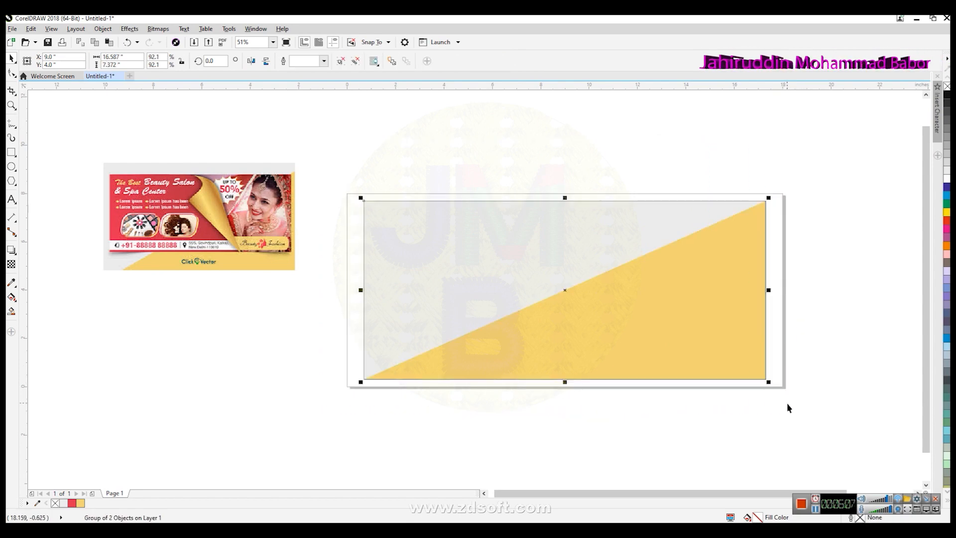
{"action": "left_click", "coordinate": [787, 404]}
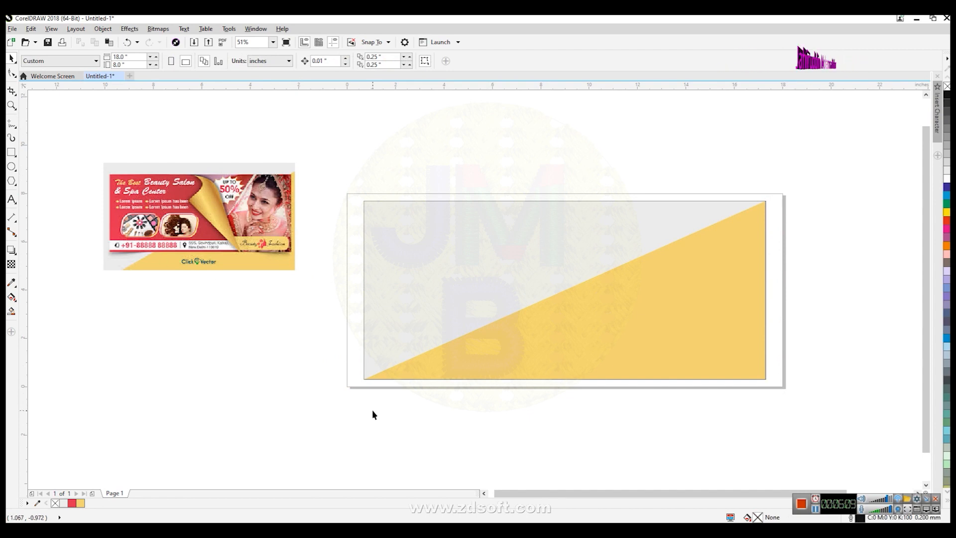
{"action": "left_click", "coordinate": [423, 362]}
{"action": "left_click", "coordinate": [235, 431]}
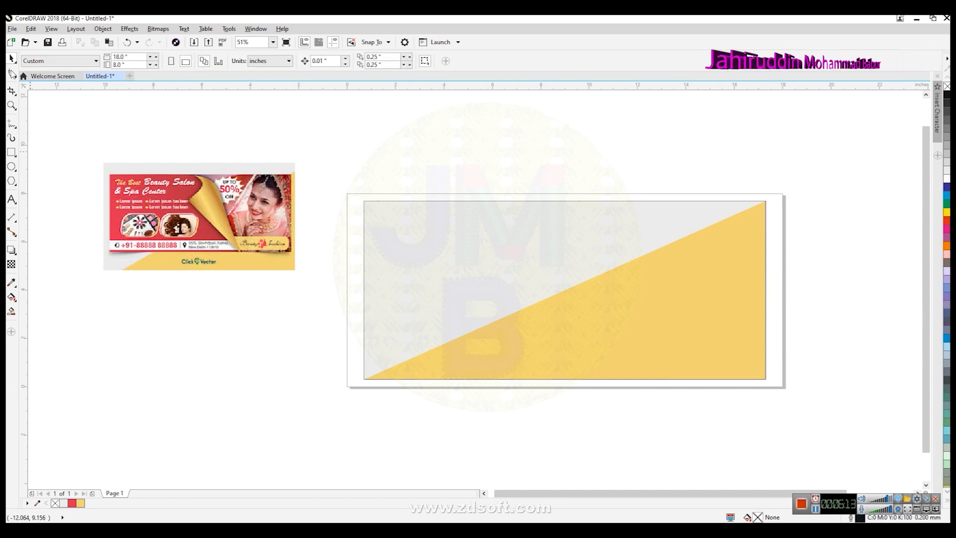
Import the bride photo from Downloads and place it over the background at about 4.9 by 7.4 inches.
{"action": "left_click", "coordinate": [11, 29]}
{"action": "left_click", "coordinate": [21, 180]}
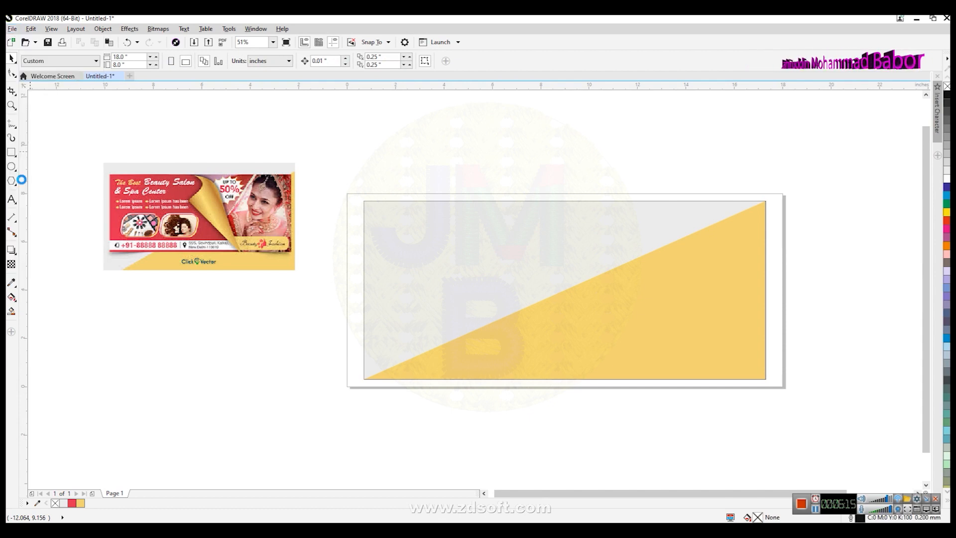
{"action": "left_click", "coordinate": [238, 199]}
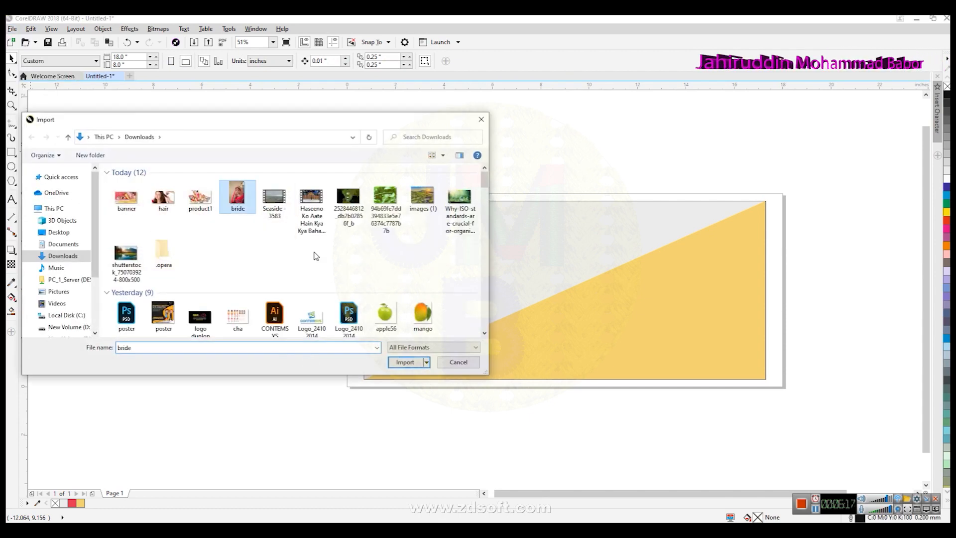
{"action": "left_click", "coordinate": [405, 362]}
{"action": "left_click_drag", "start_coordinate": [477, 202], "coordinate": [597, 381]}
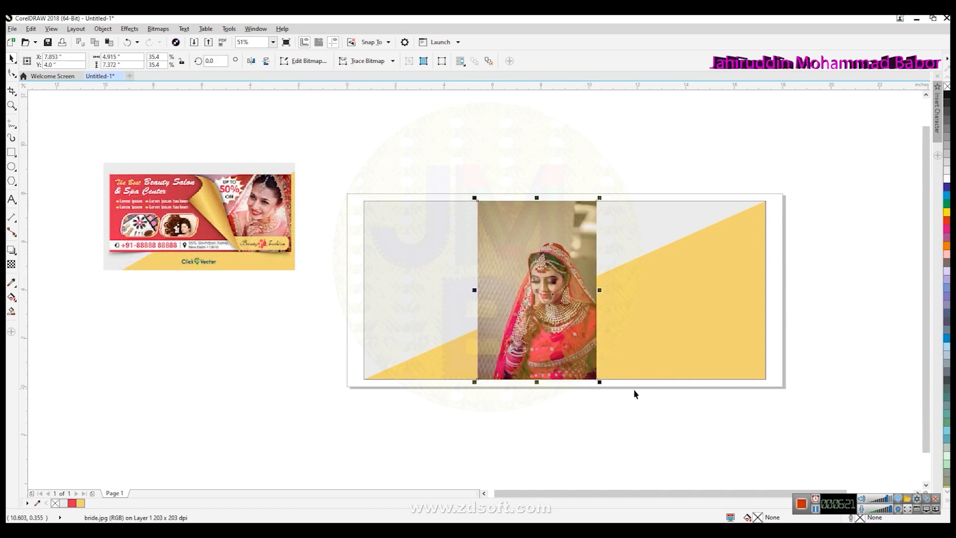
Align the bride photo with the background's right edge and widen it slightly by moving its left side.
{"action": "left_click", "coordinate": [672, 321], "text": "shift"}
{"action": "key", "text": "r"}
{"action": "key", "text": "Escape"}
{"action": "left_click", "coordinate": [657, 306]}
{"action": "left_click_drag", "start_coordinate": [647, 290], "coordinate": [636, 292]}
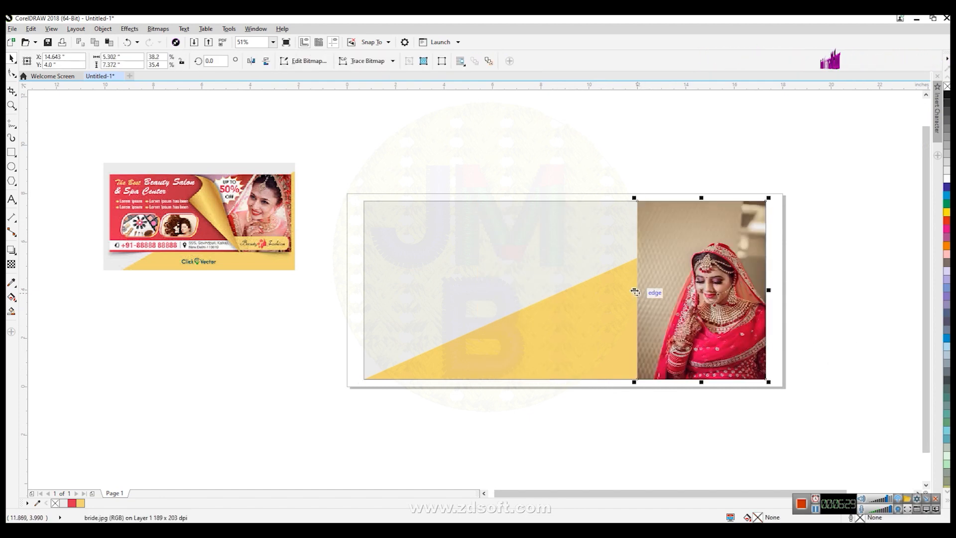
{"action": "scroll", "coordinate": [636, 291], "scroll_direction": "up", "scroll_amount": 5}
{"action": "left_click_drag", "start_coordinate": [614, 277], "coordinate": [629, 279]}
{"action": "scroll", "coordinate": [629, 279], "scroll_direction": "down", "scroll_amount": 5}
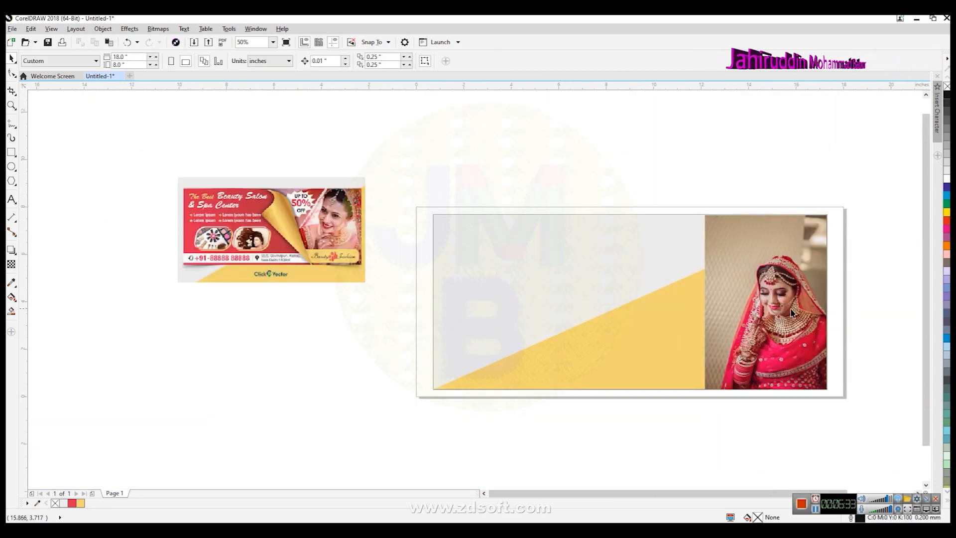
Apply a linear transparency to the bride photo that fades only its left edge into the grey and yellow background.
{"action": "left_click", "coordinate": [12, 264]}
{"action": "left_click_drag", "start_coordinate": [722, 304], "coordinate": [799, 283]}
{"action": "left_click_drag", "start_coordinate": [722, 305], "coordinate": [518, 303]}
{"action": "left_click_drag", "start_coordinate": [798, 284], "coordinate": [839, 301]}
{"action": "scroll", "coordinate": [839, 301], "scroll_direction": "down", "scroll_amount": 2}
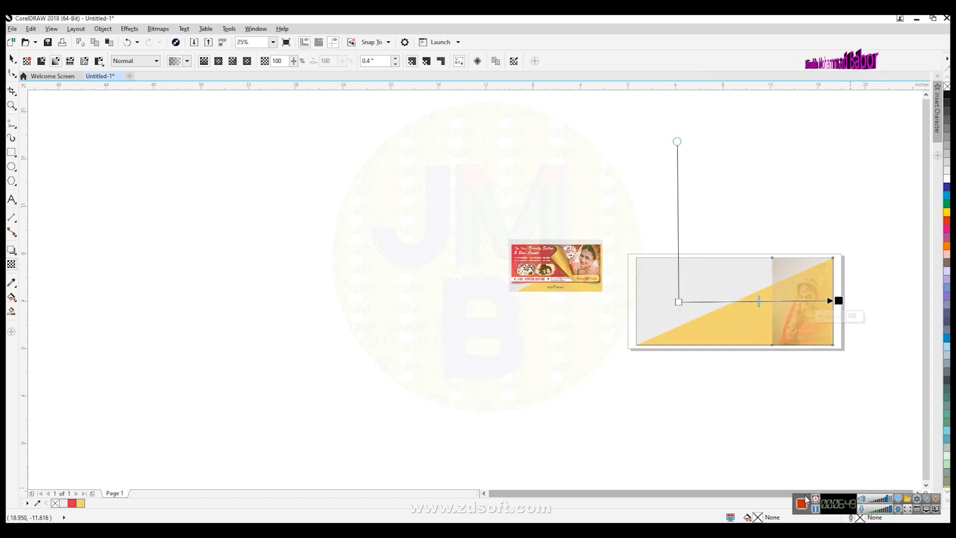
{"action": "key", "text": "ctrl+z"}
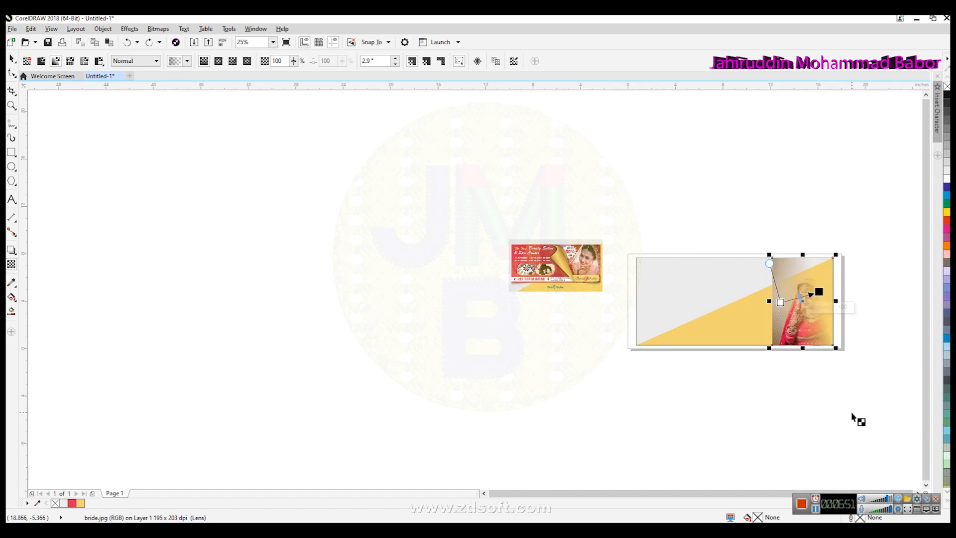
{"action": "scroll", "coordinate": [853, 396], "scroll_direction": "up", "scroll_amount": 1}
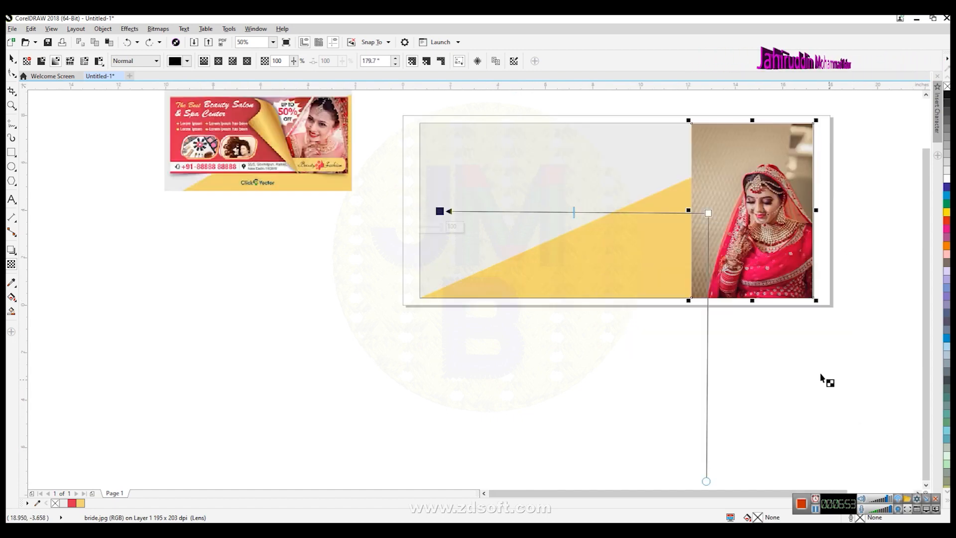
{"action": "mouse_move", "coordinate": [709, 213]}
{"action": "left_mouse_down"}
{"action": "mouse_move", "coordinate": [800, 213]}
{"action": "mouse_move", "coordinate": [608, 229]}
{"action": "mouse_move", "coordinate": [802, 213]}
{"action": "mouse_move", "coordinate": [722, 215]}
{"action": "left_mouse_up"}
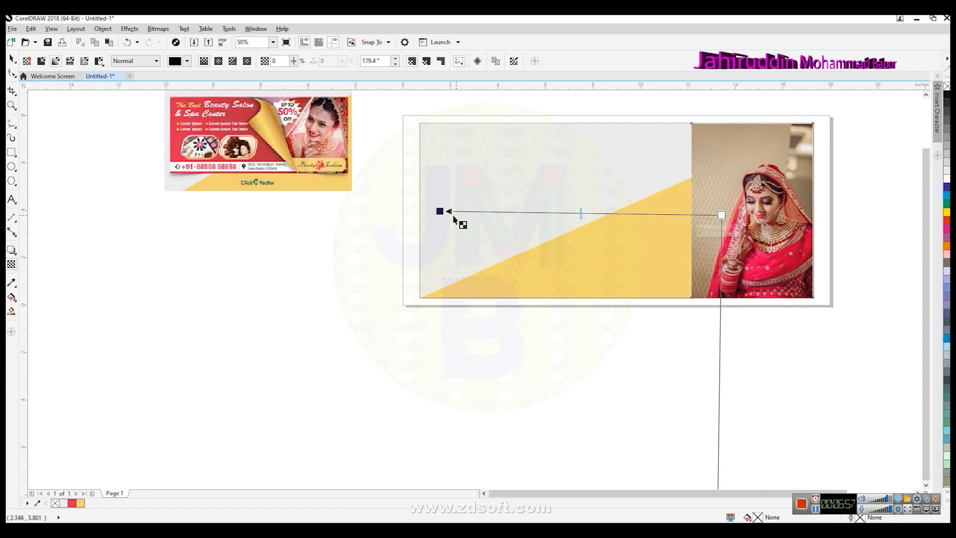
{"action": "left_click_drag", "start_coordinate": [438, 211], "coordinate": [700, 216]}
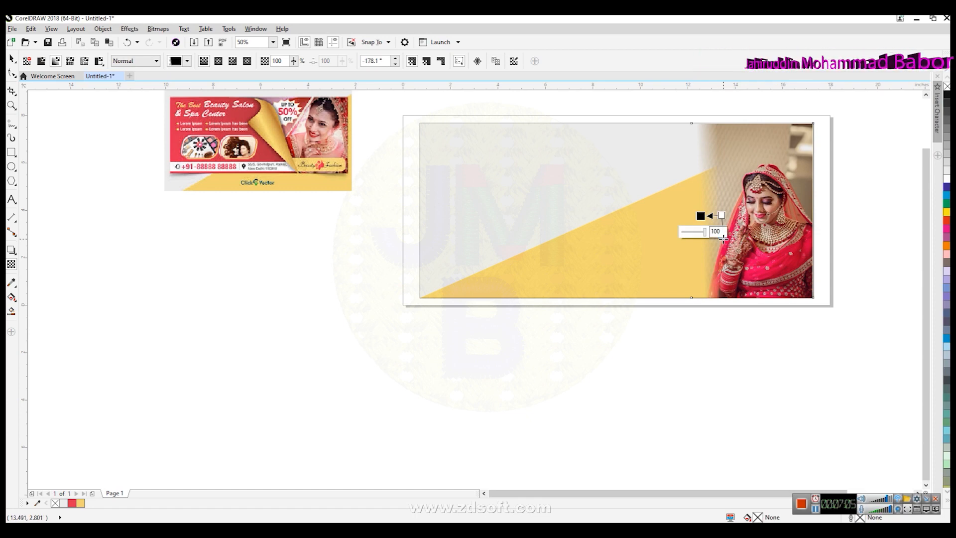
{"action": "left_click_drag", "start_coordinate": [723, 239], "coordinate": [735, 298]}
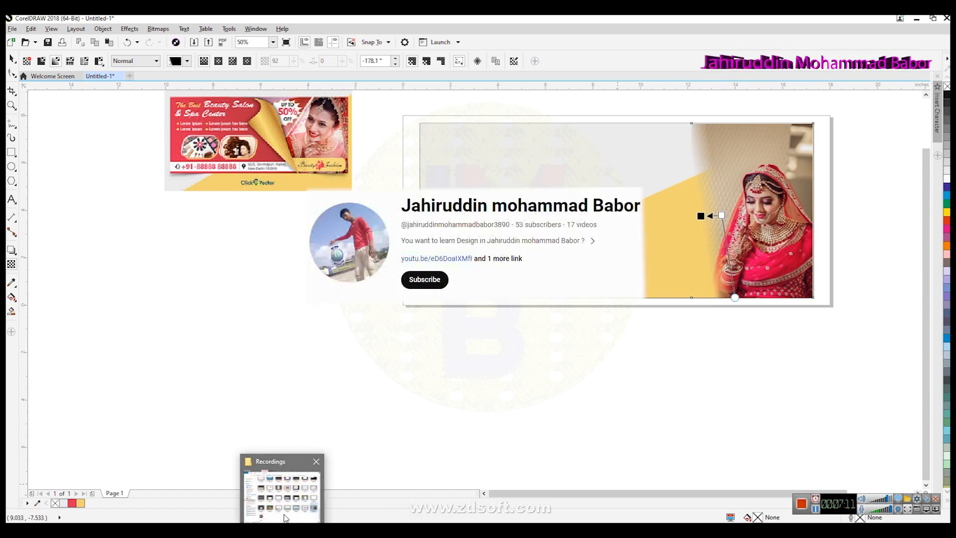
{"action": "left_click", "coordinate": [279, 493]}
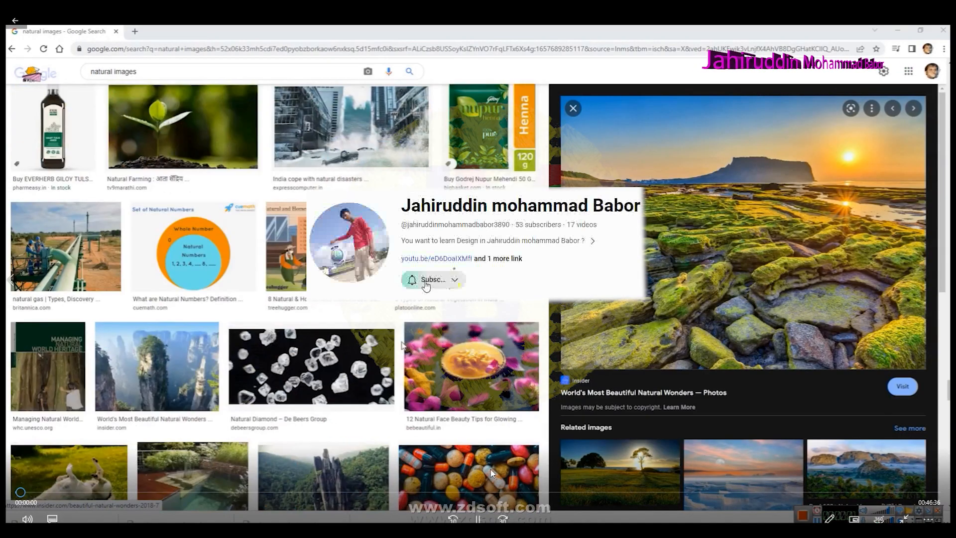
{"action": "left_click_drag", "start_coordinate": [402, 493], "coordinate": [558, 493]}
{"action": "left_click", "coordinate": [638, 493]}
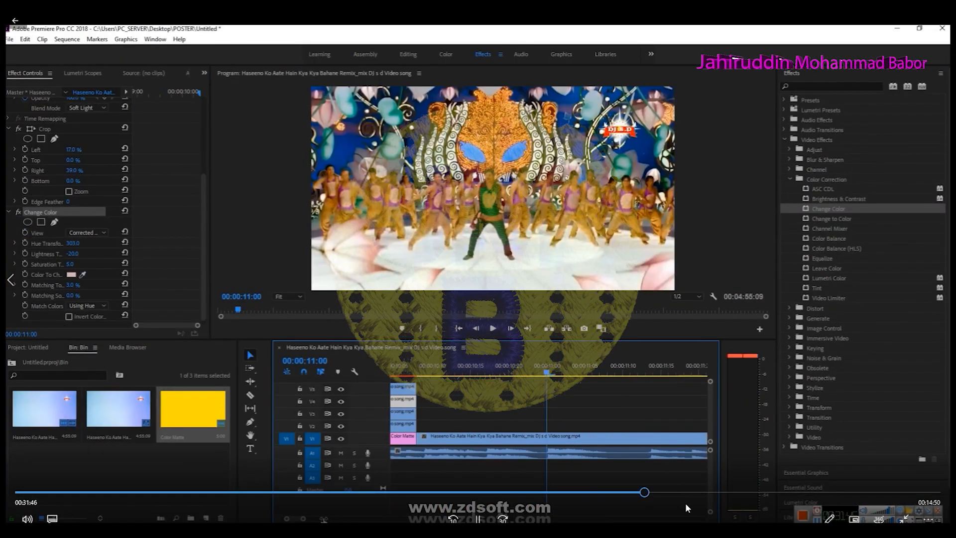
{"action": "left_click", "coordinate": [718, 492]}
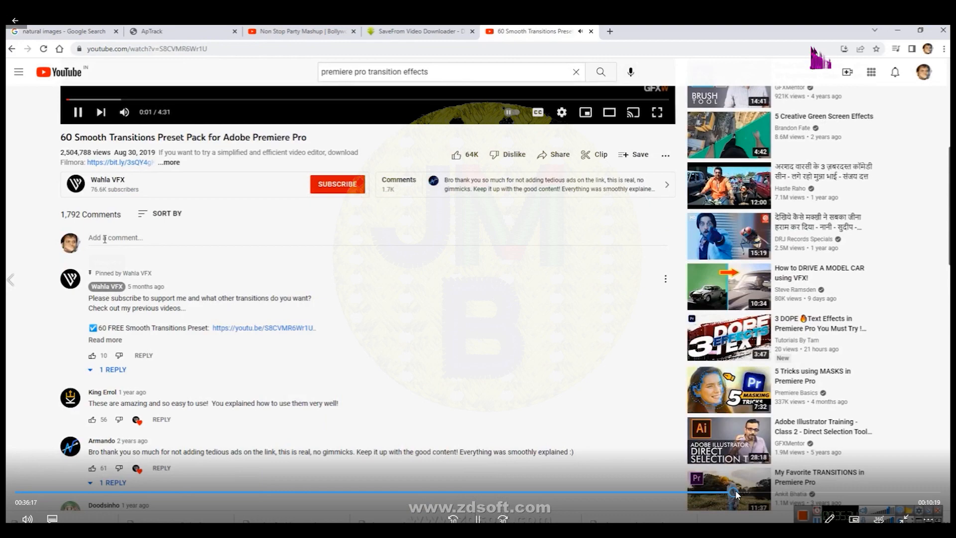
{"action": "left_click", "coordinate": [734, 491]}
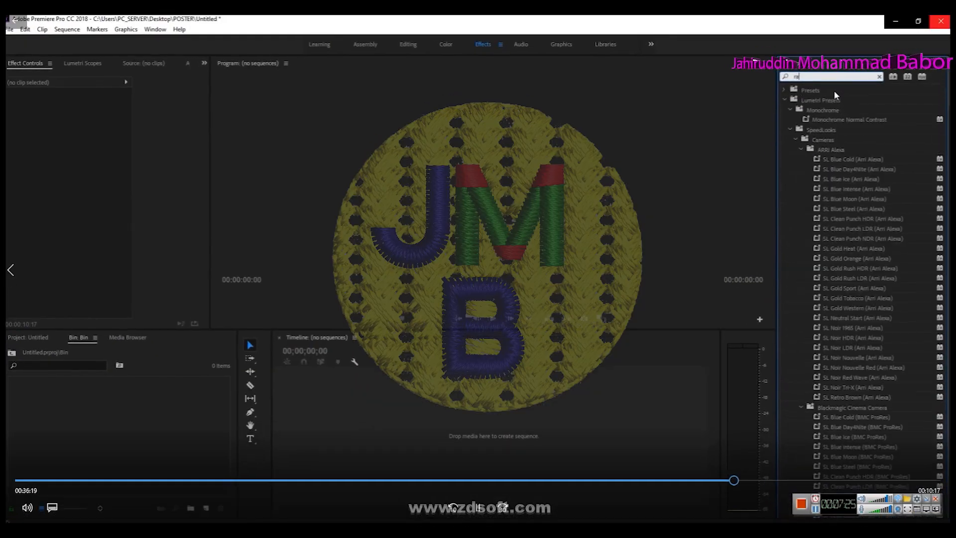
{"action": "left_click", "coordinate": [945, 28]}
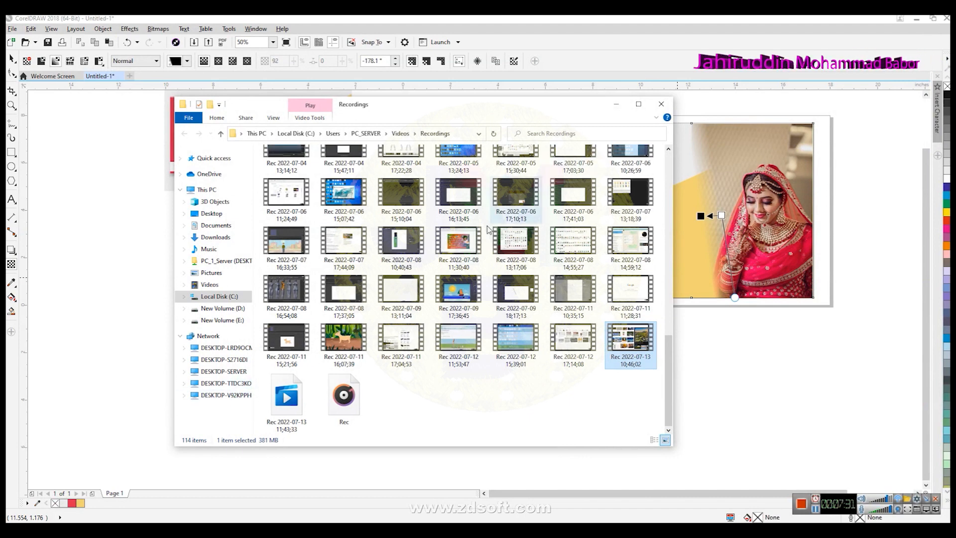
Browse the PC_1_Server network share to the Student Work folder and open the student's folder holding the copied recording.
{"action": "left_click", "coordinate": [219, 260]}
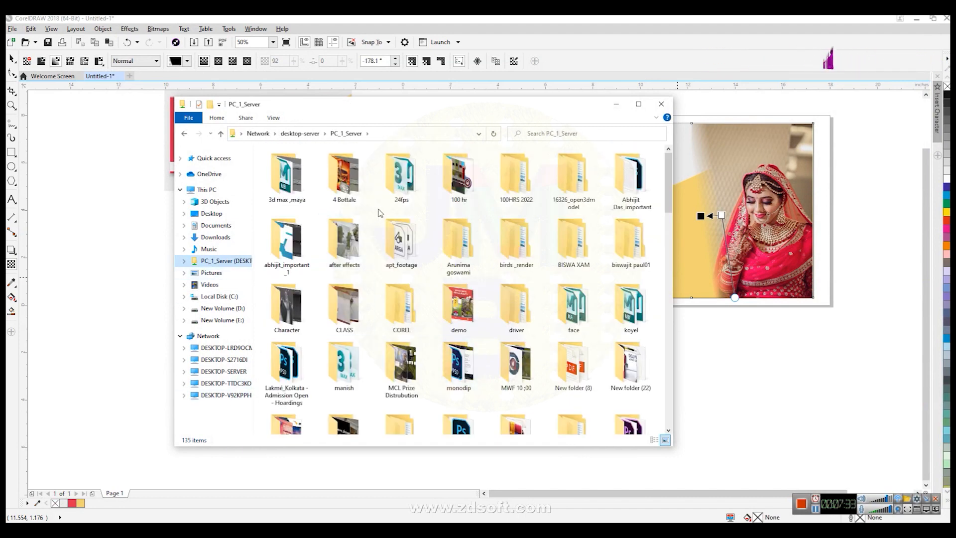
{"action": "key", "text": "s"}
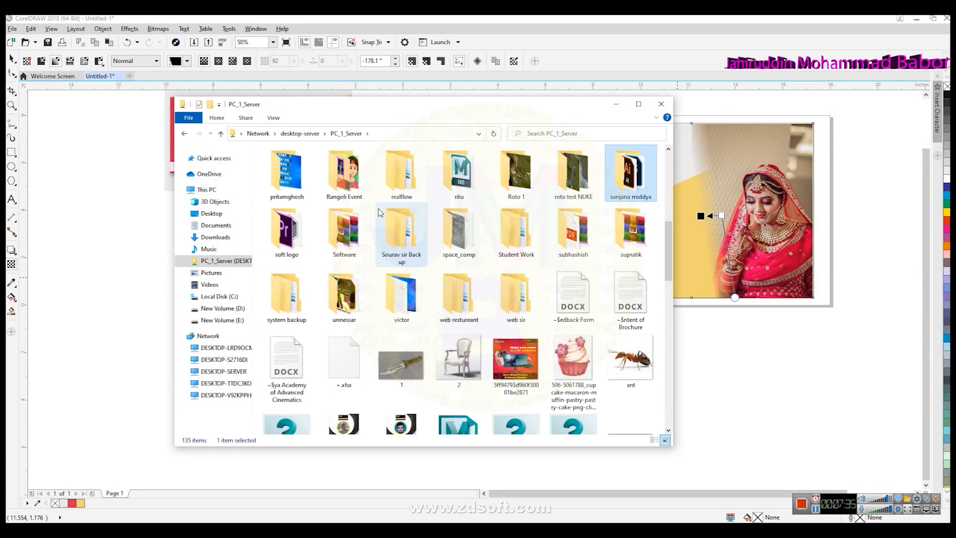
{"action": "double_click", "coordinate": [516, 232]}
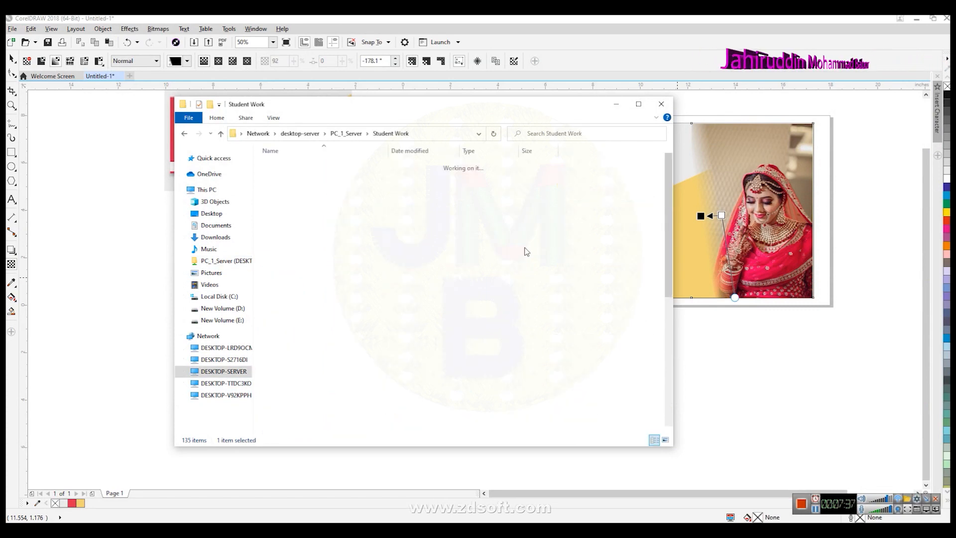
{"action": "key", "text": "p"}
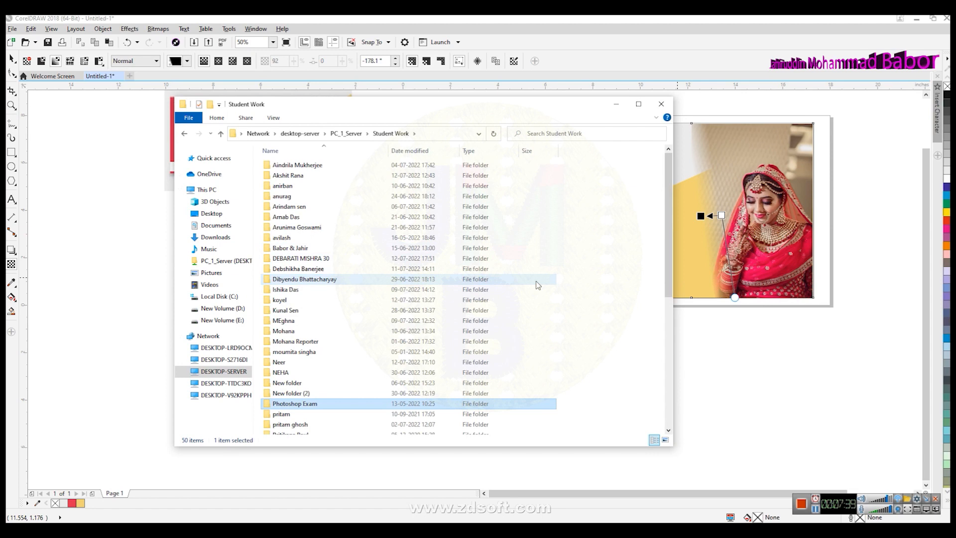
{"action": "key", "text": "r"}
{"action": "key", "text": "Down"}
{"action": "key", "text": "Down"}
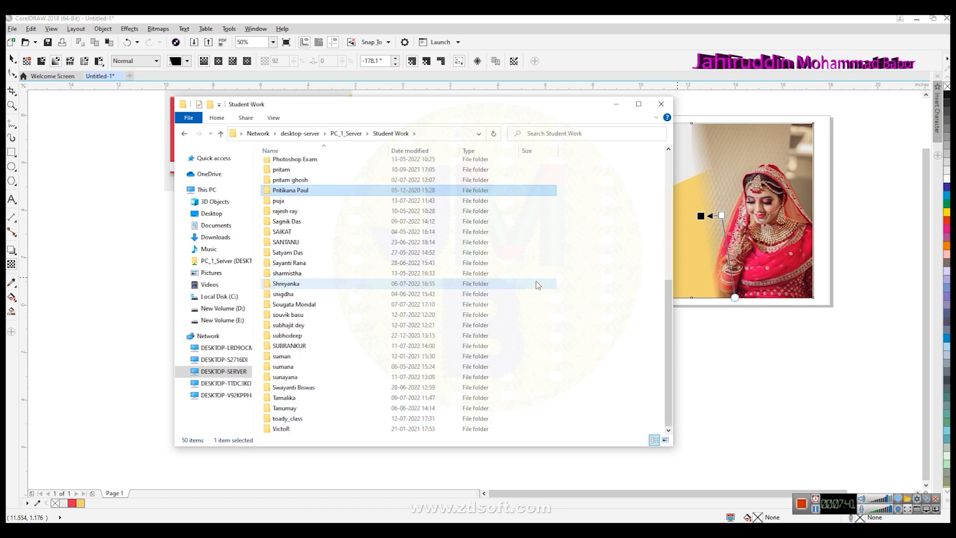
{"action": "double_click", "coordinate": [292, 201]}
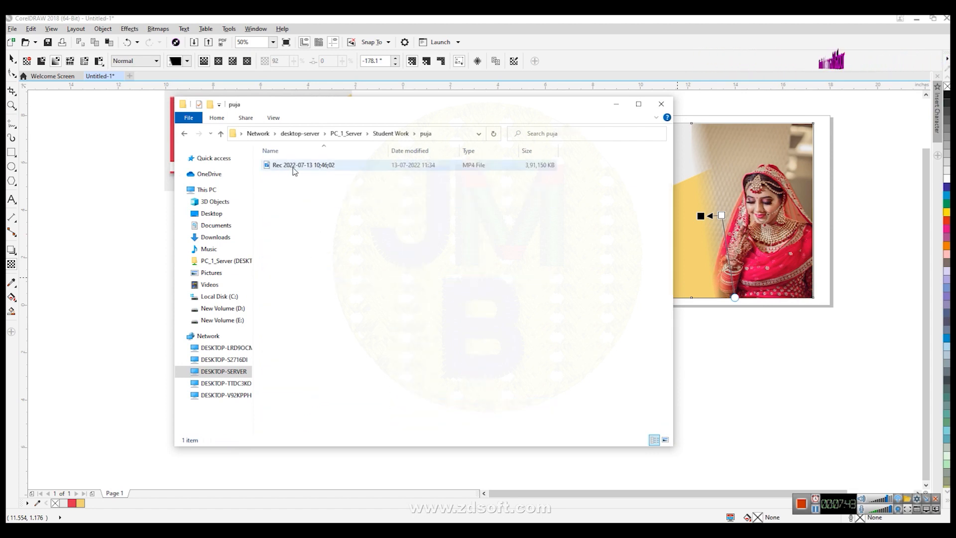
Display the student's folder contents as thumbnails to check the copied recording, and close the folder window.
{"action": "right_click", "coordinate": [317, 185]}
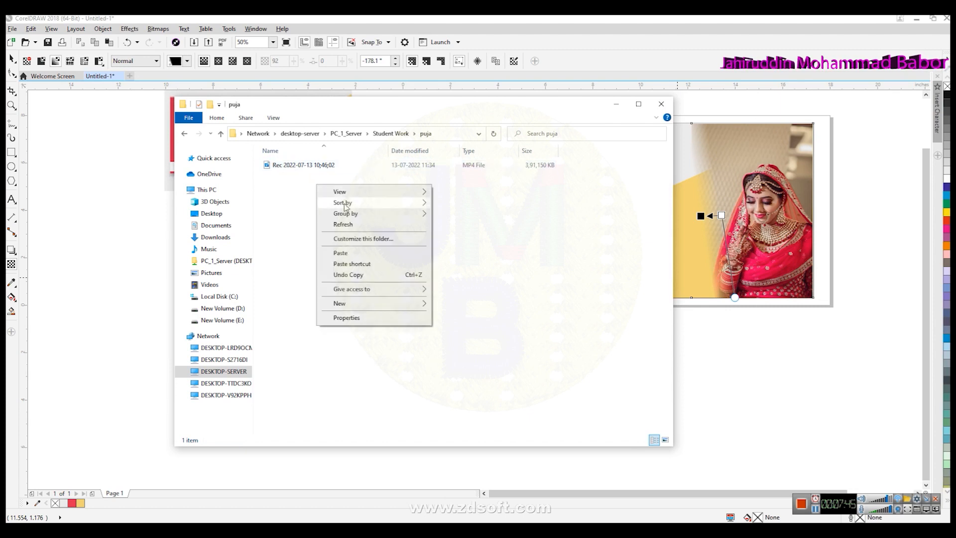
{"action": "mouse_move", "coordinate": [369, 193]}
{"action": "left_click", "coordinate": [483, 193]}
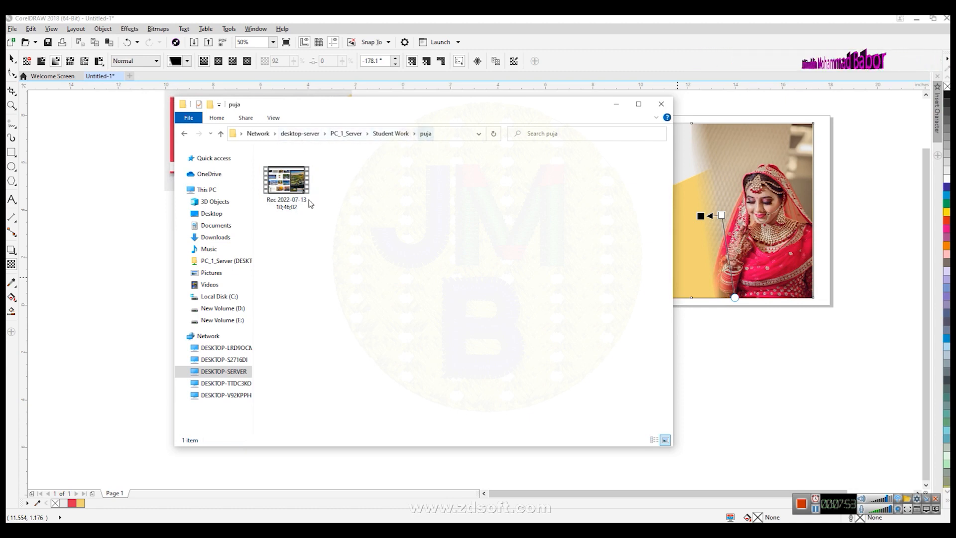
{"action": "left_click", "coordinate": [661, 103]}
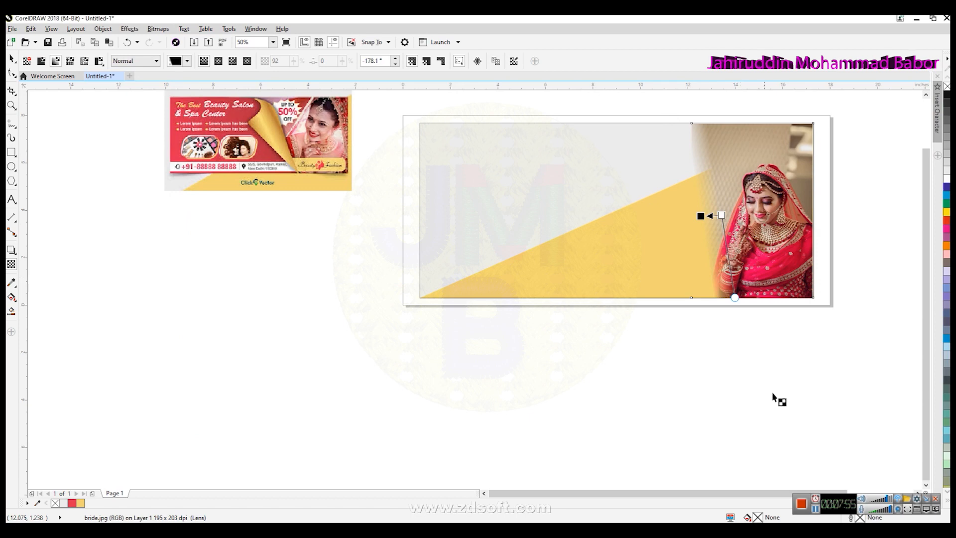
Shift the bride photo's transparency gradient toward her face and widen the fade, keeping the gradient horizontal.
{"action": "left_click_drag", "start_coordinate": [734, 298], "coordinate": [734, 348]}
{"action": "left_click_drag", "start_coordinate": [721, 215], "coordinate": [733, 212]}
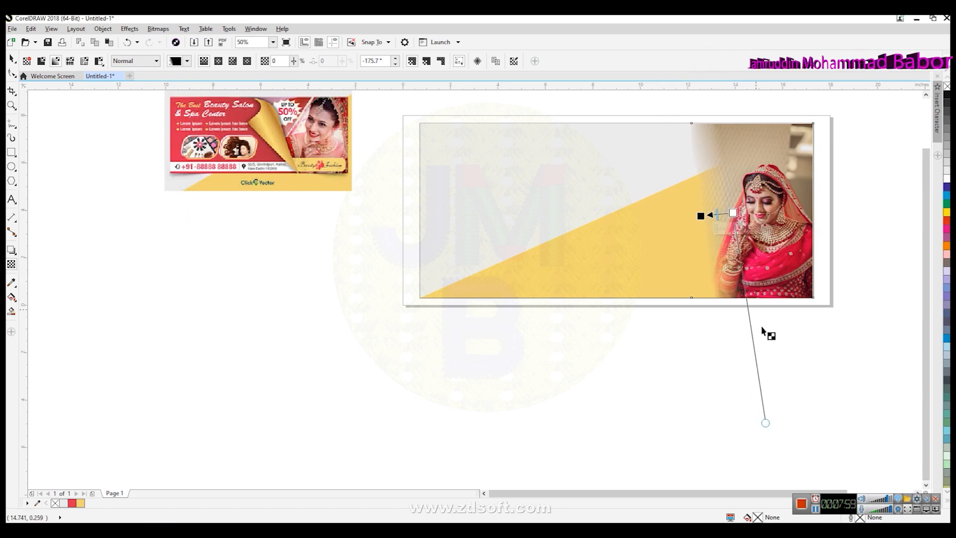
{"action": "left_click_drag", "start_coordinate": [764, 421], "coordinate": [735, 345]}
{"action": "left_click_drag", "start_coordinate": [714, 214], "coordinate": [770, 215]}
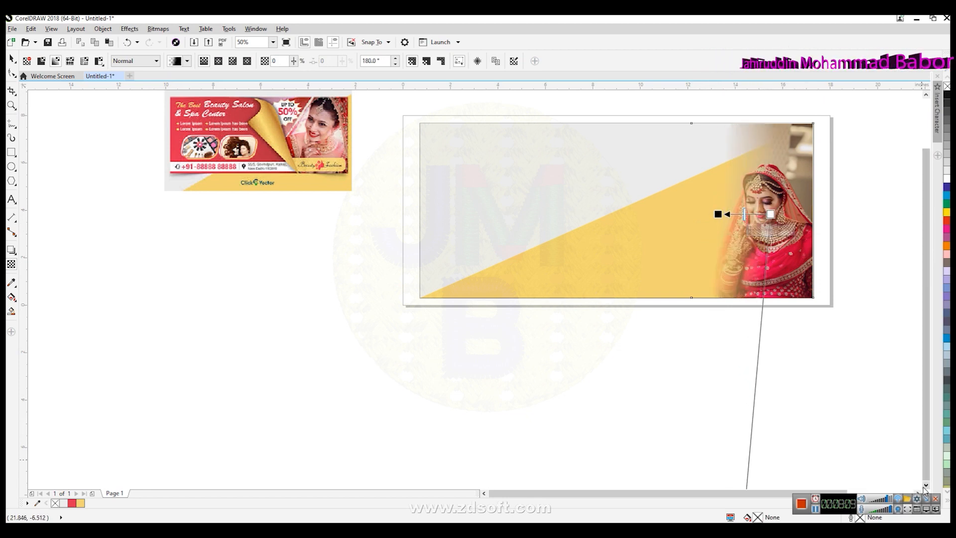
{"action": "scroll", "coordinate": [924, 490], "scroll_direction": "down", "scroll_amount": 2}
{"action": "scroll", "coordinate": [886, 448], "scroll_direction": "down", "scroll_amount": 1}
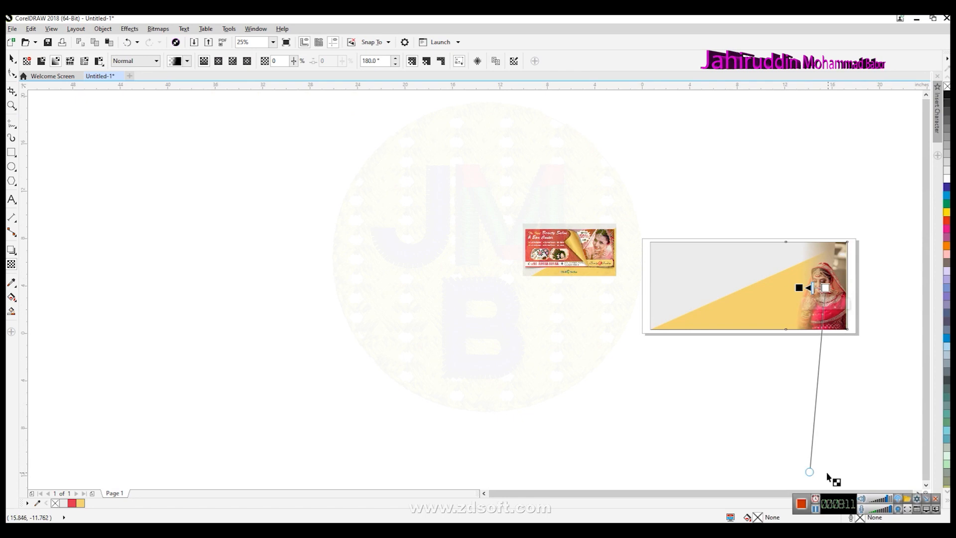
{"action": "left_click_drag", "start_coordinate": [809, 472], "coordinate": [826, 369]}
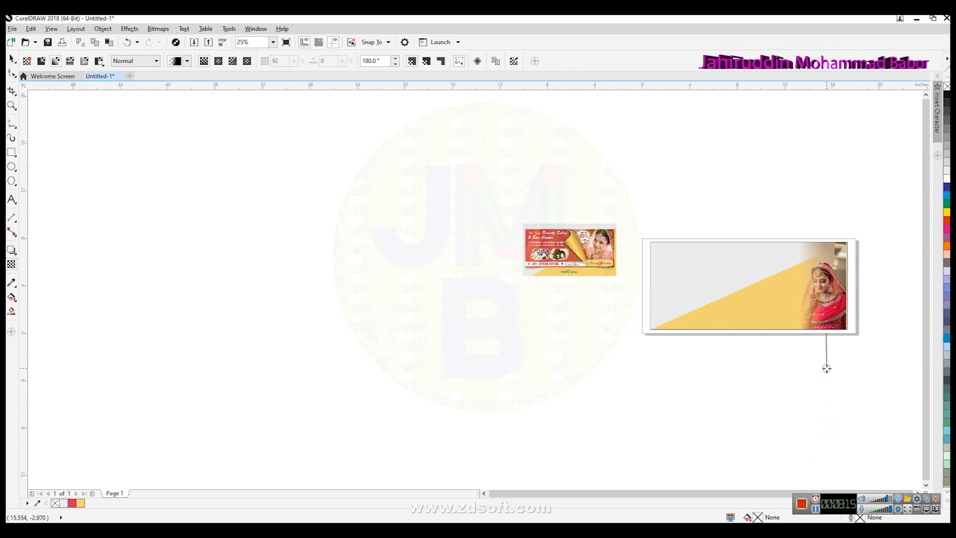
Pull the opaque end of the bride photo's transparency gradient slightly back toward the left and deselect the photo.
{"action": "scroll", "coordinate": [826, 368], "scroll_direction": "up", "scroll_amount": 1}
{"action": "scroll", "coordinate": [856, 184], "scroll_direction": "up", "scroll_amount": 1}
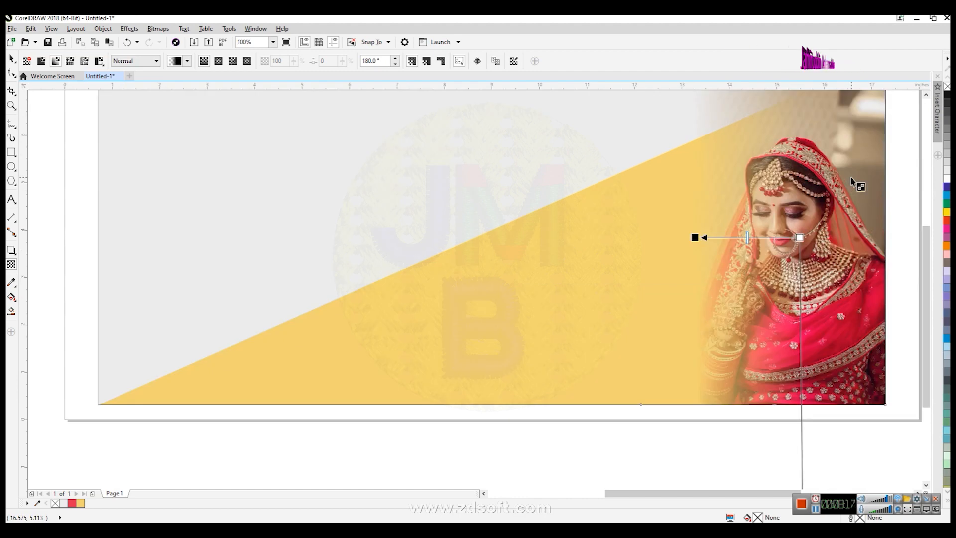
{"action": "scroll", "coordinate": [856, 184], "scroll_direction": "down", "scroll_amount": 1}
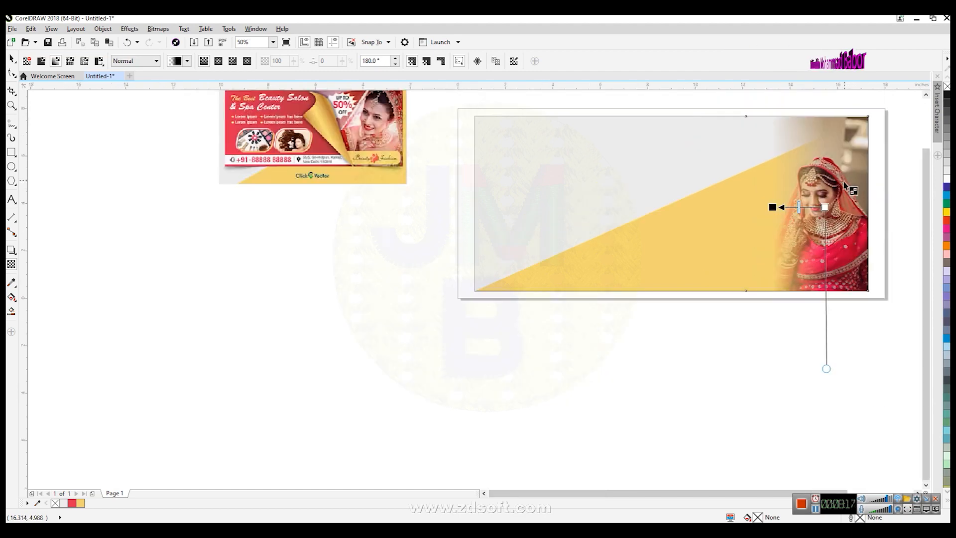
{"action": "left_click", "coordinate": [773, 207]}
{"action": "left_click_drag", "start_coordinate": [824, 207], "coordinate": [820, 206]}
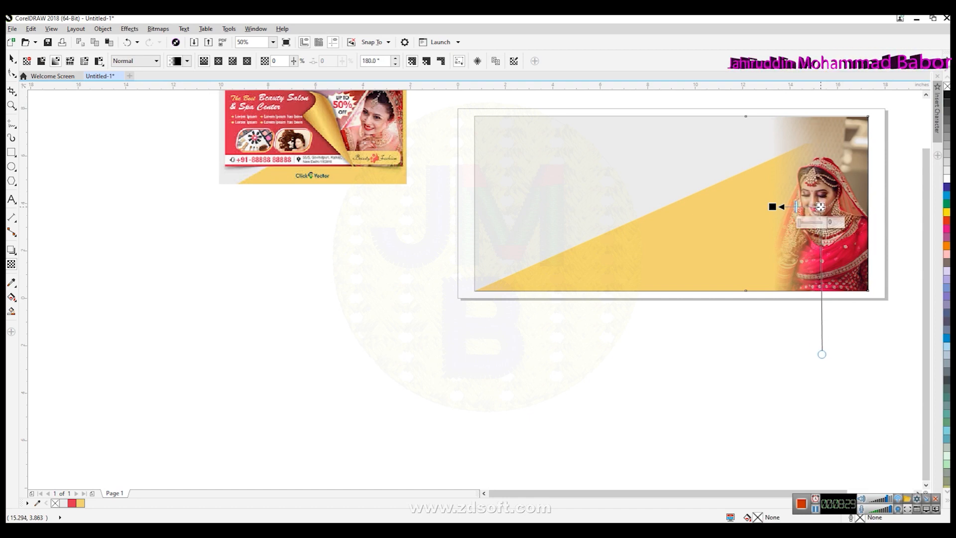
{"action": "left_click_drag", "start_coordinate": [823, 354], "coordinate": [820, 319]}
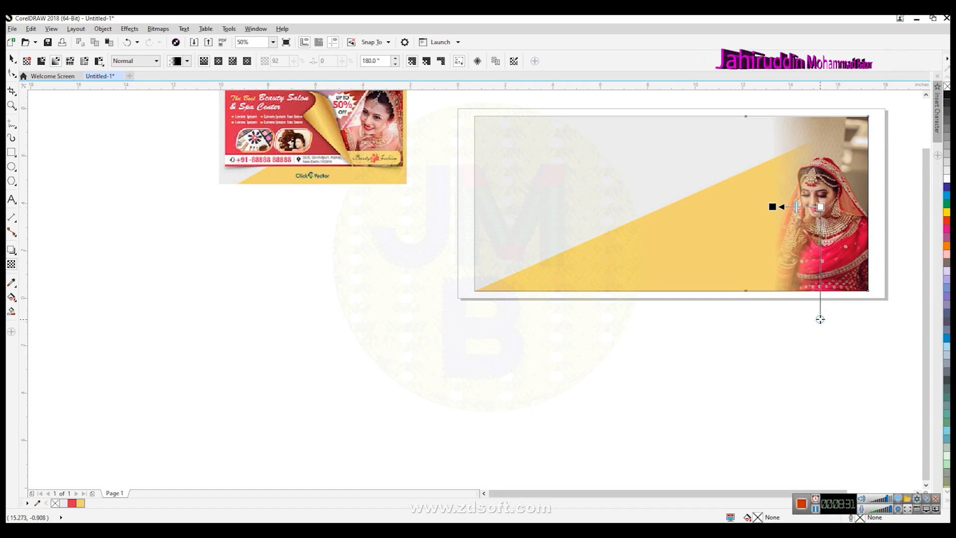
{"action": "key", "text": "space"}
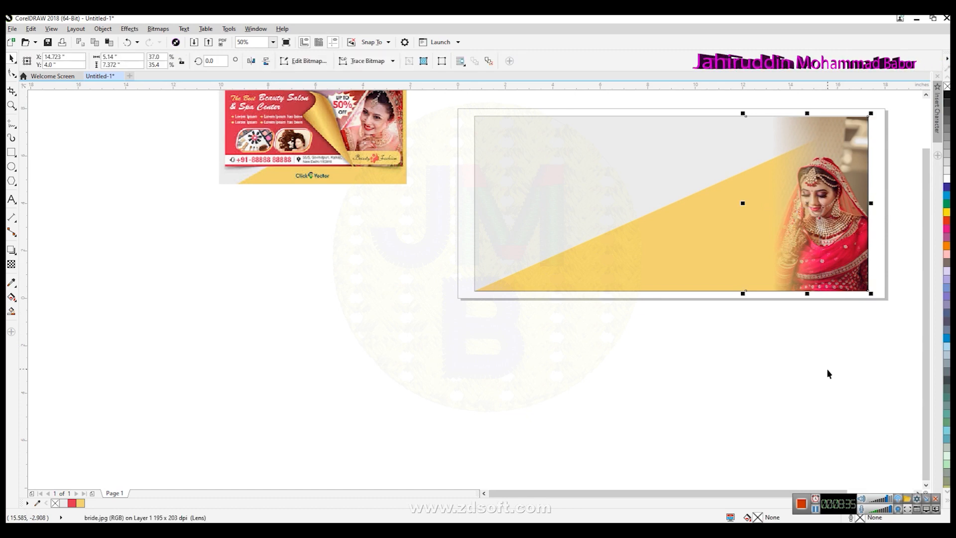
{"action": "left_click", "coordinate": [771, 370]}
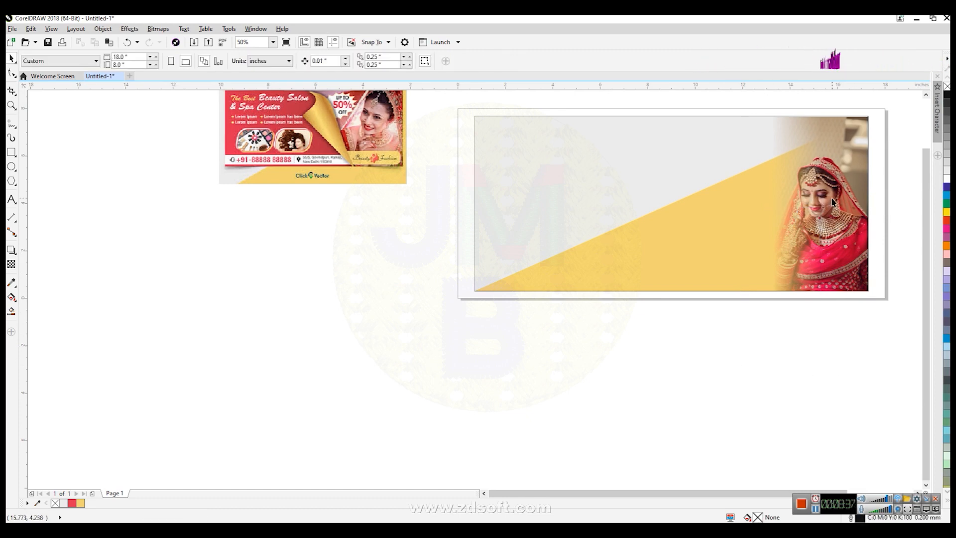
{"action": "scroll", "coordinate": [830, 202], "scroll_direction": "up", "scroll_amount": 2}
{"action": "scroll", "coordinate": [809, 249], "scroll_direction": "down", "scroll_amount": 2}
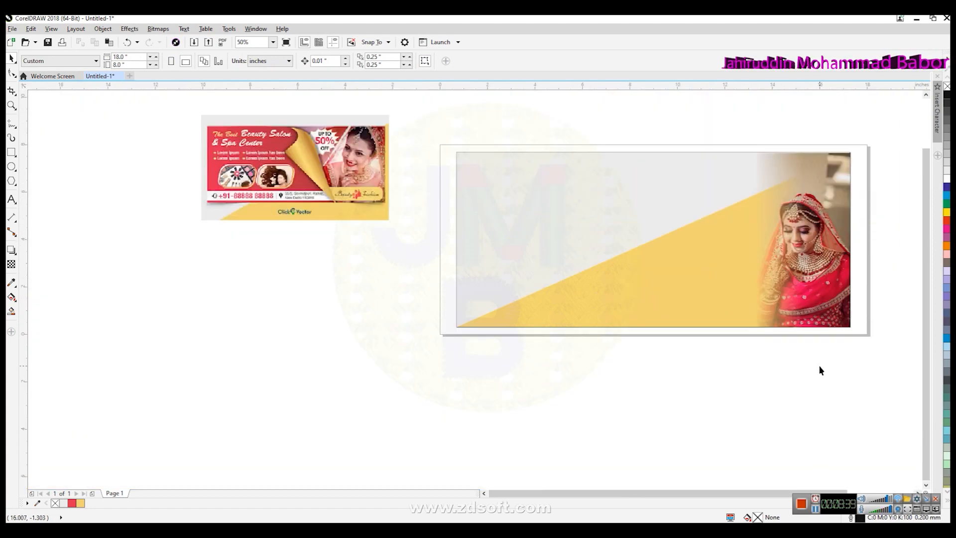
Widen the bride photo's transparency fade slightly at both ends, keep the gradient nearly horizontal, and deselect the photo.
{"action": "left_click", "coordinate": [807, 294]}
{"action": "left_click", "coordinate": [11, 264]}
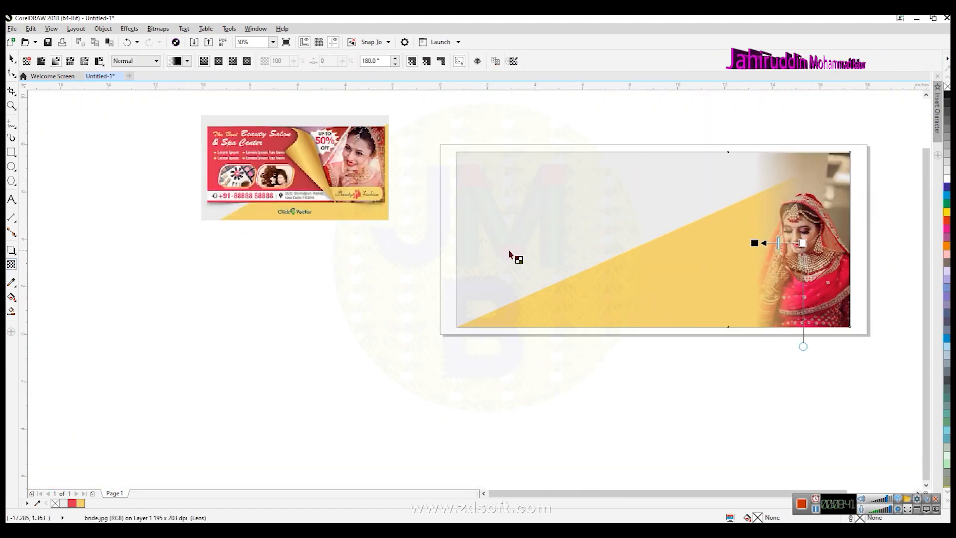
{"action": "left_click_drag", "start_coordinate": [755, 242], "coordinate": [746, 242]}
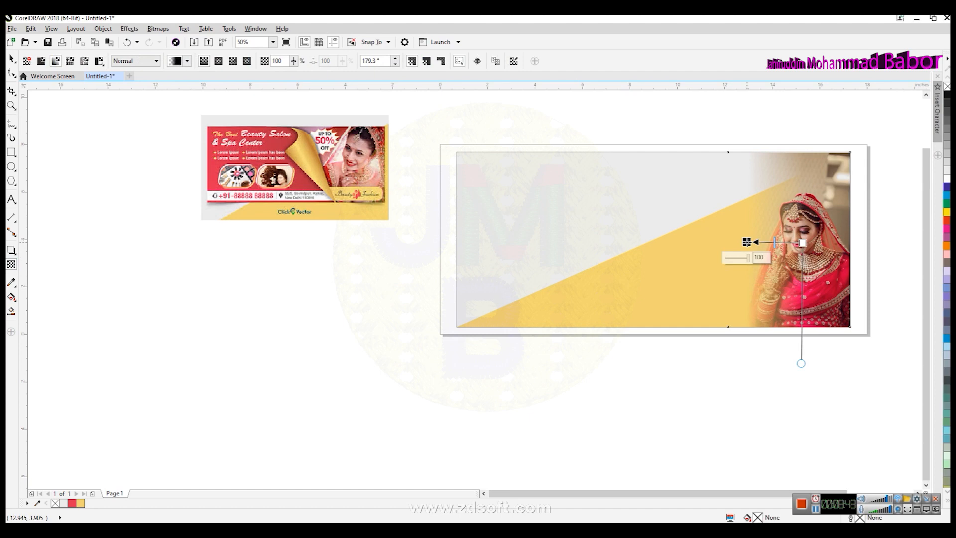
{"action": "left_click_drag", "start_coordinate": [802, 363], "coordinate": [804, 361]}
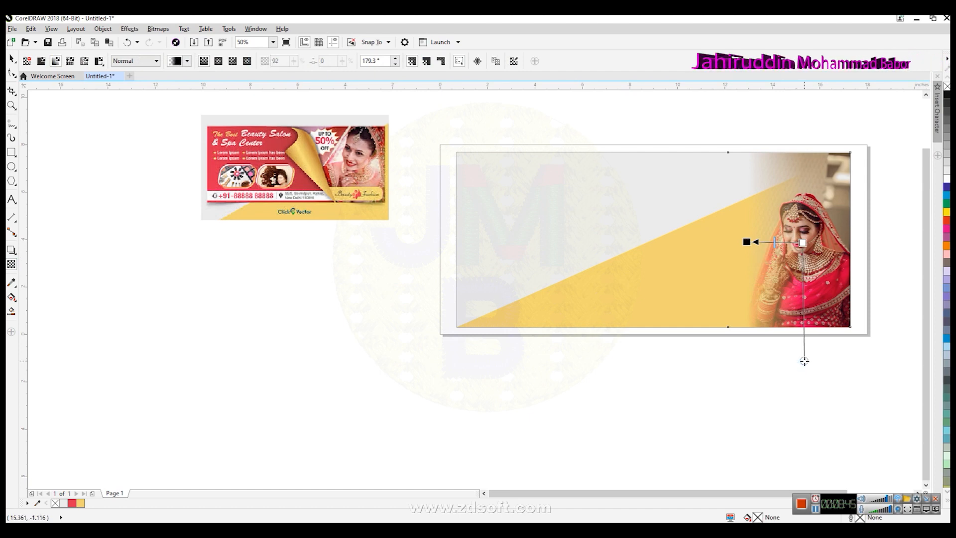
{"action": "left_click", "coordinate": [747, 241]}
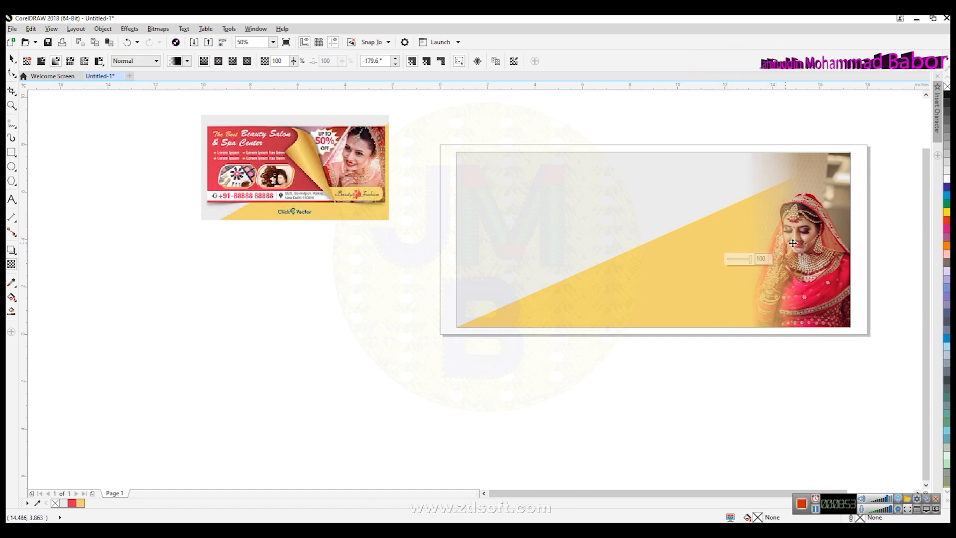
{"action": "left_click_drag", "start_coordinate": [802, 243], "coordinate": [806, 242]}
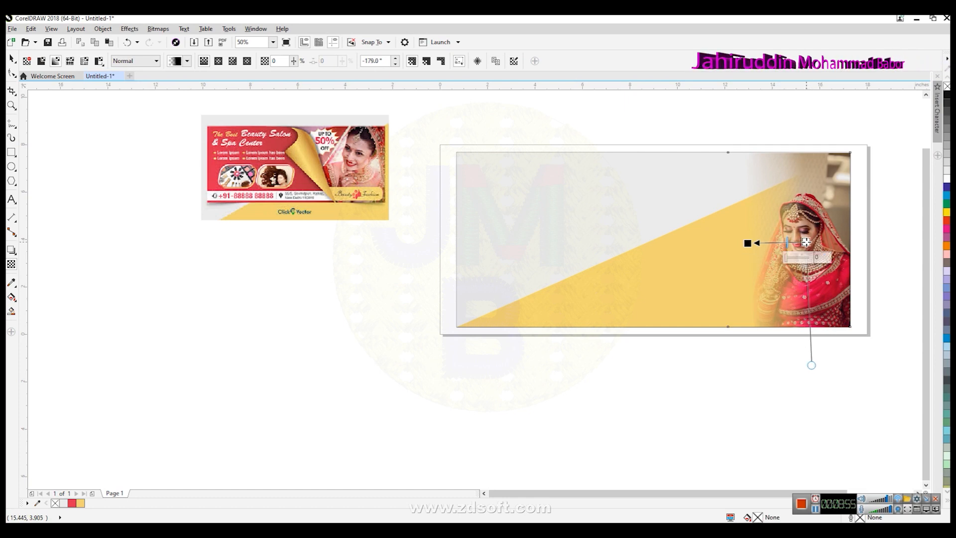
{"action": "left_click", "coordinate": [812, 366]}
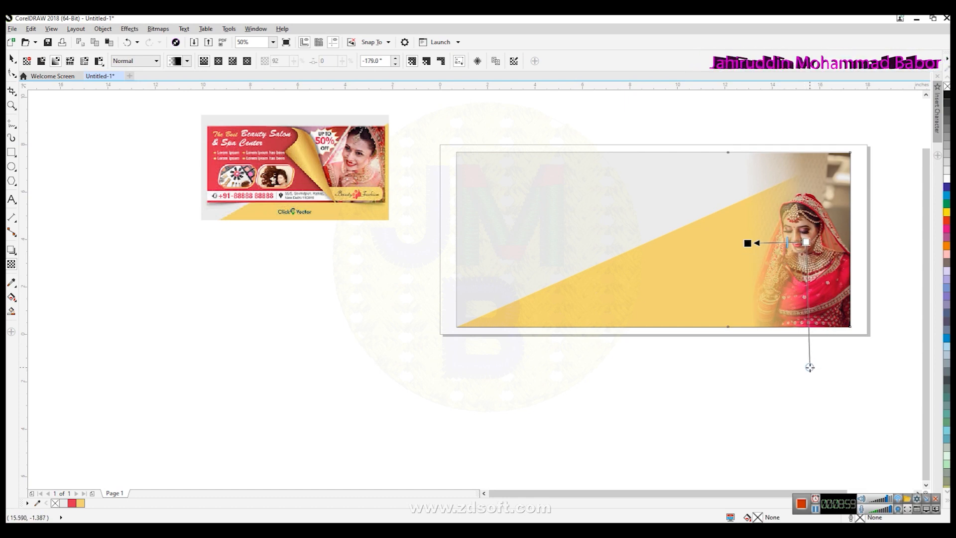
{"action": "key", "text": "space"}
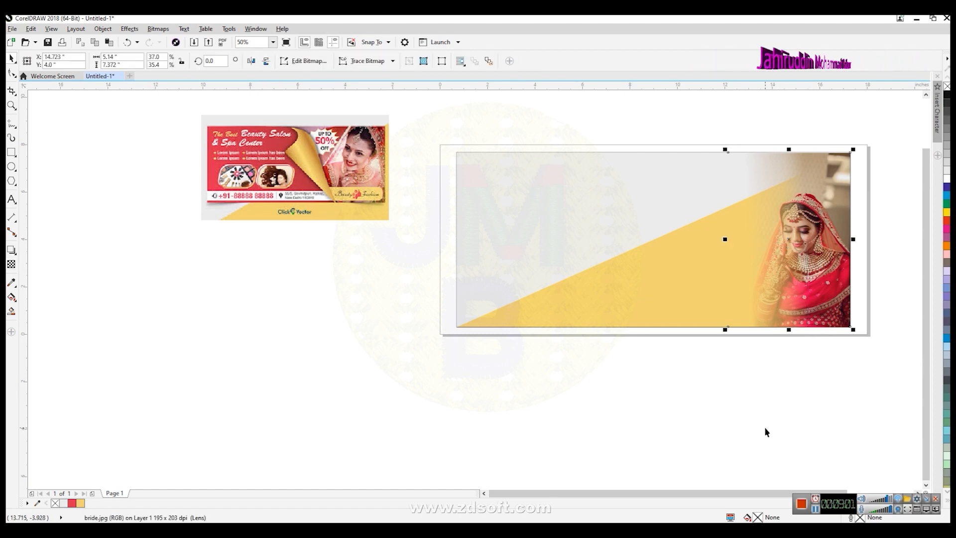
{"action": "left_click", "coordinate": [766, 431]}
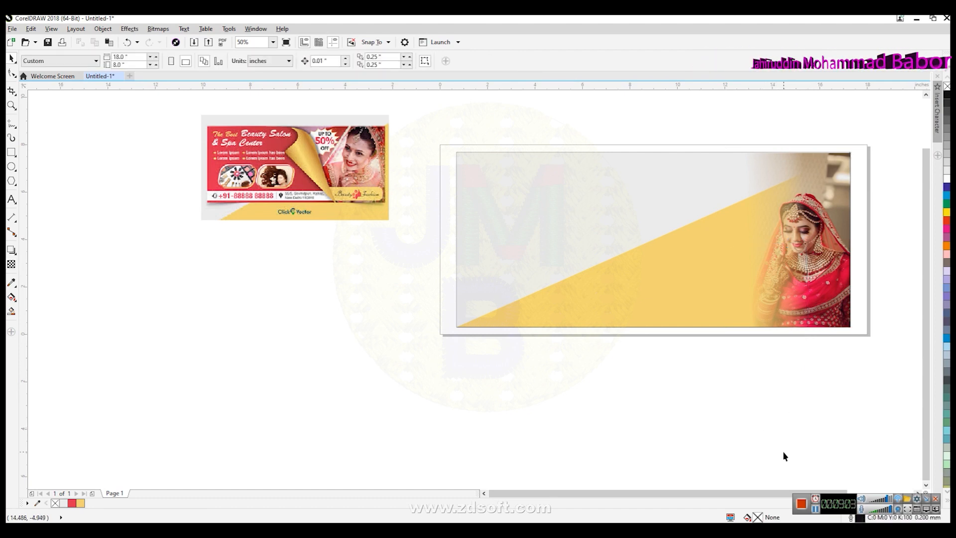
Create a rectangle about 11.35 by 5.38 inches below the reference banner, filled with the reference's red and without an outline.
{"action": "left_click", "coordinate": [12, 152]}
{"action": "left_click_drag", "start_coordinate": [153, 280], "coordinate": [422, 409]}
{"action": "left_click", "coordinate": [11, 282]}
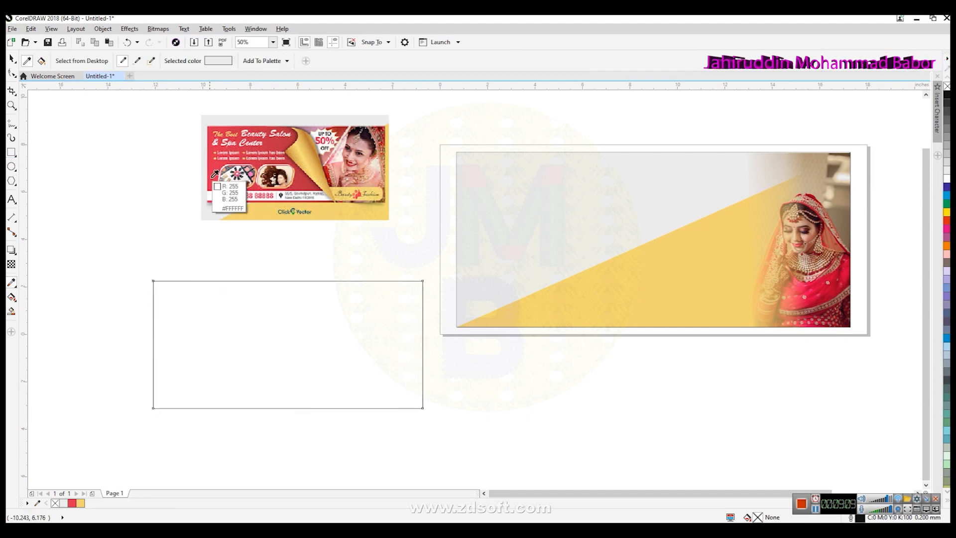
{"action": "left_click", "coordinate": [213, 179]}
{"action": "left_click", "coordinate": [235, 325]}
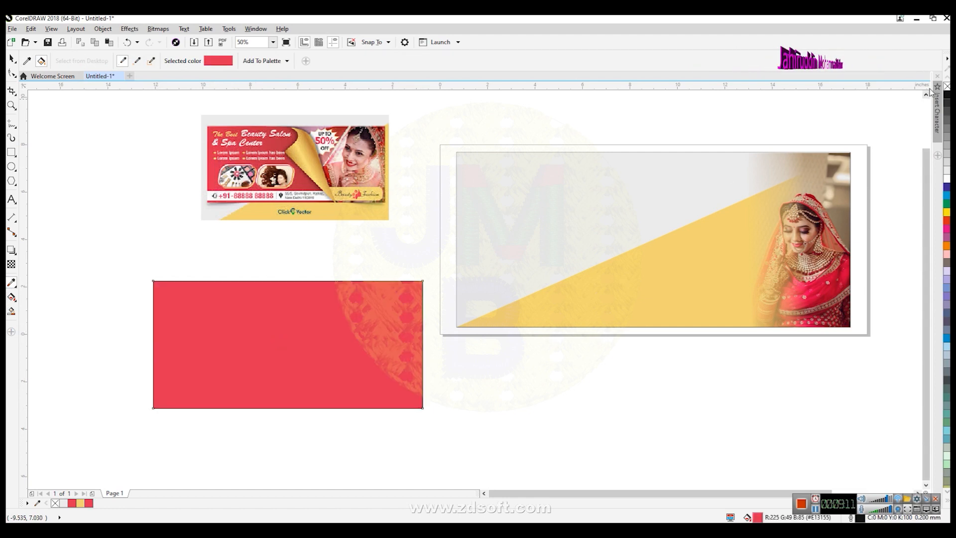
{"action": "right_click", "coordinate": [947, 87]}
{"action": "left_click", "coordinate": [12, 58]}
{"action": "left_click", "coordinate": [416, 421]}
{"action": "left_click", "coordinate": [354, 383]}
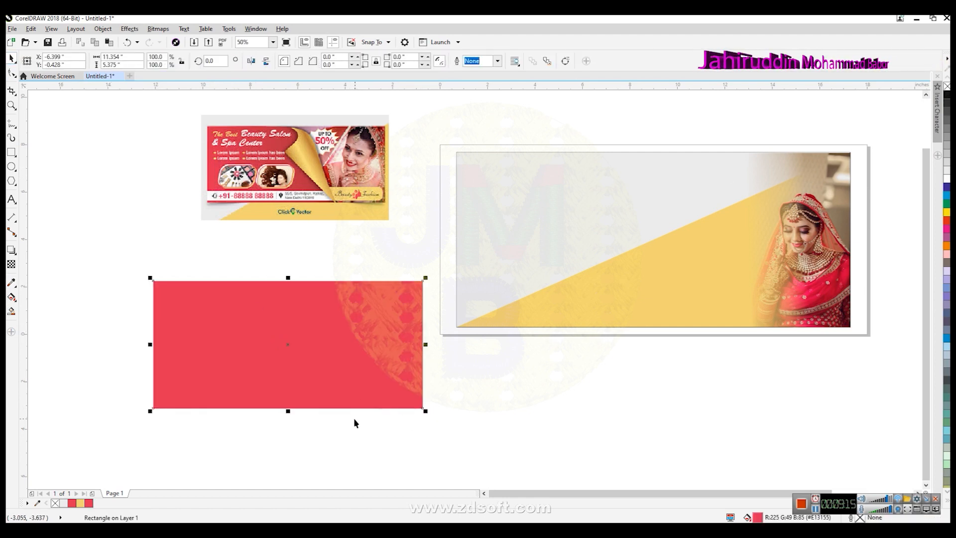
Place a copy of the red rectangle below the banner page and shift the original up beneath the reference banner.
{"action": "left_click", "coordinate": [391, 391]}
{"action": "left_click_drag", "start_coordinate": [379, 387], "coordinate": [759, 460]}
{"action": "right_click", "coordinate": [758, 460]}
{"action": "left_click", "coordinate": [341, 326]}
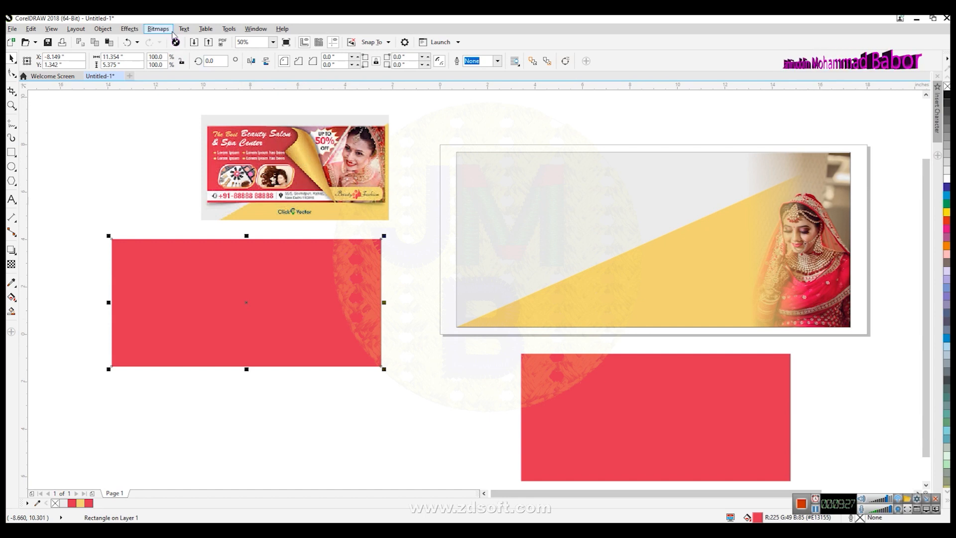
Convert the original red rectangle to a 300 dpi CMYK Color (32-bit) bitmap with anti-aliasing and a transparent background.
{"action": "left_click", "coordinate": [158, 28]}
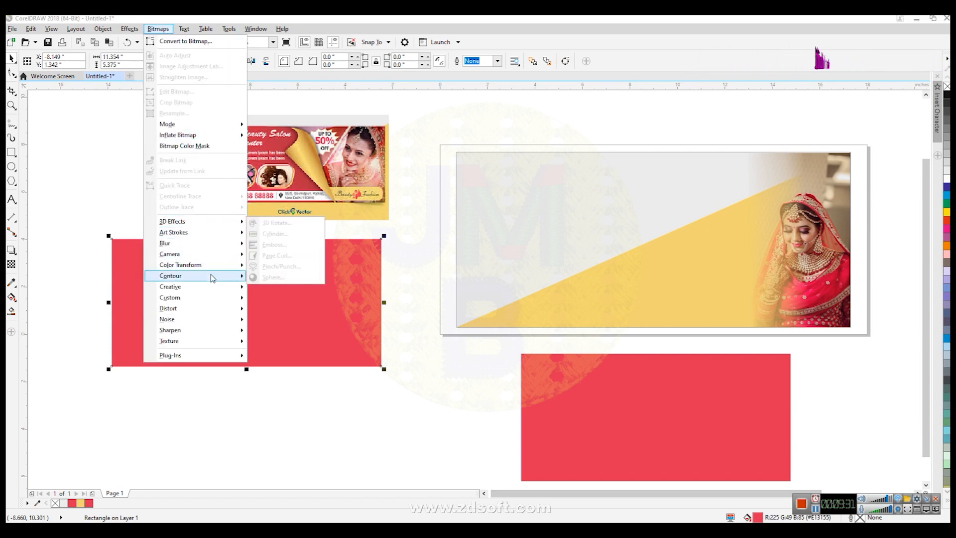
{"action": "mouse_move", "coordinate": [208, 343]}
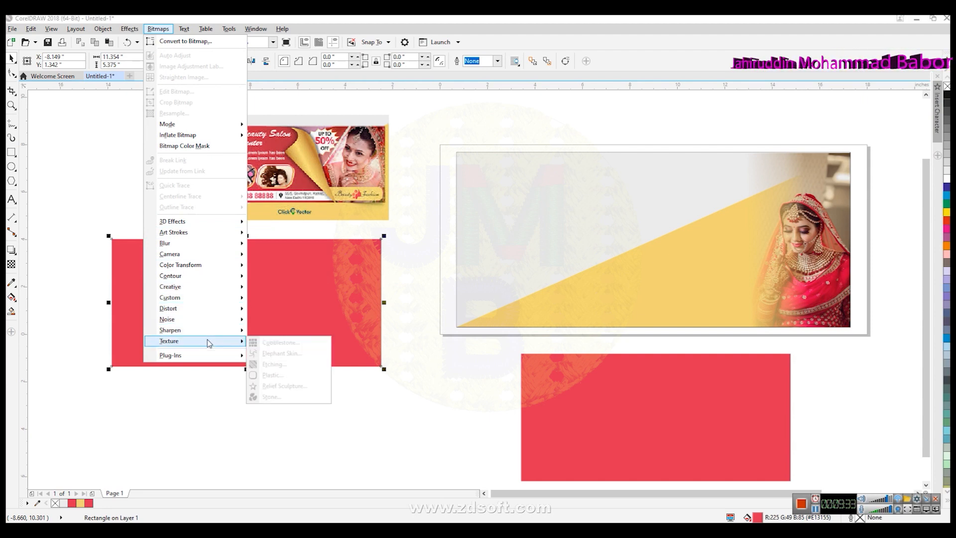
{"action": "left_click", "coordinate": [173, 44]}
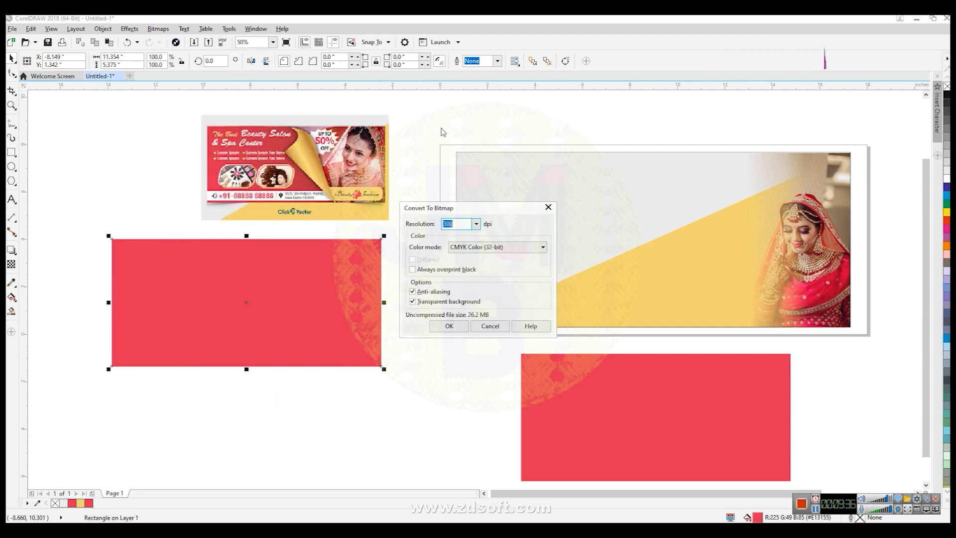
{"action": "left_click", "coordinate": [448, 326]}
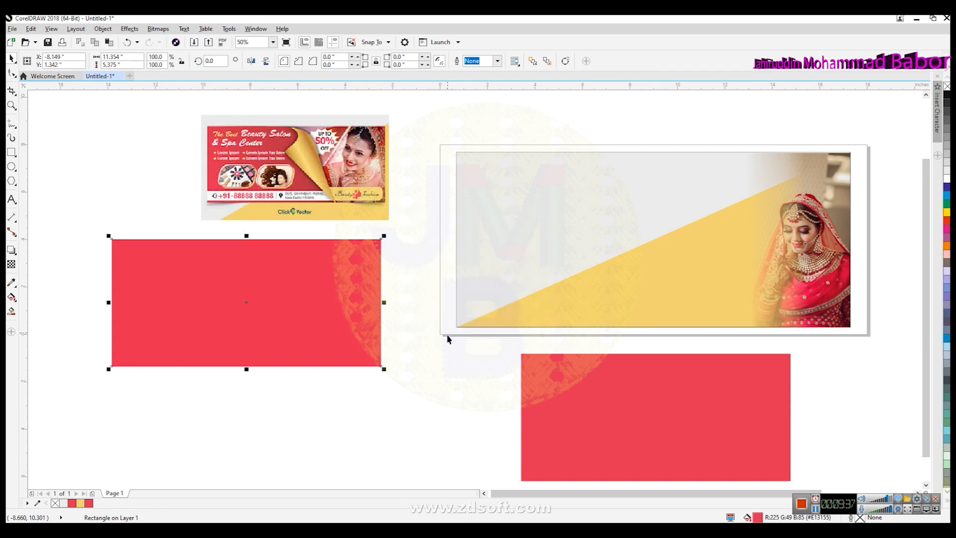
Try the Page Curl effect on the red bitmap, previewing different curl corners and curl heights.
{"action": "left_click", "coordinate": [158, 28]}
{"action": "mouse_move", "coordinate": [206, 229]}
{"action": "left_click", "coordinate": [276, 256]}
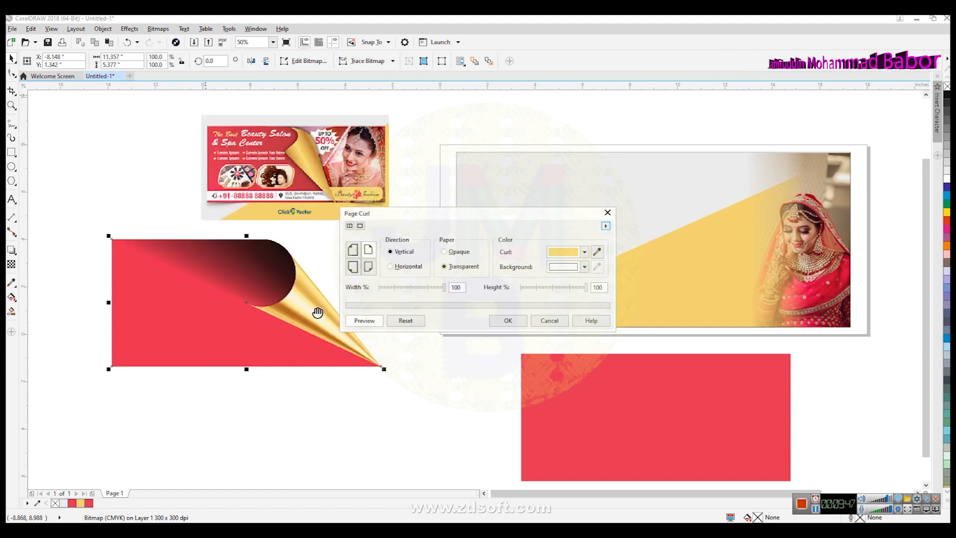
{"action": "left_click_drag", "start_coordinate": [424, 213], "coordinate": [481, 184]}
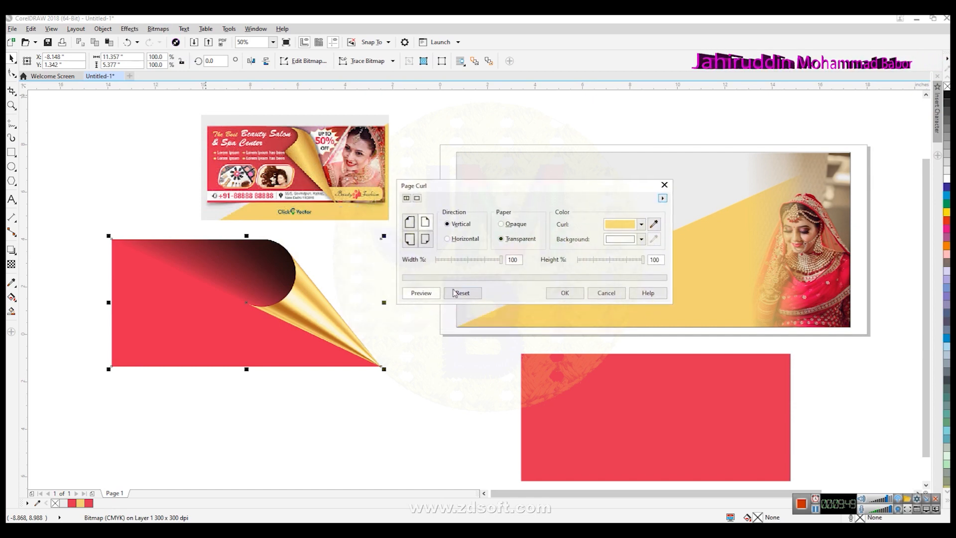
{"action": "left_click", "coordinate": [425, 222]}
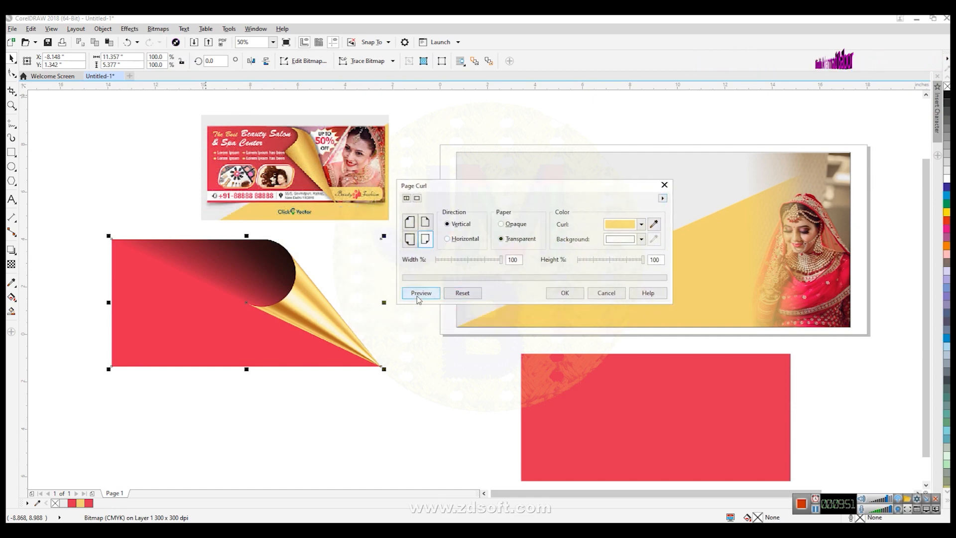
{"action": "left_click", "coordinate": [408, 239]}
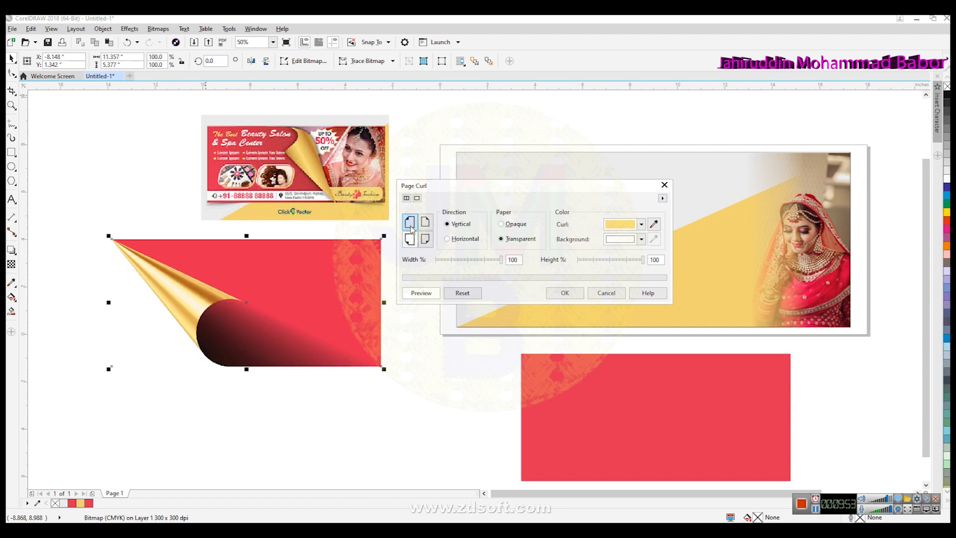
{"action": "left_click", "coordinate": [426, 239]}
{"action": "left_click", "coordinate": [425, 223]}
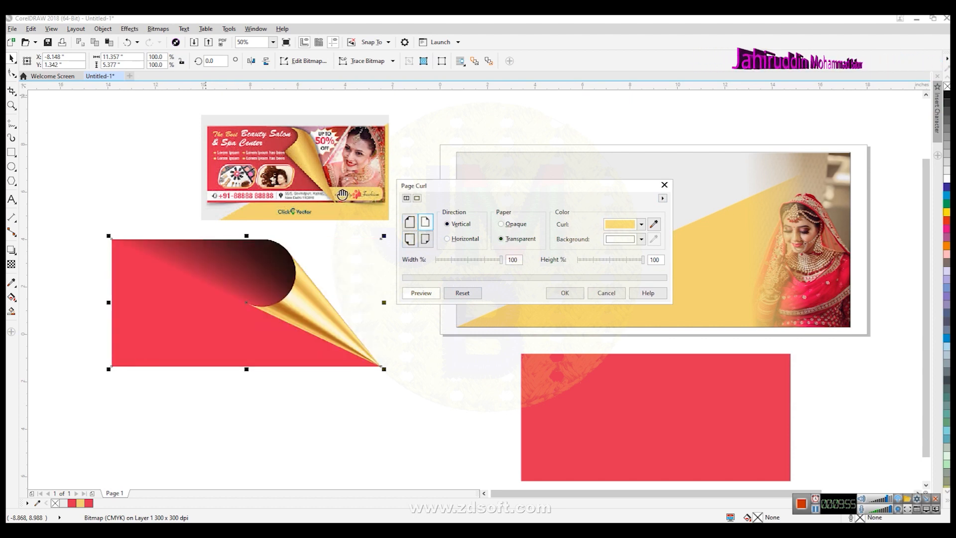
{"action": "left_click_drag", "start_coordinate": [644, 264], "coordinate": [629, 264]}
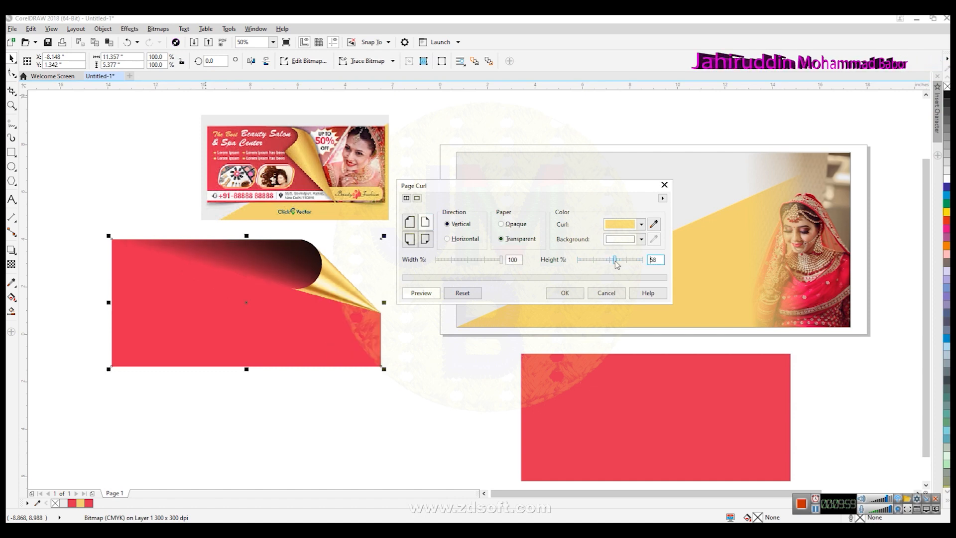
{"action": "left_click_drag", "start_coordinate": [625, 264], "coordinate": [628, 265]}
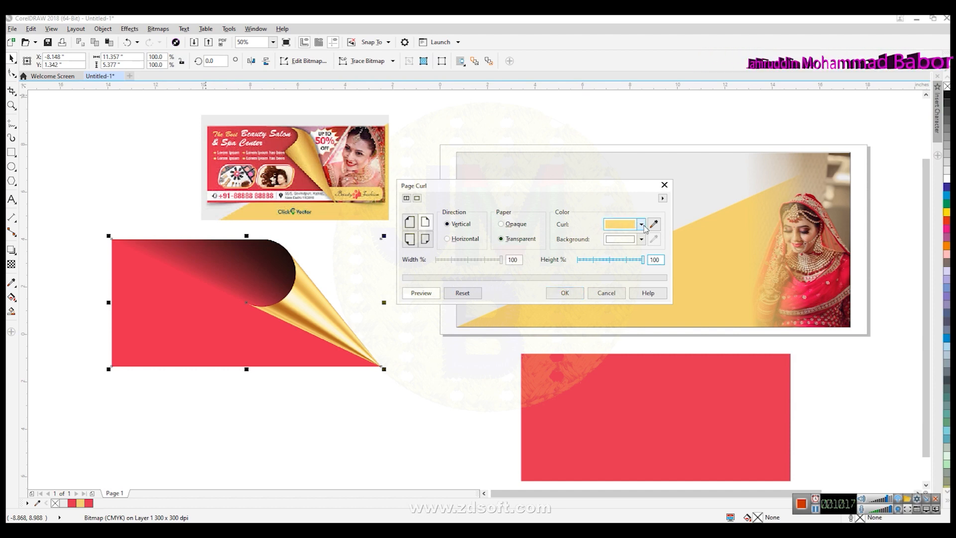
Try a mint green (C42 M0 Y31 K0) and a strong yellow as the curl colour, and discard the page curl.
{"action": "left_click", "coordinate": [622, 225]}
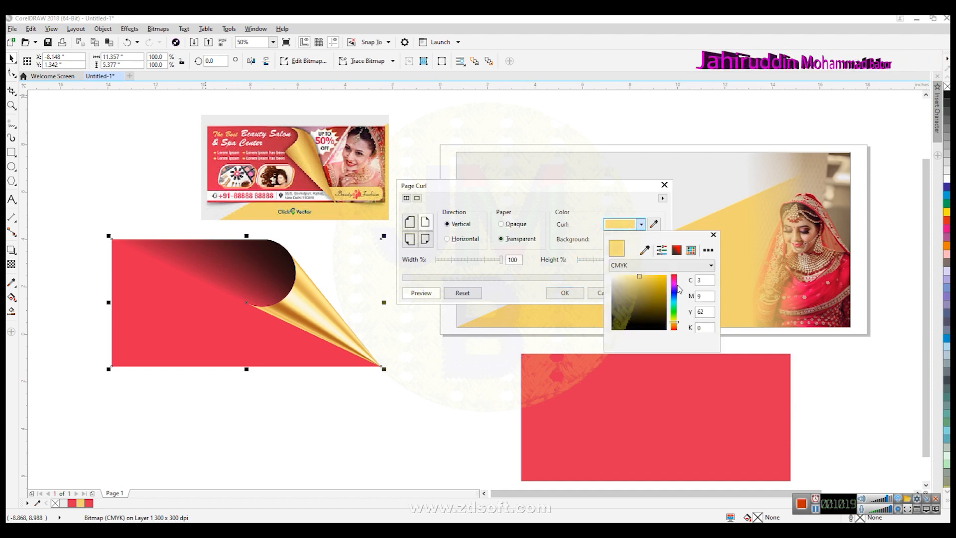
{"action": "left_click", "coordinate": [675, 305]}
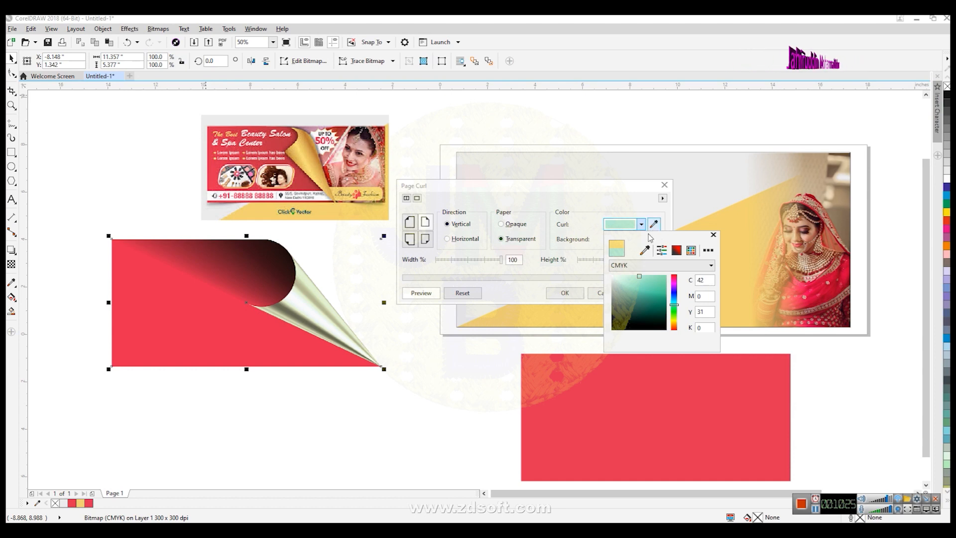
{"action": "left_click_drag", "start_coordinate": [644, 241], "coordinate": [606, 286]}
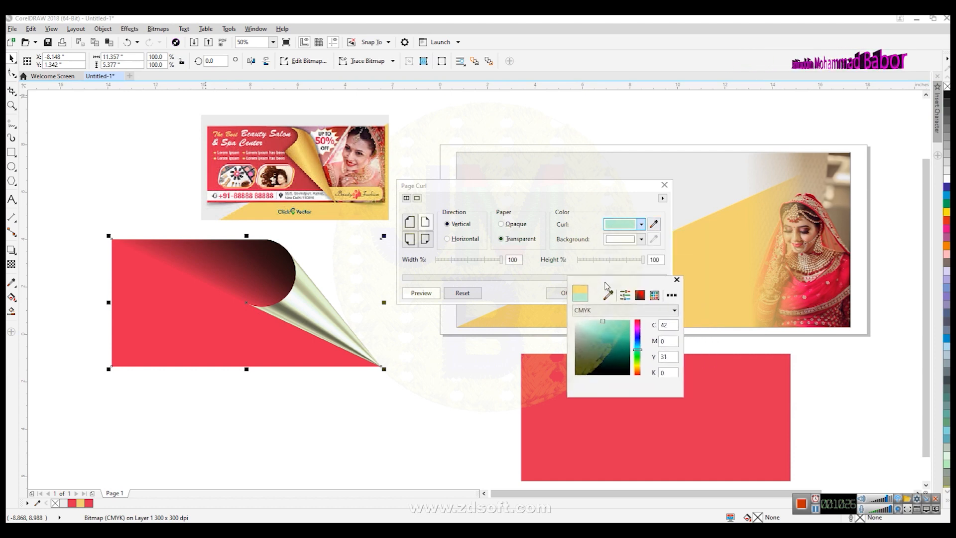
{"action": "left_click", "coordinate": [641, 242]}
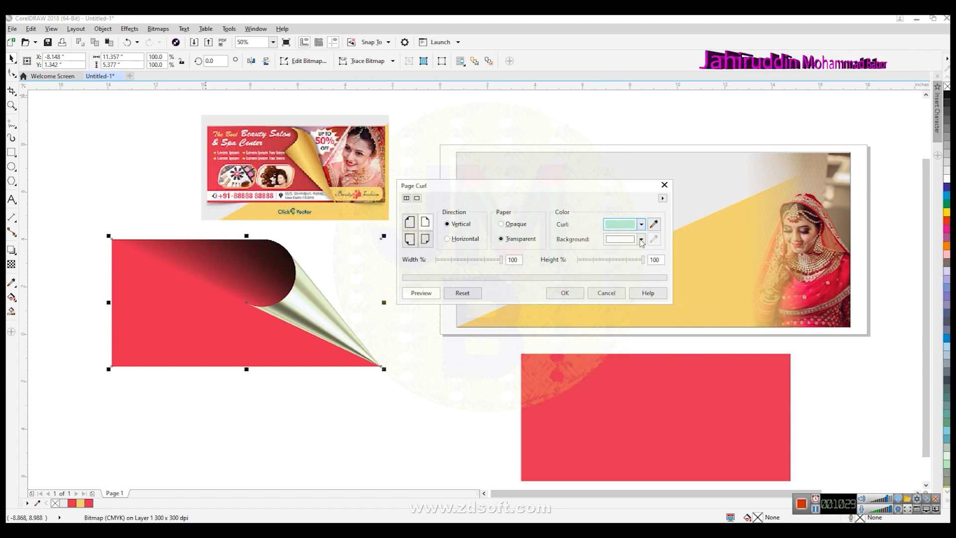
{"action": "left_click", "coordinate": [642, 225]}
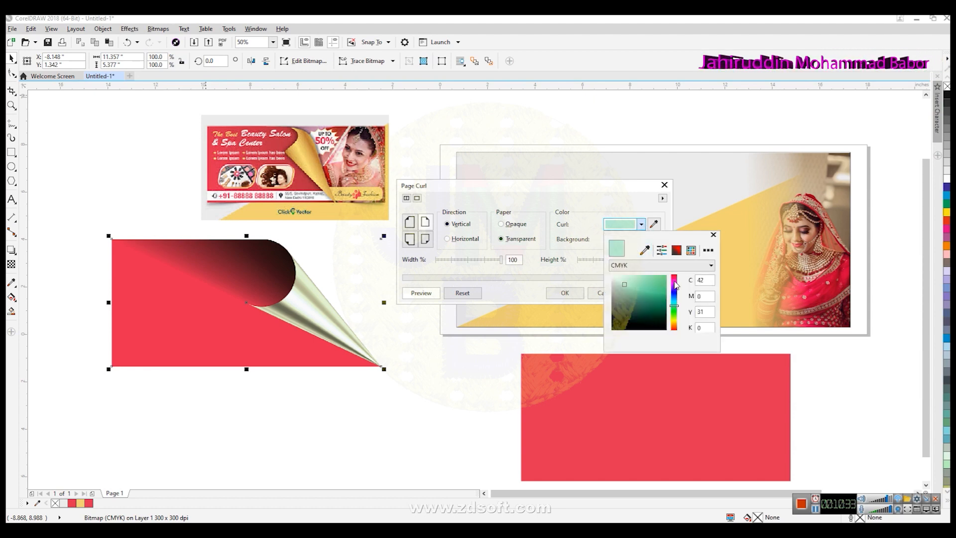
{"action": "left_click", "coordinate": [675, 320]}
{"action": "left_click", "coordinate": [657, 277]}
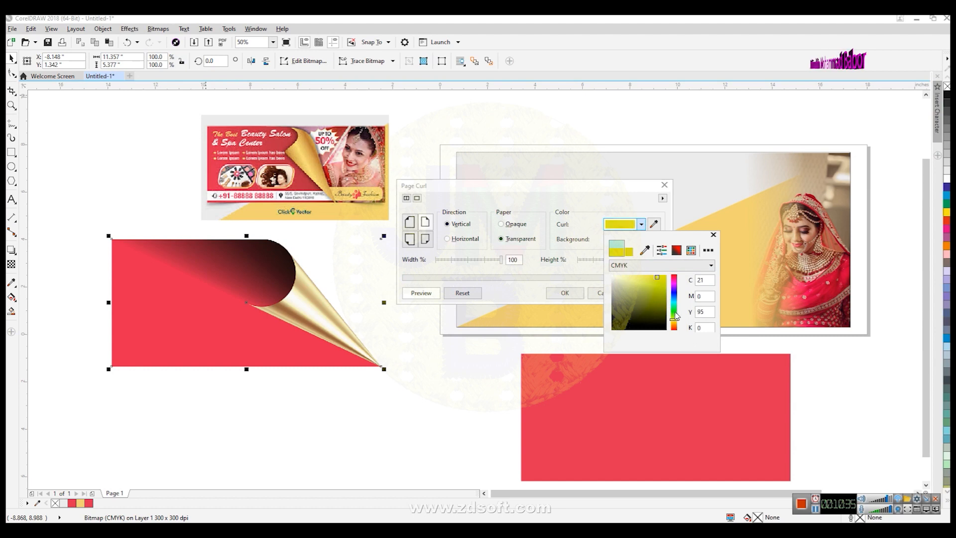
{"action": "left_click", "coordinate": [713, 234]}
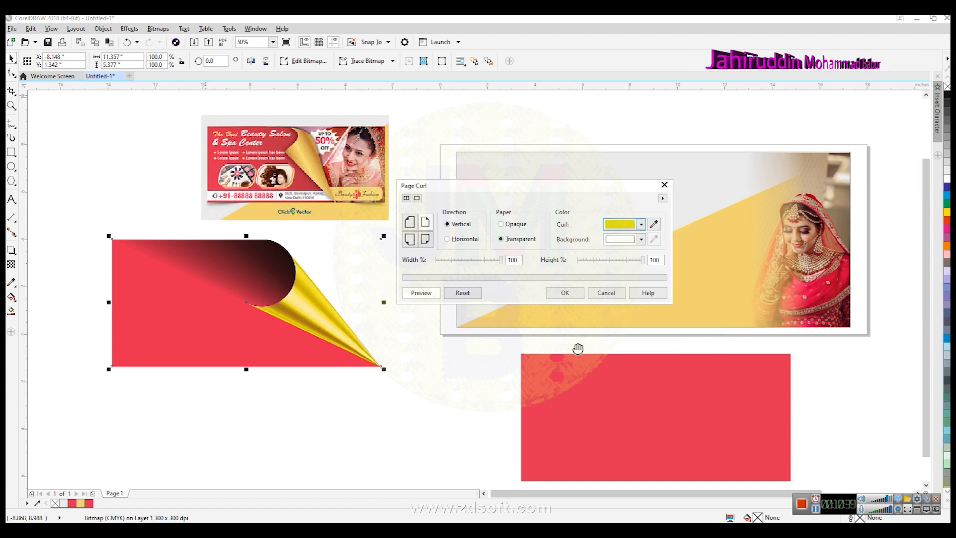
{"action": "left_click", "coordinate": [607, 294]}
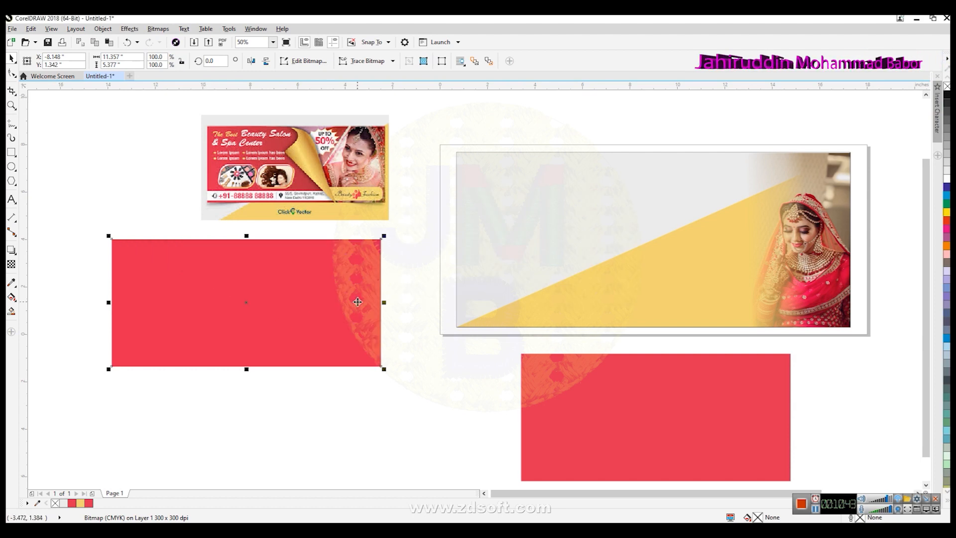
Apply a vertical Page Curl to the red bitmap's upper-right corner with transparent paper, golden yellow curl, and 100% width and height.
{"action": "left_click", "coordinate": [157, 28]}
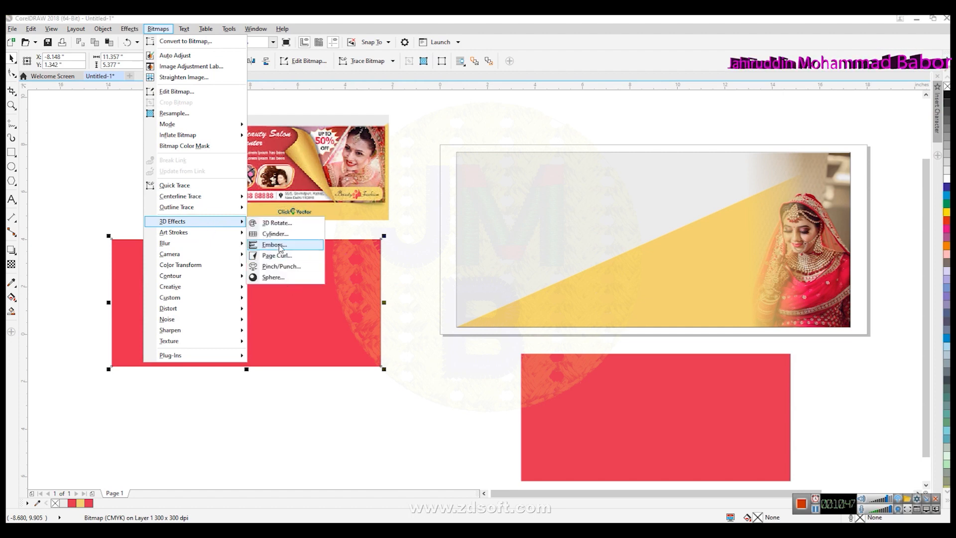
{"action": "left_click", "coordinate": [288, 257]}
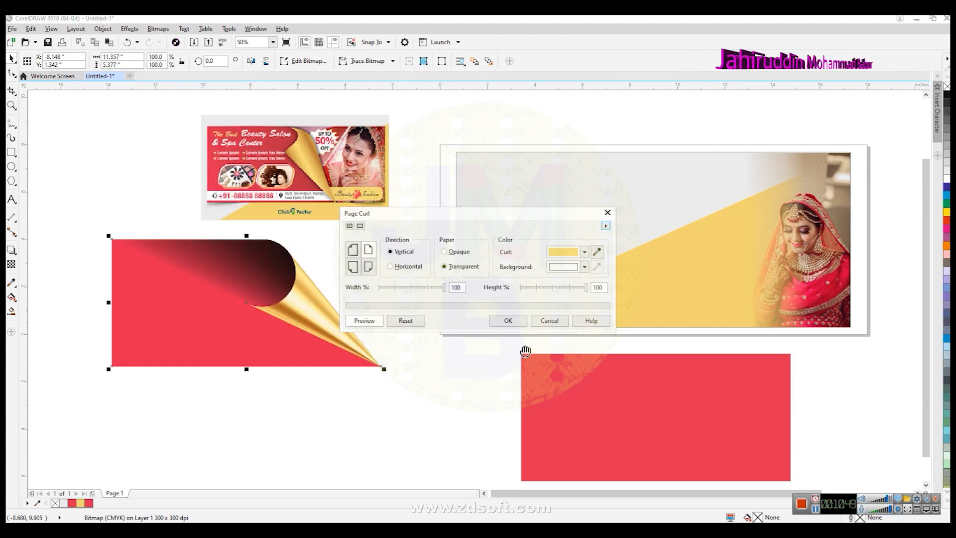
{"action": "left_click_drag", "start_coordinate": [485, 213], "coordinate": [550, 213]}
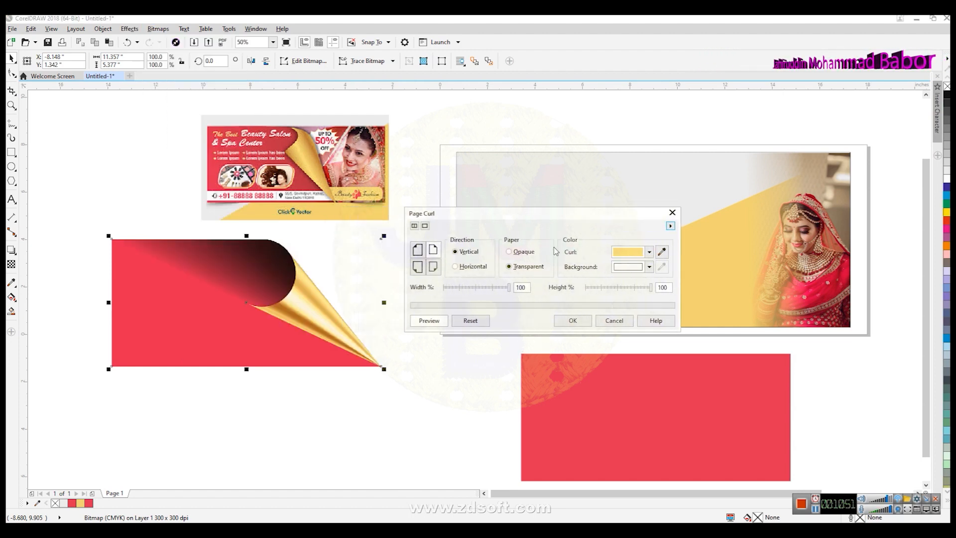
{"action": "left_click", "coordinate": [573, 321]}
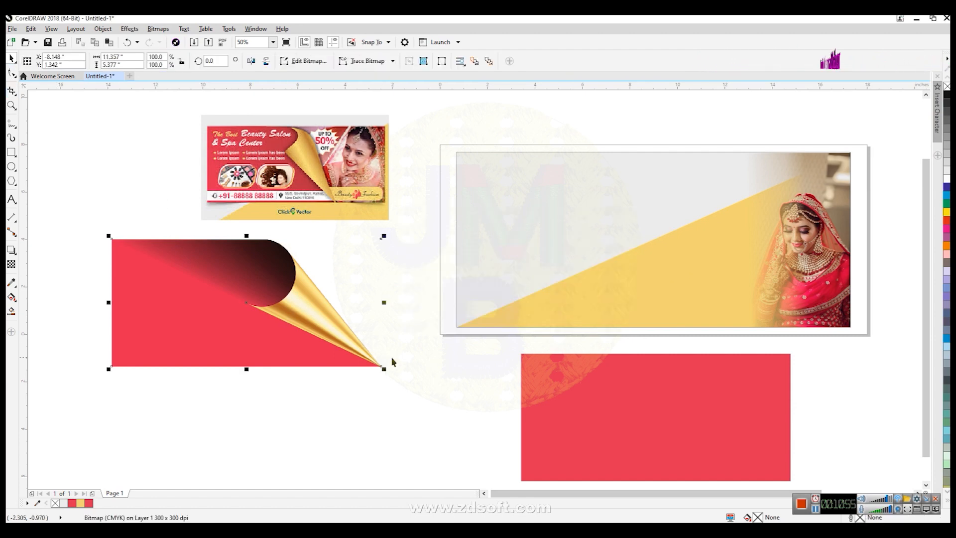
Align the curled red bitmap flush with the banner background's left edge and vertically centred on it.
{"action": "left_click", "coordinate": [545, 285], "text": "shift"}
{"action": "key", "text": "e"}
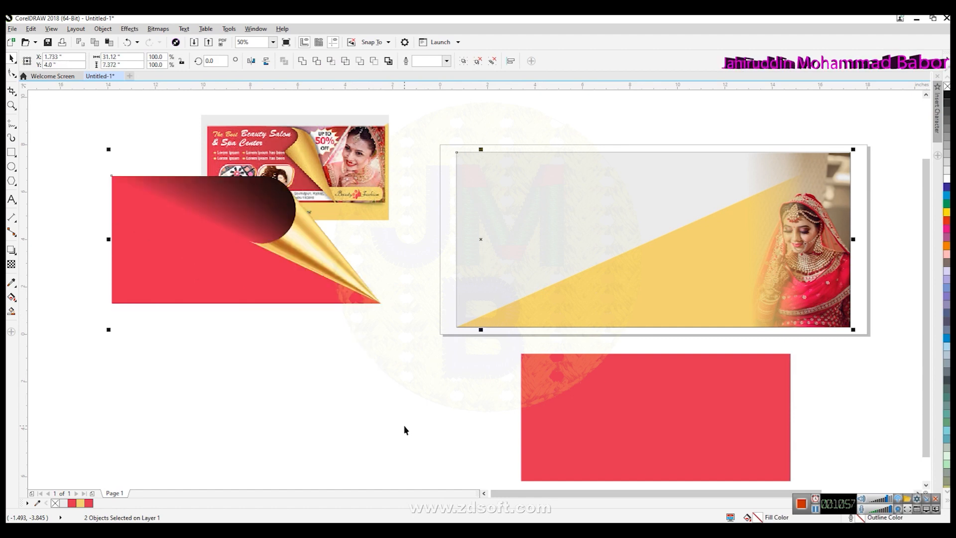
{"action": "key", "text": "c"}
{"action": "key", "text": "Escape"}
{"action": "left_click_drag", "start_coordinate": [746, 271], "coordinate": [705, 286]}
{"action": "left_click", "coordinate": [599, 234], "text": "shift"}
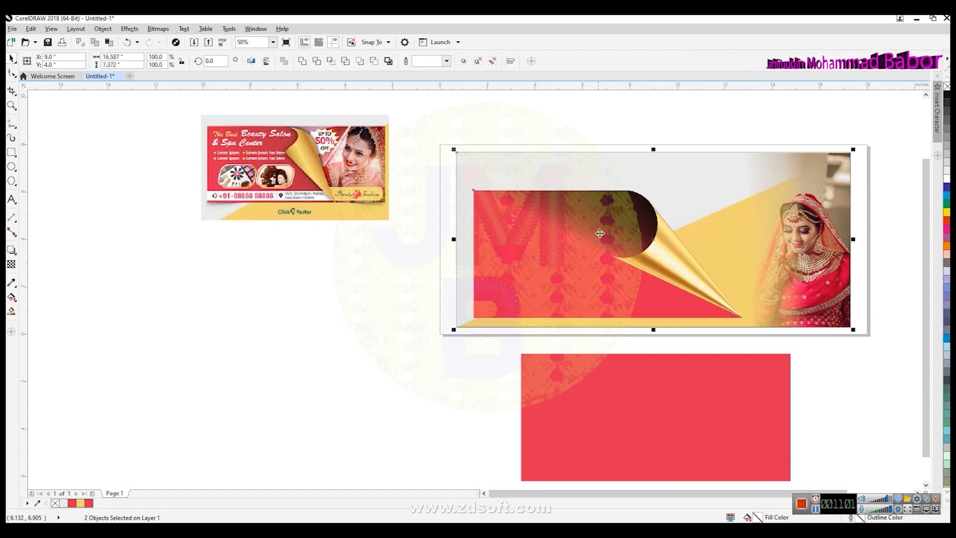
{"action": "key", "text": "l"}
{"action": "left_click", "coordinate": [457, 389]}
Stretch the curled red bitmap to the banner background's full 7.372-inch height and widen it to about 14.384 inches.
{"action": "left_click", "coordinate": [576, 259]}
{"action": "left_click_drag", "start_coordinate": [593, 188], "coordinate": [592, 150]}
{"action": "left_click_drag", "start_coordinate": [591, 320], "coordinate": [591, 330]}
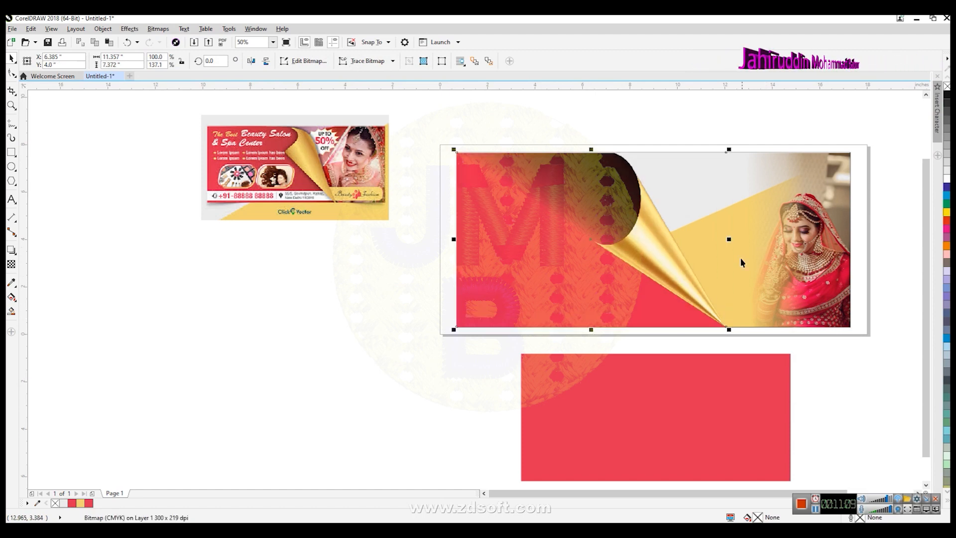
{"action": "left_click_drag", "start_coordinate": [728, 238], "coordinate": [803, 240]}
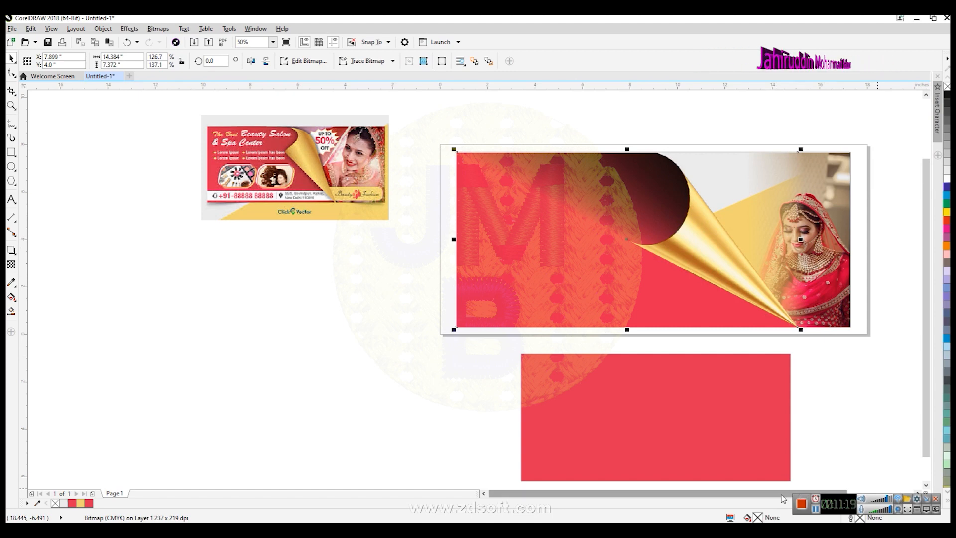
Move the curled red bitmap and the spare red rectangle off the banner to the empty areas below it.
{"action": "left_click_drag", "start_coordinate": [842, 494], "coordinate": [847, 494]}
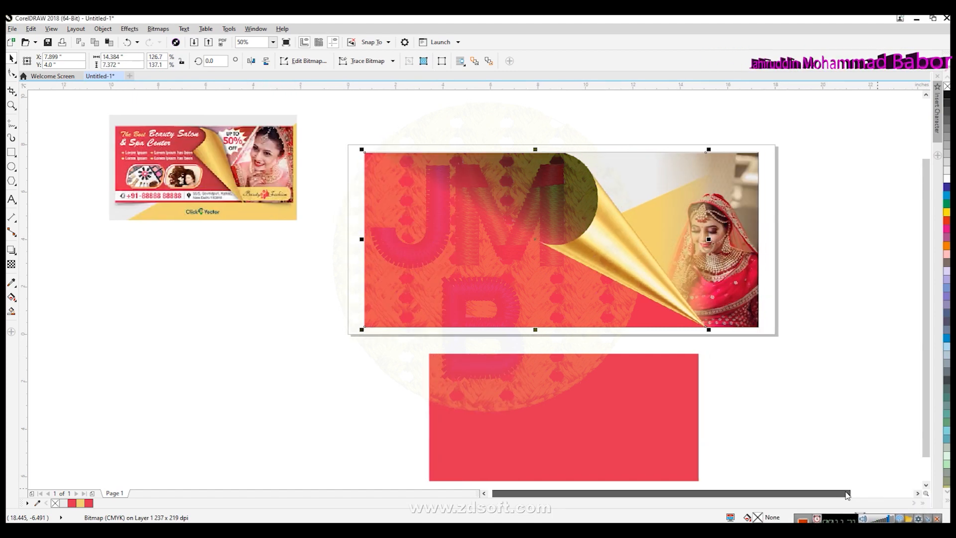
{"action": "left_click", "coordinate": [792, 424]}
{"action": "left_click_drag", "start_coordinate": [622, 252], "coordinate": [477, 409]}
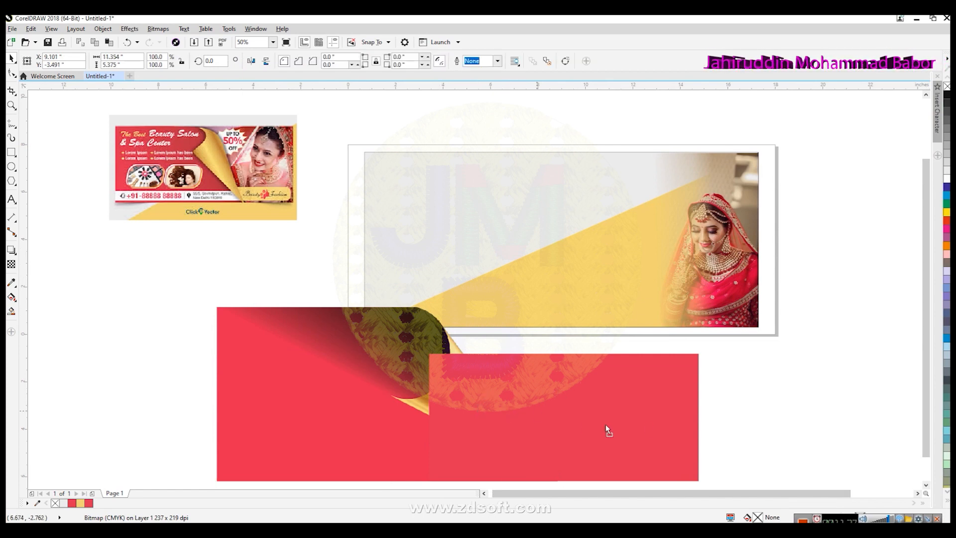
{"action": "left_click_drag", "start_coordinate": [573, 419], "coordinate": [788, 445]}
{"action": "left_click_drag", "start_coordinate": [421, 398], "coordinate": [249, 425]}
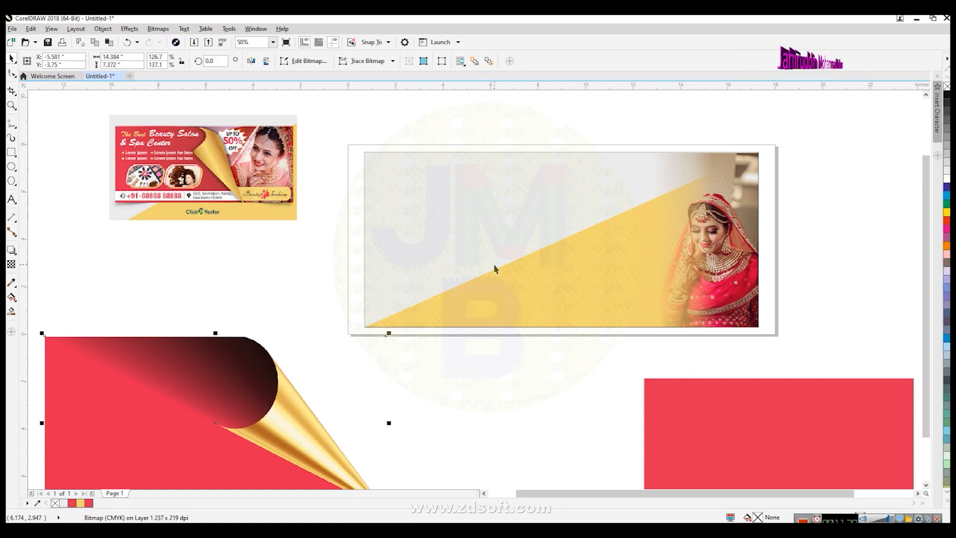
Recolour the banner's yellow triangle with the mauve sampled from the reference banner's background.
{"action": "left_click", "coordinate": [600, 291]}
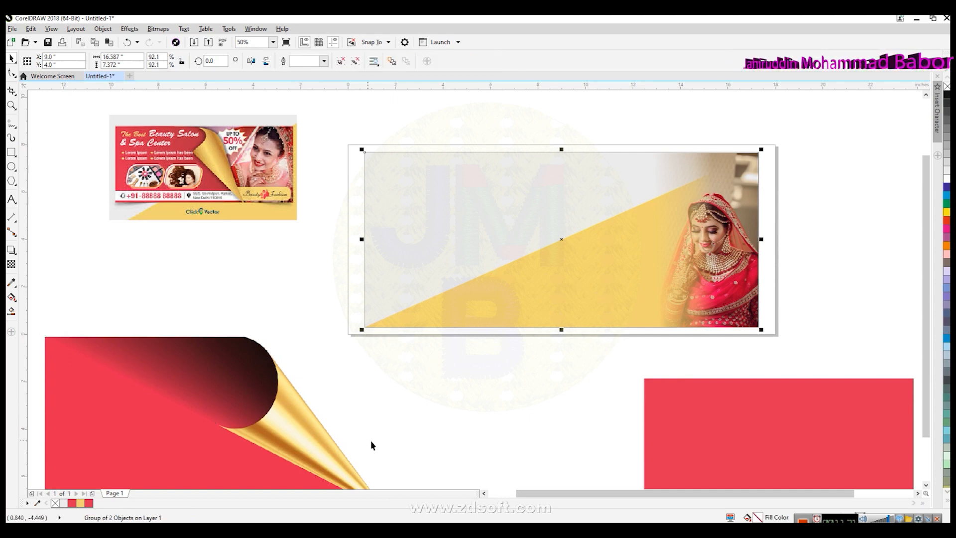
{"action": "left_click", "coordinate": [11, 282]}
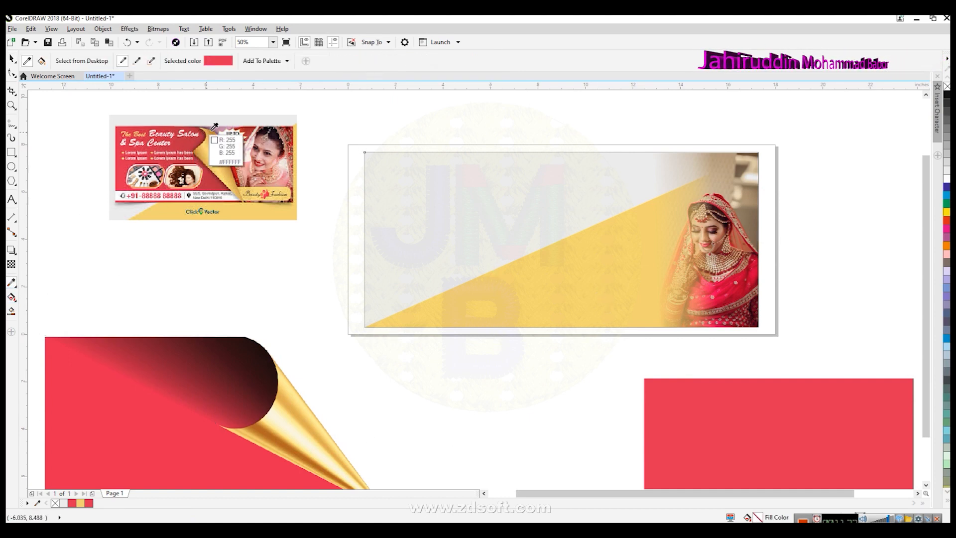
{"action": "left_click", "coordinate": [613, 280]}
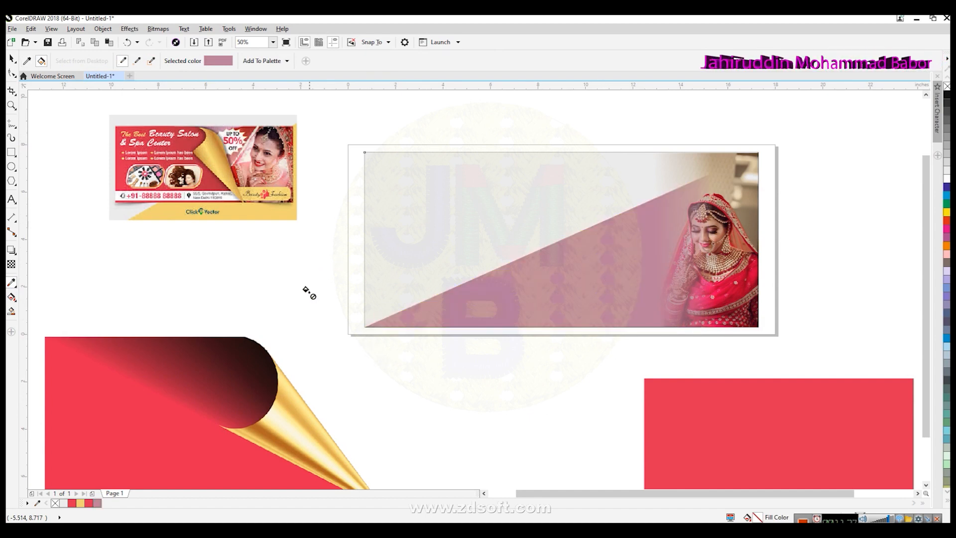
{"action": "left_click", "coordinate": [12, 60]}
{"action": "left_click", "coordinate": [112, 270]}
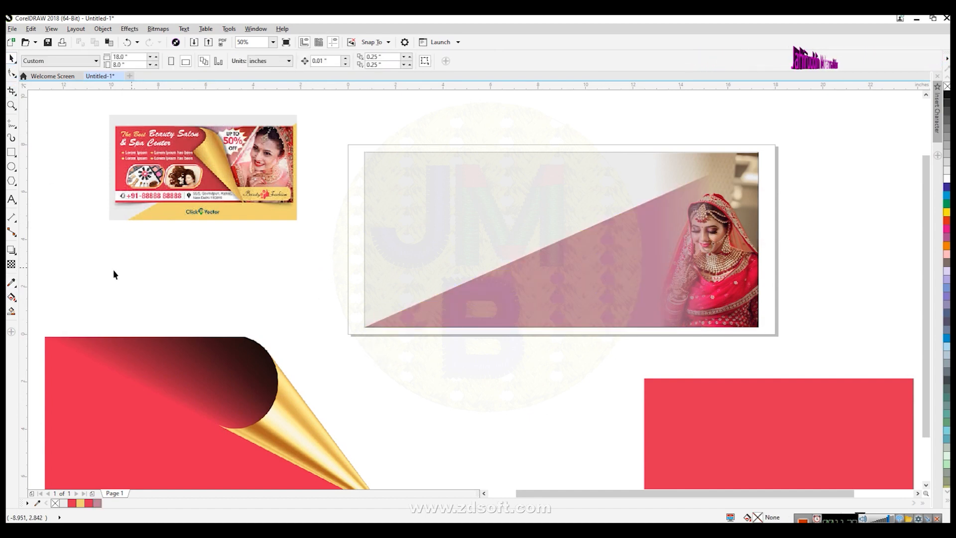
Try the reference banner's red as fill for the banner's light grey background area, and undo that fill.
{"action": "left_click", "coordinate": [12, 282]}
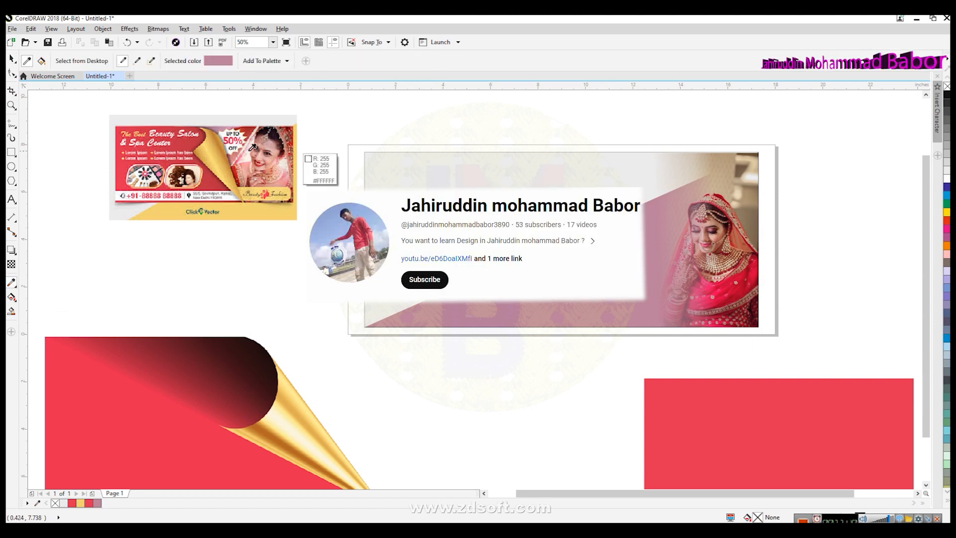
{"action": "left_click", "coordinate": [123, 172]}
{"action": "left_click", "coordinate": [409, 172]}
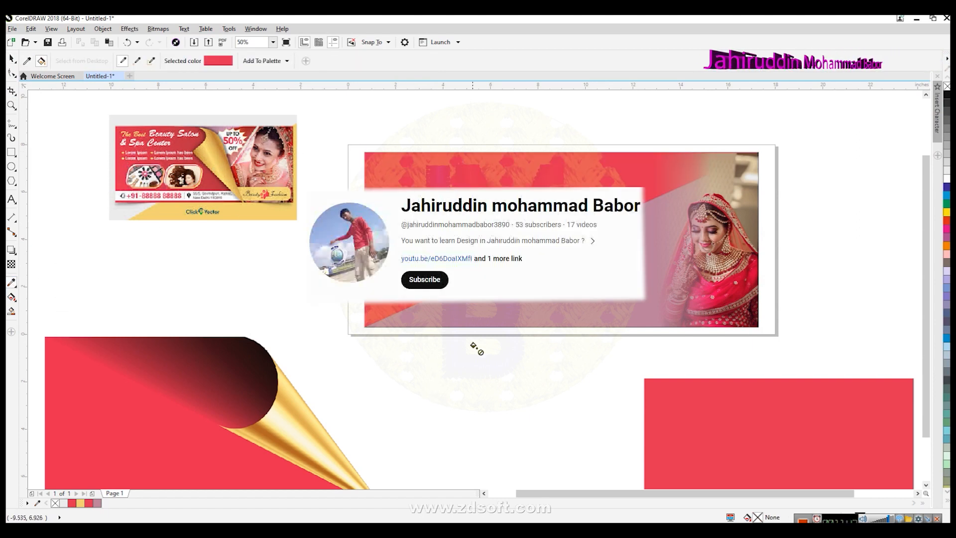
{"action": "key", "text": "ctrl+z"}
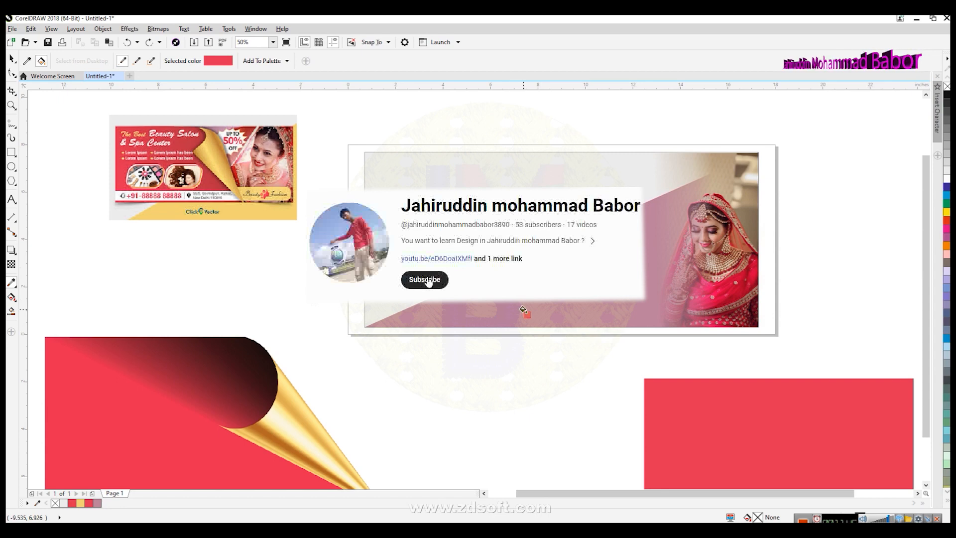
{"action": "key", "text": "i"}
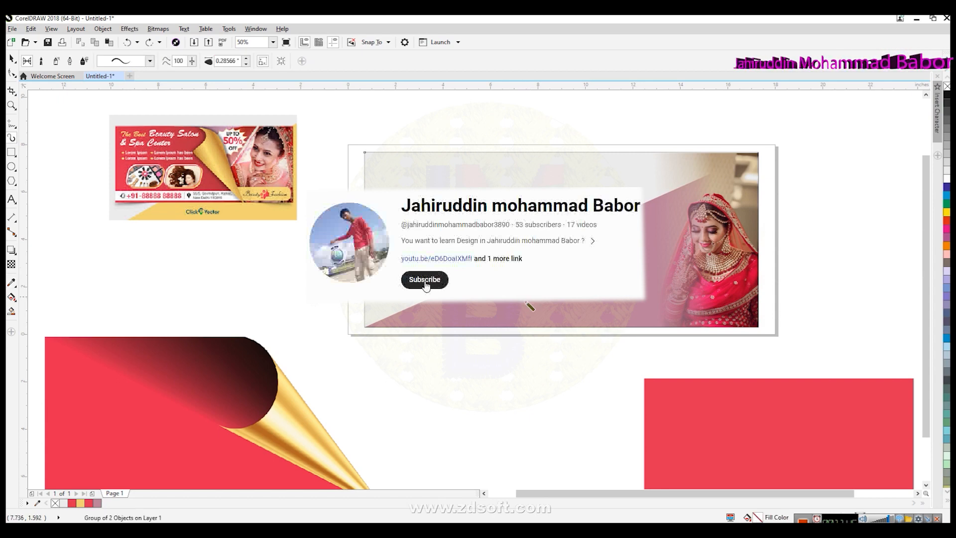
Fill the banner's light grey background area with the mauve sampled from the triangle.
{"action": "left_click", "coordinate": [12, 282]}
{"action": "left_click", "coordinate": [438, 321]}
{"action": "left_click", "coordinate": [462, 324]}
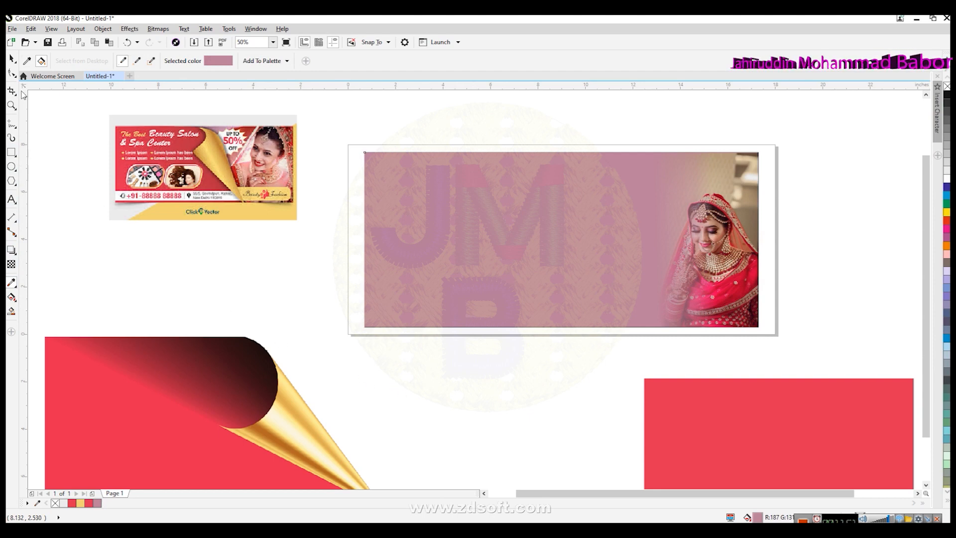
{"action": "left_click", "coordinate": [12, 58]}
{"action": "left_click", "coordinate": [239, 273]}
Move the curled red bitmap back onto the banner, try centre and edge alignments against the banner's background elements, and undo the last alignment.
{"action": "left_click", "coordinate": [309, 454]}
{"action": "left_click_drag", "start_coordinate": [309, 455], "coordinate": [581, 298]}
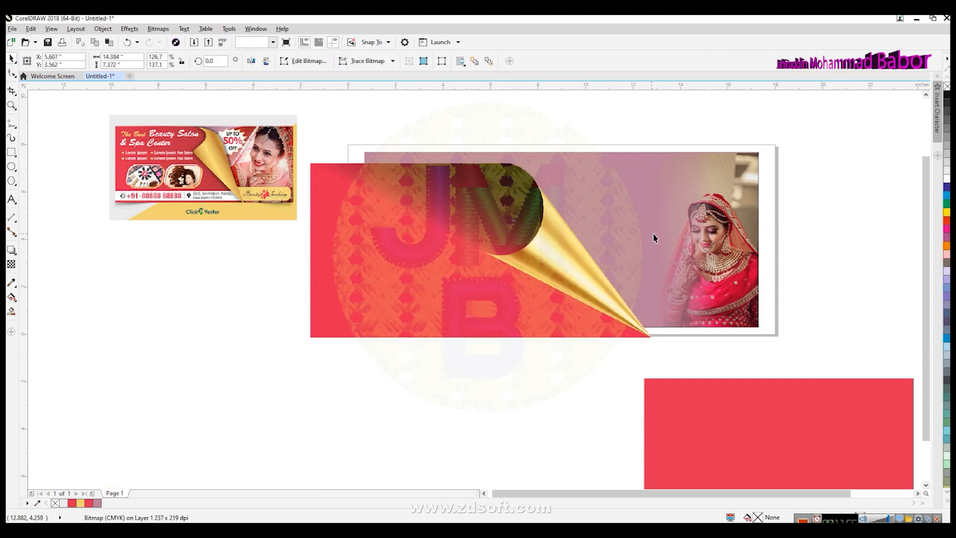
{"action": "key", "text": "Escape"}
{"action": "left_click", "coordinate": [548, 239]}
{"action": "left_click", "coordinate": [673, 193], "text": "shift"}
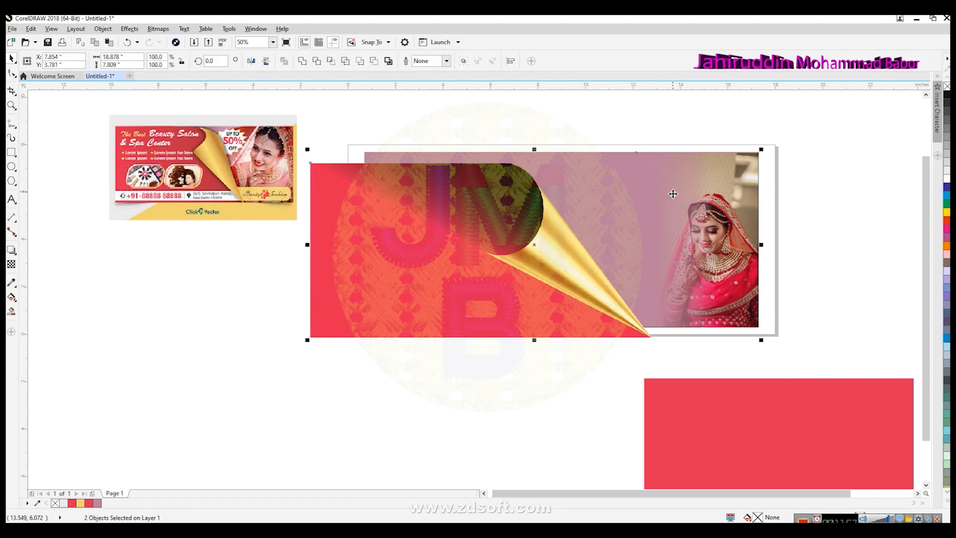
{"action": "key", "text": "e"}
{"action": "key", "text": "c"}
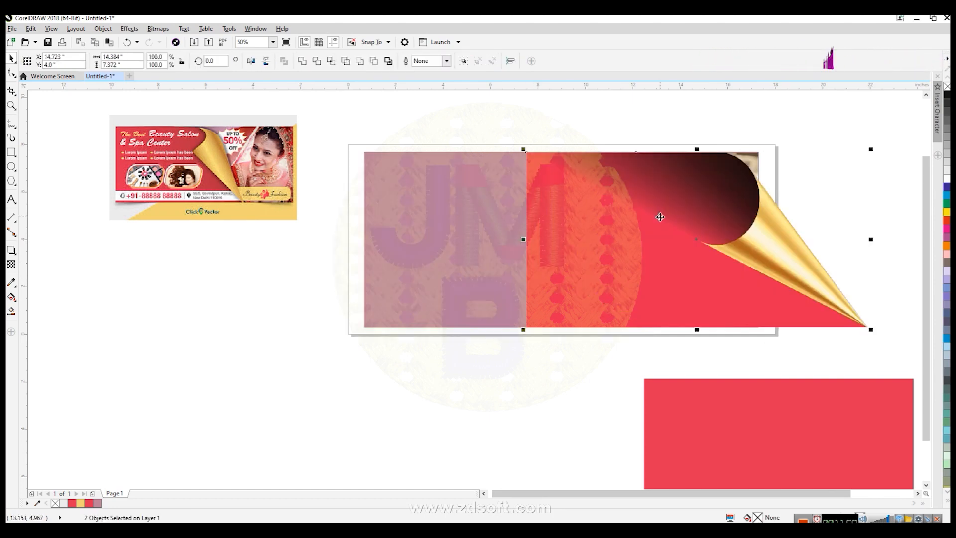
{"action": "key", "text": "r"}
{"action": "key", "text": "l"}
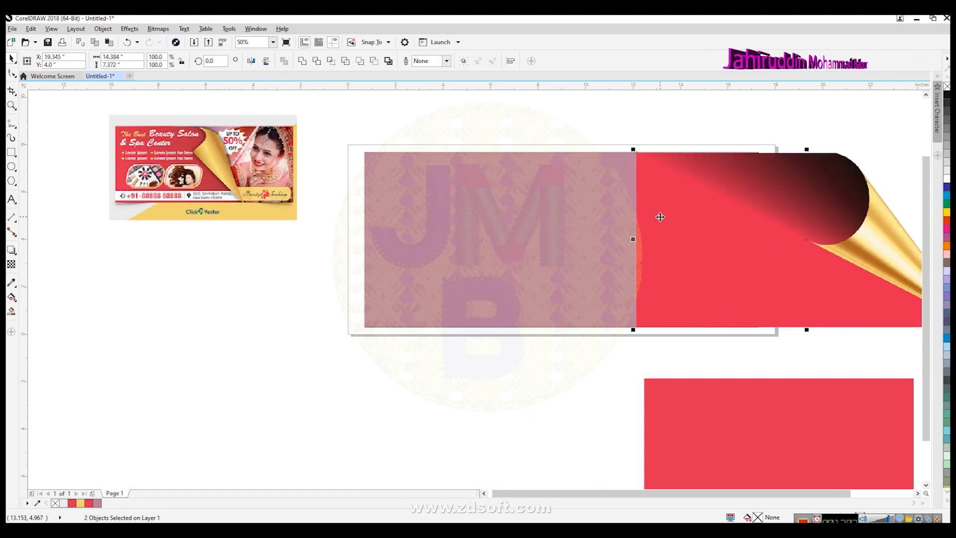
{"action": "key", "text": "ctrl+z"}
Move the curled red bitmap against the banner's left edge and narrow it to about 13.577 inches.
{"action": "left_click", "coordinate": [502, 239]}
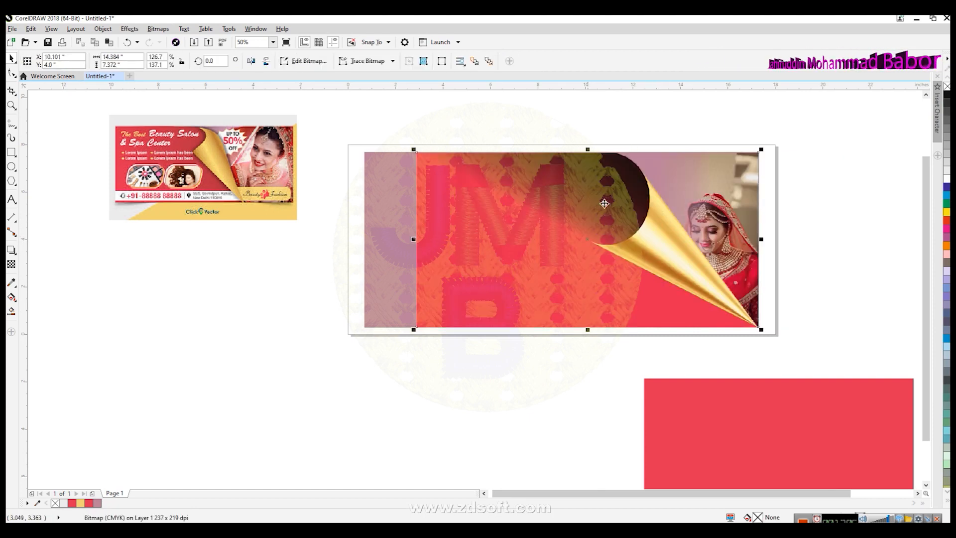
{"action": "left_click", "coordinate": [414, 268], "text": "shift"}
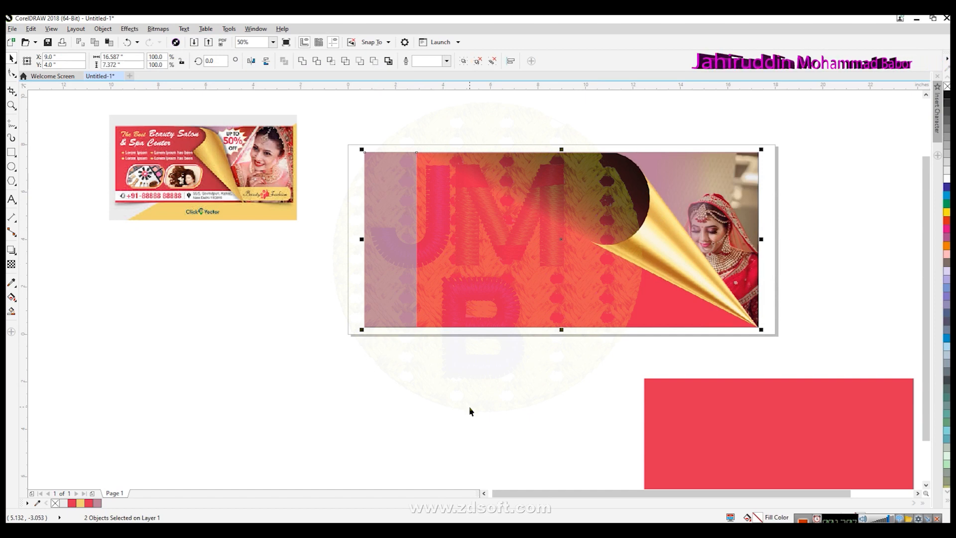
{"action": "left_click_drag", "start_coordinate": [512, 256], "coordinate": [459, 250]}
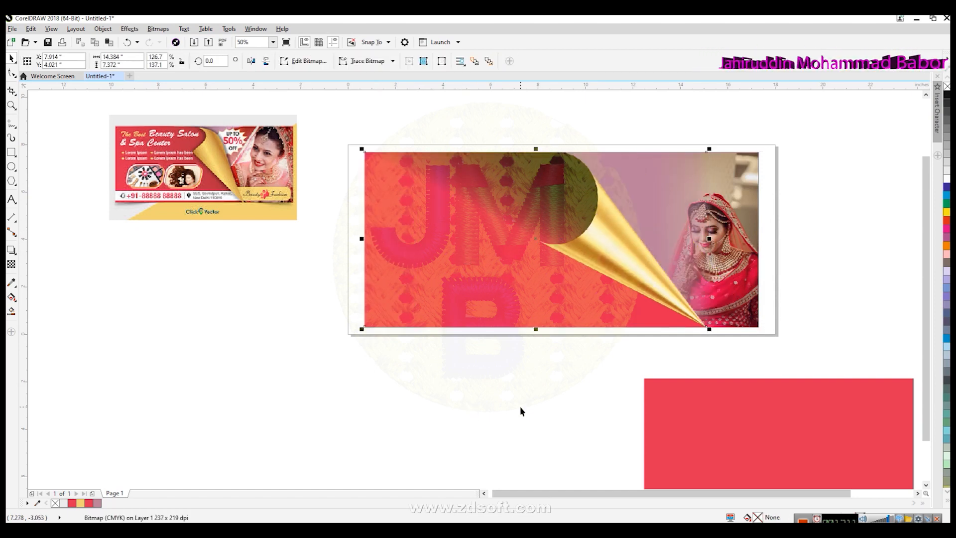
{"action": "left_click", "coordinate": [520, 406]}
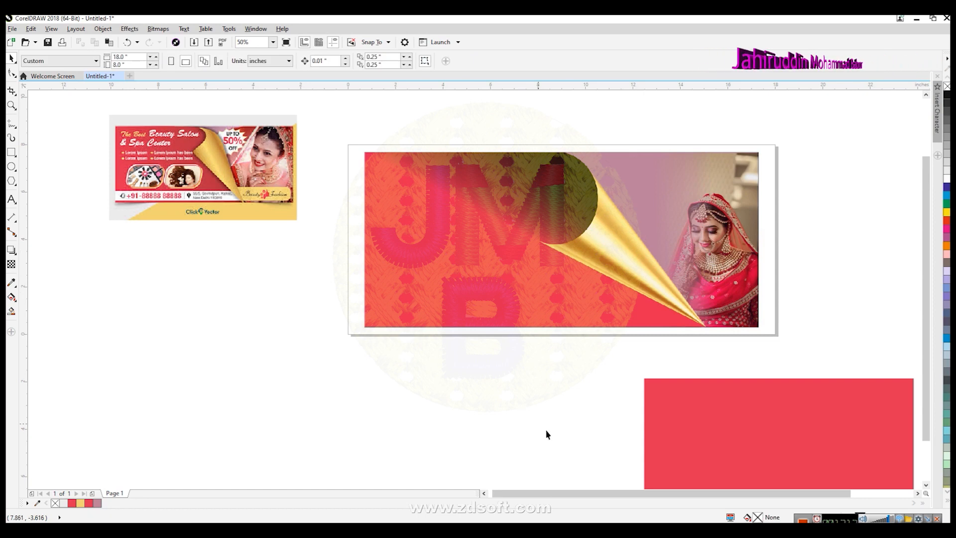
{"action": "left_click", "coordinate": [643, 291]}
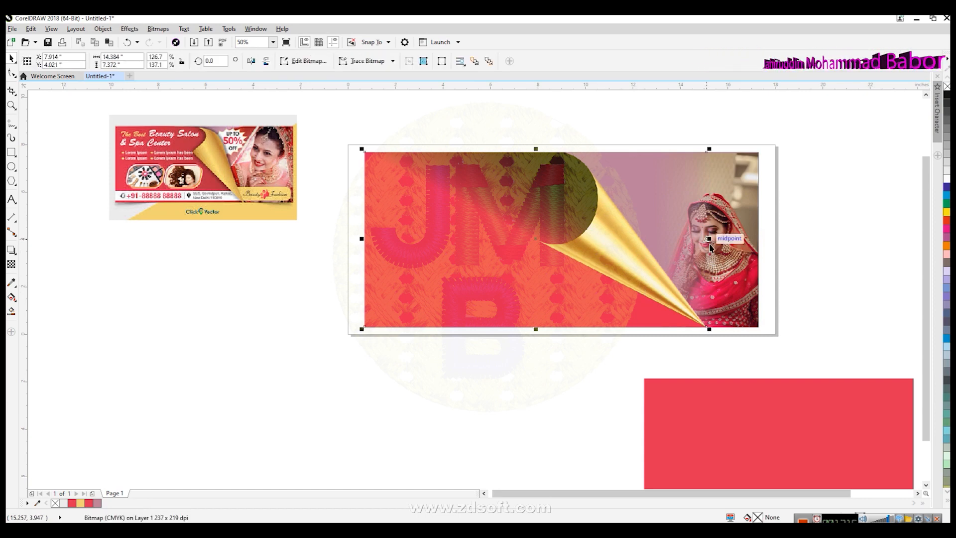
{"action": "left_click_drag", "start_coordinate": [709, 239], "coordinate": [689, 240]}
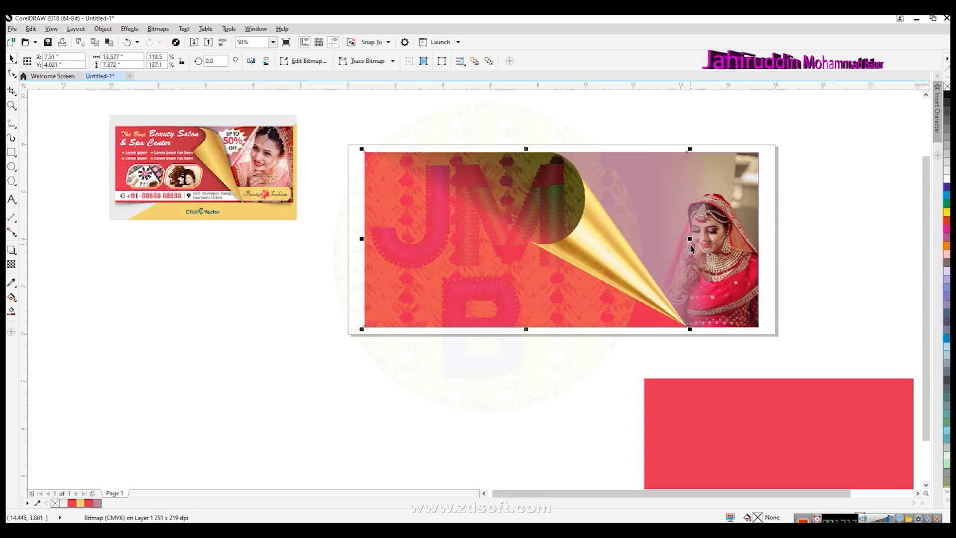
{"action": "left_click", "coordinate": [829, 244]}
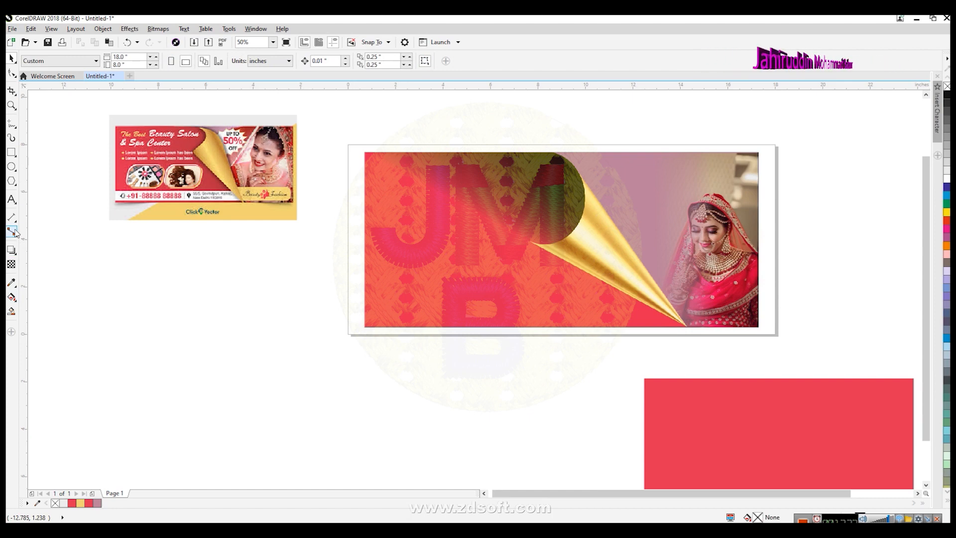
Draw a 12-point star about 3.24 by 3.17 inches below the reference banner and move its inner nodes outward to make the points shallower.
{"action": "scroll", "coordinate": [243, 151], "scroll_direction": "up", "scroll_amount": 1}
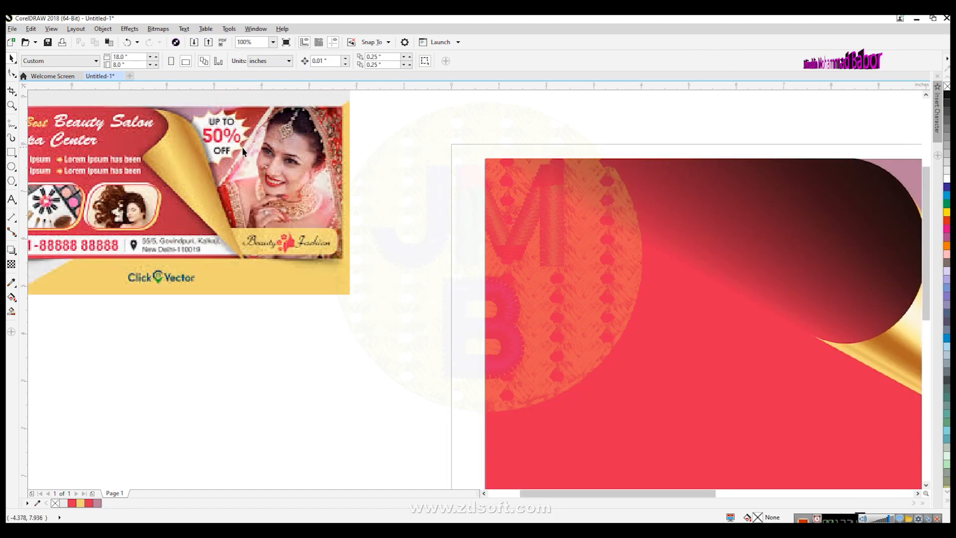
{"action": "left_click", "coordinate": [14, 185]}
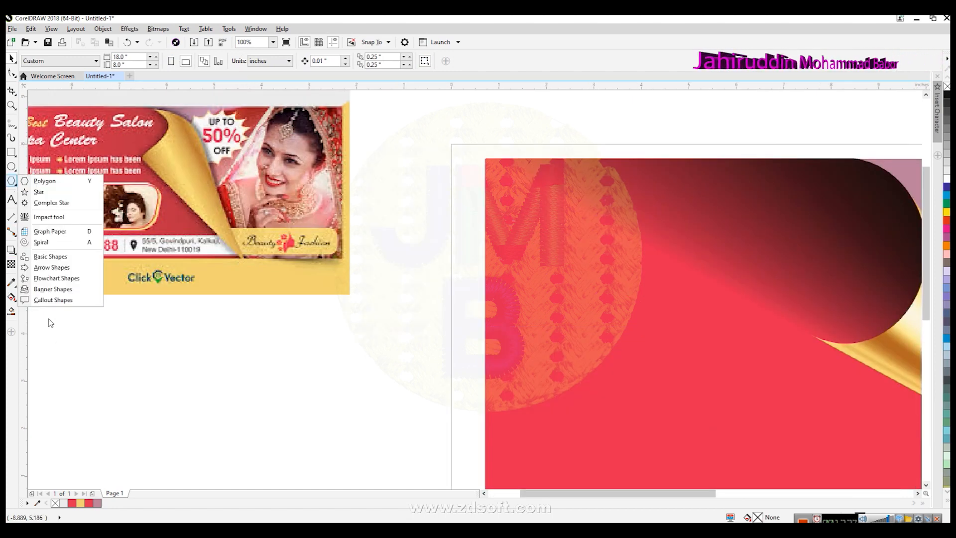
{"action": "left_click", "coordinate": [39, 192]}
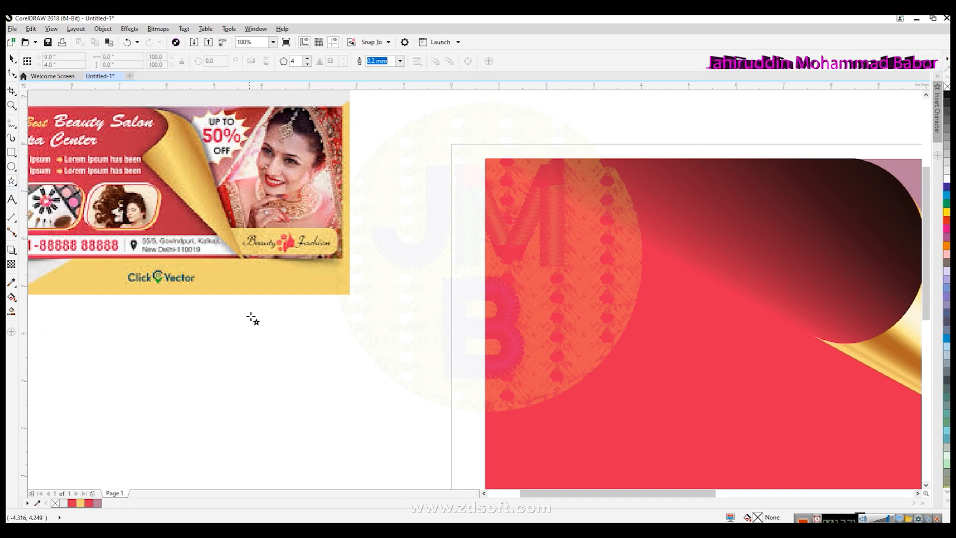
{"action": "left_click", "coordinate": [308, 59]}
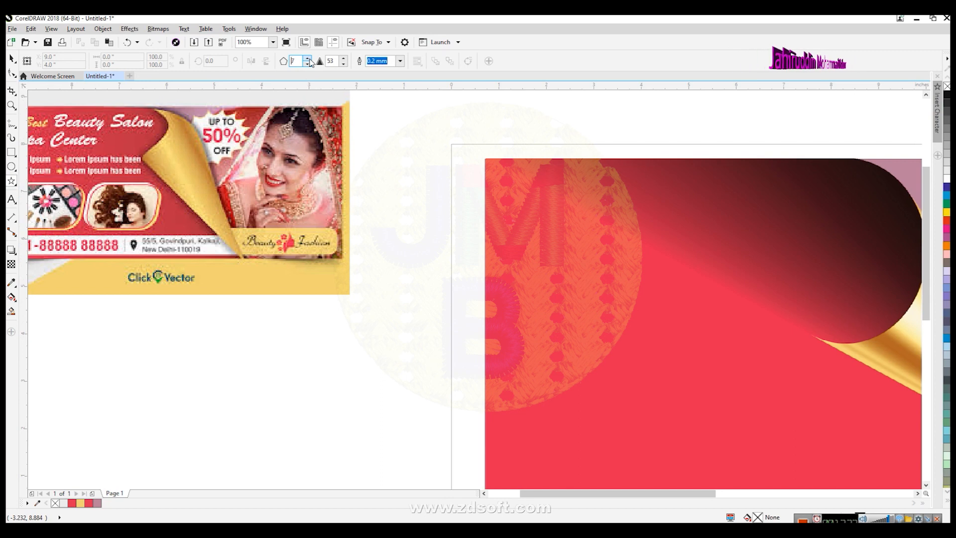
{"action": "left_click", "coordinate": [308, 58]}
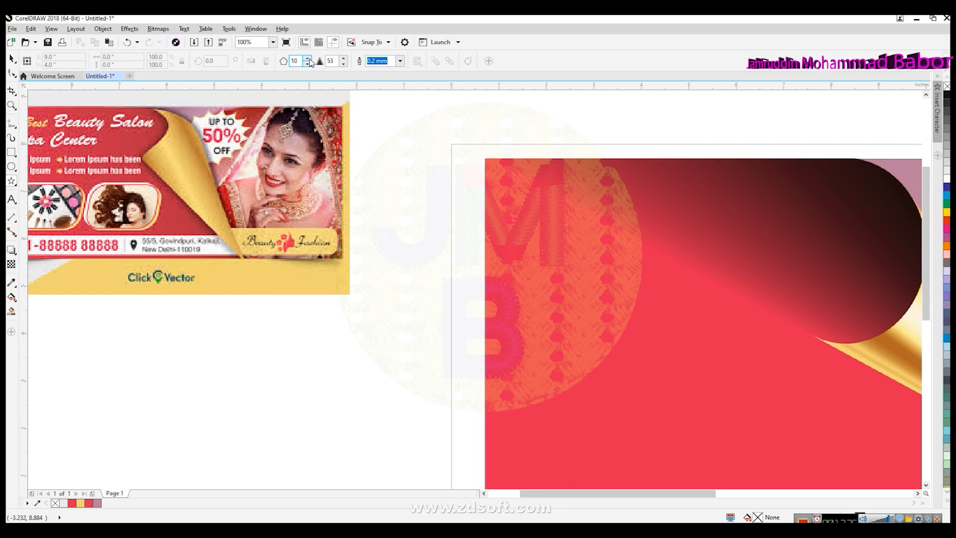
{"action": "left_click", "coordinate": [309, 59]}
{"action": "left_click_drag", "start_coordinate": [258, 316], "coordinate": [412, 468]}
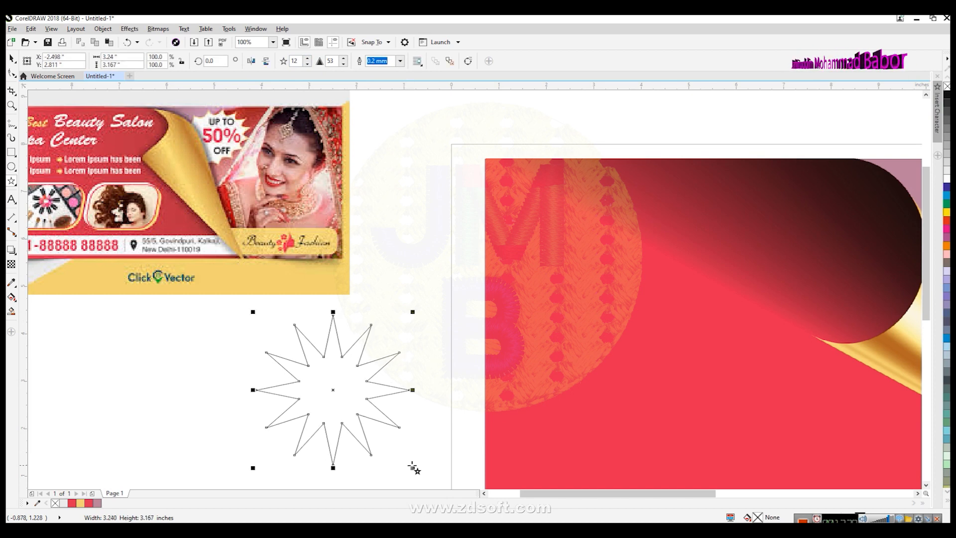
{"action": "left_click", "coordinate": [12, 73]}
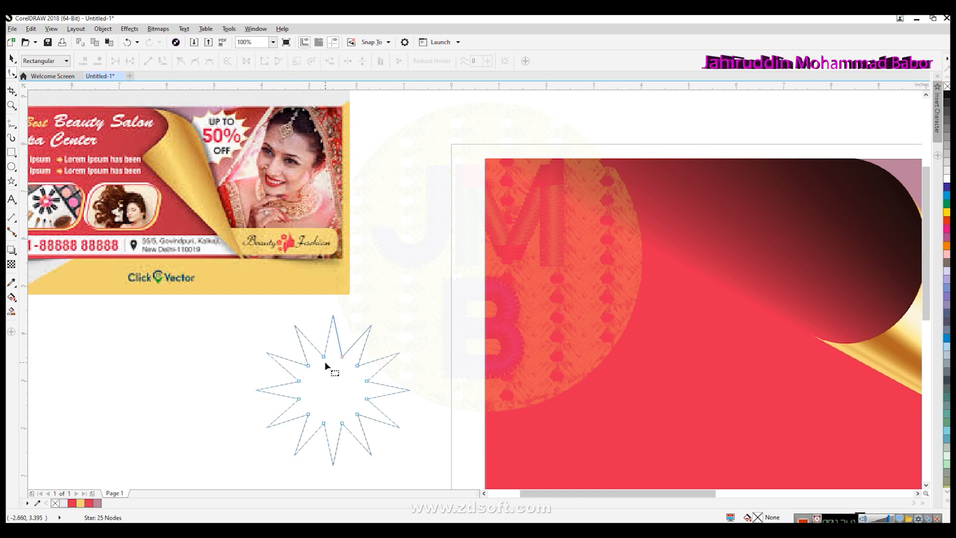
{"action": "left_click_drag", "start_coordinate": [324, 361], "coordinate": [324, 348]}
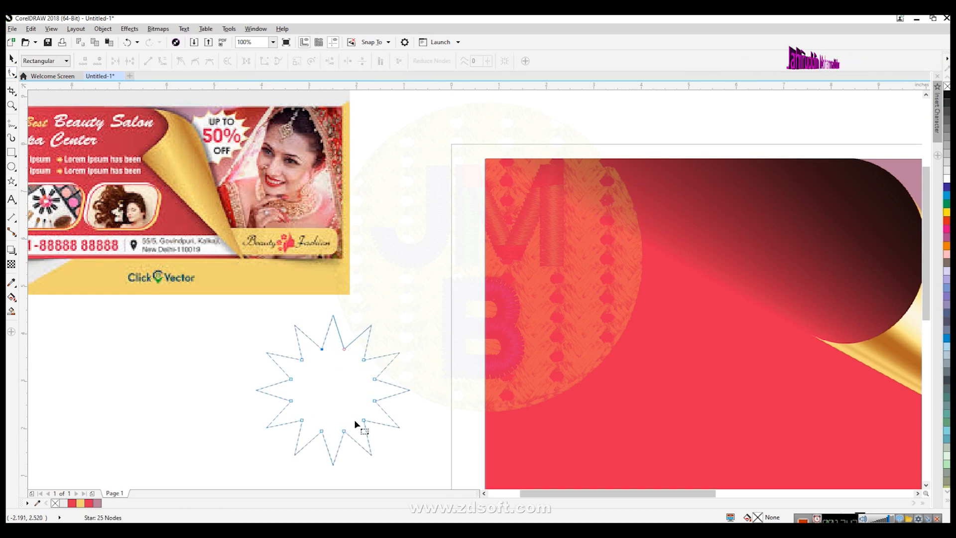
Reduce the star below the reference banner to 9 points.
{"action": "left_click", "coordinate": [11, 58]}
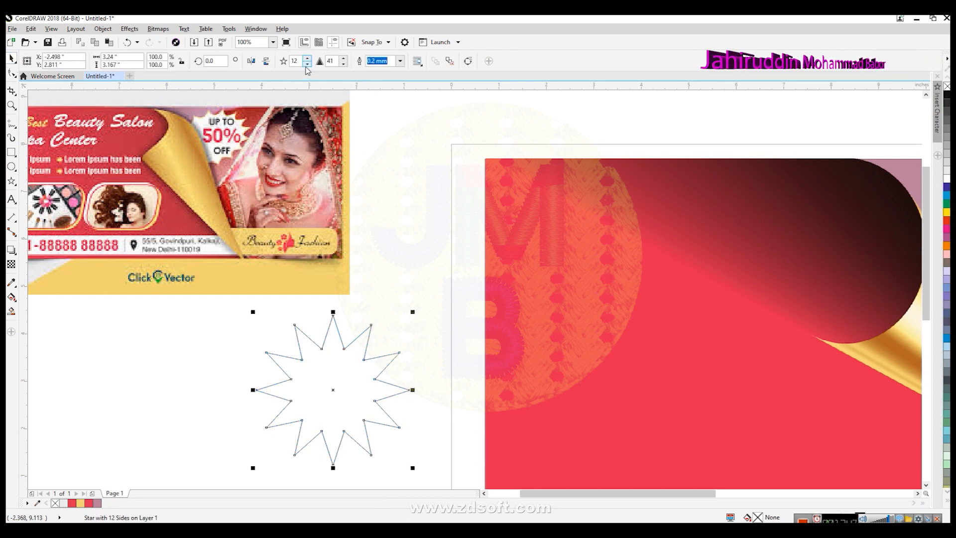
{"action": "left_click", "coordinate": [308, 64]}
{"action": "left_click", "coordinate": [307, 64]}
{"action": "left_click", "coordinate": [307, 64]}
{"action": "left_click", "coordinate": [307, 65]}
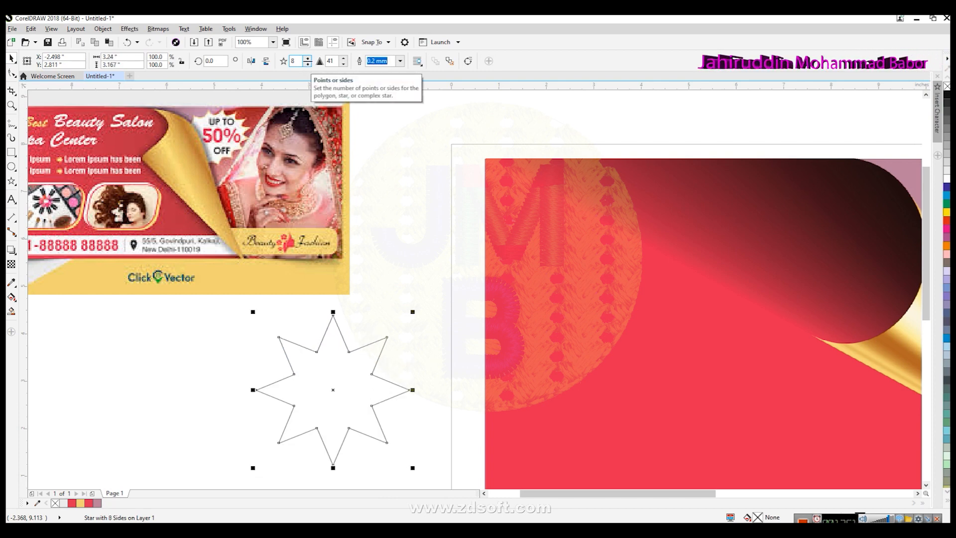
{"action": "left_click", "coordinate": [308, 59]}
{"action": "scroll", "coordinate": [354, 398], "scroll_direction": "up", "scroll_amount": 1}
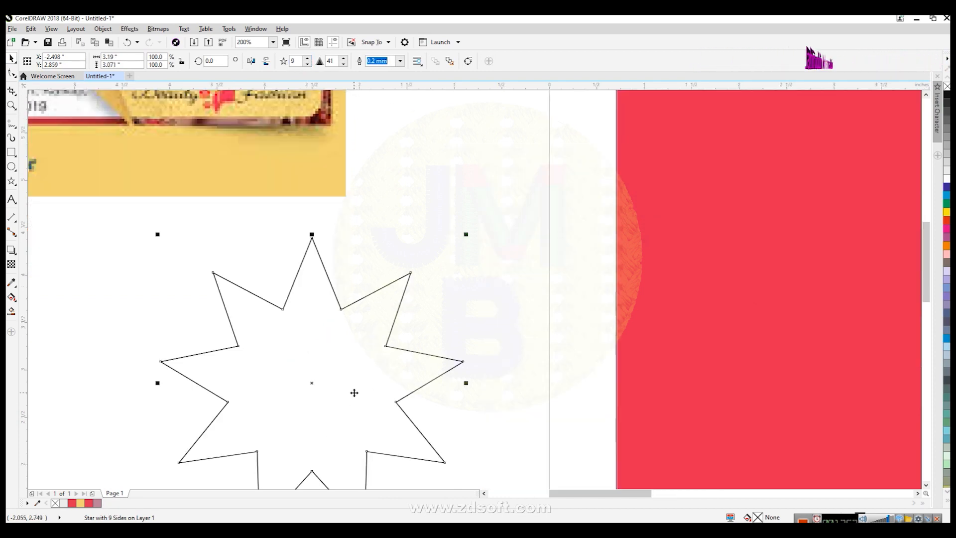
Convert the nine-point star to curves so that its individual sides can be node-edited.
{"action": "left_click", "coordinate": [12, 73]}
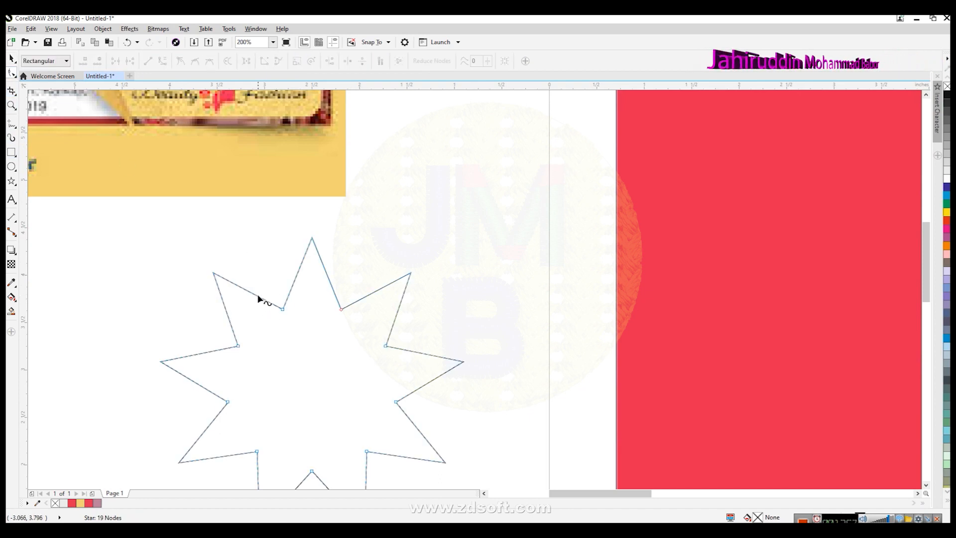
{"action": "left_click", "coordinate": [12, 59]}
{"action": "left_click", "coordinate": [12, 73]}
{"action": "left_click", "coordinate": [224, 308]}
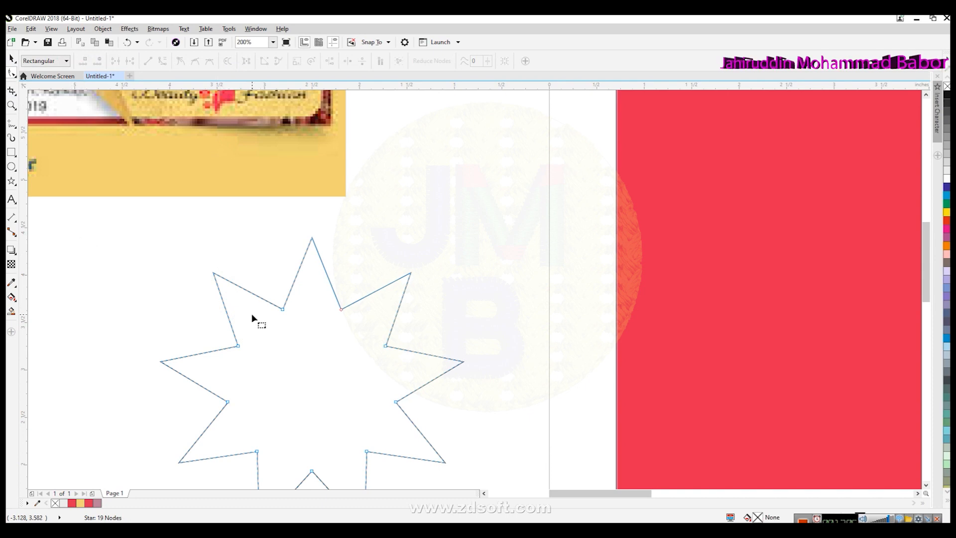
{"action": "key", "text": "ctrl+q"}
Convert both sides of the star's upper-left point to curves and bow them inward towards the point's axis.
{"action": "left_click", "coordinate": [226, 312]}
{"action": "left_click", "coordinate": [248, 335]}
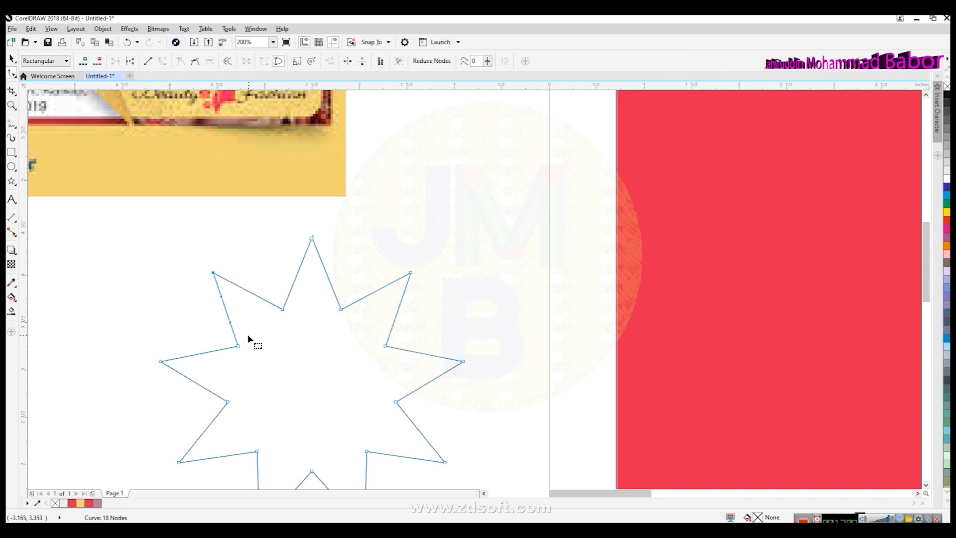
{"action": "scroll", "coordinate": [248, 336], "scroll_direction": "up", "scroll_amount": 1}
{"action": "left_click_drag", "start_coordinate": [211, 310], "coordinate": [220, 303]}
{"action": "left_click_drag", "start_coordinate": [196, 261], "coordinate": [204, 261]}
{"action": "left_click", "coordinate": [257, 251]}
{"action": "left_click", "coordinate": [162, 61]}
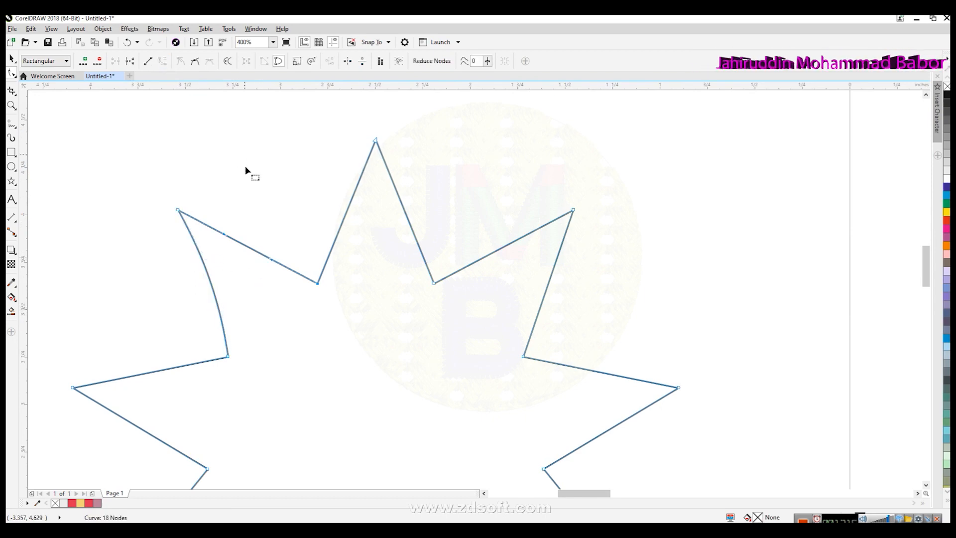
{"action": "left_click_drag", "start_coordinate": [271, 258], "coordinate": [222, 256]}
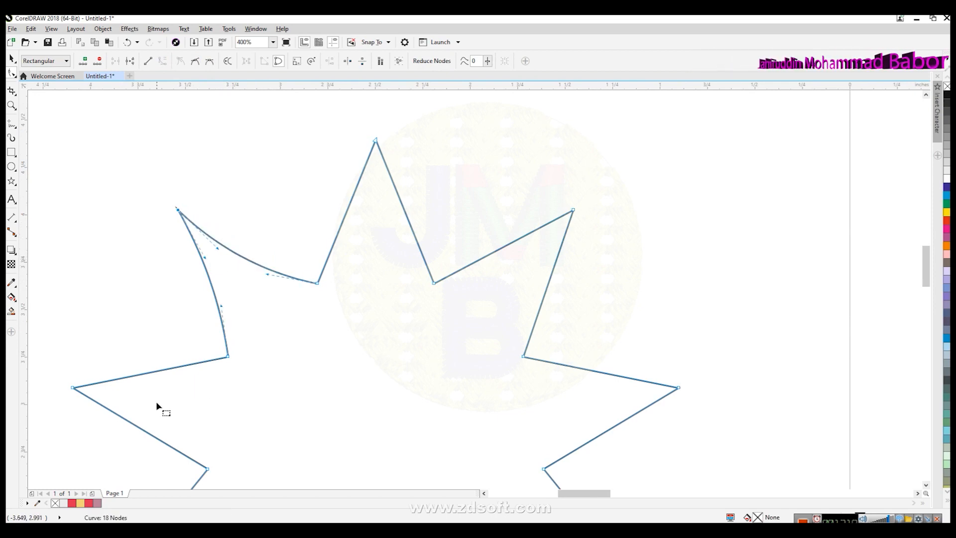
Convert both sides of the star's leftmost point to curves and bend them inward to make a tapered spike.
{"action": "left_click", "coordinate": [163, 61]}
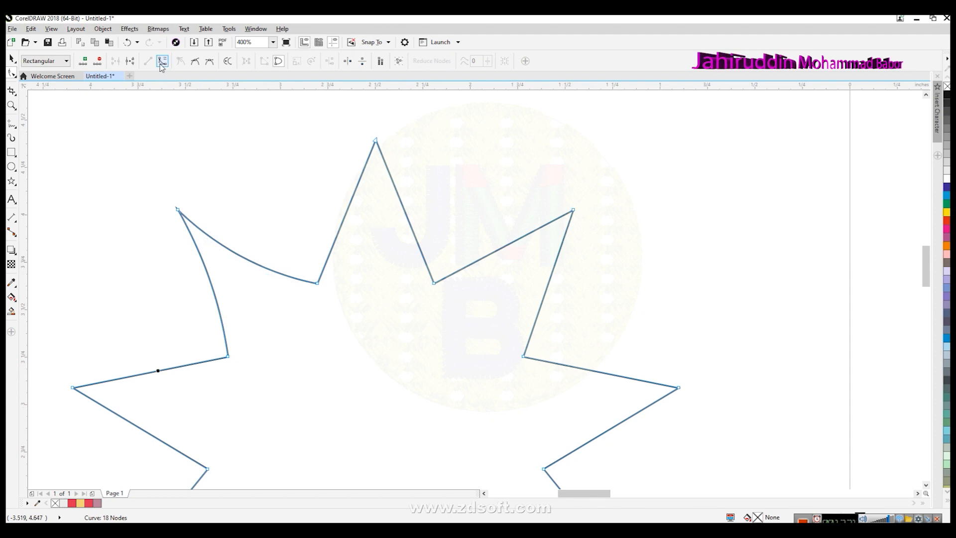
{"action": "left_click_drag", "start_coordinate": [125, 382], "coordinate": [133, 395]}
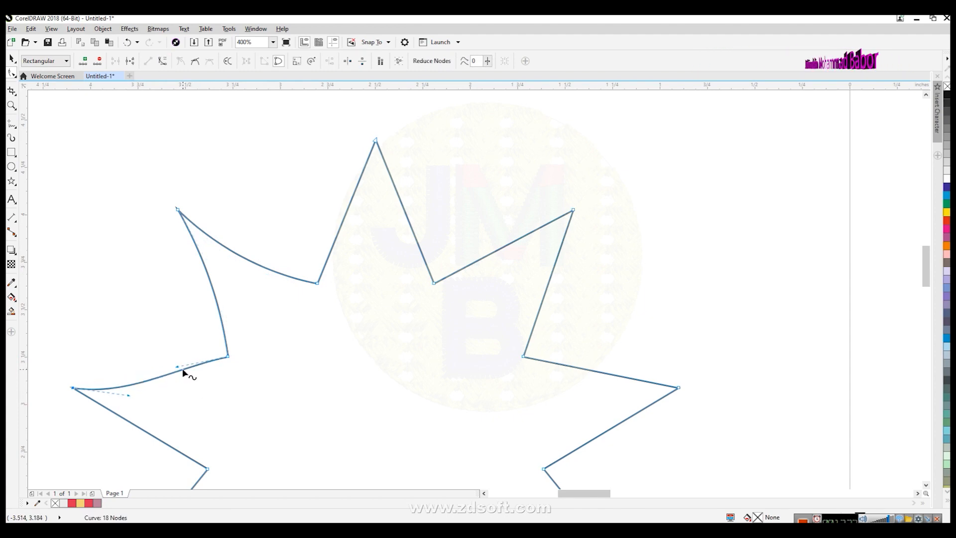
{"action": "left_click_drag", "start_coordinate": [178, 370], "coordinate": [188, 391]}
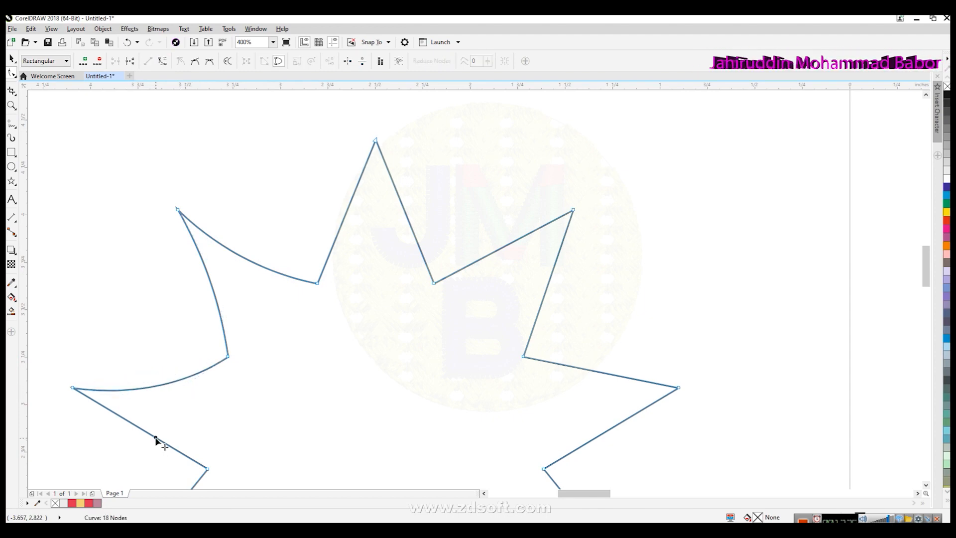
{"action": "left_click", "coordinate": [163, 61]}
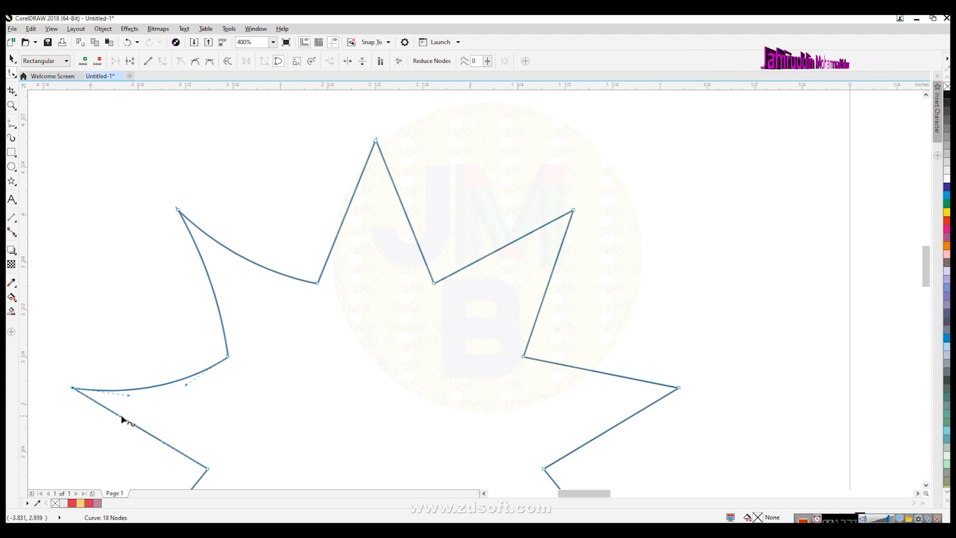
{"action": "left_click_drag", "start_coordinate": [164, 444], "coordinate": [177, 436]}
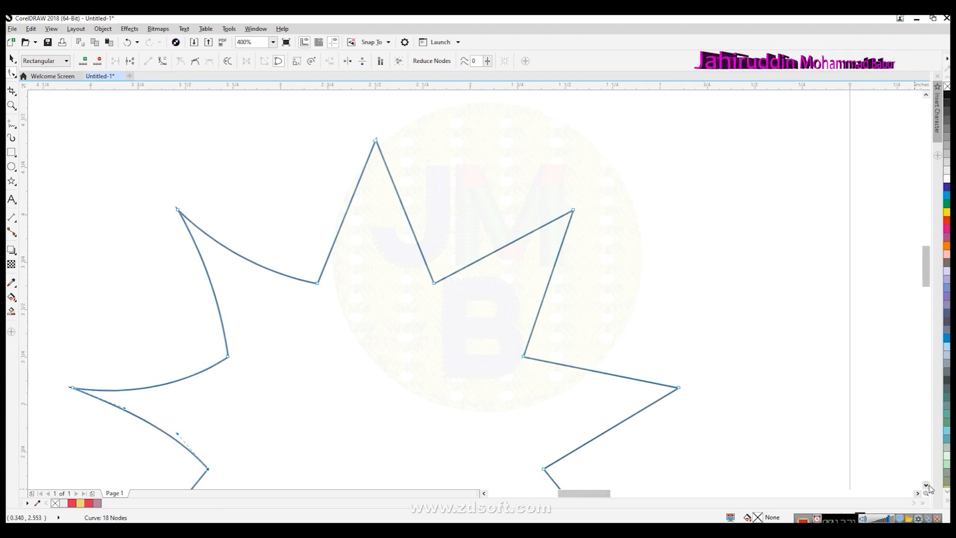
Convert both sides of the star's lower-left point to curves and bow them inward like the points already shaped.
{"action": "scroll", "coordinate": [618, 483], "scroll_direction": "down", "scroll_amount": 5}
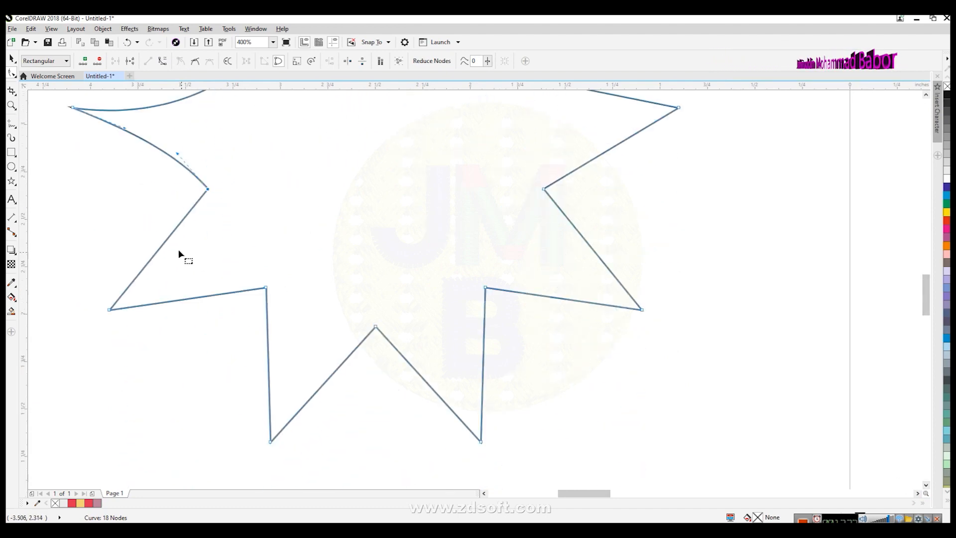
{"action": "left_click", "coordinate": [168, 237]}
{"action": "left_click", "coordinate": [163, 61]}
{"action": "left_click_drag", "start_coordinate": [145, 270], "coordinate": [193, 238]}
{"action": "left_click", "coordinate": [195, 298]}
{"action": "left_click", "coordinate": [163, 61]}
{"action": "left_click_drag", "start_coordinate": [164, 305], "coordinate": [214, 282]}
Curve both sides of the left one of the star's two bottom points inward by adjusting their control handles.
{"action": "left_click", "coordinate": [272, 355]}
{"action": "left_click", "coordinate": [268, 331]}
{"action": "left_click_drag", "start_coordinate": [269, 394], "coordinate": [274, 392]}
{"action": "left_click_drag", "start_coordinate": [269, 340], "coordinate": [277, 339]}
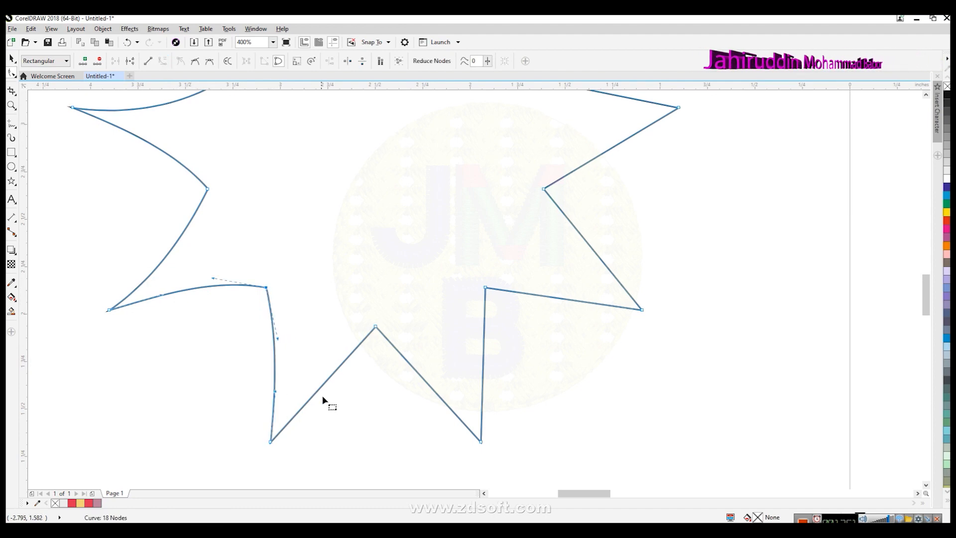
{"action": "left_click", "coordinate": [319, 390]}
{"action": "left_click", "coordinate": [331, 377]}
{"action": "left_click", "coordinate": [163, 60]}
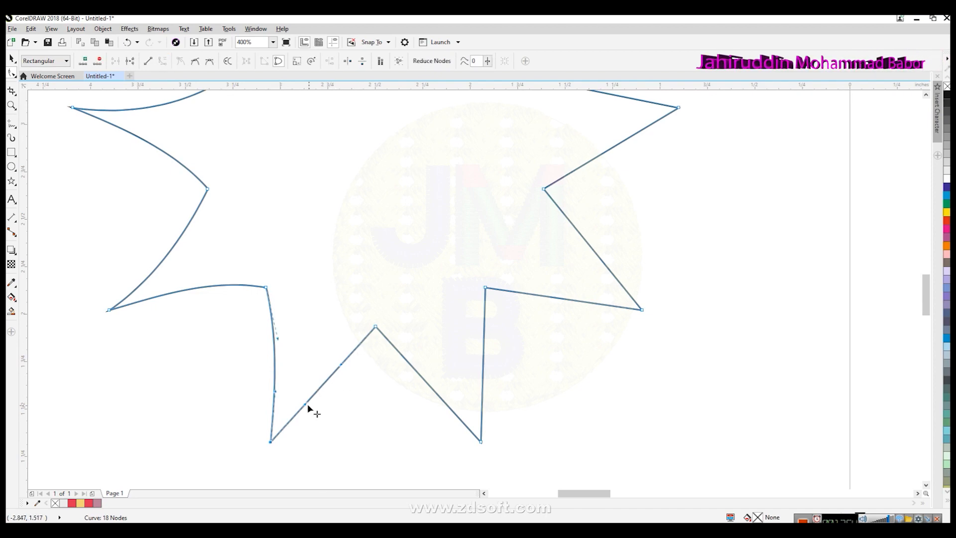
{"action": "left_click_drag", "start_coordinate": [306, 406], "coordinate": [336, 355]}
Convert both sides of the right one of the star's two bottom points to curves and bow them inward.
{"action": "left_click", "coordinate": [422, 378]}
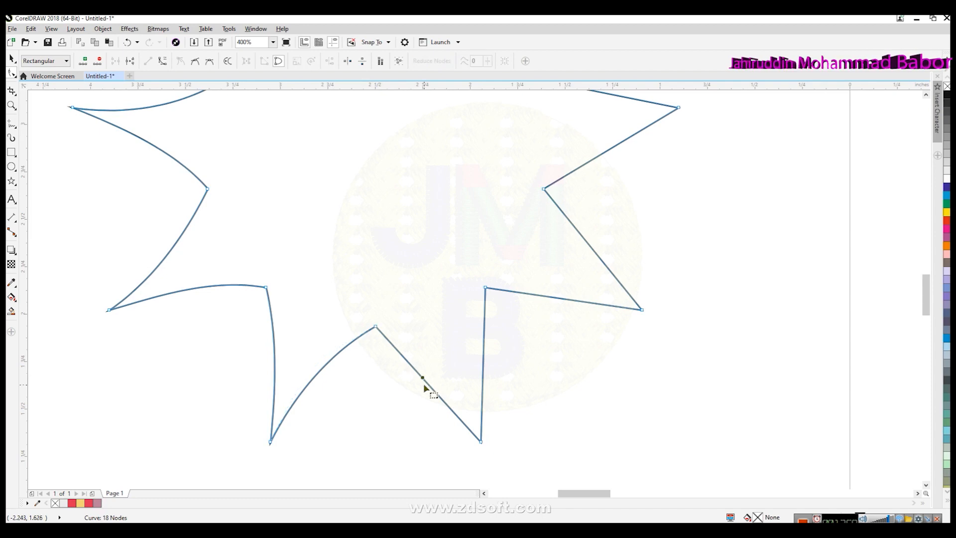
{"action": "left_click", "coordinate": [163, 61]}
{"action": "left_click_drag", "start_coordinate": [413, 368], "coordinate": [428, 364]}
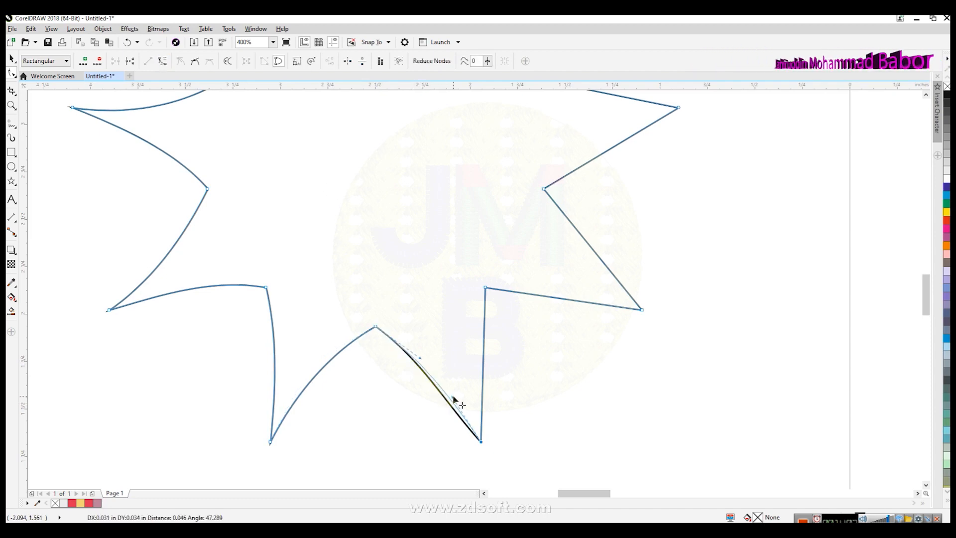
{"action": "left_click", "coordinate": [457, 397]}
{"action": "left_click", "coordinate": [484, 359]}
{"action": "left_click_drag", "start_coordinate": [483, 398], "coordinate": [478, 339]}
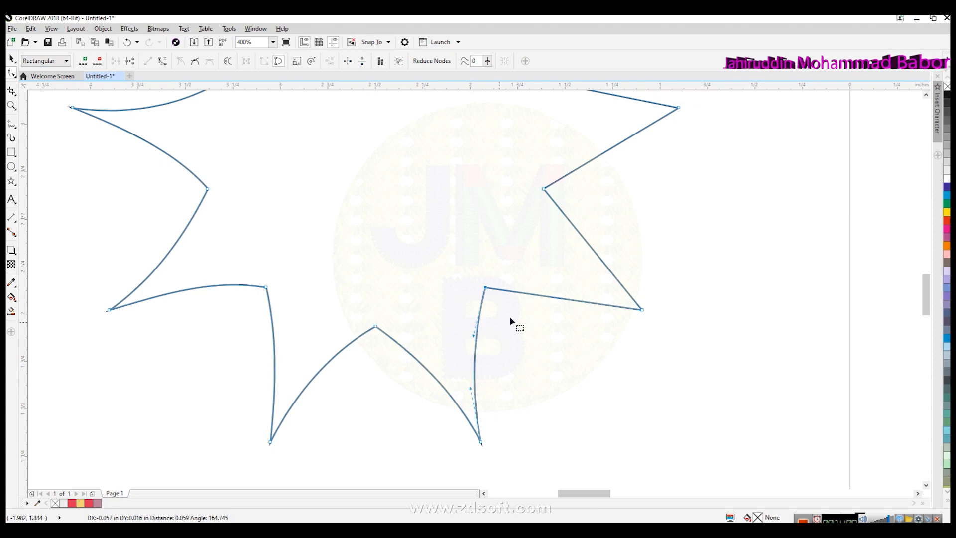
Convert both sides of the star's lower-right point to curves and bend them inward.
{"action": "left_click", "coordinate": [542, 295]}
{"action": "left_click", "coordinate": [163, 63]}
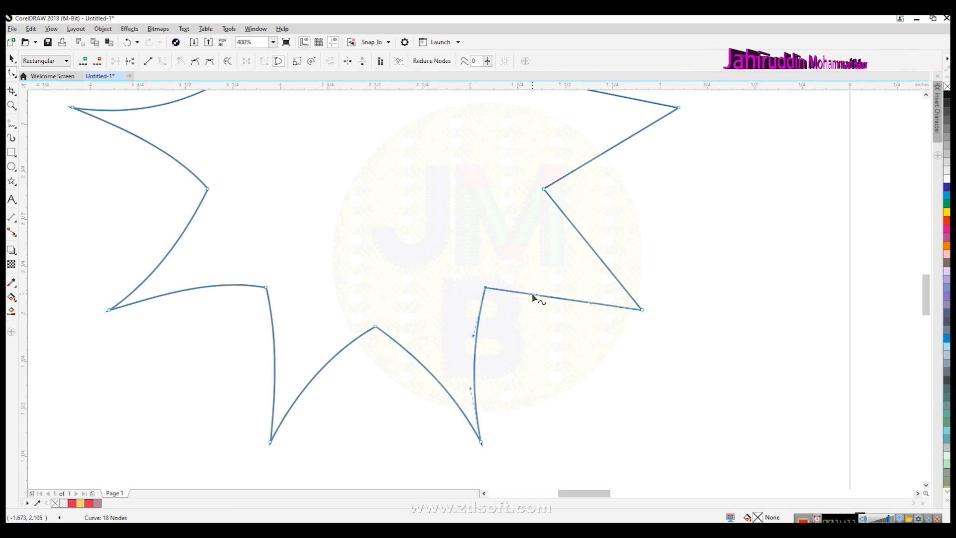
{"action": "left_click", "coordinate": [537, 294]}
{"action": "left_click_drag", "start_coordinate": [593, 305], "coordinate": [598, 293]}
{"action": "left_click", "coordinate": [592, 249]}
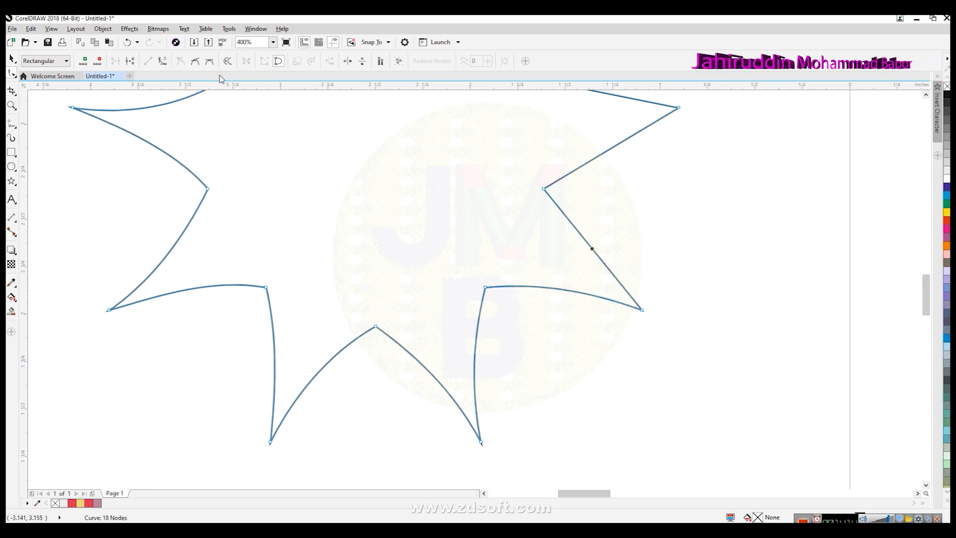
{"action": "left_click", "coordinate": [164, 62]}
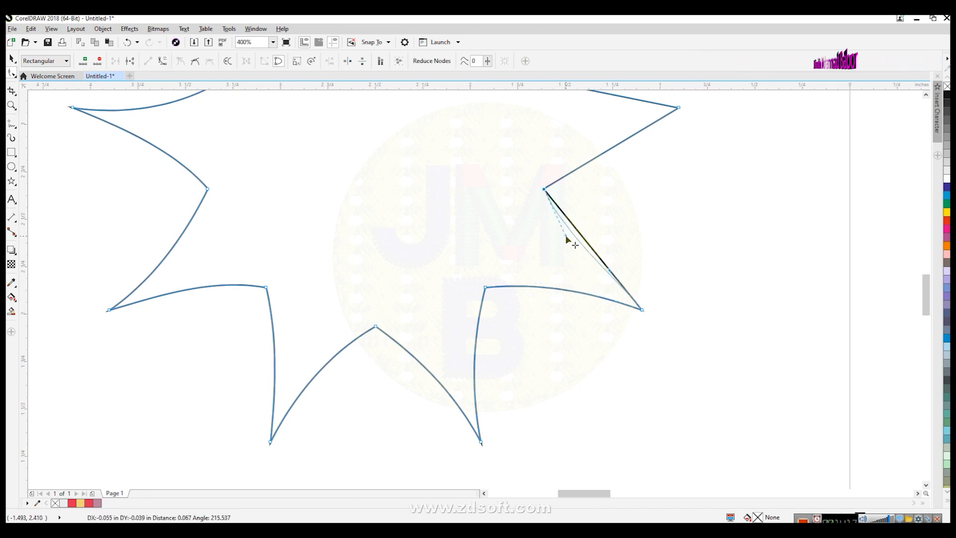
{"action": "left_click_drag", "start_coordinate": [612, 275], "coordinate": [603, 282]}
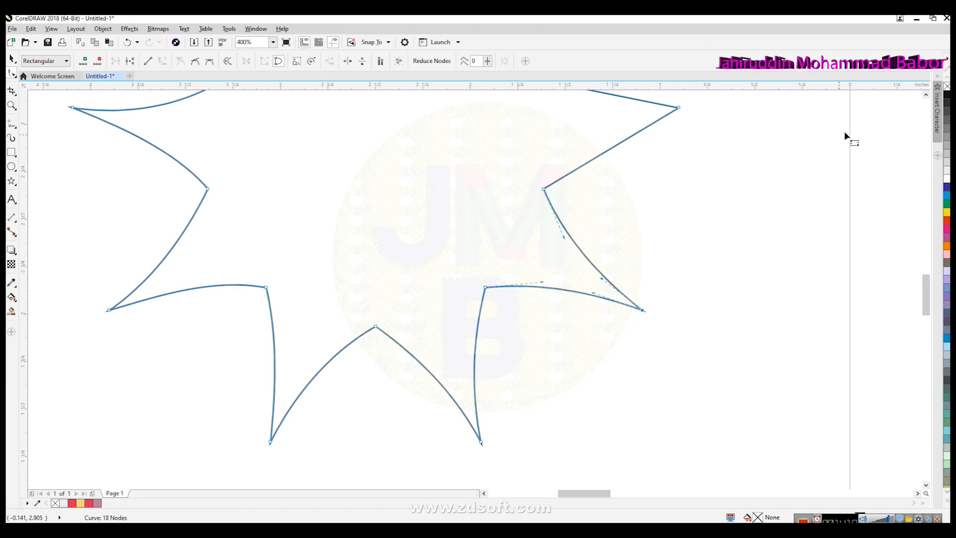
Convert both sides of the star's rightmost point to curves and bend them inward to match the opposite point.
{"action": "left_click", "coordinate": [925, 94]}
{"action": "left_click", "coordinate": [926, 94]}
{"action": "left_click", "coordinate": [925, 95]}
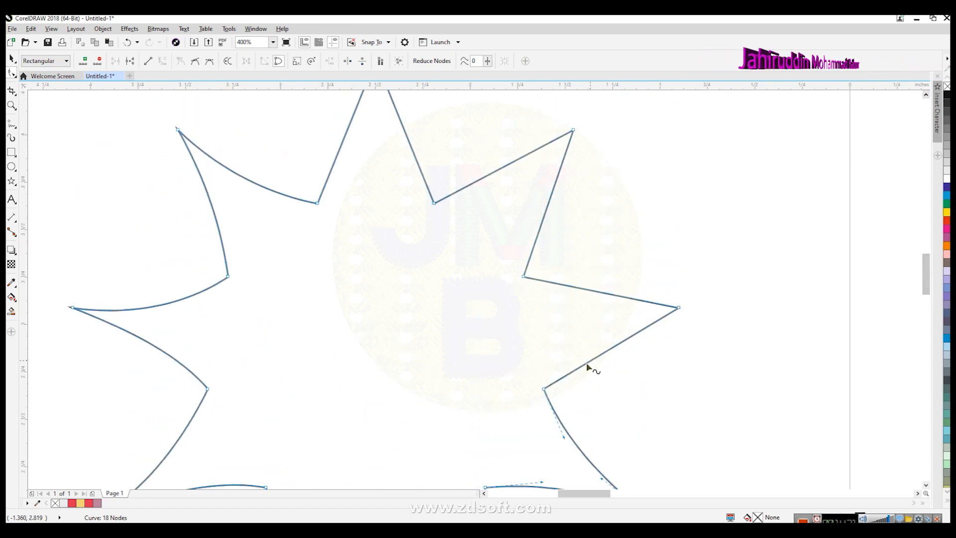
{"action": "left_click", "coordinate": [589, 366]}
{"action": "left_click", "coordinate": [163, 60]}
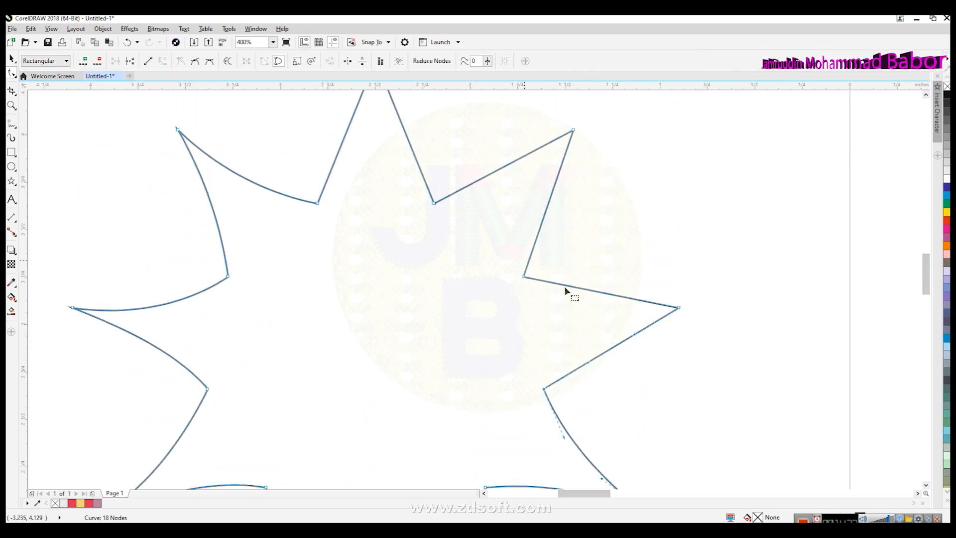
{"action": "left_click_drag", "start_coordinate": [589, 367], "coordinate": [580, 351]}
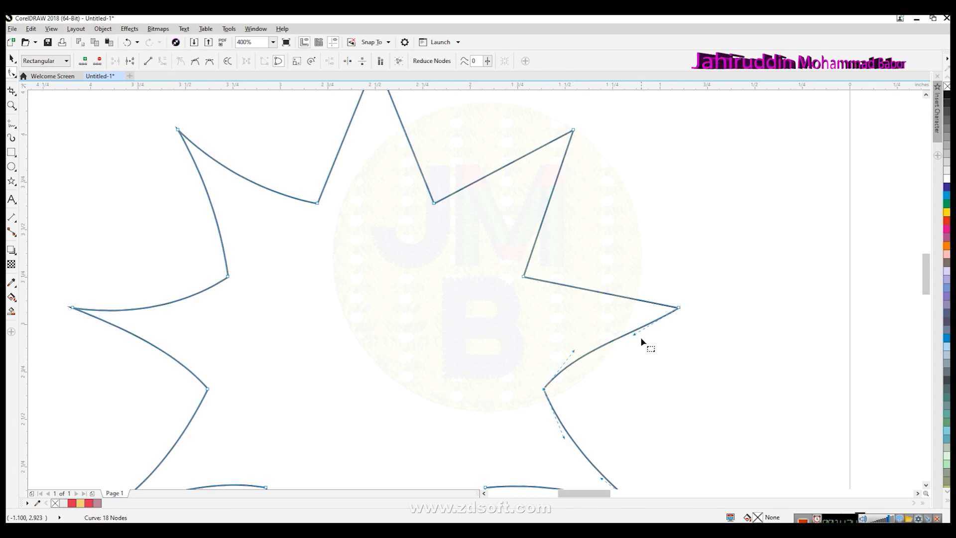
{"action": "left_click_drag", "start_coordinate": [636, 333], "coordinate": [619, 311]}
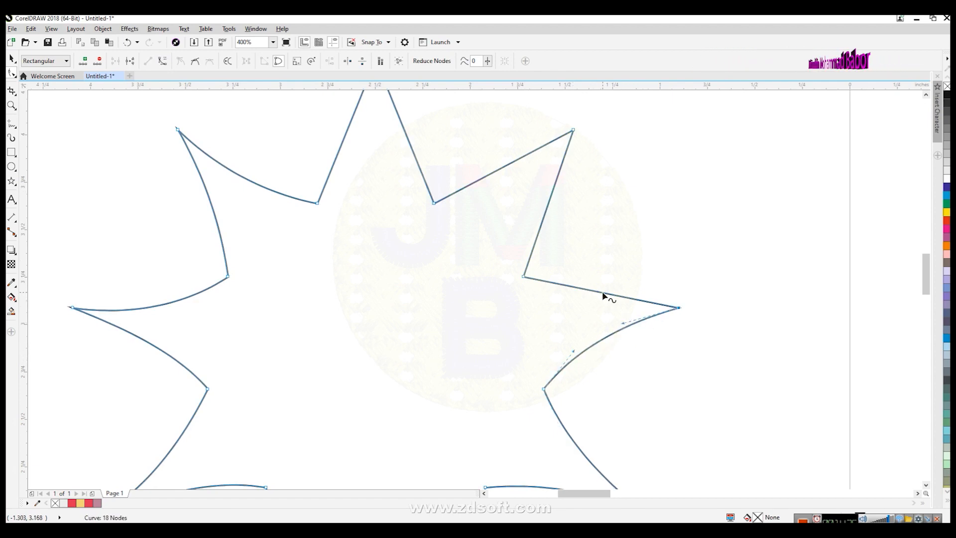
{"action": "left_click_drag", "start_coordinate": [576, 289], "coordinate": [628, 312]}
Convert both sides of the star's upper-right point to curves and bow them inward with their control handles.
{"action": "left_click", "coordinate": [545, 212]}
{"action": "left_click", "coordinate": [162, 61]}
{"action": "left_click_drag", "start_coordinate": [545, 239], "coordinate": [534, 228]}
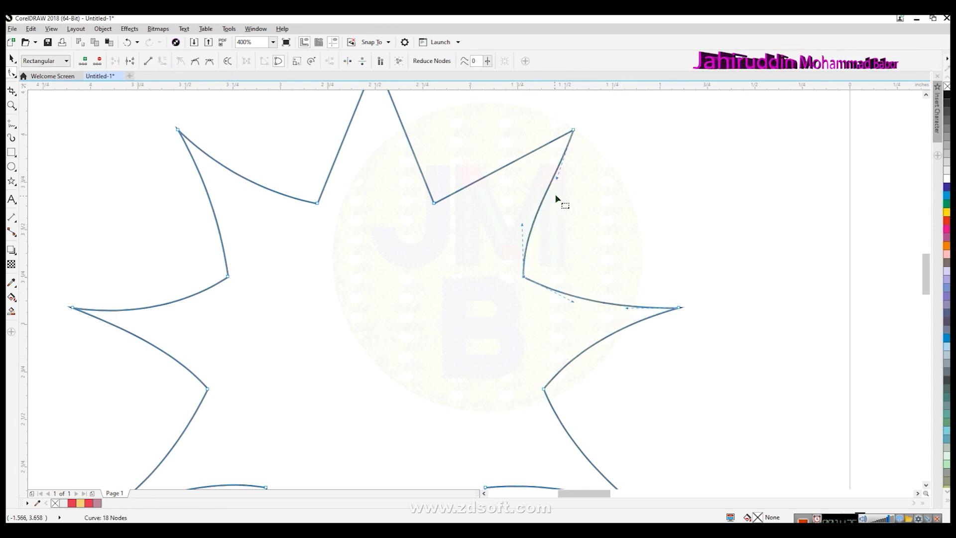
{"action": "left_click", "coordinate": [557, 181]}
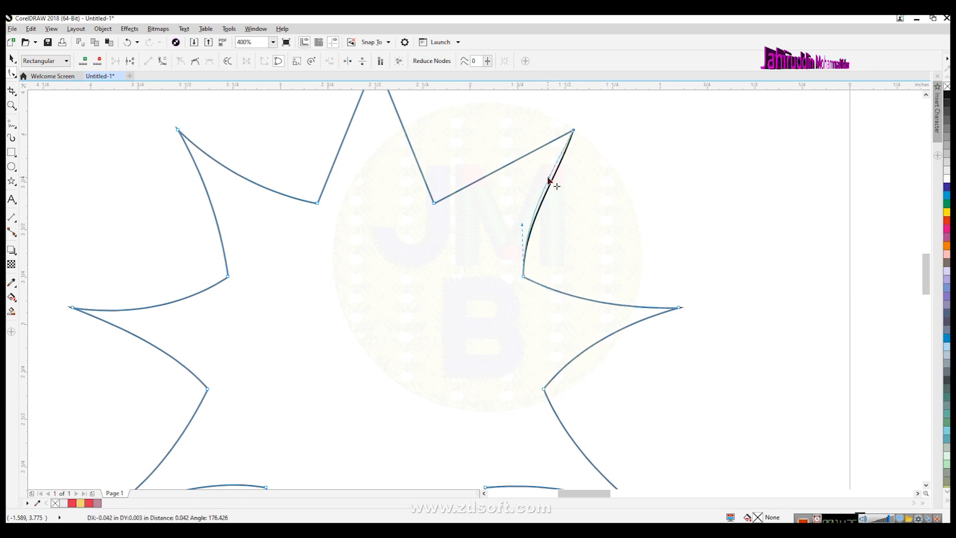
{"action": "left_click", "coordinate": [500, 169]}
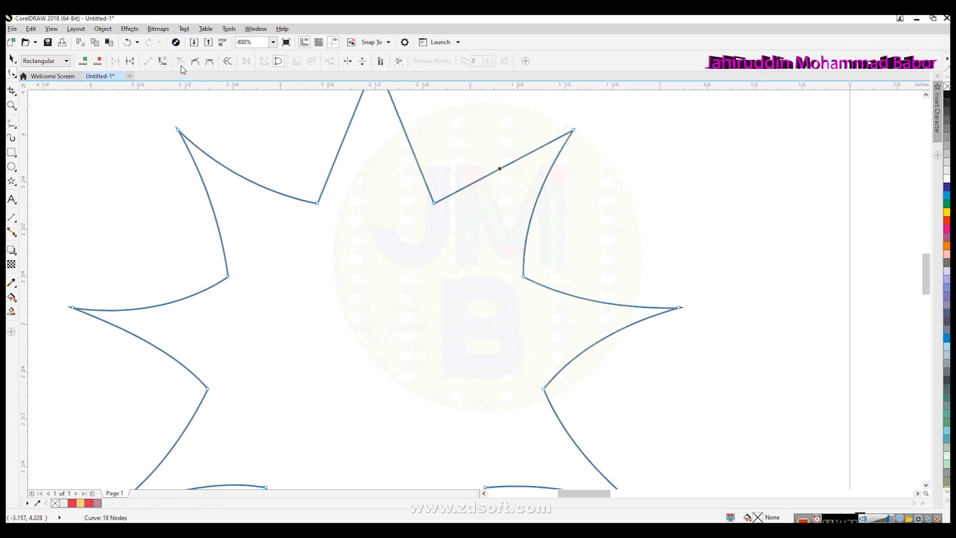
{"action": "left_click", "coordinate": [163, 60]}
{"action": "left_click_drag", "start_coordinate": [481, 184], "coordinate": [533, 165]}
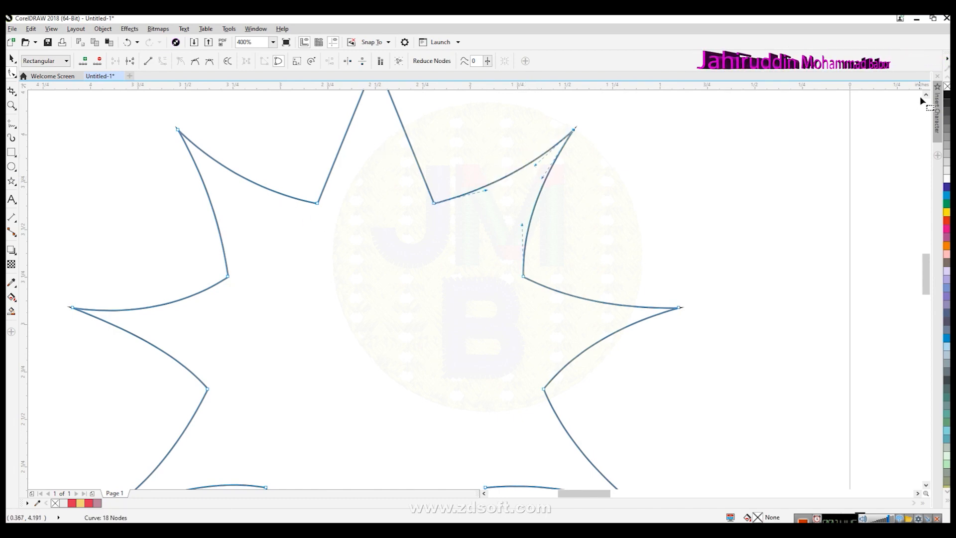
Convert the left side of the star's topmost point to a curve and bow it inward.
{"action": "scroll", "coordinate": [521, 264], "scroll_direction": "up", "scroll_amount": 3}
{"action": "left_click", "coordinate": [341, 265]}
{"action": "left_click", "coordinate": [339, 273]}
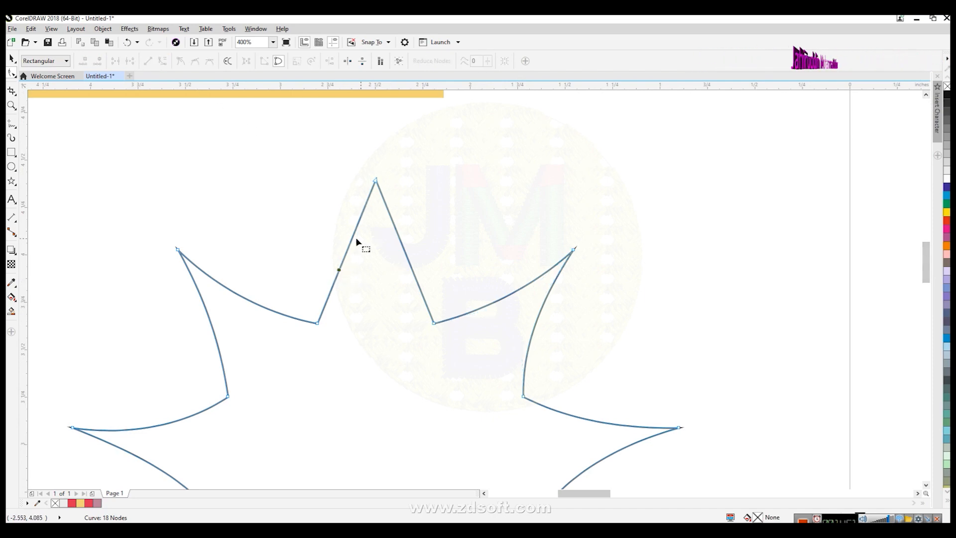
{"action": "left_click_drag", "start_coordinate": [393, 169], "coordinate": [321, 237]}
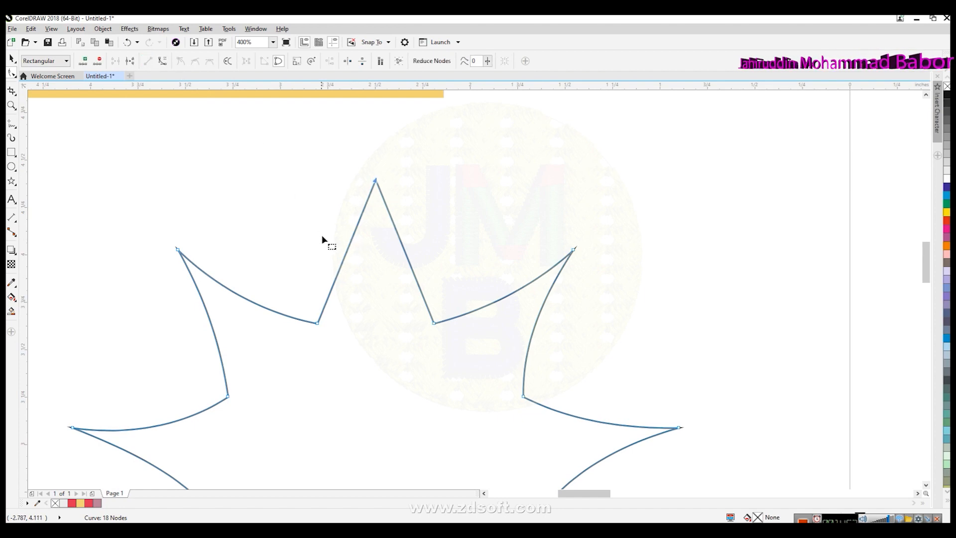
{"action": "left_click", "coordinate": [341, 256]}
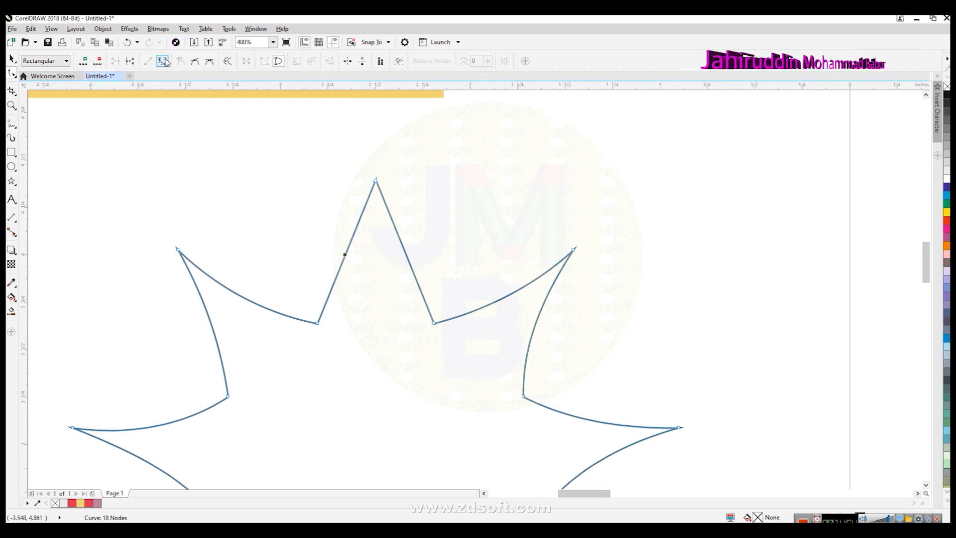
{"action": "mouse_move", "coordinate": [337, 280]}
{"action": "left_mouse_down"}
{"action": "mouse_move", "coordinate": [351, 282]}
{"action": "mouse_move", "coordinate": [358, 230]}
{"action": "mouse_move", "coordinate": [369, 232]}
{"action": "left_mouse_up"}
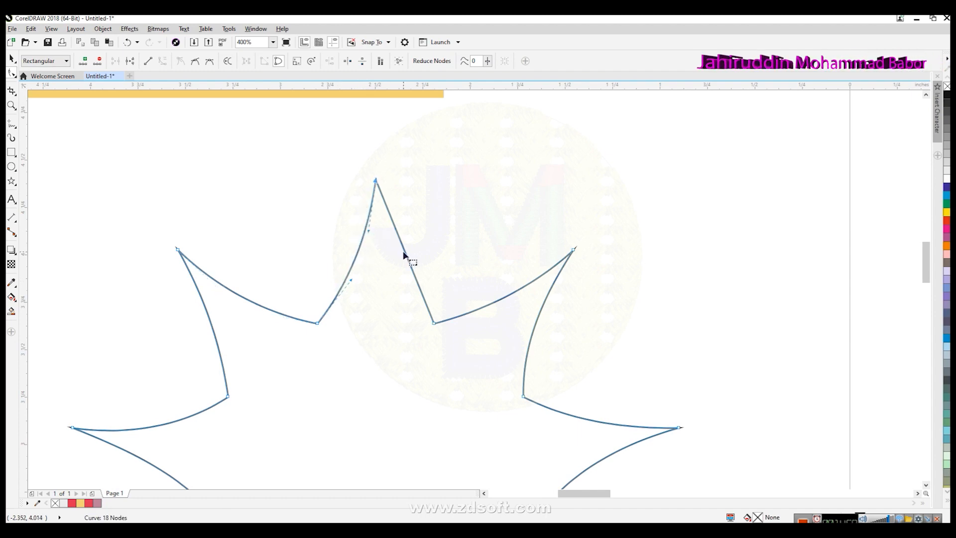
Convert the right side of the star's topmost point to a curve and bow it inward.
{"action": "left_click", "coordinate": [405, 252]}
{"action": "left_click", "coordinate": [434, 323]}
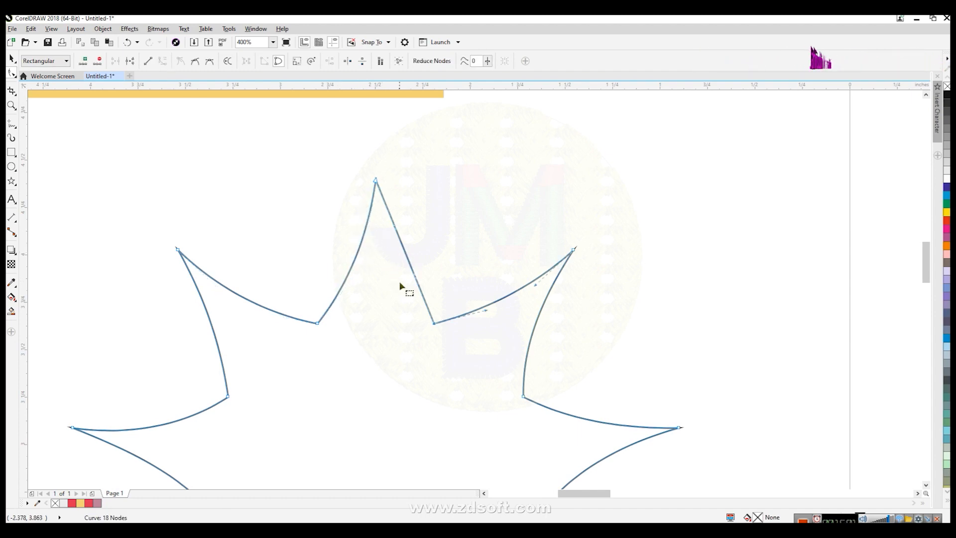
{"action": "left_click_drag", "start_coordinate": [416, 277], "coordinate": [385, 230]}
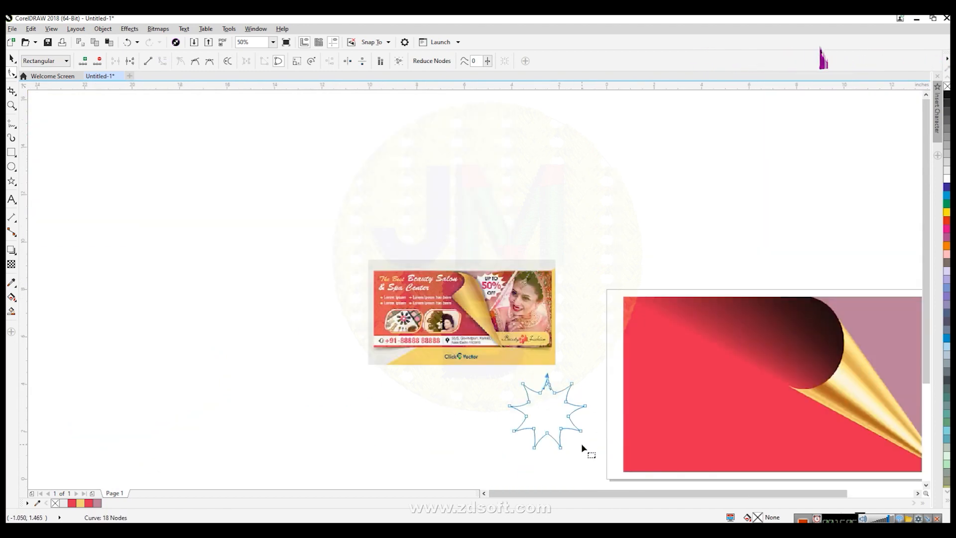
Reposition the star's inner corner nodes between its points to even out the starburst shape.
{"action": "scroll", "coordinate": [581, 443], "scroll_direction": "up", "scroll_amount": 2}
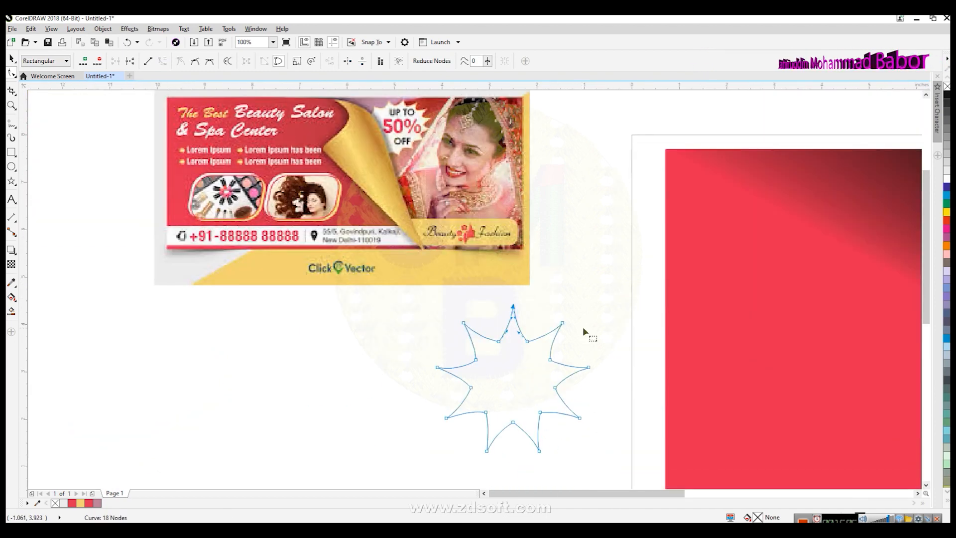
{"action": "scroll", "coordinate": [518, 356], "scroll_direction": "up", "scroll_amount": 2}
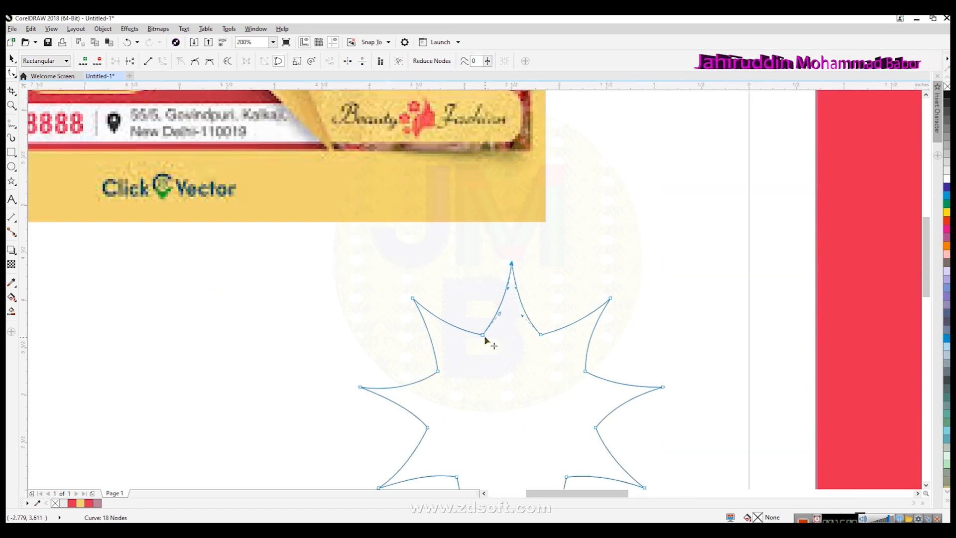
{"action": "left_click_drag", "start_coordinate": [483, 334], "coordinate": [481, 329]}
{"action": "left_click_drag", "start_coordinate": [439, 371], "coordinate": [446, 371]}
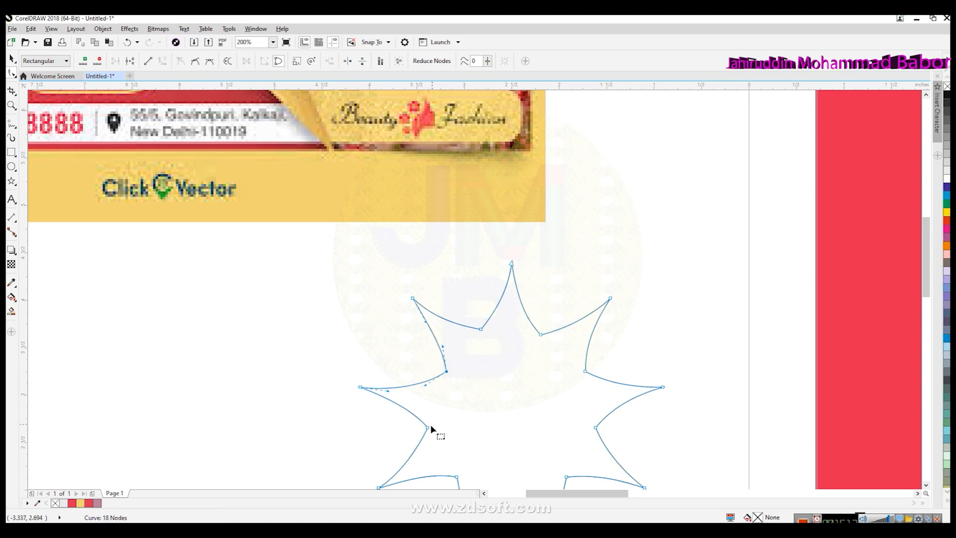
{"action": "left_click_drag", "start_coordinate": [430, 429], "coordinate": [419, 435]}
{"action": "left_click_drag", "start_coordinate": [457, 478], "coordinate": [463, 471]}
{"action": "left_click_drag", "start_coordinate": [598, 429], "coordinate": [587, 428]}
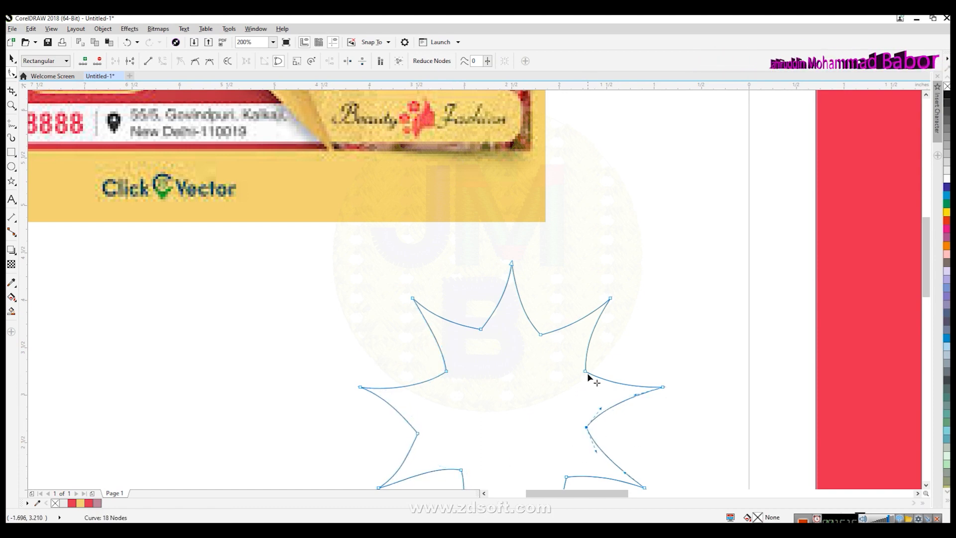
{"action": "scroll", "coordinate": [924, 491], "scroll_direction": "down", "scroll_amount": 3}
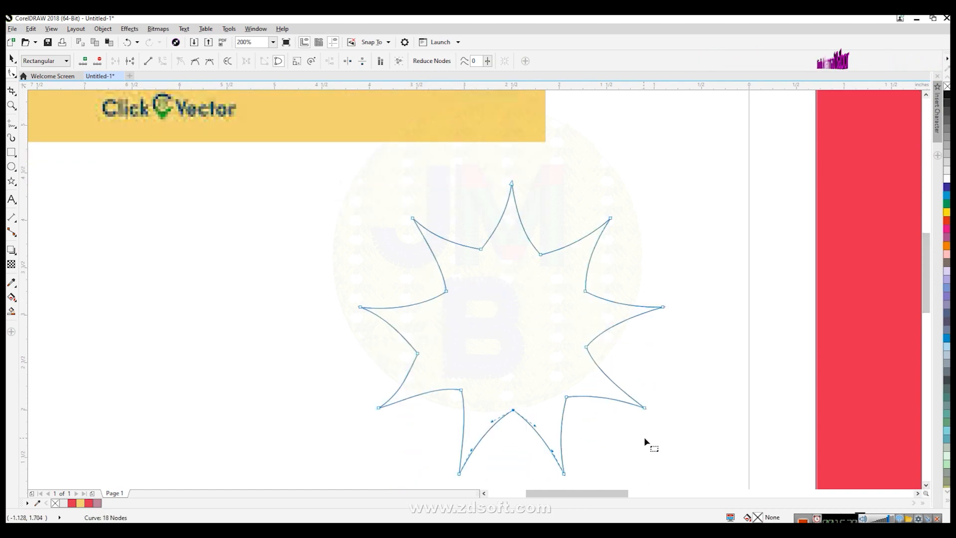
Fill the starburst white and give it a yellow outline 1.0 mm thick.
{"action": "scroll", "coordinate": [640, 437], "scroll_direction": "down", "scroll_amount": 2}
{"action": "key", "text": "space"}
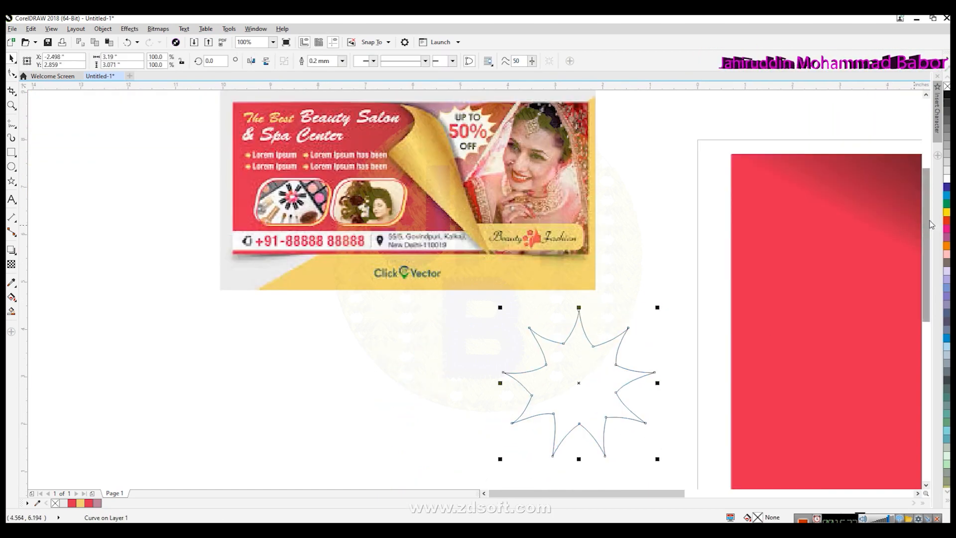
{"action": "left_click", "coordinate": [947, 213]}
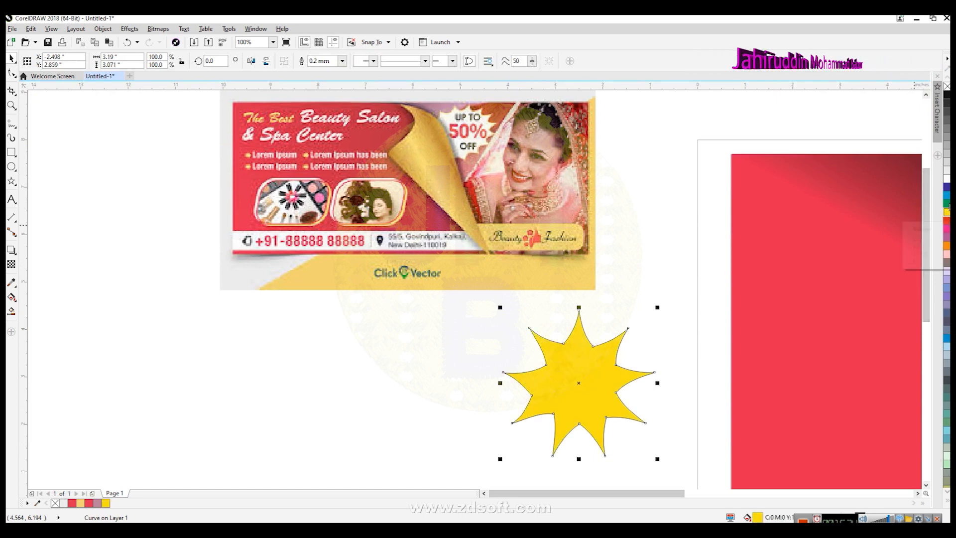
{"action": "key", "text": "ctrl+z"}
{"action": "right_click", "coordinate": [947, 213]}
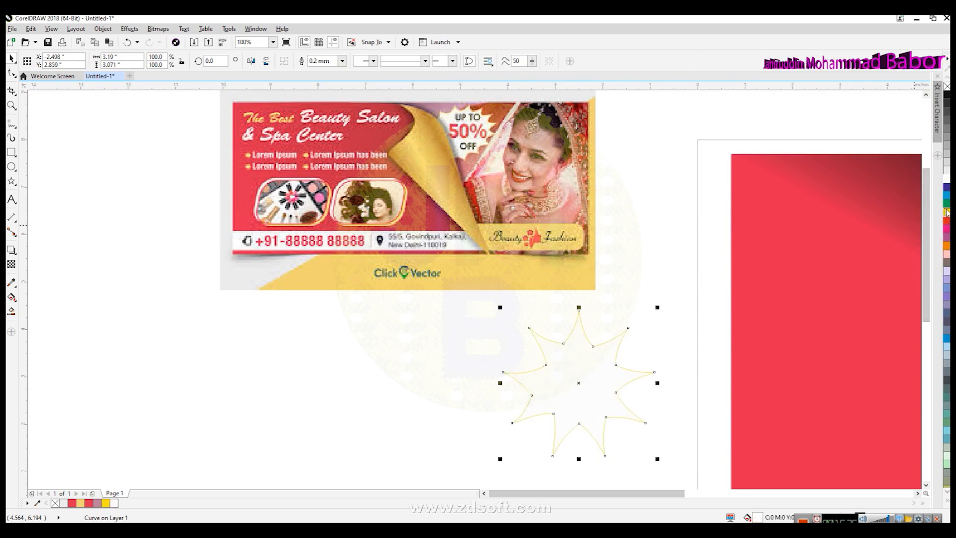
{"action": "left_click", "coordinate": [343, 61]}
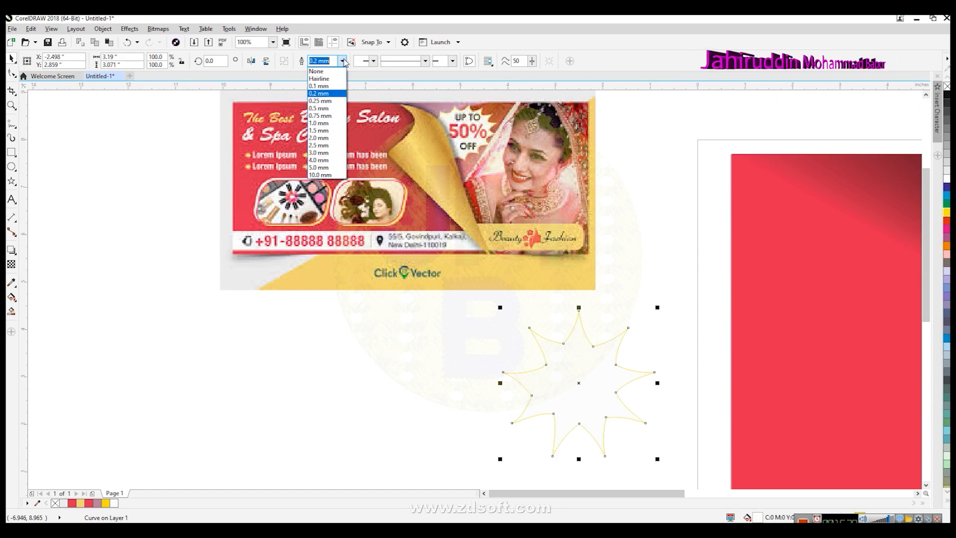
{"action": "left_click", "coordinate": [321, 130]}
{"action": "left_click", "coordinate": [604, 386]}
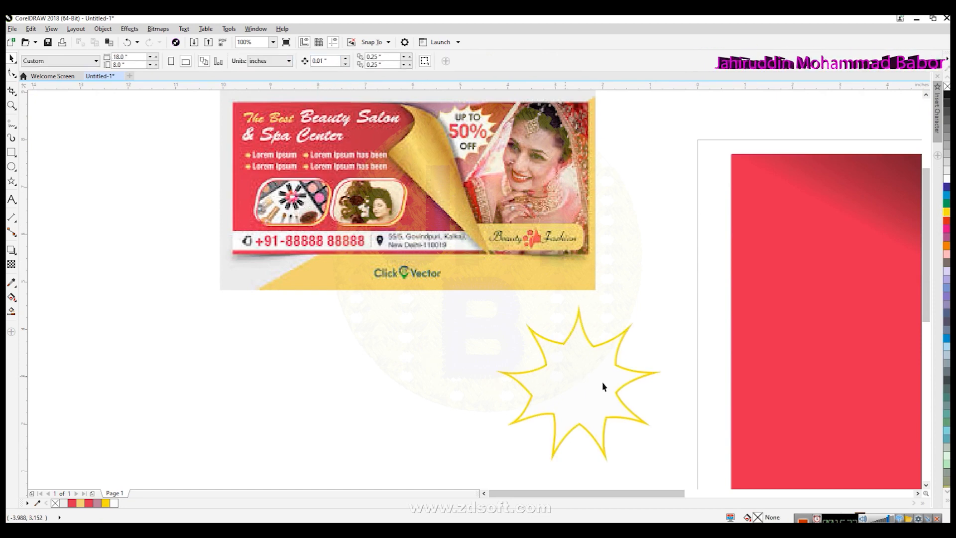
Shift the starburst slightly and resize it to about 2.393 inches wide and 2.234 inches high.
{"action": "left_click", "coordinate": [632, 427]}
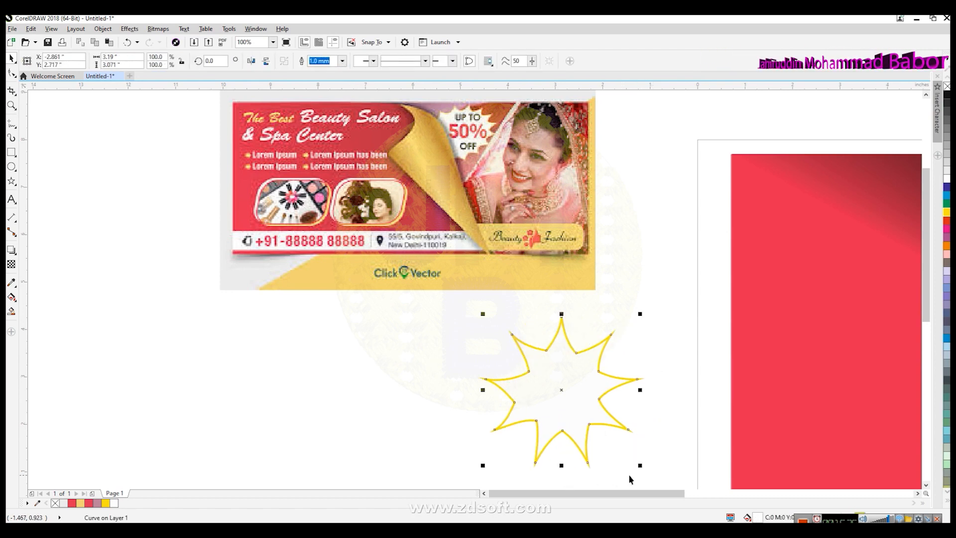
{"action": "left_click_drag", "start_coordinate": [640, 467], "coordinate": [614, 447]}
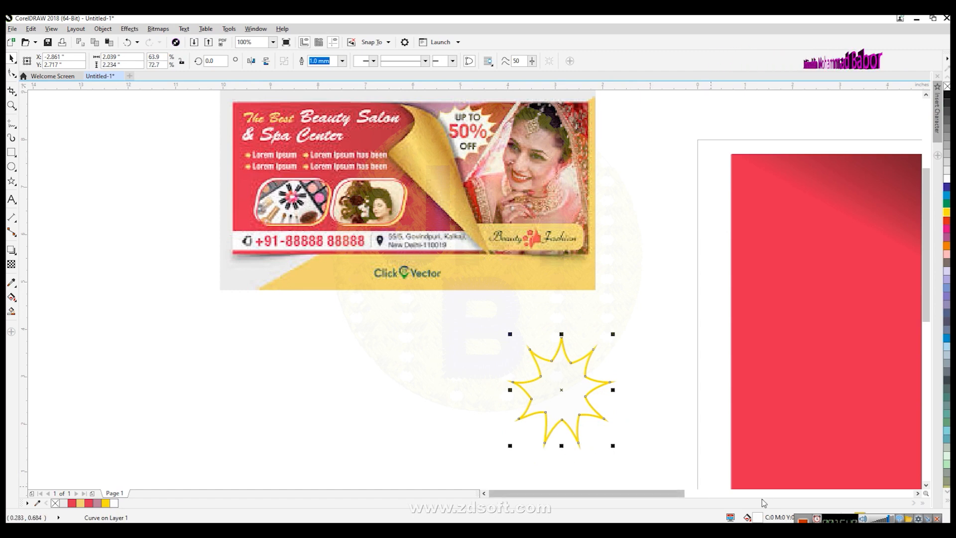
{"action": "left_click_drag", "start_coordinate": [675, 494], "coordinate": [680, 494]}
{"action": "left_click_drag", "start_coordinate": [484, 390], "coordinate": [501, 393]}
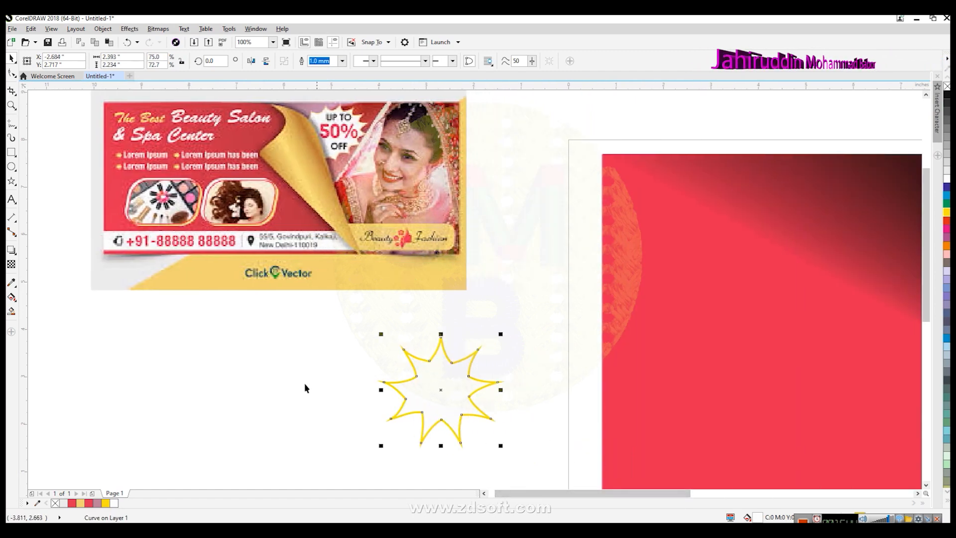
Add 24 pt Arial artistic text beside the starburst reading "UP TO", "50%" and "OFF" on three lines.
{"action": "left_click", "coordinate": [269, 382]}
{"action": "key", "text": "F8"}
{"action": "left_click", "coordinate": [288, 342]}
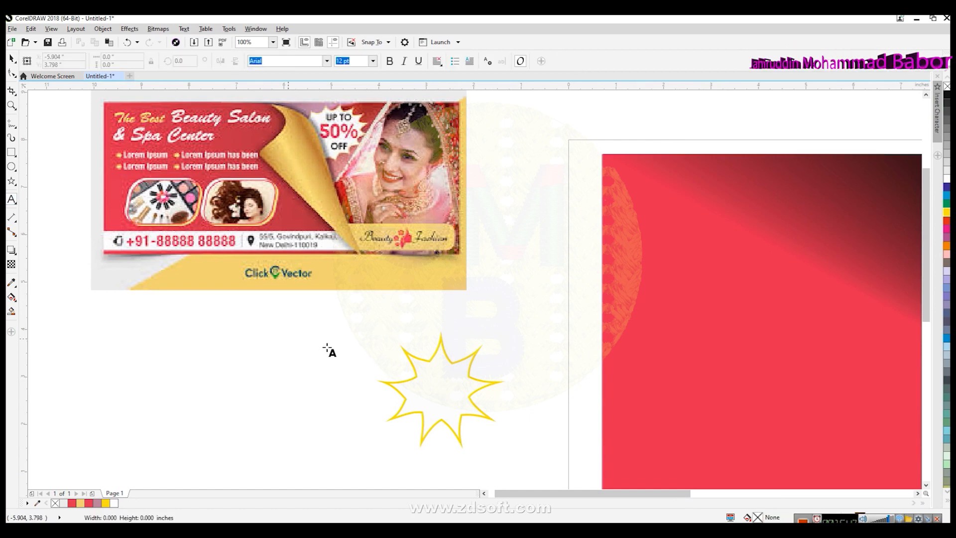
{"action": "type", "text": "UP TO"}
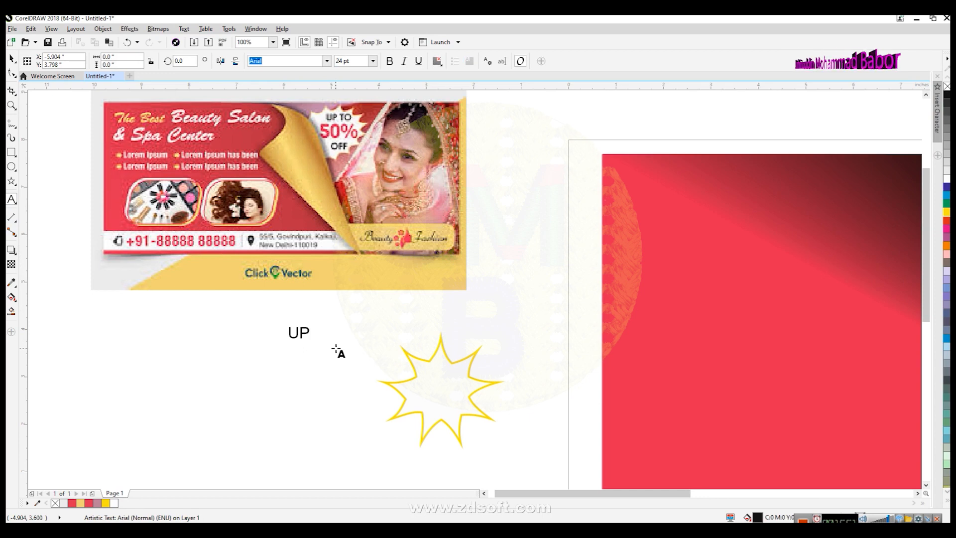
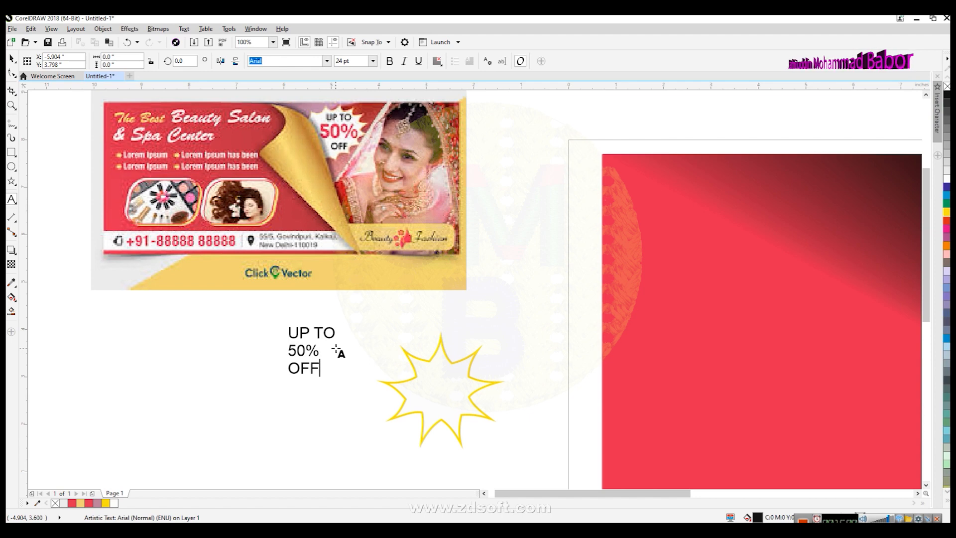
Format the "50%" line of the offer text as 48 pt, magenta and bold.
{"action": "left_click_drag", "start_coordinate": [319, 351], "coordinate": [258, 346]}
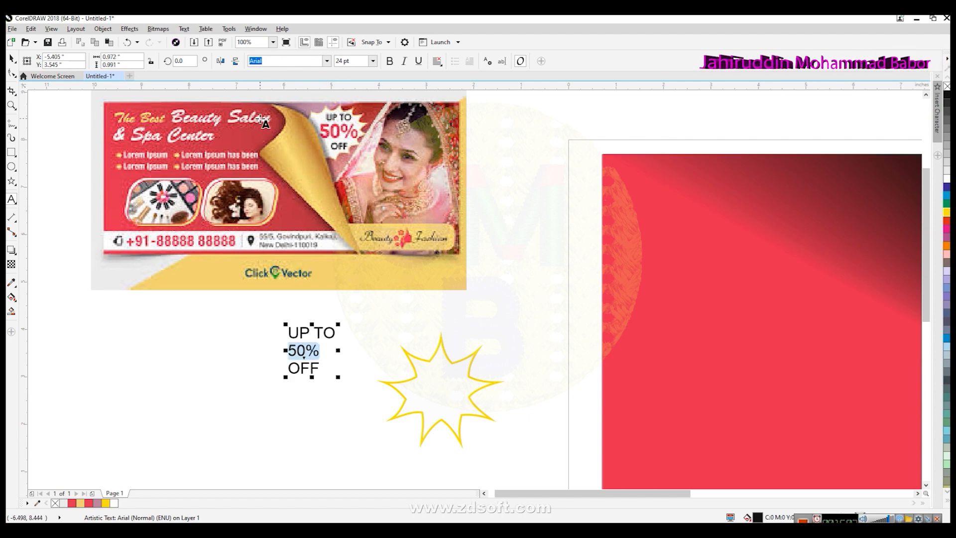
{"action": "left_click", "coordinate": [373, 60]}
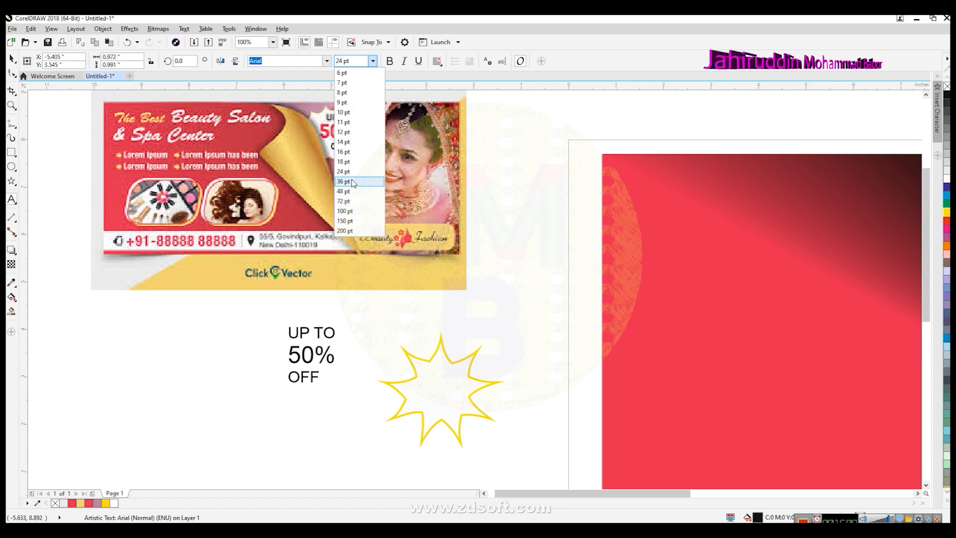
{"action": "left_click", "coordinate": [353, 192]}
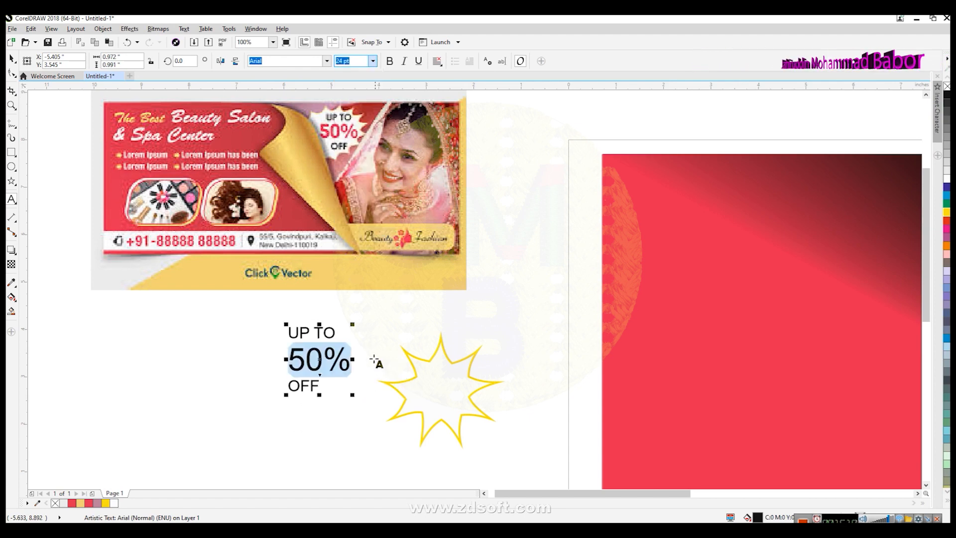
{"action": "left_click", "coordinate": [947, 229]}
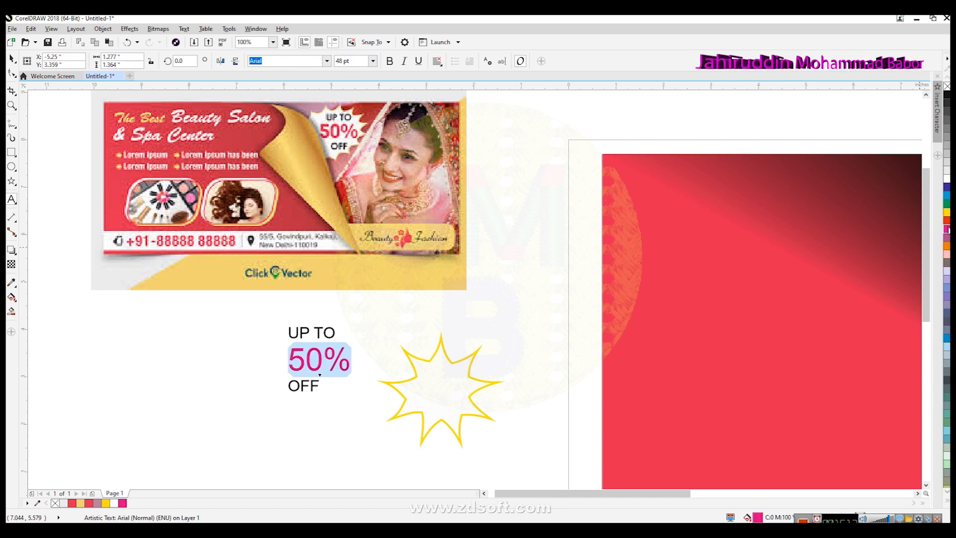
{"action": "left_click", "coordinate": [392, 64]}
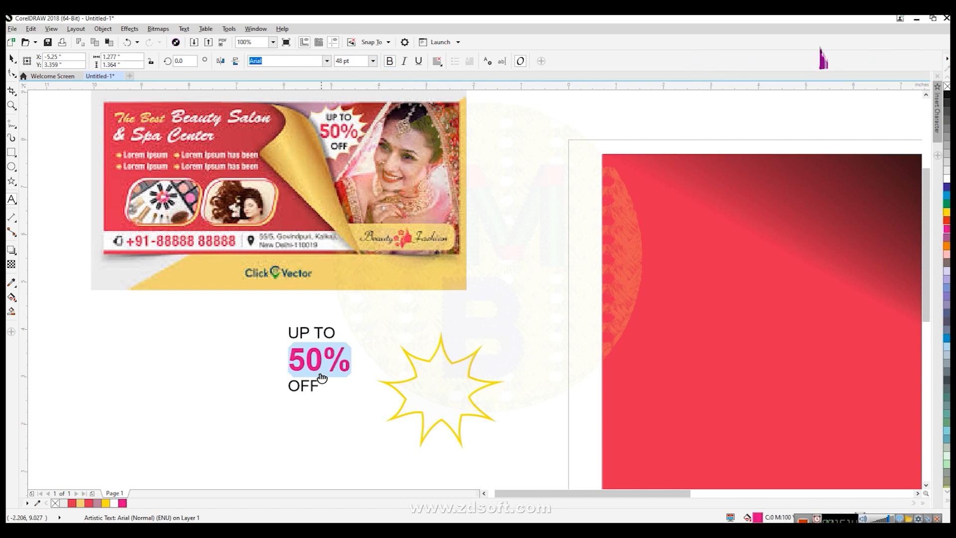
Make all three lines of the offer text bold and centre-align them.
{"action": "left_click_drag", "start_coordinate": [320, 389], "coordinate": [259, 323]}
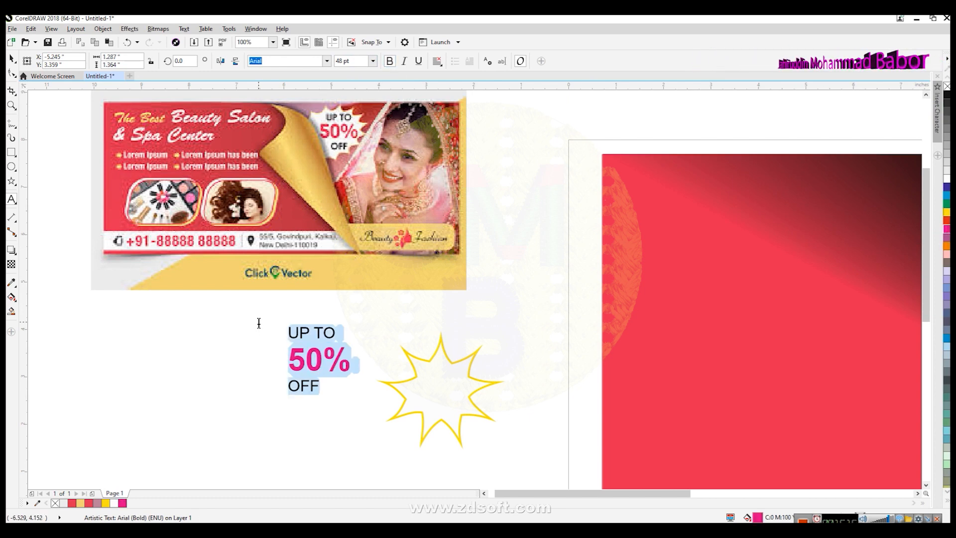
{"action": "left_click", "coordinate": [389, 62]}
{"action": "left_click", "coordinate": [438, 64]}
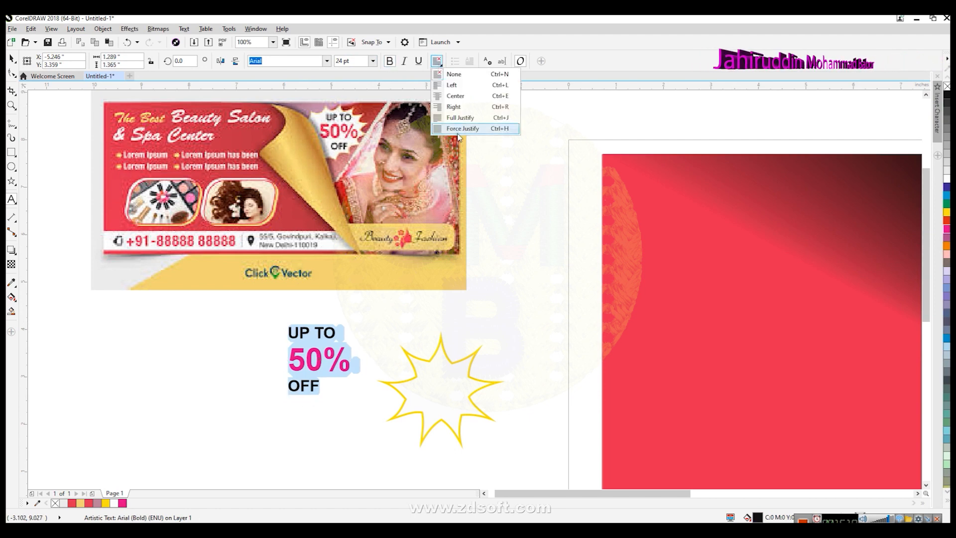
{"action": "left_click", "coordinate": [451, 96]}
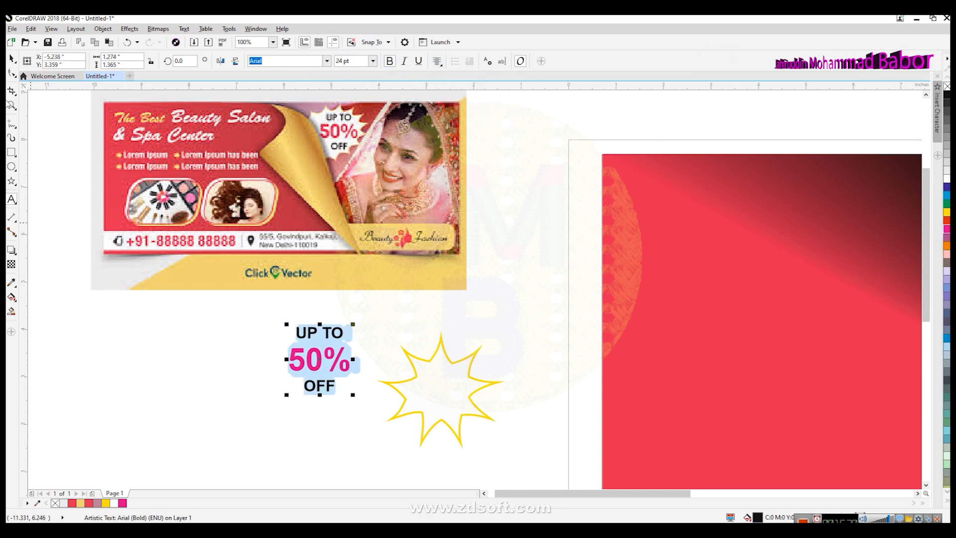
Turn the offer text into a group, place it inside the starburst and scale it down to about 76%.
{"action": "left_click", "coordinate": [10, 59]}
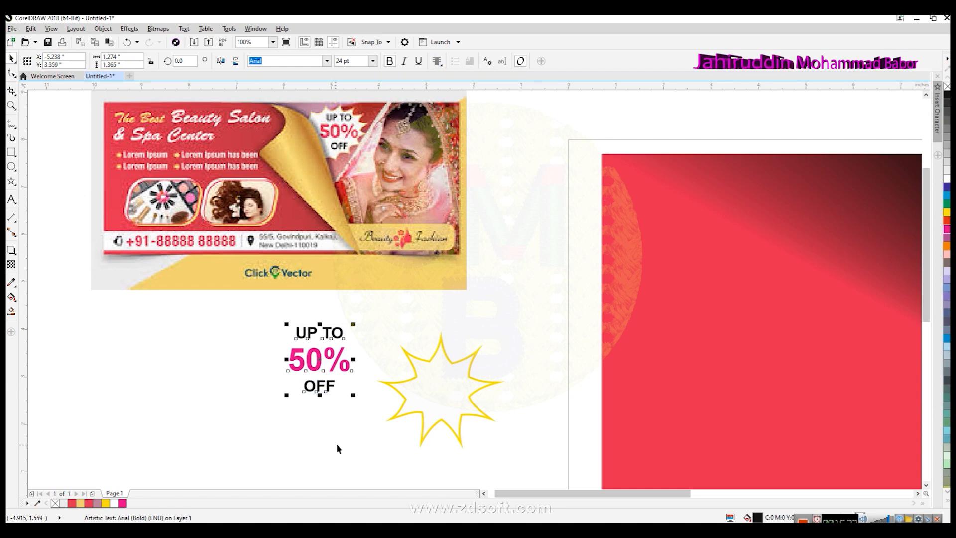
{"action": "key", "text": "ctrl+g"}
{"action": "left_click_drag", "start_coordinate": [325, 368], "coordinate": [445, 394]}
{"action": "scroll", "coordinate": [474, 417], "scroll_direction": "up", "scroll_amount": 2}
{"action": "left_click_drag", "start_coordinate": [472, 423], "coordinate": [457, 413]}
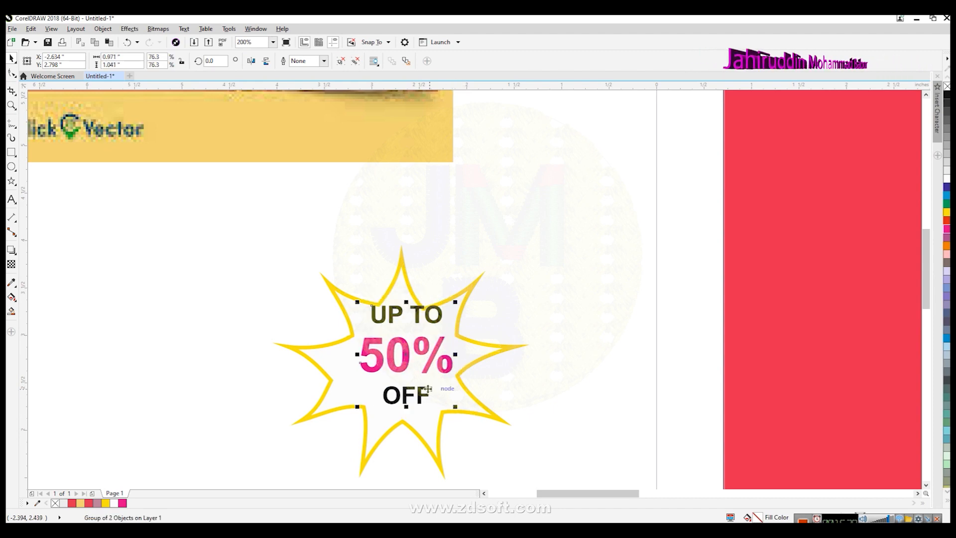
Tilt the offer text slightly counter-clockwise and recentre the starburst around it.
{"action": "left_click_drag", "start_coordinate": [459, 411], "coordinate": [495, 402]}
{"action": "left_click", "coordinate": [487, 412]}
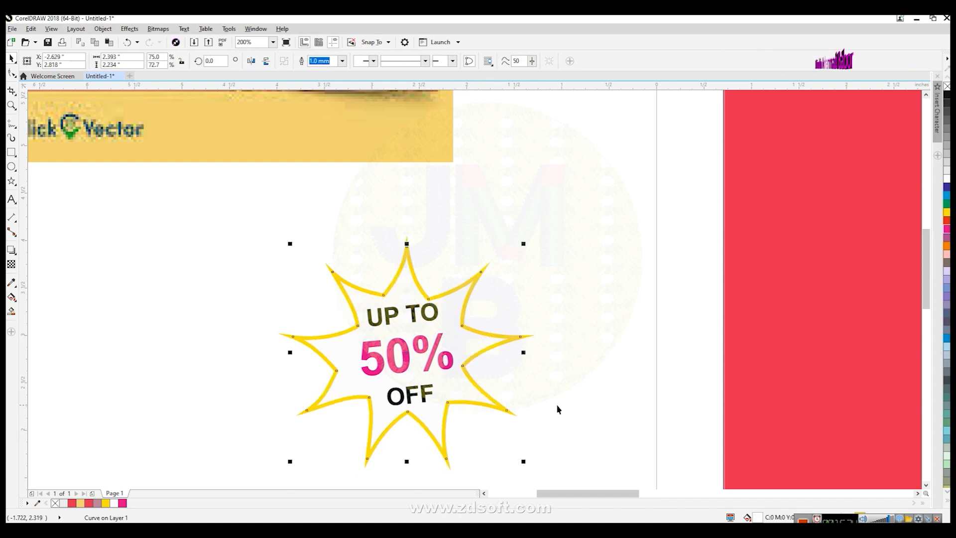
{"action": "left_click", "coordinate": [574, 411]}
Add a black Multiply drop shadow around the starburst with opacity 50 and feathering 15.
{"action": "scroll", "coordinate": [575, 410], "scroll_direction": "down", "scroll_amount": 2}
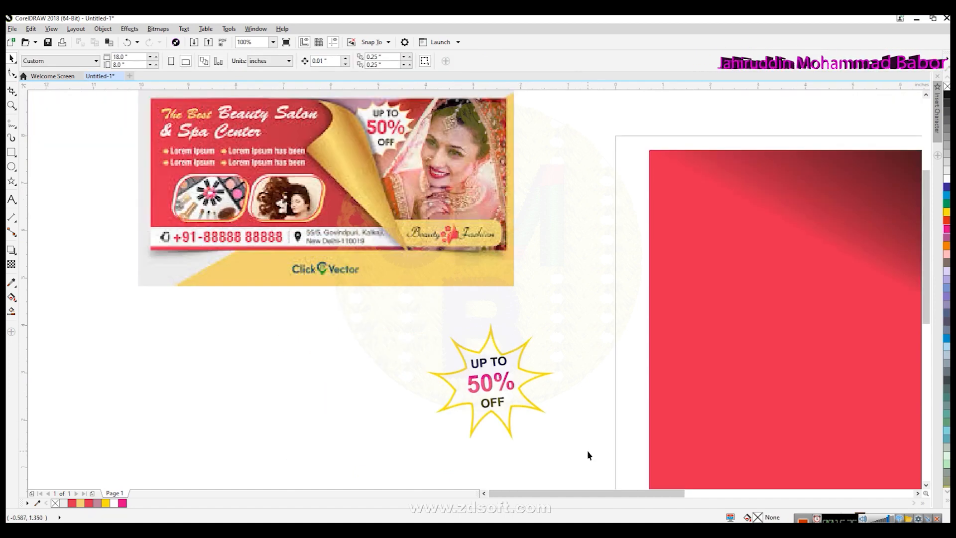
{"action": "scroll", "coordinate": [587, 455], "scroll_direction": "down", "scroll_amount": 1}
{"action": "scroll", "coordinate": [427, 440], "scroll_direction": "down", "scroll_amount": 1}
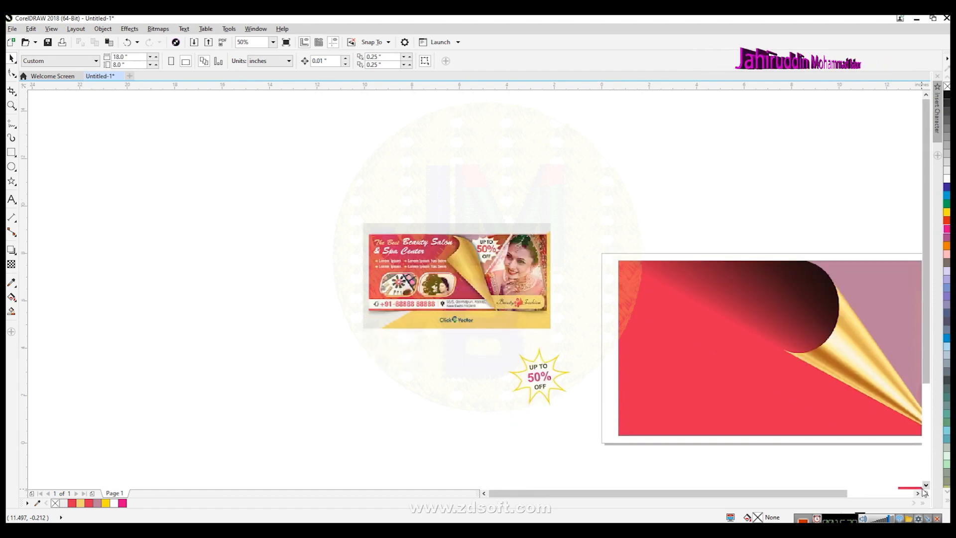
{"action": "scroll", "coordinate": [427, 440], "scroll_direction": "right", "scroll_amount": 2}
{"action": "left_click", "coordinate": [459, 407]}
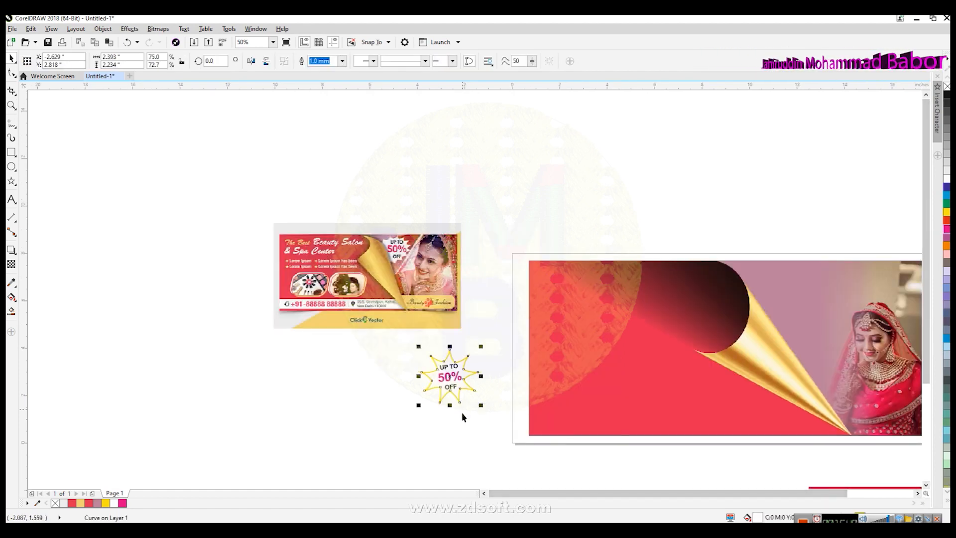
{"action": "left_click", "coordinate": [13, 251]}
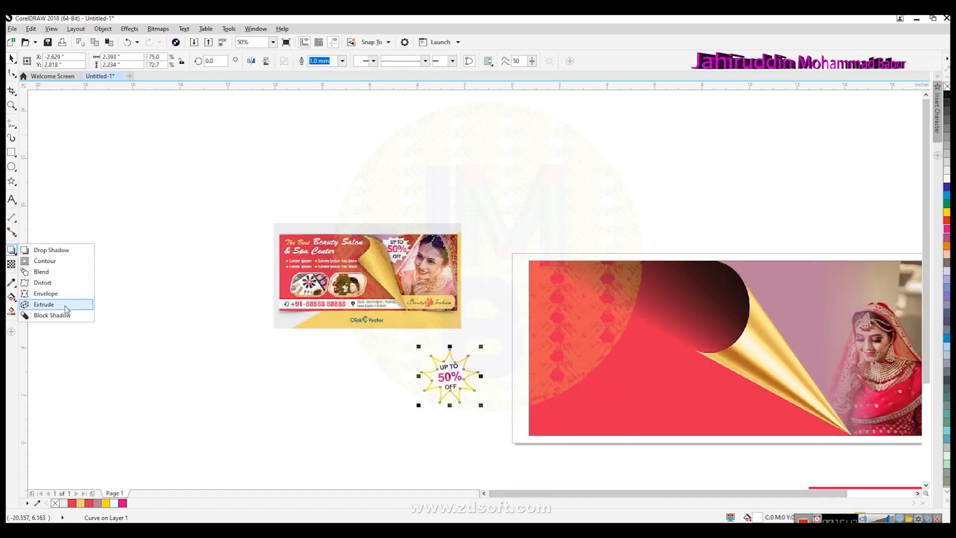
{"action": "left_click", "coordinate": [50, 249]}
{"action": "scroll", "coordinate": [439, 376], "scroll_direction": "up", "scroll_amount": 1}
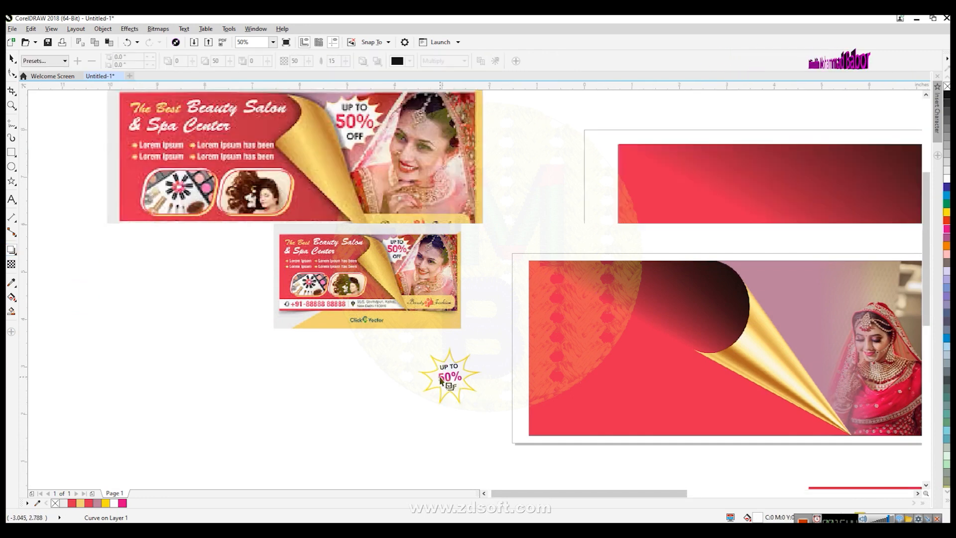
{"action": "left_click_drag", "start_coordinate": [459, 375], "coordinate": [517, 421]}
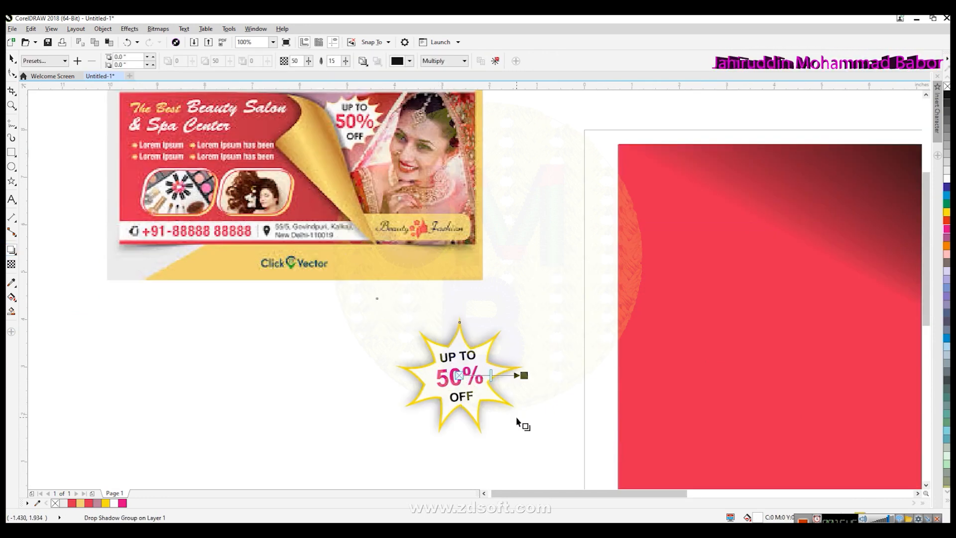
Raise the starburst shadow's opacity to 76 and group the starburst, its shadow and the offer text.
{"action": "scroll", "coordinate": [521, 392], "scroll_direction": "up", "scroll_amount": 1}
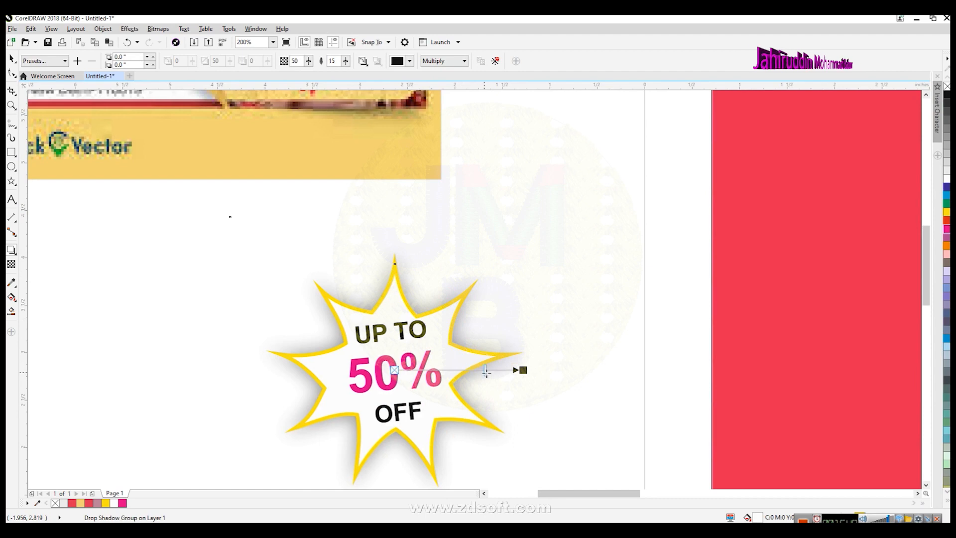
{"action": "scroll", "coordinate": [523, 423], "scroll_direction": "down", "scroll_amount": 2}
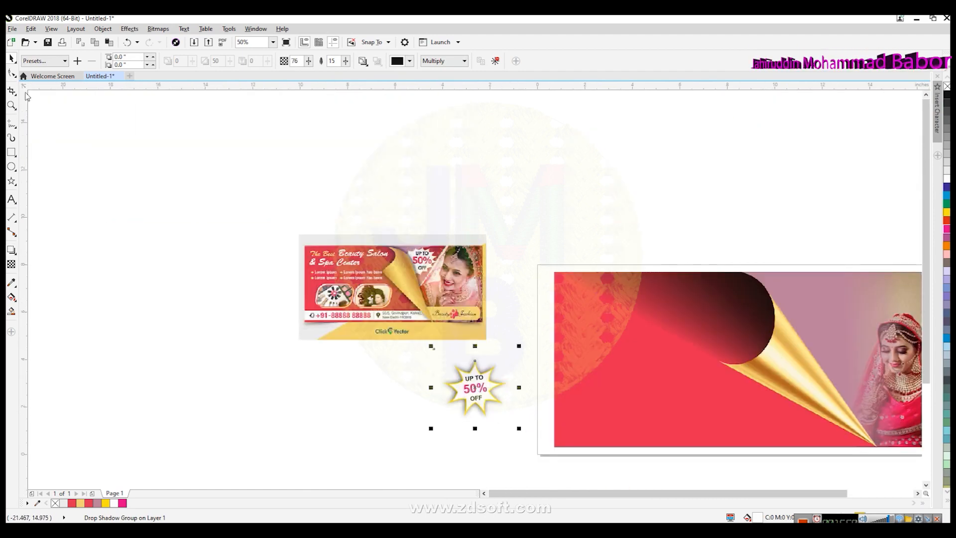
{"action": "left_click", "coordinate": [11, 58]}
{"action": "left_click", "coordinate": [530, 398]}
{"action": "left_click", "coordinate": [464, 388]}
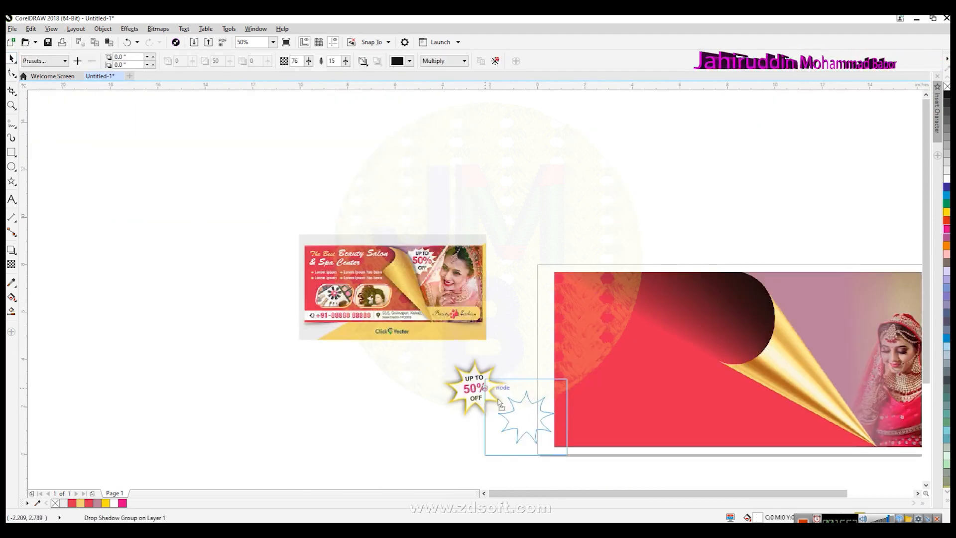
{"action": "left_click", "coordinate": [423, 366]}
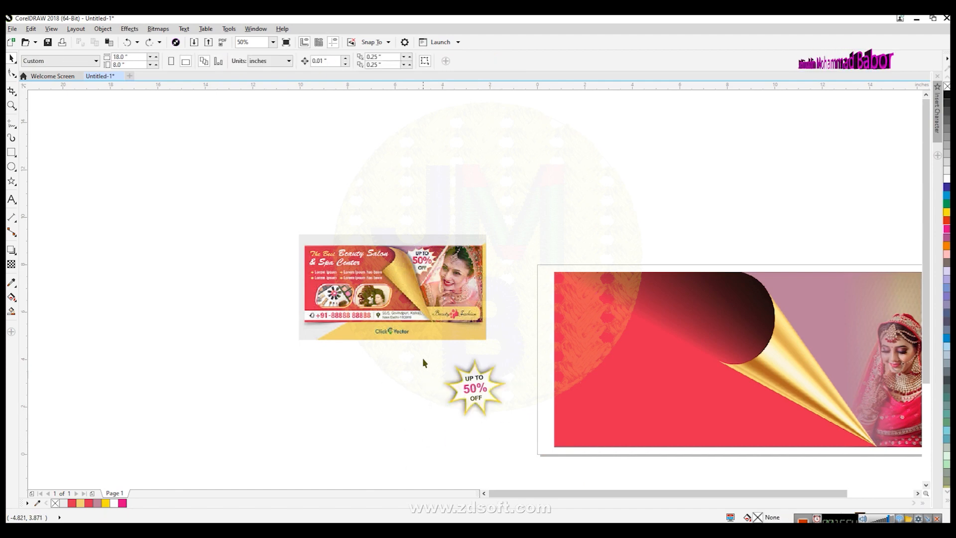
{"action": "left_click_drag", "start_coordinate": [483, 410], "coordinate": [522, 440]}
{"action": "key", "text": "ctrl+g"}
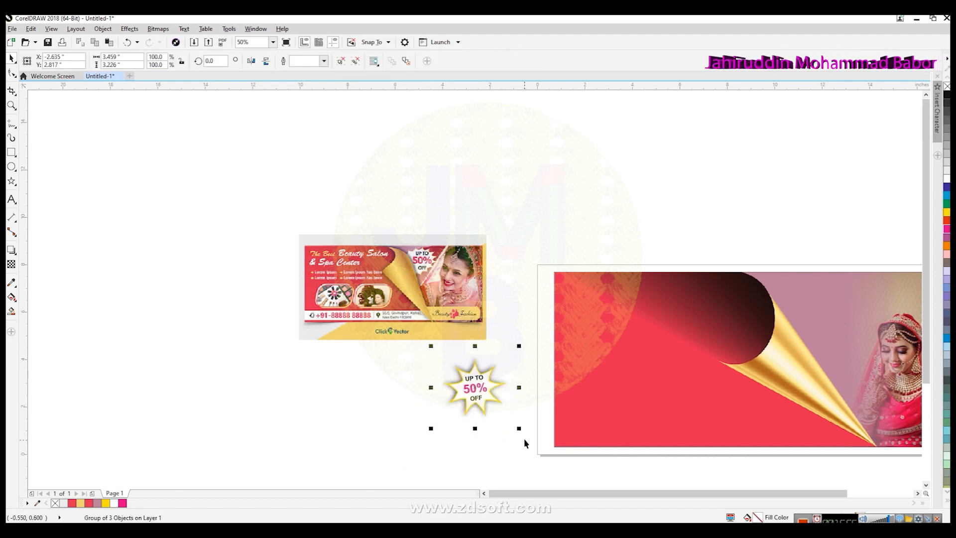
Move the badge onto the banner's mauve area between the gold curl and the bride, and enlarge it slightly.
{"action": "left_click_drag", "start_coordinate": [482, 402], "coordinate": [841, 332]}
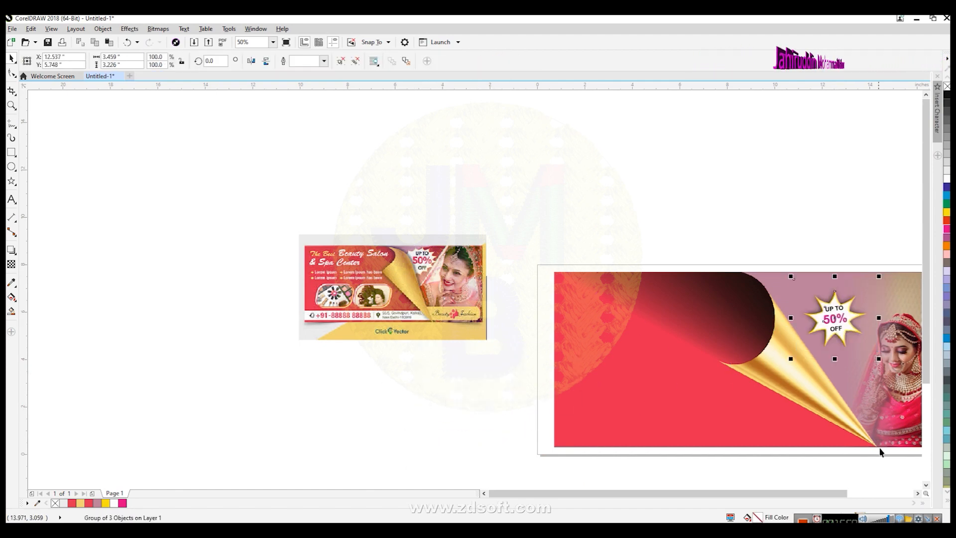
{"action": "left_click", "coordinate": [918, 493]}
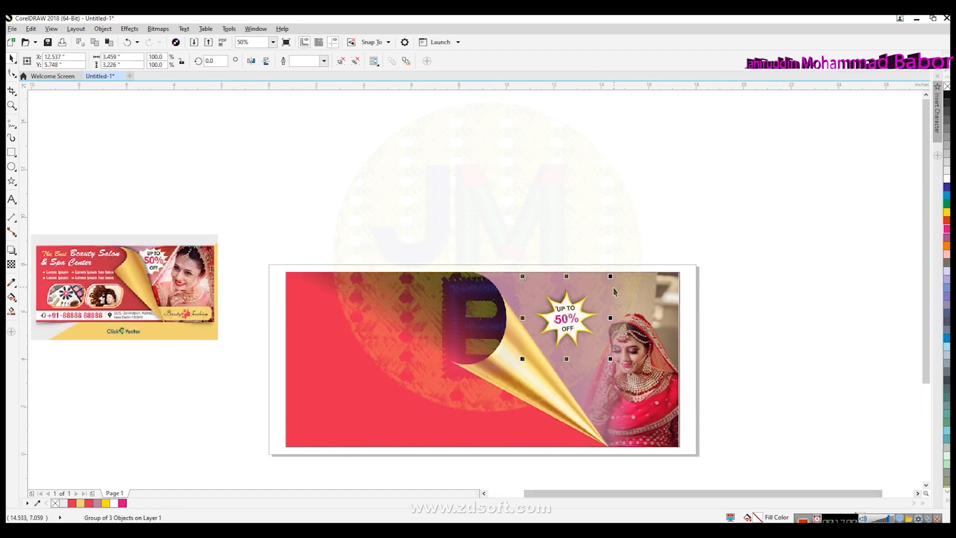
{"action": "scroll", "coordinate": [614, 292], "scroll_direction": "up", "scroll_amount": 1}
{"action": "left_click_drag", "start_coordinate": [606, 269], "coordinate": [650, 236]}
{"action": "left_click_drag", "start_coordinate": [547, 353], "coordinate": [557, 356]}
{"action": "left_click_drag", "start_coordinate": [648, 454], "coordinate": [632, 442]}
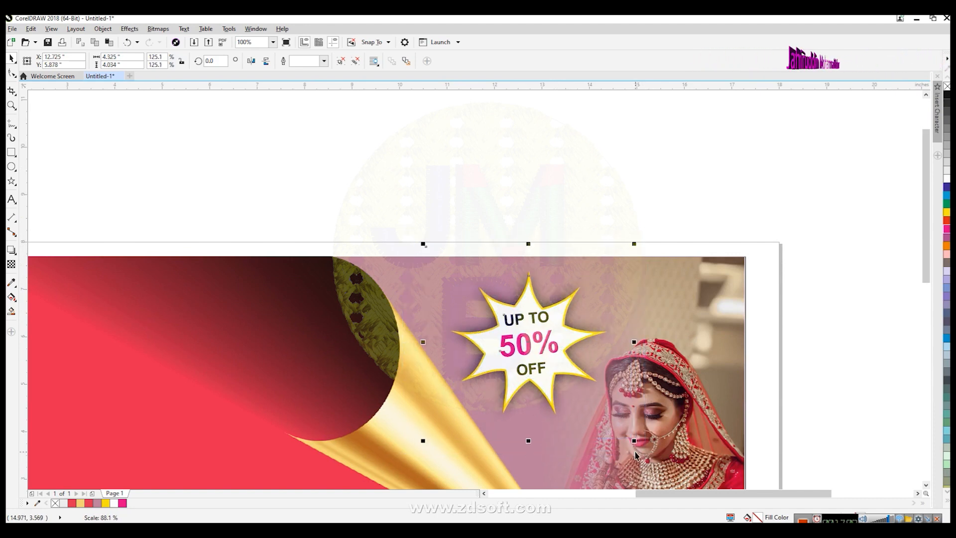
{"action": "left_click_drag", "start_coordinate": [549, 367], "coordinate": [532, 360]}
{"action": "left_click", "coordinate": [789, 353]}
{"action": "scroll", "coordinate": [756, 418], "scroll_direction": "down", "scroll_amount": 2}
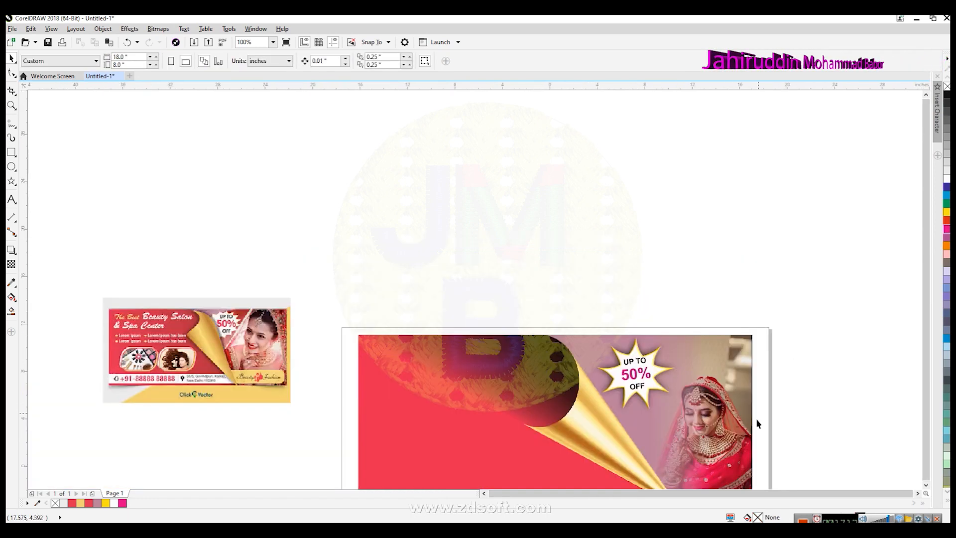
Shift the badge slightly left, a little farther from the bride and closer to the gold curl.
{"action": "scroll", "coordinate": [722, 411], "scroll_direction": "up", "scroll_amount": 3}
{"action": "scroll", "coordinate": [609, 295], "scroll_direction": "up", "scroll_amount": 1}
{"action": "left_click_drag", "start_coordinate": [622, 328], "coordinate": [597, 325]}
{"action": "key", "text": "Escape"}
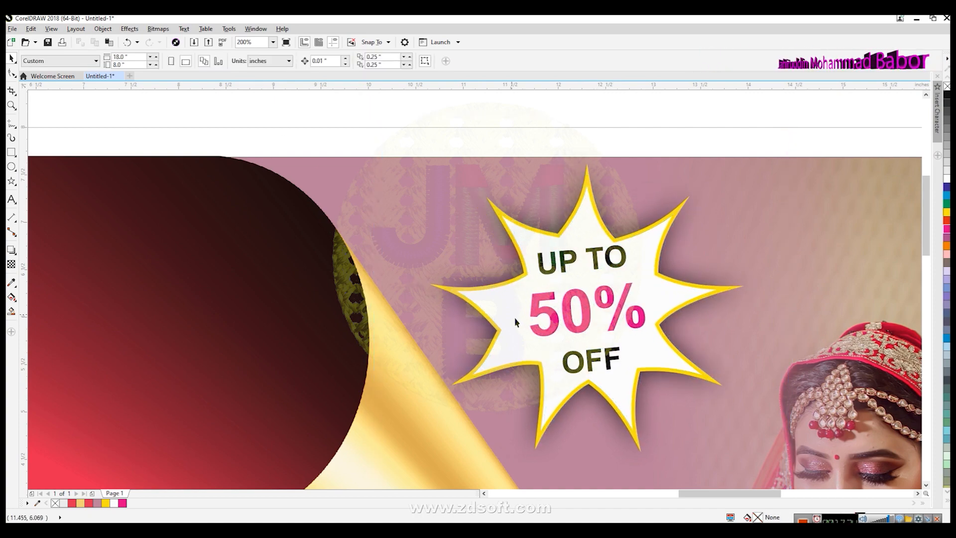
{"action": "scroll", "coordinate": [508, 314], "scroll_direction": "down", "scroll_amount": 2}
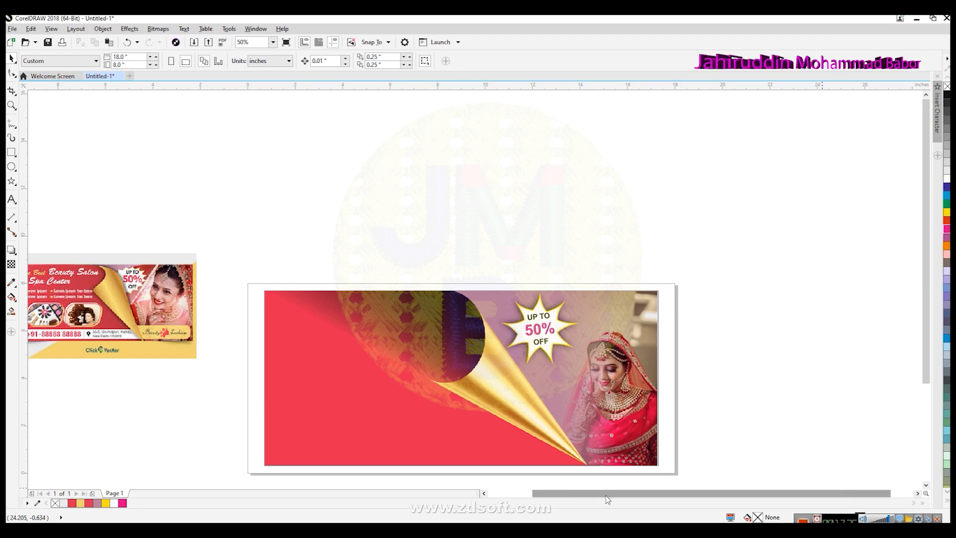
Draw a rectangle about 4.79 by 0.99 inches in the empty area below the reference banner.
{"action": "left_click", "coordinate": [484, 494]}
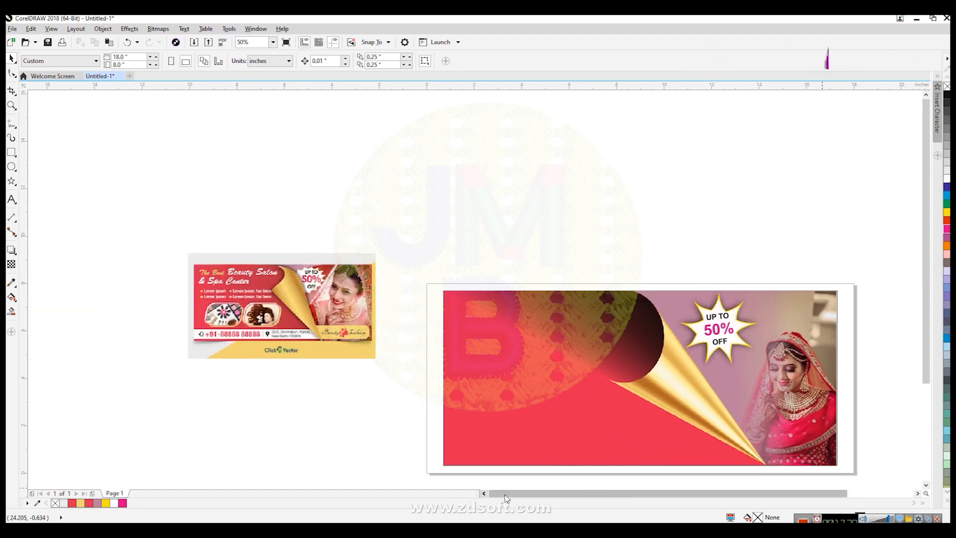
{"action": "left_click", "coordinate": [926, 484]}
{"action": "scroll", "coordinate": [346, 281], "scroll_direction": "up", "scroll_amount": 2}
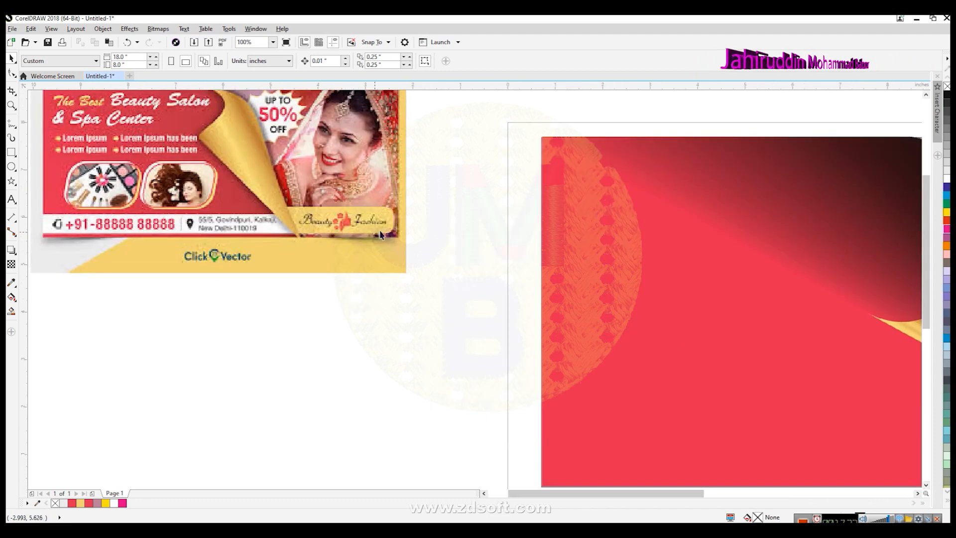
{"action": "left_click", "coordinate": [11, 154]}
{"action": "left_click", "coordinate": [52, 155]}
{"action": "left_click_drag", "start_coordinate": [204, 319], "coordinate": [431, 366]}
Round all four rectangle corners to a radius of about 0.292 inches and convert the shape to curves.
{"action": "left_click", "coordinate": [11, 74]}
{"action": "left_click_drag", "start_coordinate": [432, 321], "coordinate": [417, 319]}
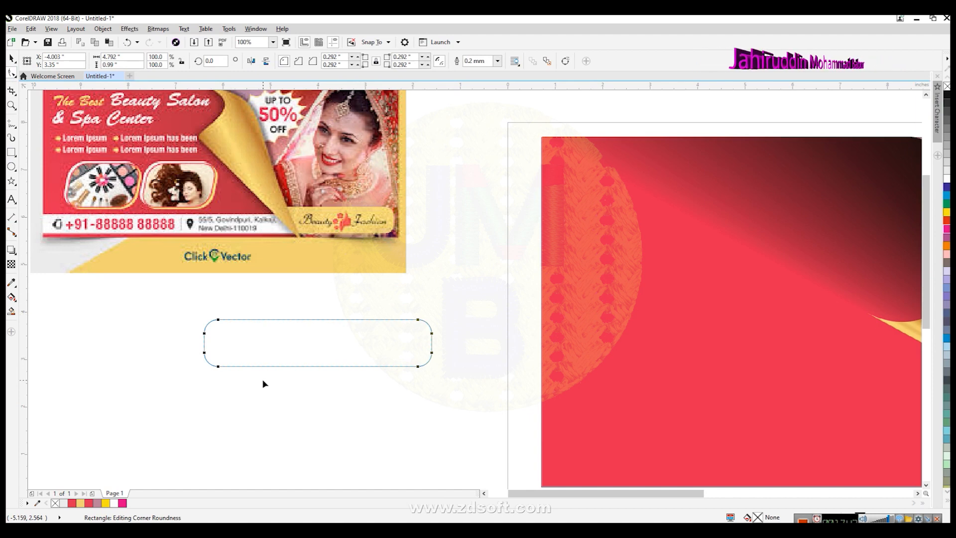
{"action": "key", "text": "ctrl+q"}
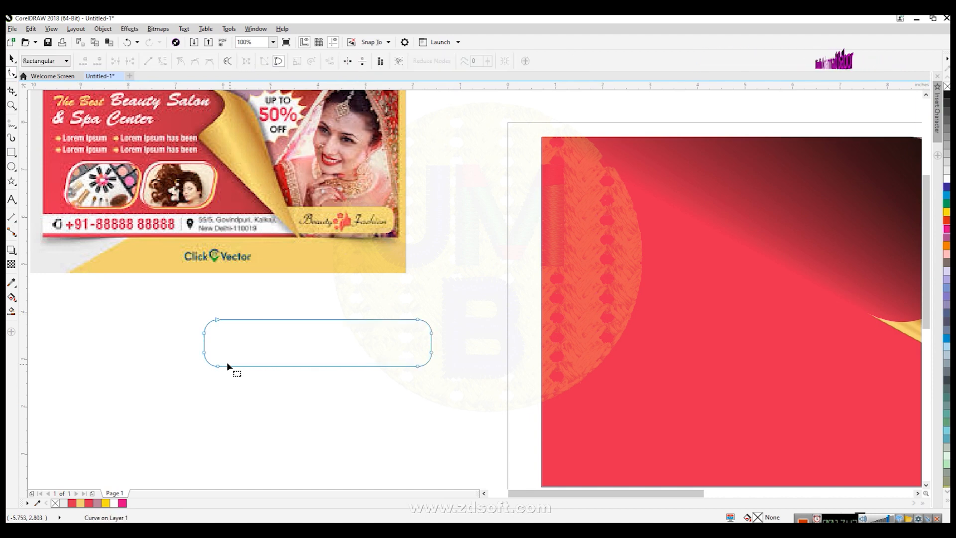
Fill the rounded bar with gold sampled from the reference, without outline, and place it over the lower part of the bride's photo.
{"action": "left_click", "coordinate": [11, 282]}
{"action": "left_click", "coordinate": [326, 239]}
{"action": "left_click", "coordinate": [277, 345]}
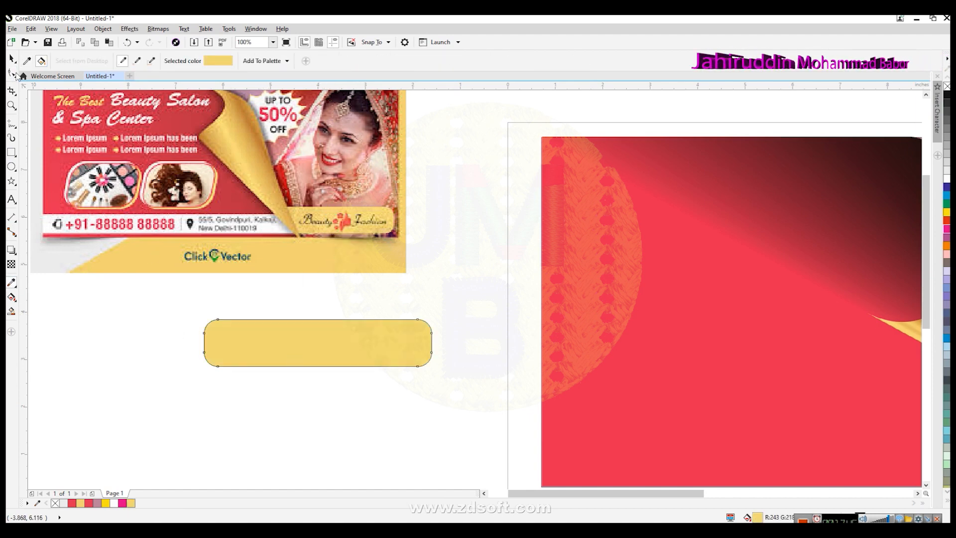
{"action": "left_click", "coordinate": [12, 58]}
{"action": "left_click", "coordinate": [482, 363]}
{"action": "scroll", "coordinate": [429, 424], "scroll_direction": "down", "scroll_amount": 2}
{"action": "left_click_drag", "start_coordinate": [407, 393], "coordinate": [848, 440]}
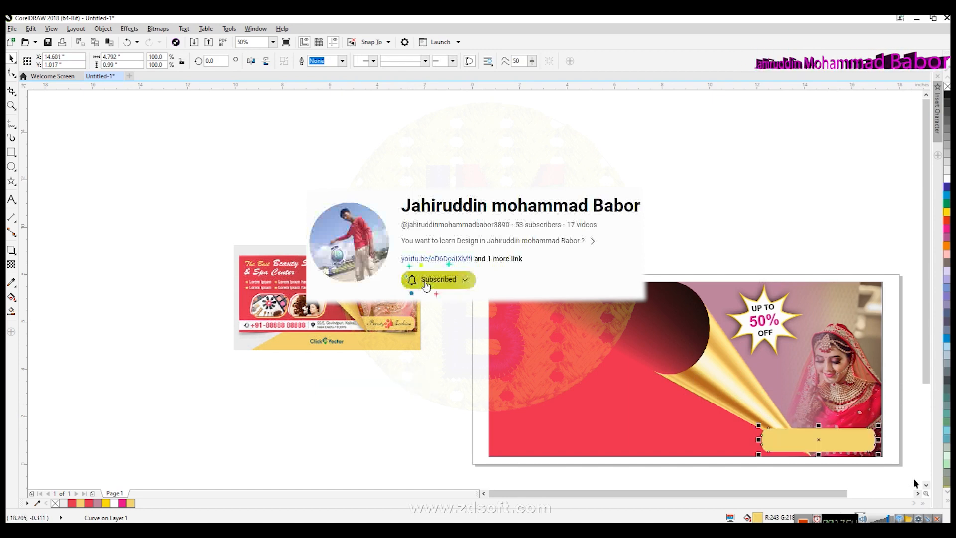
Apply a linear transparency to the gold bar, fading it leftwards, and extend the gradient beyond both ends of the bar.
{"action": "scroll", "coordinate": [921, 490], "scroll_direction": "right", "scroll_amount": 5}
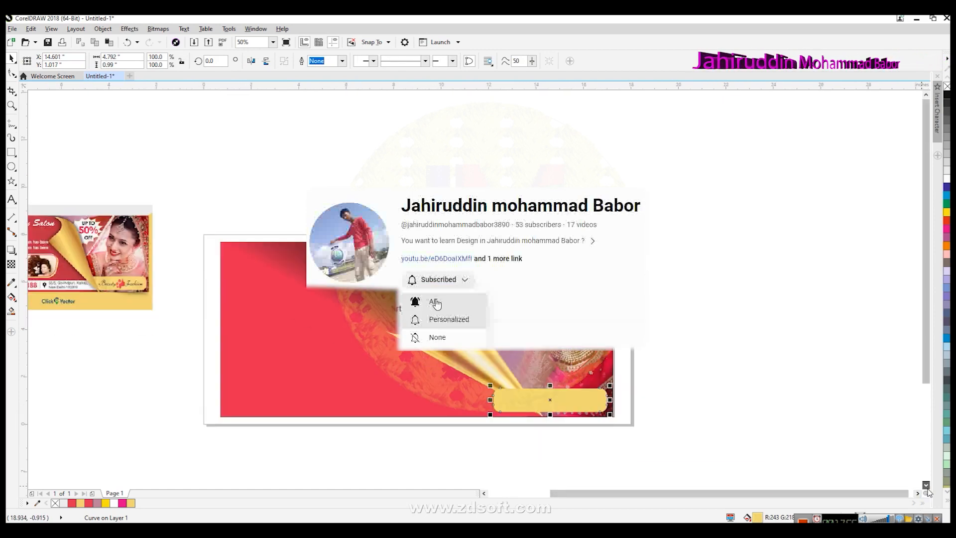
{"action": "scroll", "coordinate": [627, 333], "scroll_direction": "up", "scroll_amount": 2}
{"action": "left_click", "coordinate": [11, 264]}
{"action": "left_click_drag", "start_coordinate": [570, 316], "coordinate": [408, 315]}
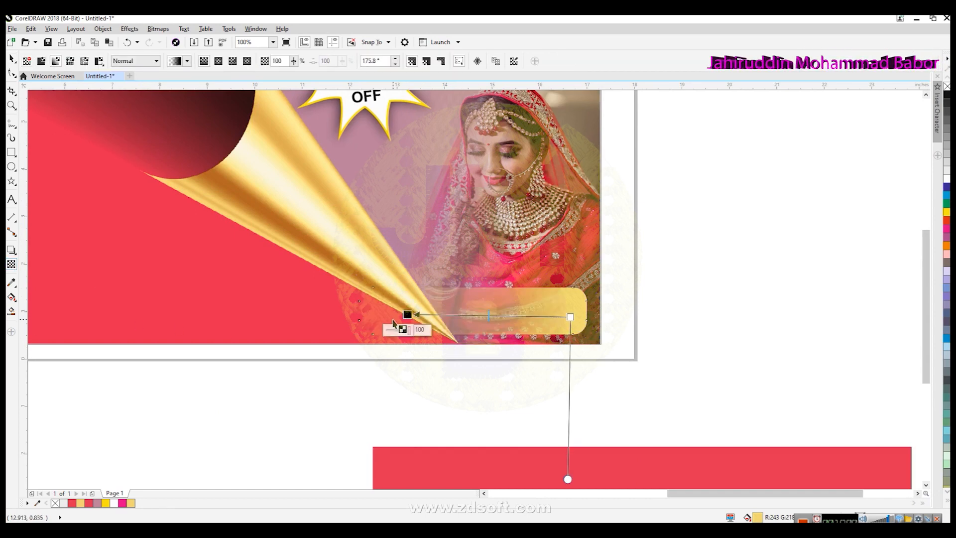
{"action": "scroll", "coordinate": [422, 321], "scroll_direction": "down", "scroll_amount": 4}
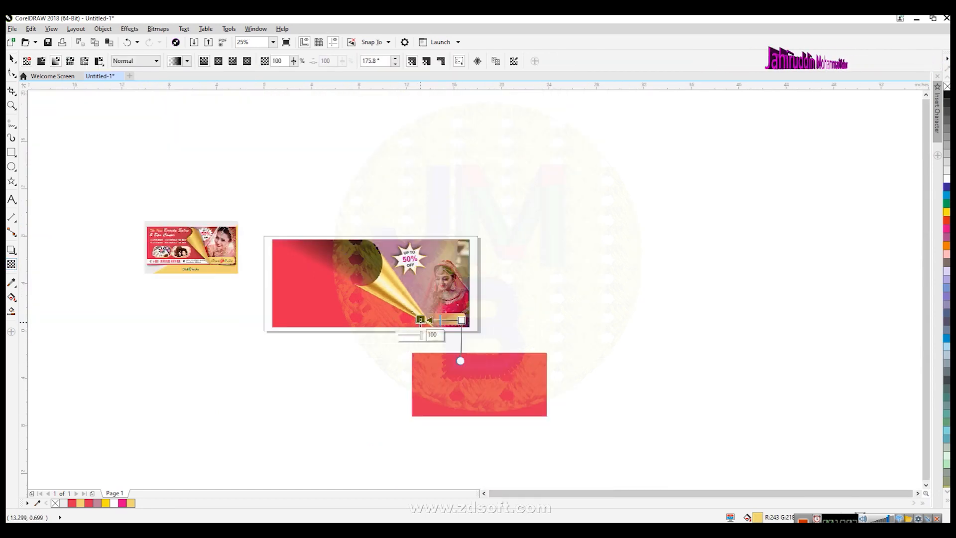
{"action": "scroll", "coordinate": [422, 321], "scroll_direction": "up", "scroll_amount": 4}
{"action": "left_click_drag", "start_coordinate": [519, 351], "coordinate": [428, 350]}
{"action": "left_click_drag", "start_coordinate": [681, 353], "coordinate": [789, 353]}
{"action": "left_click_drag", "start_coordinate": [646, 353], "coordinate": [604, 354]}
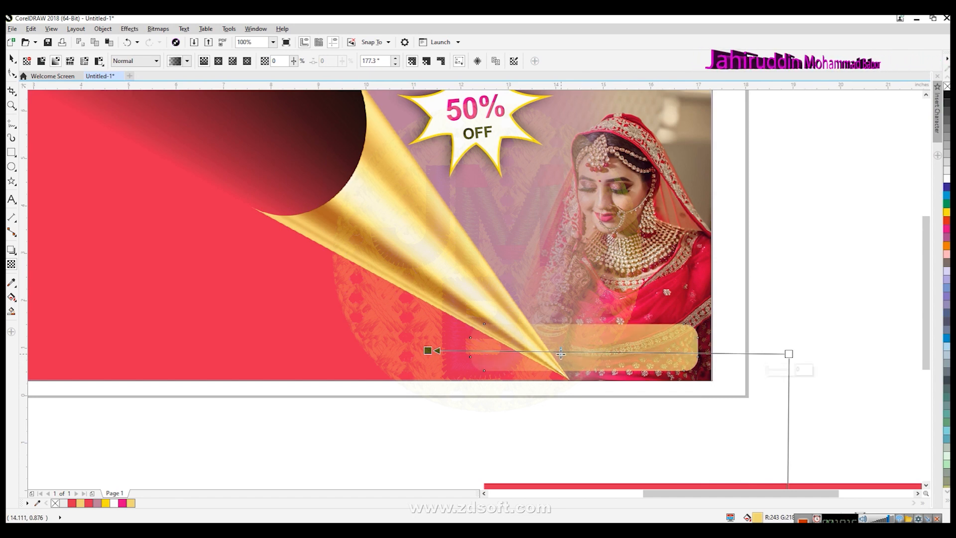
{"action": "key", "text": "space"}
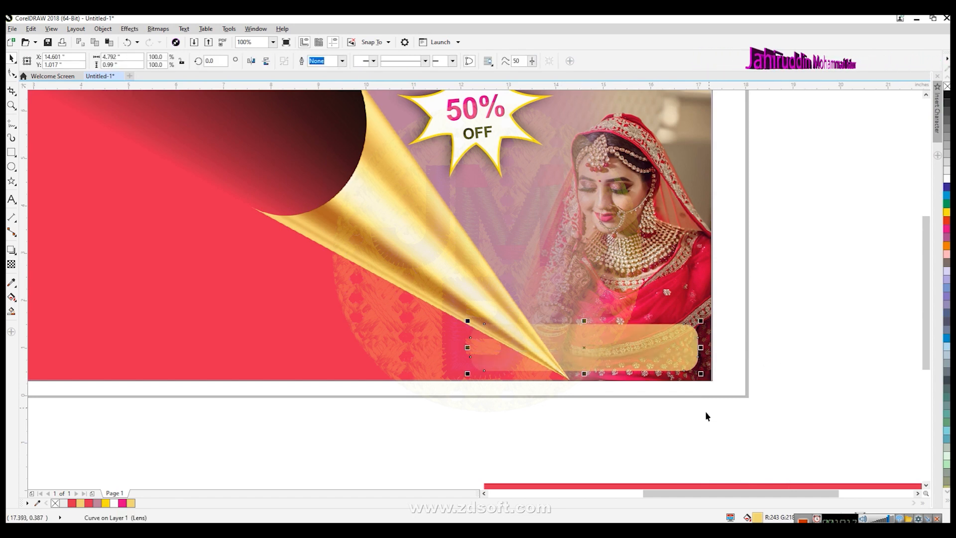
Draw a rectangle about 2.917 by 3.906 inches covering the gold bar's left end up to the curl's tip.
{"action": "left_click", "coordinate": [11, 74]}
{"action": "left_click", "coordinate": [12, 154]}
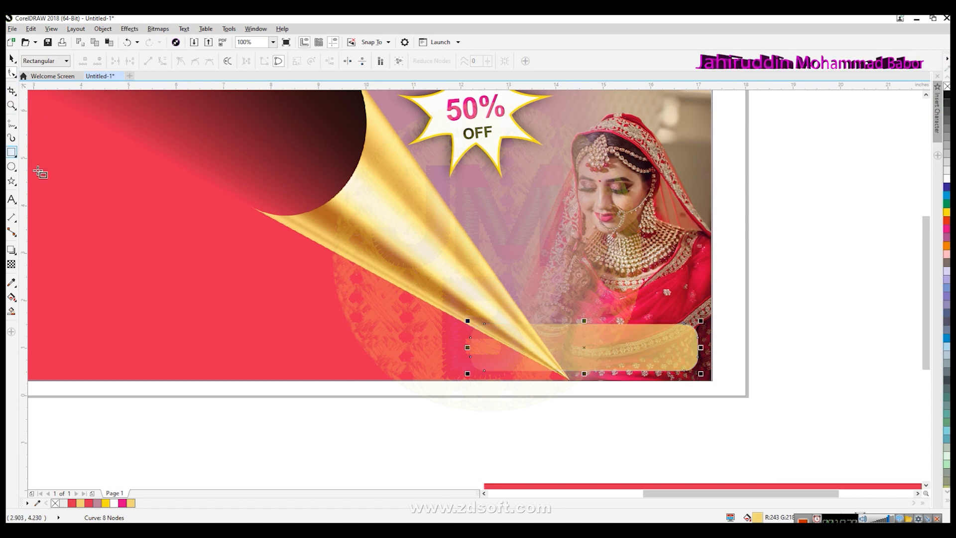
{"action": "left_click_drag", "start_coordinate": [425, 277], "coordinate": [563, 463]}
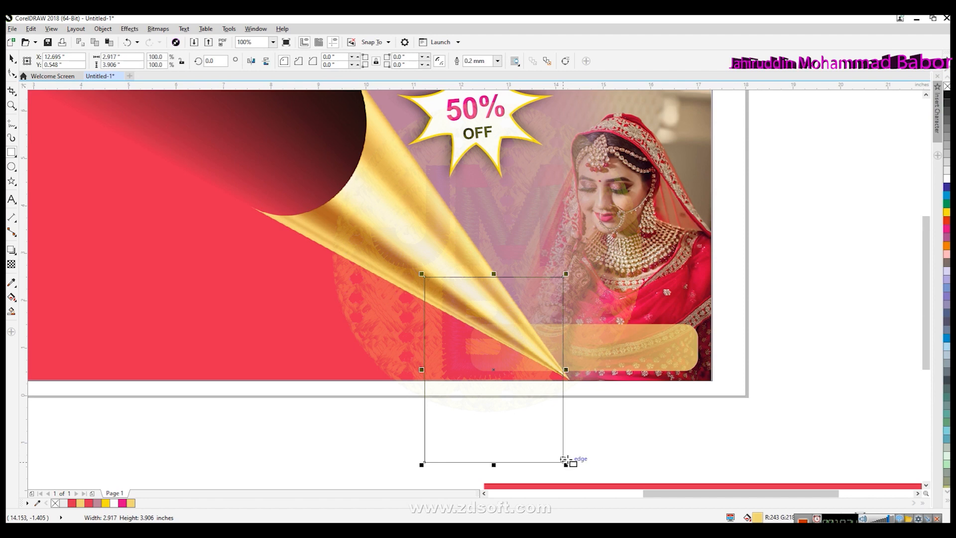
Trim the gold bar's left end with the overlapping rectangle and delete that rectangle.
{"action": "left_click", "coordinate": [11, 59]}
{"action": "left_click", "coordinate": [618, 353], "text": "shift"}
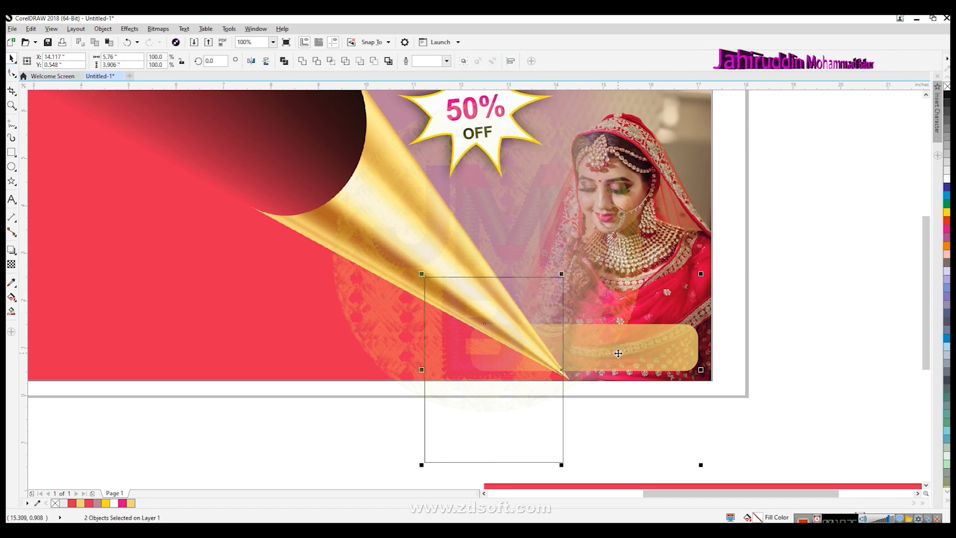
{"action": "left_click", "coordinate": [317, 61]}
{"action": "left_click", "coordinate": [331, 412]}
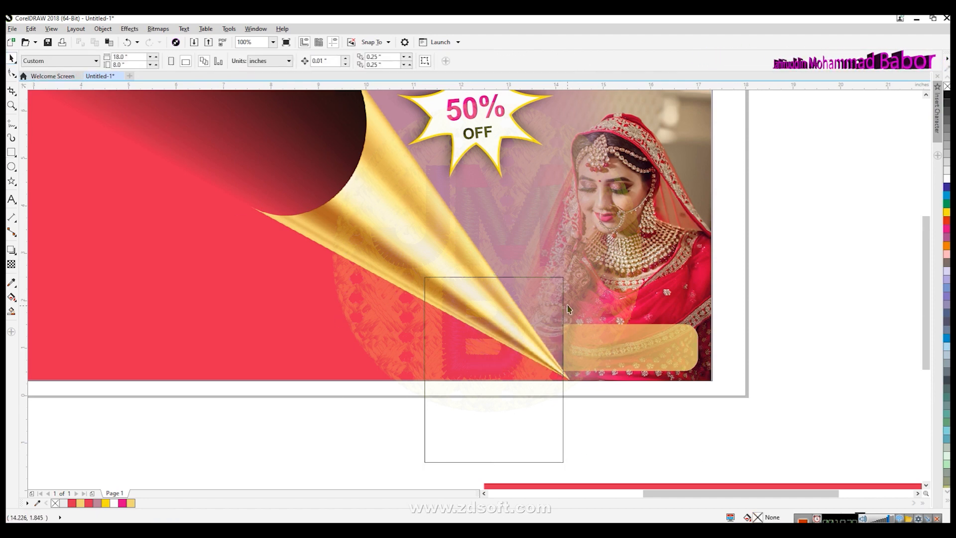
{"action": "left_click", "coordinate": [564, 308]}
{"action": "key", "text": "Delete"}
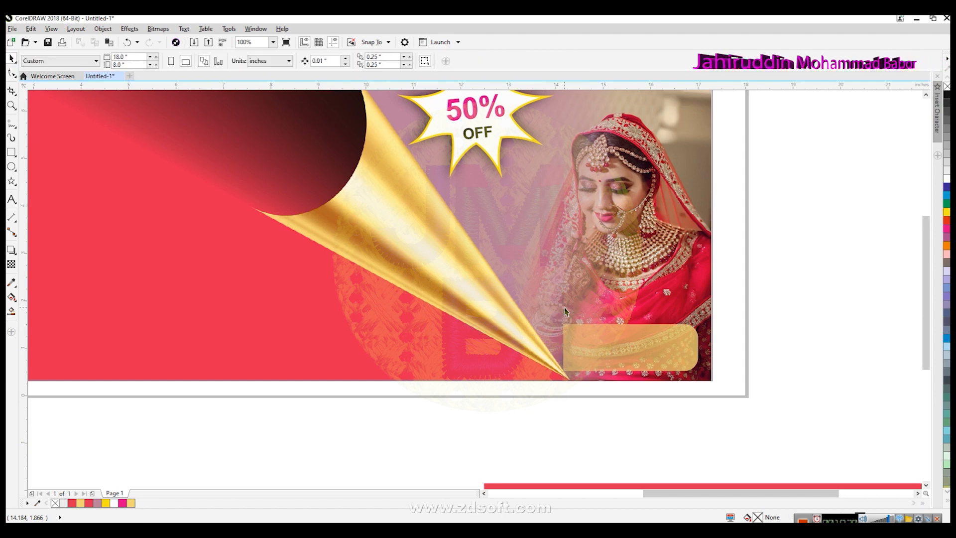
Shift the gold bar's upper-left node leftwards until its slanted end follows the edge of the gold curl.
{"action": "left_click", "coordinate": [583, 331]}
{"action": "scroll", "coordinate": [602, 403], "scroll_direction": "up", "scroll_amount": 1}
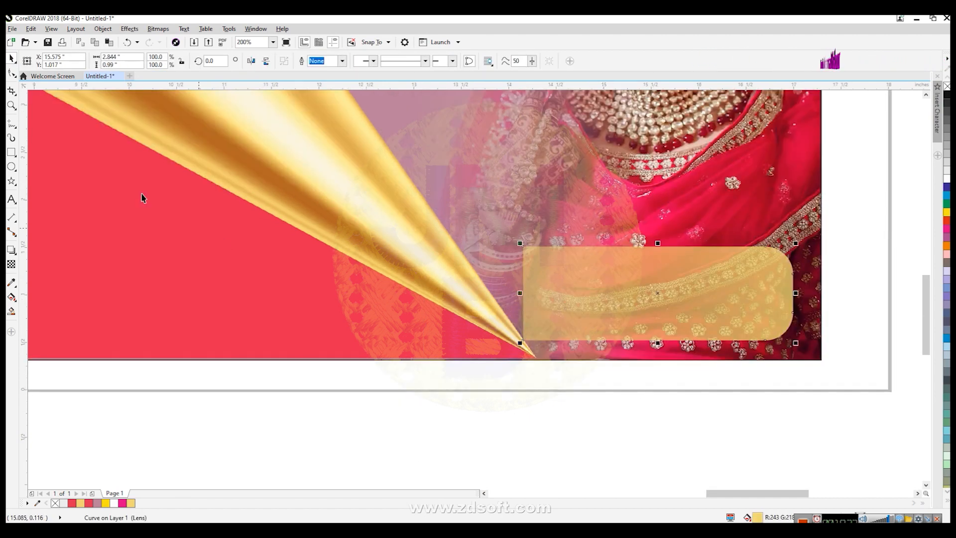
{"action": "left_click", "coordinate": [12, 74]}
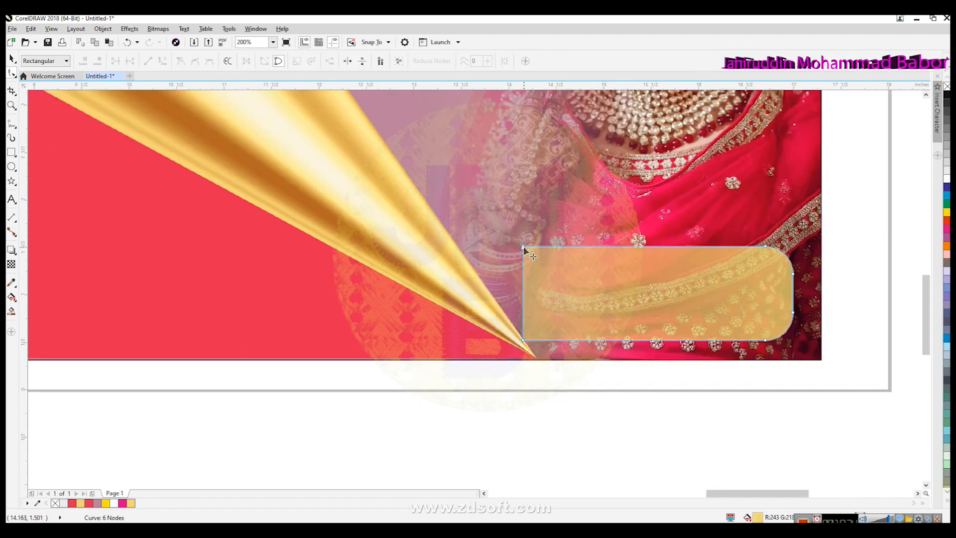
{"action": "left_click_drag", "start_coordinate": [575, 306], "coordinate": [575, 307]}
{"action": "key", "text": "Left"}
{"action": "key", "text": "Left"}
{"action": "key", "text": "Left"}
{"action": "key", "text": "Left"}
{"action": "key", "text": "Left"}
{"action": "key", "text": "Left"}
{"action": "key", "text": "Left"}
{"action": "key", "text": "Left"}
{"action": "key", "text": "Left"}
{"action": "key", "text": "Left"}
{"action": "key", "text": "Left"}
{"action": "key", "text": "Left"}
{"action": "key", "text": "Left"}
{"action": "key", "text": "Left"}
{"action": "key", "text": "Left"}
{"action": "key", "text": "Left"}
{"action": "key", "text": "Left"}
{"action": "key", "text": "Left"}
{"action": "key", "text": "Left"}
{"action": "key", "text": "Left"}
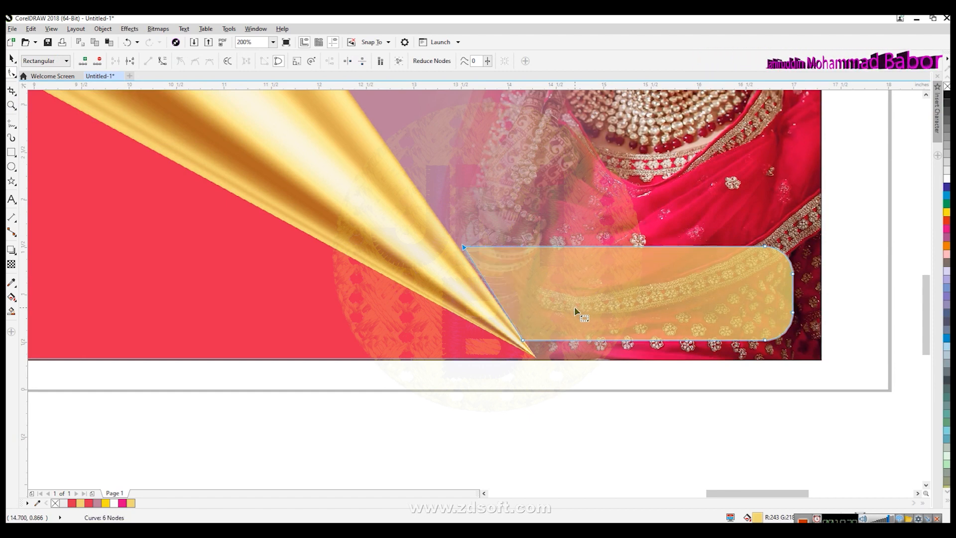
{"action": "key", "text": "Left"}
{"action": "key", "text": "Left"}
{"action": "key", "text": "Left"}
{"action": "key", "text": "Left"}
{"action": "key", "text": "Left"}
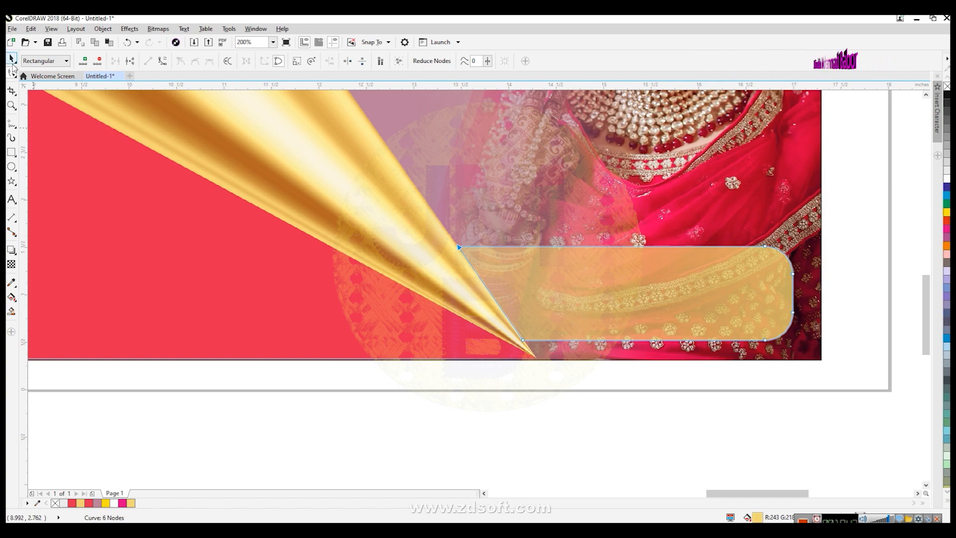
{"action": "left_click", "coordinate": [505, 413]}
{"action": "scroll", "coordinate": [510, 271], "scroll_direction": "up", "scroll_amount": 2}
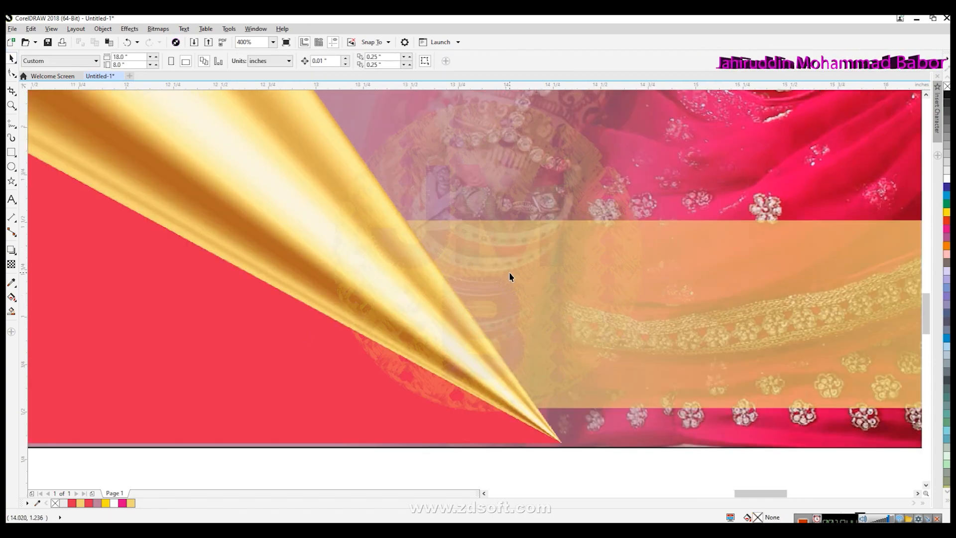
{"action": "scroll", "coordinate": [509, 272], "scroll_direction": "down", "scroll_amount": 3}
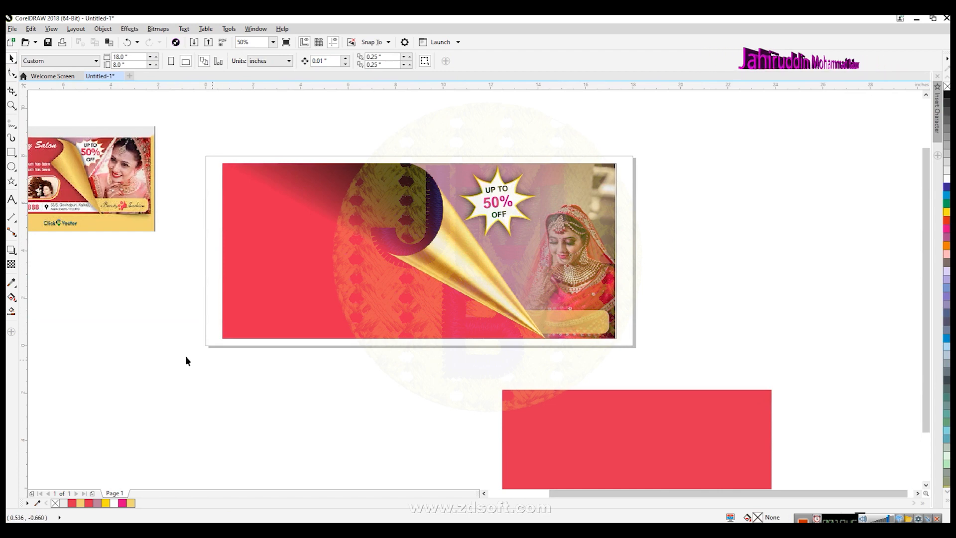
Add the artistic text "Beauty Fashion" on the blank area beside the page, leaving a wide gap between the two words.
{"action": "scroll", "coordinate": [76, 215], "scroll_direction": "up", "scroll_amount": 1}
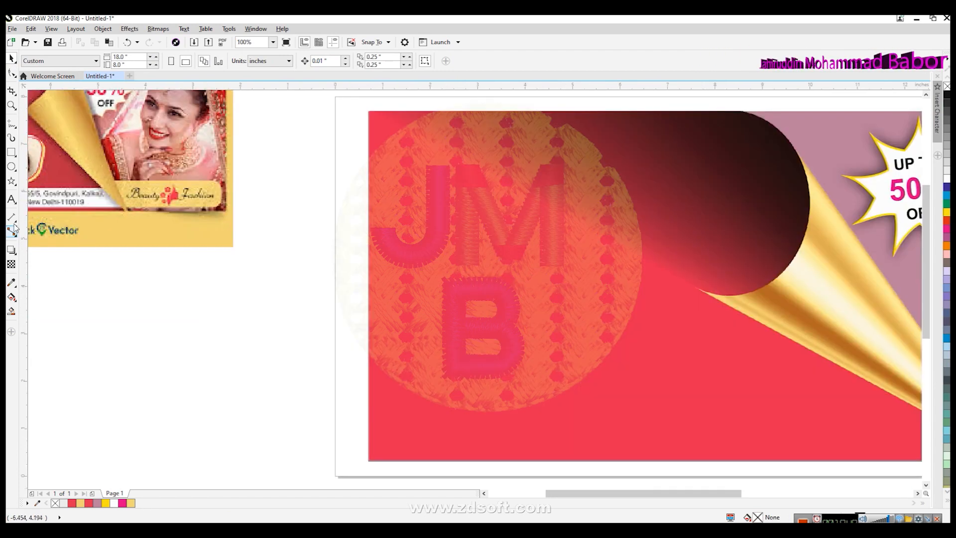
{"action": "left_click", "coordinate": [136, 322]}
{"action": "type", "text": "Beauty"}
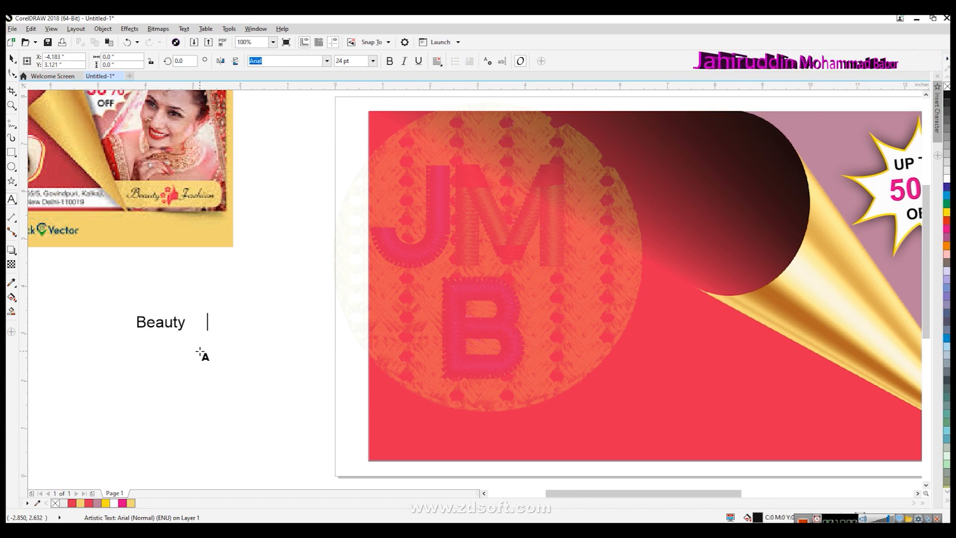
{"action": "type", "text": "fashion"}
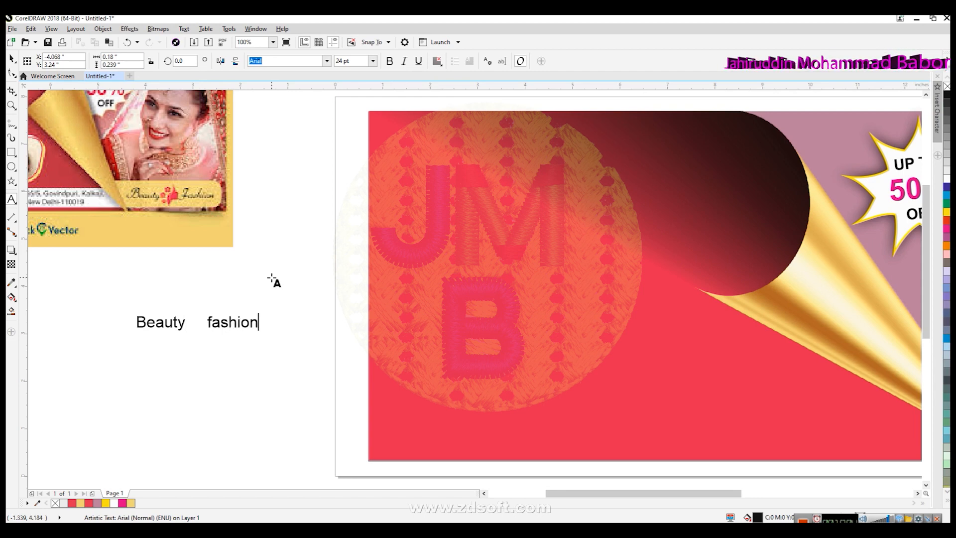
{"action": "key", "text": "Escape"}
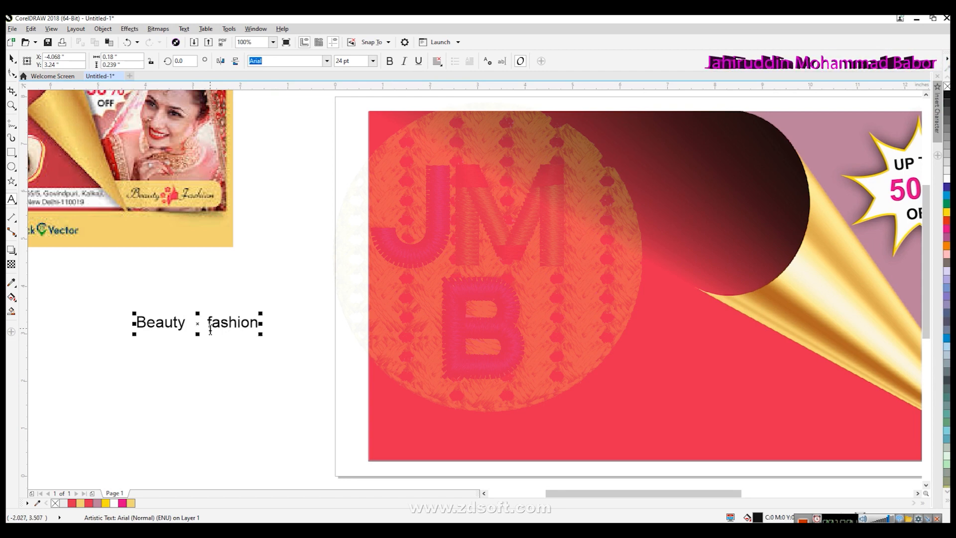
{"action": "left_click_drag", "start_coordinate": [208, 322], "coordinate": [213, 324]}
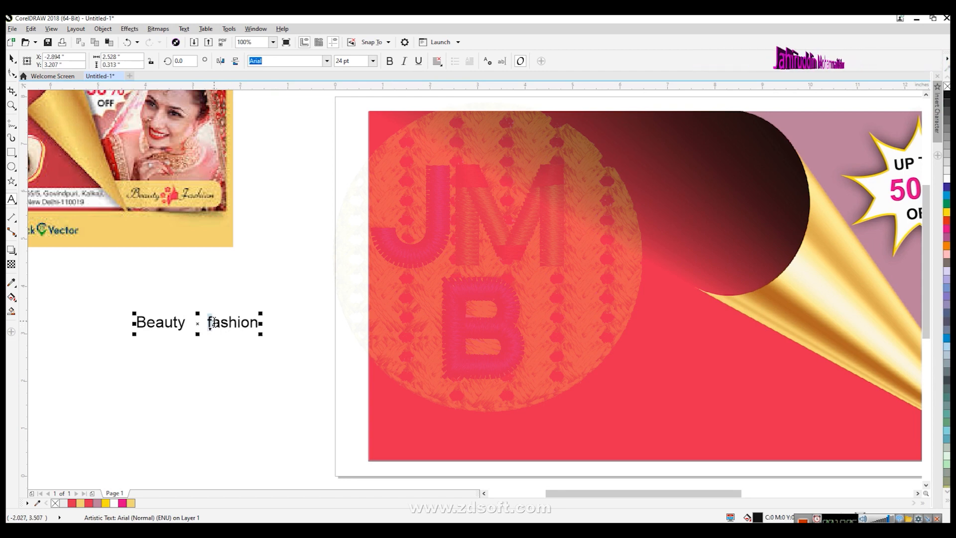
{"action": "type", "text": "F"}
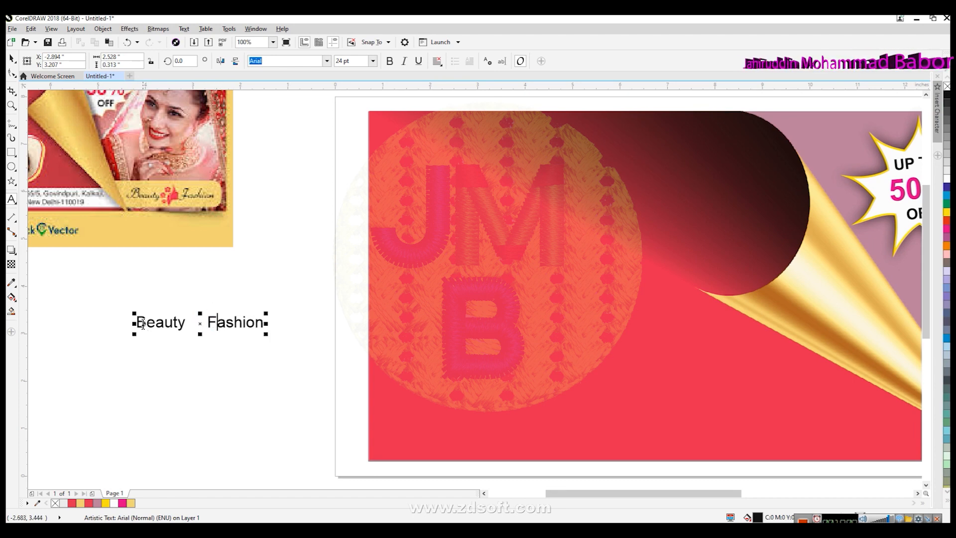
Set the whole "Beauty Fashion" text in the Monallesia Script font.
{"action": "left_click_drag", "start_coordinate": [138, 321], "coordinate": [316, 331]}
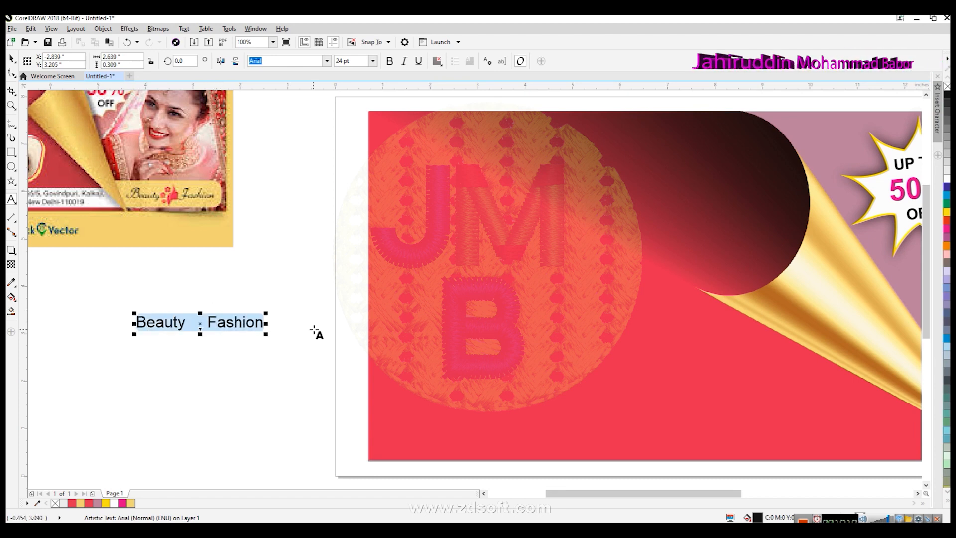
{"action": "left_click", "coordinate": [292, 61]}
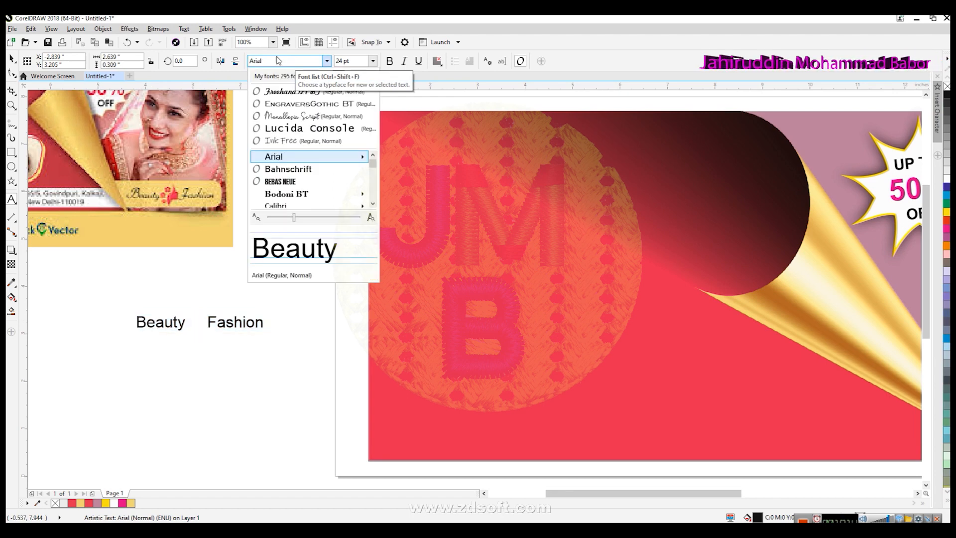
{"action": "left_click", "coordinate": [301, 119]}
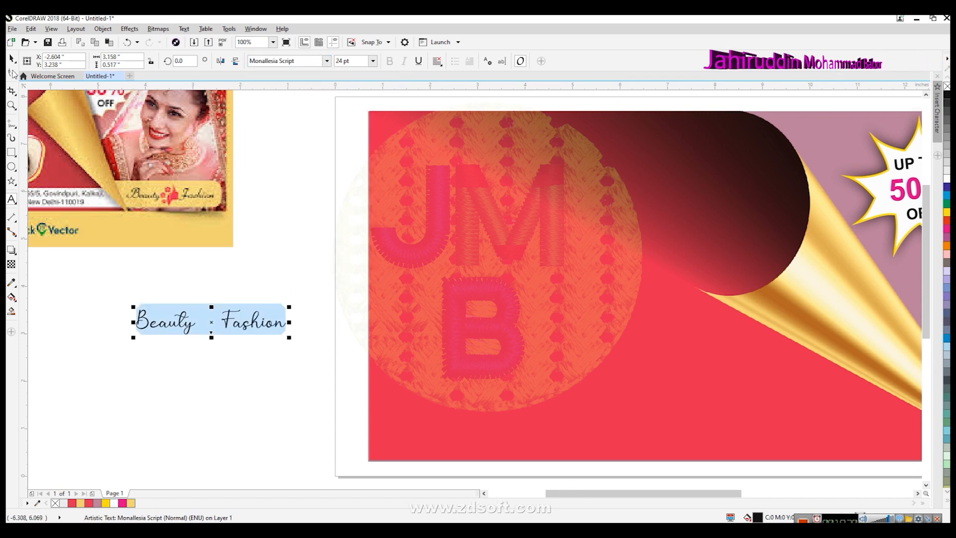
{"action": "left_click", "coordinate": [11, 59]}
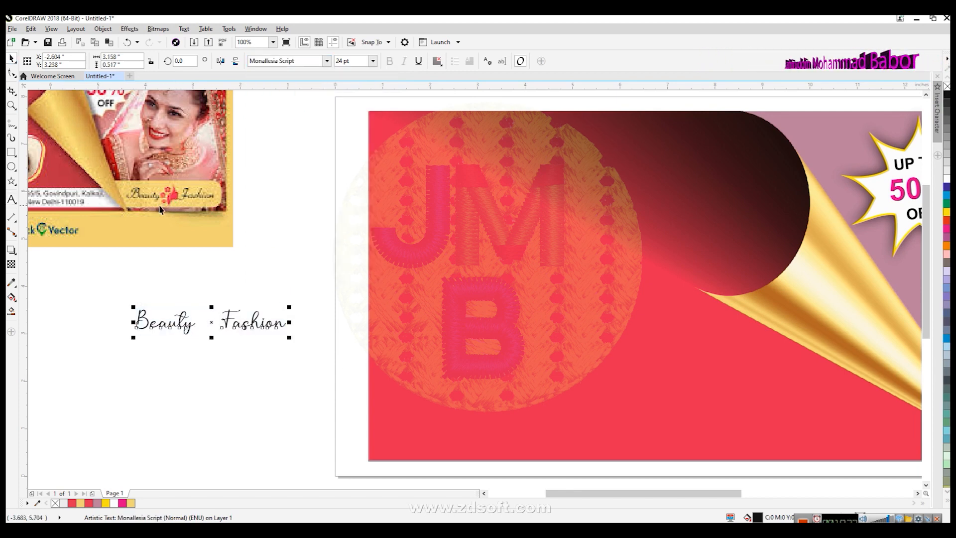
Switch to the Chrome browser and run an image search for "siloute profile face".
{"action": "key", "text": "alt+Tab"}
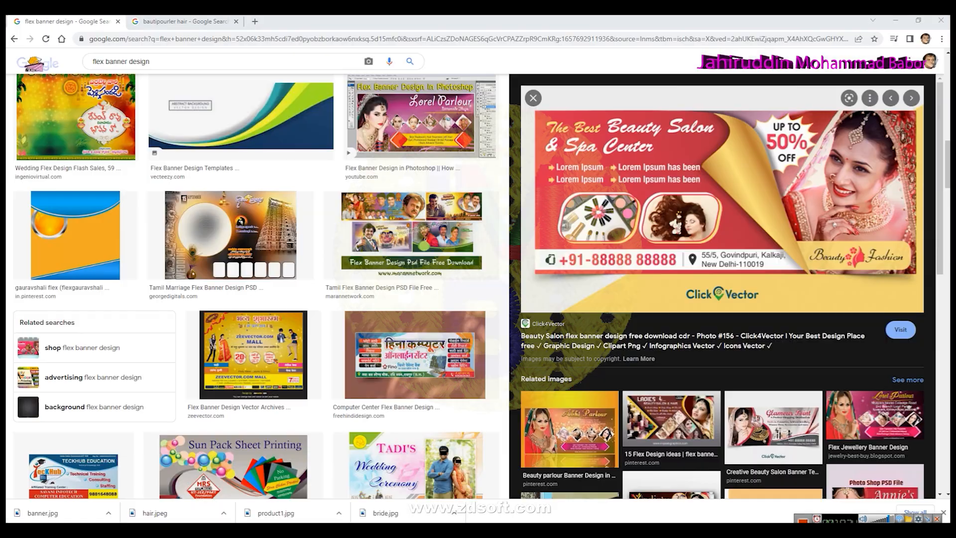
{"action": "left_click_drag", "start_coordinate": [156, 63], "coordinate": [67, 67]}
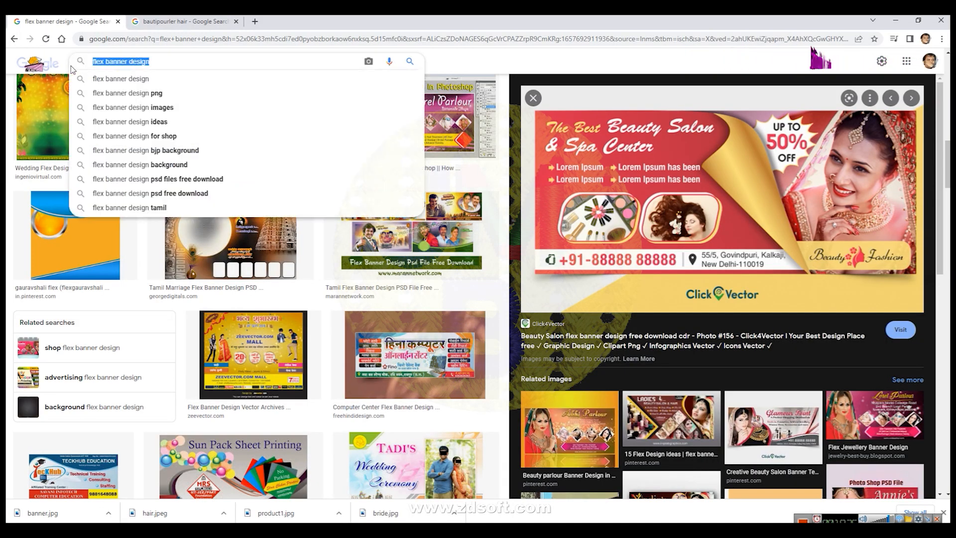
{"action": "type", "text": "silo"}
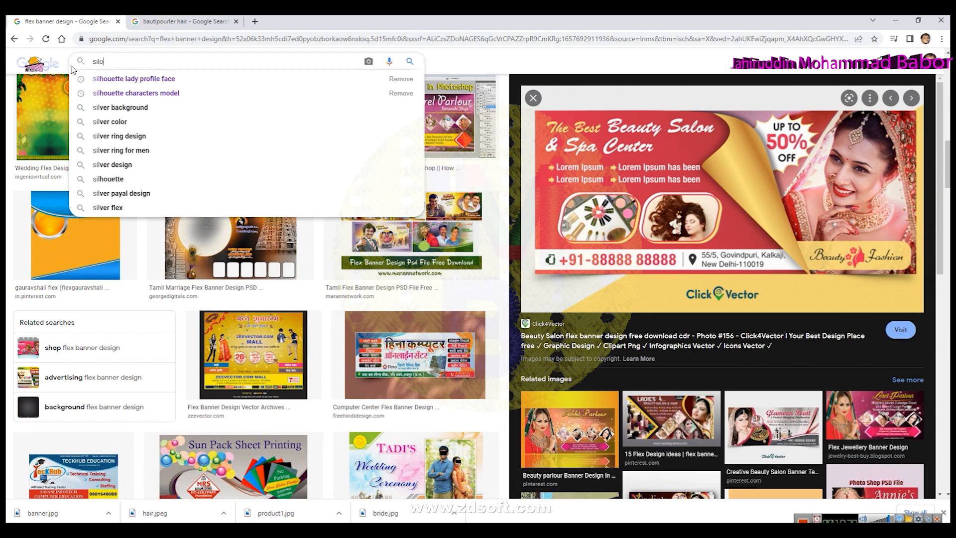
{"action": "type", "text": "ute"}
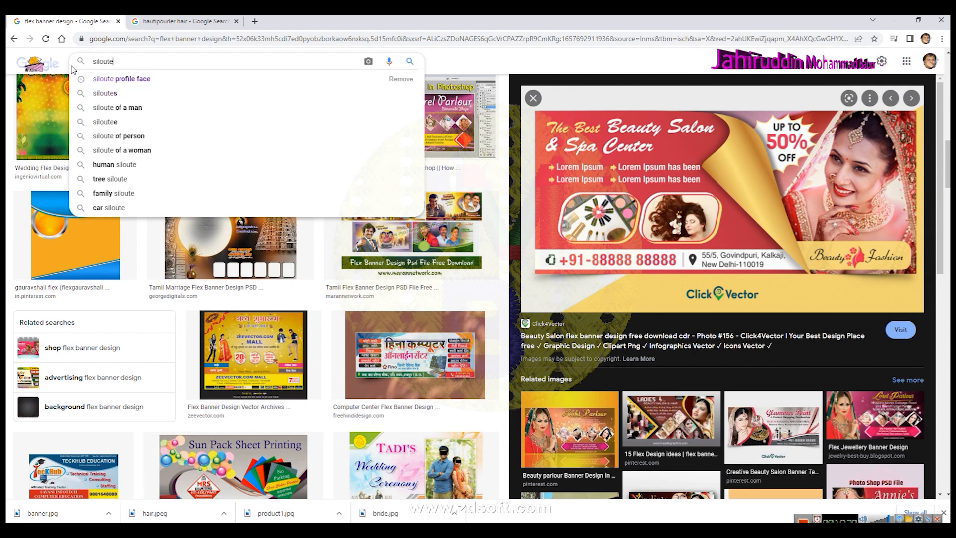
{"action": "key", "text": "Down"}
{"action": "key", "text": "Return"}
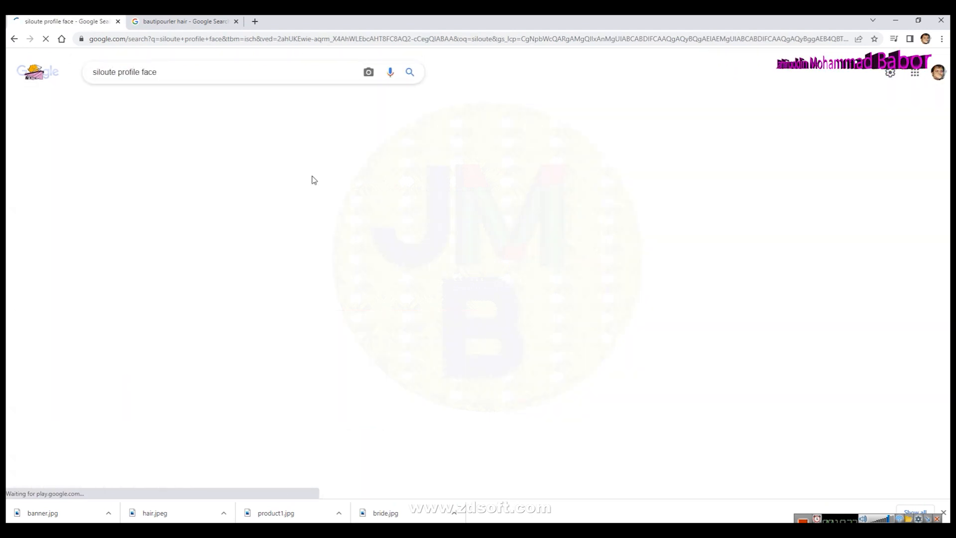
Find a black profile silhouette of a woman with a messy bun and save the image as "face" in Downloads.
{"action": "scroll", "coordinate": [341, 321], "scroll_direction": "down", "scroll_amount": 1}
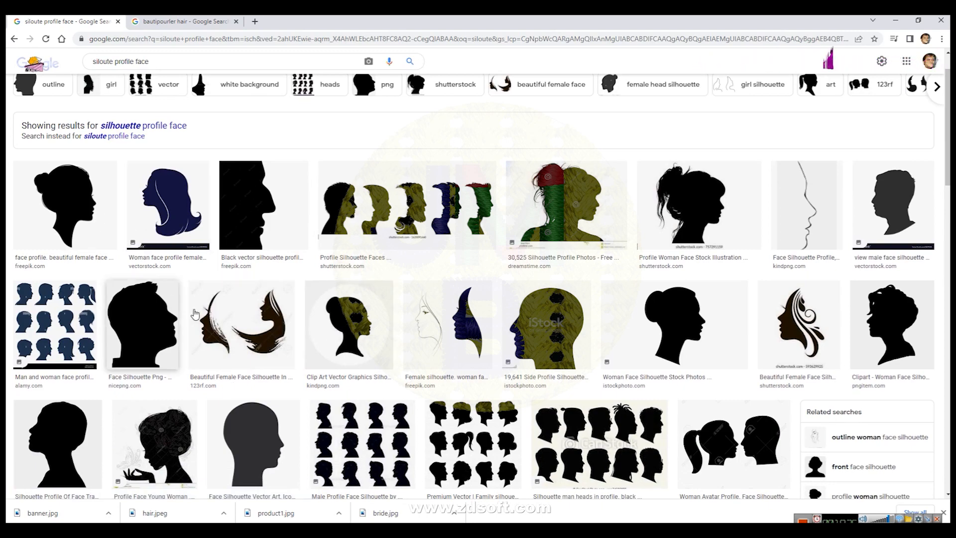
{"action": "left_click", "coordinate": [65, 210]}
{"action": "scroll", "coordinate": [833, 331], "scroll_direction": "down", "scroll_amount": 3}
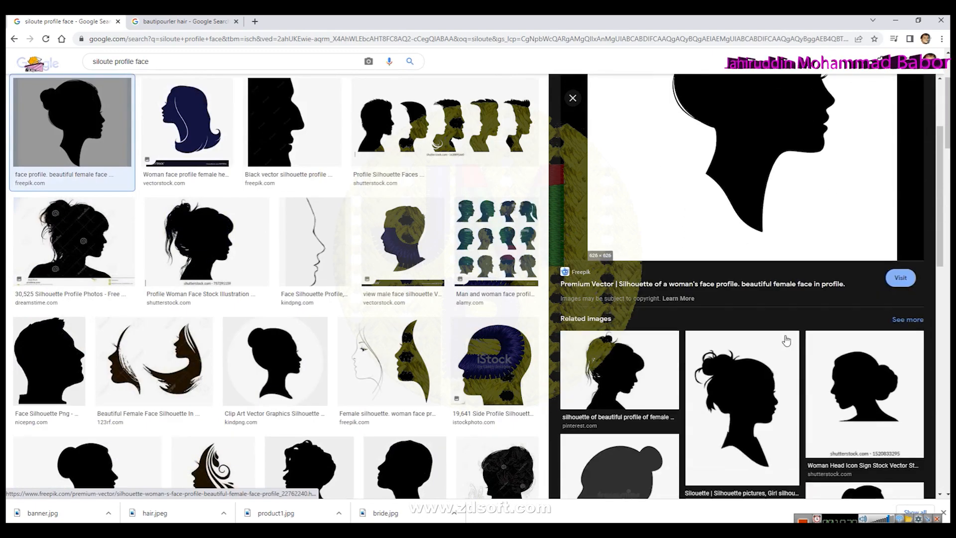
{"action": "scroll", "coordinate": [785, 340], "scroll_direction": "down", "scroll_amount": 2}
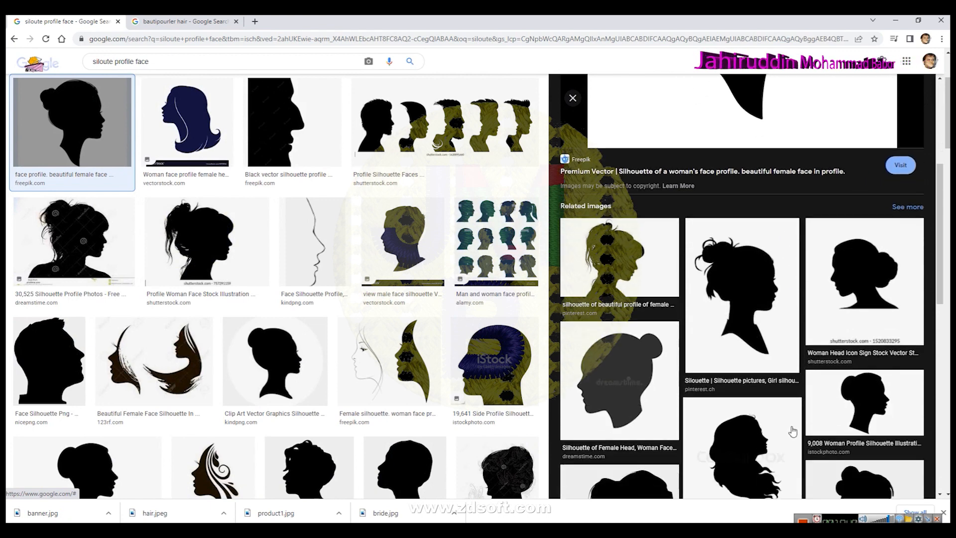
{"action": "left_click", "coordinate": [768, 312]}
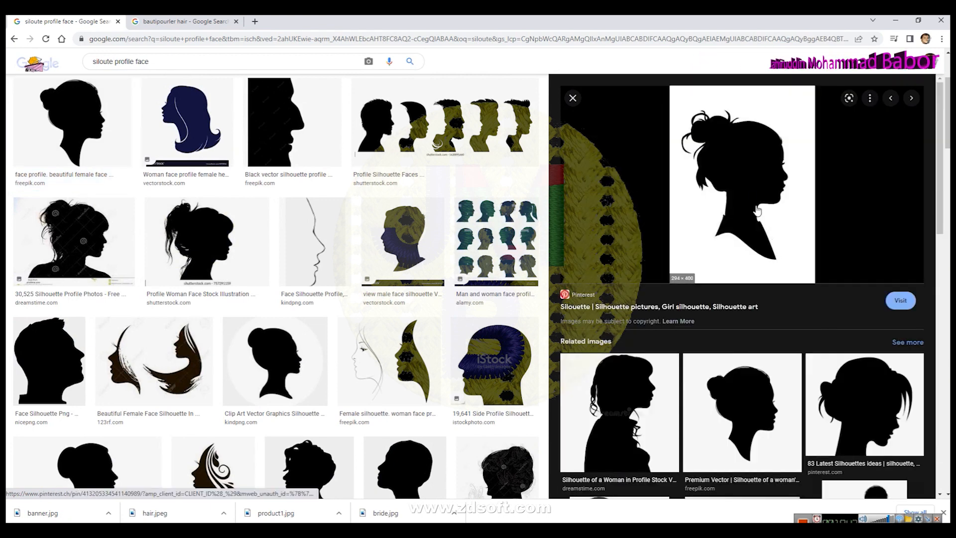
{"action": "right_click", "coordinate": [752, 190]}
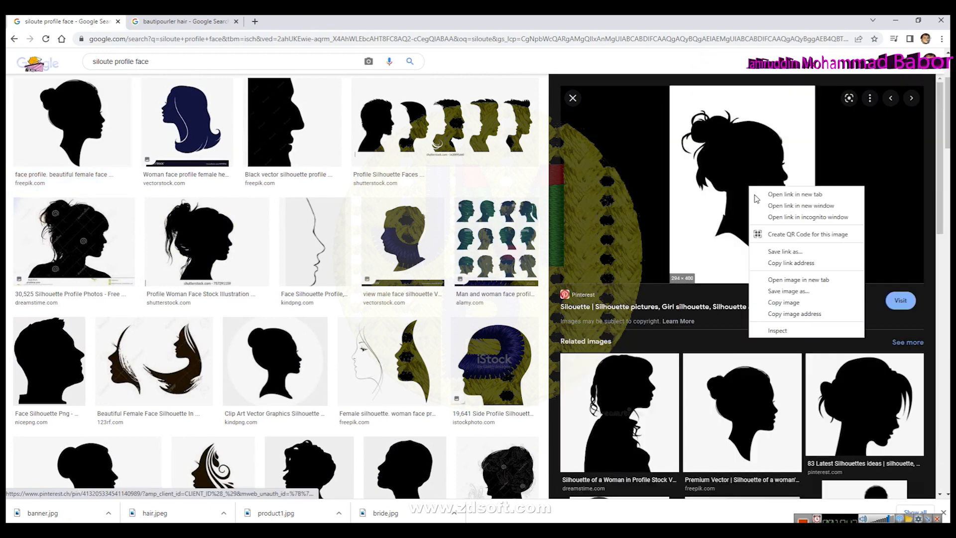
{"action": "left_click", "coordinate": [771, 291]}
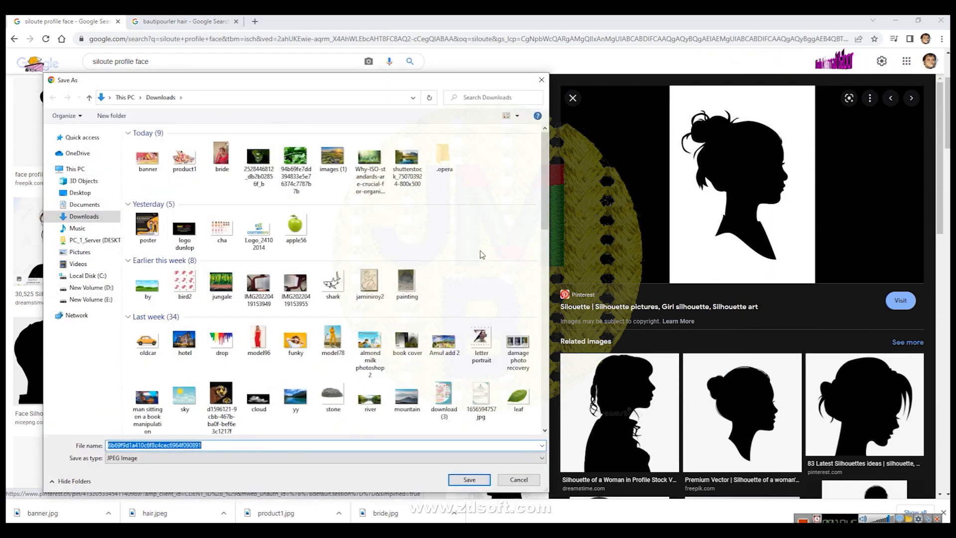
{"action": "type", "text": "face"}
{"action": "key", "text": "Return"}
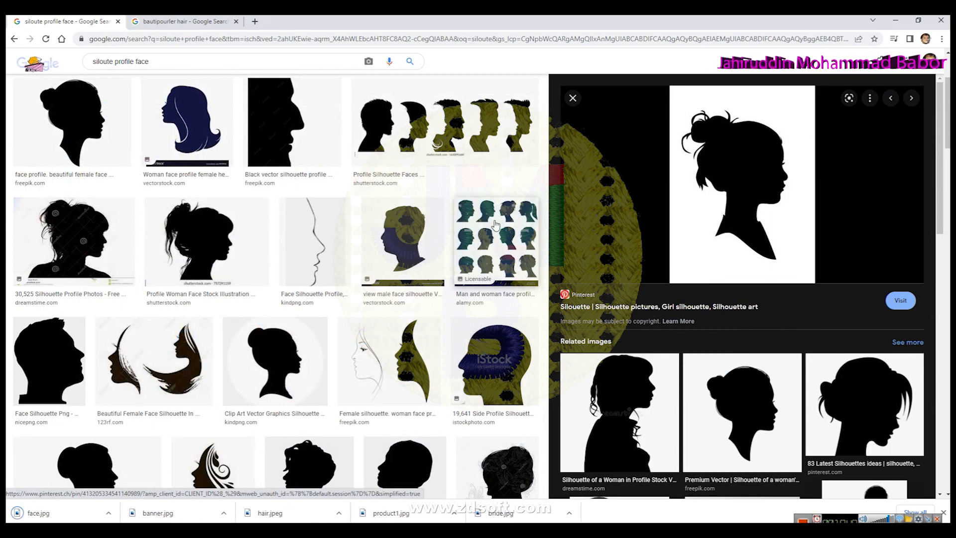
Switch back to CorelDRAW and import face.jpg at about 1.62 by 2.21 inches onto the red panel's left part.
{"action": "key", "text": "alt+Tab"}
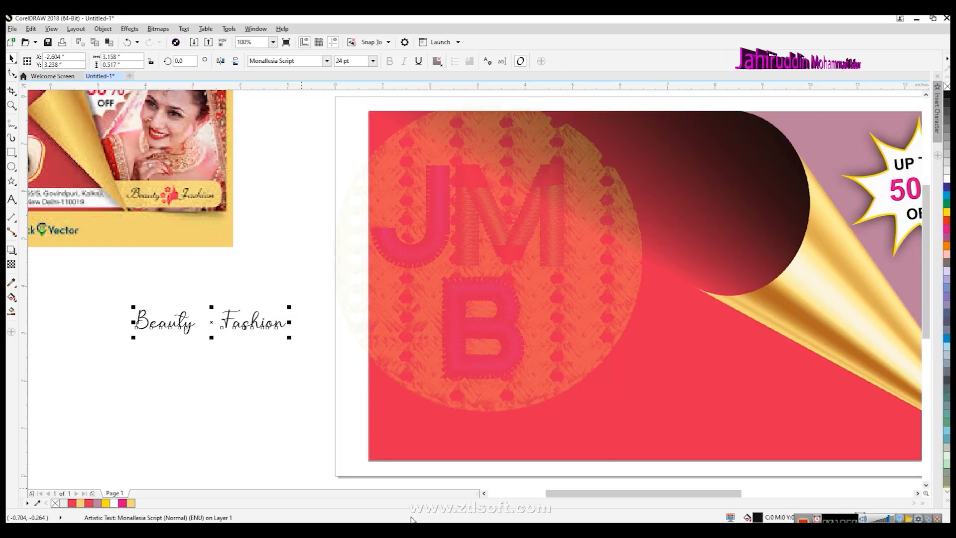
{"action": "left_click", "coordinate": [11, 28]}
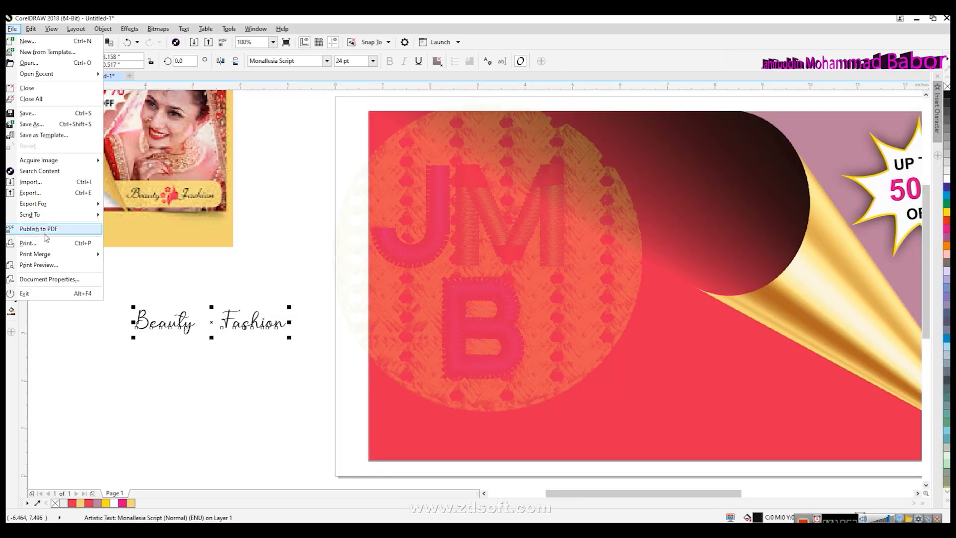
{"action": "left_click", "coordinate": [45, 187]}
{"action": "left_click", "coordinate": [127, 196]}
{"action": "left_click", "coordinate": [405, 362]}
{"action": "left_click_drag", "start_coordinate": [356, 279], "coordinate": [475, 393]}
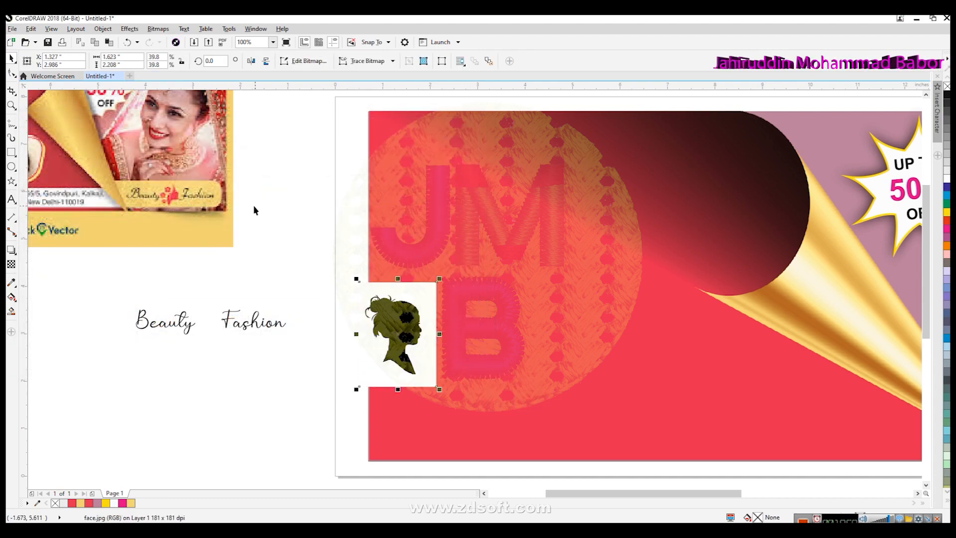
{"action": "left_click_drag", "start_coordinate": [405, 336], "coordinate": [418, 301]}
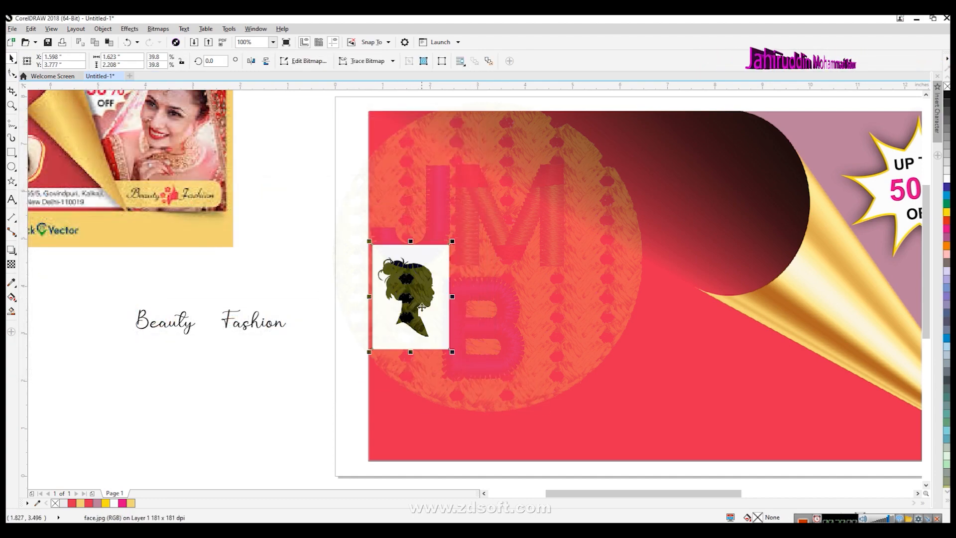
Inspect the silhouette image's pixelated edges up close and convert it to vector shapes with Quick Trace.
{"action": "scroll", "coordinate": [415, 282], "scroll_direction": "up", "scroll_amount": 2}
{"action": "scroll", "coordinate": [415, 282], "scroll_direction": "up", "scroll_amount": 2}
{"action": "scroll", "coordinate": [415, 283], "scroll_direction": "down", "scroll_amount": 2}
{"action": "scroll", "coordinate": [456, 275], "scroll_direction": "up", "scroll_amount": 2}
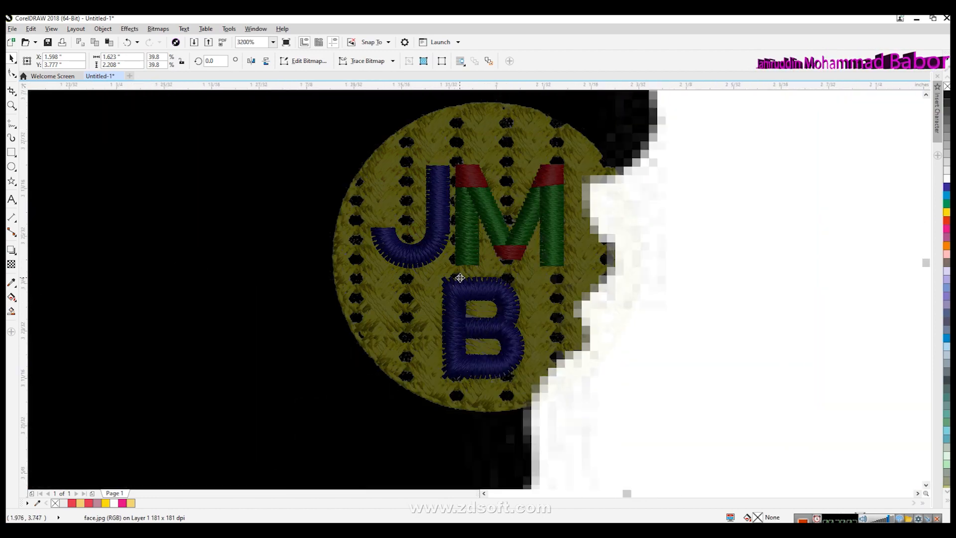
{"action": "scroll", "coordinate": [458, 276], "scroll_direction": "down", "scroll_amount": 1}
{"action": "scroll", "coordinate": [459, 277], "scroll_direction": "down", "scroll_amount": 2}
{"action": "left_click", "coordinate": [158, 29]}
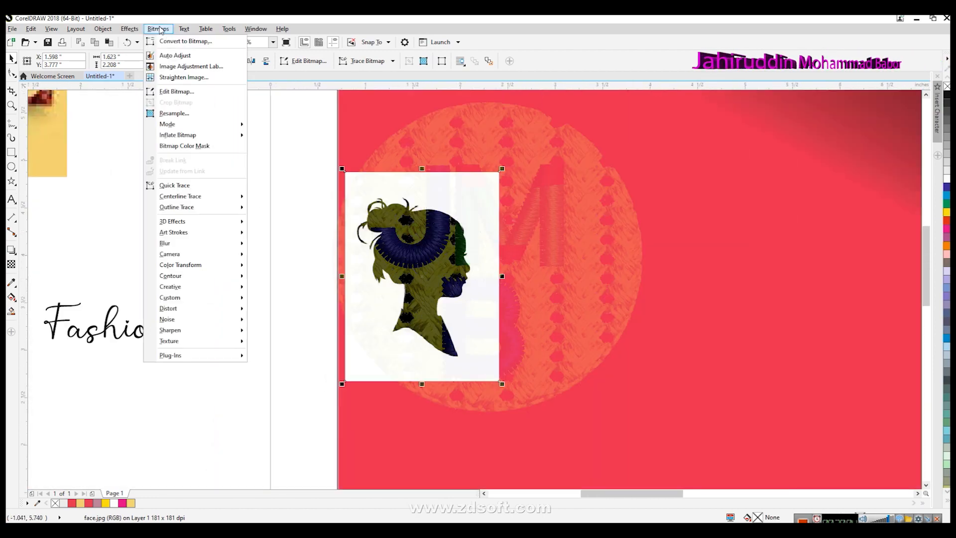
{"action": "left_click", "coordinate": [190, 185]}
{"action": "scroll", "coordinate": [432, 260], "scroll_direction": "up", "scroll_amount": 2}
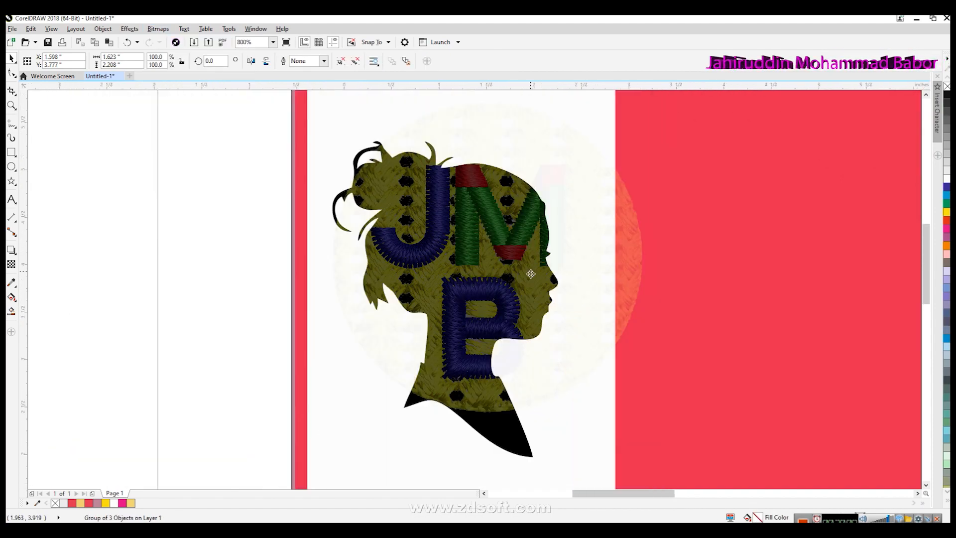
Delete the original bitmap from beneath the traced silhouette and place the traced group back on the red panel.
{"action": "scroll", "coordinate": [531, 273], "scroll_direction": "down", "scroll_amount": 2}
{"action": "left_click_drag", "start_coordinate": [509, 289], "coordinate": [351, 249]}
{"action": "scroll", "coordinate": [501, 306], "scroll_direction": "up", "scroll_amount": 3}
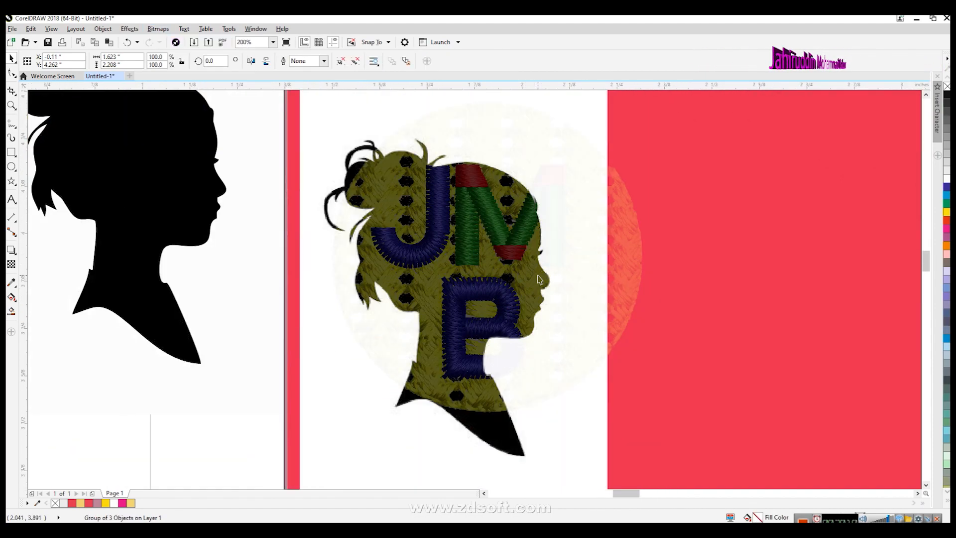
{"action": "scroll", "coordinate": [365, 266], "scroll_direction": "down", "scroll_amount": 3}
{"action": "scroll", "coordinate": [365, 237], "scroll_direction": "up", "scroll_amount": 3}
{"action": "scroll", "coordinate": [365, 237], "scroll_direction": "down", "scroll_amount": 3}
{"action": "left_click", "coordinate": [546, 297]}
{"action": "left_click", "coordinate": [127, 43]}
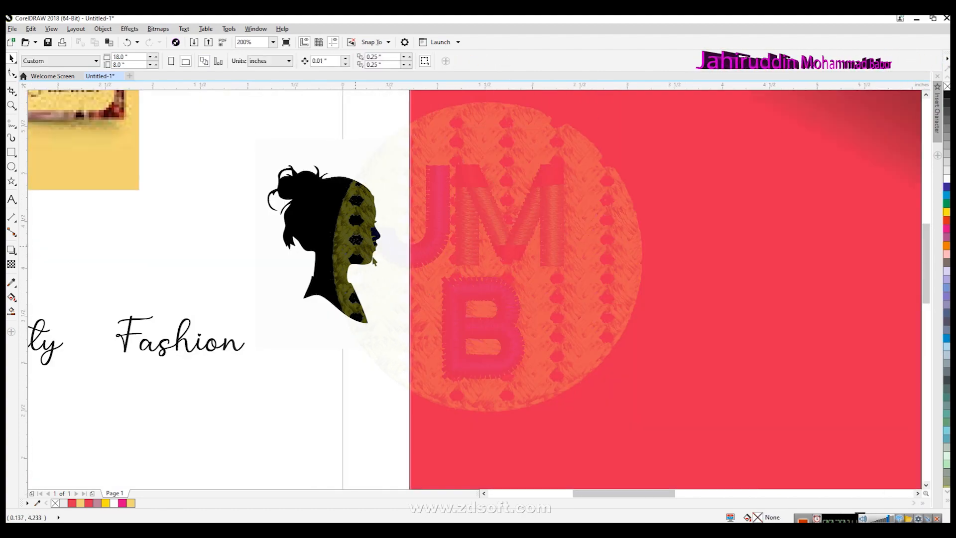
{"action": "left_click", "coordinate": [128, 42]}
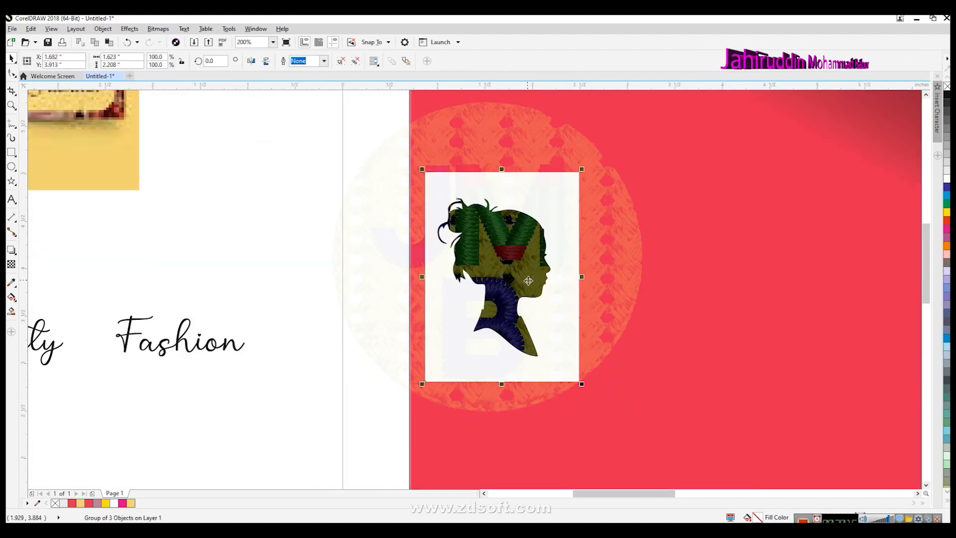
Ungroup the traced silhouette and move its white background shape off the head, out beside the red panel.
{"action": "left_click", "coordinate": [102, 29]}
{"action": "mouse_move", "coordinate": [143, 221]}
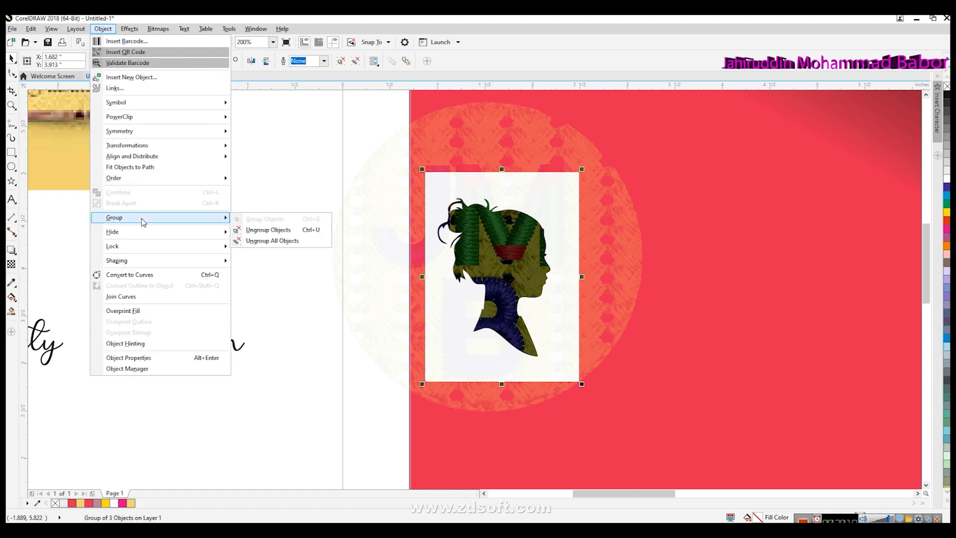
{"action": "left_click", "coordinate": [274, 231]}
{"action": "left_click_drag", "start_coordinate": [451, 295], "coordinate": [252, 271]}
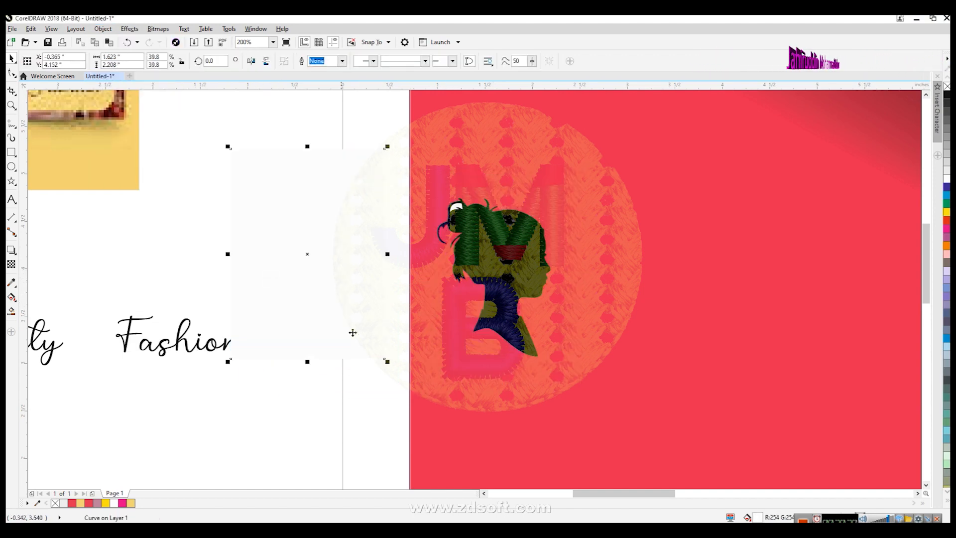
Delete the selected white background shape beside the woman's silhouette.
{"action": "key", "text": "Delete"}
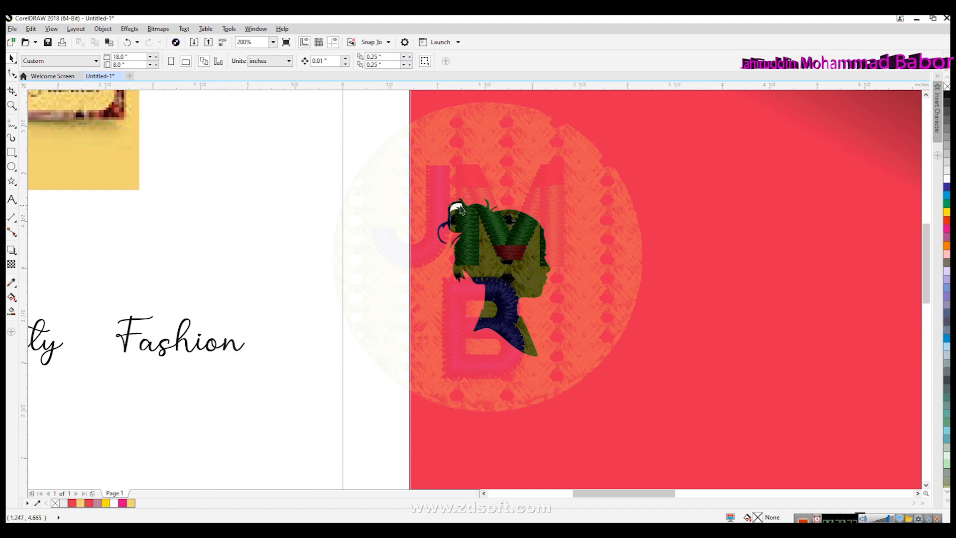
{"action": "left_click", "coordinate": [459, 208]}
{"action": "key", "text": "Delete"}
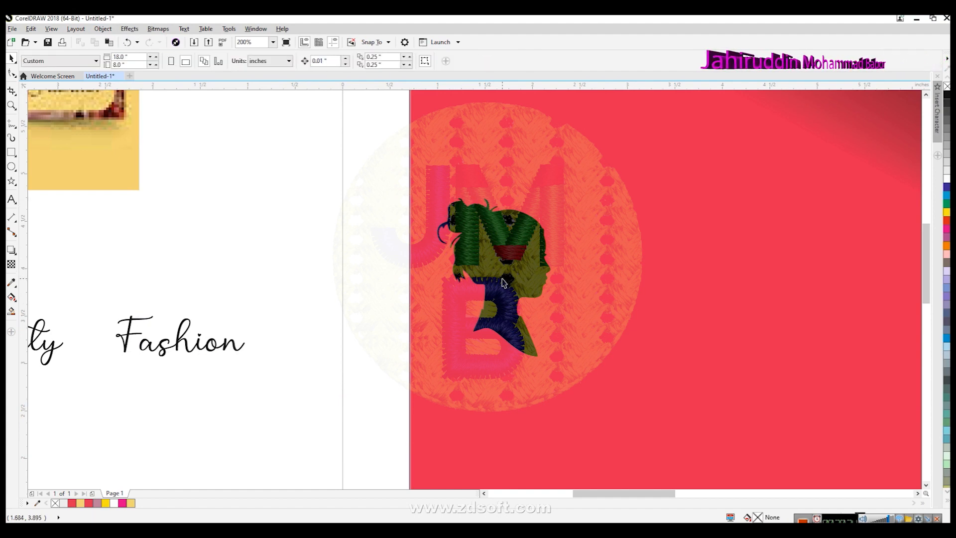
{"action": "key", "text": "ctrl+z"}
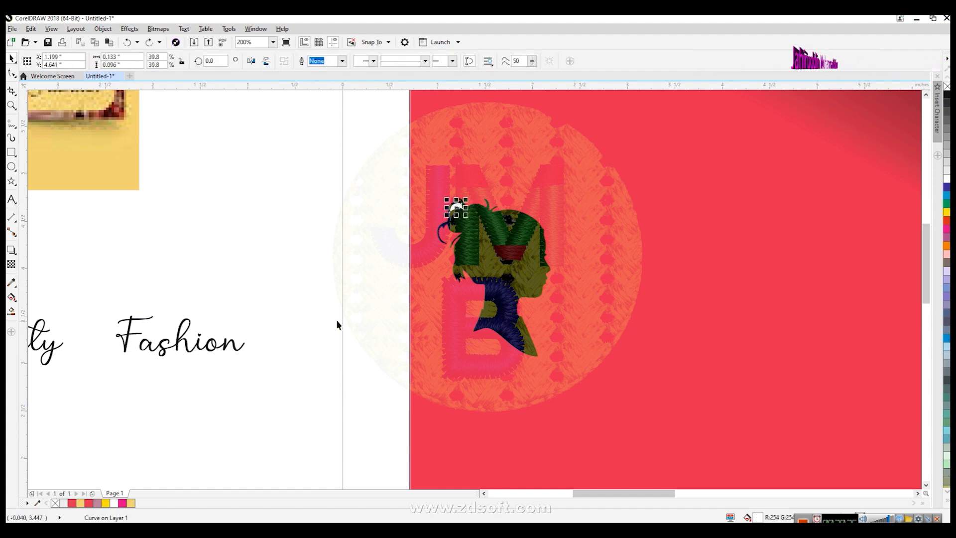
Fill the small white hair-bun accent of the silhouette with red sampled from the banner background.
{"action": "left_click", "coordinate": [11, 283]}
{"action": "left_click", "coordinate": [572, 219]}
{"action": "left_click", "coordinate": [458, 207]}
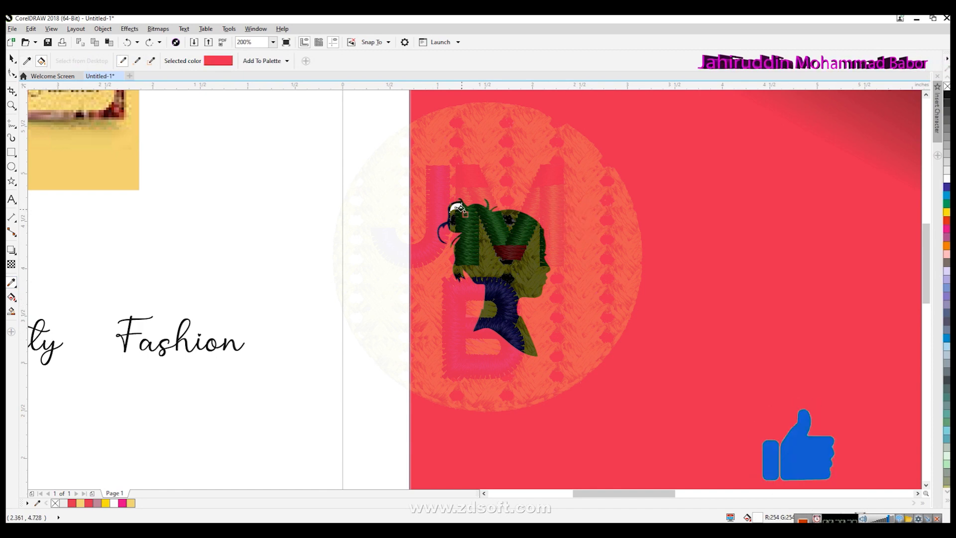
{"action": "scroll", "coordinate": [503, 322], "scroll_direction": "down", "scroll_amount": 3}
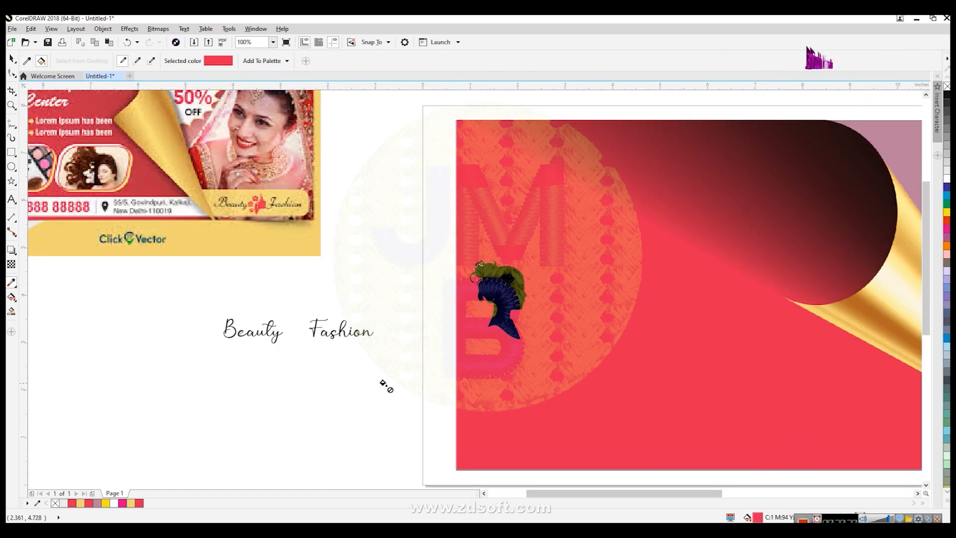
Fill the woman's silhouette with the red sampled from the reference banner image.
{"action": "left_click", "coordinate": [11, 58]}
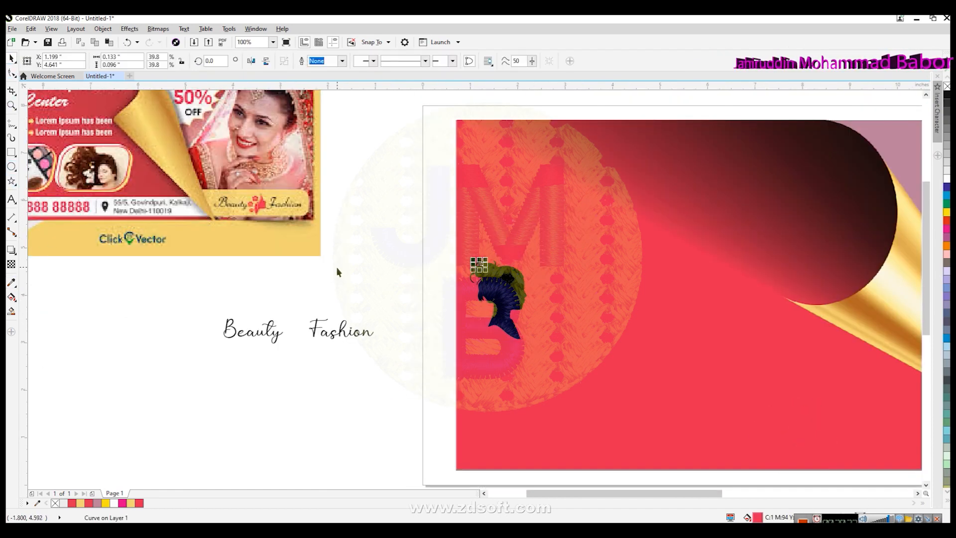
{"action": "left_click", "coordinate": [513, 303]}
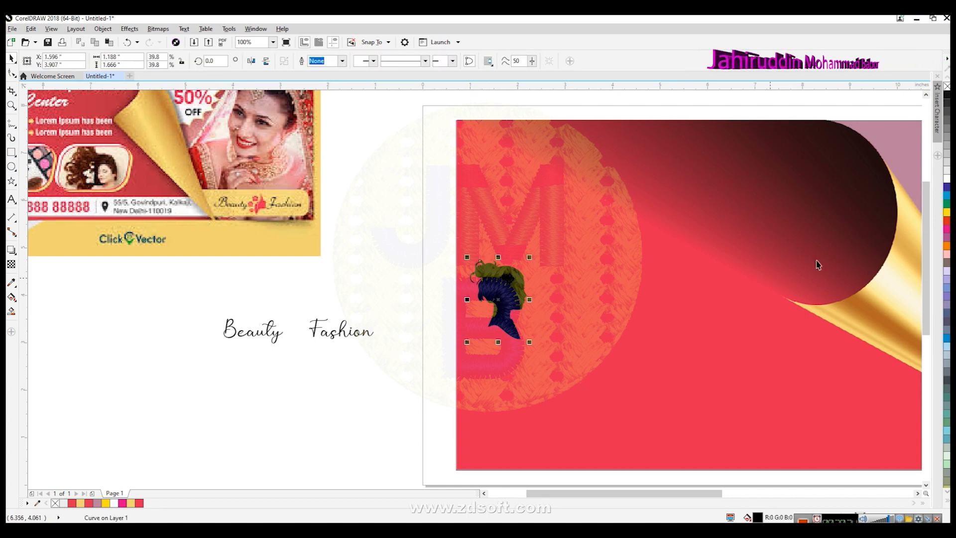
{"action": "left_click", "coordinate": [11, 282]}
{"action": "left_click", "coordinate": [262, 201]}
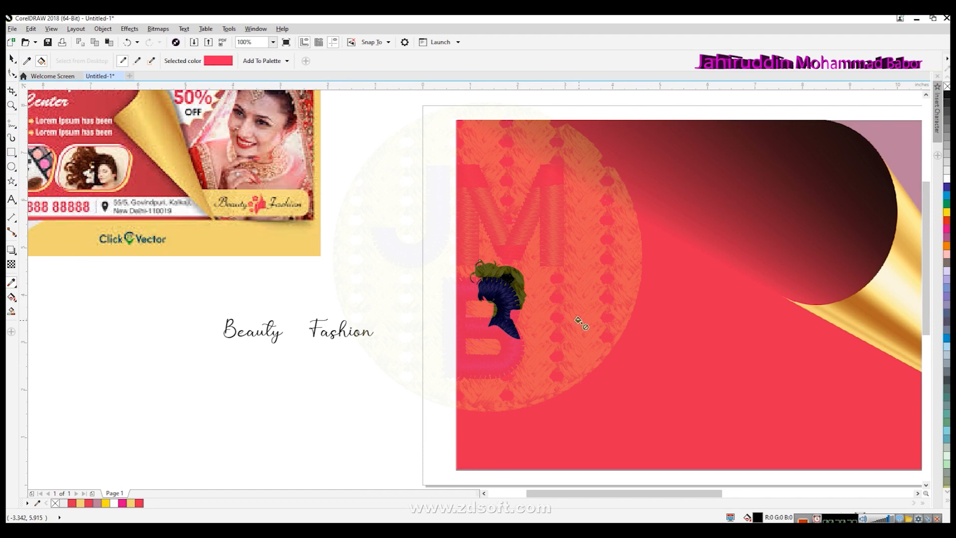
{"action": "left_click", "coordinate": [505, 289]}
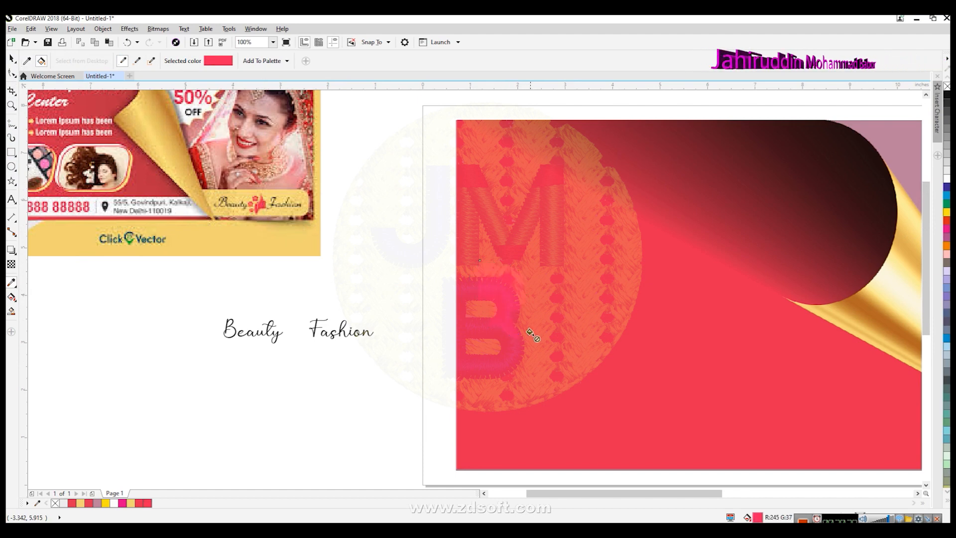
Move the silhouette with its hair accent off the banner onto the blank area above the Beauty Fashion text.
{"action": "left_click", "coordinate": [11, 59]}
{"action": "left_click_drag", "start_coordinate": [520, 324], "coordinate": [410, 284]}
{"action": "left_click", "coordinate": [417, 320]}
{"action": "scroll", "coordinate": [369, 241], "scroll_direction": "up", "scroll_amount": 4}
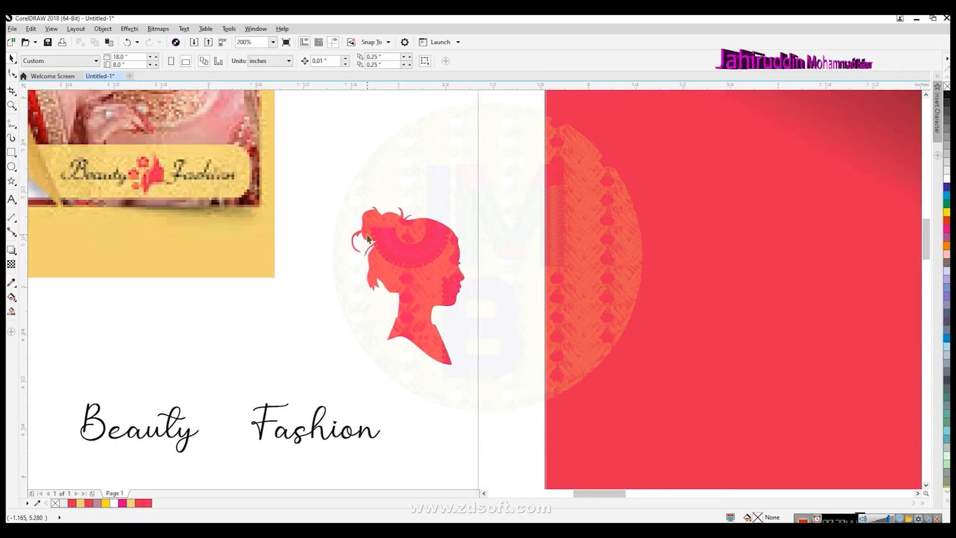
Fill the small hair-bun accent with gold sampled from the rounded label in the banner's lower corner.
{"action": "left_click", "coordinate": [373, 206]}
{"action": "scroll", "coordinate": [360, 267], "scroll_direction": "down", "scroll_amount": 4}
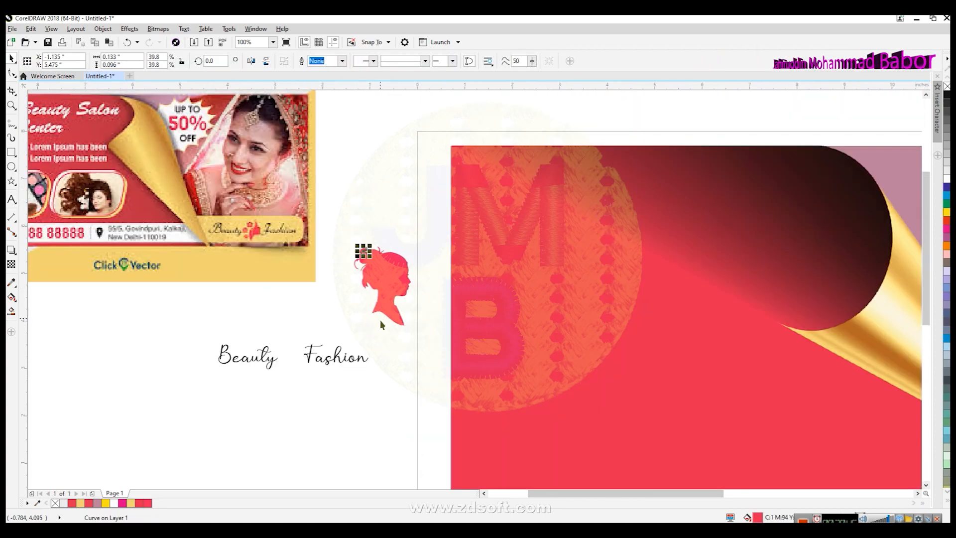
{"action": "scroll", "coordinate": [402, 352], "scroll_direction": "down", "scroll_amount": 4}
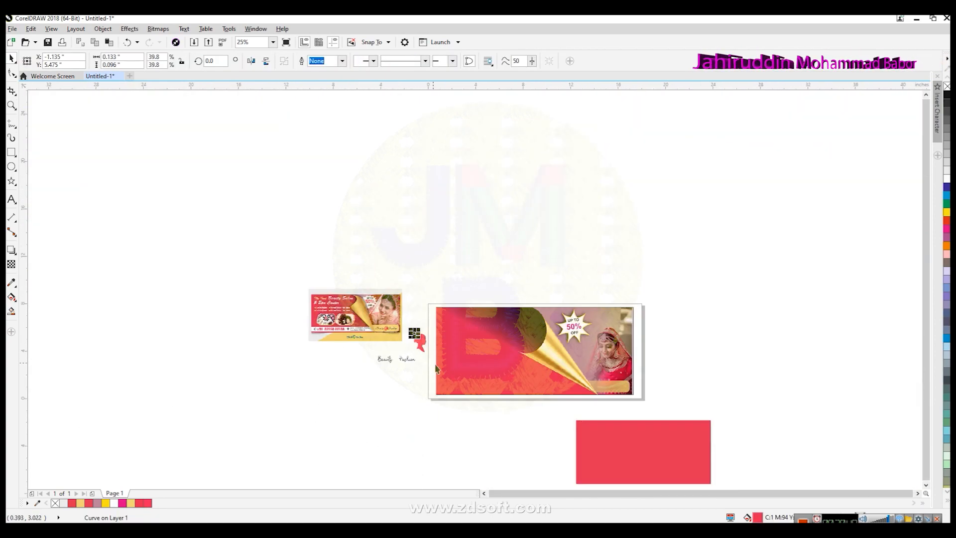
{"action": "scroll", "coordinate": [572, 324], "scroll_direction": "down", "scroll_amount": 2}
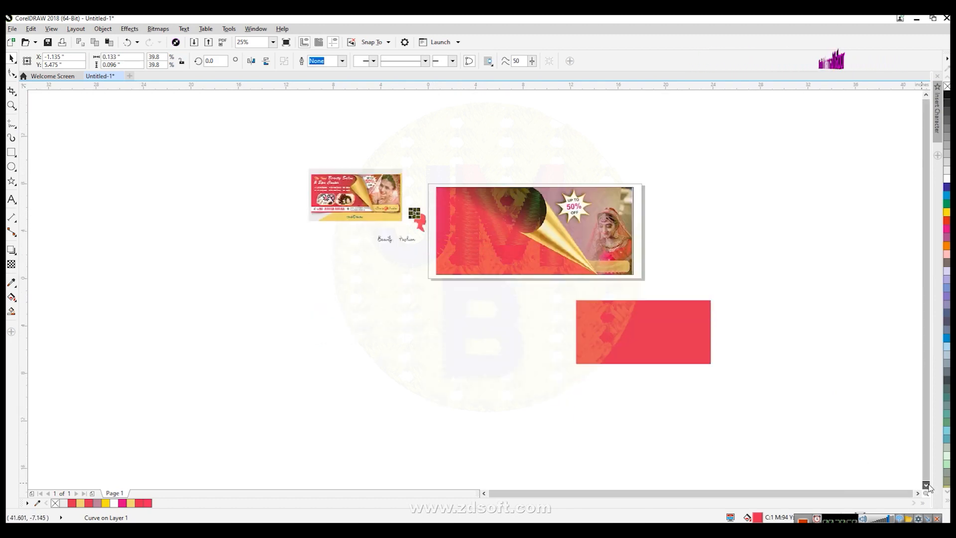
{"action": "scroll", "coordinate": [568, 254], "scroll_direction": "up", "scroll_amount": 2}
{"action": "left_click", "coordinate": [11, 282]}
{"action": "left_click", "coordinate": [682, 285]}
{"action": "scroll", "coordinate": [214, 189], "scroll_direction": "up", "scroll_amount": 8}
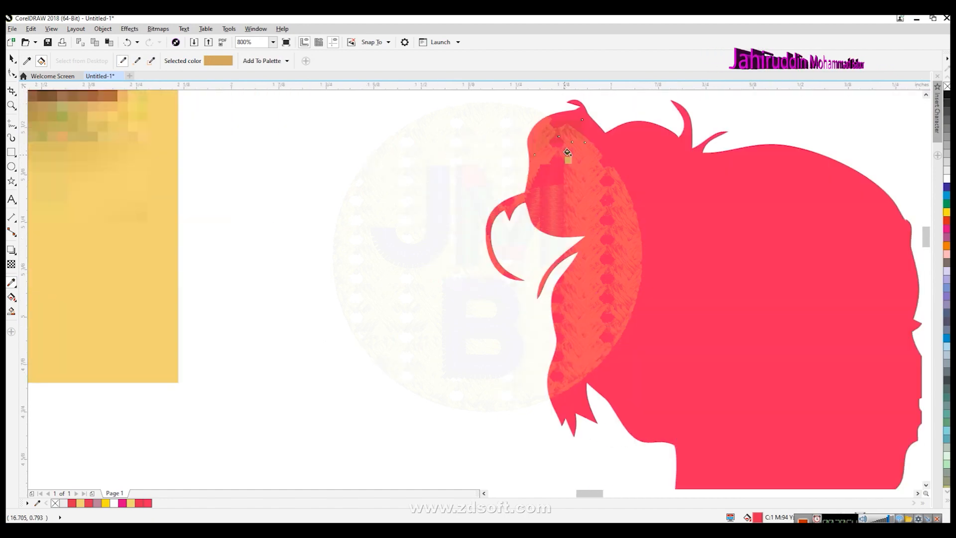
{"action": "left_click", "coordinate": [565, 134]}
{"action": "scroll", "coordinate": [698, 298], "scroll_direction": "down", "scroll_amount": 8}
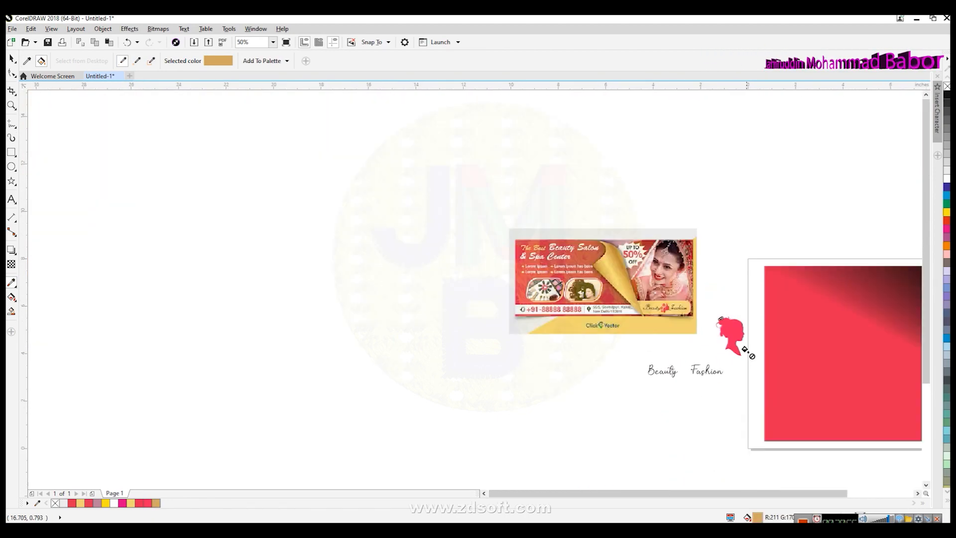
{"action": "left_click", "coordinate": [917, 493]}
{"action": "left_click", "coordinate": [926, 484]}
{"action": "key", "text": "space"}
{"action": "scroll", "coordinate": [483, 274], "scroll_direction": "up", "scroll_amount": 4}
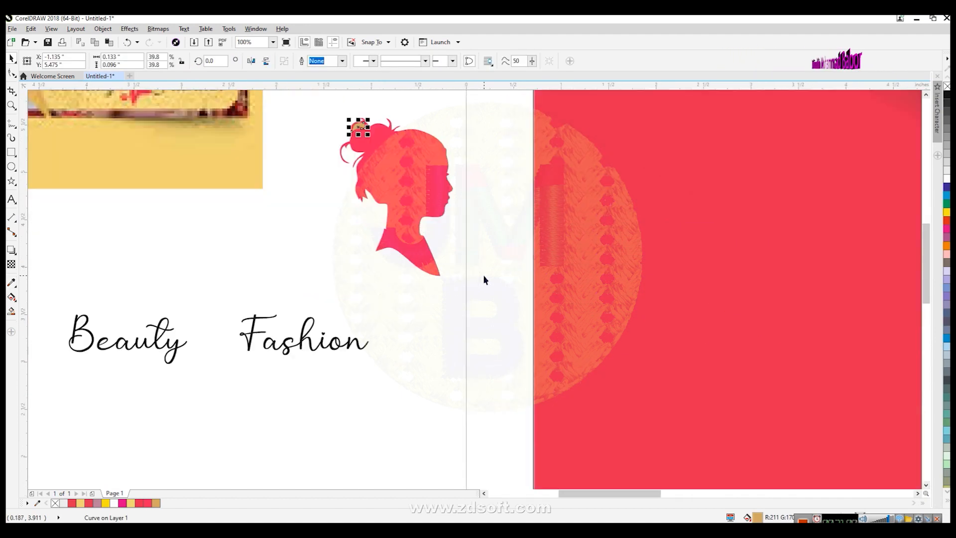
Group the silhouette with its hair accent and scale the group proportionally to about 58.5%.
{"action": "left_click", "coordinate": [11, 42]}
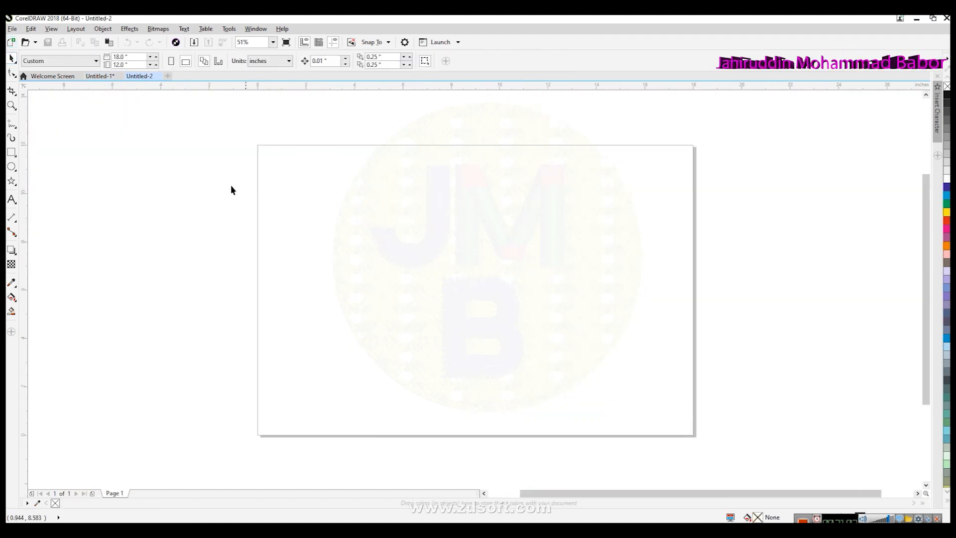
{"action": "left_click", "coordinate": [158, 76]}
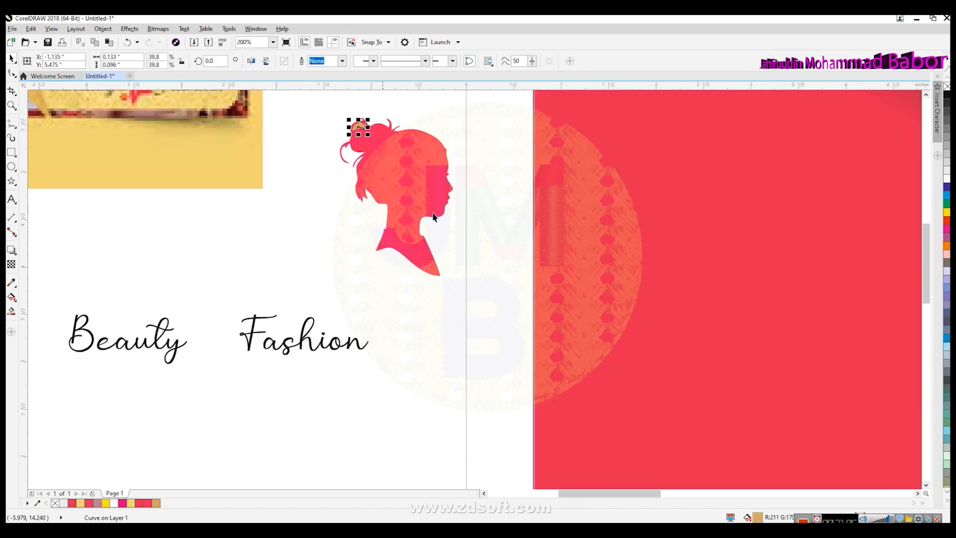
{"action": "left_click_drag", "start_coordinate": [333, 107], "coordinate": [489, 310]}
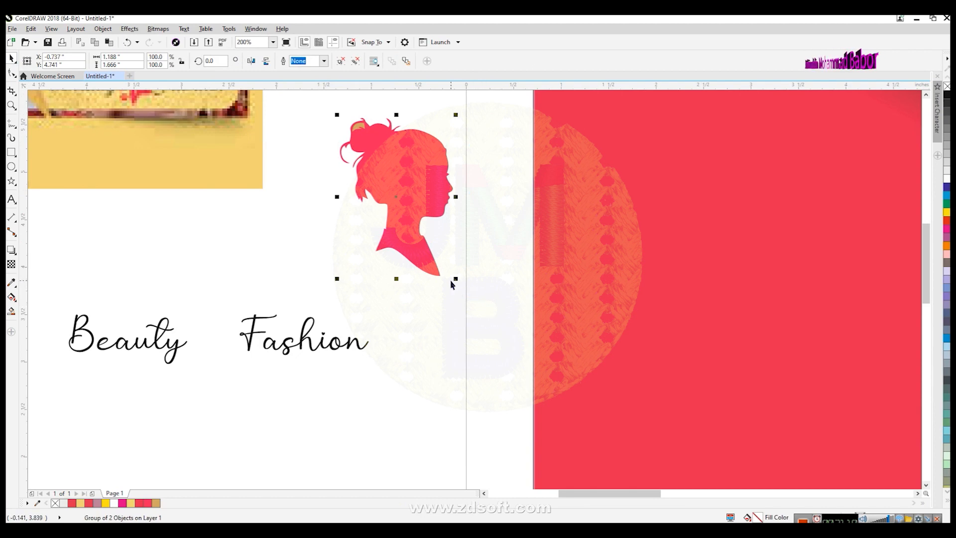
{"action": "left_click_drag", "start_coordinate": [456, 279], "coordinate": [303, 257]}
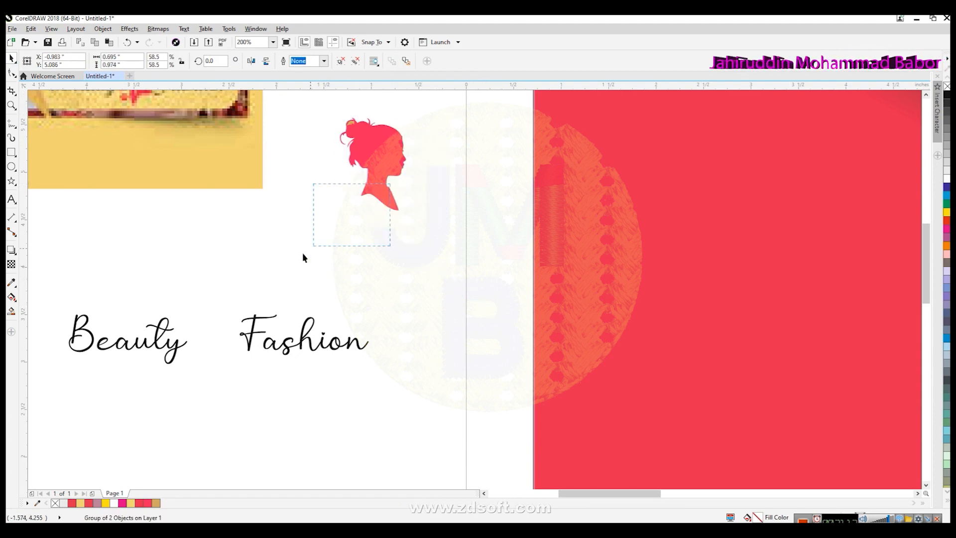
Place the silhouette in the gap between the words Beauty and Fashion.
{"action": "left_click", "coordinate": [393, 161]}
{"action": "left_click_drag", "start_coordinate": [393, 161], "coordinate": [226, 329]}
{"action": "left_click", "coordinate": [299, 401]}
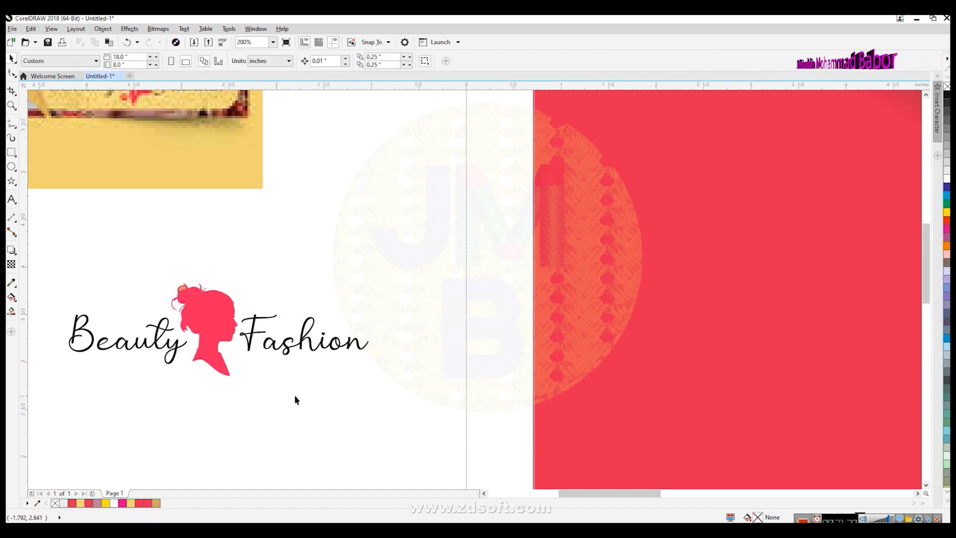
Group the Beauty Fashion text with the silhouette and move the logo onto the banner's rounded gold label.
{"action": "scroll", "coordinate": [256, 378], "scroll_direction": "down", "scroll_amount": 2}
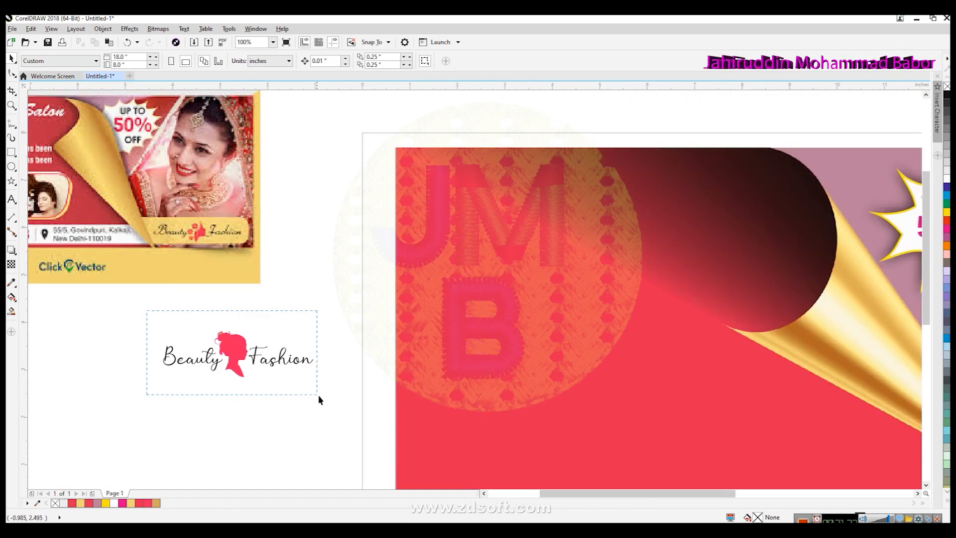
{"action": "left_click_drag", "start_coordinate": [315, 393], "coordinate": [325, 403]}
{"action": "key", "text": "ctrl+g"}
{"action": "scroll", "coordinate": [360, 405], "scroll_direction": "down", "scroll_amount": 1}
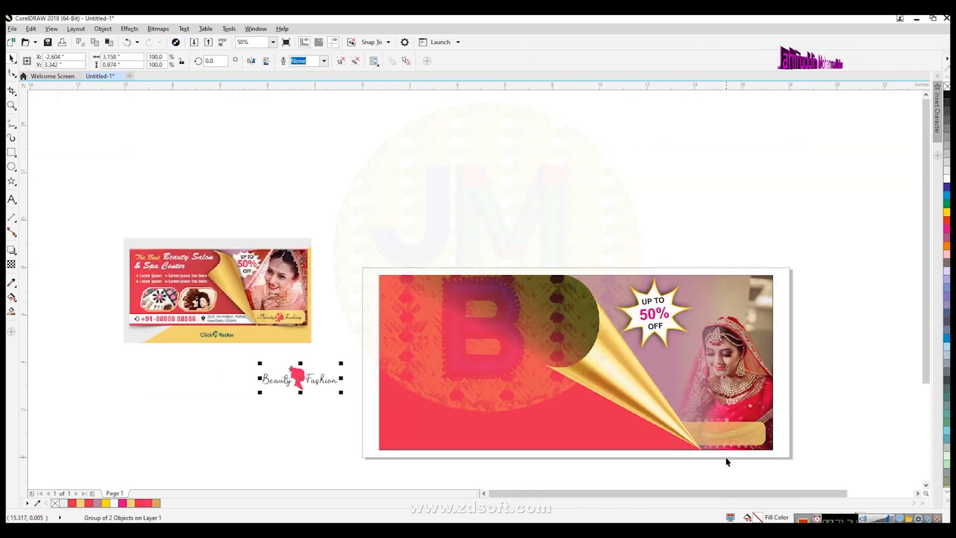
{"action": "left_click_drag", "start_coordinate": [311, 379], "coordinate": [736, 435]}
{"action": "scroll", "coordinate": [808, 466], "scroll_direction": "up", "scroll_amount": 2}
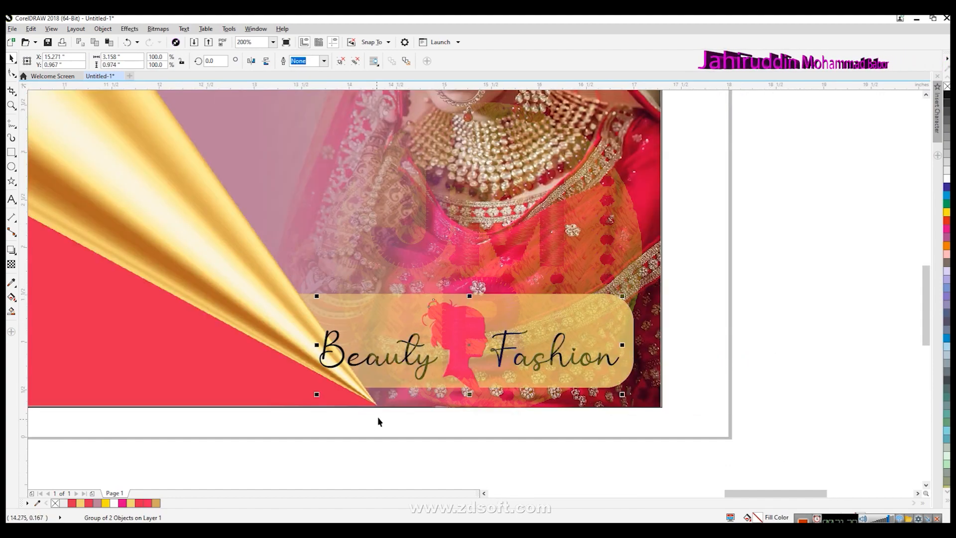
Scale the logo down to about 2.89 by 0.89 inches so it fits within the gold label.
{"action": "left_click", "coordinate": [602, 327]}
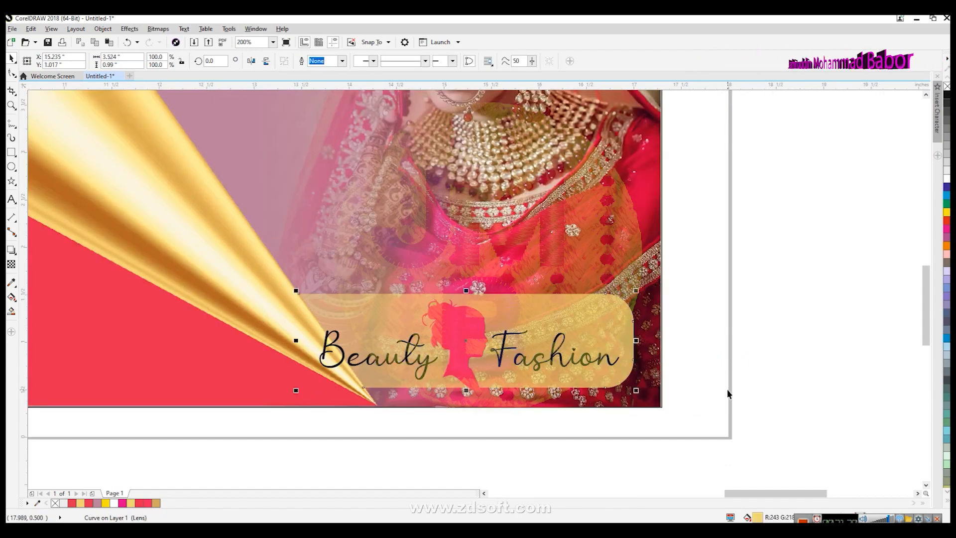
{"action": "left_click", "coordinate": [348, 364]}
{"action": "left_click_drag", "start_coordinate": [317, 393], "coordinate": [333, 384]}
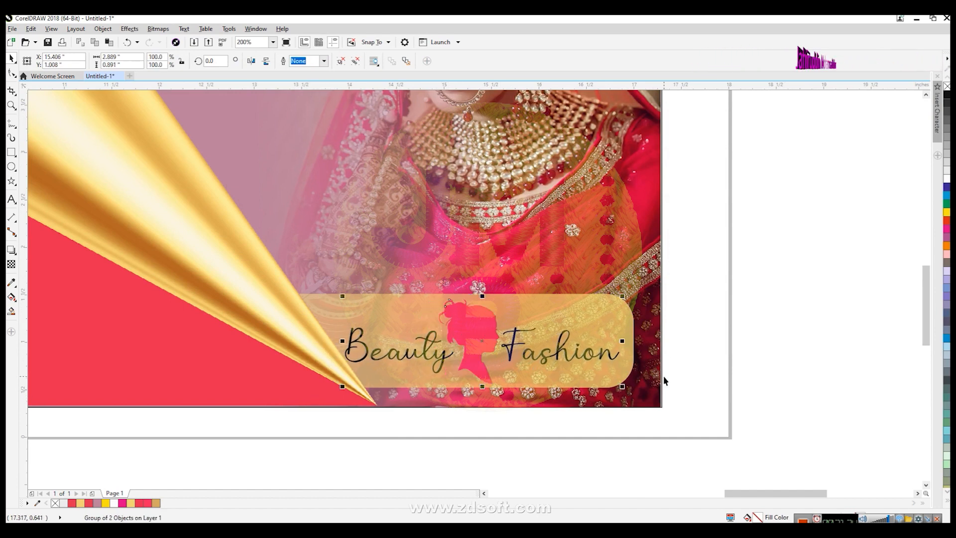
Centre the logo on the gold label, then shift it slightly right, clear of the gold fold.
{"action": "left_click", "coordinate": [596, 324], "text": "shift"}
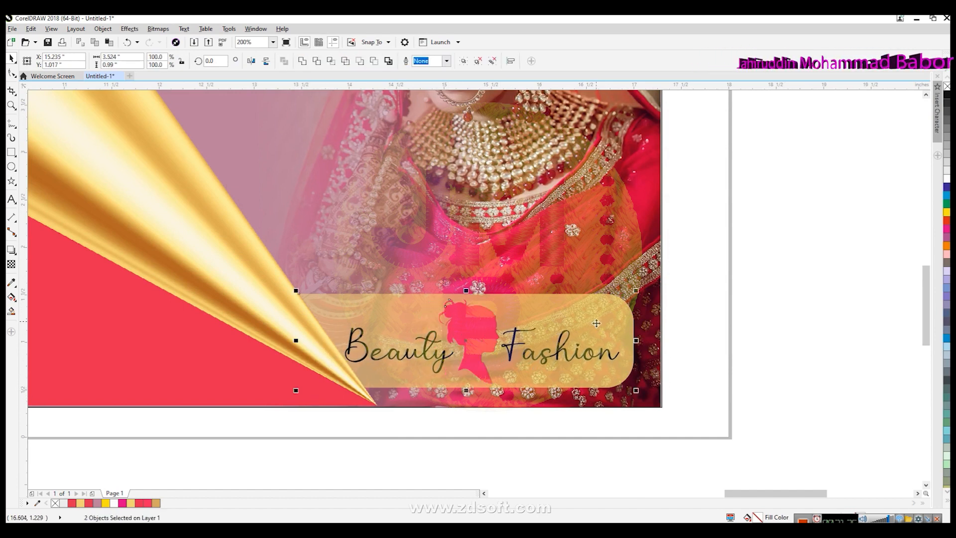
{"action": "key", "text": "c"}
{"action": "left_click_drag", "start_coordinate": [468, 332], "coordinate": [489, 327]}
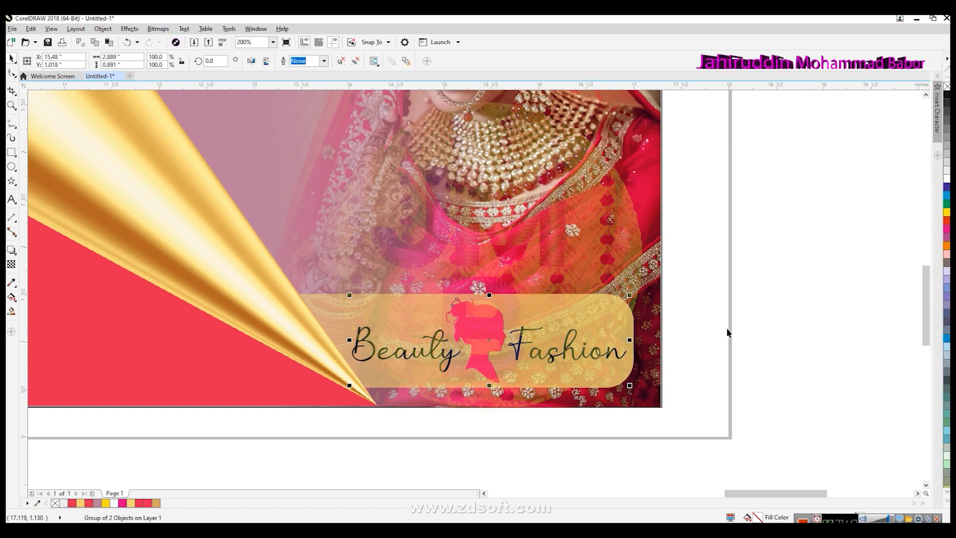
{"action": "left_click", "coordinate": [688, 376]}
Draw a strip about 13.33 by 0.875 inches across the banner's lower part, filled white with no outline.
{"action": "scroll", "coordinate": [688, 378], "scroll_direction": "down", "scroll_amount": 4}
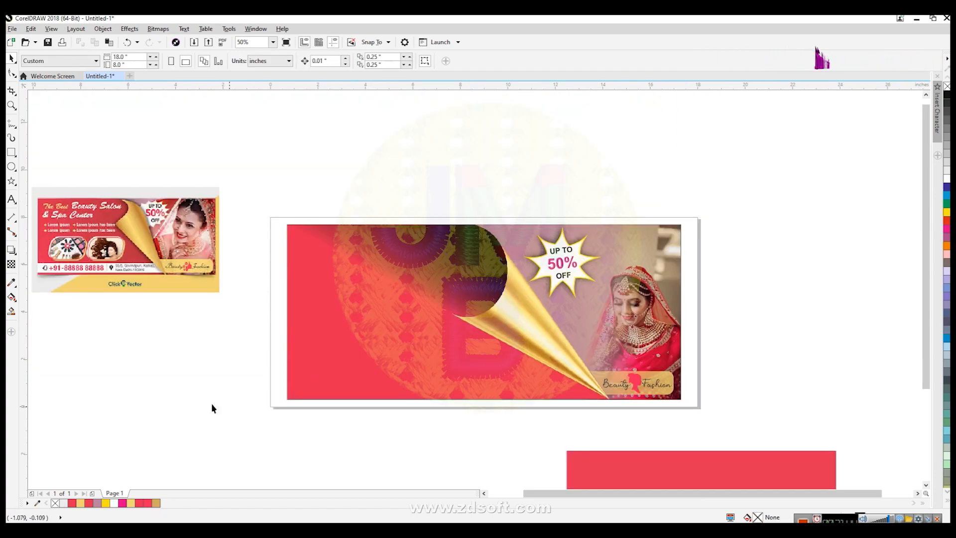
{"action": "left_click", "coordinate": [485, 494]}
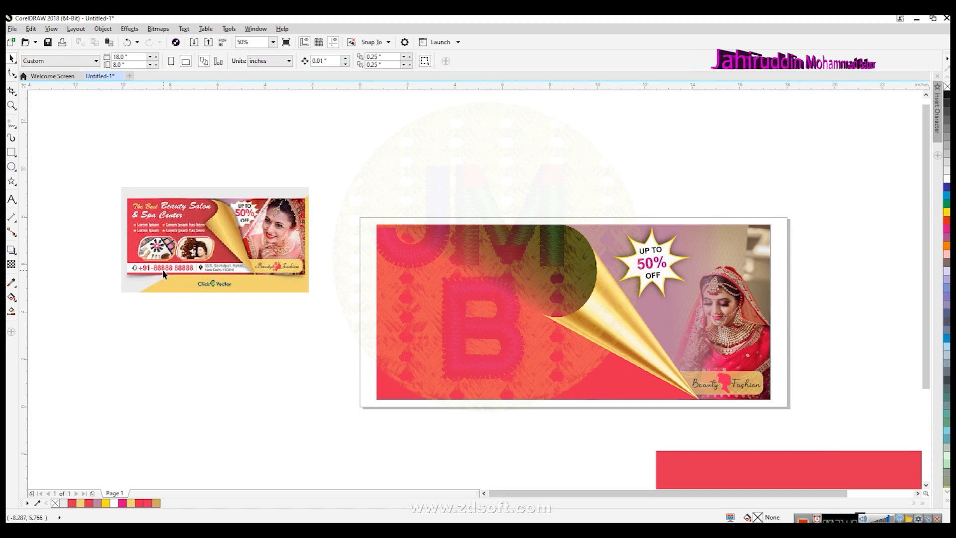
{"action": "left_click", "coordinate": [11, 152]}
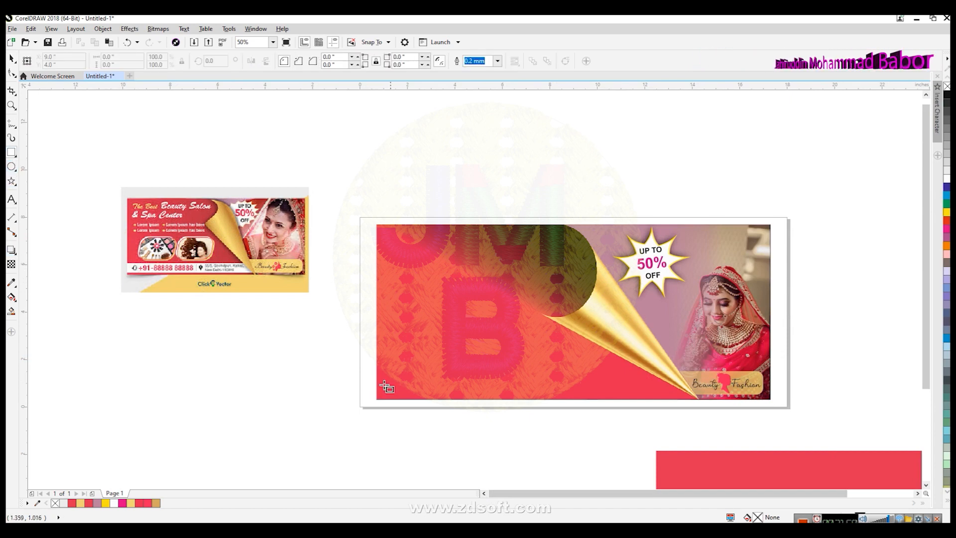
{"action": "left_click_drag", "start_coordinate": [368, 369], "coordinate": [687, 392]}
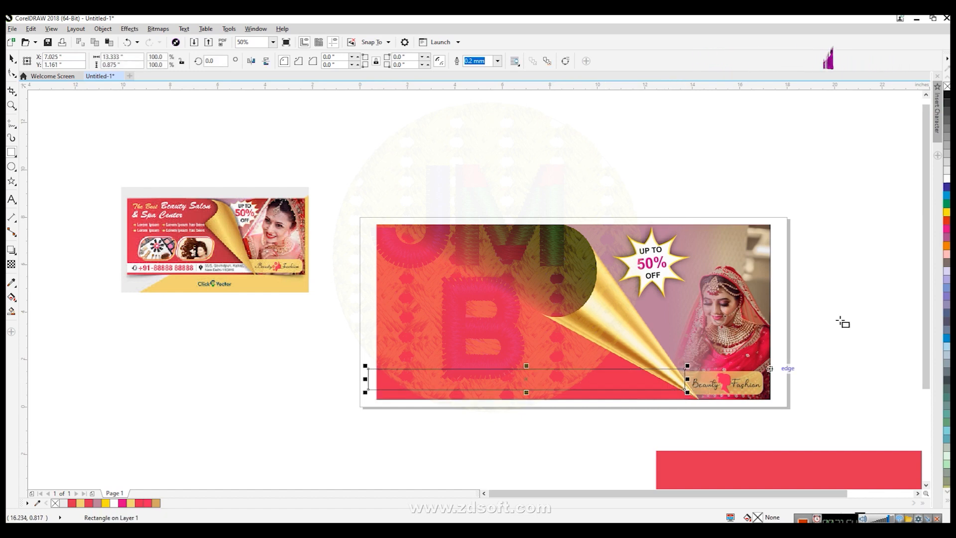
{"action": "left_click", "coordinate": [946, 181]}
{"action": "right_click", "coordinate": [946, 86]}
Shorten the white strip to about 12.985 inches so its left end meets the banner's left edge.
{"action": "scroll", "coordinate": [478, 432], "scroll_direction": "up", "scroll_amount": 1}
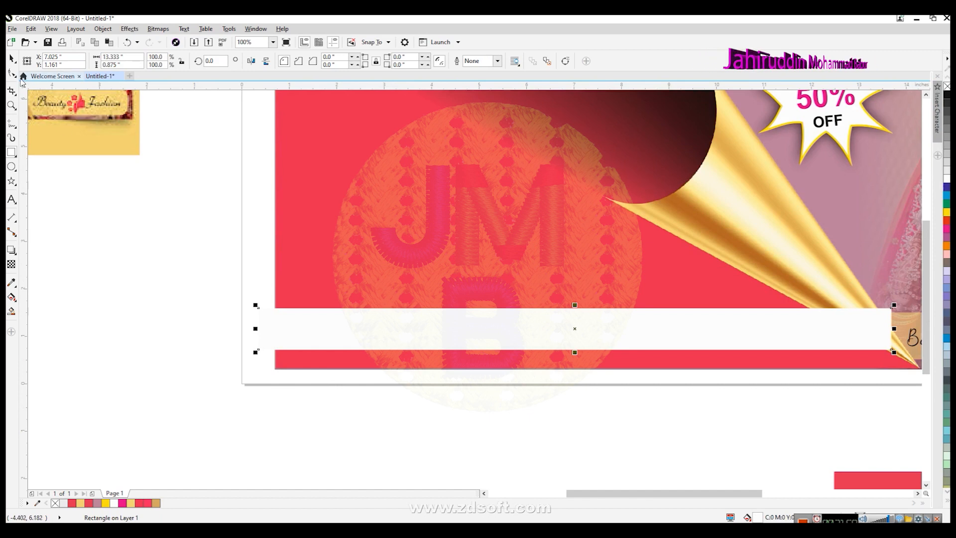
{"action": "left_click", "coordinate": [11, 58]}
{"action": "left_click_drag", "start_coordinate": [256, 328], "coordinate": [272, 328]}
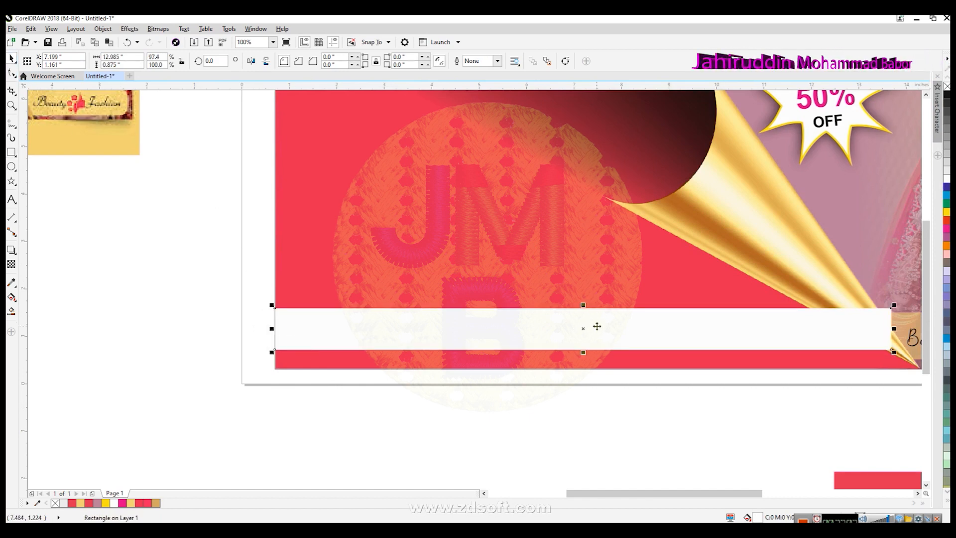
{"action": "left_click", "coordinate": [181, 325]}
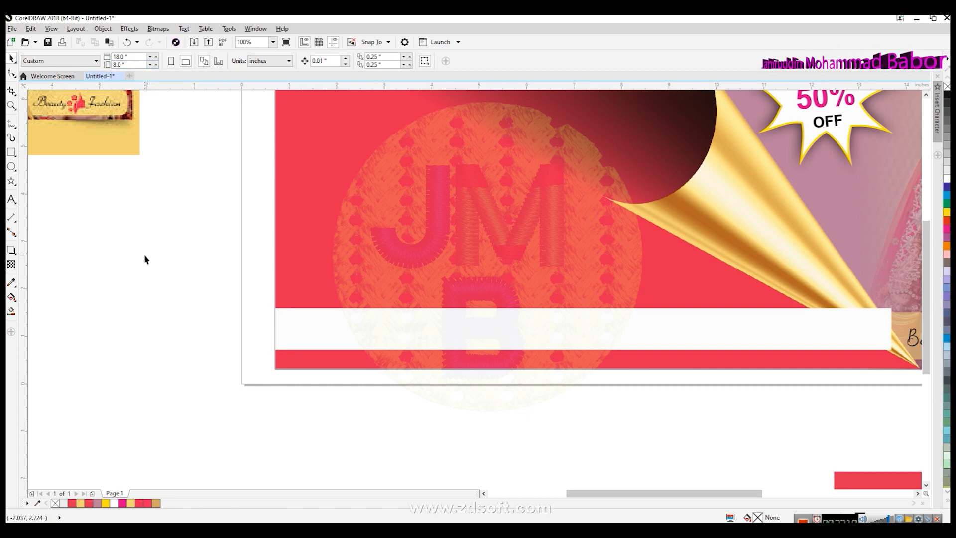
Check the page dimensions in feet and return the drawing units to inches.
{"action": "scroll", "coordinate": [151, 249], "scroll_direction": "down", "scroll_amount": 3}
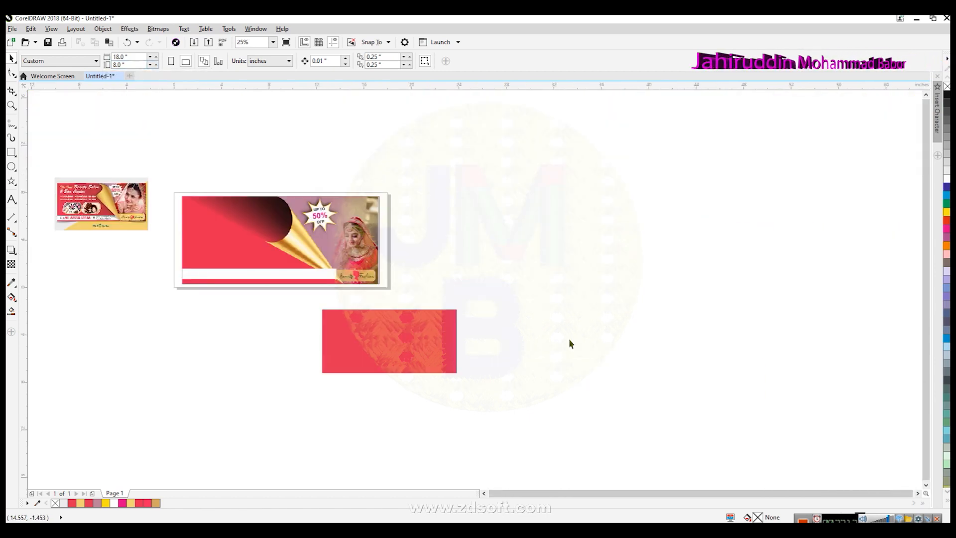
{"action": "scroll", "coordinate": [243, 213], "scroll_direction": "up", "scroll_amount": 2}
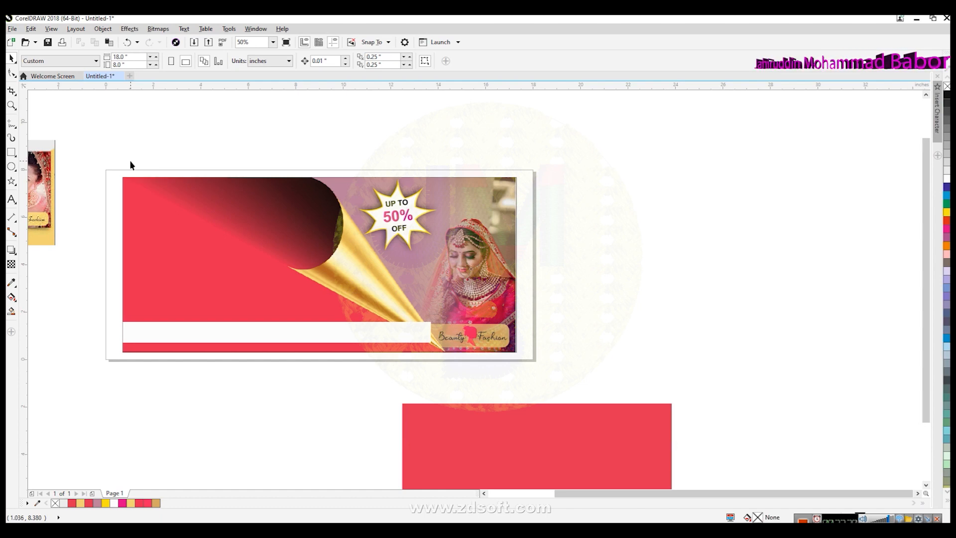
{"action": "left_click", "coordinate": [262, 61]}
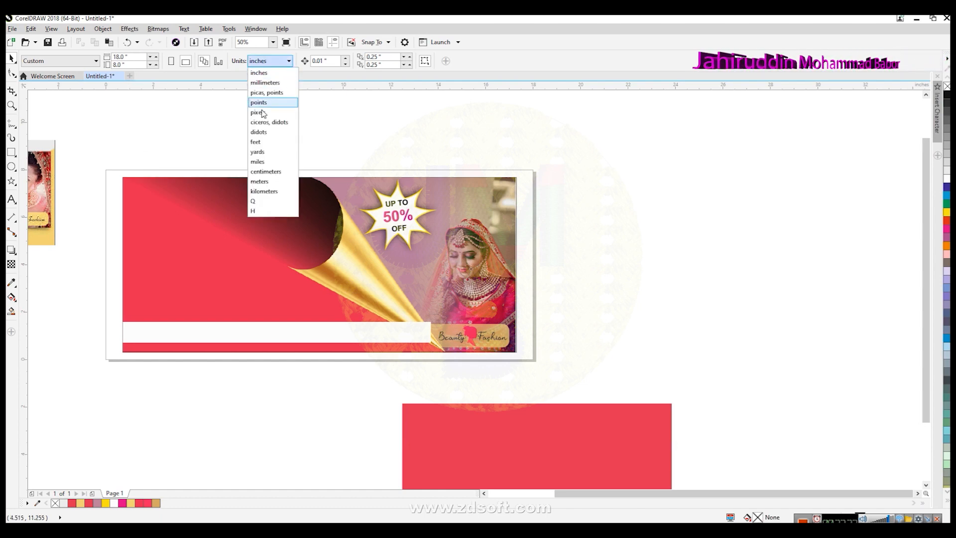
{"action": "left_click", "coordinate": [257, 142]}
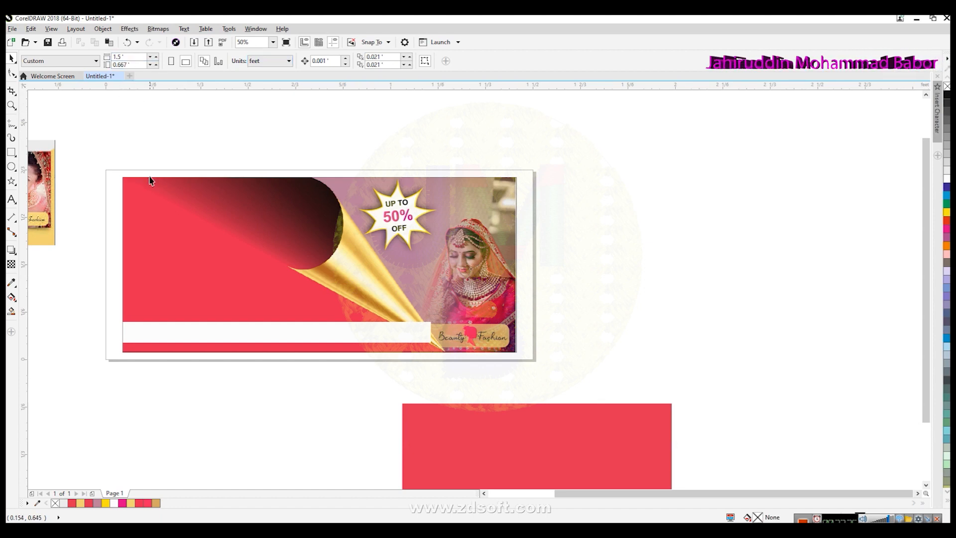
{"action": "left_click", "coordinate": [130, 57]}
{"action": "key", "text": "Return"}
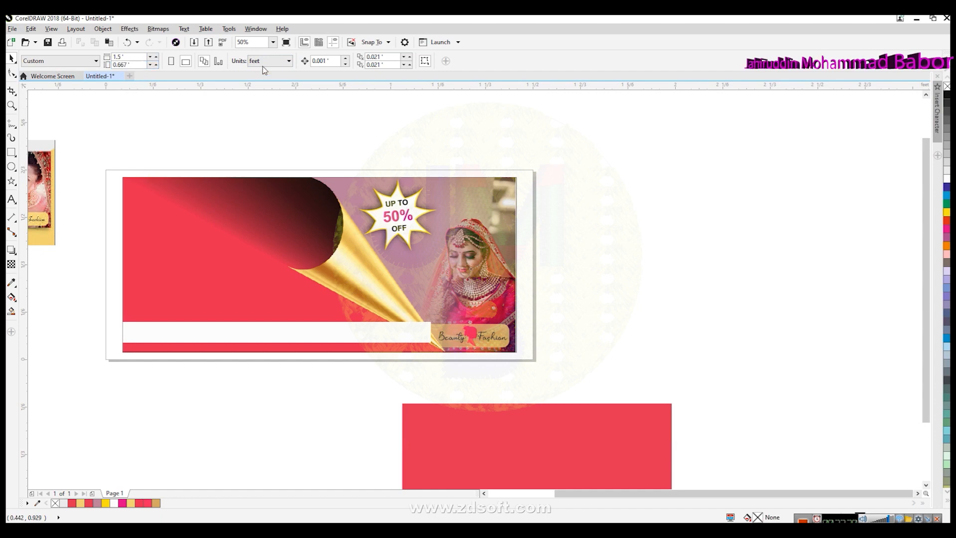
{"action": "left_click", "coordinate": [269, 61]}
{"action": "left_click", "coordinate": [259, 73]}
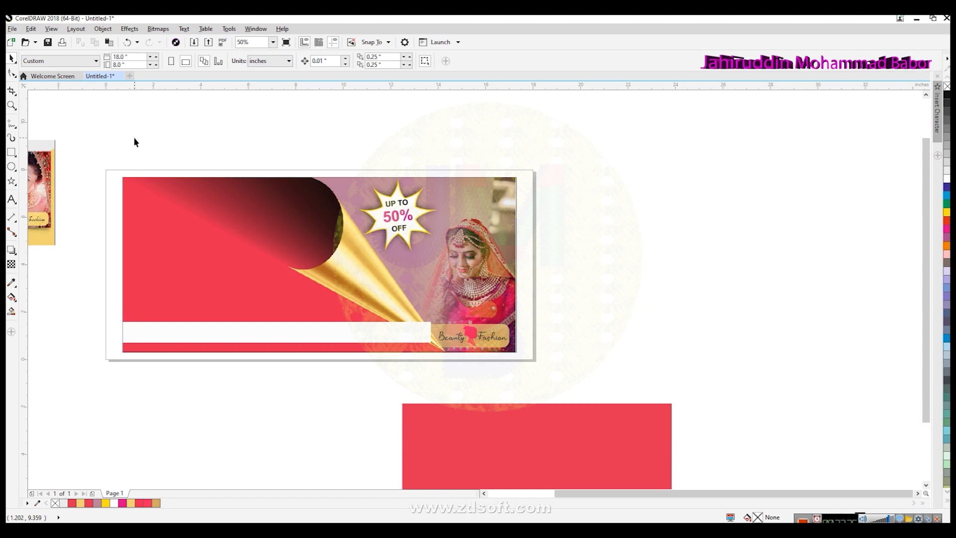
{"action": "left_click", "coordinate": [115, 57]}
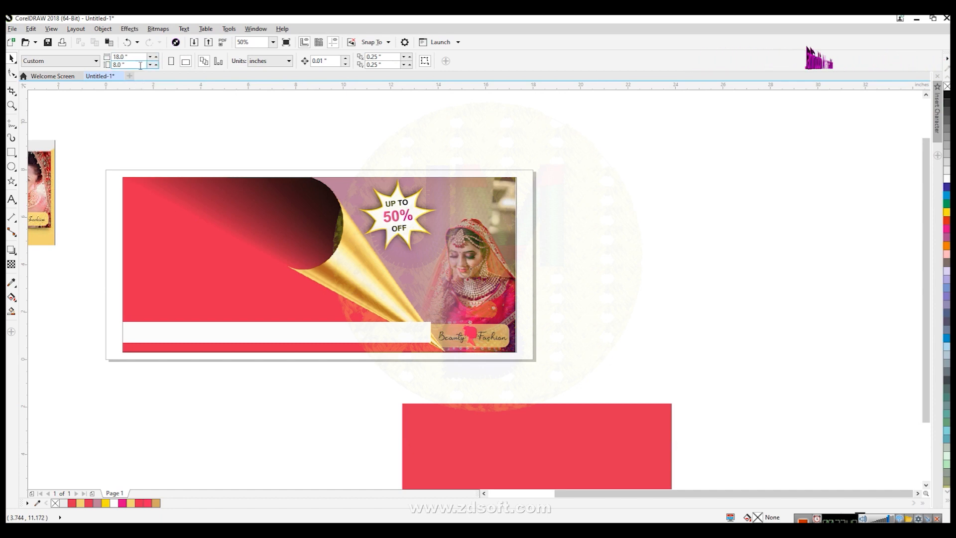
Convert the white strip to curves and move its two right-hand corner nodes to slant that end along the gold fold.
{"action": "left_click", "coordinate": [368, 337]}
{"action": "scroll", "coordinate": [469, 356], "scroll_direction": "up", "scroll_amount": 2}
{"action": "scroll", "coordinate": [468, 355], "scroll_direction": "up", "scroll_amount": 1}
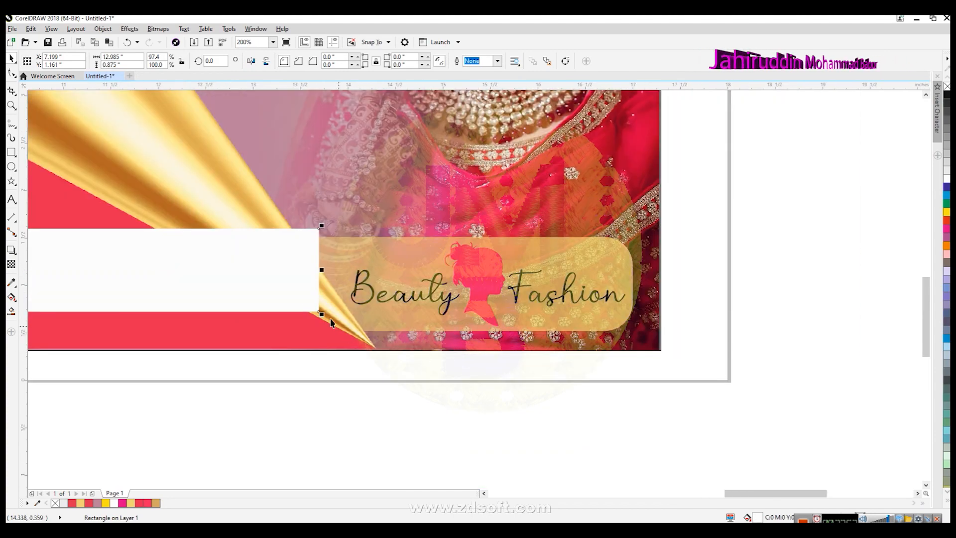
{"action": "scroll", "coordinate": [299, 296], "scroll_direction": "up", "scroll_amount": 1}
{"action": "left_click", "coordinate": [11, 73]}
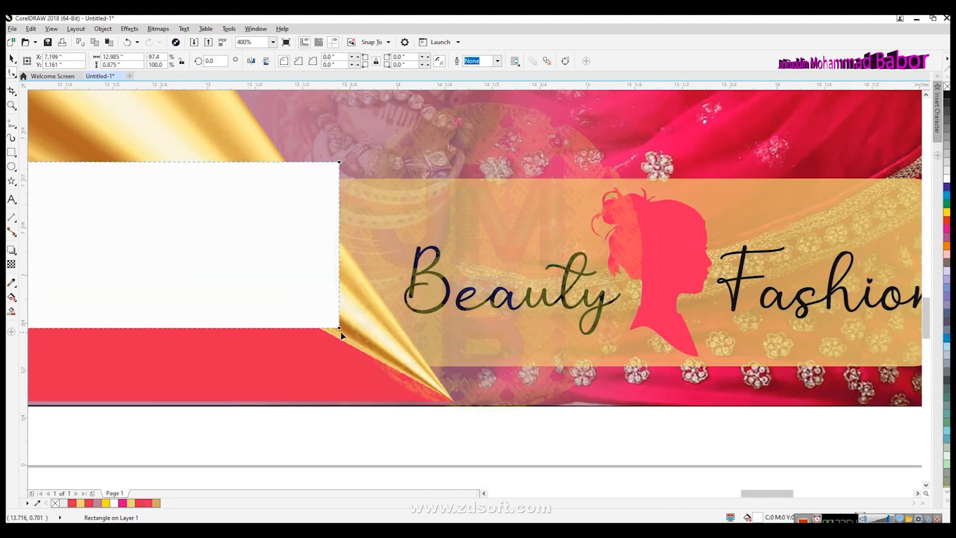
{"action": "key", "text": "ctrl+q"}
{"action": "left_click_drag", "start_coordinate": [339, 328], "coordinate": [326, 333]}
{"action": "left_click_drag", "start_coordinate": [340, 162], "coordinate": [92, 198]}
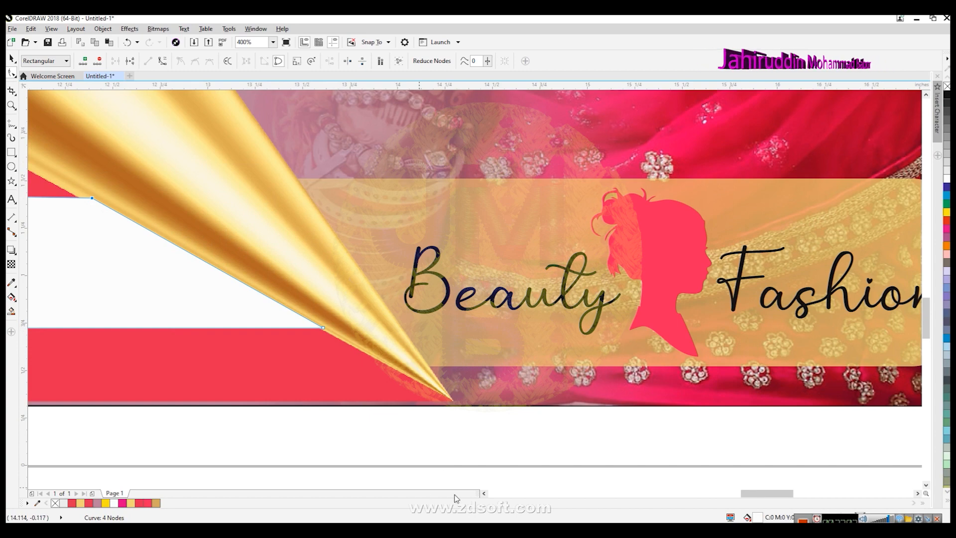
Move the strip's upper right node slightly left to meet the outer edge of the gold fold.
{"action": "left_click", "coordinate": [483, 493]}
{"action": "scroll", "coordinate": [359, 152], "scroll_direction": "up", "scroll_amount": 1}
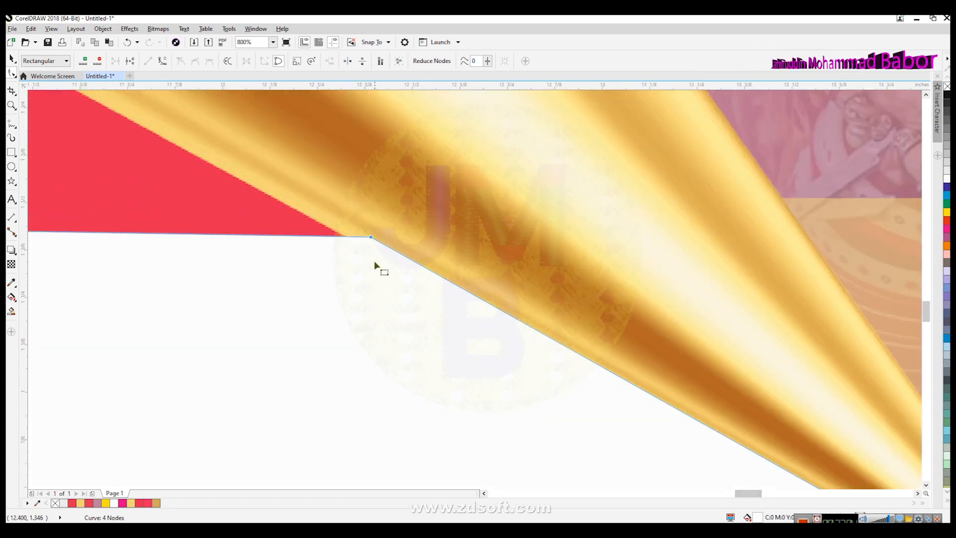
{"action": "left_click_drag", "start_coordinate": [373, 238], "coordinate": [341, 236]}
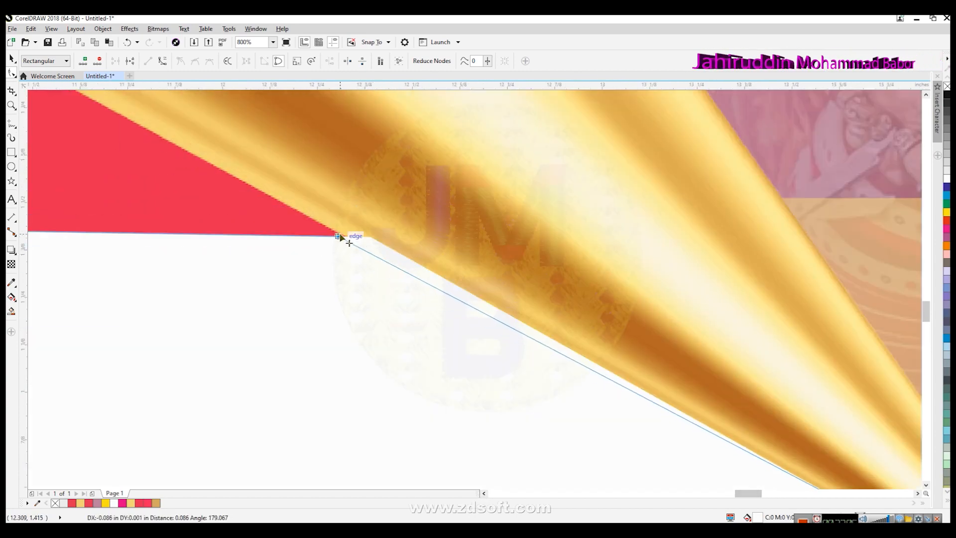
{"action": "scroll", "coordinate": [504, 328], "scroll_direction": "down", "scroll_amount": 3}
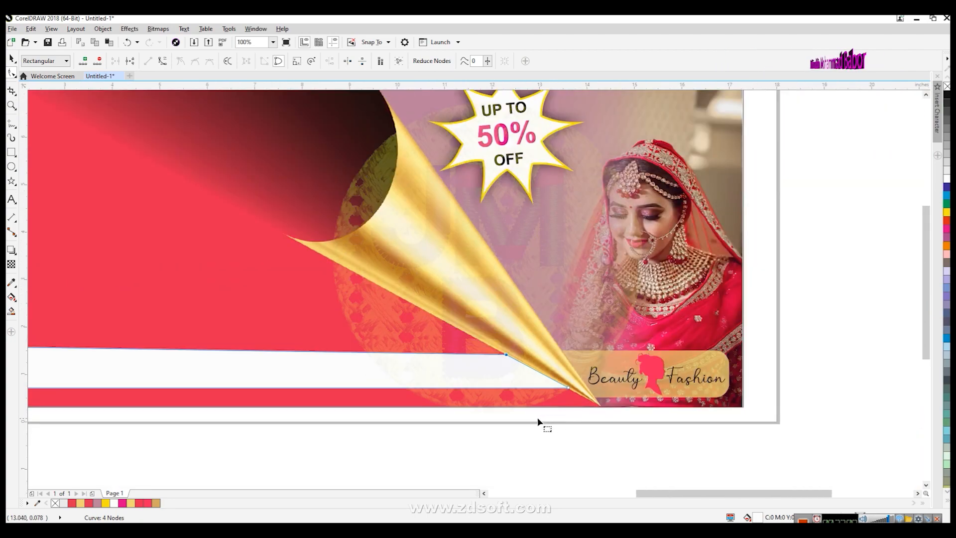
{"action": "scroll", "coordinate": [551, 427], "scroll_direction": "down", "scroll_amount": 1}
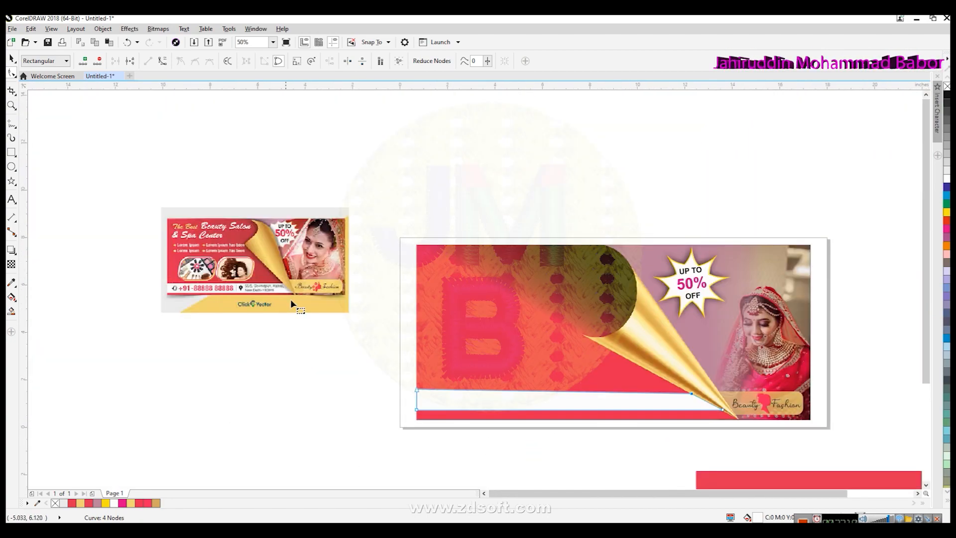
Stretch the red background bitmap slightly left to cover the thin mauve sliver along the banner's left edge.
{"action": "scroll", "coordinate": [326, 359], "scroll_direction": "up", "scroll_amount": 1}
{"action": "scroll", "coordinate": [318, 294], "scroll_direction": "down", "scroll_amount": 2}
{"action": "scroll", "coordinate": [433, 319], "scroll_direction": "up", "scroll_amount": 1}
{"action": "left_click", "coordinate": [448, 320]}
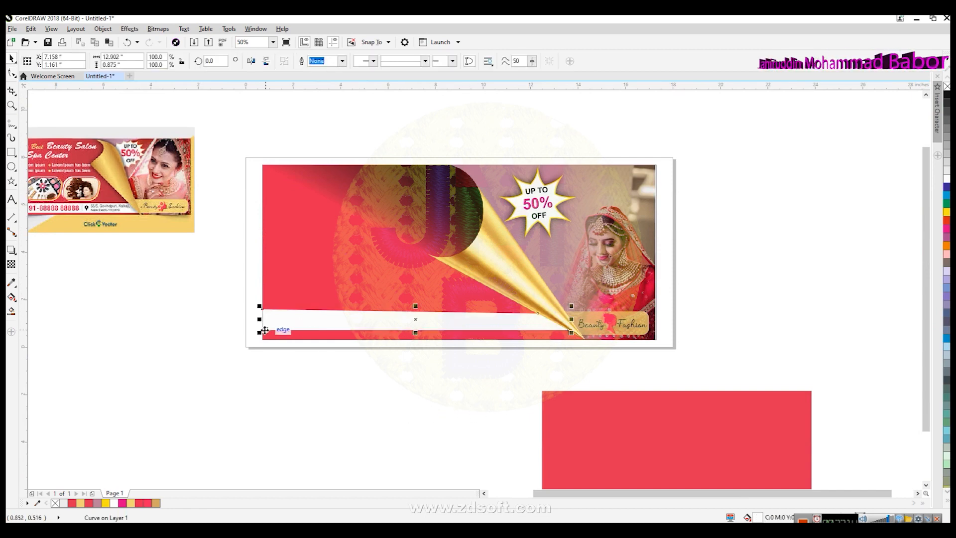
{"action": "scroll", "coordinate": [262, 325], "scroll_direction": "up", "scroll_amount": 3}
{"action": "scroll", "coordinate": [268, 260], "scroll_direction": "up", "scroll_amount": 1}
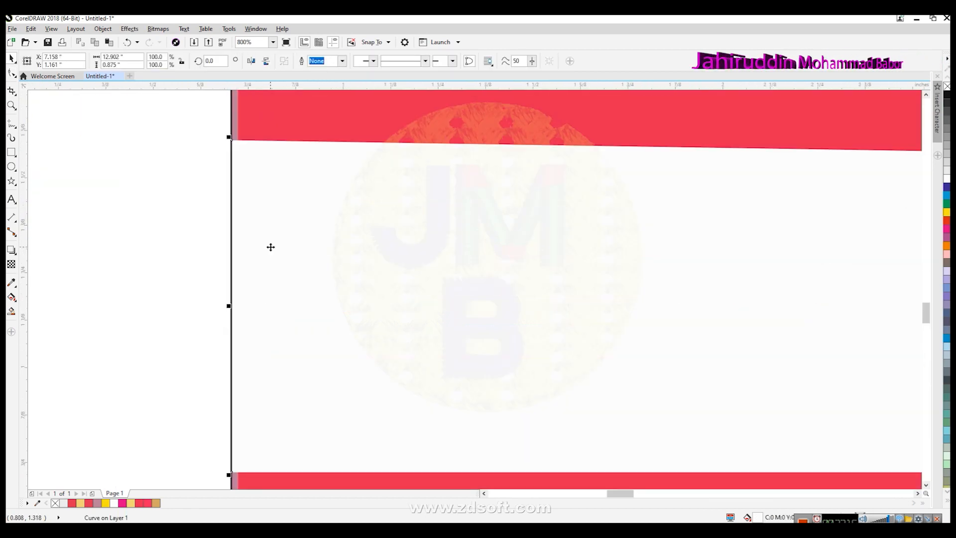
{"action": "scroll", "coordinate": [270, 247], "scroll_direction": "down", "scroll_amount": 4}
{"action": "left_click", "coordinate": [285, 193]}
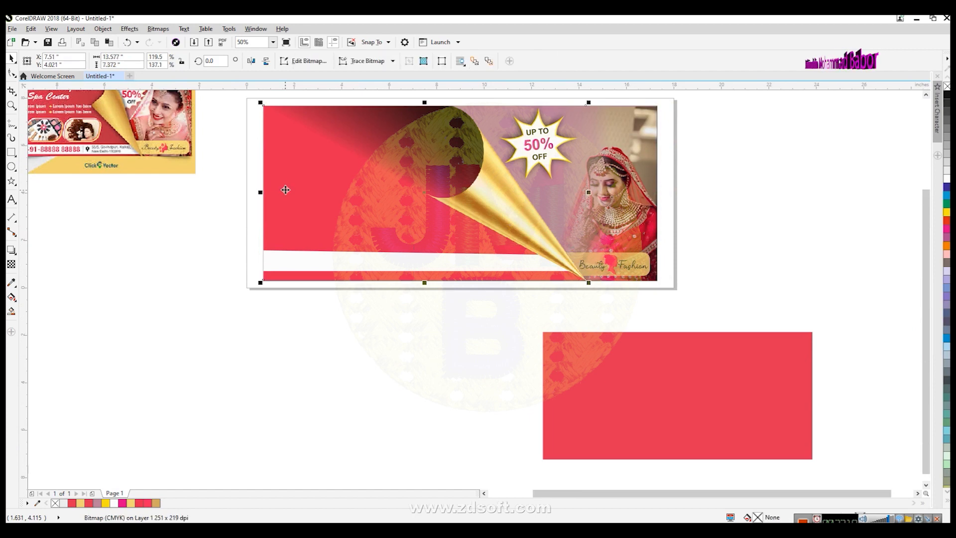
{"action": "scroll", "coordinate": [281, 189], "scroll_direction": "up", "scroll_amount": 3}
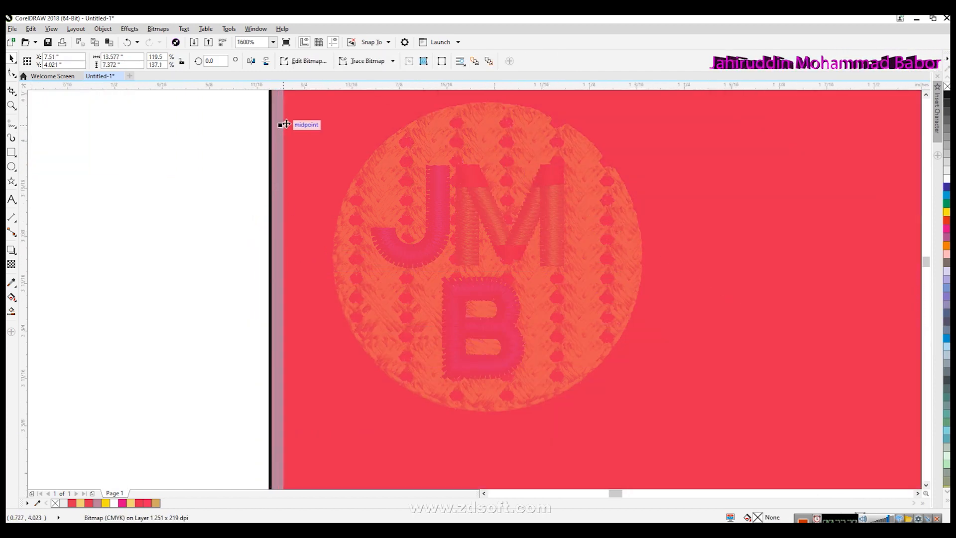
{"action": "left_click_drag", "start_coordinate": [280, 125], "coordinate": [268, 126]}
{"action": "left_click", "coordinate": [233, 181]}
{"action": "scroll", "coordinate": [393, 274], "scroll_direction": "down", "scroll_amount": 6}
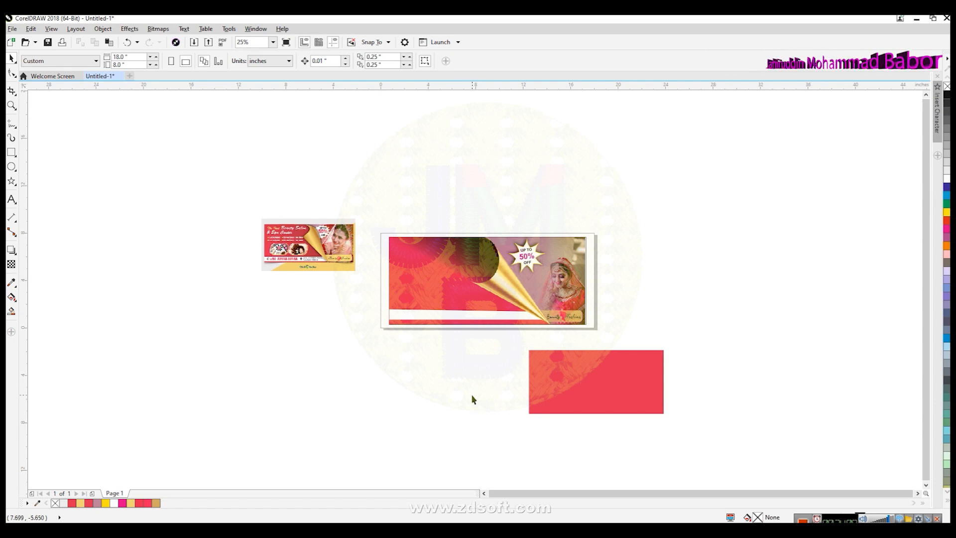
Examine the phone icon, phone number, location pin and address layout in the reference banner's contact strip.
{"action": "scroll", "coordinate": [244, 242], "scroll_direction": "up", "scroll_amount": 1}
{"action": "scroll", "coordinate": [280, 273], "scroll_direction": "up", "scroll_amount": 1}
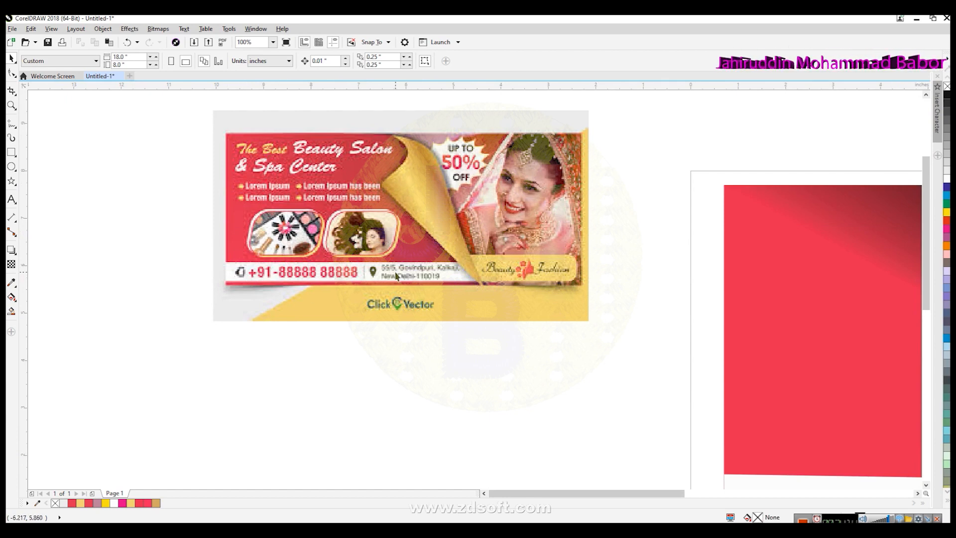
{"action": "scroll", "coordinate": [237, 297], "scroll_direction": "up", "scroll_amount": 1}
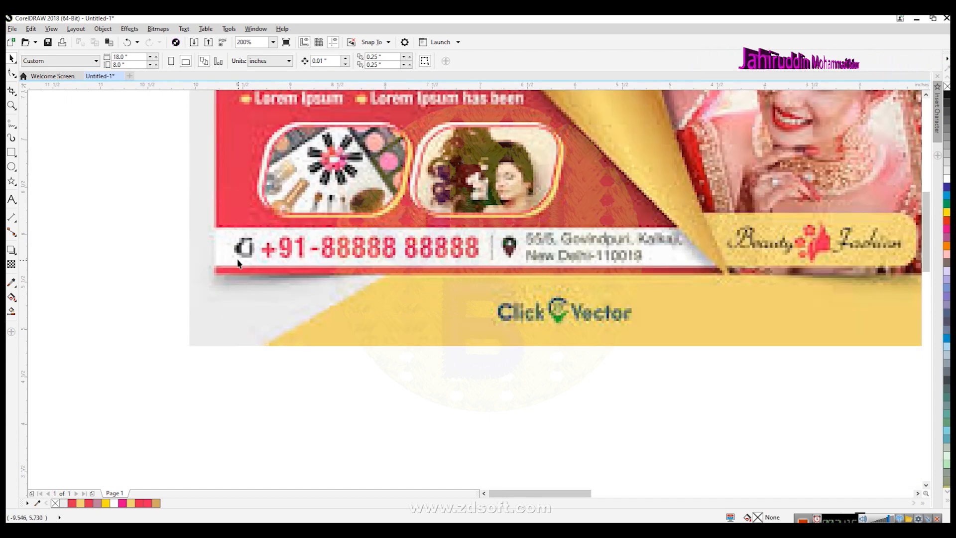
{"action": "scroll", "coordinate": [245, 253], "scroll_direction": "up", "scroll_amount": 1}
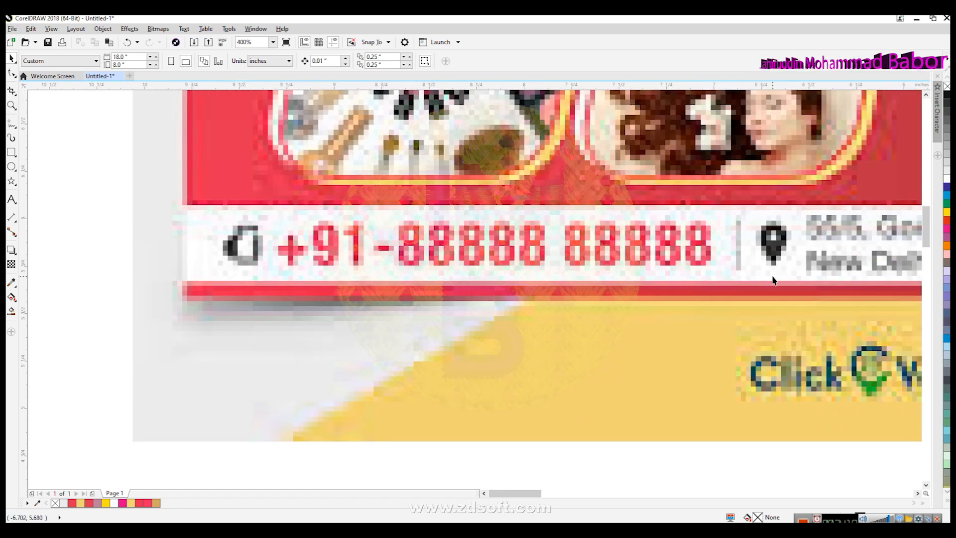
{"action": "scroll", "coordinate": [775, 261], "scroll_direction": "down", "scroll_amount": 2}
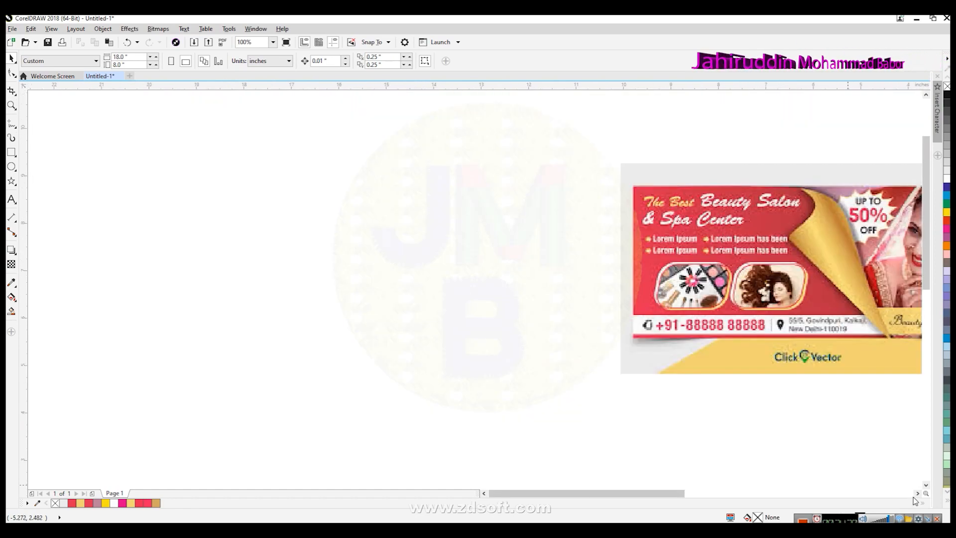
{"action": "left_click", "coordinate": [917, 494]}
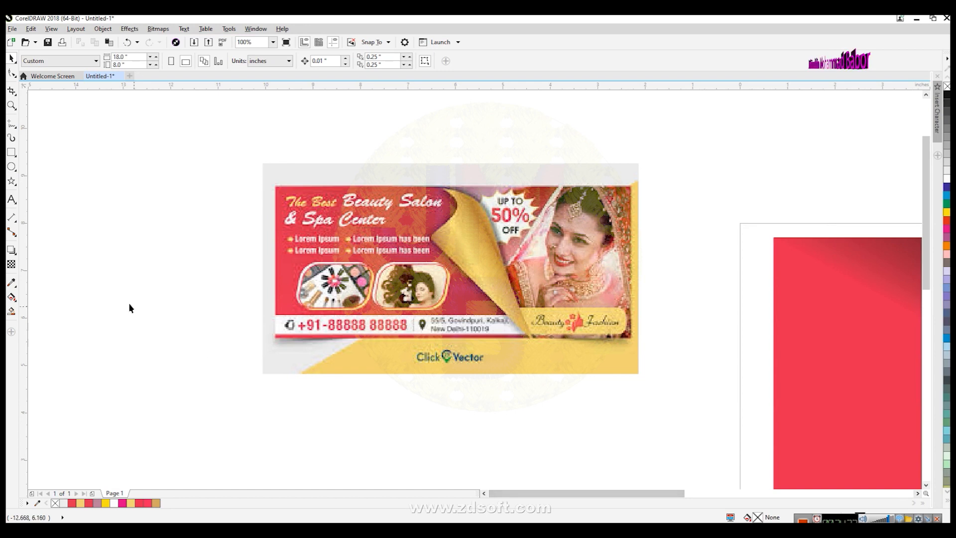
{"action": "scroll", "coordinate": [384, 330], "scroll_direction": "up", "scroll_amount": 1}
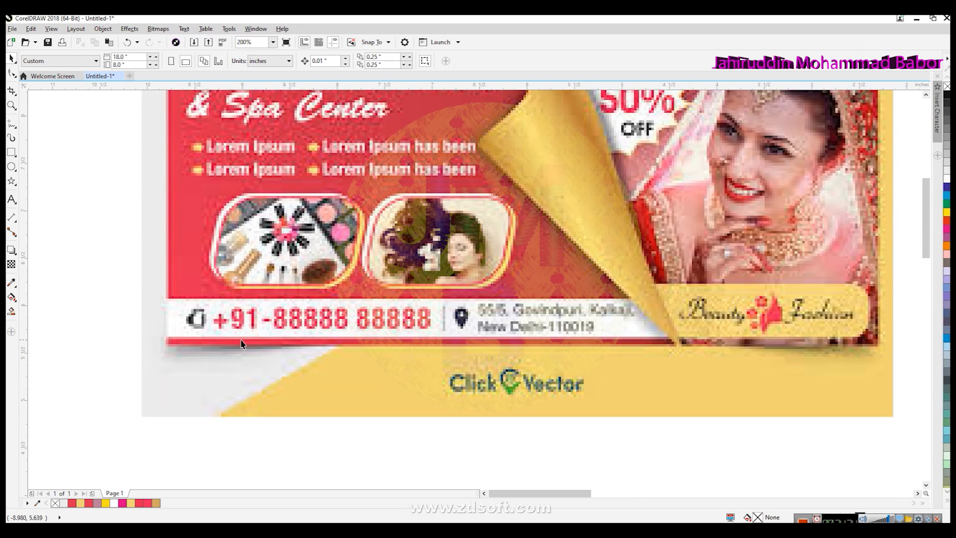
{"action": "scroll", "coordinate": [473, 333], "scroll_direction": "down", "scroll_amount": 1}
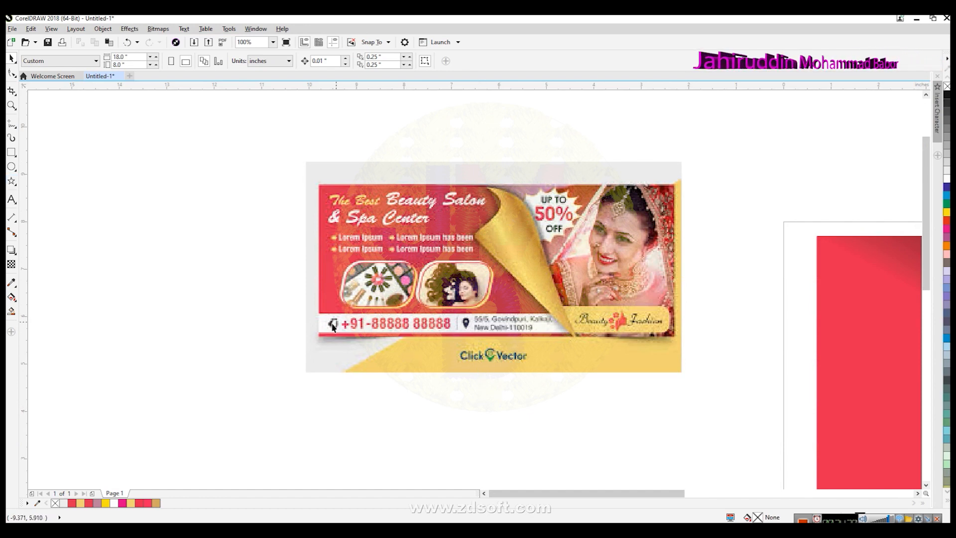
Draw a teardrop basic shape about 0.48 by 0.98 inches below the reference banner and flip it vertically.
{"action": "left_click", "coordinate": [16, 187]}
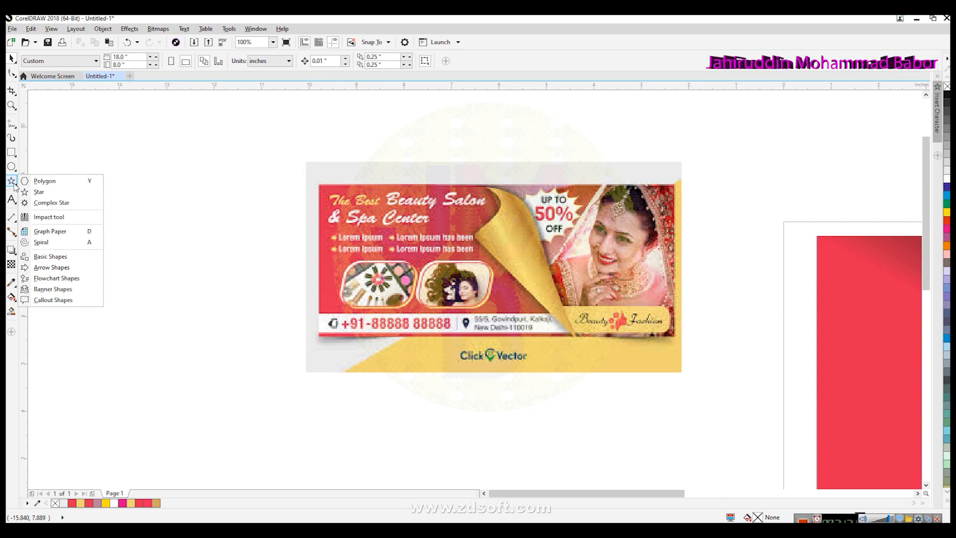
{"action": "mouse_move", "coordinate": [10, 169]}
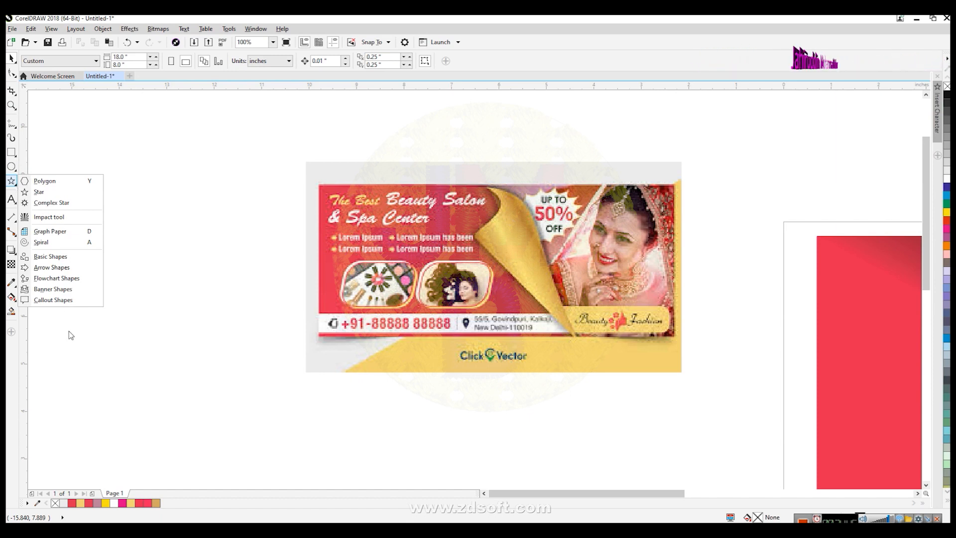
{"action": "left_click", "coordinate": [70, 257]}
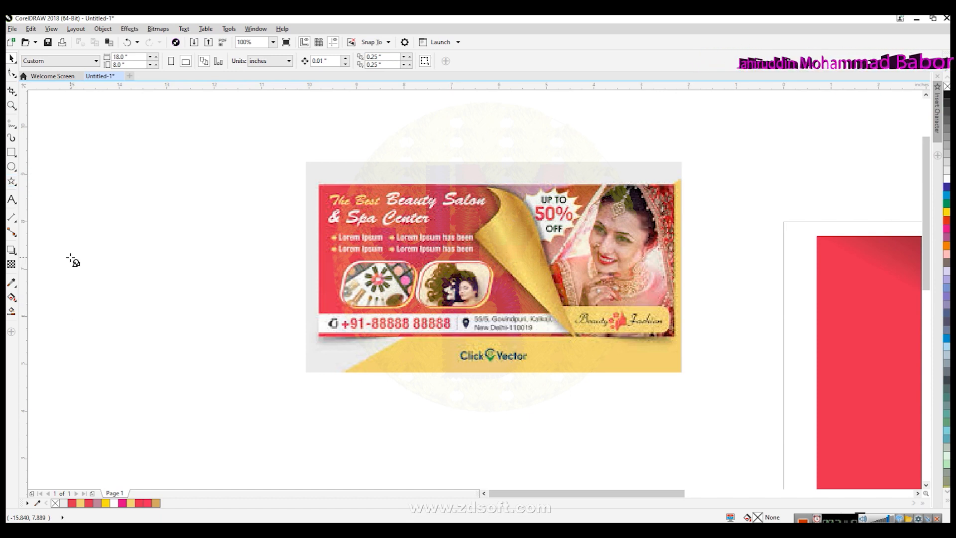
{"action": "left_click", "coordinate": [285, 61]}
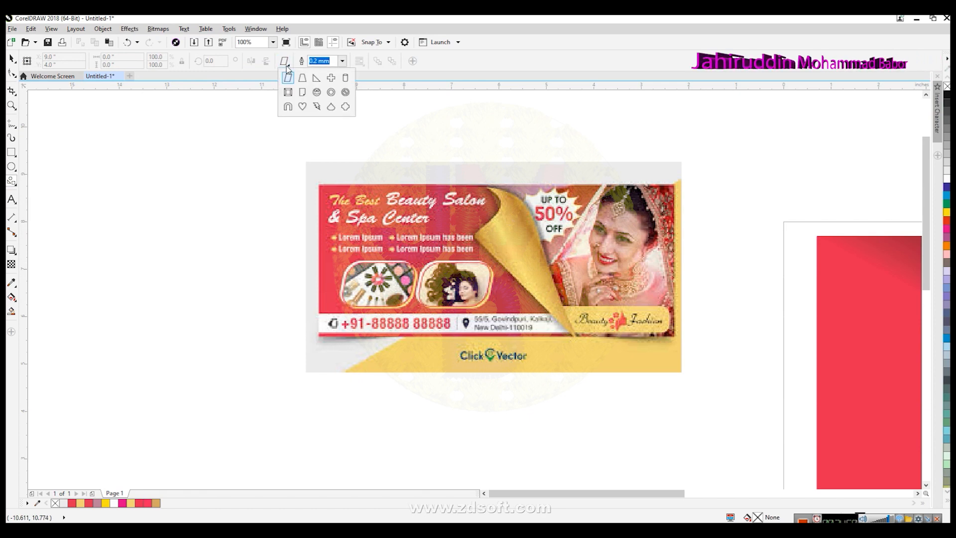
{"action": "left_click", "coordinate": [331, 107]}
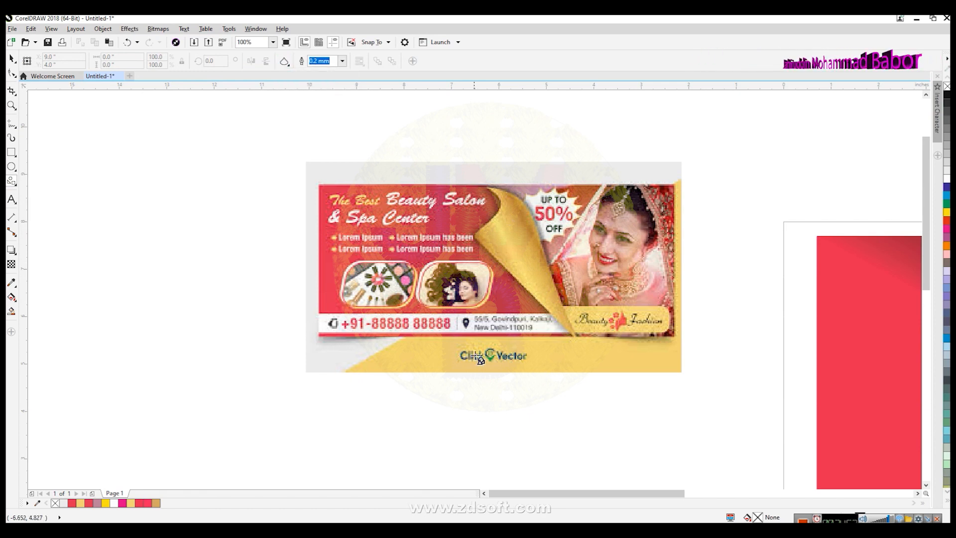
{"action": "left_click_drag", "start_coordinate": [470, 387], "coordinate": [495, 435]}
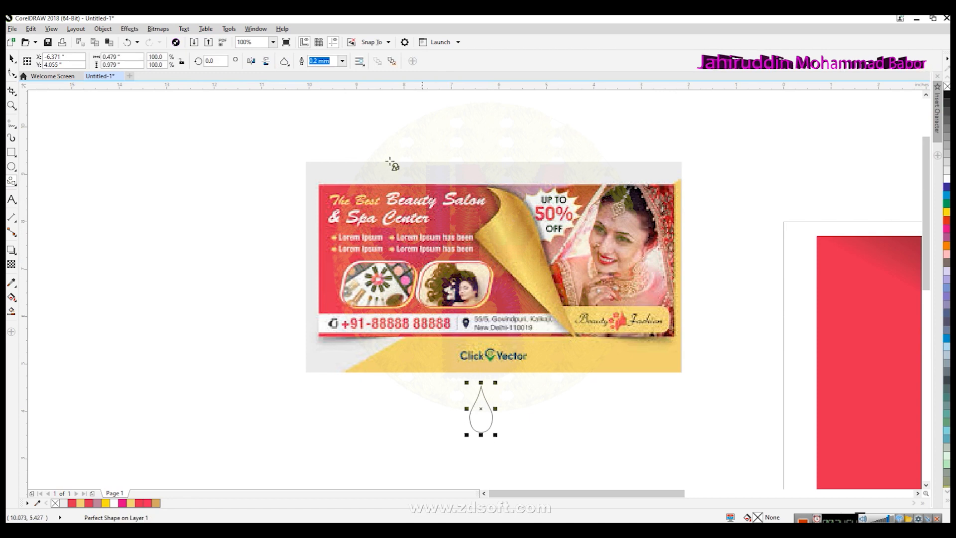
{"action": "left_click", "coordinate": [266, 61]}
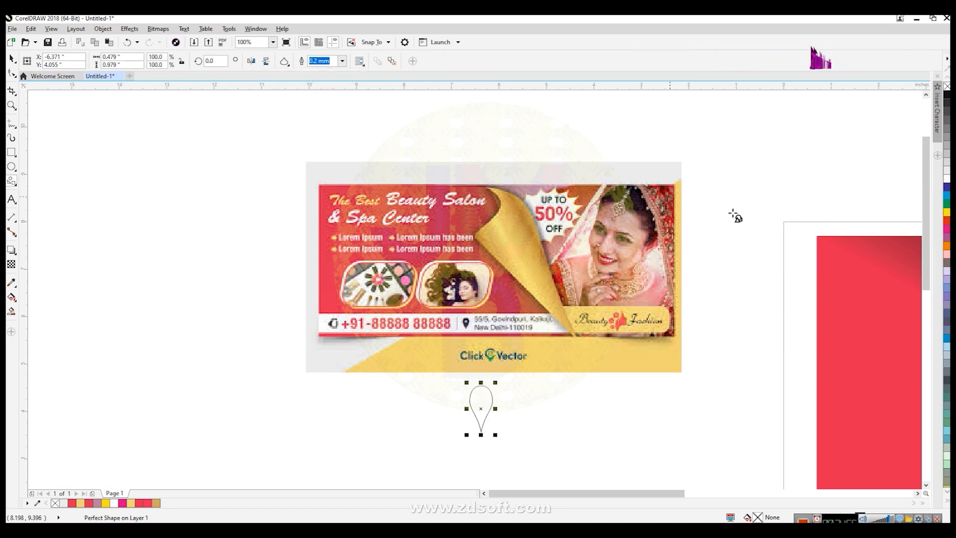
Fill the flipped teardrop with black and remove its outline.
{"action": "scroll", "coordinate": [670, 427], "scroll_direction": "up", "scroll_amount": 1}
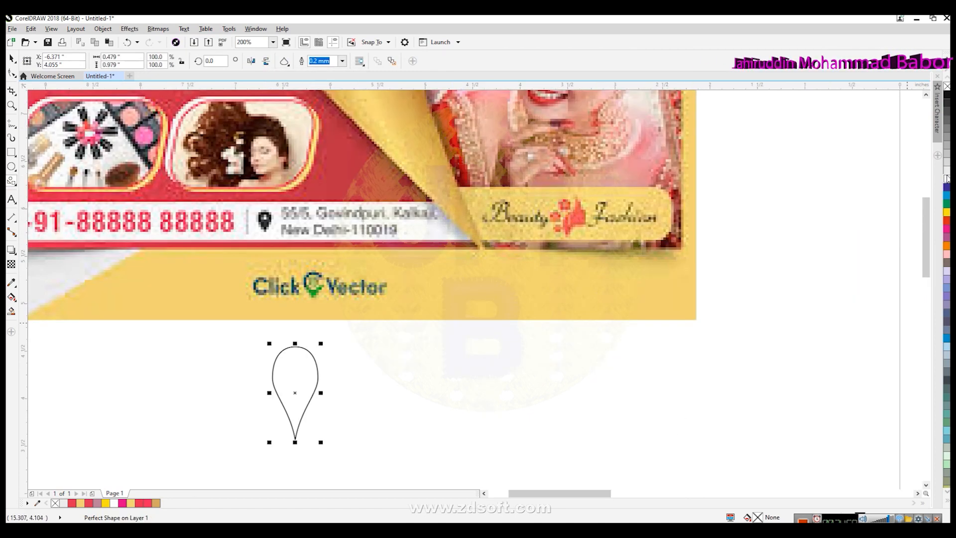
{"action": "left_click", "coordinate": [947, 98]}
{"action": "right_click", "coordinate": [947, 87]}
{"action": "left_click", "coordinate": [96, 338]}
Draw a circle about 0.22 inches wide beside the black teardrop and align both objects on a common center.
{"action": "key", "text": "F7"}
{"action": "left_click_drag", "start_coordinate": [213, 341], "coordinate": [237, 365]}
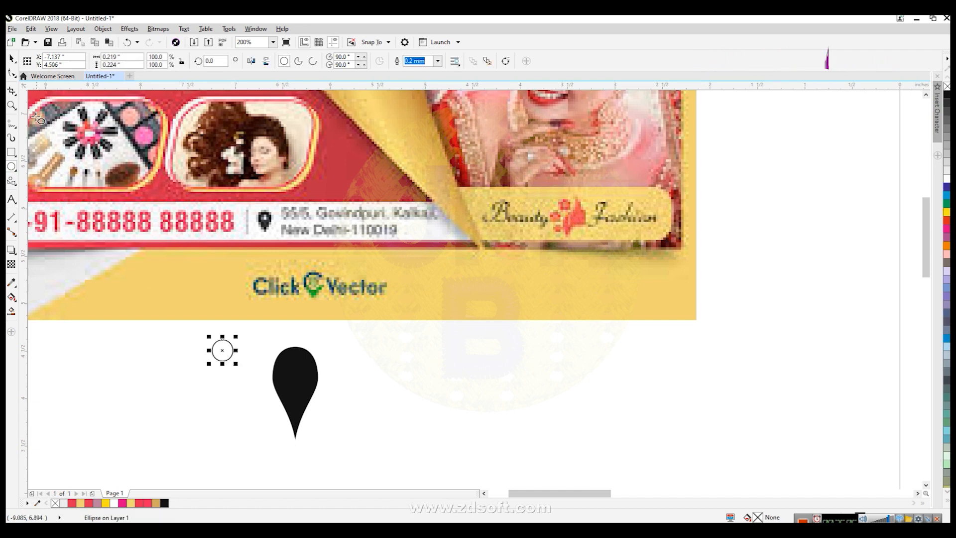
{"action": "left_click", "coordinate": [11, 58]}
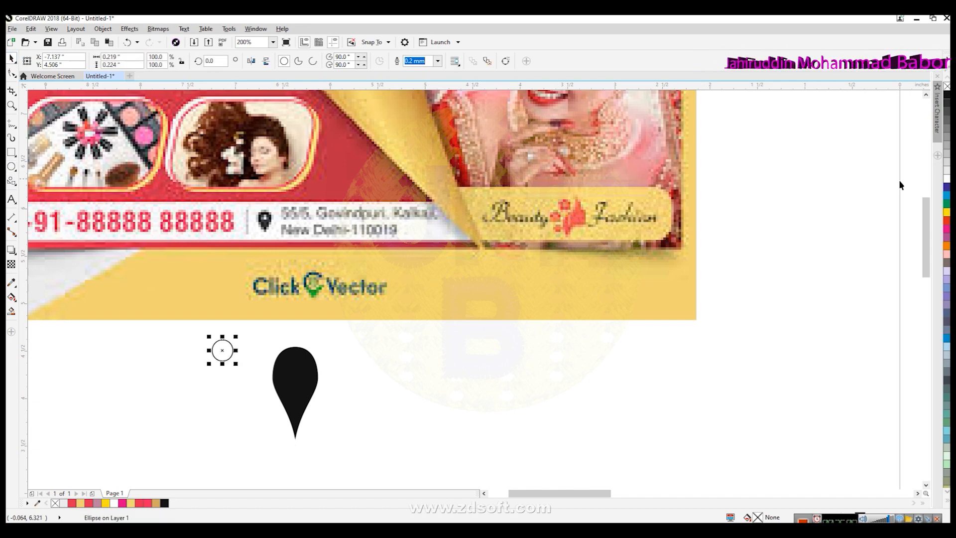
{"action": "left_click_drag", "start_coordinate": [187, 325], "coordinate": [349, 445]}
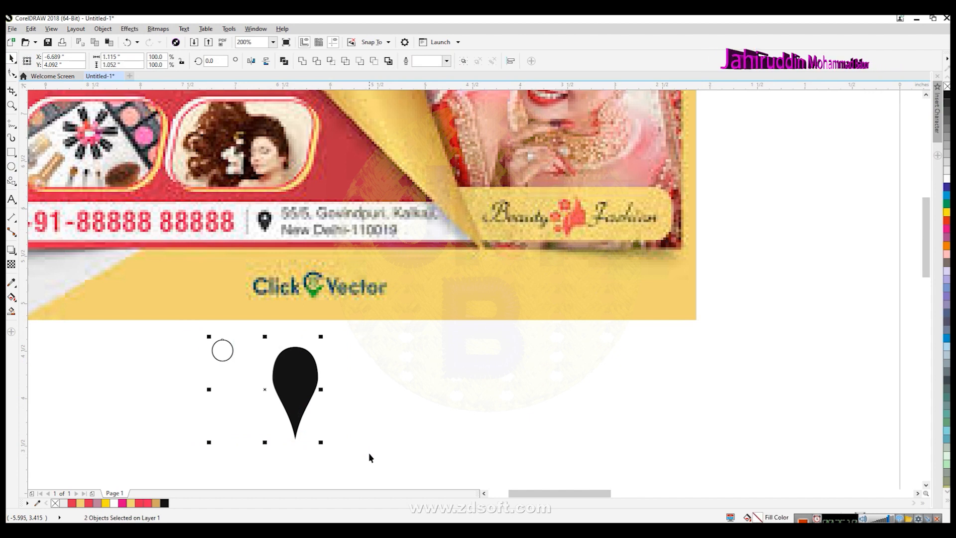
{"action": "key", "text": "e"}
{"action": "key", "text": "c"}
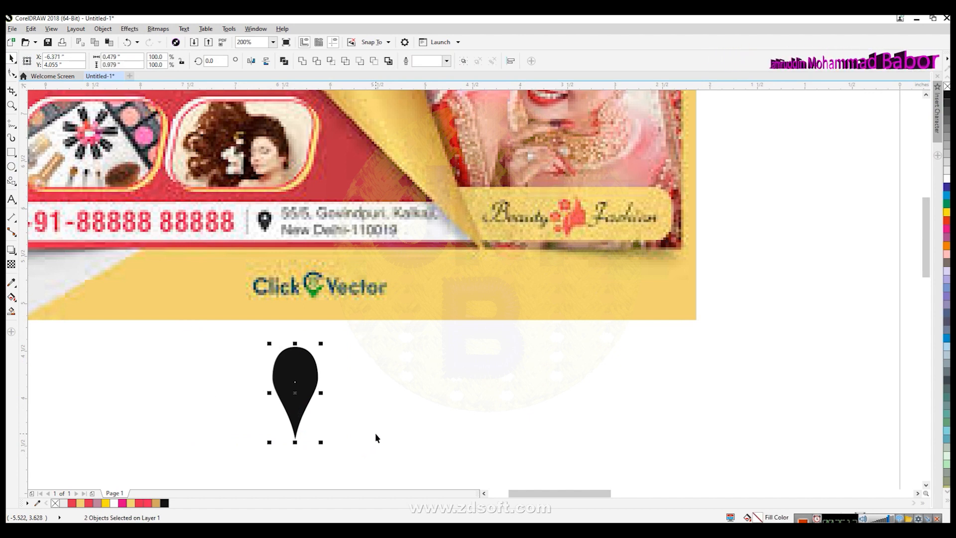
Separate the teardrop from the small circle, then fill the circle with yellow and remove its outline.
{"action": "left_click", "coordinate": [297, 391]}
{"action": "left_click_drag", "start_coordinate": [297, 391], "coordinate": [243, 402]}
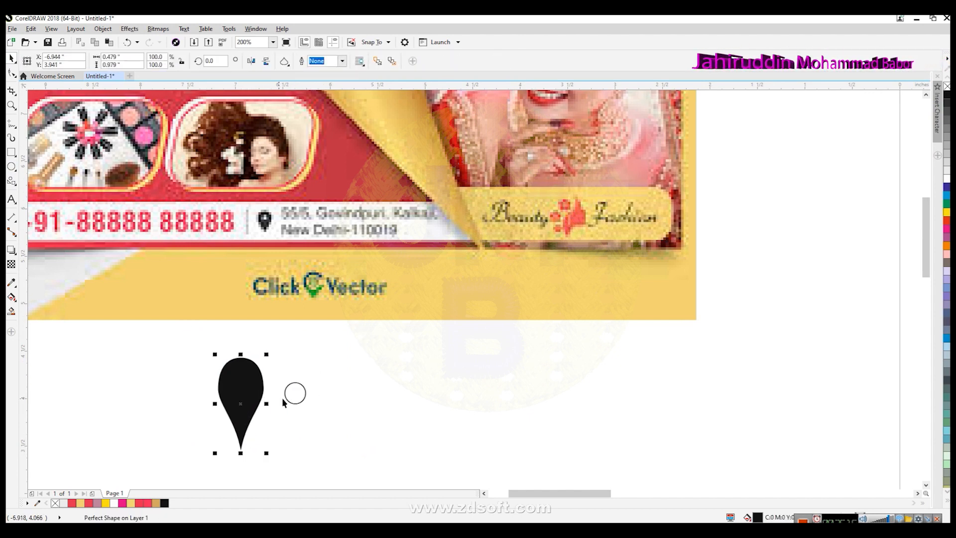
{"action": "left_click", "coordinate": [305, 396]}
{"action": "left_click_drag", "start_coordinate": [305, 396], "coordinate": [270, 393]}
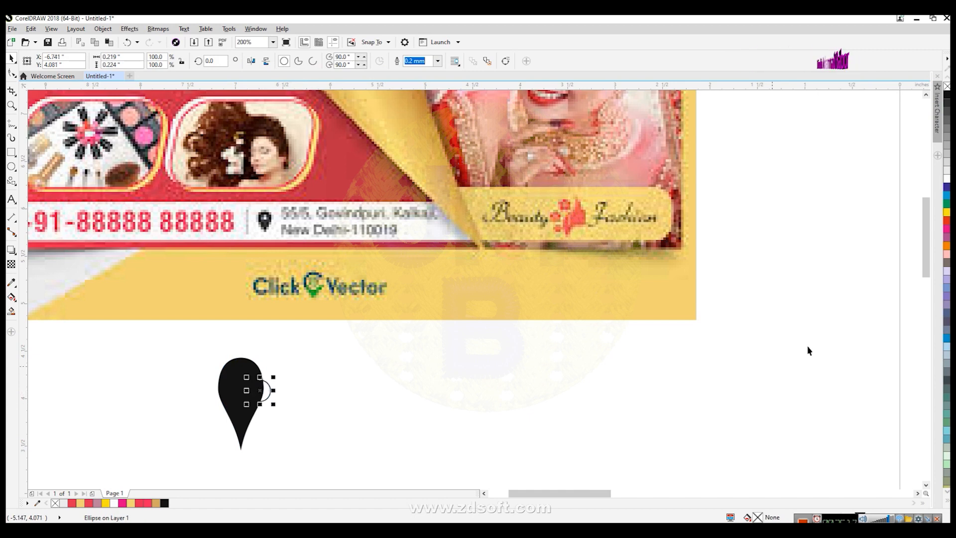
{"action": "left_click", "coordinate": [947, 213]}
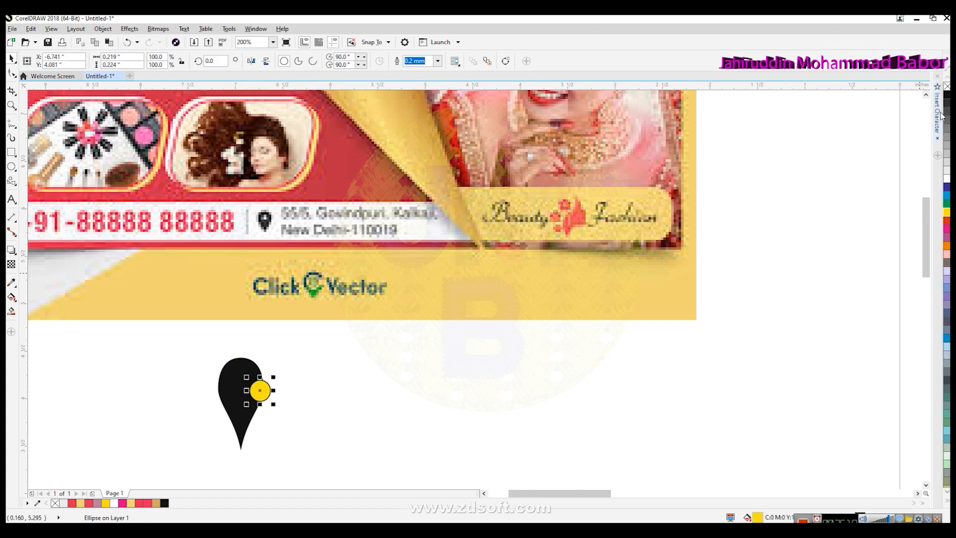
{"action": "right_click", "coordinate": [946, 86]}
Center the yellow circle on the teardrop and nudge it up into the teardrop's rounded head.
{"action": "left_click_drag", "start_coordinate": [142, 344], "coordinate": [335, 478]}
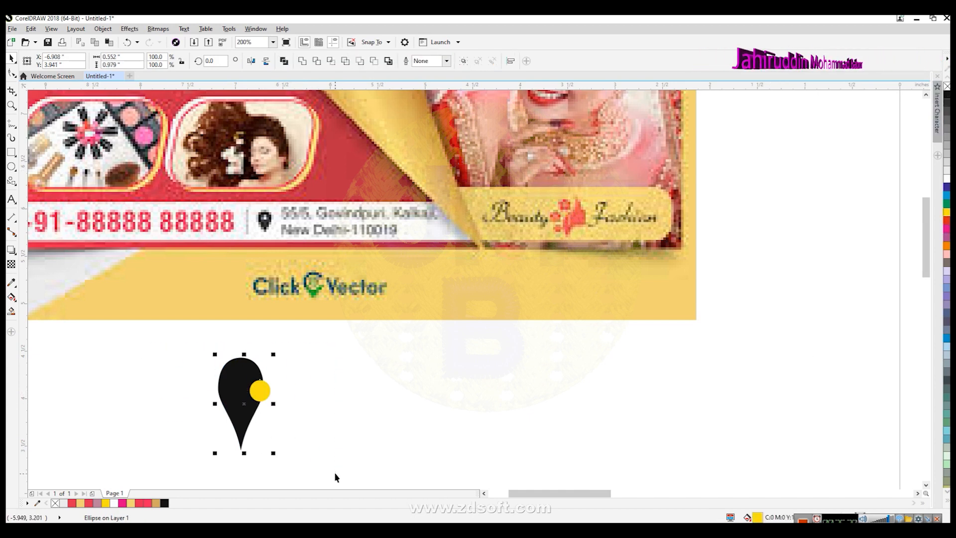
{"action": "key", "text": "e"}
{"action": "key", "text": "c"}
{"action": "key", "text": "Escape"}
{"action": "left_click", "coordinate": [246, 405]}
{"action": "key", "text": "Up"}
{"action": "key", "text": "Up"}
{"action": "key", "text": "Up"}
{"action": "key", "text": "Up"}
{"action": "key", "text": "Up"}
{"action": "key", "text": "Up"}
{"action": "key", "text": "Up"}
{"action": "key", "text": "Up"}
{"action": "key", "text": "Up"}
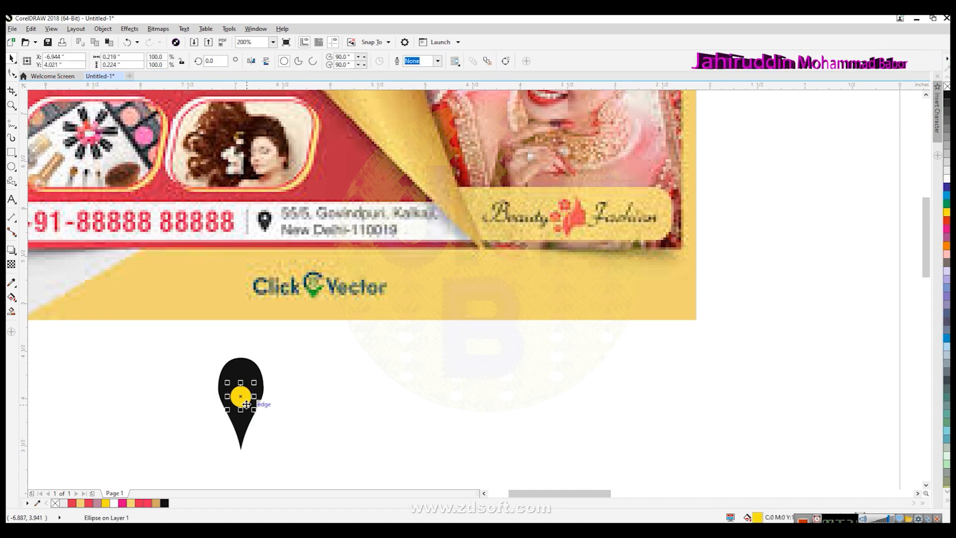
{"action": "key", "text": "Up"}
{"action": "key", "text": "Up"}
{"action": "key", "text": "Up"}
{"action": "key", "text": "Up"}
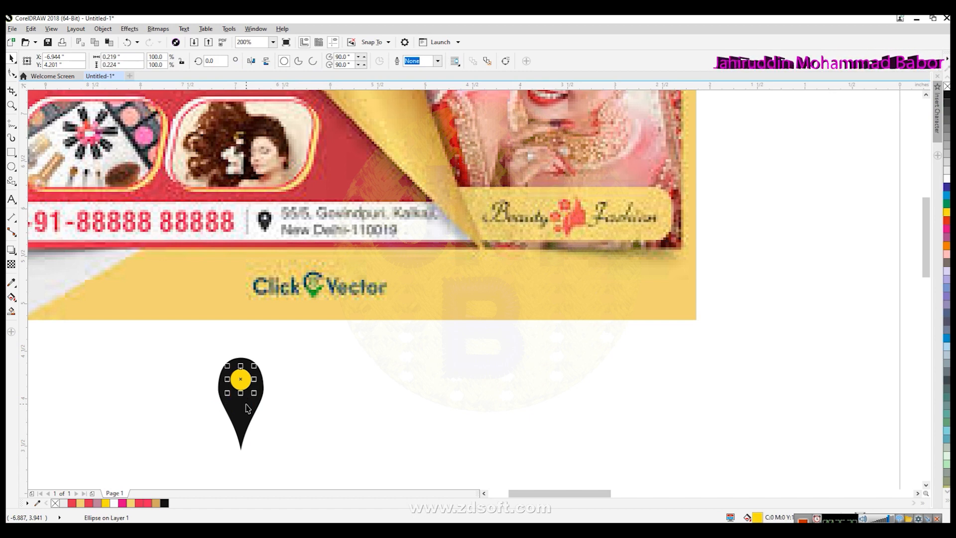
Trim the teardrop with the yellow circle to cut a round hole, and delete the leftover circle.
{"action": "left_click_drag", "start_coordinate": [180, 343], "coordinate": [325, 473]}
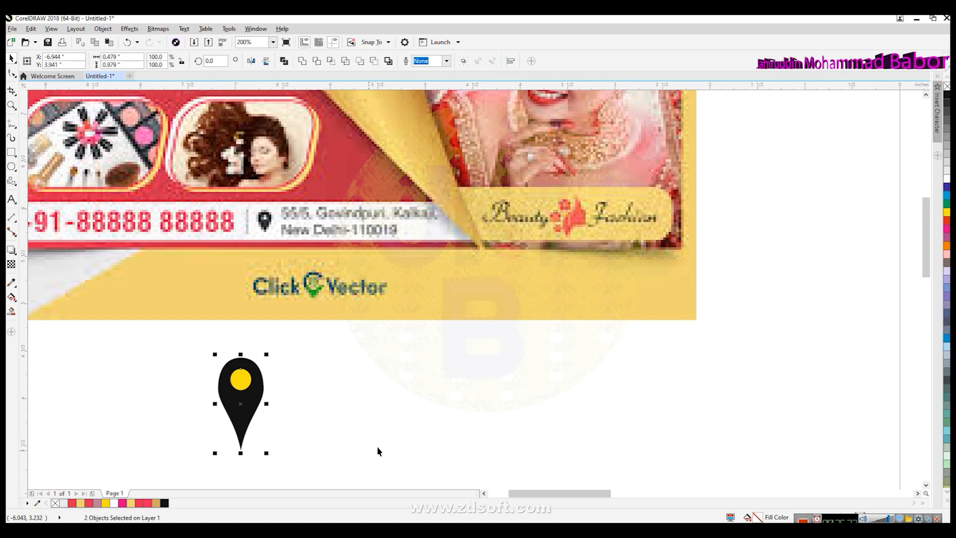
{"action": "scroll", "coordinate": [433, 453], "scroll_direction": "down", "scroll_amount": 1}
{"action": "scroll", "coordinate": [564, 461], "scroll_direction": "down", "scroll_amount": 1}
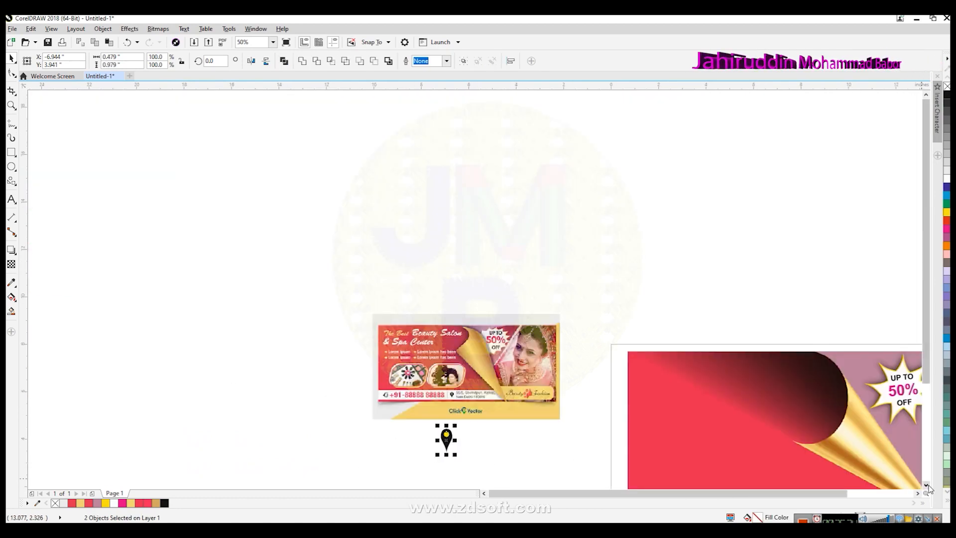
{"action": "scroll", "coordinate": [446, 346], "scroll_direction": "down", "scroll_amount": 2}
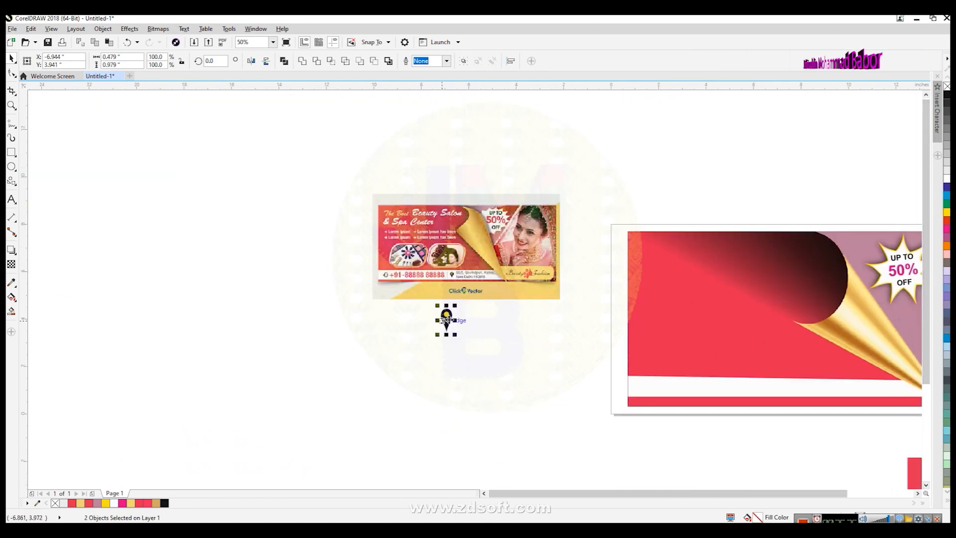
{"action": "left_click", "coordinate": [483, 357]}
{"action": "left_click", "coordinate": [447, 314]}
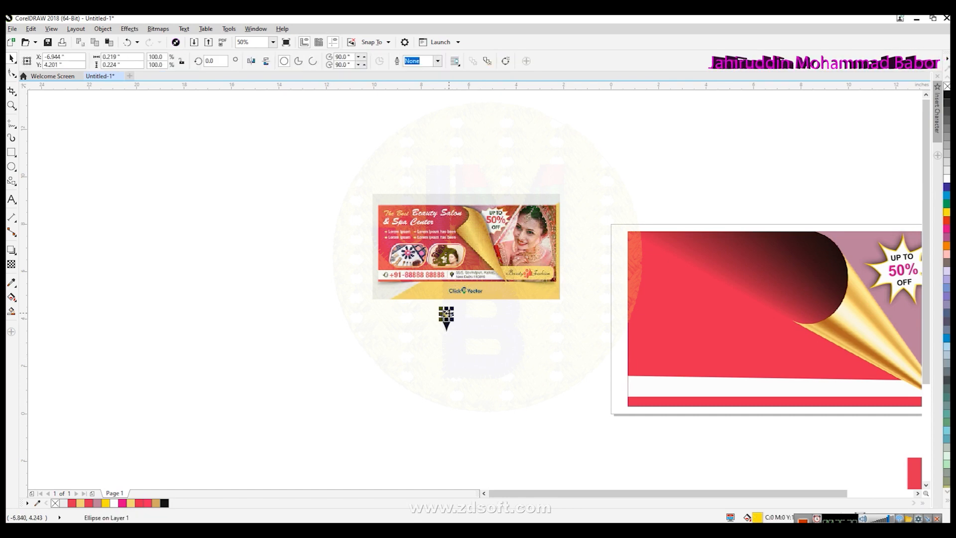
{"action": "left_click", "coordinate": [524, 379]}
{"action": "scroll", "coordinate": [476, 339], "scroll_direction": "up", "scroll_amount": 4}
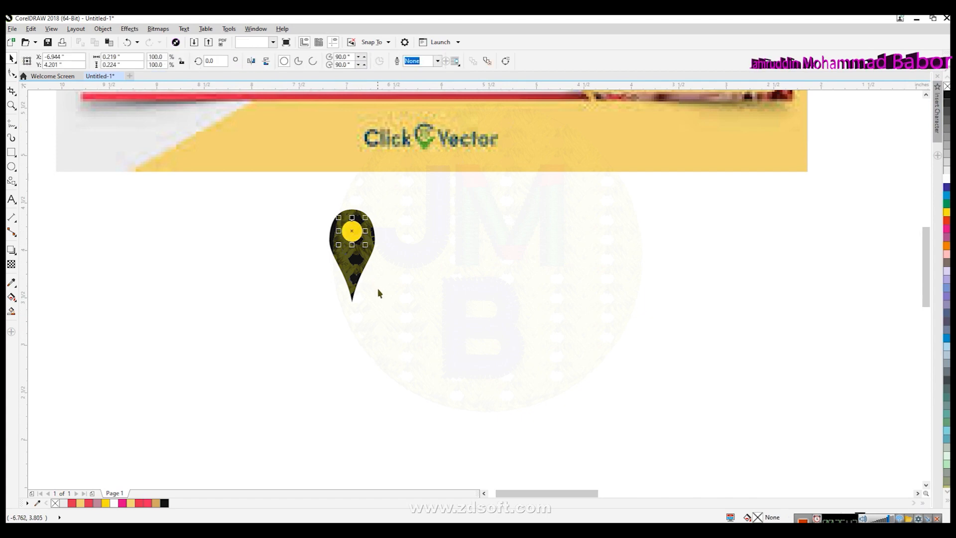
{"action": "left_click_drag", "start_coordinate": [408, 320], "coordinate": [285, 212]}
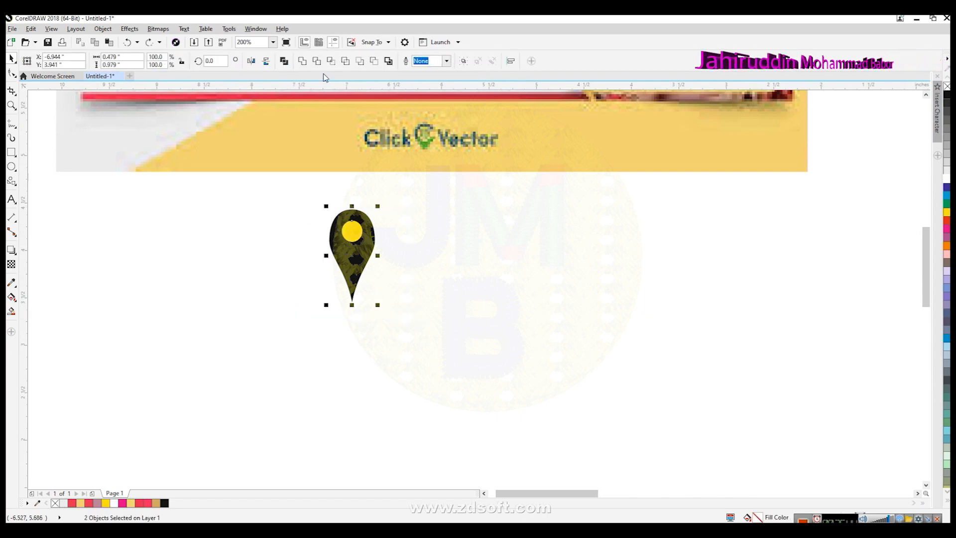
{"action": "left_click", "coordinate": [316, 61]}
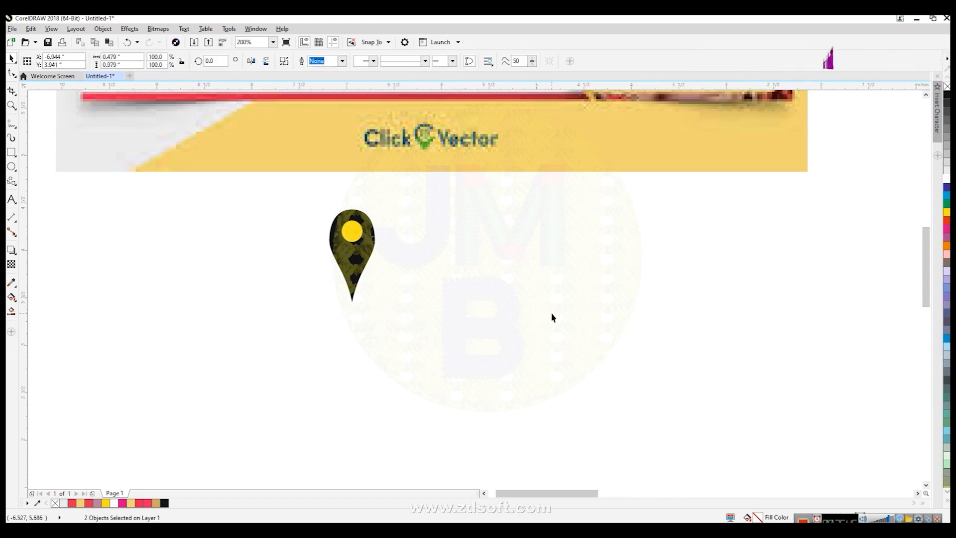
{"action": "left_click_drag", "start_coordinate": [359, 269], "coordinate": [445, 311]}
{"action": "left_click", "coordinate": [352, 231]}
{"action": "key", "text": "Delete"}
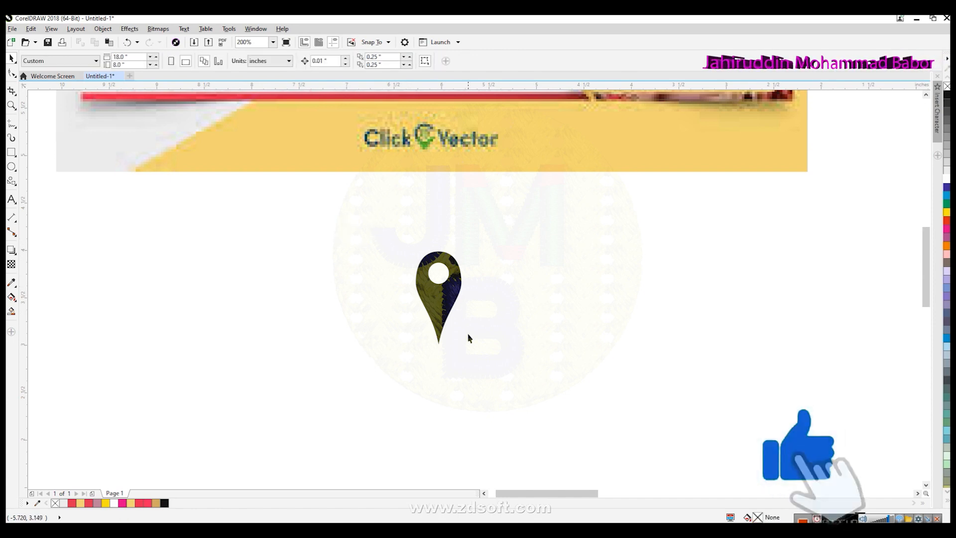
Move the location pin onto the banner's white contact strip and scale it to 70 percent so it fits the strip.
{"action": "scroll", "coordinate": [468, 336], "scroll_direction": "down", "scroll_amount": 2}
{"action": "left_click_drag", "start_coordinate": [460, 325], "coordinate": [777, 388]}
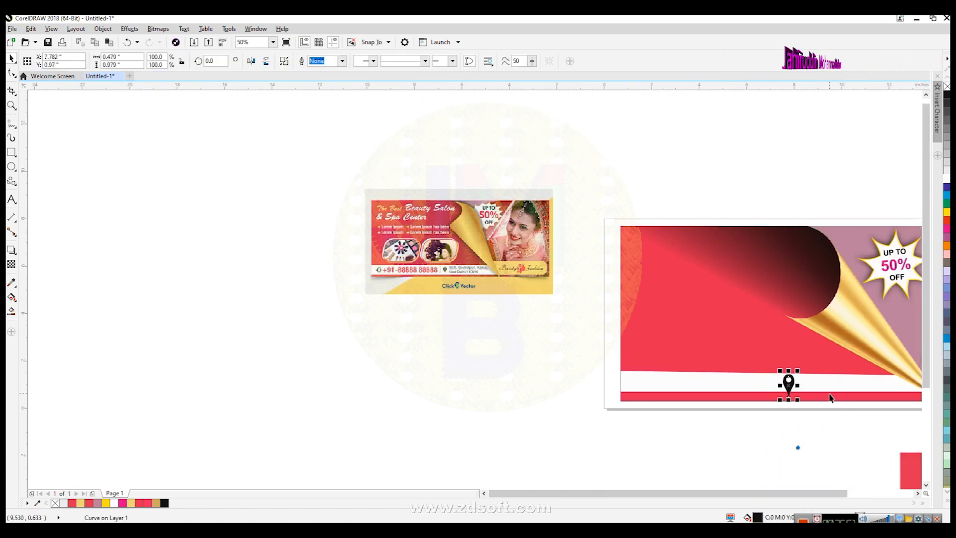
{"action": "scroll", "coordinate": [779, 404], "scroll_direction": "up", "scroll_amount": 3}
{"action": "left_click_drag", "start_coordinate": [562, 345], "coordinate": [574, 297]}
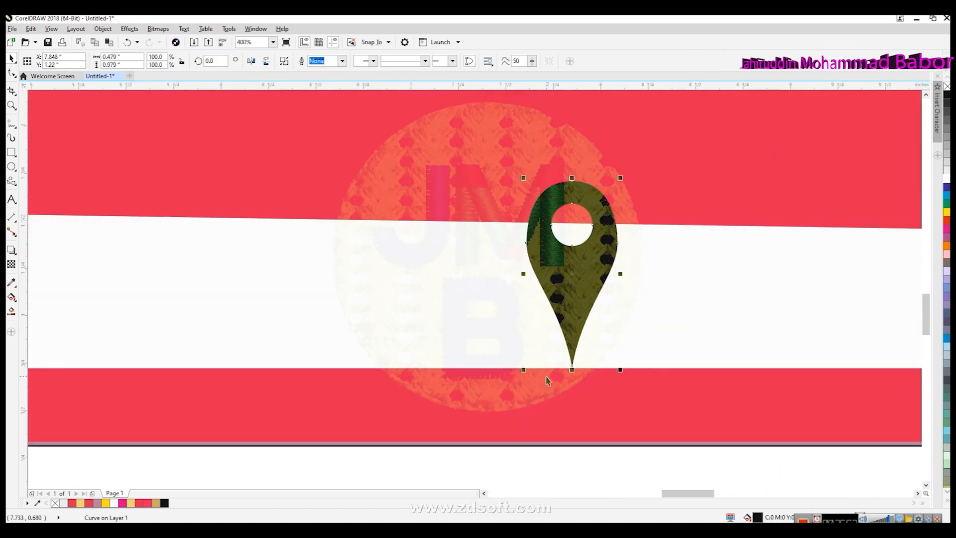
{"action": "left_click_drag", "start_coordinate": [523, 371], "coordinate": [548, 311]}
{"action": "left_click_drag", "start_coordinate": [601, 248], "coordinate": [612, 298]}
{"action": "scroll", "coordinate": [640, 313], "scroll_direction": "down", "scroll_amount": 6}
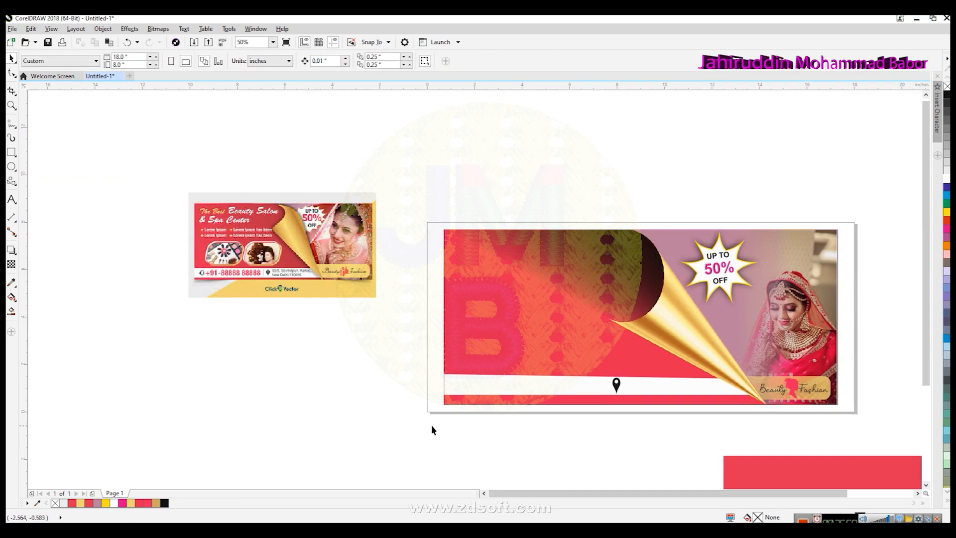
Shorten the location pin from its tip to a height of about 0.61 inches.
{"action": "scroll", "coordinate": [636, 384], "scroll_direction": "up", "scroll_amount": 8}
{"action": "scroll", "coordinate": [593, 455], "scroll_direction": "down", "scroll_amount": 4}
{"action": "left_click", "coordinate": [548, 438]}
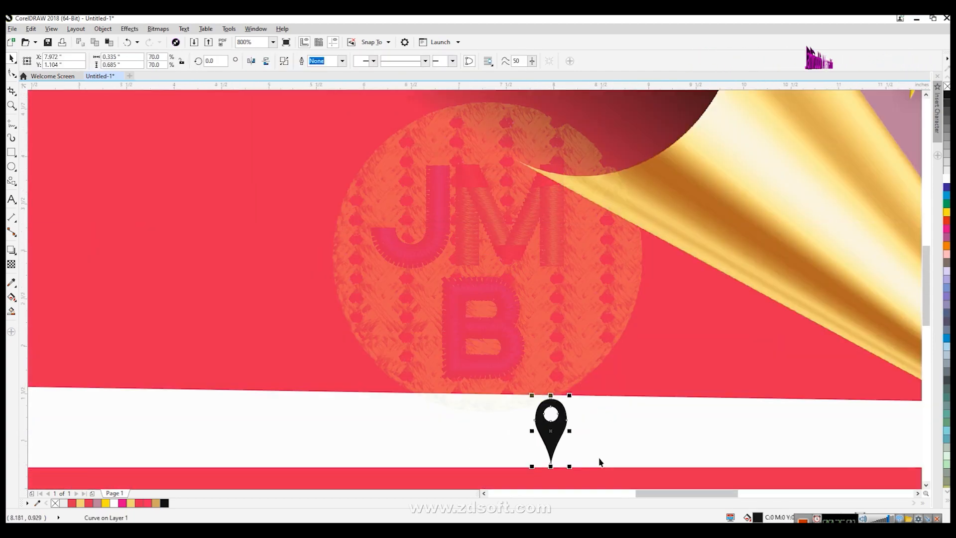
{"action": "scroll", "coordinate": [544, 462], "scroll_direction": "up", "scroll_amount": 3}
{"action": "scroll", "coordinate": [543, 462], "scroll_direction": "up", "scroll_amount": 1}
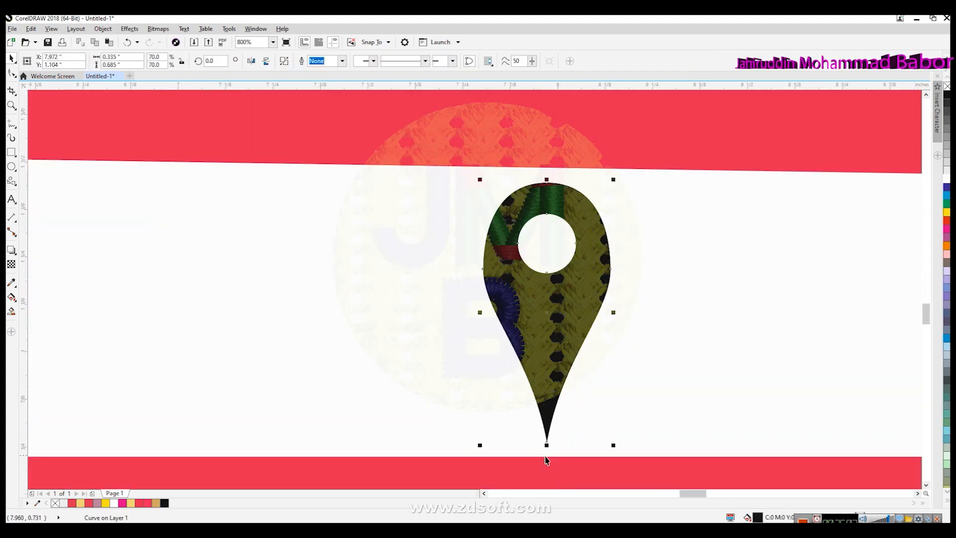
{"action": "left_click_drag", "start_coordinate": [546, 442], "coordinate": [548, 414]}
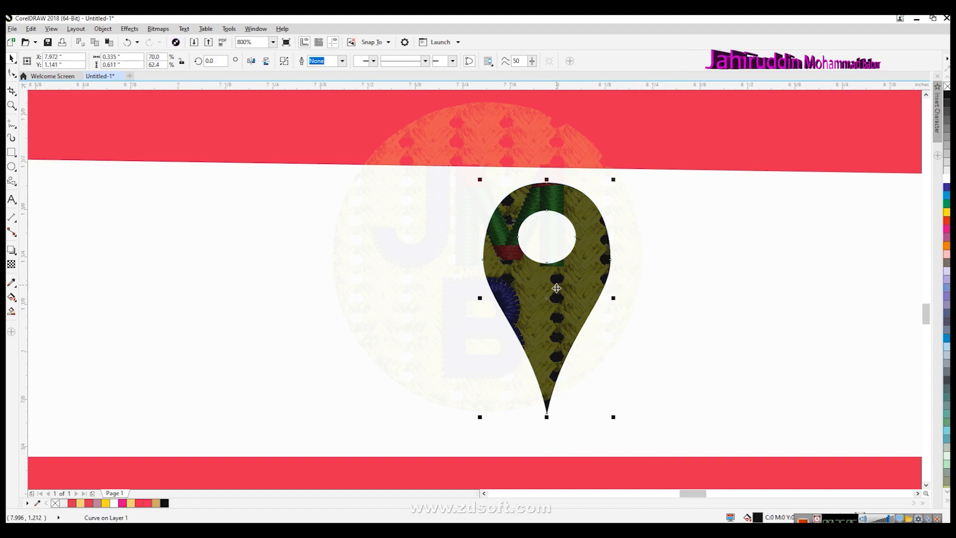
Nudge the location pin right along the white strip and slightly down, to about X 8.78 and Y 1.06 inches.
{"action": "scroll", "coordinate": [614, 354], "scroll_direction": "down", "scroll_amount": 2}
{"action": "left_click", "coordinate": [608, 379], "text": "shift"}
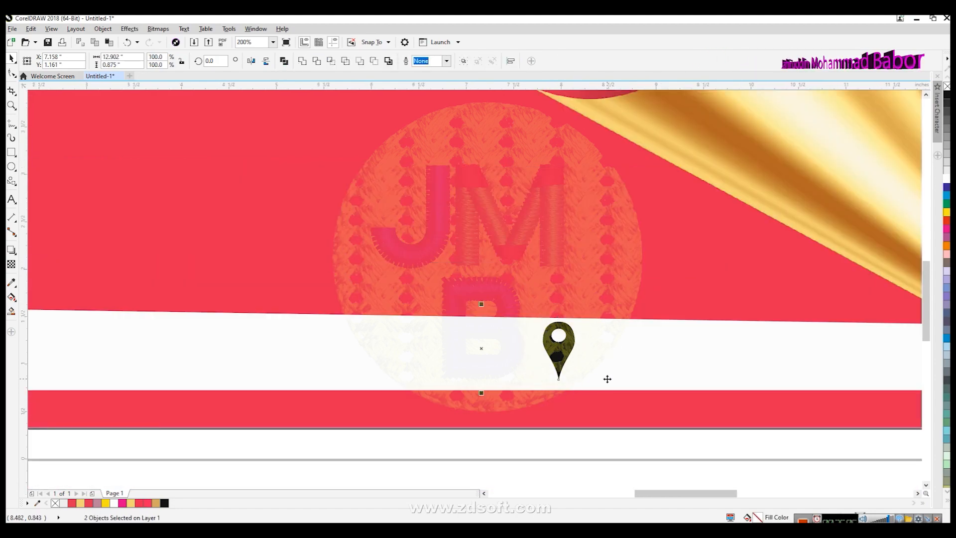
{"action": "scroll", "coordinate": [518, 383], "scroll_direction": "down", "scroll_amount": 2}
{"action": "left_click", "coordinate": [297, 421]}
{"action": "left_click", "coordinate": [508, 374]}
{"action": "key", "text": "Right"}
{"action": "key", "text": "Right"}
{"action": "key", "text": "Right"}
{"action": "key", "text": "Right"}
{"action": "key", "text": "Right"}
{"action": "key", "text": "Right"}
{"action": "key", "text": "Right"}
{"action": "key", "text": "Right"}
{"action": "key", "text": "Right"}
{"action": "key", "text": "Right"}
{"action": "key", "text": "Right"}
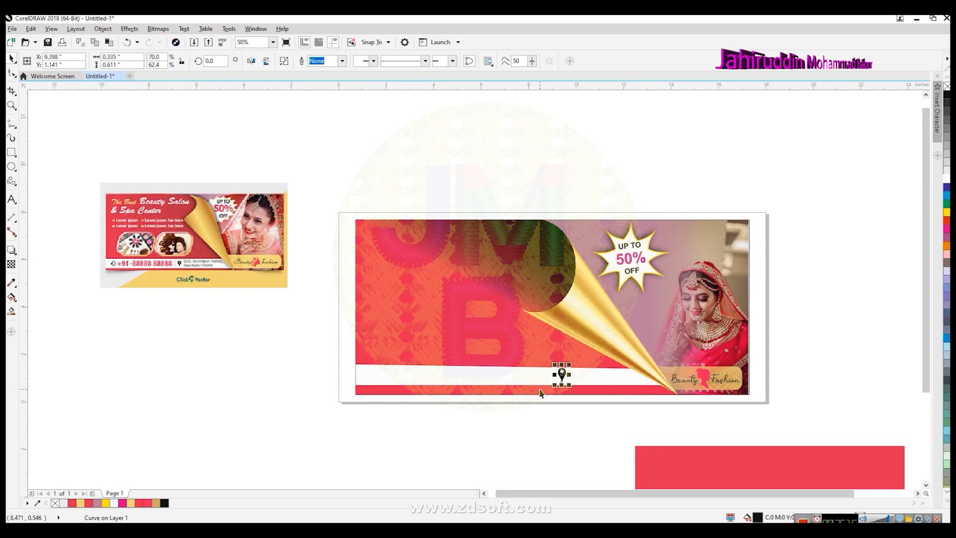
{"action": "key", "text": "Left"}
{"action": "key", "text": "Down"}
{"action": "key", "text": "Left"}
{"action": "key", "text": "Left"}
{"action": "key", "text": "Left"}
{"action": "key", "text": "Up"}
{"action": "key", "text": "Left"}
{"action": "key", "text": "Left"}
{"action": "key", "text": "Left"}
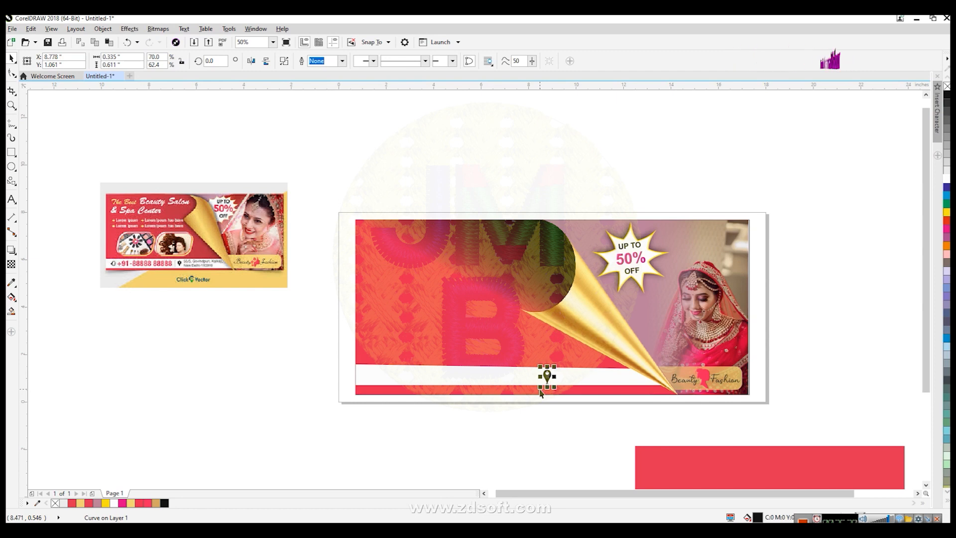
{"action": "left_click", "coordinate": [262, 423]}
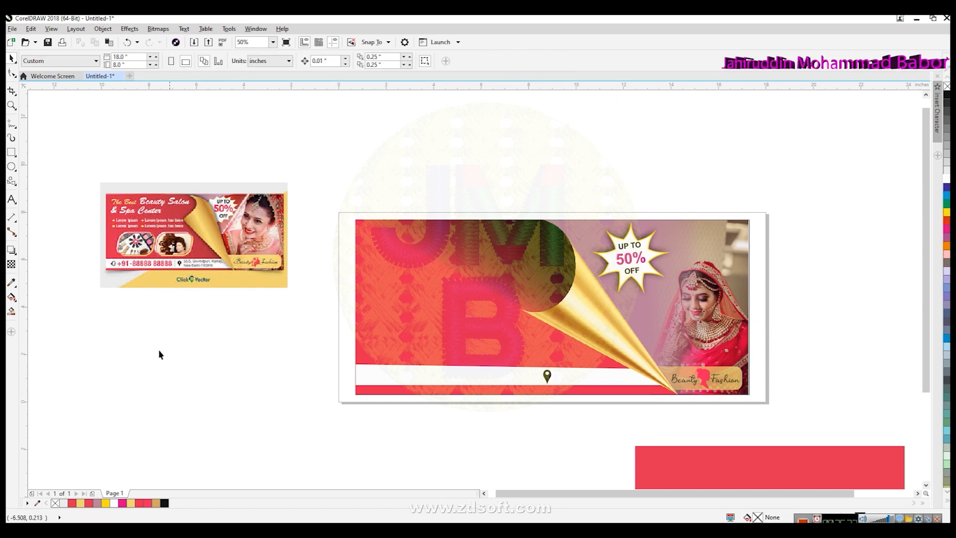
Open Insert Character to find a phone symbol like the one in the reference banner's contact strip.
{"action": "scroll", "coordinate": [124, 274], "scroll_direction": "up", "scroll_amount": 1}
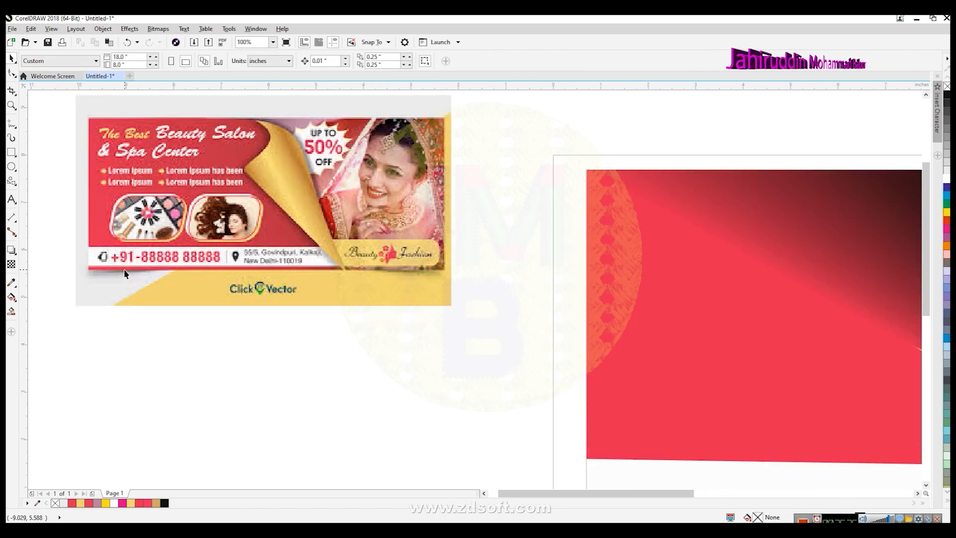
{"action": "left_click", "coordinate": [11, 152]}
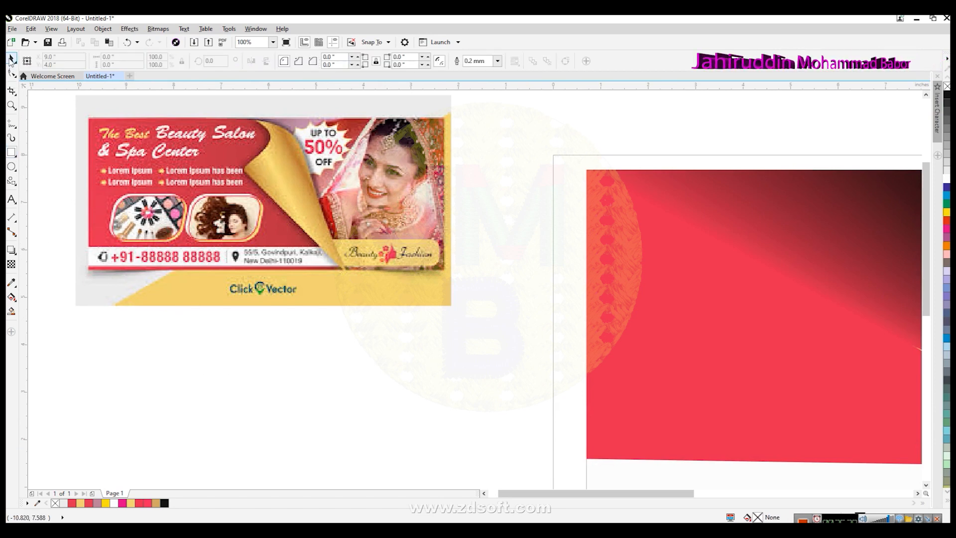
{"action": "left_click", "coordinate": [11, 59]}
{"action": "left_click", "coordinate": [185, 30]}
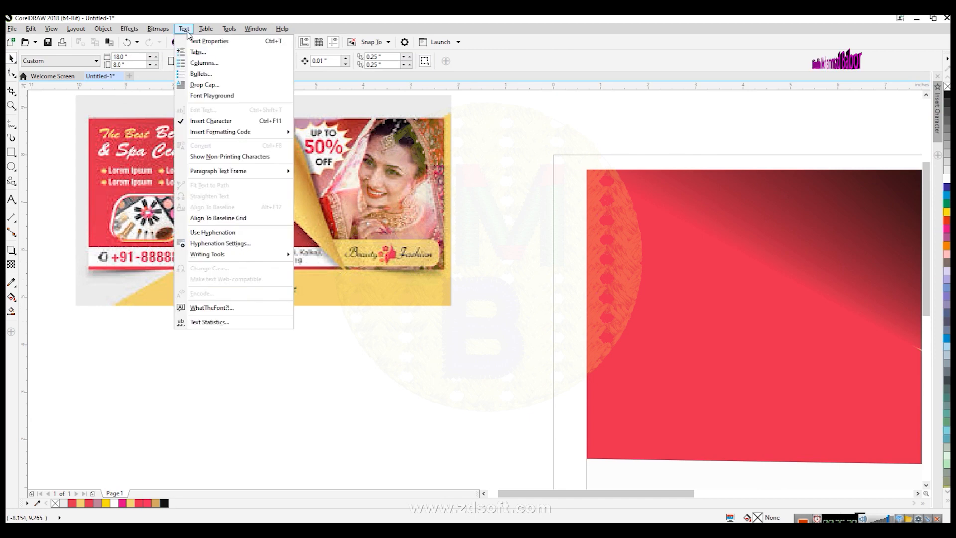
{"action": "left_click", "coordinate": [234, 124]}
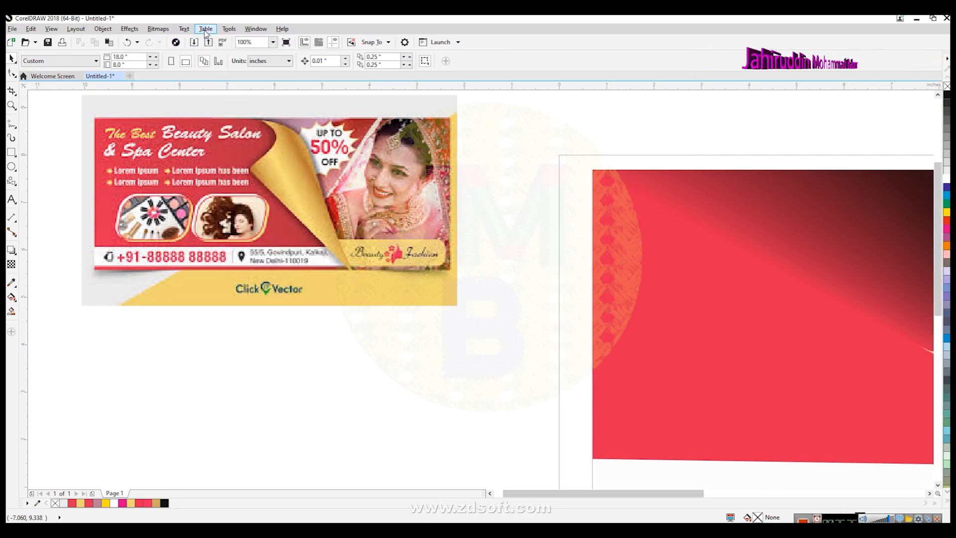
{"action": "left_click", "coordinate": [184, 28]}
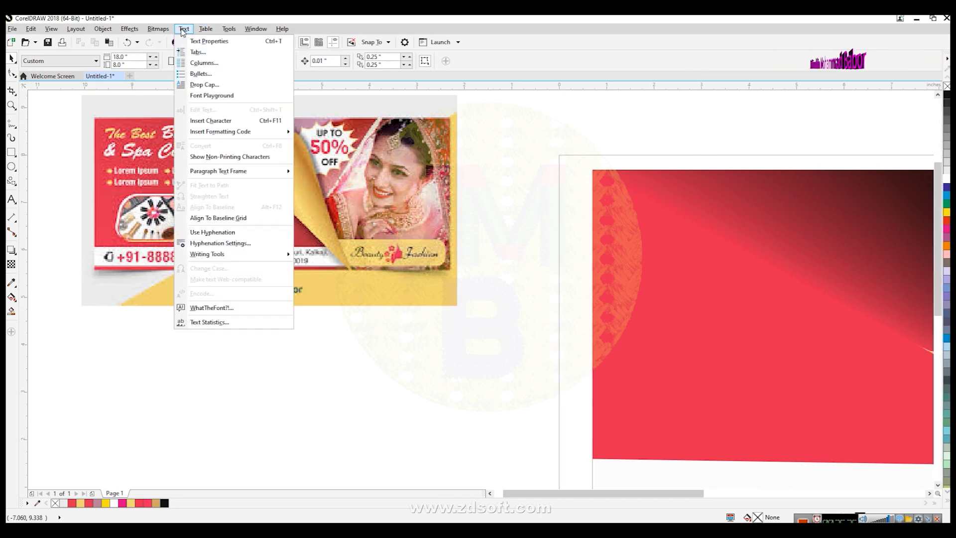
{"action": "left_click", "coordinate": [210, 121]}
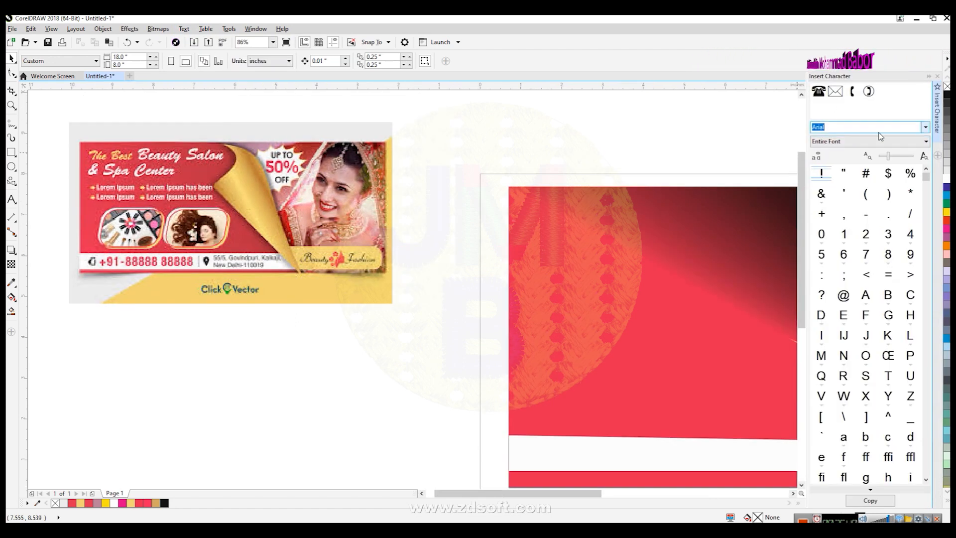
Switch the inserted-character font from Arial to Webdings and examine its symbols for a phone.
{"action": "left_click", "coordinate": [924, 127]}
{"action": "scroll", "coordinate": [936, 199], "scroll_direction": "down", "scroll_amount": 1}
{"action": "left_click_drag", "start_coordinate": [938, 203], "coordinate": [936, 265]}
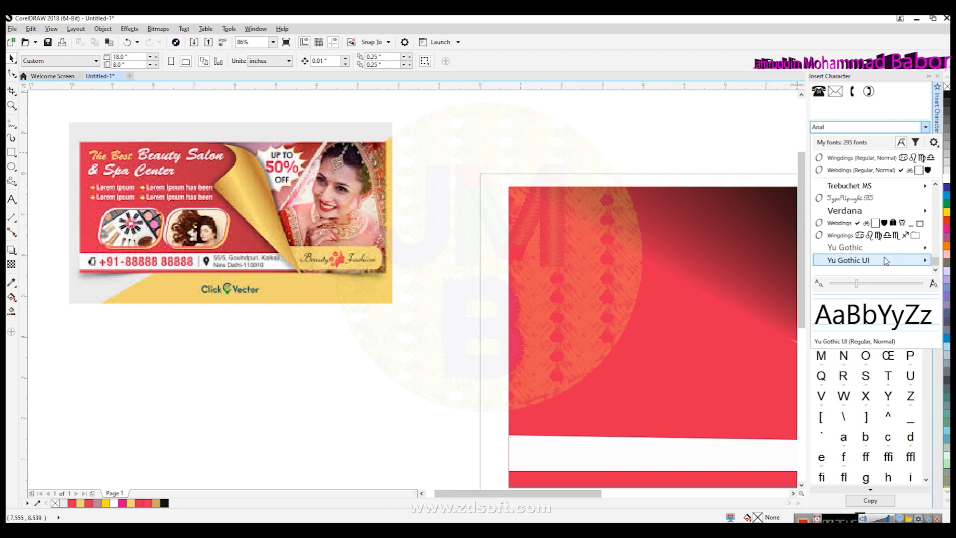
{"action": "left_click", "coordinate": [846, 223]}
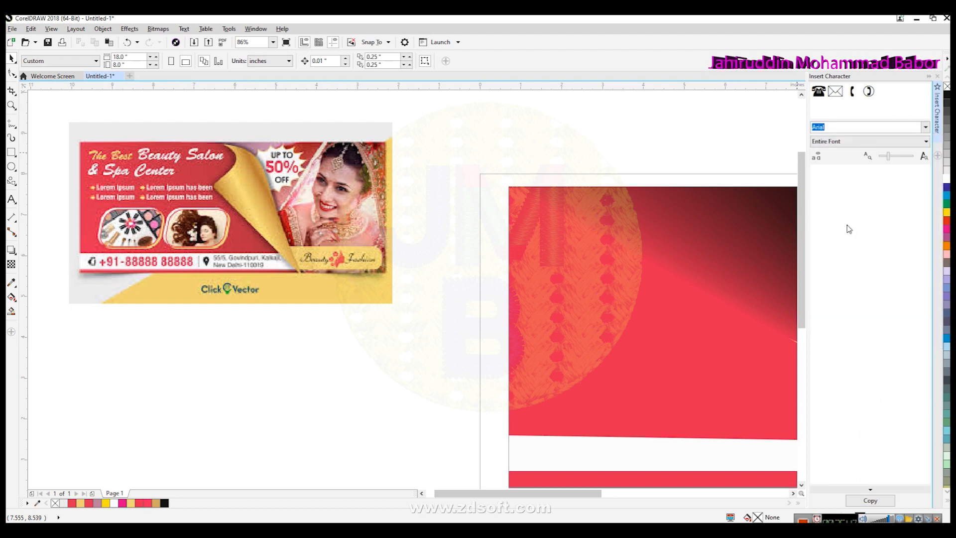
{"action": "left_click", "coordinate": [852, 142]}
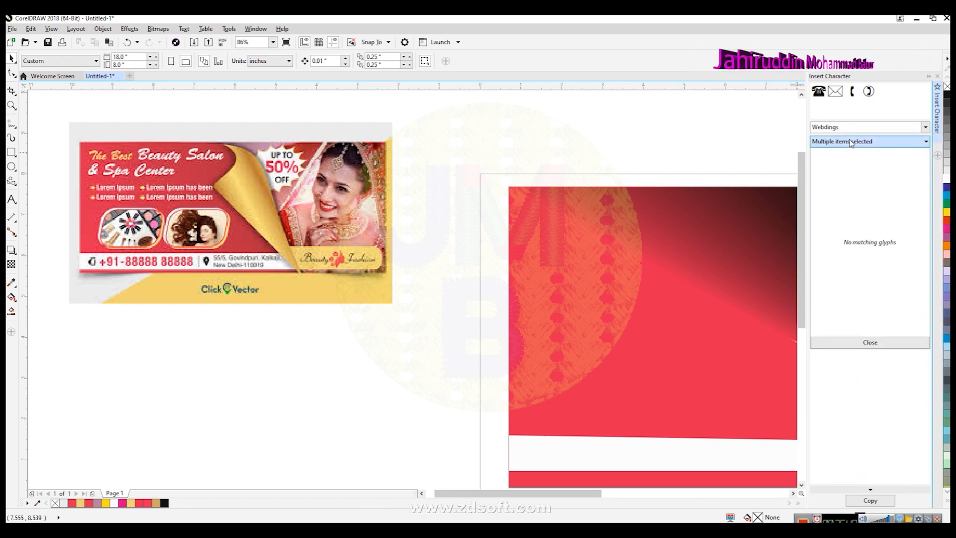
{"action": "left_click", "coordinate": [924, 128]}
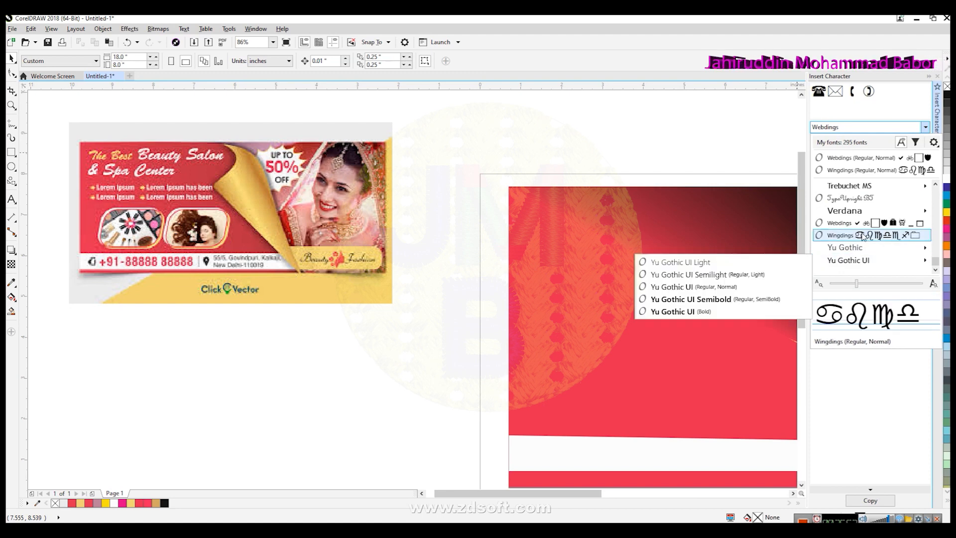
{"action": "left_click", "coordinate": [842, 223]}
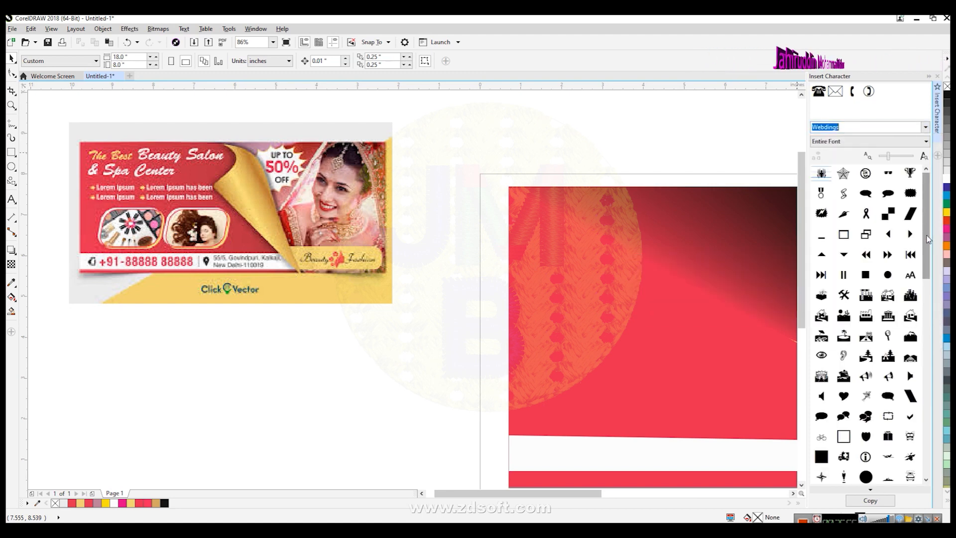
{"action": "left_click_drag", "start_coordinate": [928, 240], "coordinate": [930, 259]}
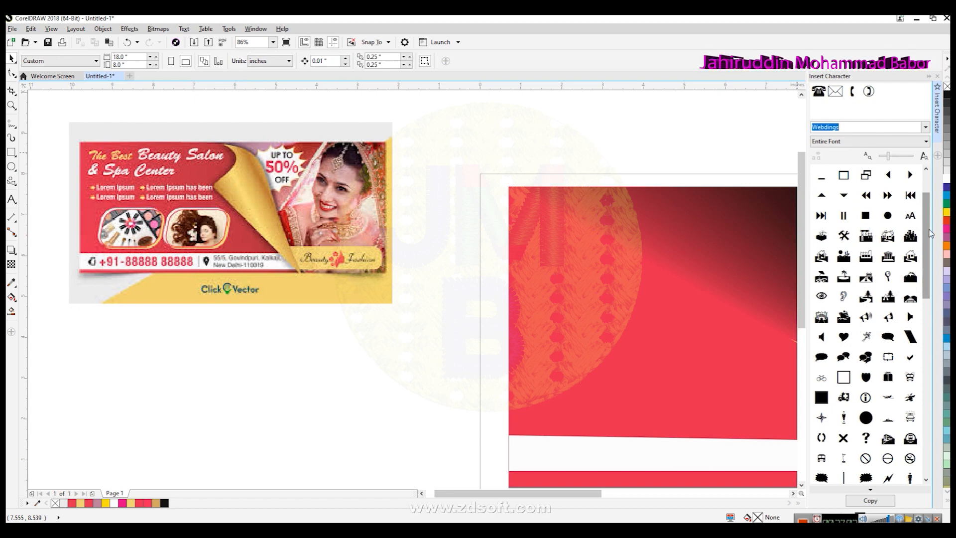
Check the character categories and the font list for other symbol sources, staying with Webdings.
{"action": "left_click", "coordinate": [926, 142]}
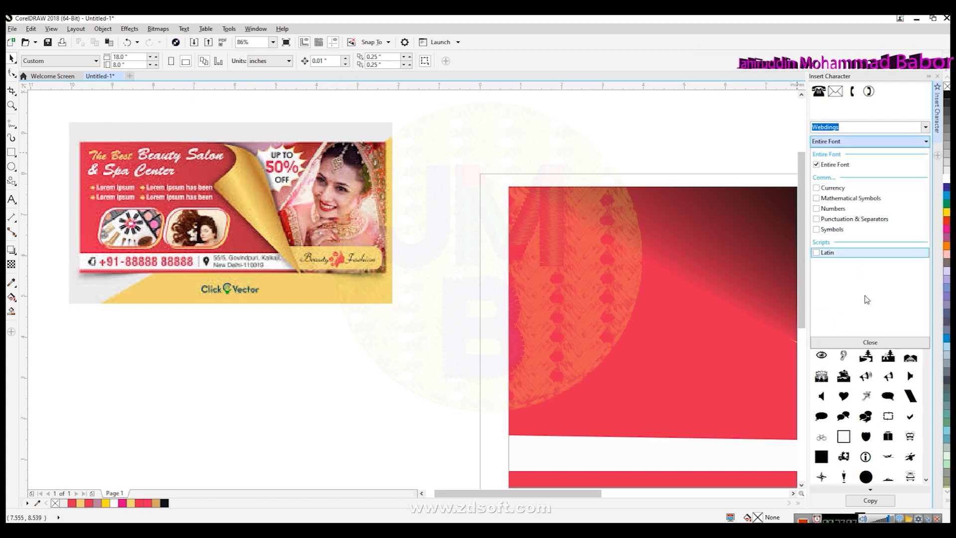
{"action": "left_click", "coordinate": [870, 343]}
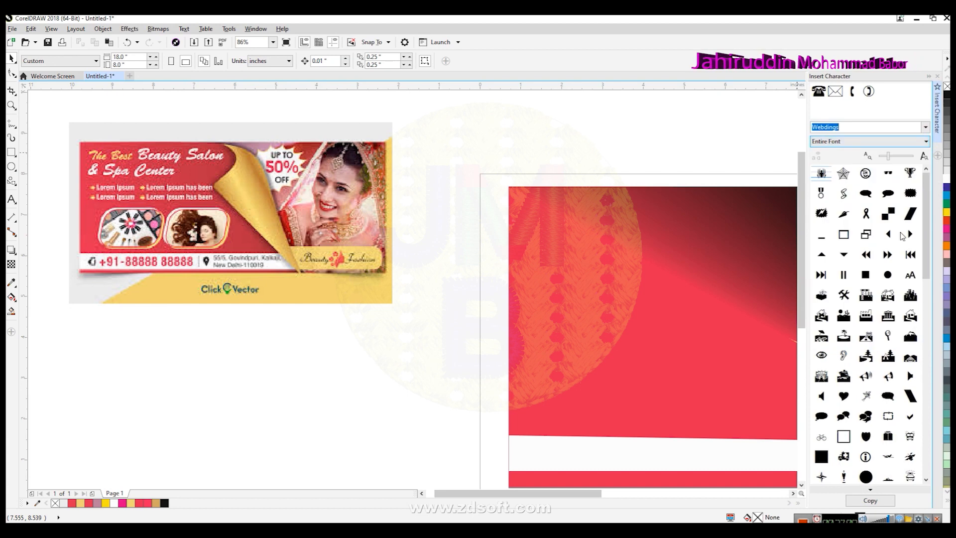
{"action": "left_click", "coordinate": [925, 128]}
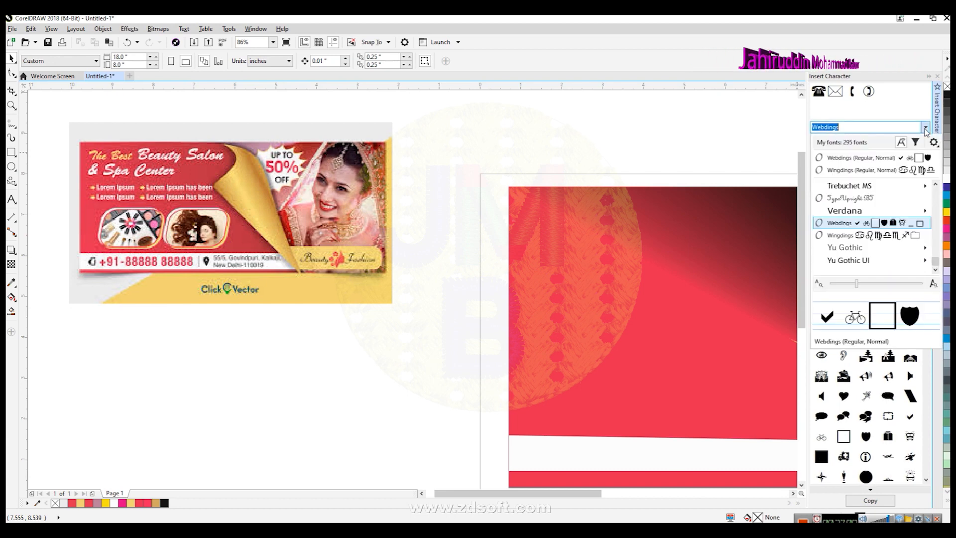
{"action": "left_click", "coordinate": [854, 224]}
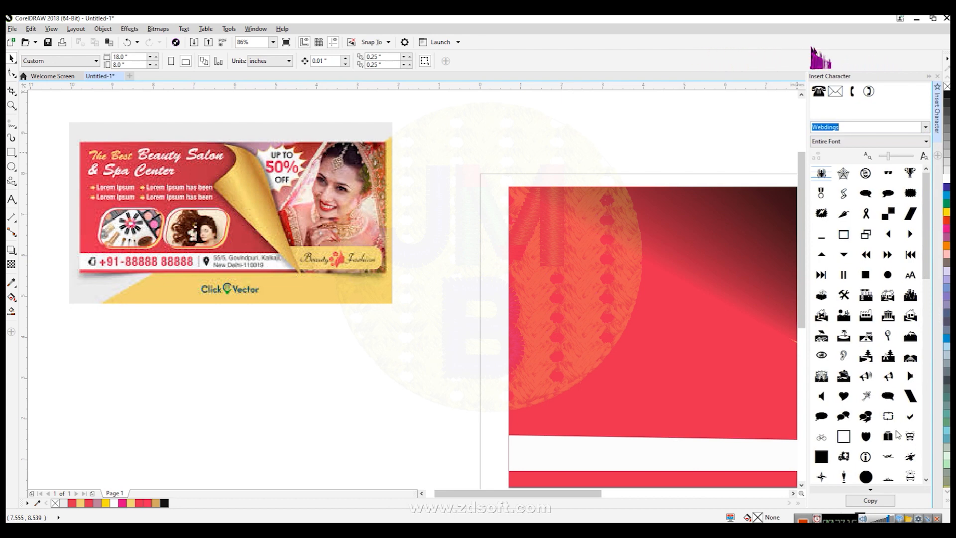
{"action": "left_click", "coordinate": [926, 127]}
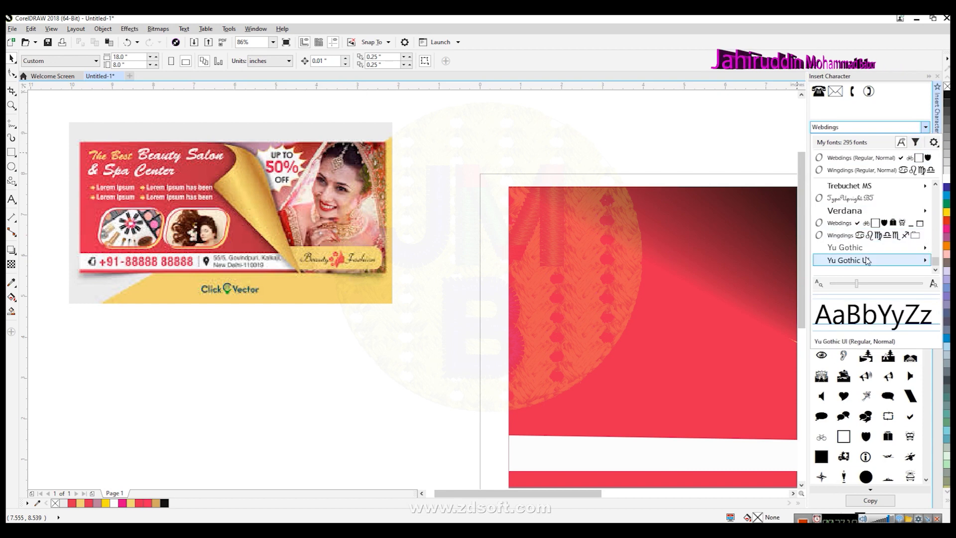
{"action": "left_click", "coordinate": [880, 159]}
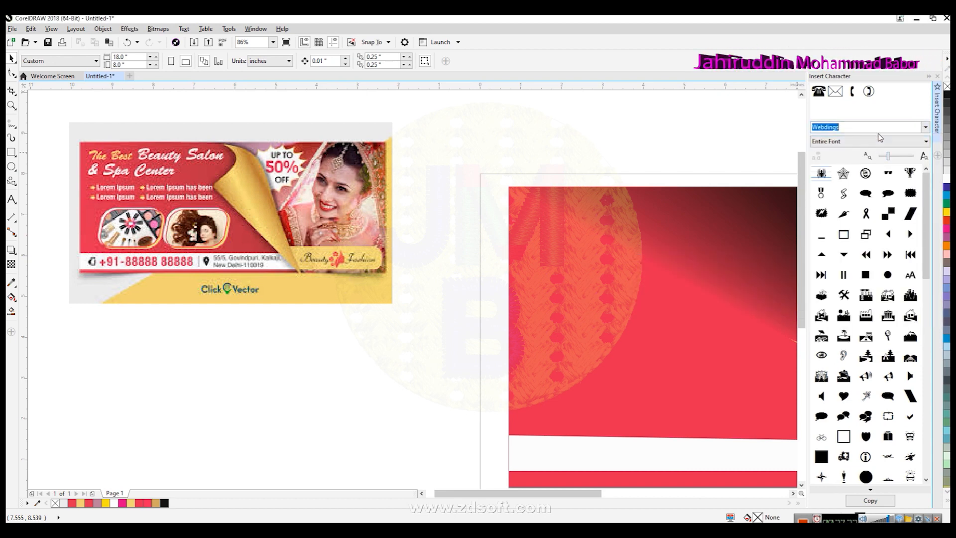
{"action": "left_click", "coordinate": [924, 129]}
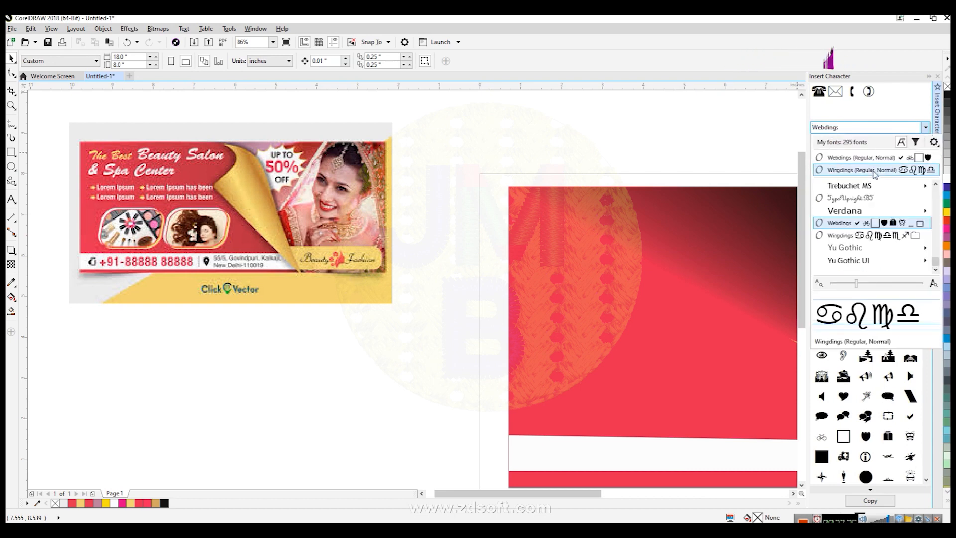
{"action": "scroll", "coordinate": [938, 198], "scroll_direction": "up", "scroll_amount": 2}
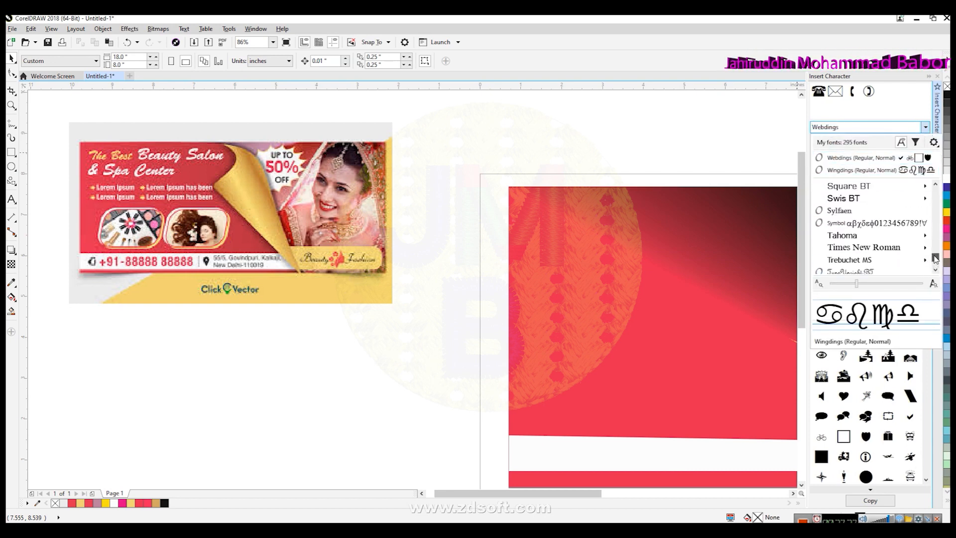
{"action": "left_click", "coordinate": [871, 158]}
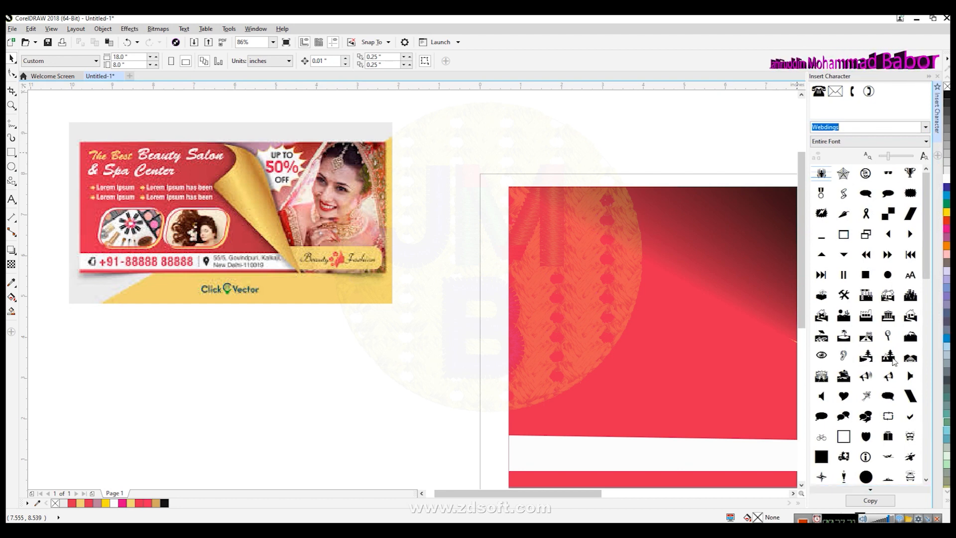
Place the Webdings telephone handset symbol on the blank area below the reference banner and look for alternatives.
{"action": "left_click_drag", "start_coordinate": [926, 247], "coordinate": [931, 378]}
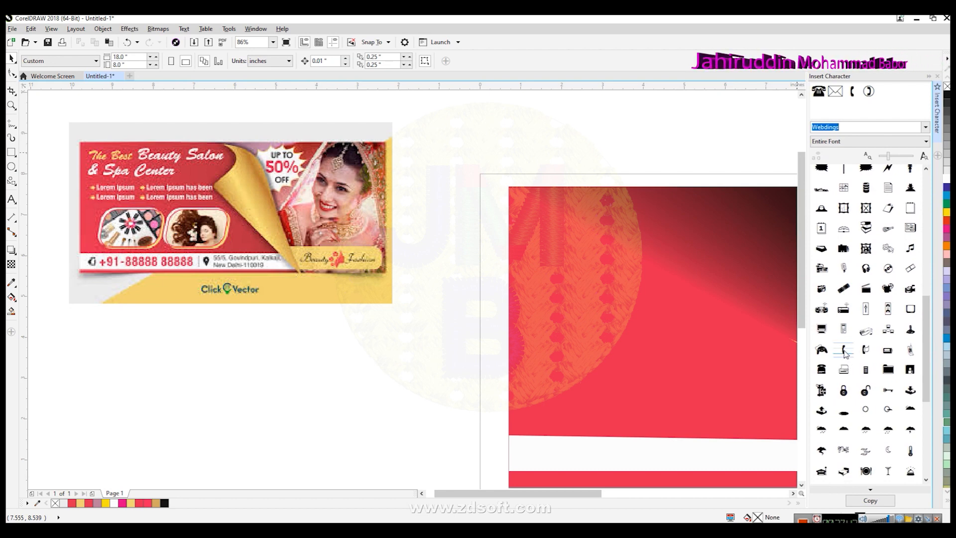
{"action": "left_click_drag", "start_coordinate": [744, 355], "coordinate": [389, 400]}
{"action": "left_click_drag", "start_coordinate": [927, 316], "coordinate": [927, 331]}
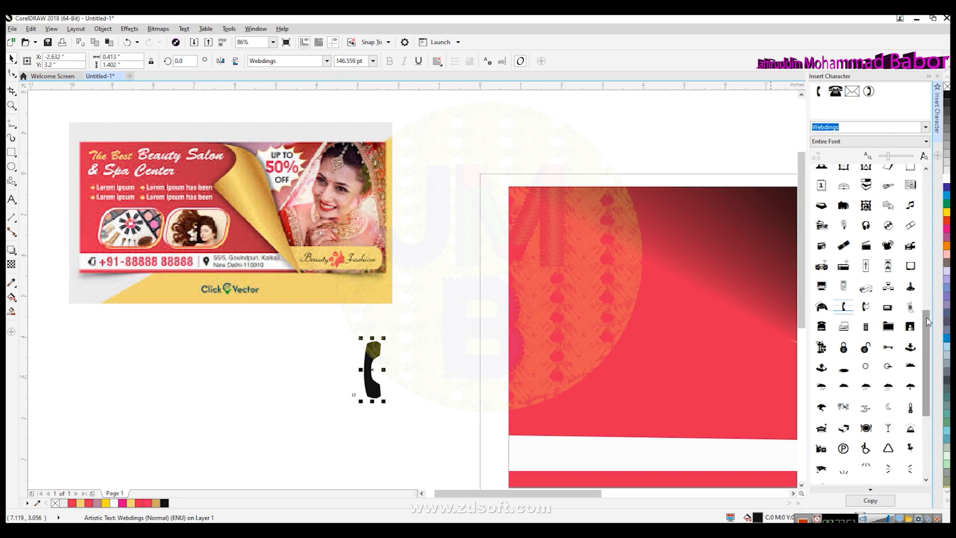
{"action": "left_click_drag", "start_coordinate": [925, 351], "coordinate": [924, 356]}
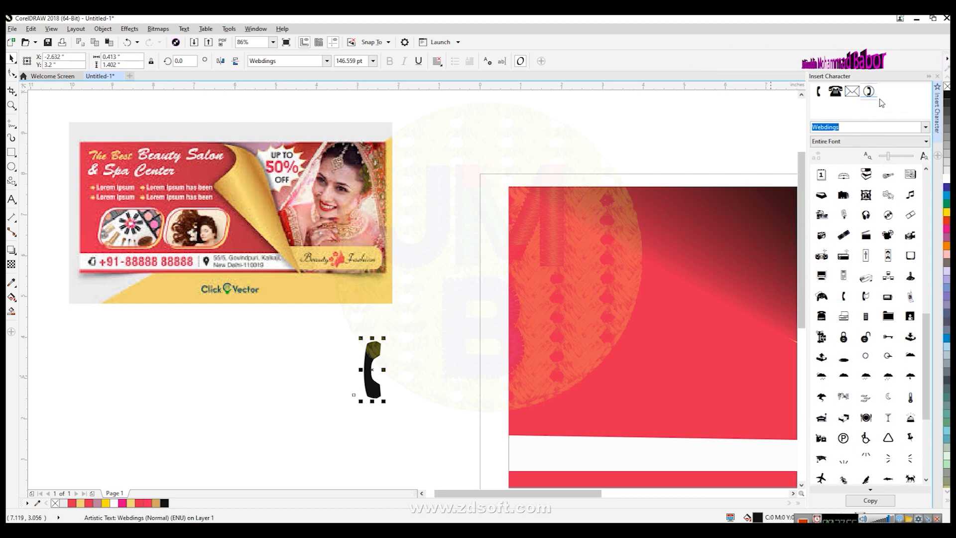
Place the recently used circled phone symbol below the reference banner and delete the plain handset.
{"action": "left_click_drag", "start_coordinate": [871, 95], "coordinate": [280, 340]}
{"action": "left_click", "coordinate": [373, 382]}
{"action": "key", "text": "Delete"}
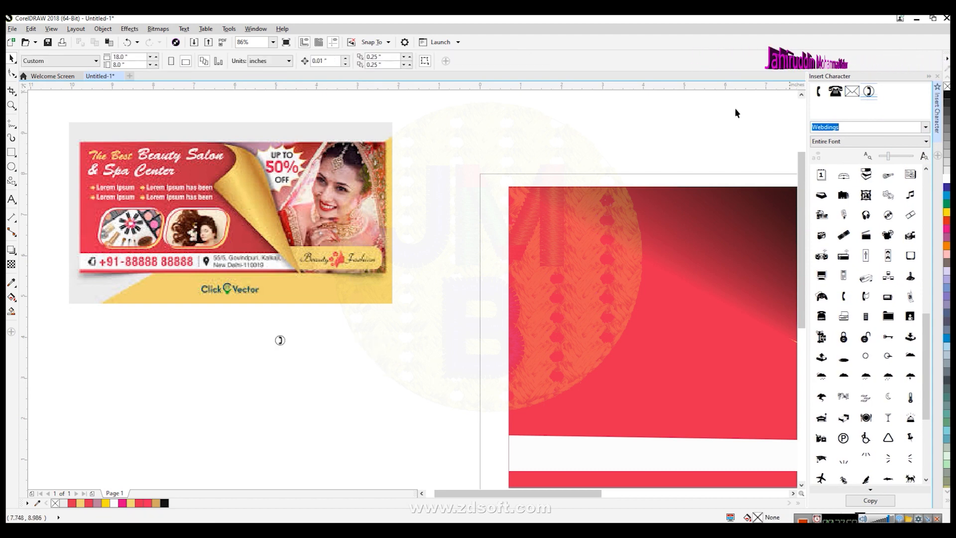
Close Insert Character to free up the drawing area.
{"action": "left_click", "coordinate": [262, 29]}
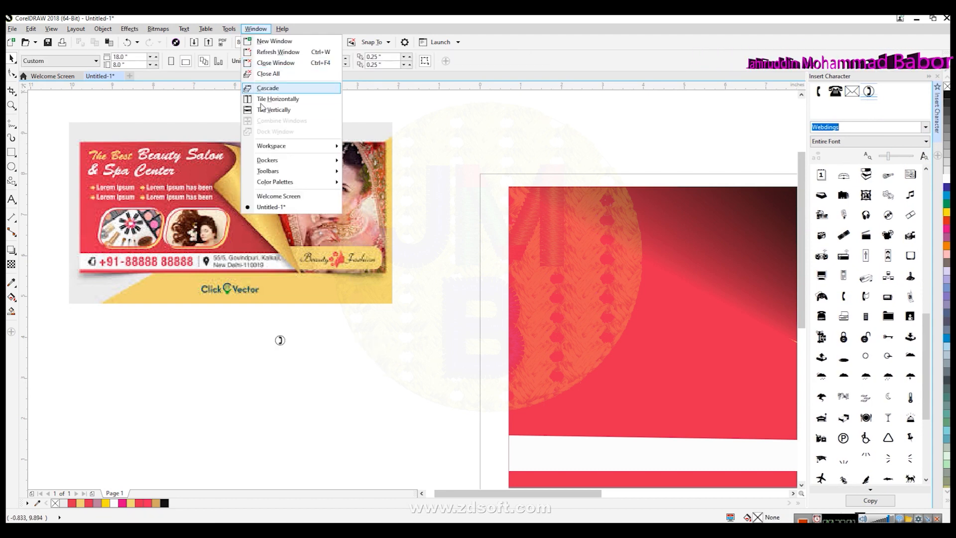
{"action": "mouse_move", "coordinate": [172, 30]}
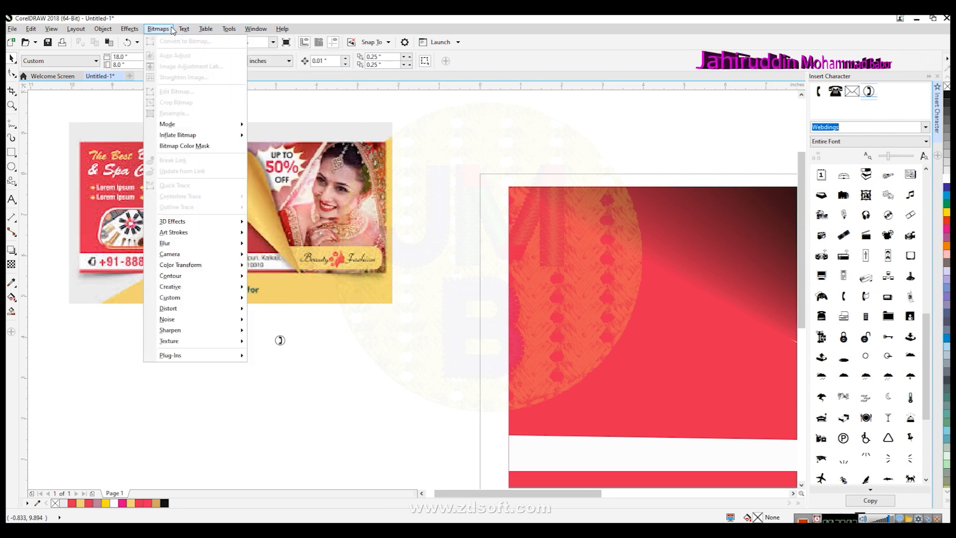
{"action": "mouse_move", "coordinate": [205, 30]}
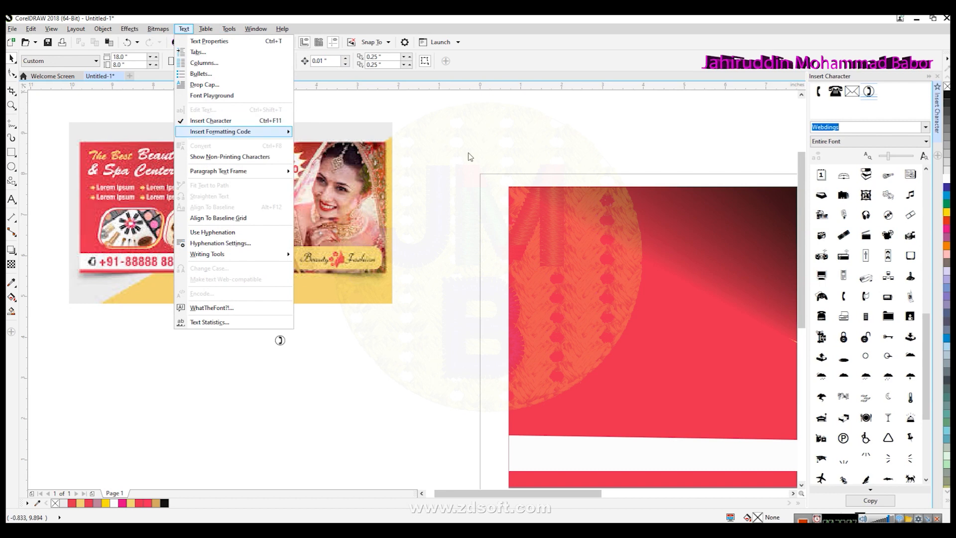
{"action": "left_click", "coordinate": [335, 426]}
{"action": "left_click", "coordinate": [938, 77]}
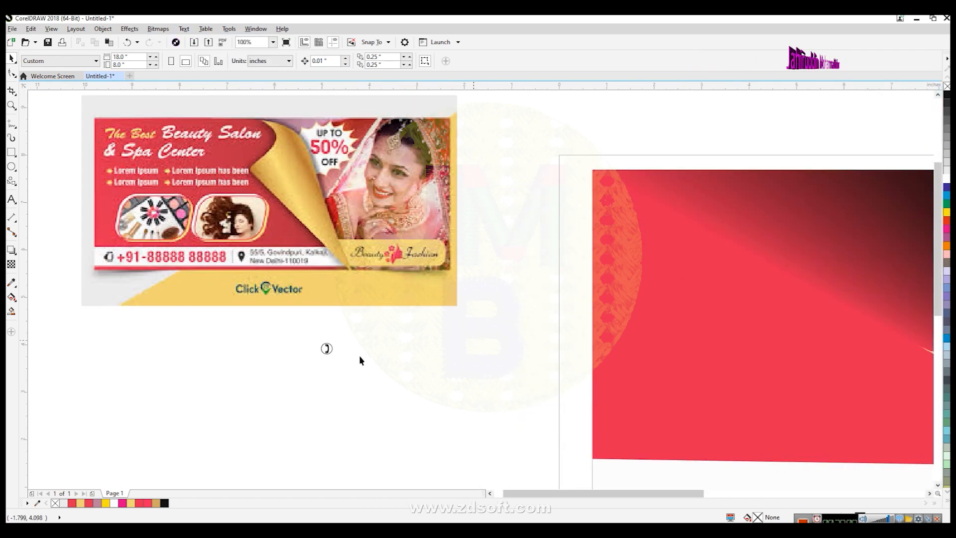
Enlarge the circled phone symbol to about 0.77 inches and mirror it horizontally.
{"action": "left_click", "coordinate": [324, 349]}
{"action": "left_click_drag", "start_coordinate": [335, 361], "coordinate": [358, 384]}
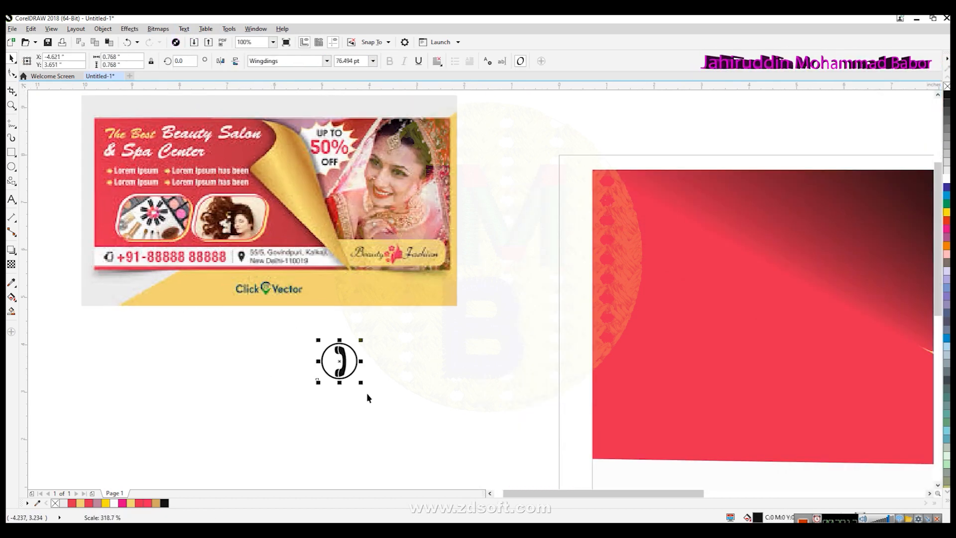
{"action": "left_click", "coordinate": [219, 61]}
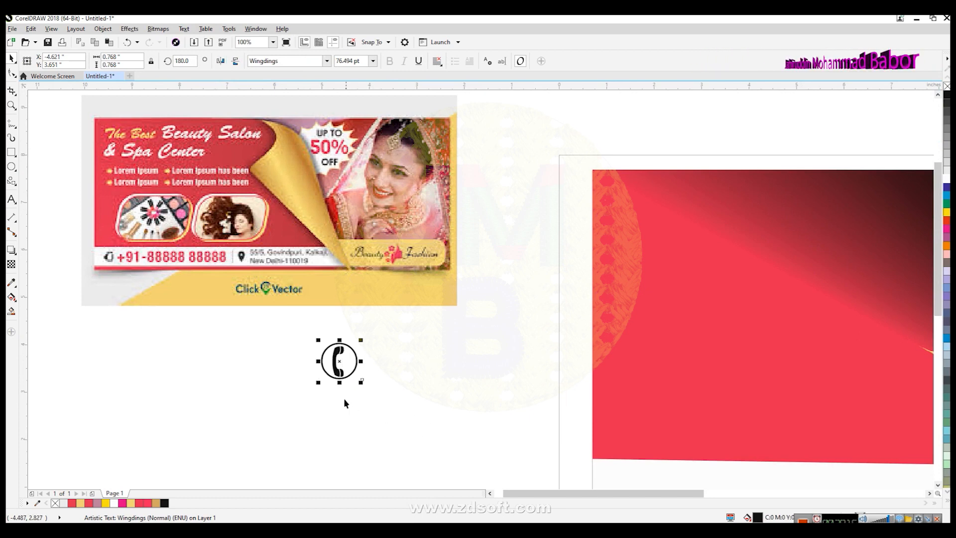
Tilt the circled phone symbol to a rotation of about 189.8 degrees.
{"action": "scroll", "coordinate": [347, 404], "scroll_direction": "up", "scroll_amount": 2}
{"action": "left_click", "coordinate": [337, 326]}
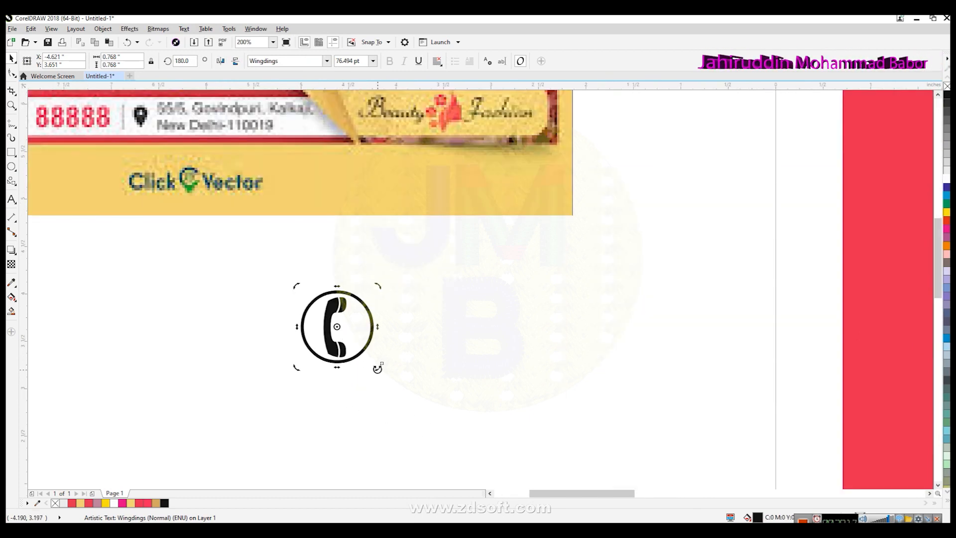
{"action": "left_click", "coordinate": [427, 383]}
{"action": "scroll", "coordinate": [478, 426], "scroll_direction": "down", "scroll_amount": 2}
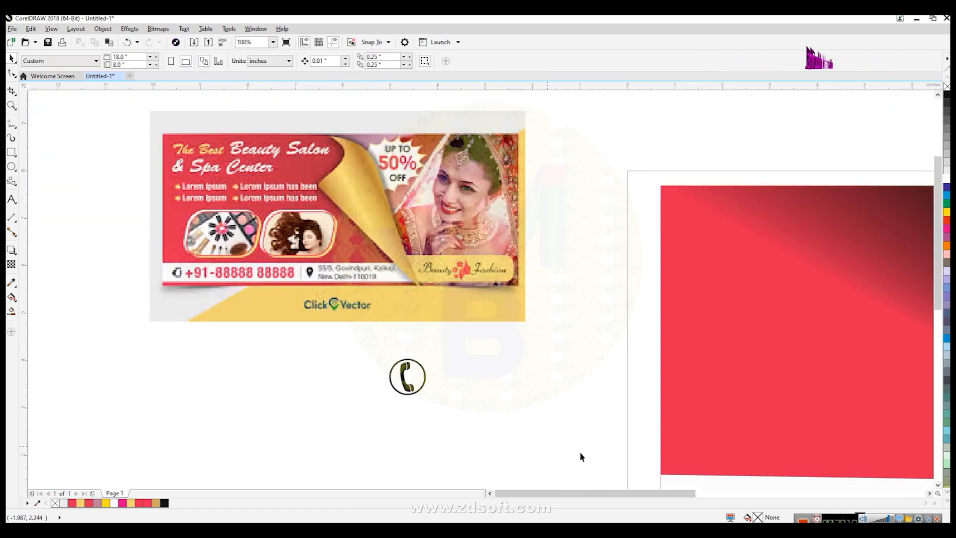
Move the phone symbol onto the left end of the banner's white contact strip and shrink it to about 0.55 inches.
{"action": "scroll", "coordinate": [644, 456], "scroll_direction": "down", "scroll_amount": 2}
{"action": "left_click", "coordinate": [938, 484]}
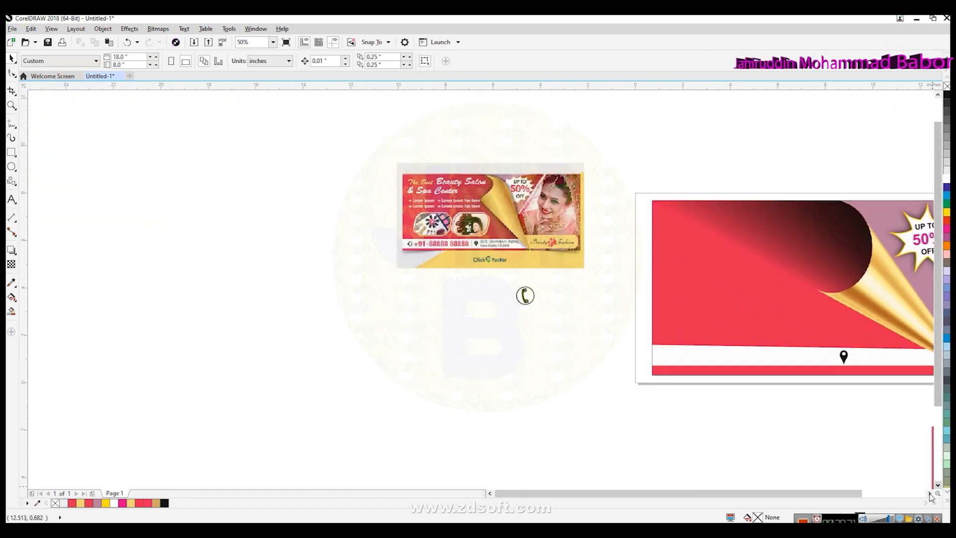
{"action": "scroll", "coordinate": [436, 369], "scroll_direction": "right", "scroll_amount": 3}
{"action": "left_click_drag", "start_coordinate": [346, 299], "coordinate": [476, 376]}
{"action": "scroll", "coordinate": [508, 354], "scroll_direction": "up", "scroll_amount": 2}
{"action": "scroll", "coordinate": [477, 377], "scroll_direction": "up", "scroll_amount": 2}
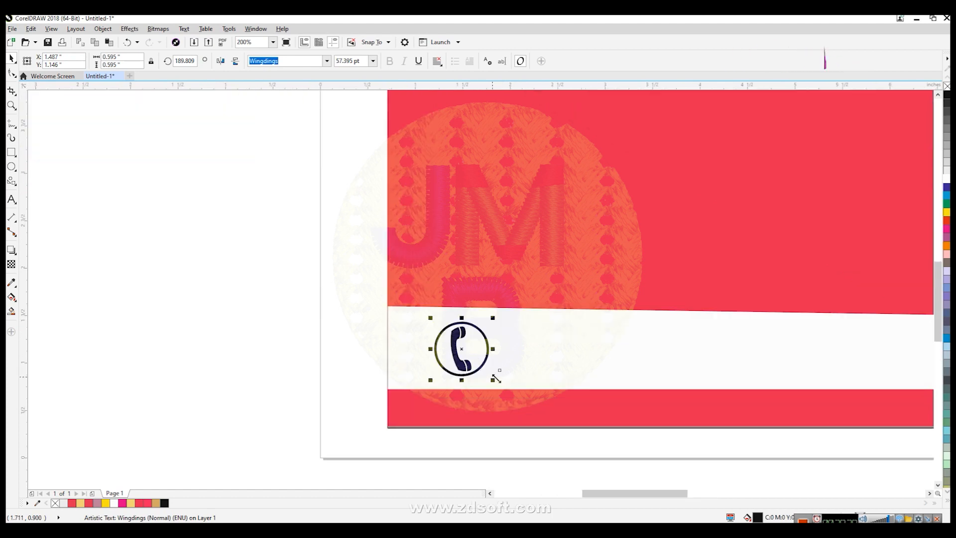
{"action": "left_click_drag", "start_coordinate": [493, 379], "coordinate": [475, 372]}
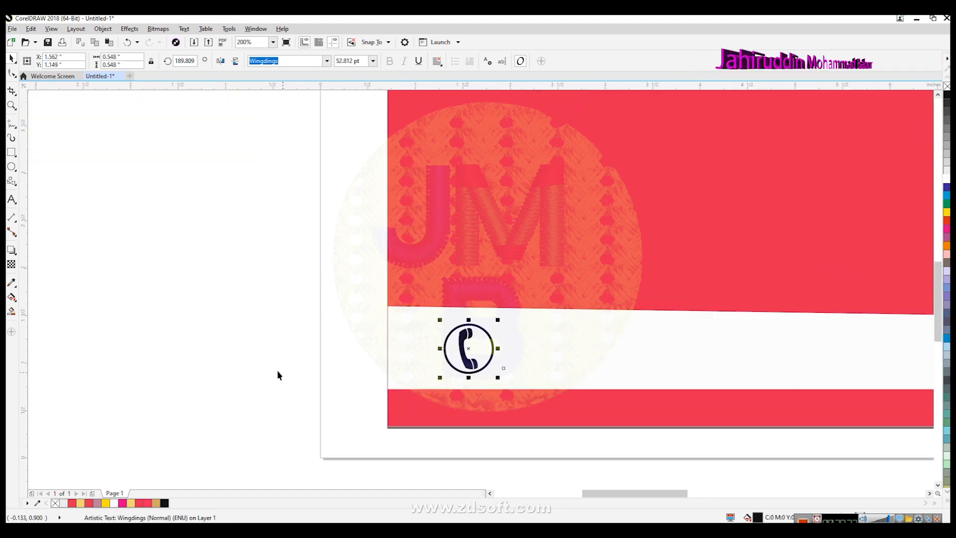
{"action": "left_click", "coordinate": [294, 373]}
{"action": "scroll", "coordinate": [568, 380], "scroll_direction": "down", "scroll_amount": 2}
{"action": "scroll", "coordinate": [550, 399], "scroll_direction": "up", "scroll_amount": 5}
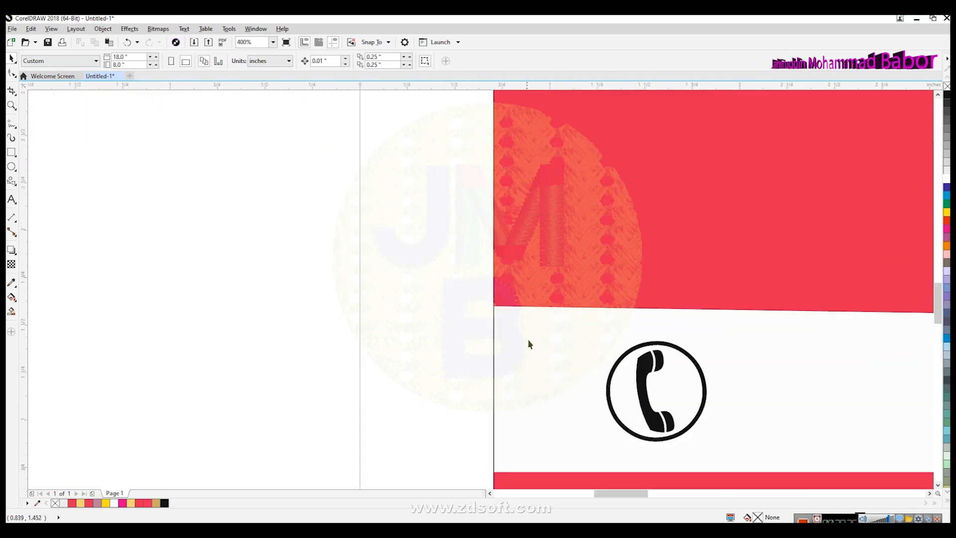
Reshape the white contact strip by moving its upper-right node up along the edge of the gold curl.
{"action": "scroll", "coordinate": [522, 342], "scroll_direction": "down", "scroll_amount": 6}
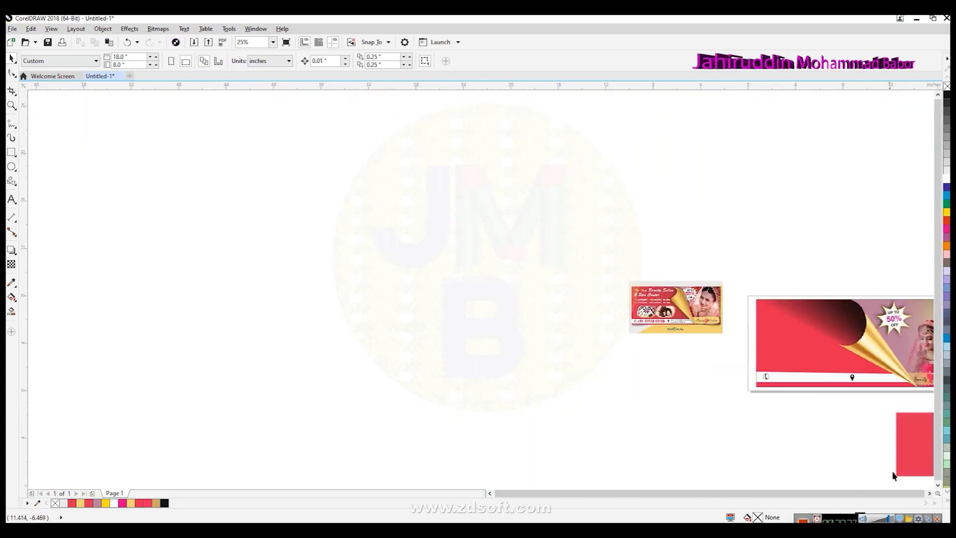
{"action": "scroll", "coordinate": [935, 498], "scroll_direction": "right", "scroll_amount": 3}
{"action": "scroll", "coordinate": [702, 382], "scroll_direction": "up", "scroll_amount": 4}
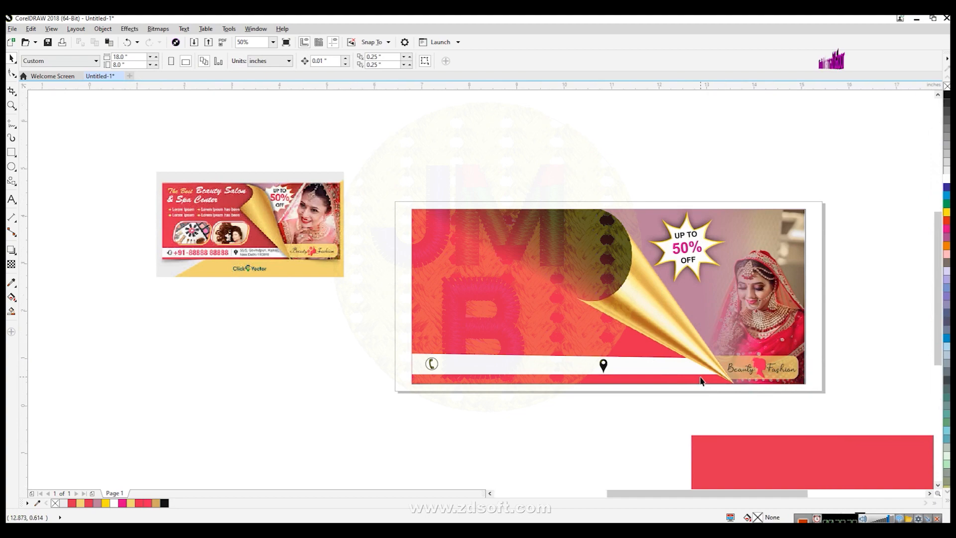
{"action": "left_click", "coordinate": [680, 369]}
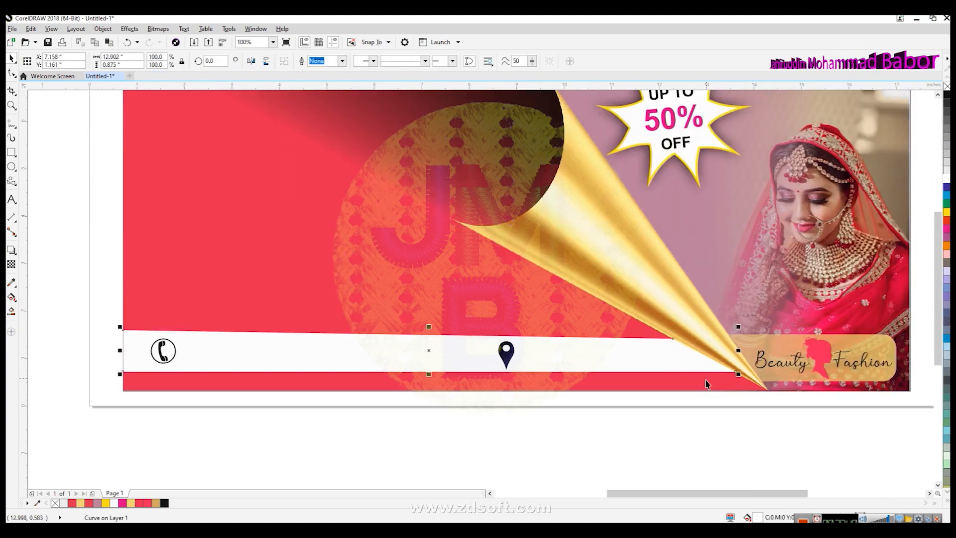
{"action": "left_click", "coordinate": [12, 74]}
{"action": "scroll", "coordinate": [670, 339], "scroll_direction": "up", "scroll_amount": 2}
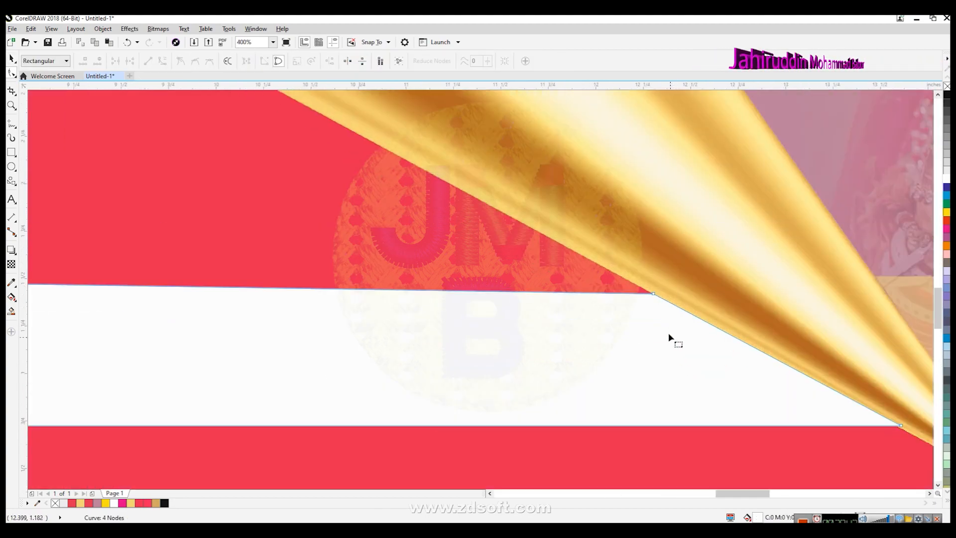
{"action": "left_click_drag", "start_coordinate": [653, 293], "coordinate": [625, 278]}
{"action": "scroll", "coordinate": [761, 375], "scroll_direction": "down", "scroll_amount": 2}
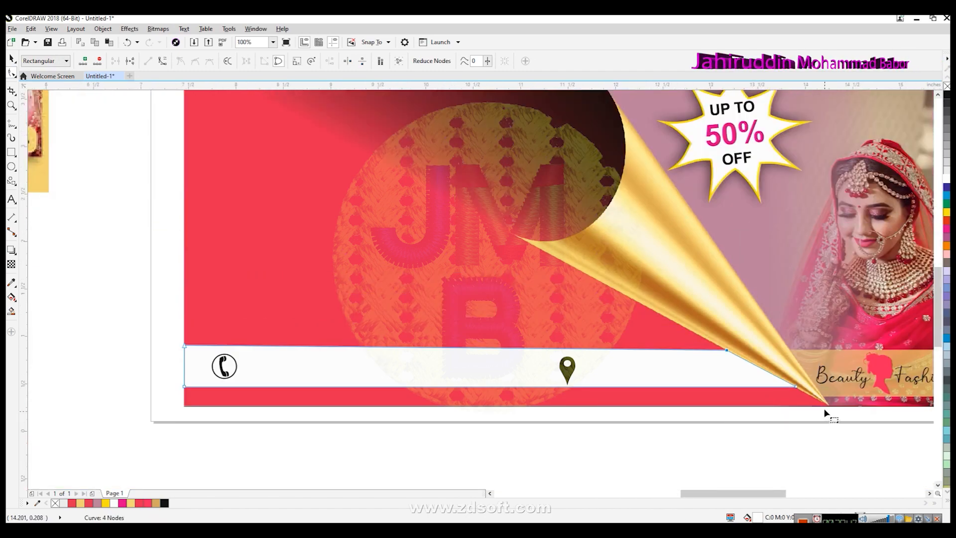
Adjust the white strip's lower-right node to meet the gold curl's edge, then deselect the strip.
{"action": "scroll", "coordinate": [824, 414], "scroll_direction": "up", "scroll_amount": 2}
{"action": "scroll", "coordinate": [751, 363], "scroll_direction": "up", "scroll_amount": 2}
{"action": "left_click_drag", "start_coordinate": [604, 201], "coordinate": [604, 207]}
{"action": "scroll", "coordinate": [637, 281], "scroll_direction": "down", "scroll_amount": 2}
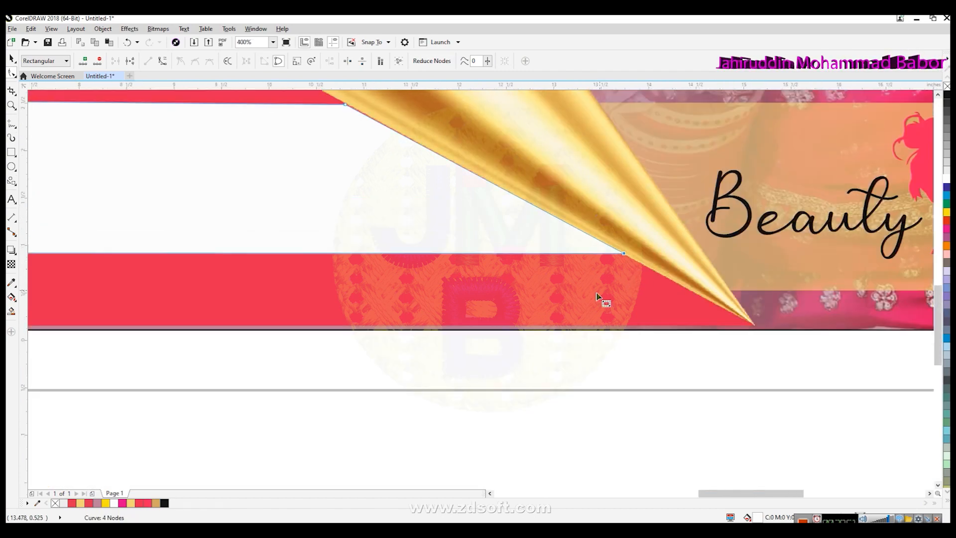
{"action": "scroll", "coordinate": [597, 295], "scroll_direction": "down", "scroll_amount": 4}
{"action": "key", "text": "space"}
{"action": "left_click", "coordinate": [440, 378]}
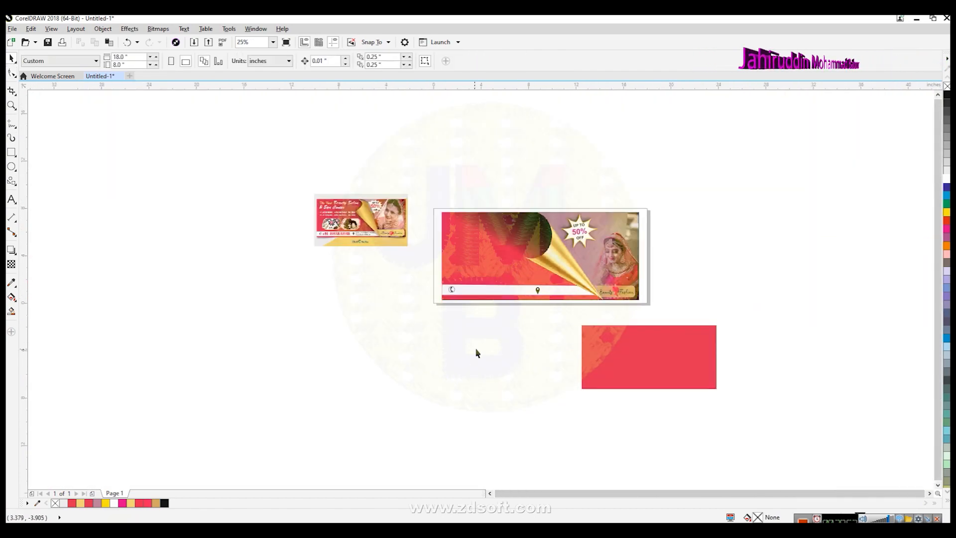
Draw a rectangle about 1.8 by 1.35 inches in the empty area below the reference banner.
{"action": "scroll", "coordinate": [355, 237], "scroll_direction": "up", "scroll_amount": 1}
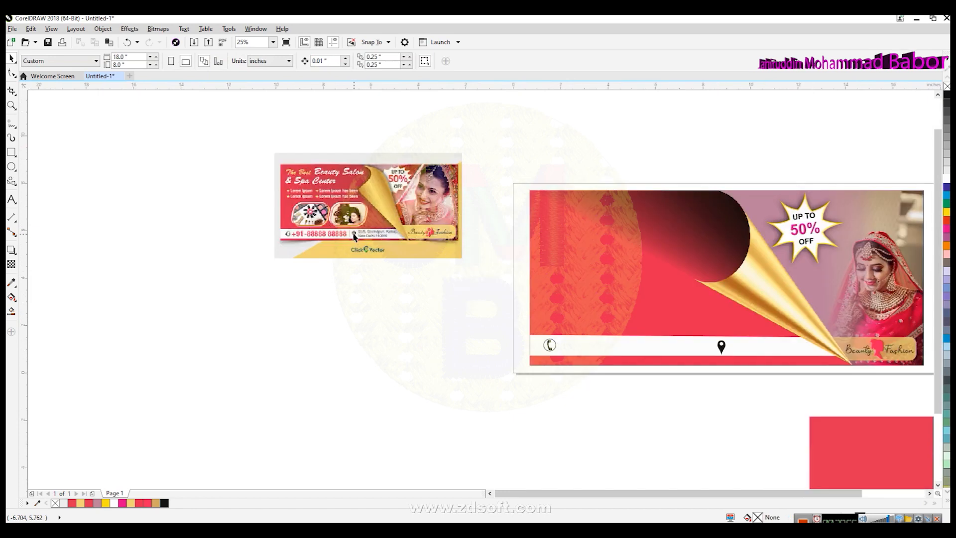
{"action": "scroll", "coordinate": [347, 224], "scroll_direction": "up", "scroll_amount": 1}
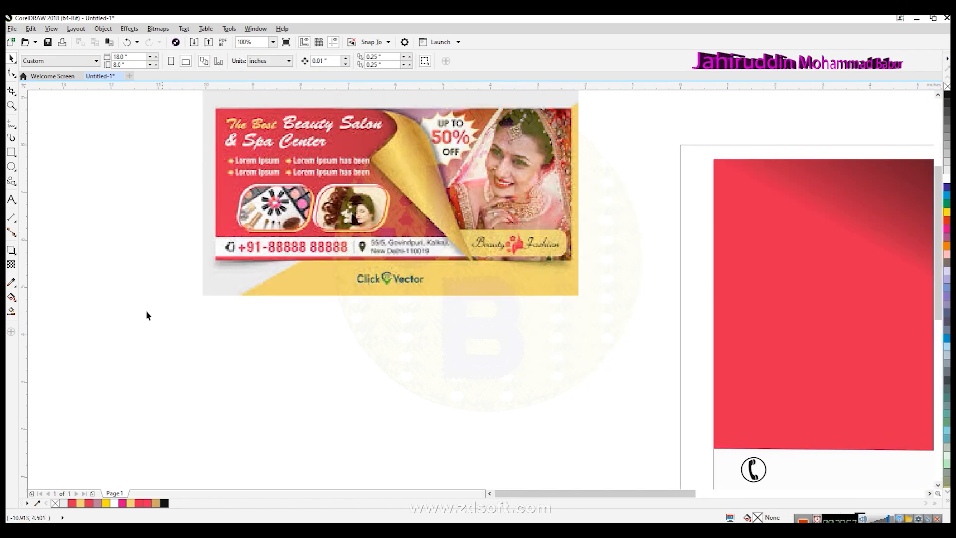
{"action": "left_click", "coordinate": [12, 153]}
{"action": "mouse_move", "coordinate": [294, 343]}
{"action": "left_mouse_down"}
{"action": "mouse_move", "coordinate": [324, 391]}
{"action": "mouse_move", "coordinate": [383, 409]}
{"action": "left_mouse_up"}
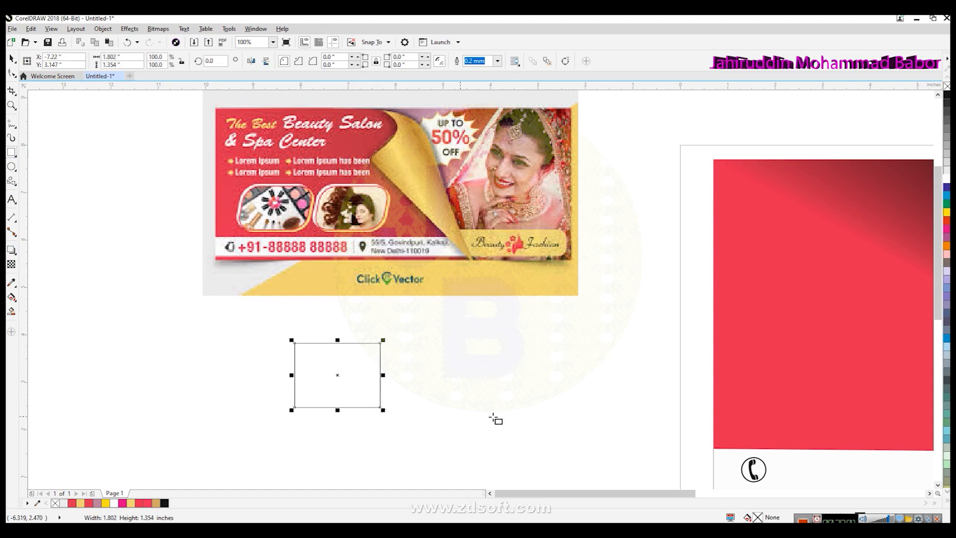
{"action": "key", "text": "space"}
{"action": "scroll", "coordinate": [333, 344], "scroll_direction": "up", "scroll_amount": 1}
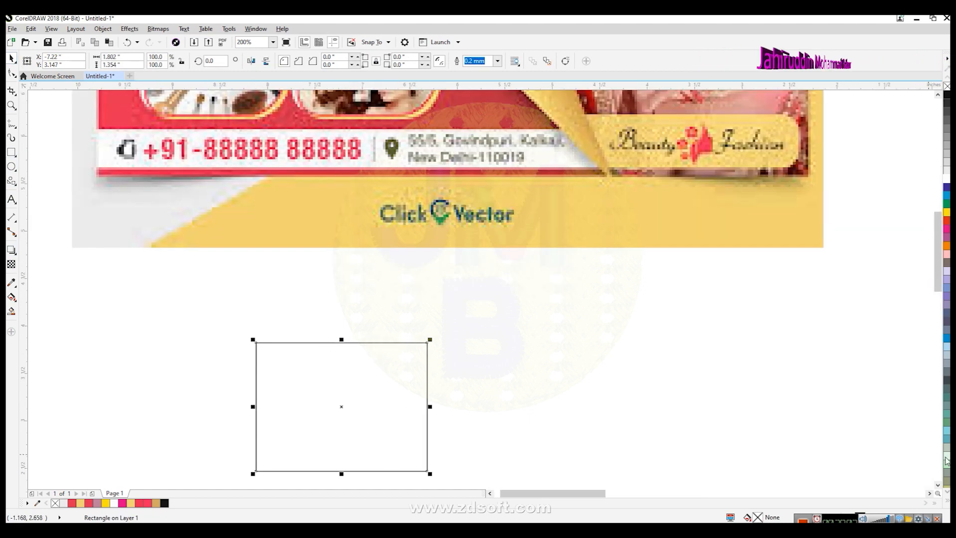
Enlarge the rectangle and skew it into a right-leaning parallelogram about 2.94 inches wide and 2.01 inches high.
{"action": "scroll", "coordinate": [938, 486], "scroll_direction": "down", "scroll_amount": 3}
{"action": "scroll", "coordinate": [498, 369], "scroll_direction": "down", "scroll_amount": 3}
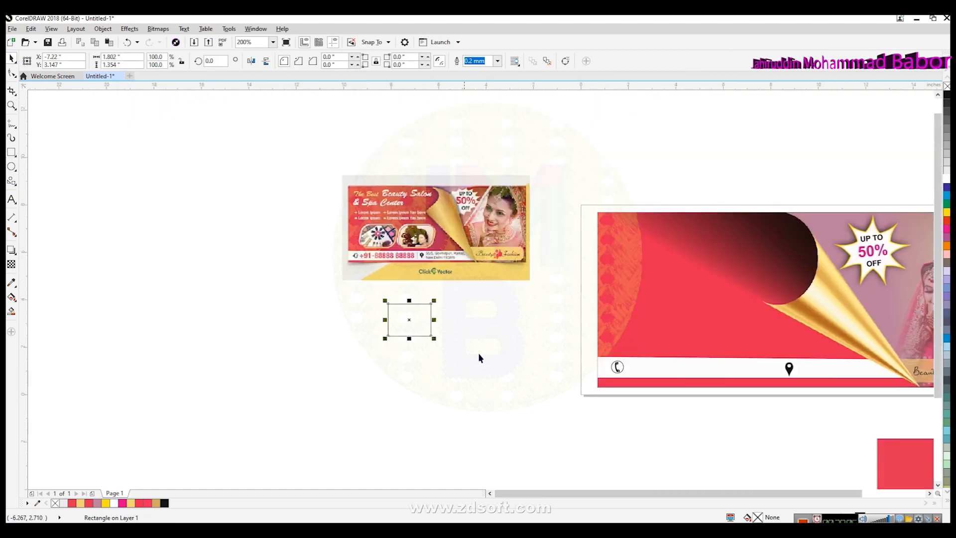
{"action": "left_click_drag", "start_coordinate": [436, 341], "coordinate": [388, 342]}
{"action": "left_click", "coordinate": [388, 342]}
{"action": "scroll", "coordinate": [388, 342], "scroll_direction": "up", "scroll_amount": 2}
{"action": "left_click", "coordinate": [395, 334]}
{"action": "left_click", "coordinate": [398, 332]}
{"action": "left_click_drag", "start_coordinate": [389, 274], "coordinate": [403, 275]}
{"action": "left_click", "coordinate": [518, 307]}
{"action": "left_click", "coordinate": [395, 316]}
{"action": "left_click", "coordinate": [424, 324]}
{"action": "left_click", "coordinate": [380, 292]}
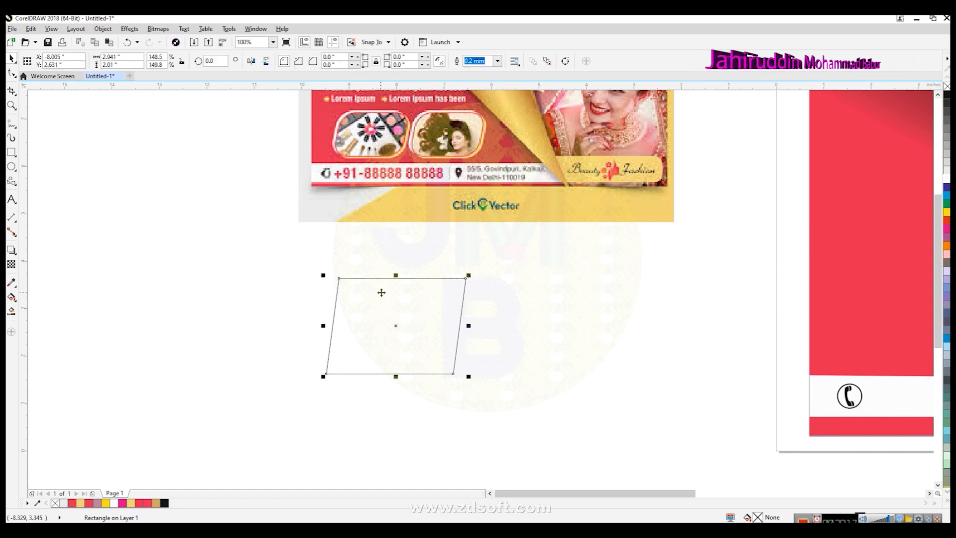
Round all four corners of the parallelogram to about 0.39 inches.
{"action": "left_click", "coordinate": [12, 74]}
{"action": "left_click_drag", "start_coordinate": [341, 282], "coordinate": [358, 277]}
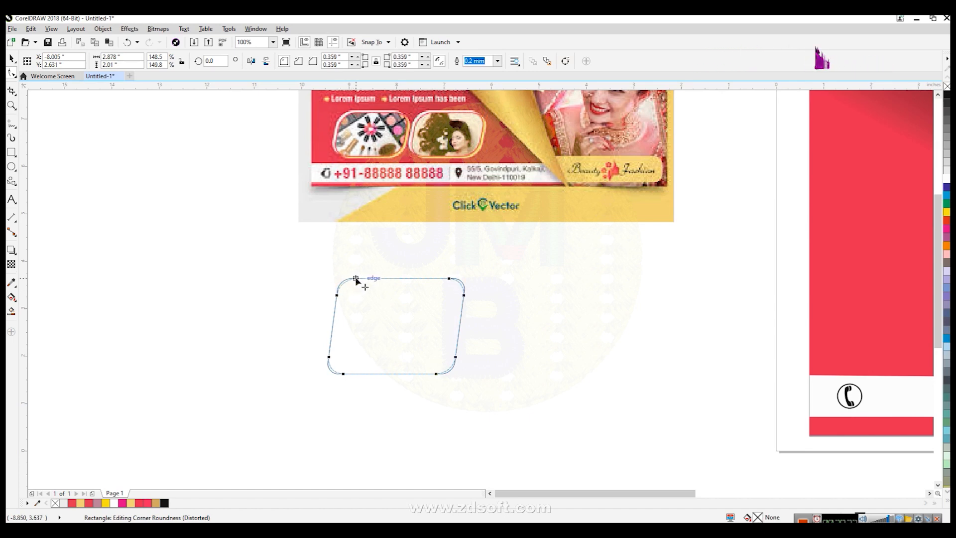
{"action": "left_click", "coordinate": [11, 58]}
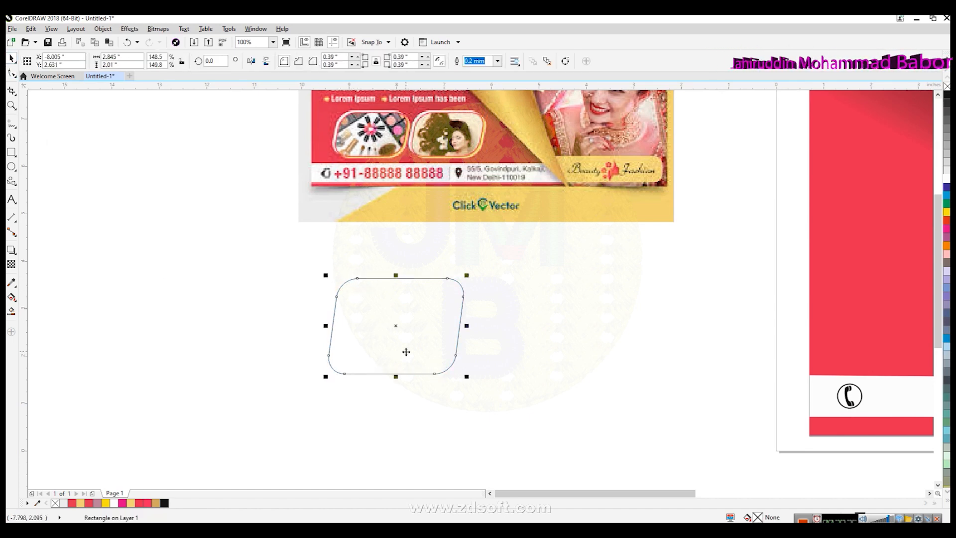
Copy the rounded frame to the left and trim an offset duplicate into a thin crescent along its upper-left edge.
{"action": "left_click_drag", "start_coordinate": [407, 350], "coordinate": [218, 351]}
{"action": "left_click_drag", "start_coordinate": [99, 249], "coordinate": [289, 424]}
{"action": "left_click", "coordinate": [201, 259]}
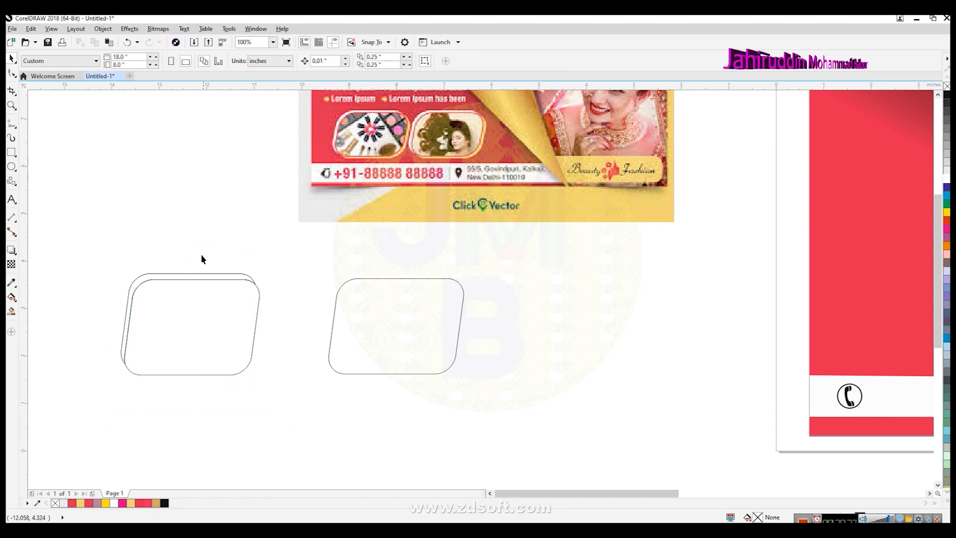
Move the crescent outline to the original frame's upper-left edge and flip a duplicate of it vertically and horizontally.
{"action": "left_click_drag", "start_coordinate": [210, 277], "coordinate": [411, 267]}
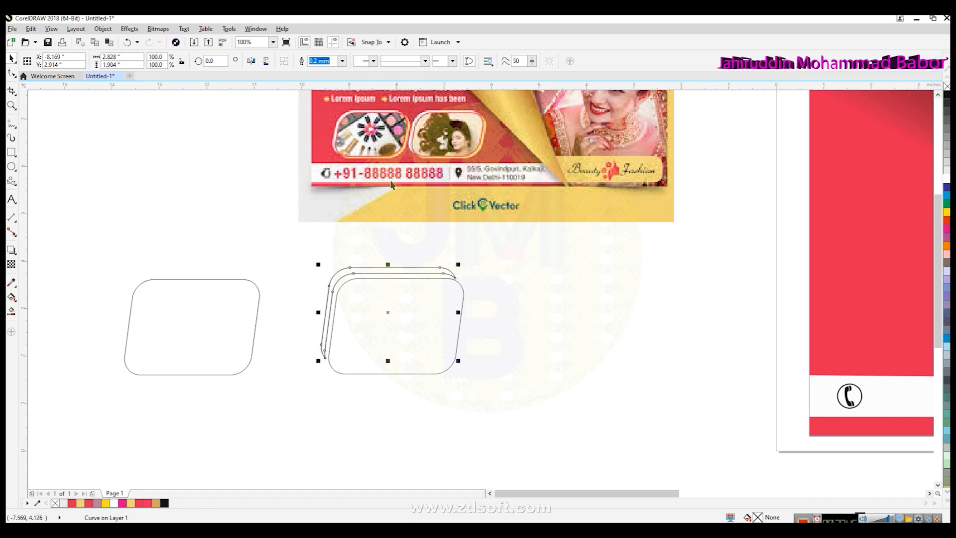
{"action": "left_click", "coordinate": [268, 60]}
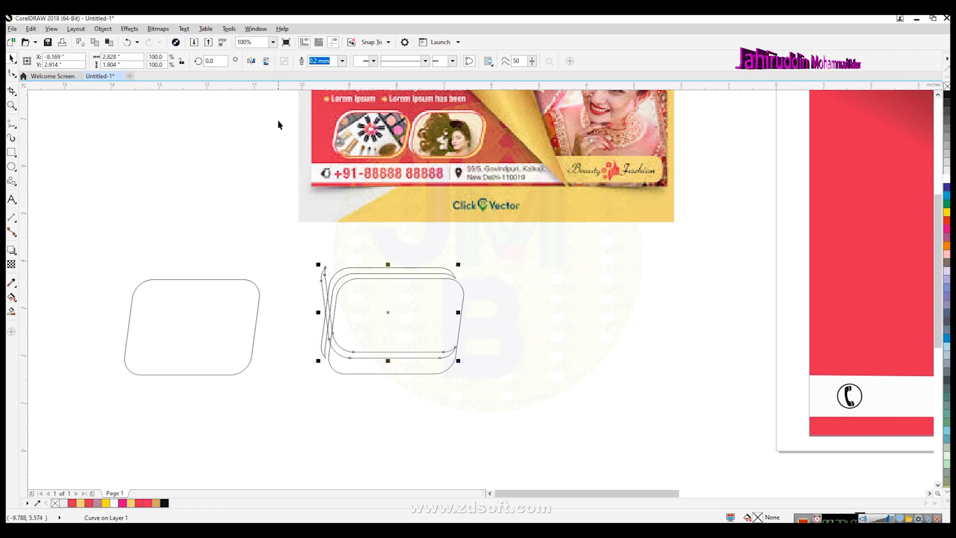
{"action": "left_click", "coordinate": [251, 60]}
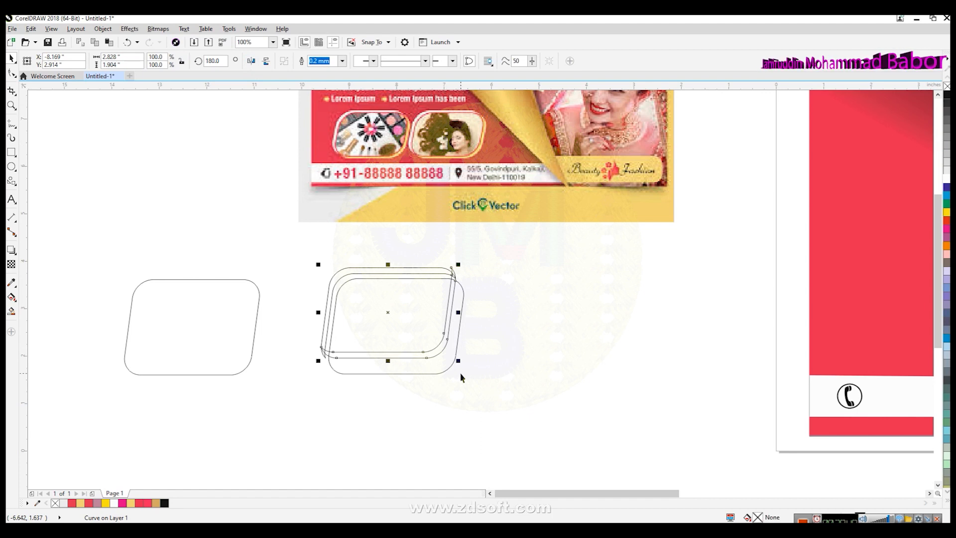
Place the flipped crescent along the frame's lower-right edge and delete the leftover frame copy.
{"action": "left_click_drag", "start_coordinate": [459, 384], "coordinate": [437, 387]}
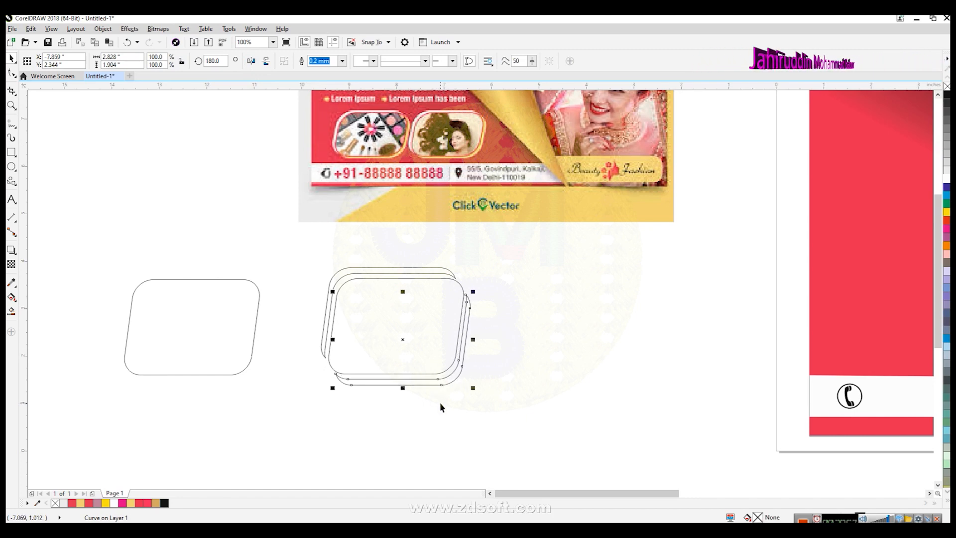
{"action": "left_click", "coordinate": [441, 406]}
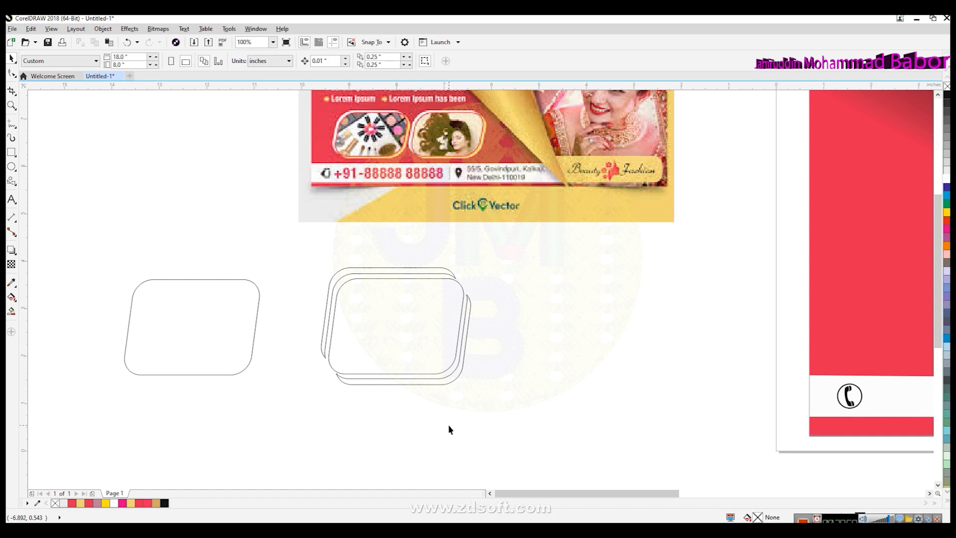
{"action": "left_click", "coordinate": [239, 369]}
{"action": "key", "text": "Delete"}
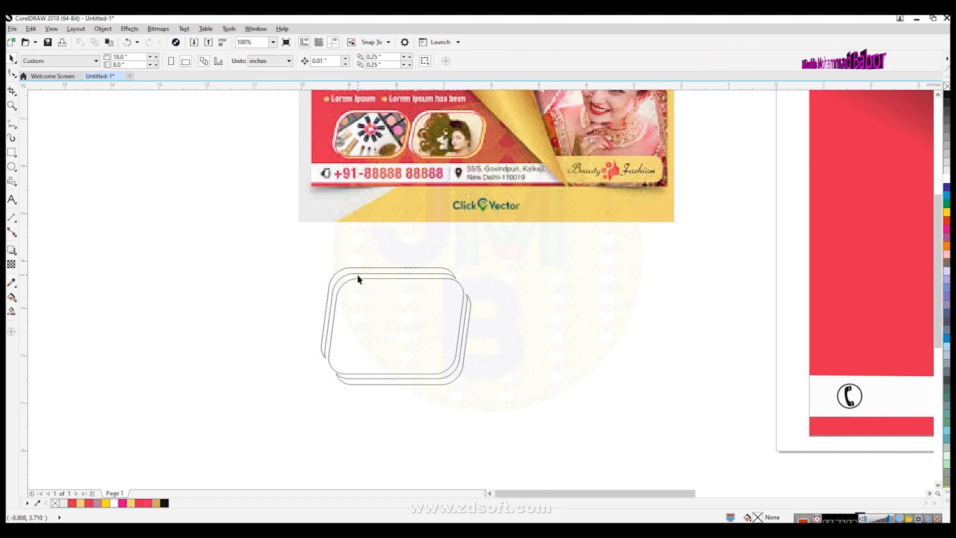
Fill the lower-right crescent with the reference banner's gold and remove its outline.
{"action": "left_click", "coordinate": [465, 356]}
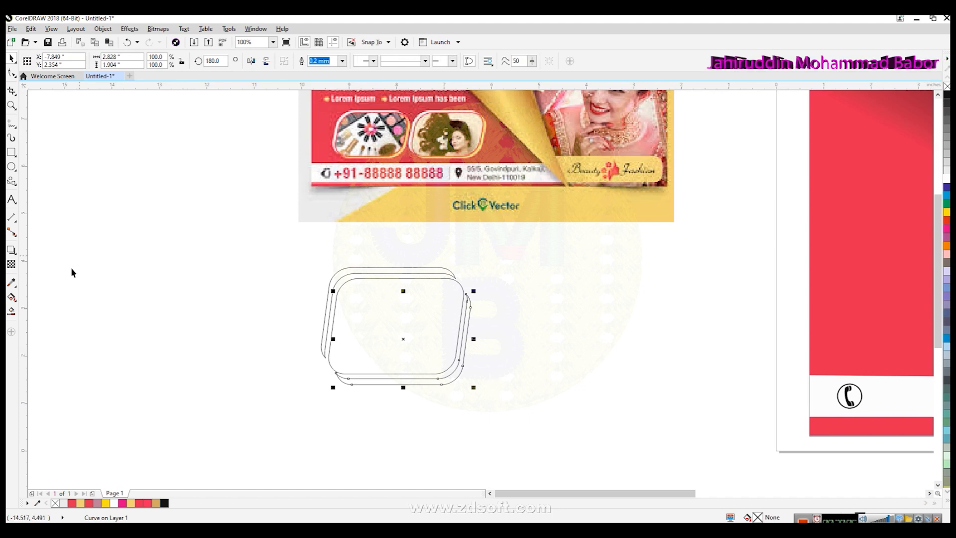
{"action": "left_click", "coordinate": [11, 283]}
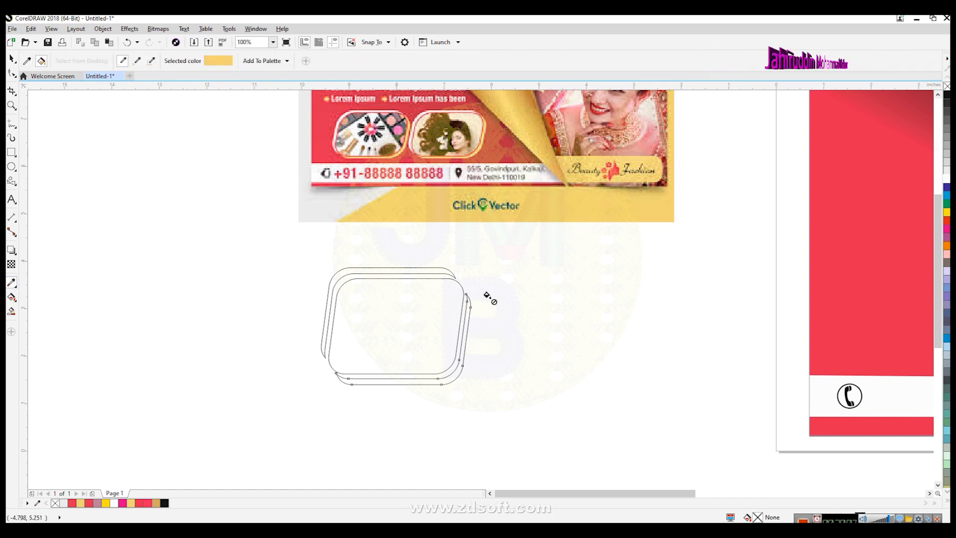
{"action": "left_click", "coordinate": [451, 374]}
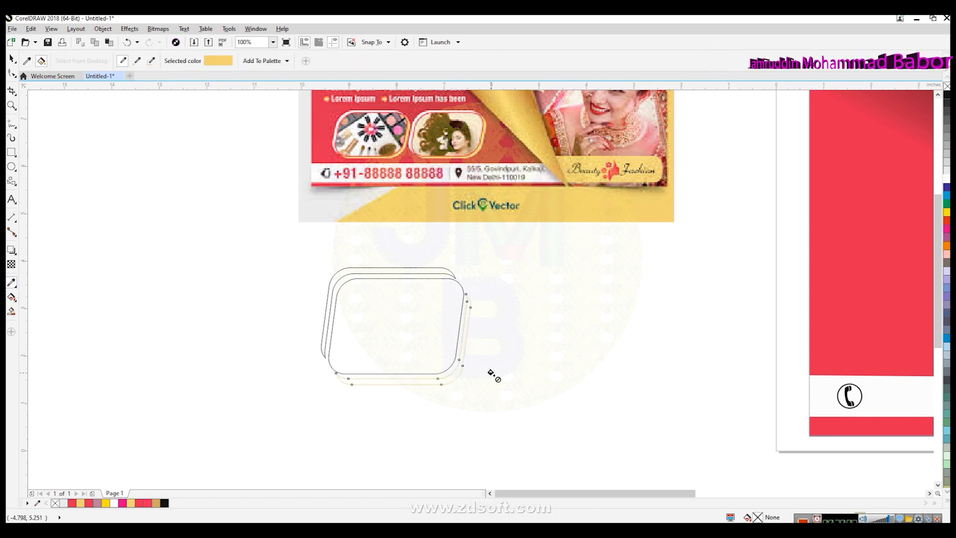
{"action": "scroll", "coordinate": [468, 381], "scroll_direction": "up", "scroll_amount": 2}
{"action": "left_click", "coordinate": [399, 365]}
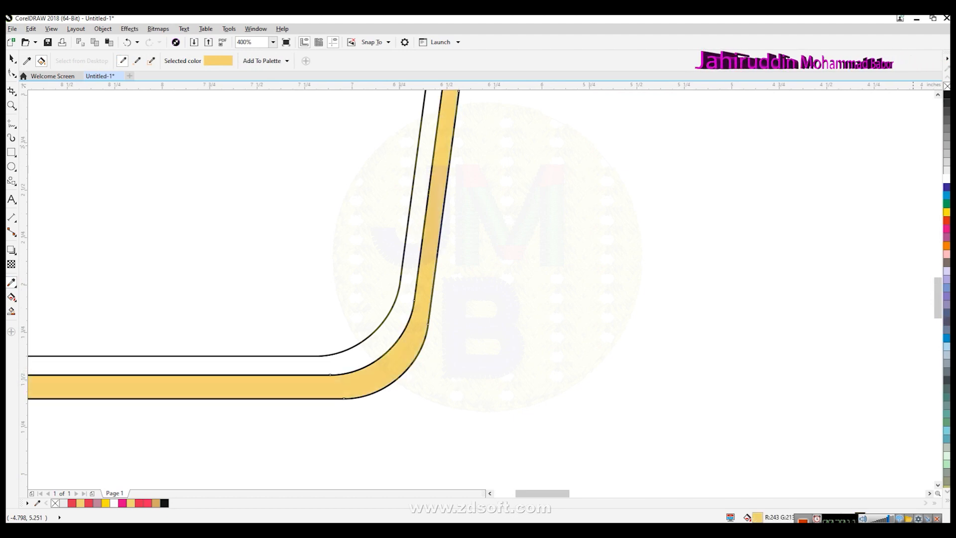
{"action": "scroll", "coordinate": [566, 279], "scroll_direction": "down", "scroll_amount": 4}
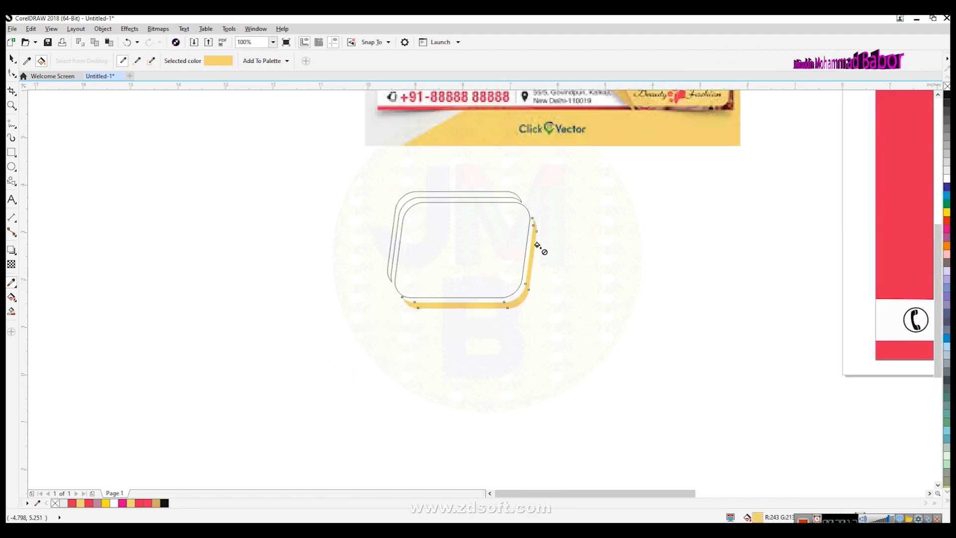
{"action": "scroll", "coordinate": [939, 100], "scroll_direction": "up", "scroll_amount": 2}
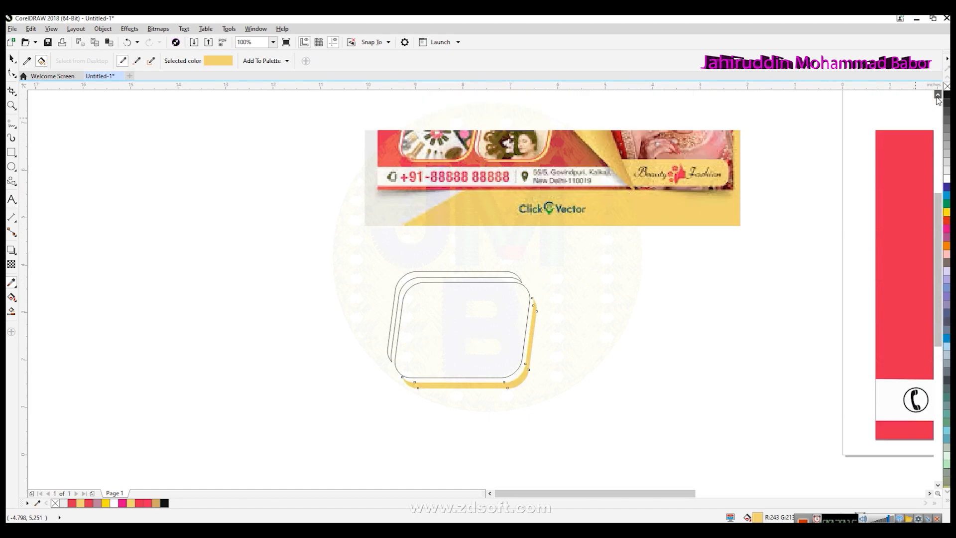
Remove the dark outline from the crescent along the frame's upper-left edge.
{"action": "left_click", "coordinate": [12, 60]}
{"action": "left_click", "coordinate": [229, 272]}
{"action": "left_click", "coordinate": [471, 278]}
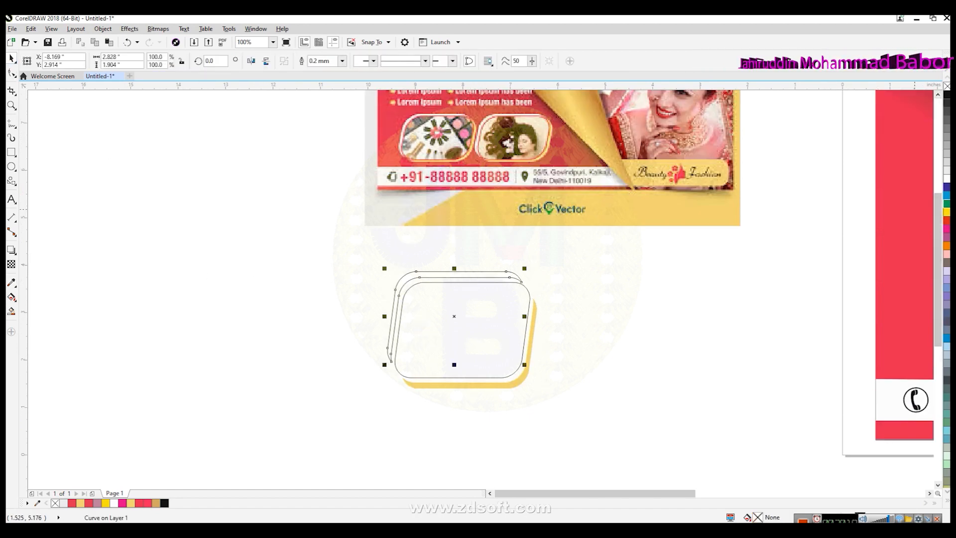
{"action": "left_click", "coordinate": [672, 282]}
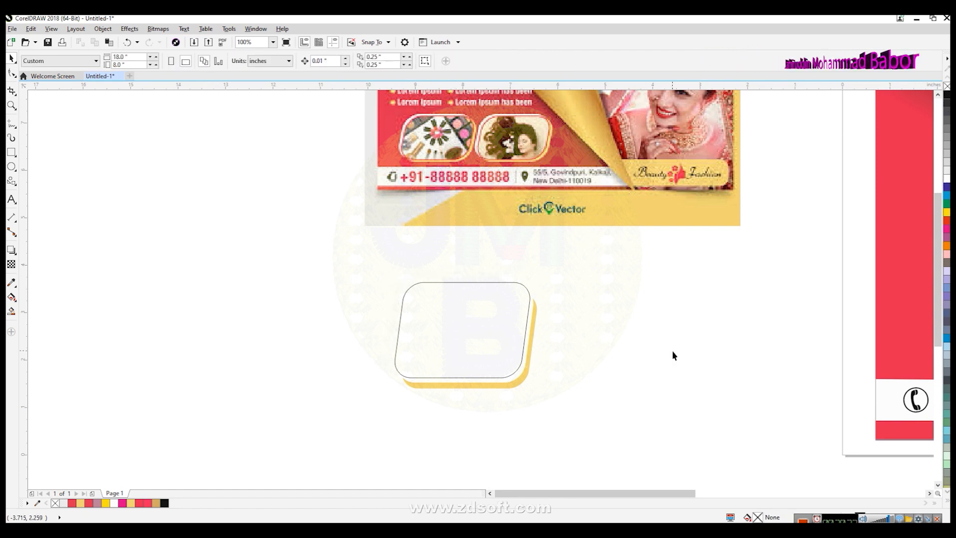
Import the hair photo and place it beside the rounded frame at about 5.18 by 2.91 inches.
{"action": "left_click", "coordinate": [13, 30]}
{"action": "left_click", "coordinate": [28, 184]}
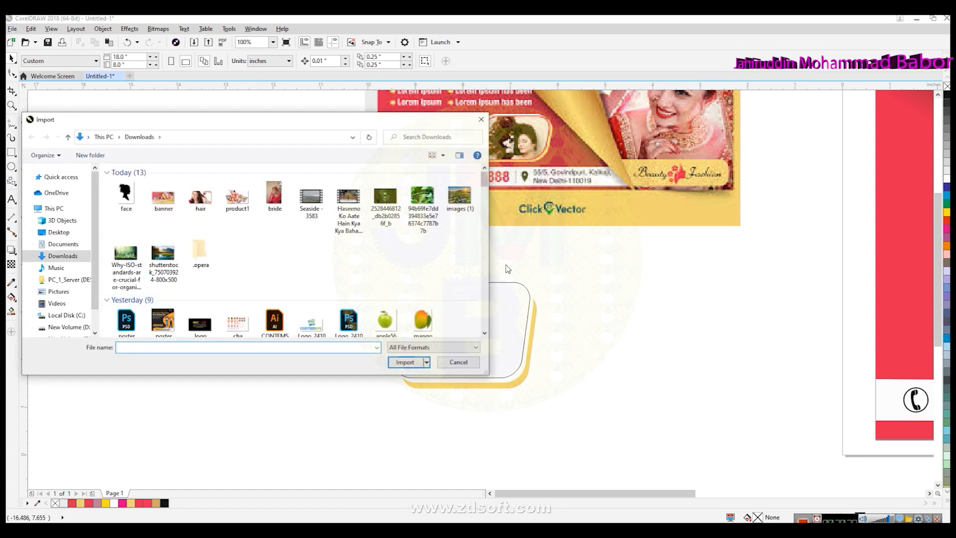
{"action": "left_click", "coordinate": [208, 210]}
{"action": "left_click", "coordinate": [421, 363]}
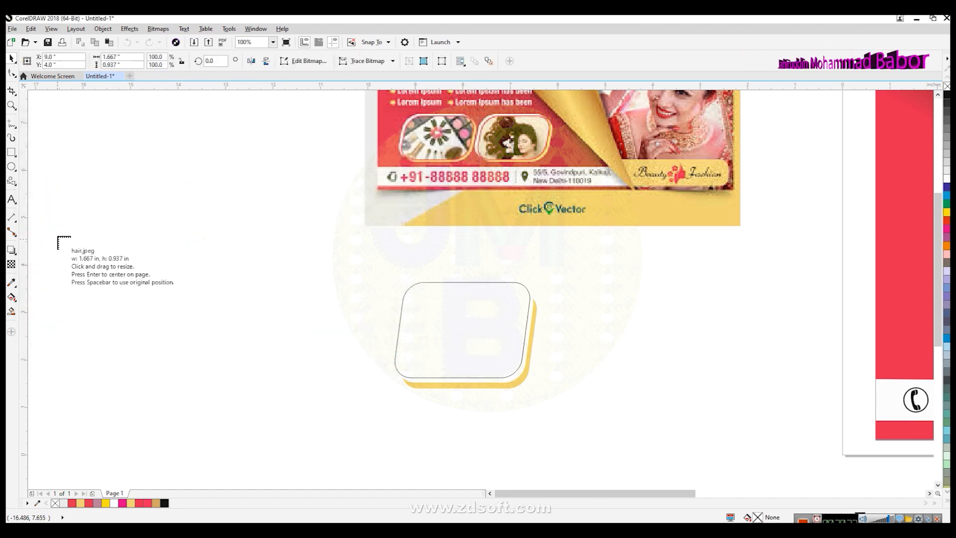
{"action": "left_click", "coordinate": [318, 442]}
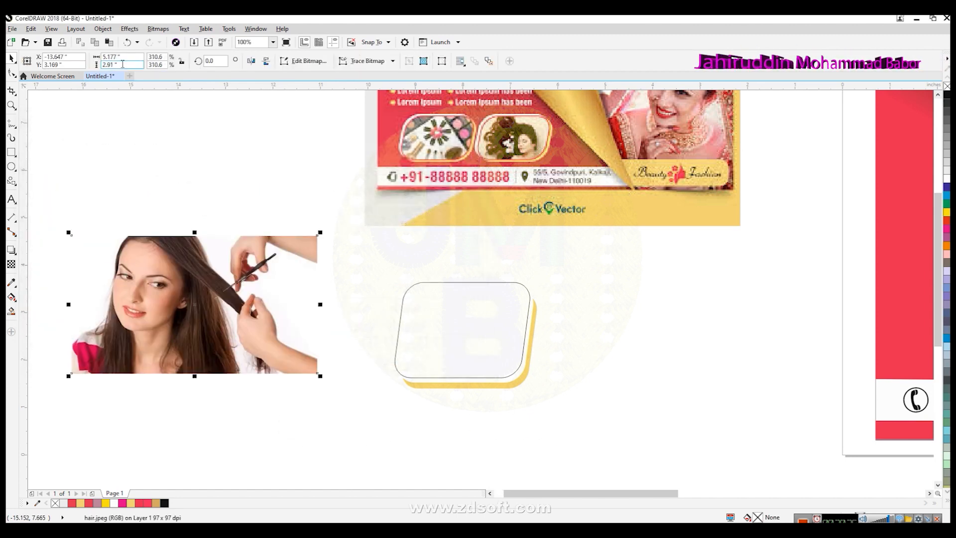
PowerClip the hair photo inside the rounded frame and open the clipped contents for editing.
{"action": "left_click", "coordinate": [129, 29]}
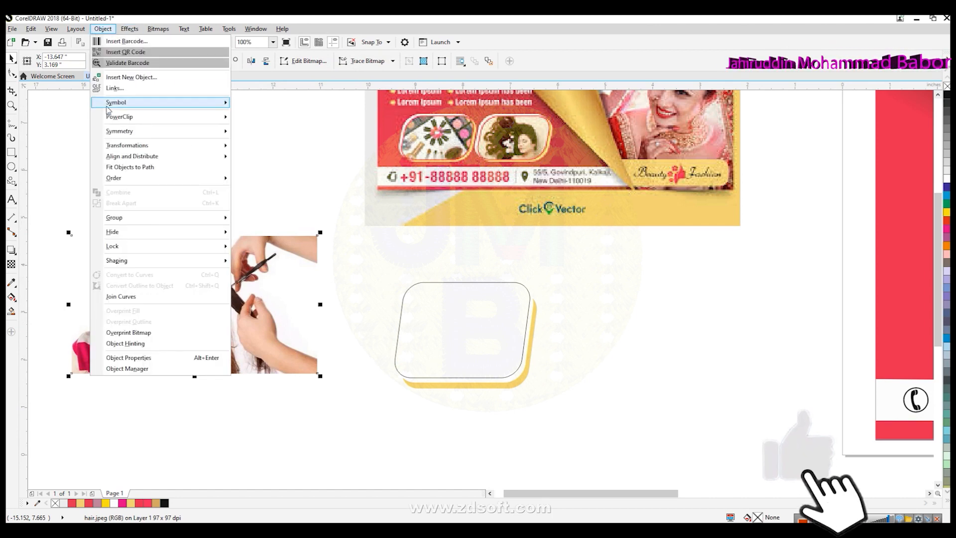
{"action": "mouse_move", "coordinate": [125, 117]}
{"action": "left_click", "coordinate": [272, 118]}
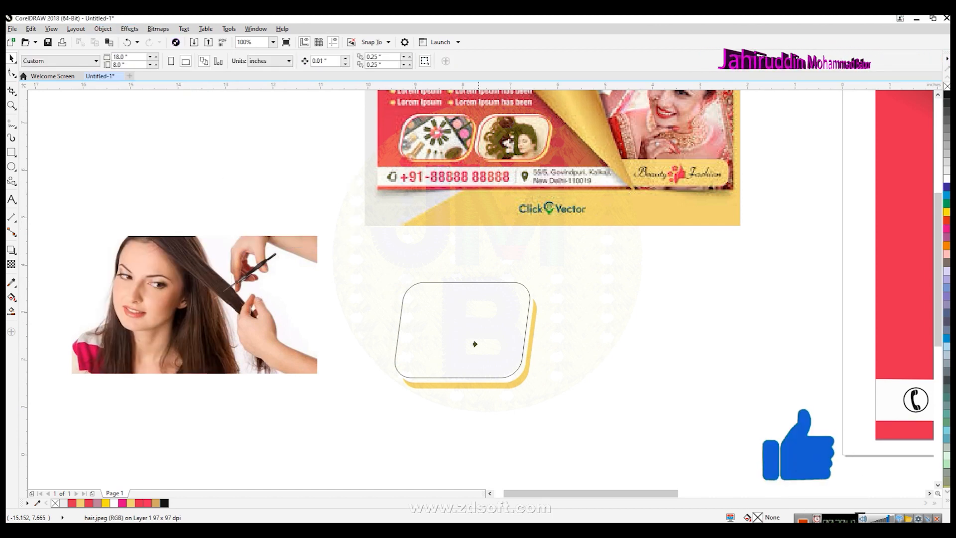
{"action": "left_click", "coordinate": [476, 342]}
{"action": "left_click", "coordinate": [482, 350], "text": "ctrl"}
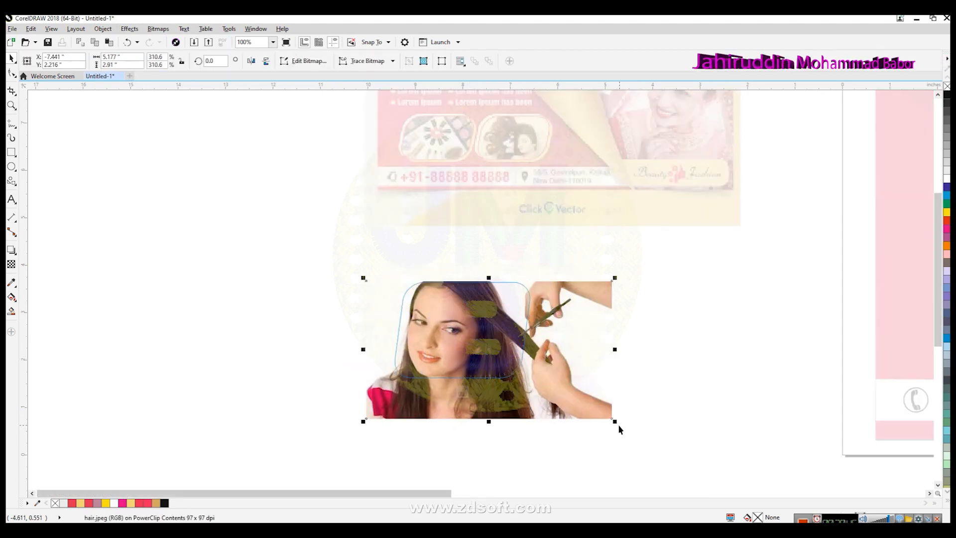
Scale the clipped hair photo to about 3.96 by 2.23 inches, fit it over the frame and finish editing the PowerClip.
{"action": "left_click_drag", "start_coordinate": [614, 421], "coordinate": [554, 367]}
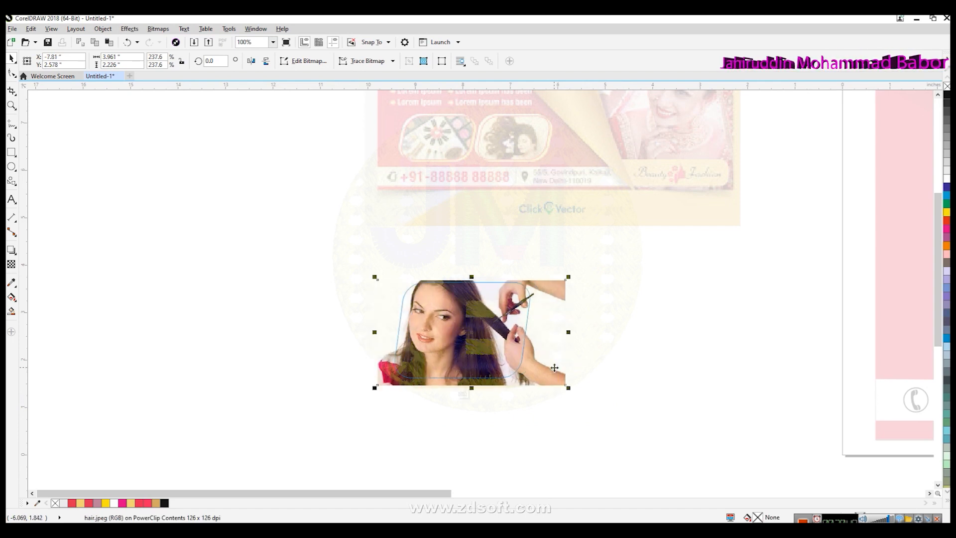
{"action": "left_click_drag", "start_coordinate": [554, 367], "coordinate": [556, 369]}
{"action": "scroll", "coordinate": [477, 316], "scroll_direction": "up", "scroll_amount": 2}
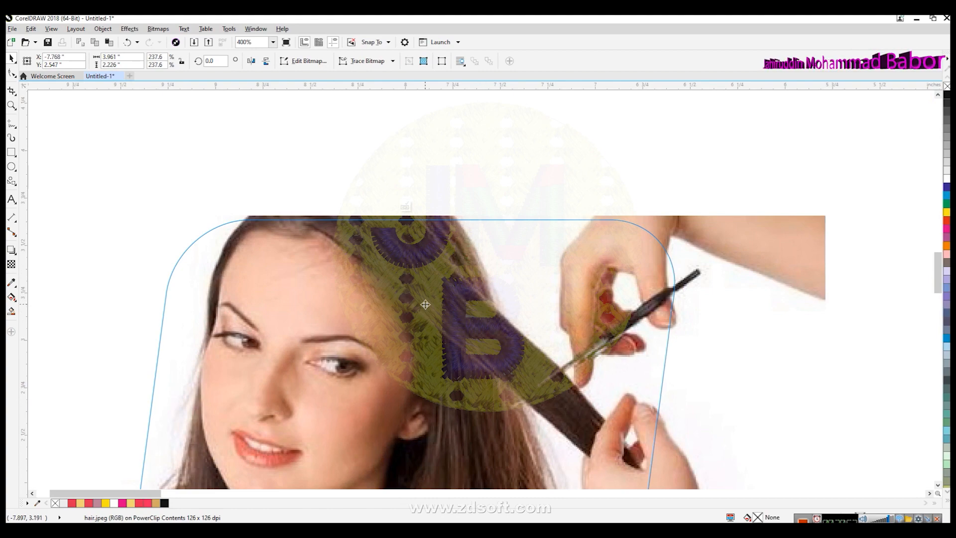
{"action": "scroll", "coordinate": [478, 358], "scroll_direction": "down", "scroll_amount": 2}
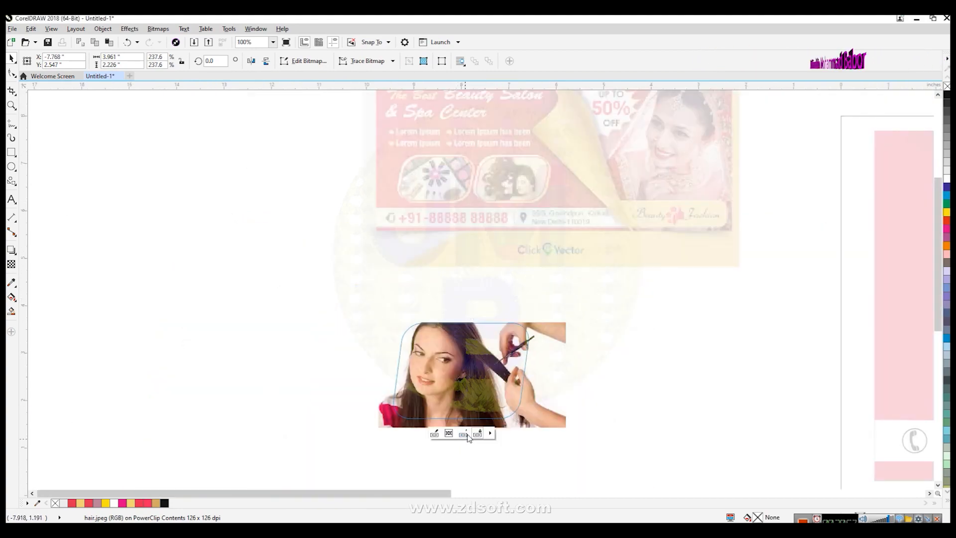
{"action": "left_click", "coordinate": [465, 433]}
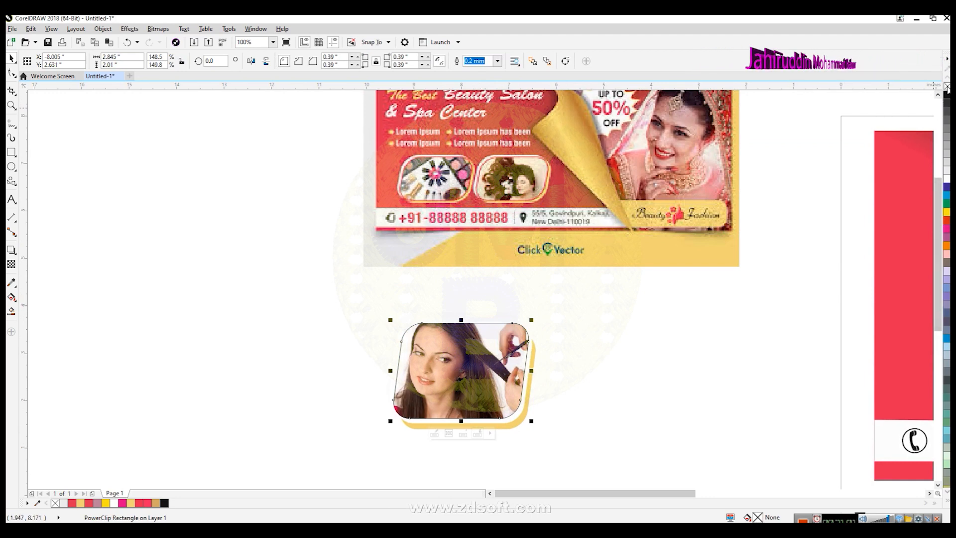
Remove the hair photo frame's dark outline and place a copy of the frame with its crescents over the reference banner.
{"action": "key", "text": "Escape"}
{"action": "left_click_drag", "start_coordinate": [342, 287], "coordinate": [622, 463]}
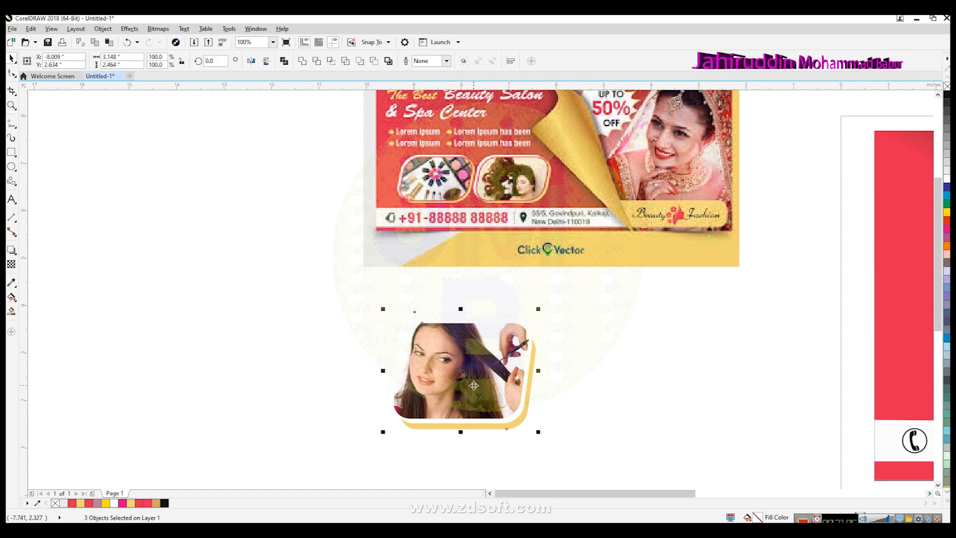
{"action": "left_click_drag", "start_coordinate": [343, 279], "coordinate": [605, 489]}
{"action": "left_click_drag", "start_coordinate": [470, 387], "coordinate": [528, 209]}
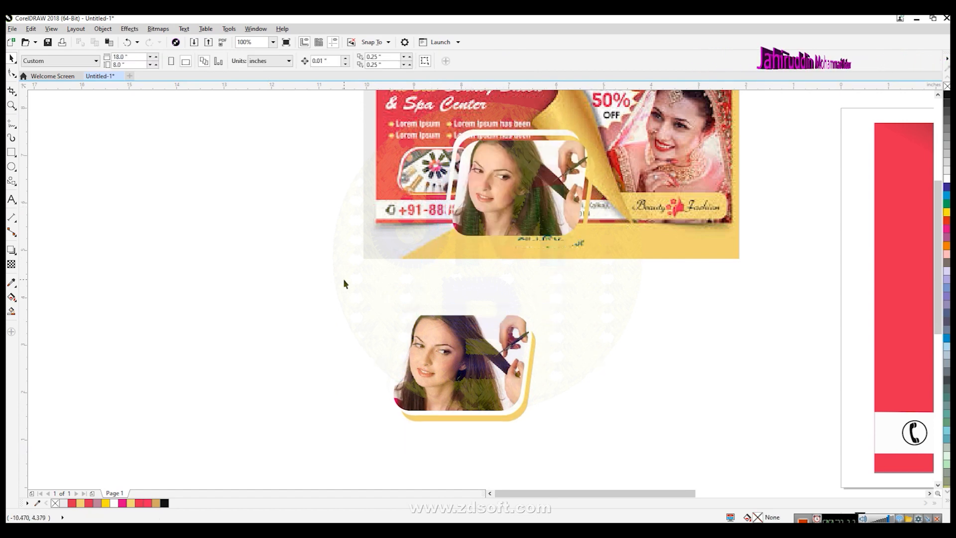
Group the original hair frame with its two crescents and move it onto the red banner's lower-left area, above the phone icon.
{"action": "left_click_drag", "start_coordinate": [343, 282], "coordinate": [642, 472]}
{"action": "left_click_drag", "start_coordinate": [490, 393], "coordinate": [852, 393]}
{"action": "left_click", "coordinate": [929, 493]}
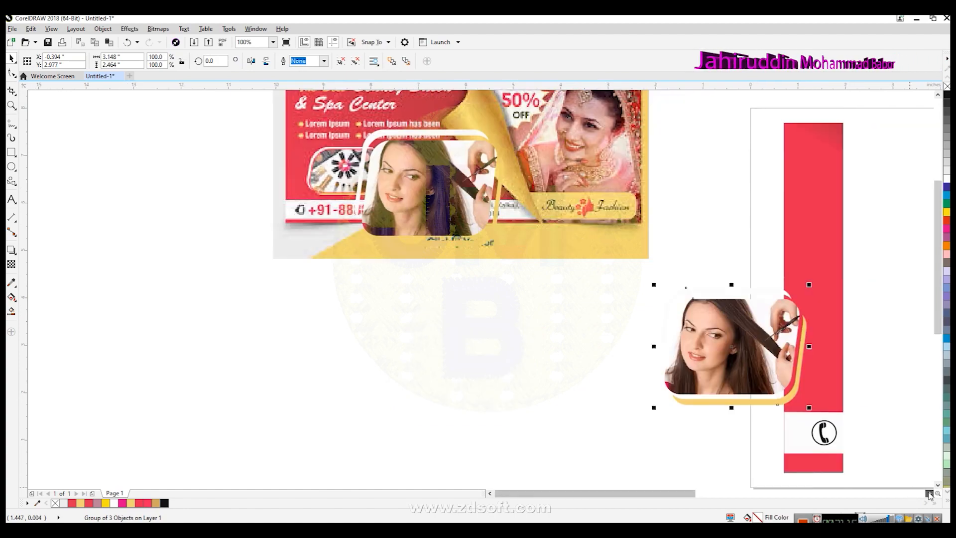
{"action": "left_click", "coordinate": [929, 493]}
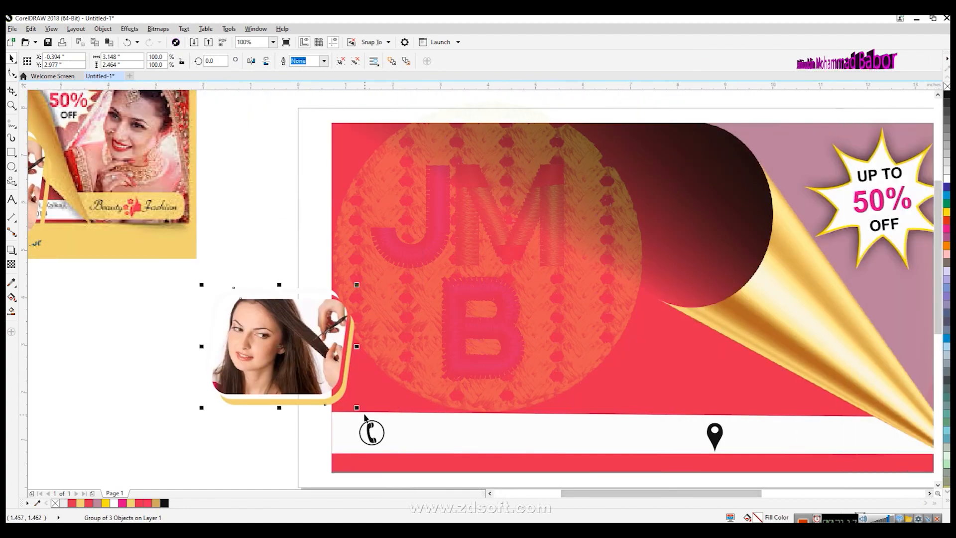
{"action": "left_click_drag", "start_coordinate": [299, 374], "coordinate": [432, 372]}
{"action": "left_click", "coordinate": [289, 408]}
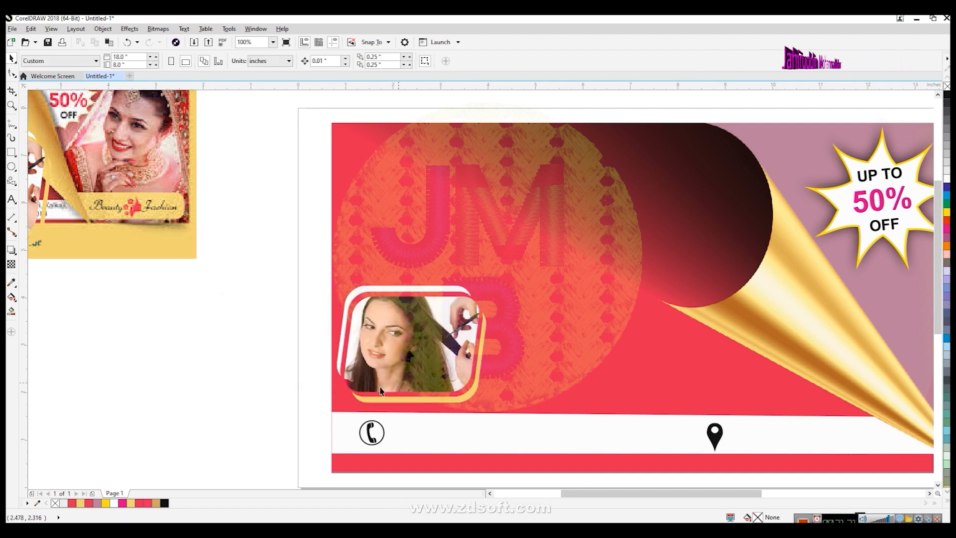
Open the PowerClip contents of the frame copy over the reference banner and delete its hair photo.
{"action": "scroll", "coordinate": [417, 382], "scroll_direction": "down", "scroll_amount": 1}
{"action": "scroll", "coordinate": [191, 332], "scroll_direction": "up", "scroll_amount": 1}
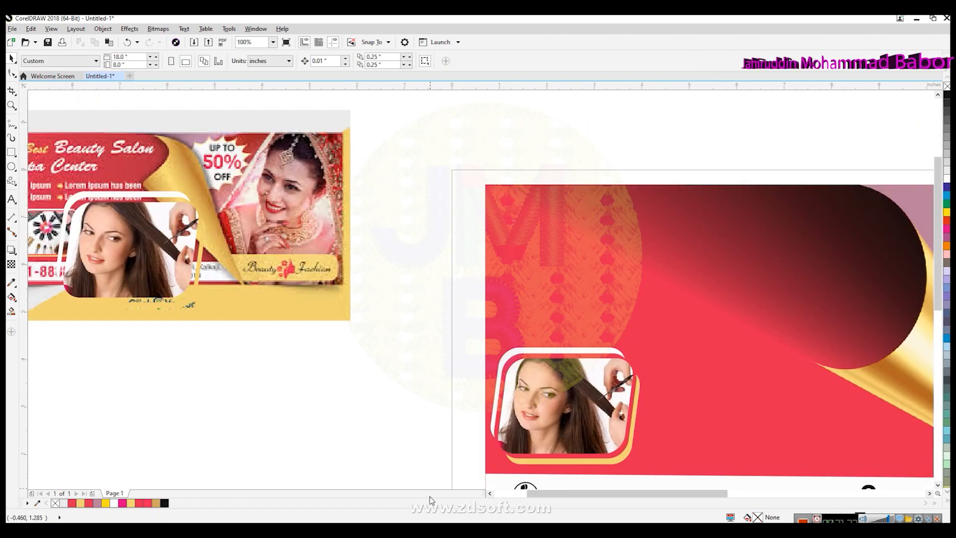
{"action": "scroll", "coordinate": [433, 493], "scroll_direction": "left", "scroll_amount": 3}
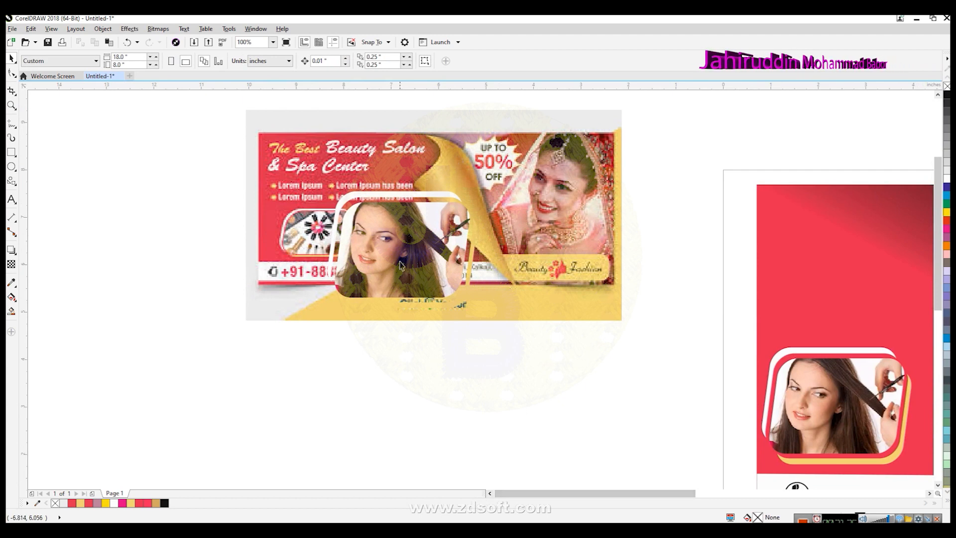
{"action": "left_click", "coordinate": [401, 265]}
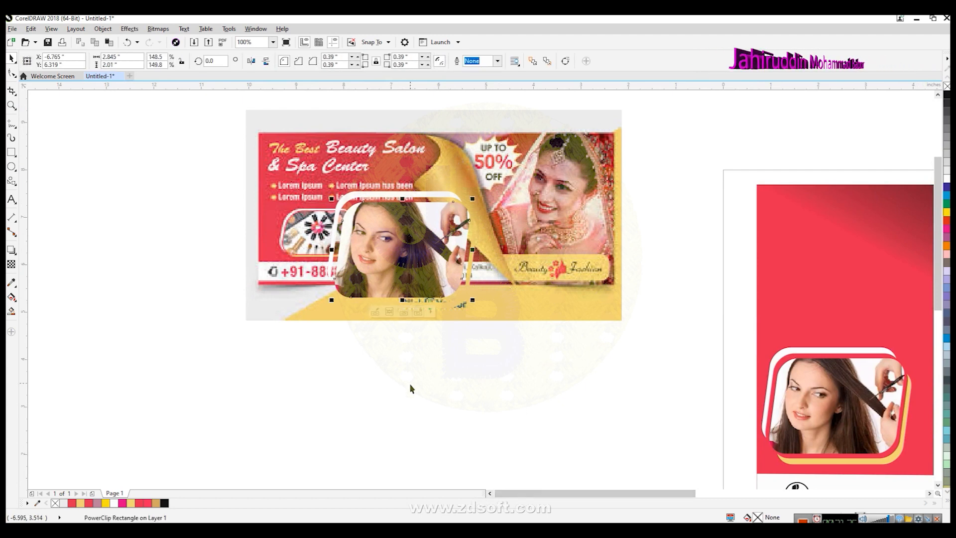
{"action": "left_click", "coordinate": [102, 29]}
{"action": "mouse_move", "coordinate": [127, 118]}
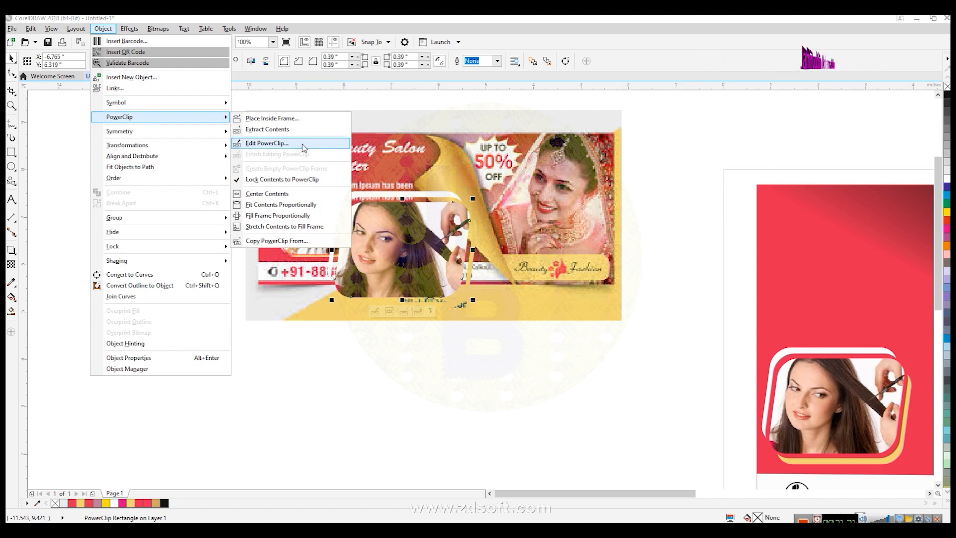
{"action": "left_click", "coordinate": [267, 143]}
{"action": "left_click", "coordinate": [503, 291]}
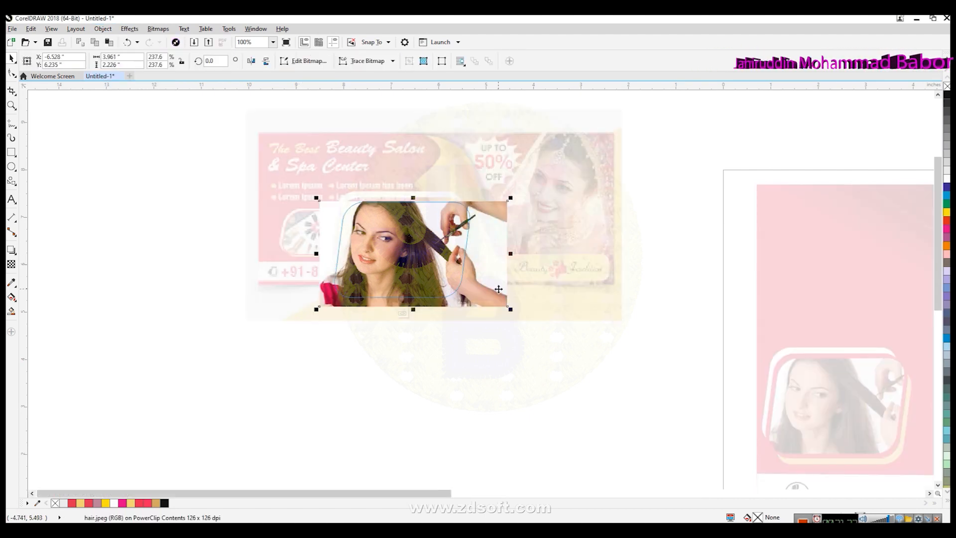
{"action": "key", "text": "Delete"}
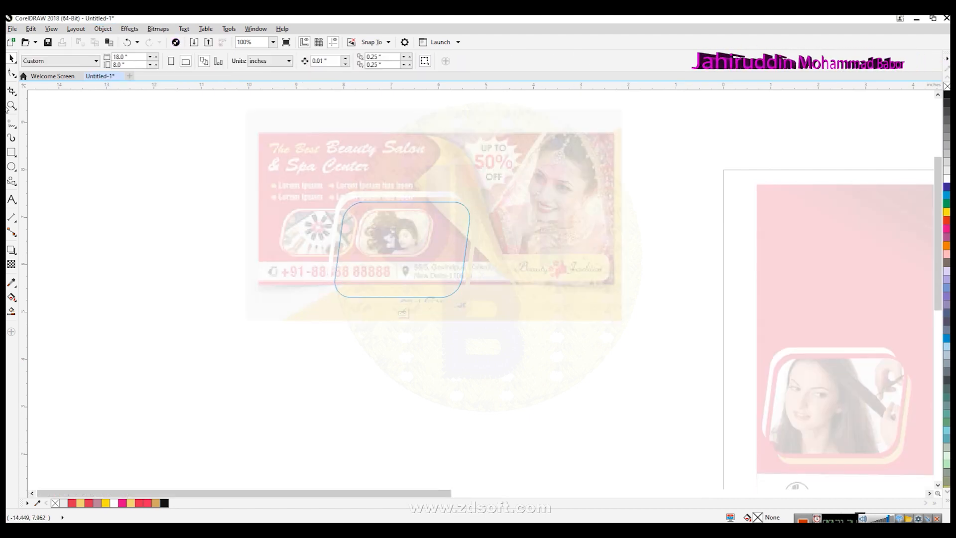
Import the product1 picture into the emptied frame at about 3.83 by 2.35 inches.
{"action": "left_click", "coordinate": [12, 28]}
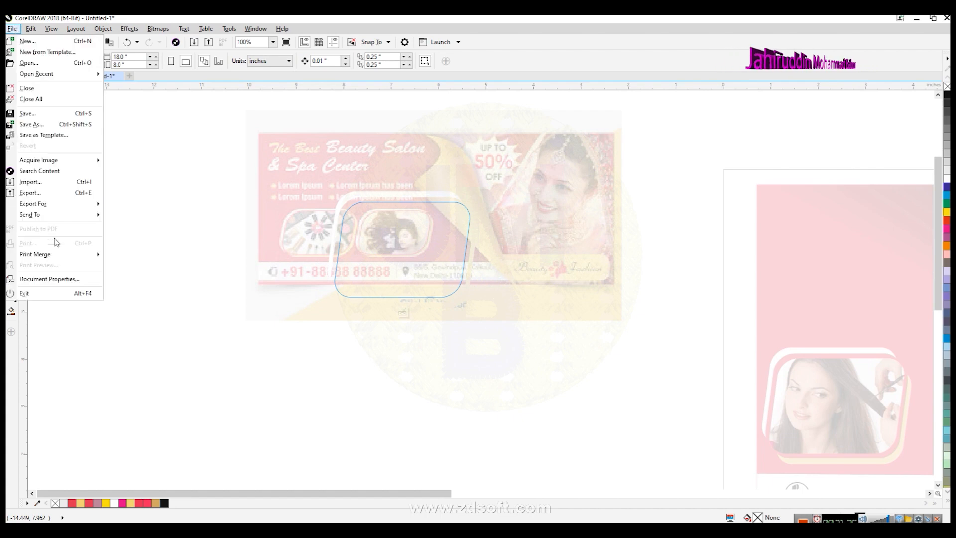
{"action": "left_click", "coordinate": [30, 182]}
{"action": "left_click", "coordinate": [237, 197]}
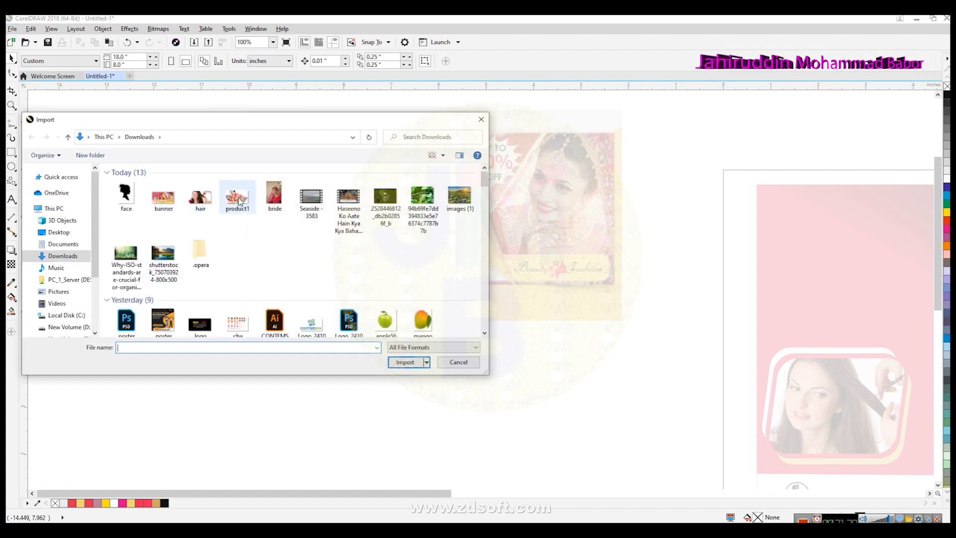
{"action": "left_click", "coordinate": [404, 362]}
{"action": "left_click_drag", "start_coordinate": [325, 196], "coordinate": [495, 329]}
Scale the makeup picture to about 3.39 by 2.08 inches, position it over the frame and finish editing the PowerClip.
{"action": "scroll", "coordinate": [388, 237], "scroll_direction": "up", "scroll_amount": 2}
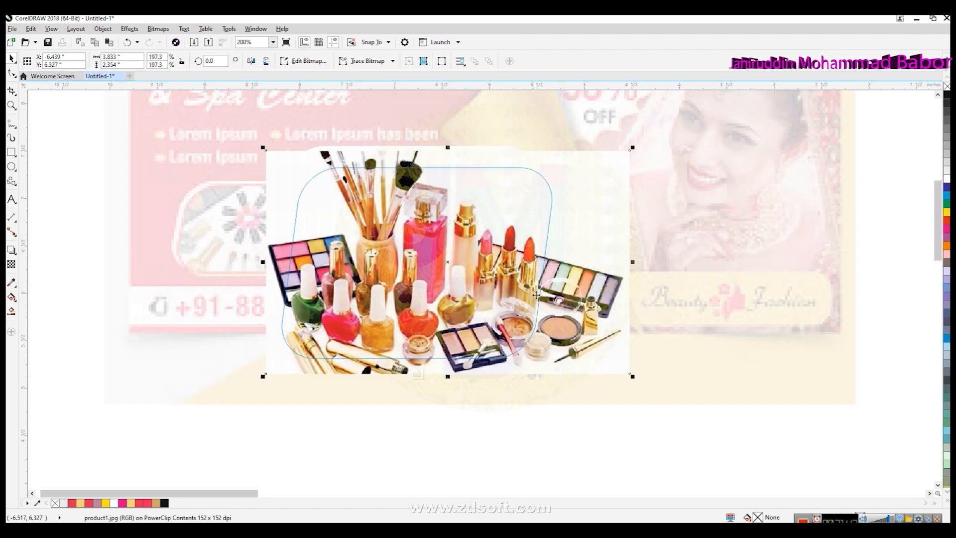
{"action": "left_click_drag", "start_coordinate": [631, 376], "coordinate": [570, 329]}
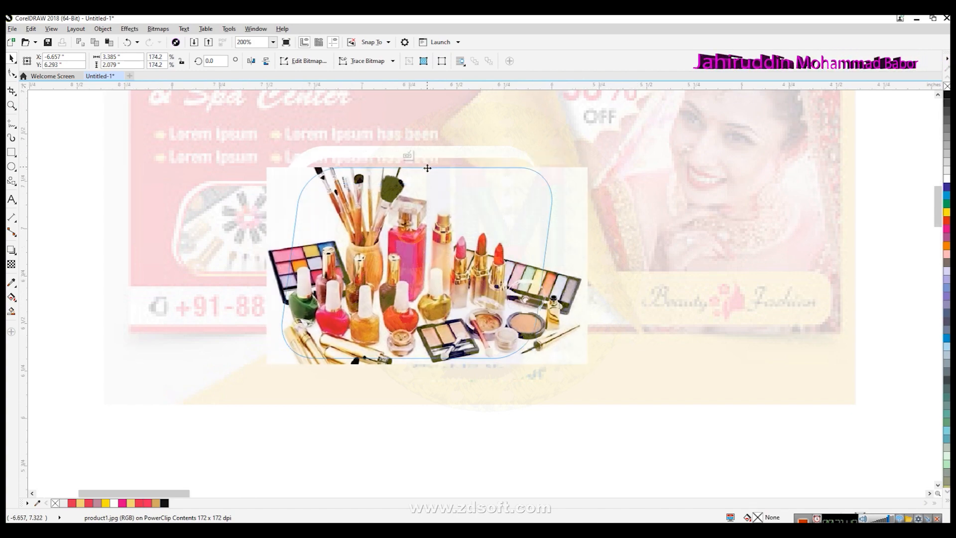
{"action": "scroll", "coordinate": [426, 165], "scroll_direction": "up", "scroll_amount": 2}
{"action": "left_click_drag", "start_coordinate": [426, 199], "coordinate": [426, 195]}
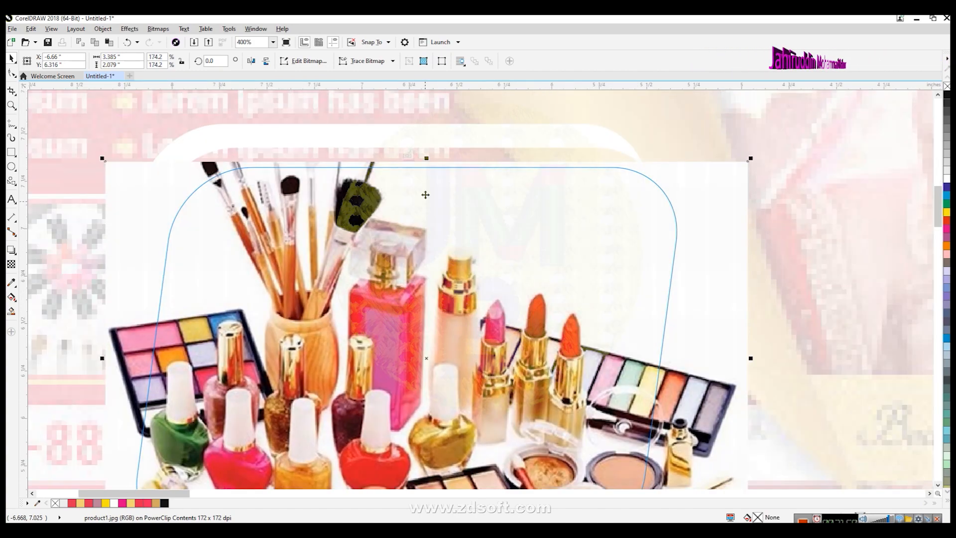
{"action": "left_click", "coordinate": [409, 156]}
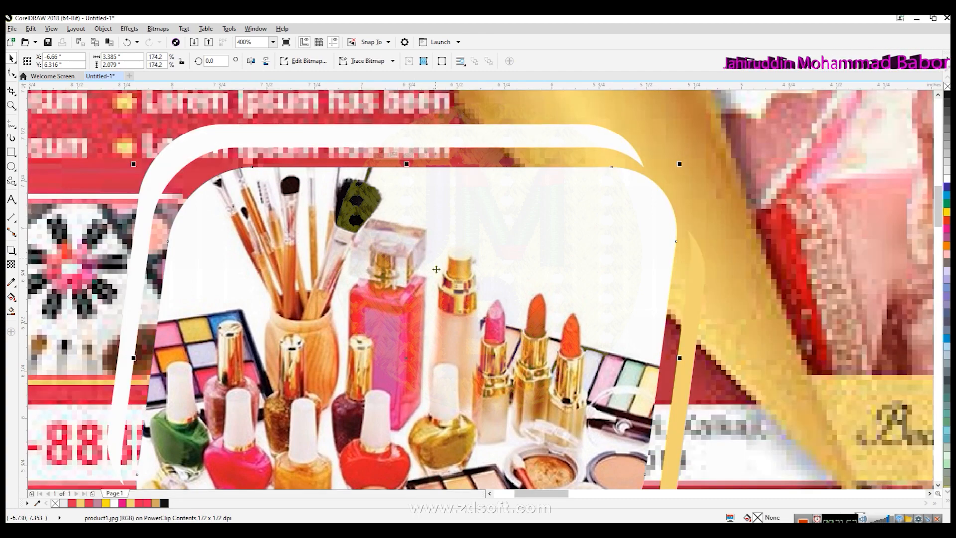
Move the reference banner clear of the makeup frame and group the frame with its two crescents.
{"action": "scroll", "coordinate": [434, 249], "scroll_direction": "down", "scroll_amount": 4}
{"action": "left_click_drag", "start_coordinate": [306, 252], "coordinate": [109, 226]}
{"action": "left_click_drag", "start_coordinate": [309, 236], "coordinate": [134, 191]}
{"action": "left_click_drag", "start_coordinate": [563, 438], "coordinate": [349, 277]}
{"action": "key", "text": "ctrl+g"}
Move the grouped makeup frame onto the red banner, beside the hair frame and above the white strip.
{"action": "scroll", "coordinate": [524, 407], "scroll_direction": "down", "scroll_amount": 1}
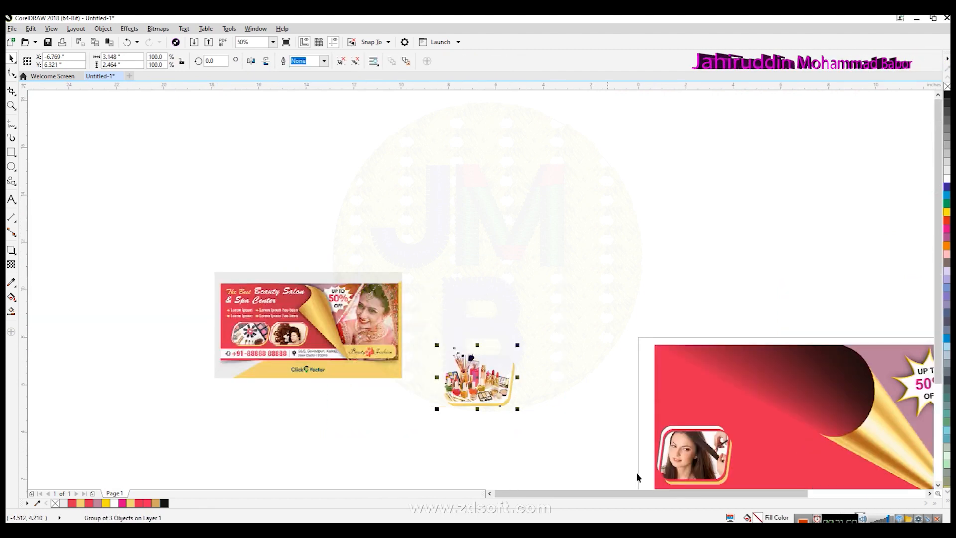
{"action": "left_click", "coordinate": [938, 485]}
{"action": "left_click", "coordinate": [930, 493]}
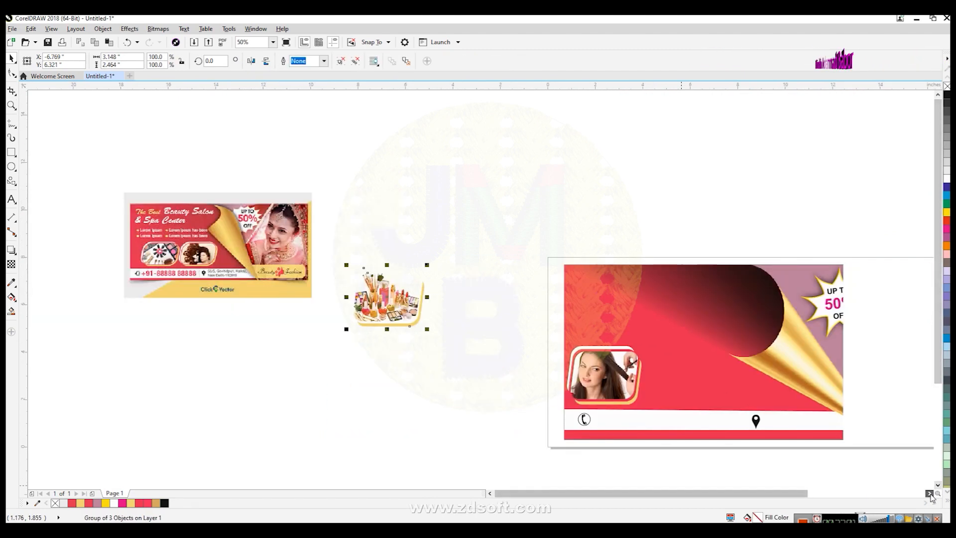
{"action": "left_click", "coordinate": [930, 493]}
{"action": "left_click", "coordinate": [930, 493]}
{"action": "left_click_drag", "start_coordinate": [210, 304], "coordinate": [513, 381]}
{"action": "scroll", "coordinate": [515, 379], "scroll_direction": "up", "scroll_amount": 1}
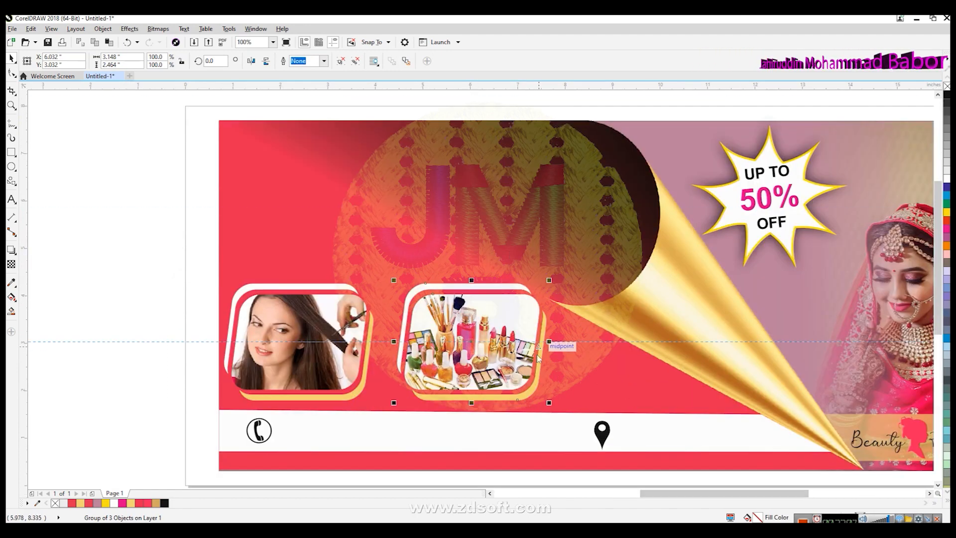
Place a horizontal guideline at 1.793 inches along the frames' lower edge and shift the makeup frame right to about X 6.13 inches.
{"action": "left_click", "coordinate": [550, 401]}
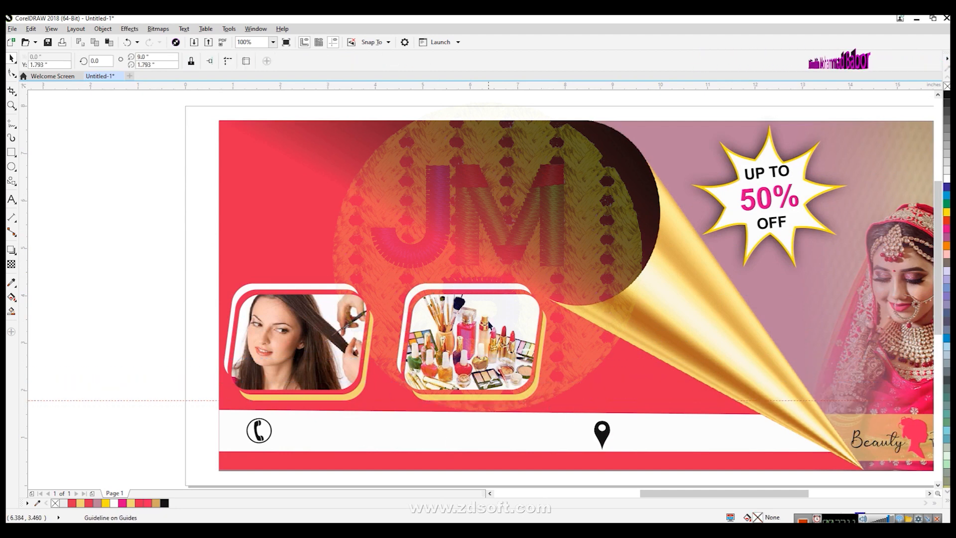
{"action": "left_click", "coordinate": [414, 363]}
{"action": "left_click_drag", "start_coordinate": [473, 344], "coordinate": [479, 348]}
Nudge the hair frame right and slightly up against the guideline, to about X 2.72 and Y 3.05 inches.
{"action": "left_click", "coordinate": [329, 364]}
{"action": "key", "text": "Right"}
{"action": "key", "text": "Right"}
{"action": "key", "text": "Right"}
{"action": "key", "text": "Right"}
{"action": "key", "text": "Right"}
{"action": "key", "text": "Right"}
{"action": "key", "text": "Right"}
{"action": "key", "text": "Right"}
{"action": "key", "text": "Right"}
{"action": "key", "text": "Right"}
{"action": "key", "text": "Up"}
{"action": "key", "text": "Up"}
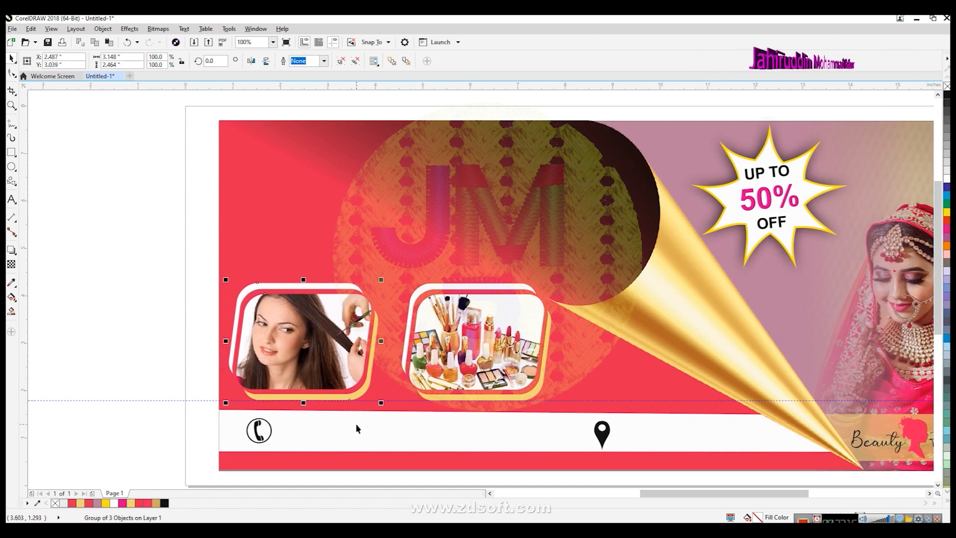
{"action": "key", "text": "Right"}
{"action": "key", "text": "Right"}
{"action": "key", "text": "Right"}
{"action": "key", "text": "Right"}
{"action": "key", "text": "Right"}
{"action": "key", "text": "Right"}
{"action": "key", "text": "Right"}
{"action": "key", "text": "Right"}
{"action": "key", "text": "Right"}
{"action": "key", "text": "Right"}
{"action": "key", "text": "Right"}
{"action": "key", "text": "Right"}
{"action": "key", "text": "Right"}
{"action": "key", "text": "Right"}
{"action": "key", "text": "Right"}
{"action": "key", "text": "Right"}
{"action": "key", "text": "Right"}
{"action": "key", "text": "Right"}
{"action": "key", "text": "Right"}
{"action": "key", "text": "Right"}
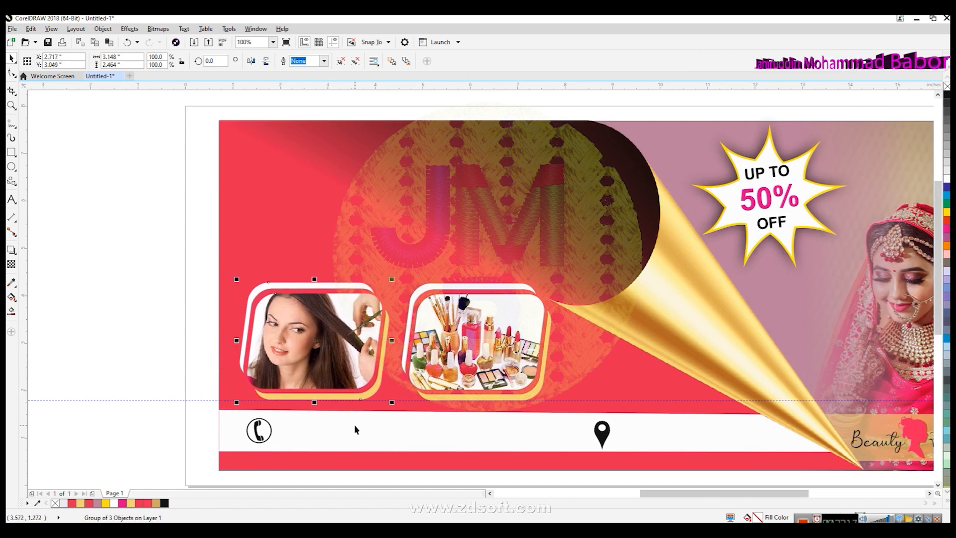
{"action": "left_click", "coordinate": [134, 341]}
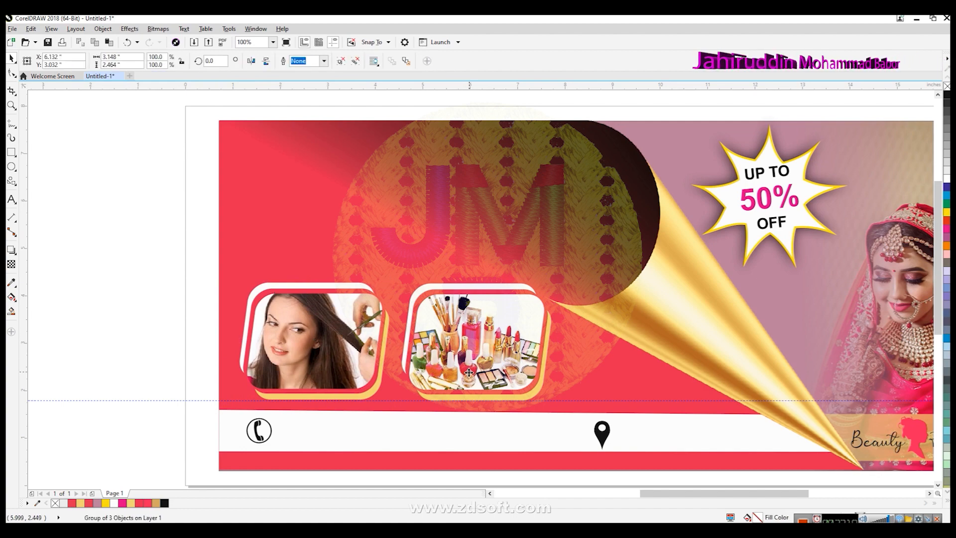
Add the heading "YANA BEAUTY POURLOUR" in 24 pt Arial on the red banner area above the photo frames.
{"action": "scroll", "coordinate": [425, 397], "scroll_direction": "down", "scroll_amount": 1}
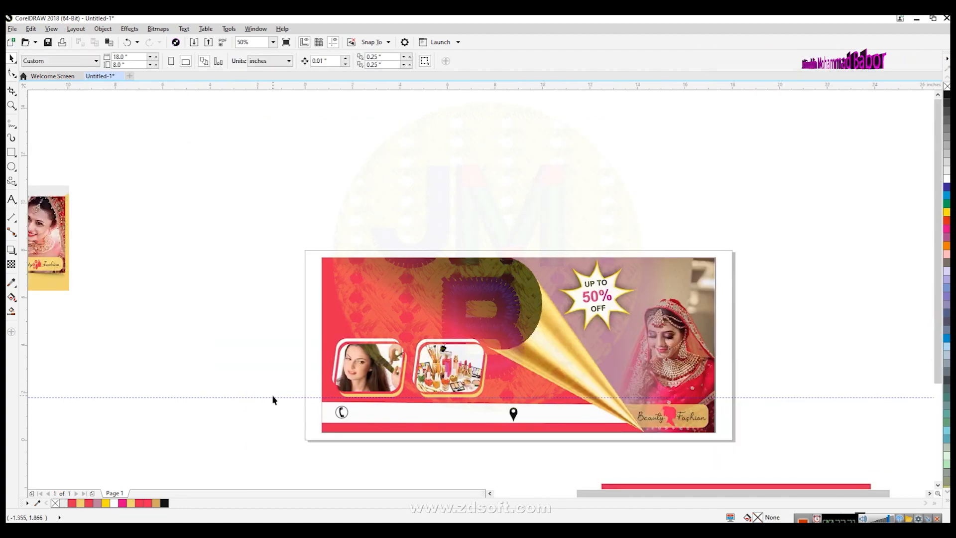
{"action": "scroll", "coordinate": [292, 424], "scroll_direction": "down", "scroll_amount": 2}
{"action": "scroll", "coordinate": [203, 402], "scroll_direction": "up", "scroll_amount": 1}
{"action": "scroll", "coordinate": [196, 369], "scroll_direction": "up", "scroll_amount": 1}
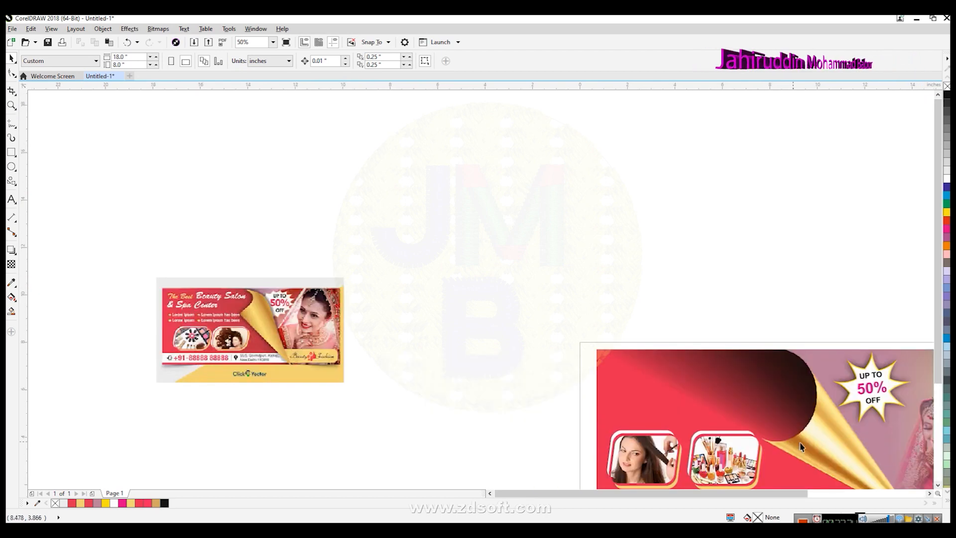
{"action": "left_click", "coordinate": [937, 485]}
{"action": "left_click", "coordinate": [929, 493]}
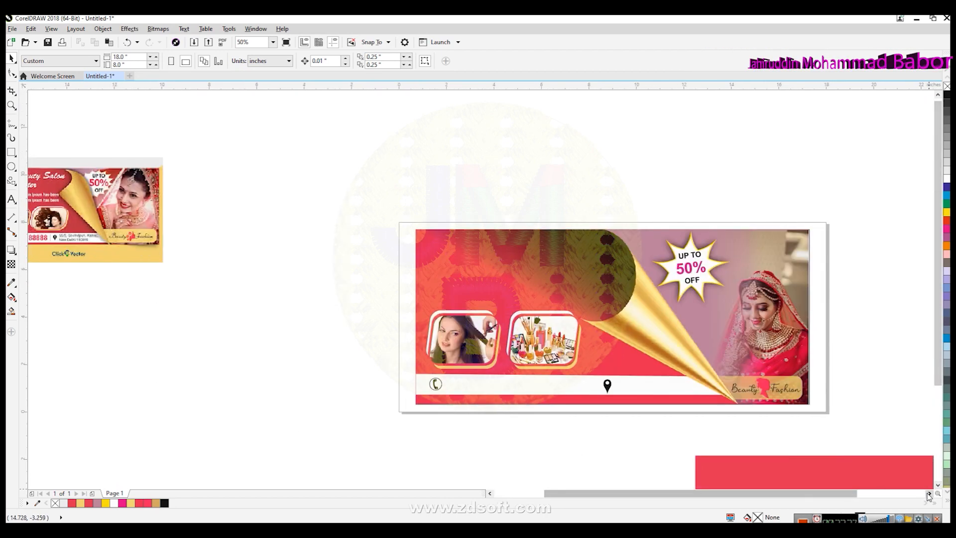
{"action": "left_click", "coordinate": [12, 200]}
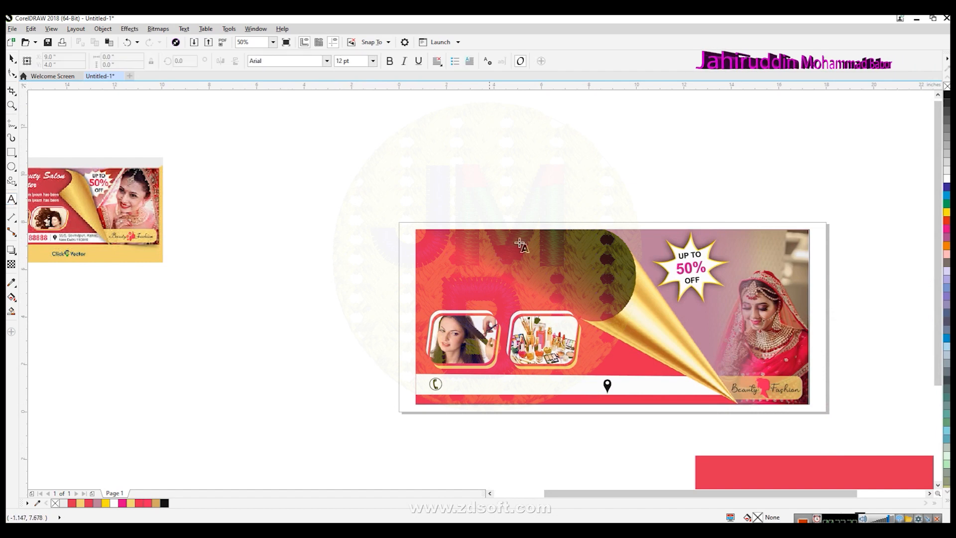
{"action": "left_click", "coordinate": [444, 272]}
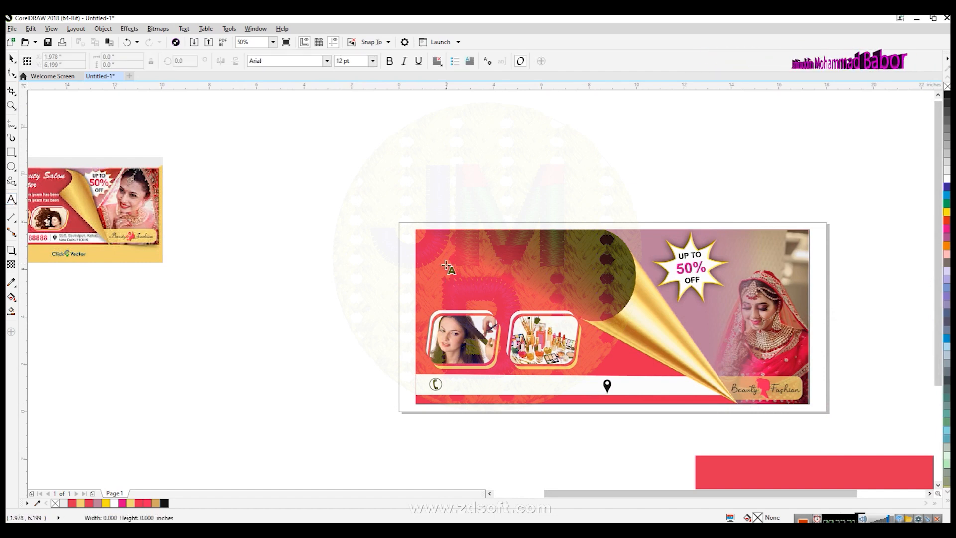
{"action": "type", "text": "YANA BEAUTY POURLOUR"}
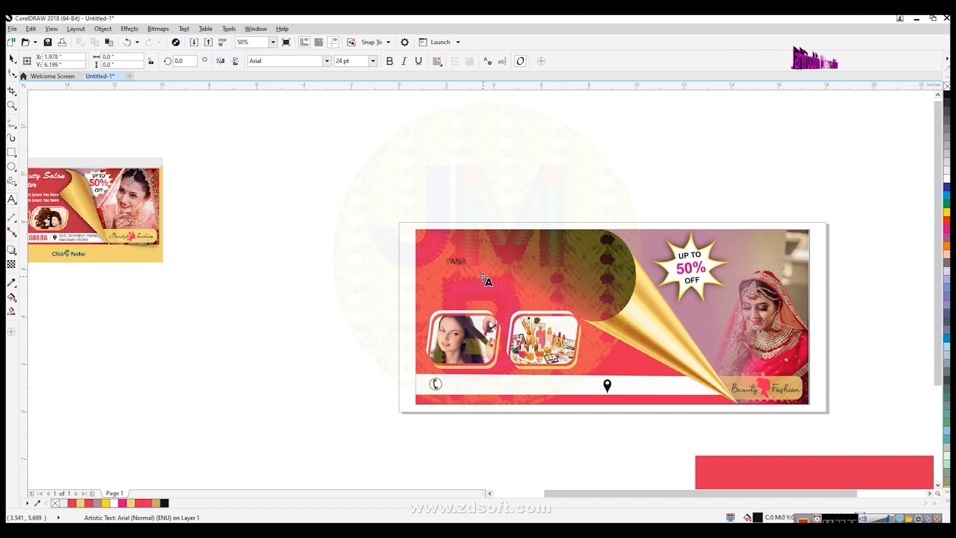
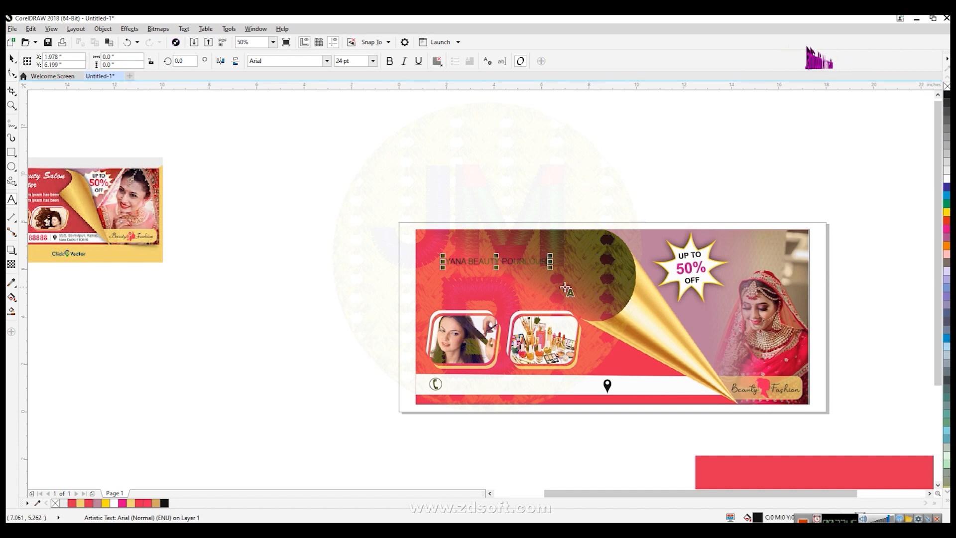
Recolour the whole heading white and make it bold.
{"action": "scroll", "coordinate": [449, 261], "scroll_direction": "up", "scroll_amount": 2}
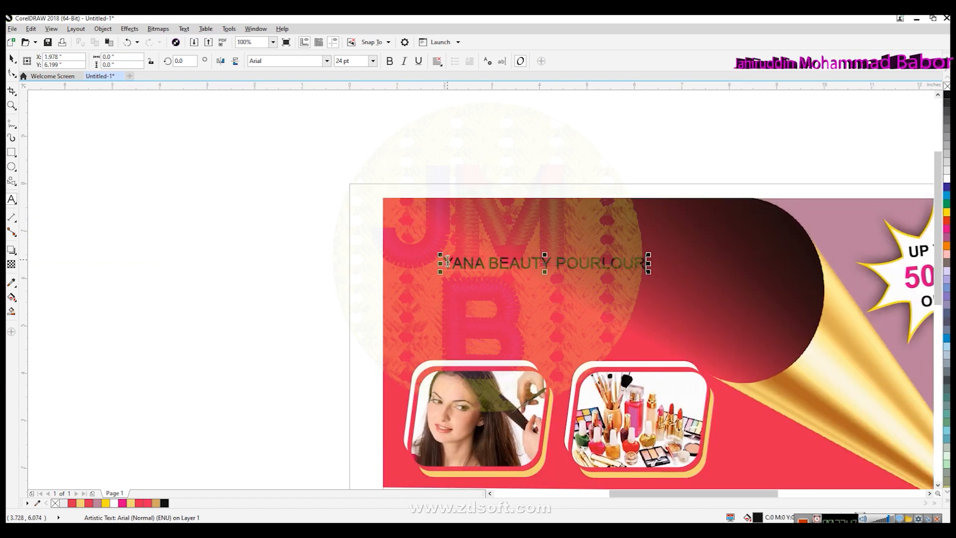
{"action": "left_click_drag", "start_coordinate": [448, 261], "coordinate": [797, 246]}
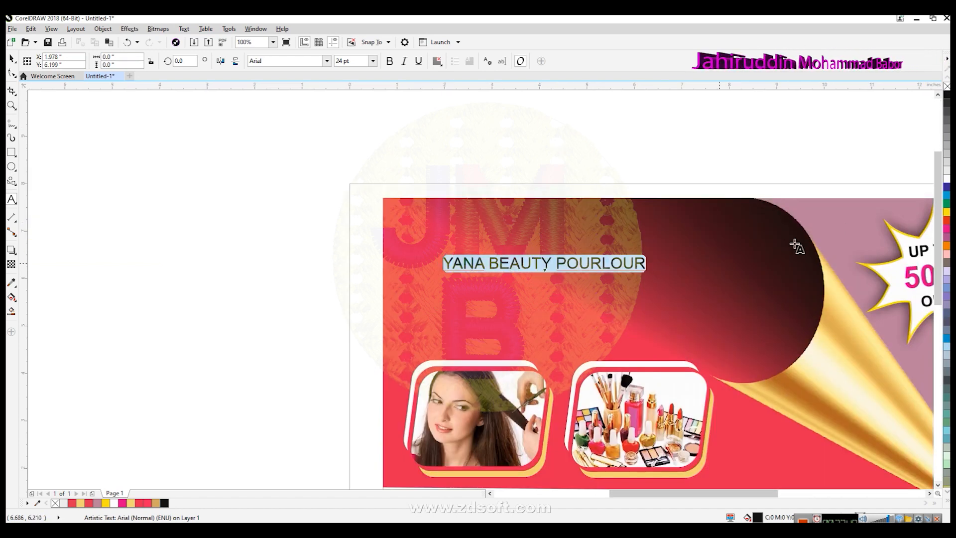
{"action": "left_click", "coordinate": [946, 182]}
{"action": "left_click", "coordinate": [390, 61]}
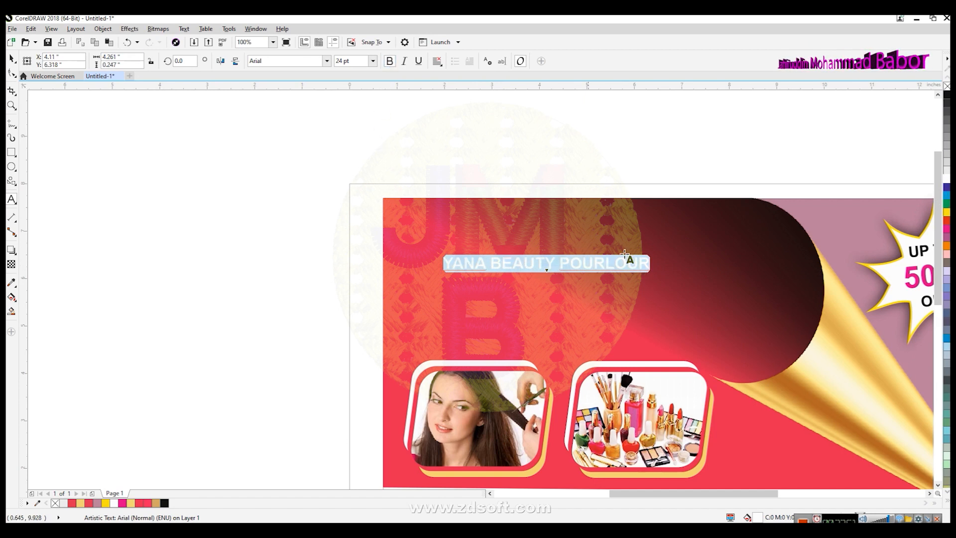
{"action": "left_click", "coordinate": [11, 59]}
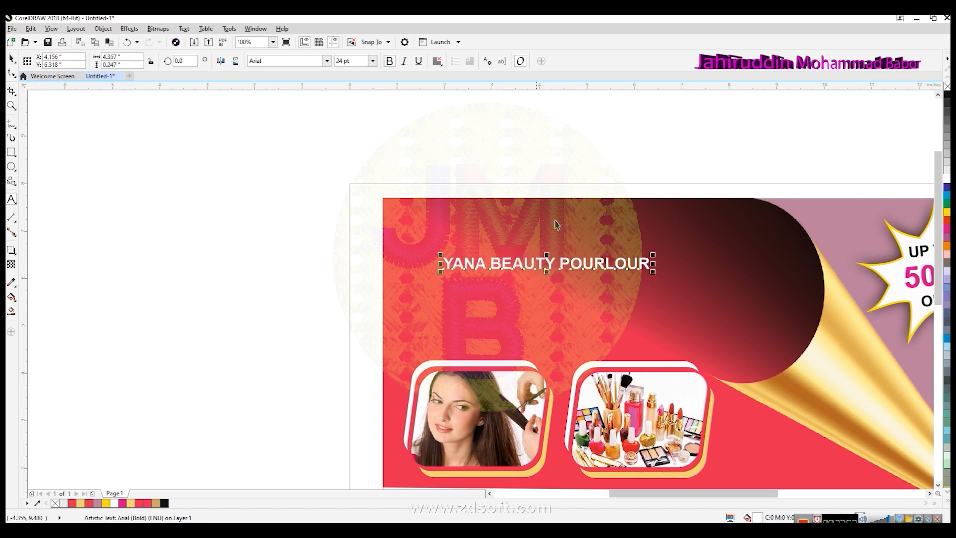
Enlarge the heading to about 45 pt, 8.16 inches wide, and place it near the banner's upper edge at about X 5.26, Y 6.80 inches.
{"action": "left_click_drag", "start_coordinate": [653, 274], "coordinate": [796, 321]}
{"action": "left_click_drag", "start_coordinate": [438, 254], "coordinate": [400, 252]}
{"action": "left_click_drag", "start_coordinate": [608, 275], "coordinate": [609, 250]}
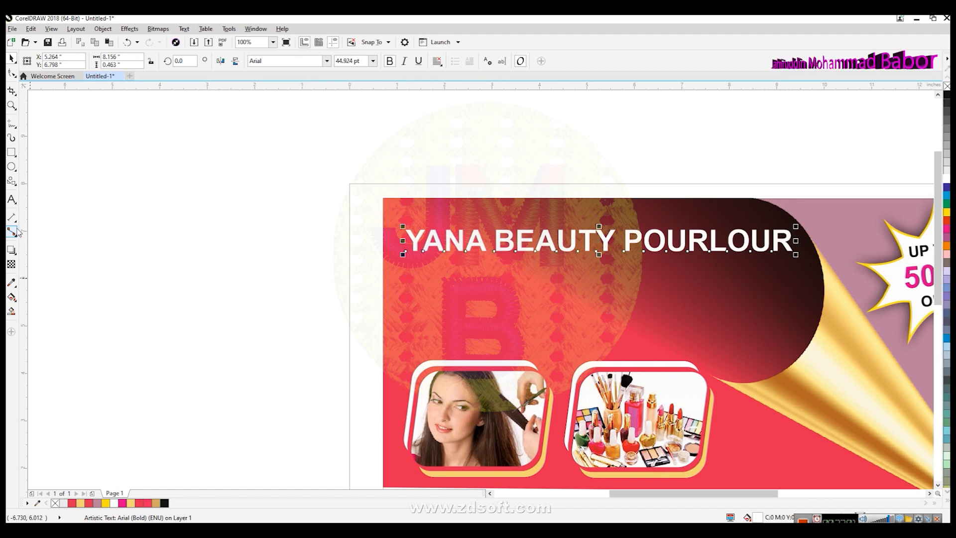
Apply a one-step outside contour of about 0.066 inches around the heading letters.
{"action": "left_click", "coordinate": [12, 251]}
{"action": "left_click", "coordinate": [64, 260]}
{"action": "left_click_drag", "start_coordinate": [549, 244], "coordinate": [560, 229]}
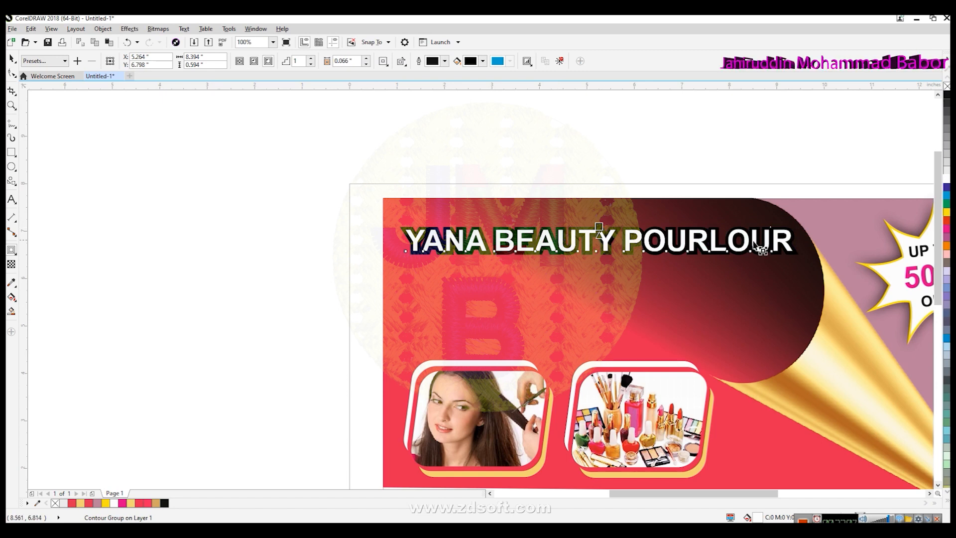
Set the heading contour's fill to dark purple, C73 M100 Y3 K13.
{"action": "left_click", "coordinate": [482, 62]}
{"action": "left_click", "coordinate": [516, 118]}
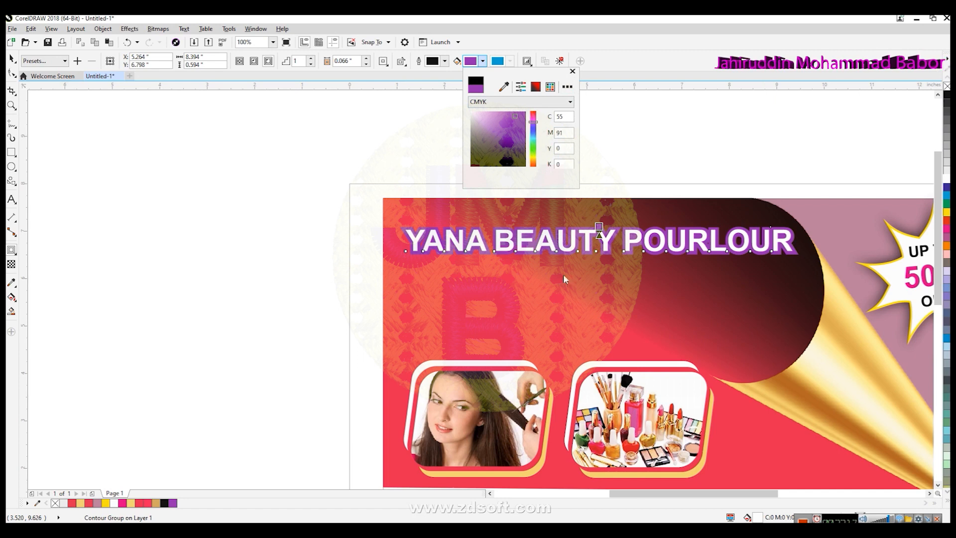
{"action": "left_click_drag", "start_coordinate": [502, 128], "coordinate": [473, 115]}
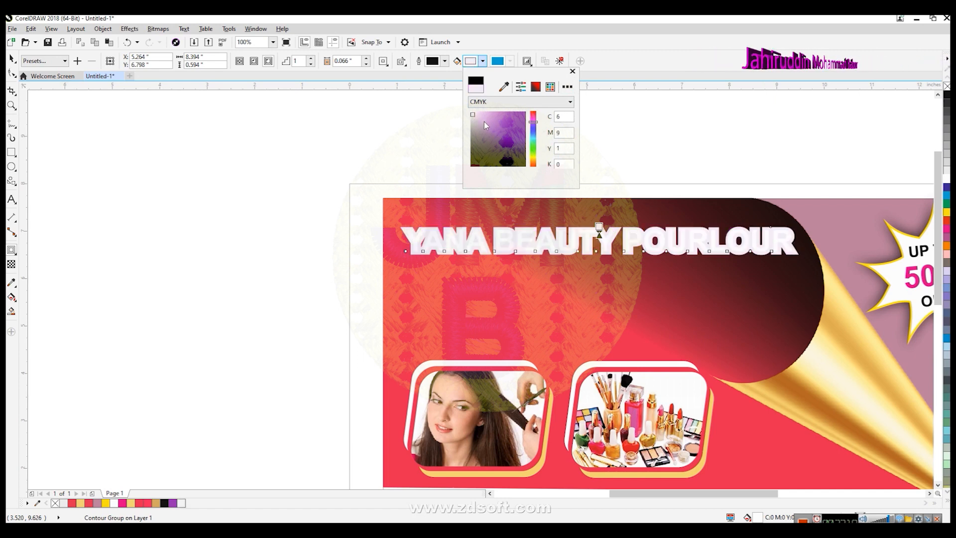
{"action": "left_click", "coordinate": [518, 130]}
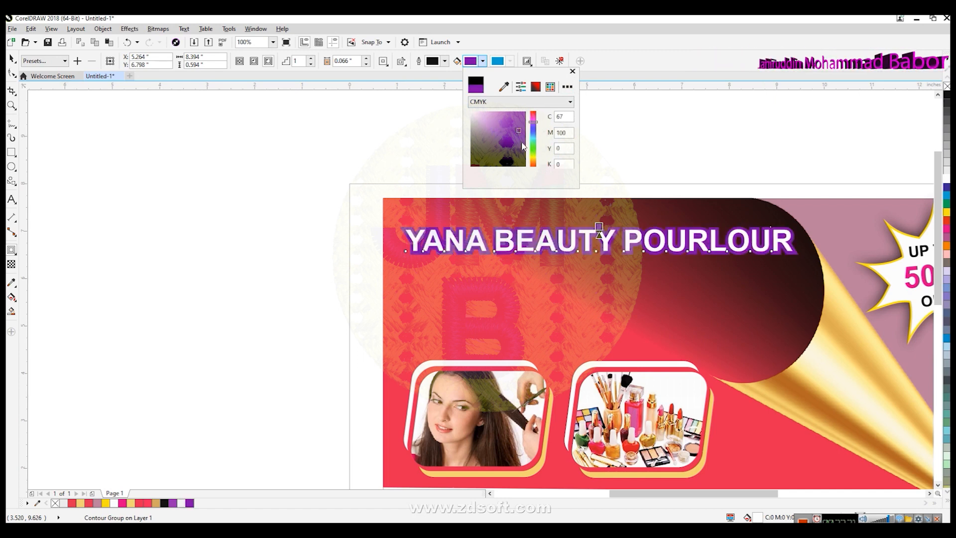
{"action": "left_click", "coordinate": [522, 143]}
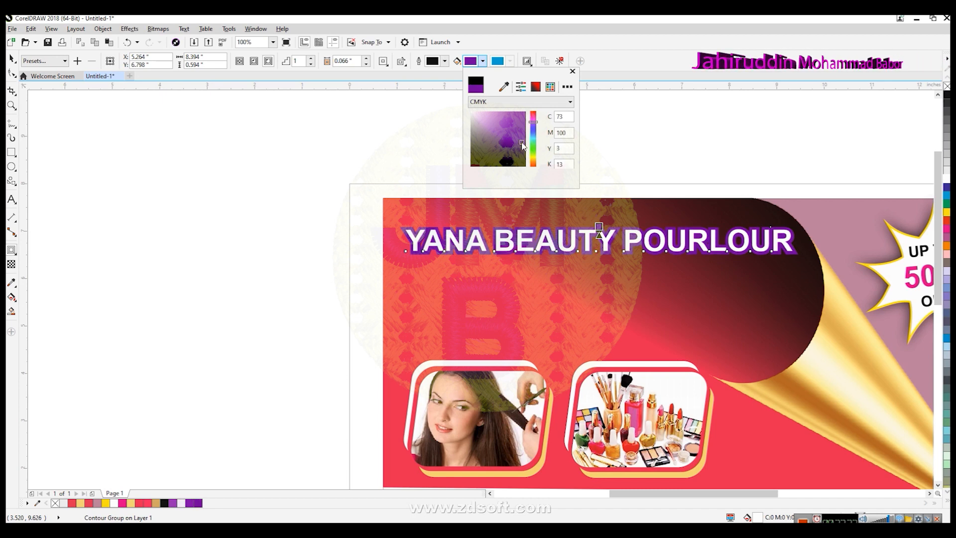
{"action": "left_click", "coordinate": [573, 71]}
Scale the contoured heading up to about 8.65 inches wide, extending it towards the banner's left edge.
{"action": "scroll", "coordinate": [439, 262], "scroll_direction": "up", "scroll_amount": 1}
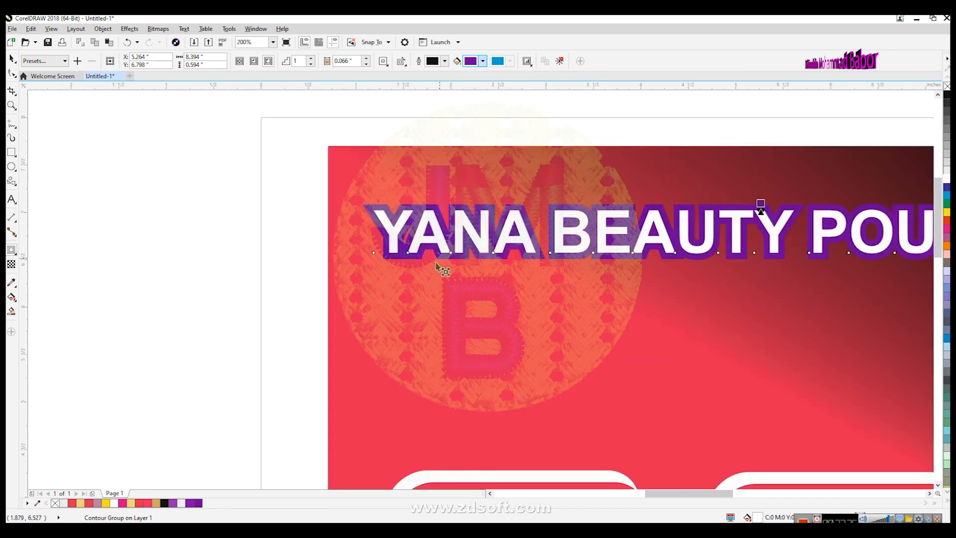
{"action": "scroll", "coordinate": [349, 266], "scroll_direction": "up", "scroll_amount": 2}
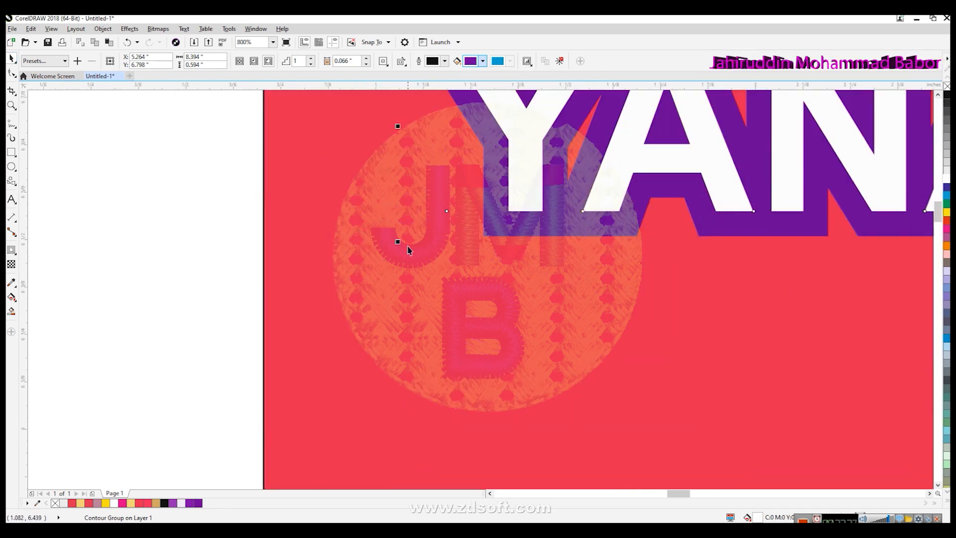
{"action": "scroll", "coordinate": [529, 274], "scroll_direction": "down", "scroll_amount": 2}
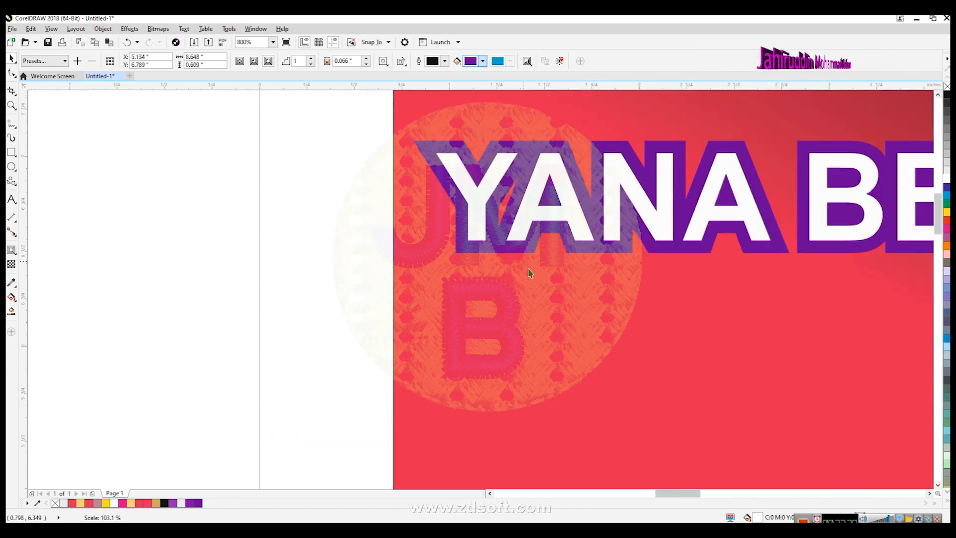
{"action": "scroll", "coordinate": [771, 228], "scroll_direction": "down", "scroll_amount": 1}
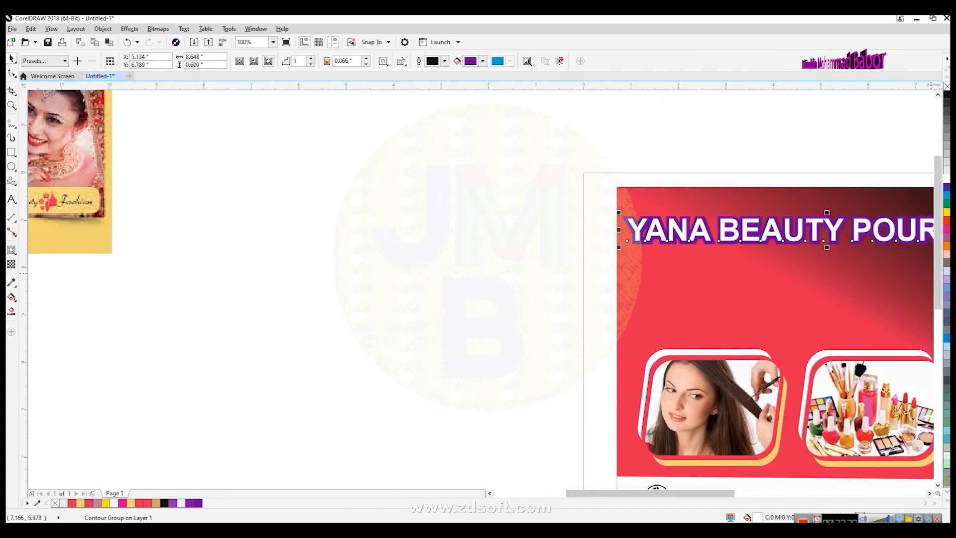
{"action": "left_click", "coordinate": [930, 493]}
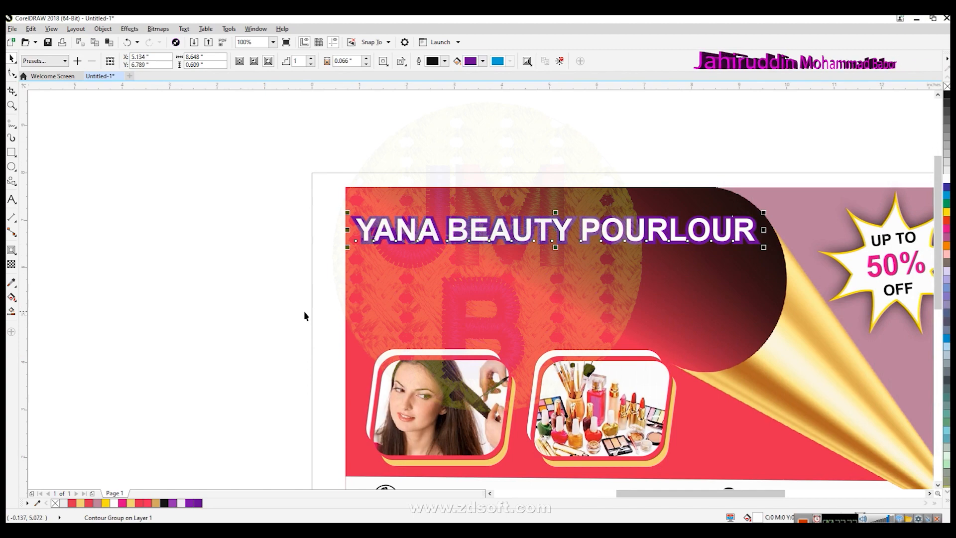
Nudge the contoured heading up and slightly right to about X 5.16, Y 6.91 inches, and deselect it.
{"action": "key", "text": "Up"}
{"action": "key", "text": "Up"}
{"action": "key", "text": "Up"}
{"action": "key", "text": "Up"}
{"action": "key", "text": "Up"}
{"action": "key", "text": "Up"}
{"action": "key", "text": "Up"}
{"action": "key", "text": "Up"}
{"action": "key", "text": "Up"}
{"action": "key", "text": "Up"}
{"action": "key", "text": "Up"}
{"action": "key", "text": "Up"}
{"action": "key", "text": "Right"}
{"action": "key", "text": "Right"}
{"action": "key", "text": "Right"}
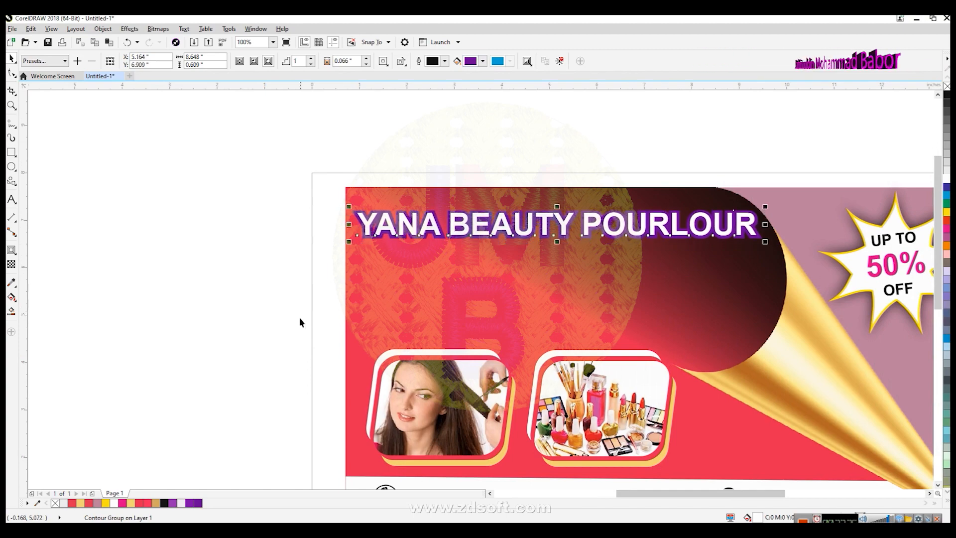
{"action": "scroll", "coordinate": [252, 359], "scroll_direction": "down", "scroll_amount": 2}
{"action": "left_click", "coordinate": [217, 412]}
Place horizontal guidelines at 0.874 and 1.426 inches along the lower and upper edges of the phone icon.
{"action": "scroll", "coordinate": [79, 327], "scroll_direction": "up", "scroll_amount": 1}
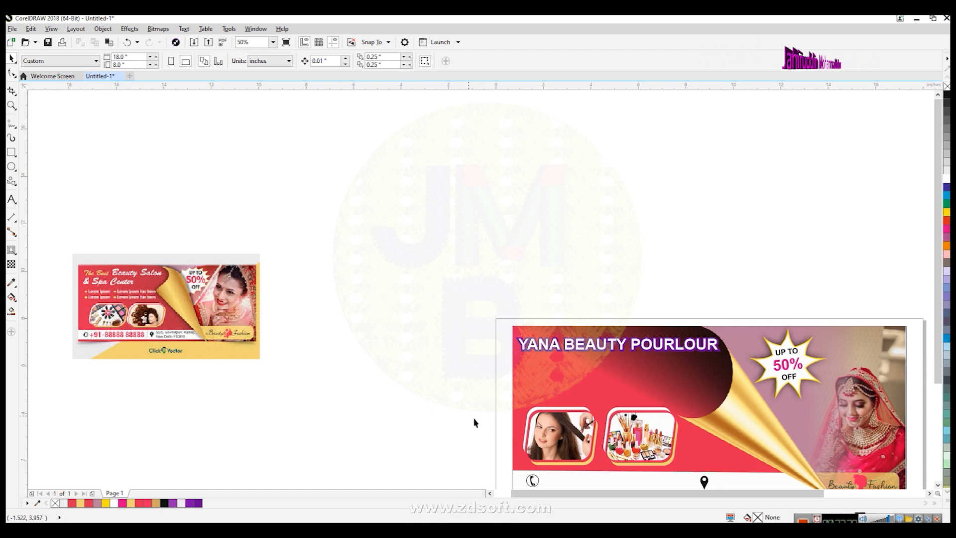
{"action": "left_click", "coordinate": [938, 484]}
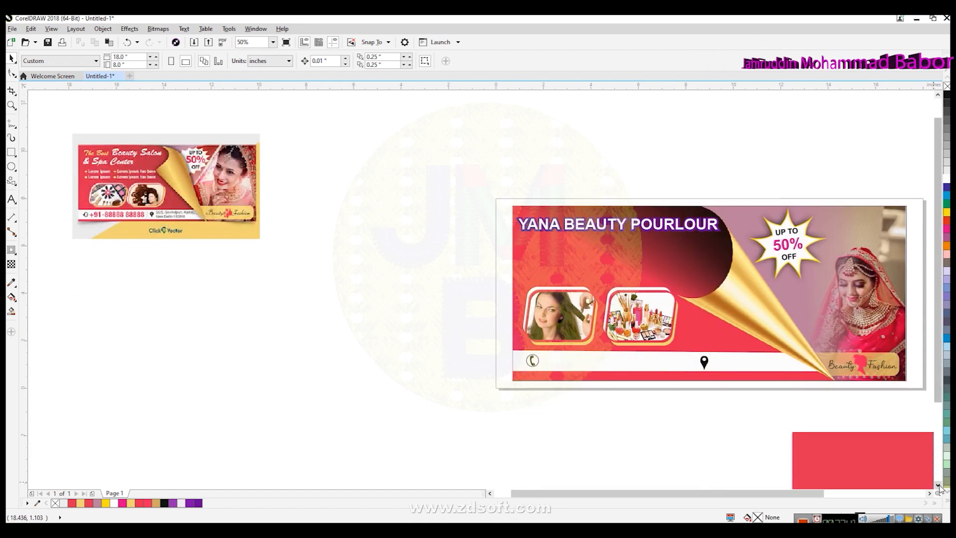
{"action": "scroll", "coordinate": [657, 386], "scroll_direction": "up", "scroll_amount": 1}
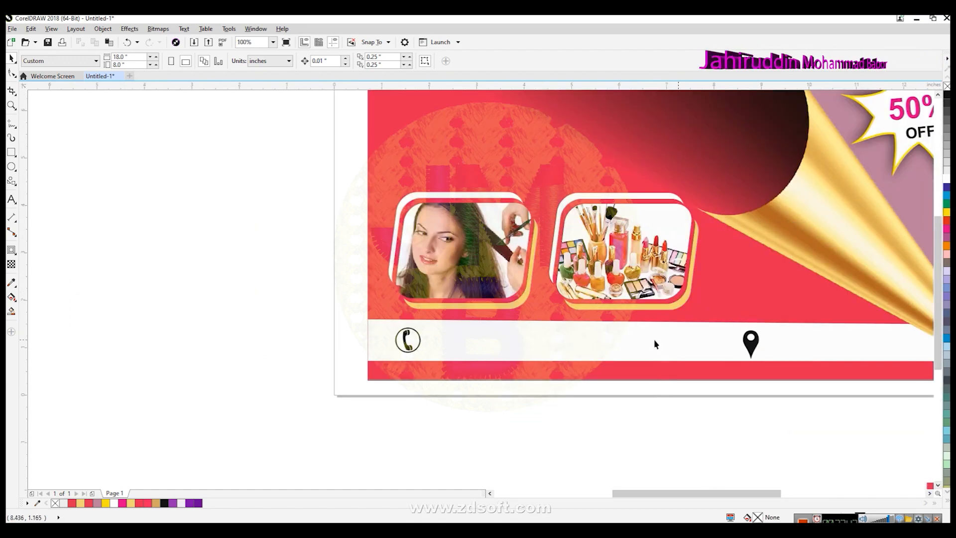
{"action": "left_click", "coordinate": [749, 343]}
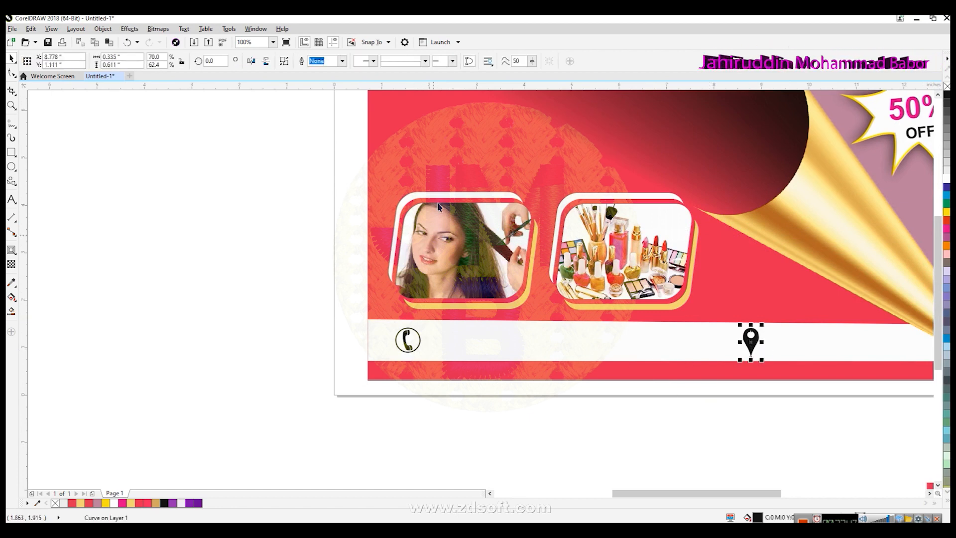
{"action": "left_click_drag", "start_coordinate": [462, 86], "coordinate": [560, 353]}
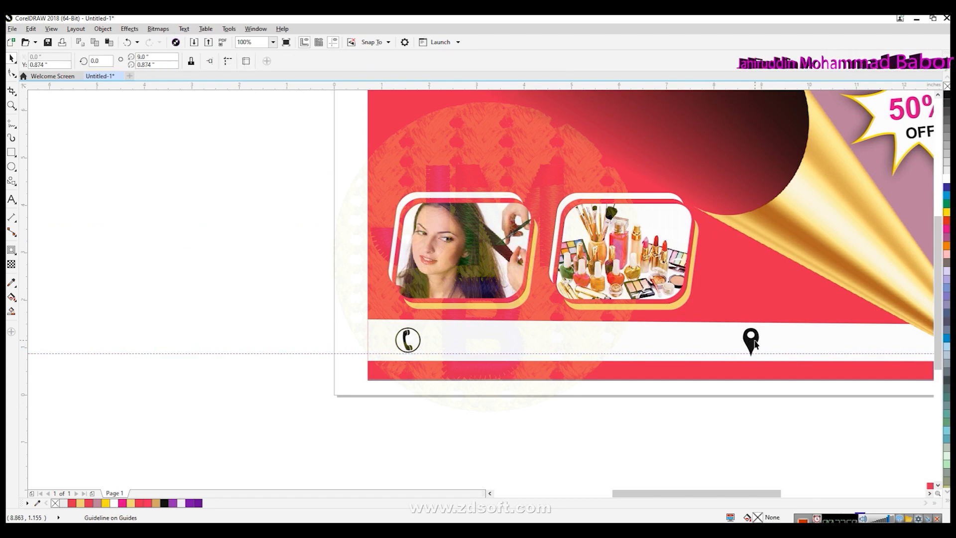
{"action": "left_click", "coordinate": [752, 342]}
{"action": "scroll", "coordinate": [685, 301], "scroll_direction": "up", "scroll_amount": 1}
{"action": "left_click_drag", "start_coordinate": [531, 92], "coordinate": [560, 324]}
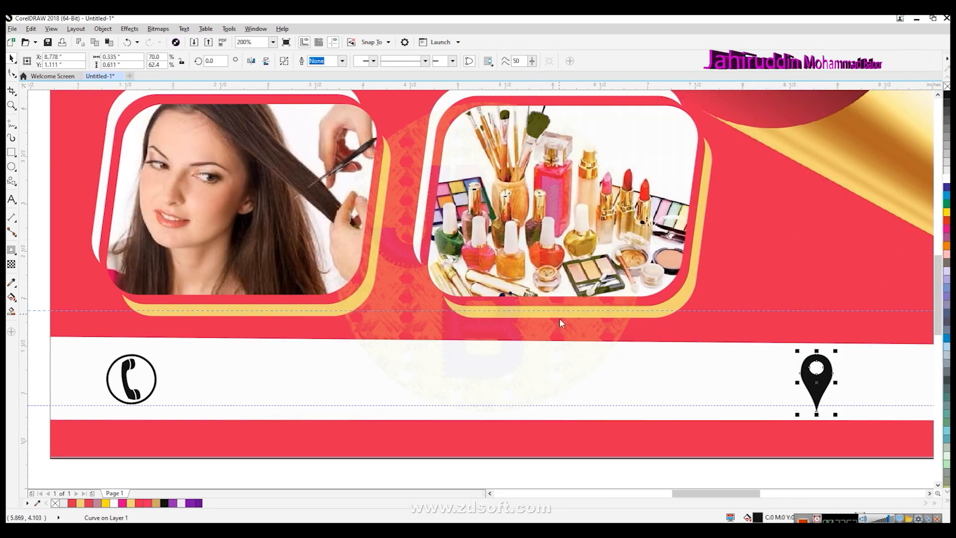
{"action": "left_click", "coordinate": [562, 353]}
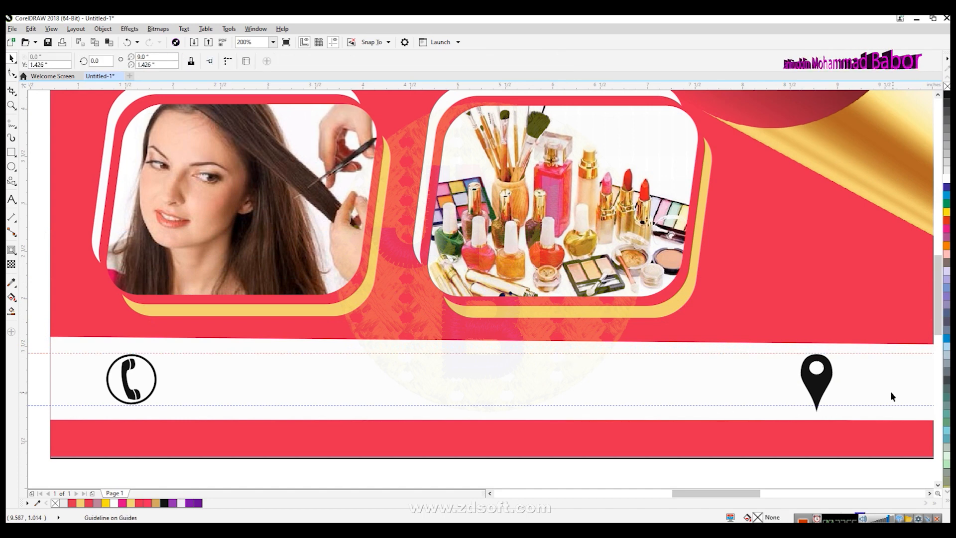
Shrink the location pin to about 0.297 by 0.561 inches and fit it between the two guidelines, level with the phone icon.
{"action": "left_click", "coordinate": [824, 384]}
{"action": "left_click_drag", "start_coordinate": [817, 427], "coordinate": [813, 378]}
{"action": "scroll", "coordinate": [846, 381], "scroll_direction": "up", "scroll_amount": 1}
{"action": "scroll", "coordinate": [804, 368], "scroll_direction": "up", "scroll_amount": 1}
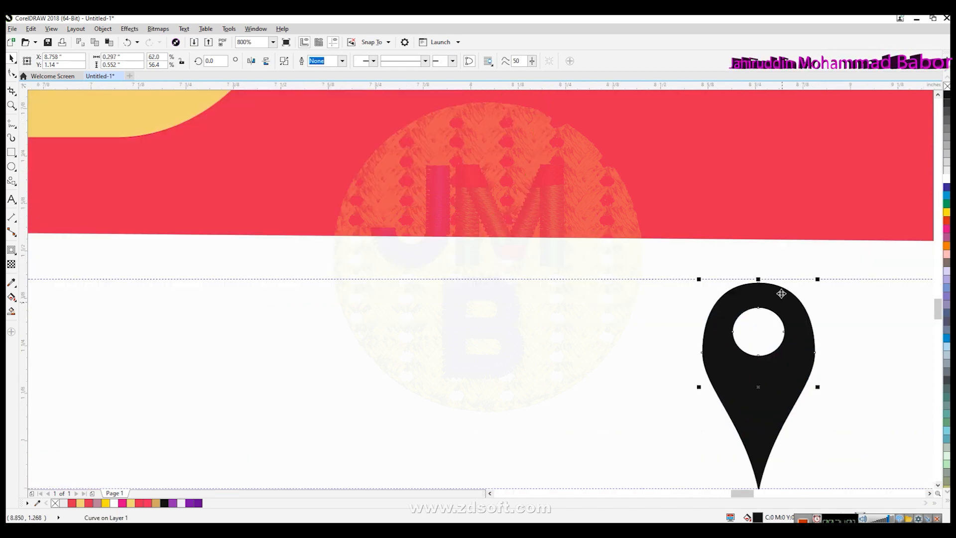
{"action": "scroll", "coordinate": [763, 274], "scroll_direction": "up", "scroll_amount": 1}
{"action": "scroll", "coordinate": [750, 297], "scroll_direction": "up", "scroll_amount": 1}
{"action": "left_click_drag", "start_coordinate": [750, 307], "coordinate": [750, 296]}
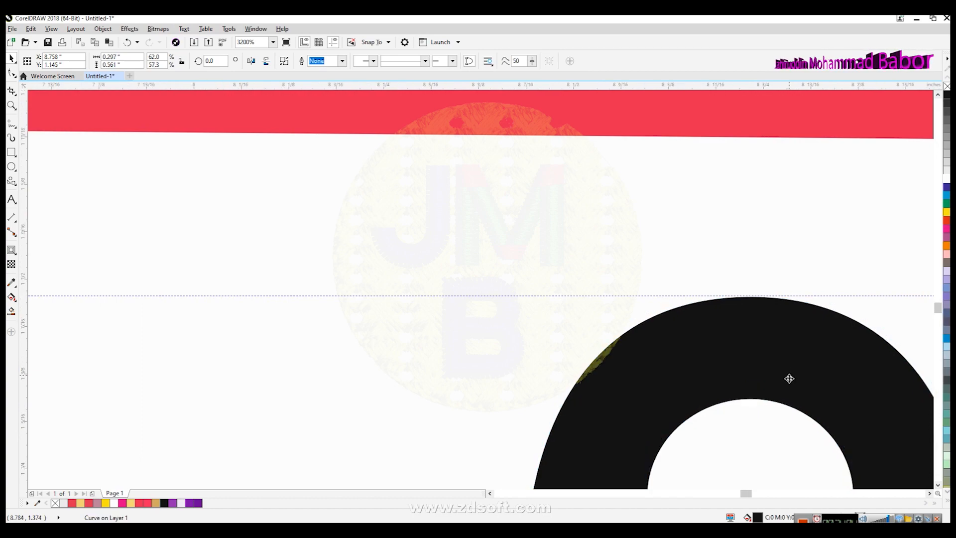
{"action": "scroll", "coordinate": [817, 439], "scroll_direction": "down", "scroll_amount": 2}
{"action": "scroll", "coordinate": [793, 366], "scroll_direction": "down", "scroll_amount": 4}
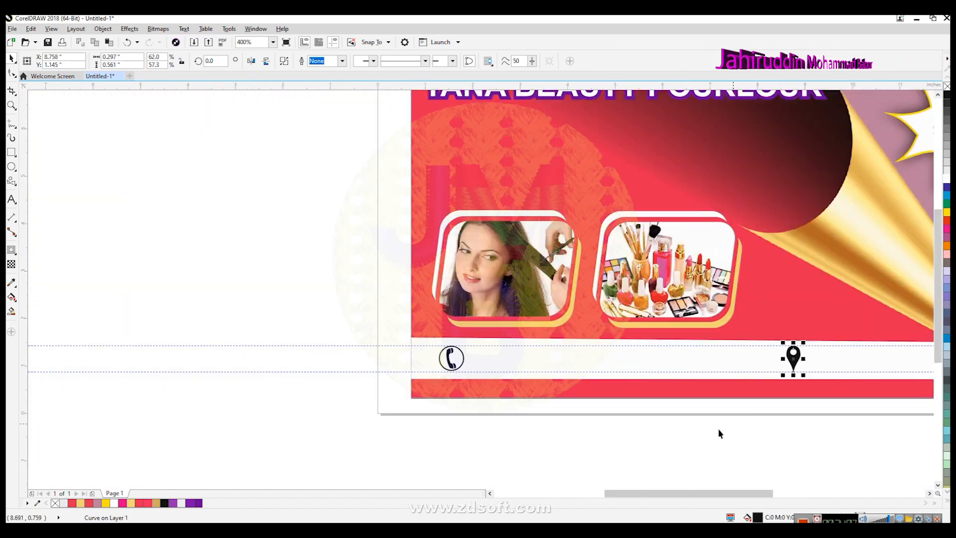
Delete both horizontal guidelines crossing the white contact strip.
{"action": "left_click", "coordinate": [718, 433]}
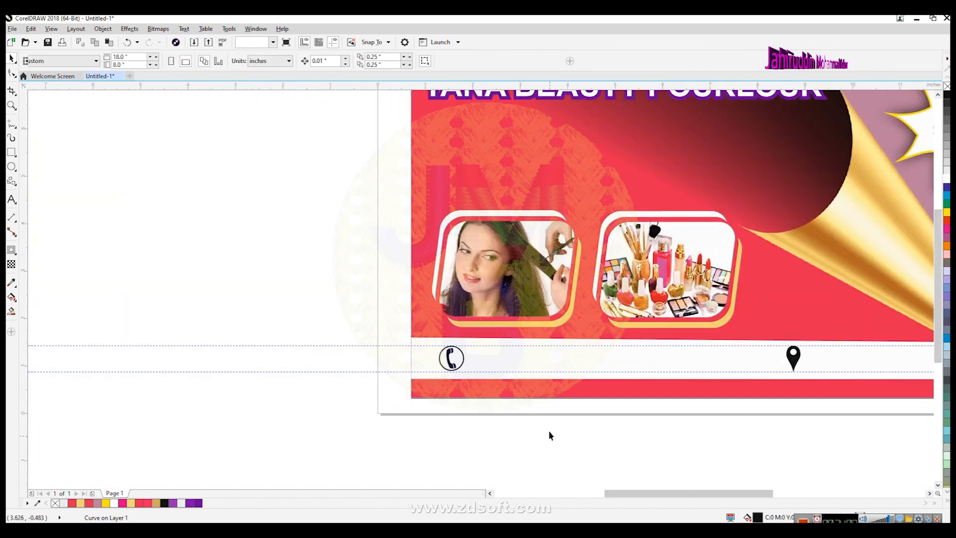
{"action": "left_click", "coordinate": [557, 372]}
{"action": "key", "text": "Delete"}
{"action": "left_click", "coordinate": [560, 345]}
{"action": "key", "text": "Delete"}
{"action": "scroll", "coordinate": [630, 420], "scroll_direction": "down", "scroll_amount": 2}
{"action": "scroll", "coordinate": [630, 421], "scroll_direction": "down", "scroll_amount": 2}
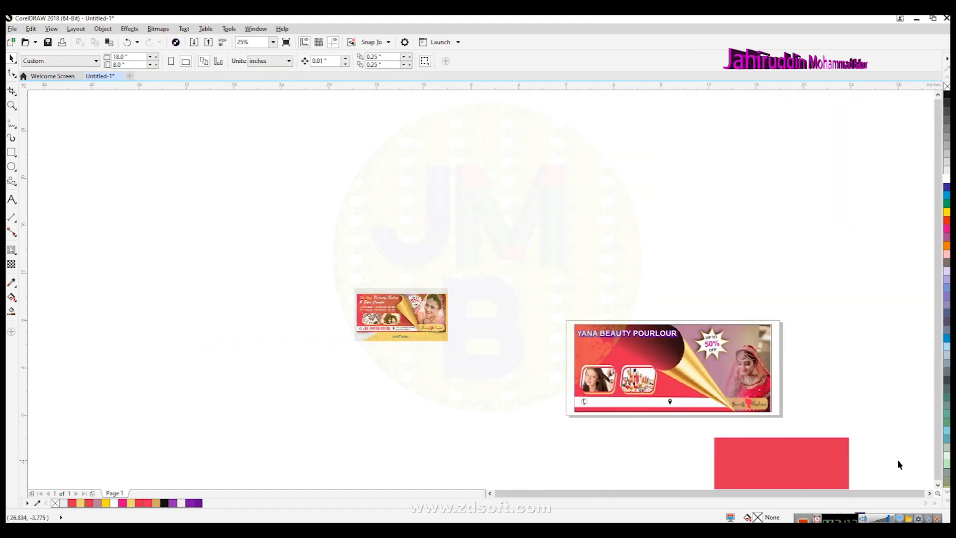
Delete the spare red rectangle lying outside the page below the banner.
{"action": "scroll", "coordinate": [941, 487], "scroll_direction": "down", "scroll_amount": 2}
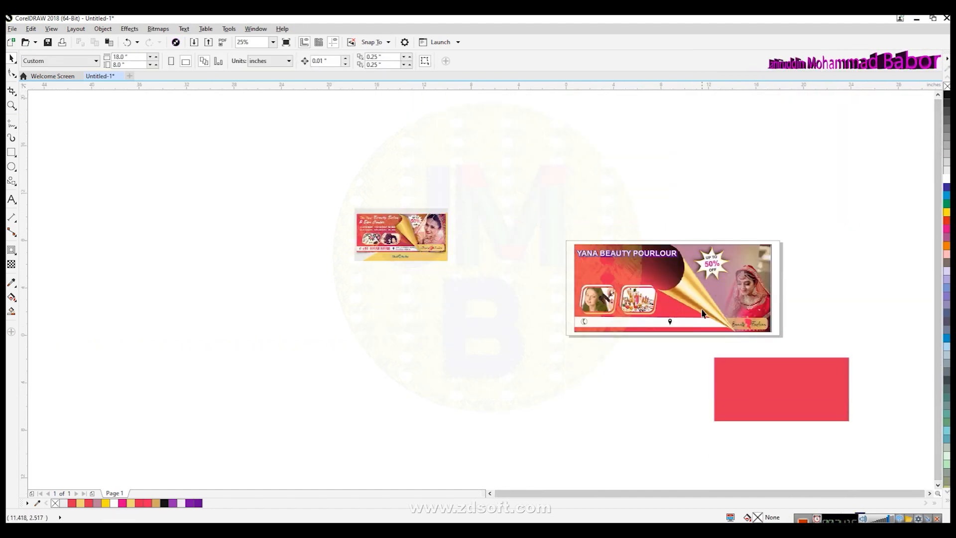
{"action": "left_click", "coordinate": [764, 390]}
{"action": "key", "text": "Delete"}
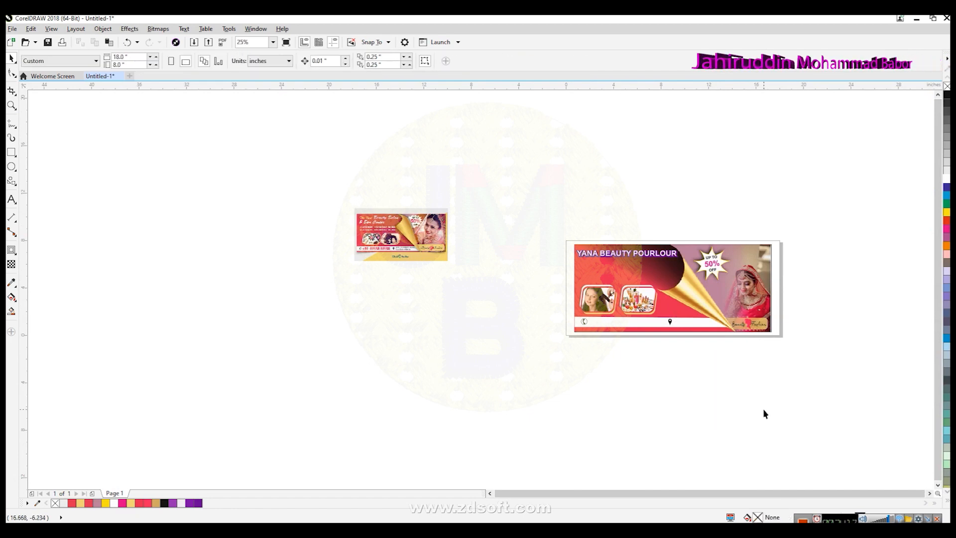
Try enlarging the bride photo to about 5.94 by 8.52 inches and shifting it slightly, and undo the shift.
{"action": "scroll", "coordinate": [758, 309], "scroll_direction": "up", "scroll_amount": 1}
{"action": "left_click", "coordinate": [750, 292]}
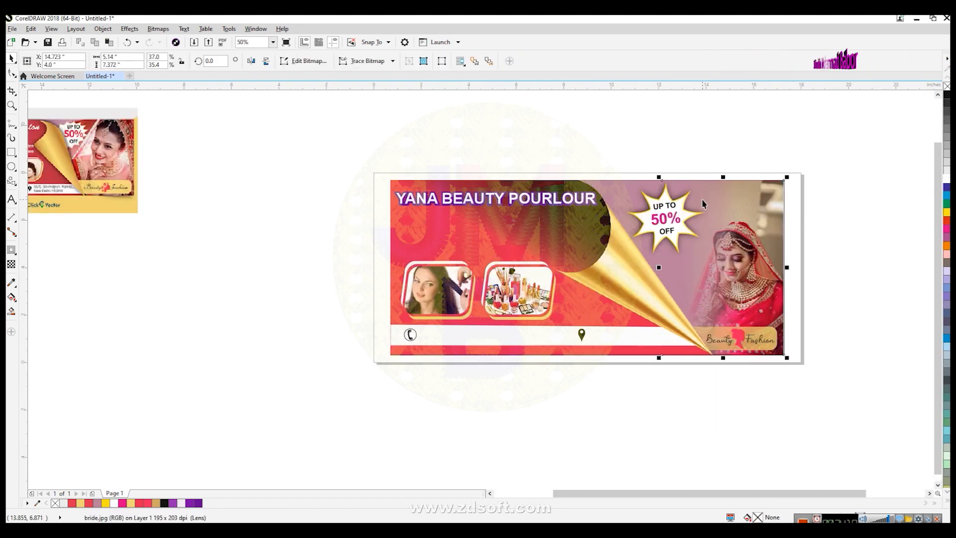
{"action": "left_click_drag", "start_coordinate": [659, 176], "coordinate": [635, 150]}
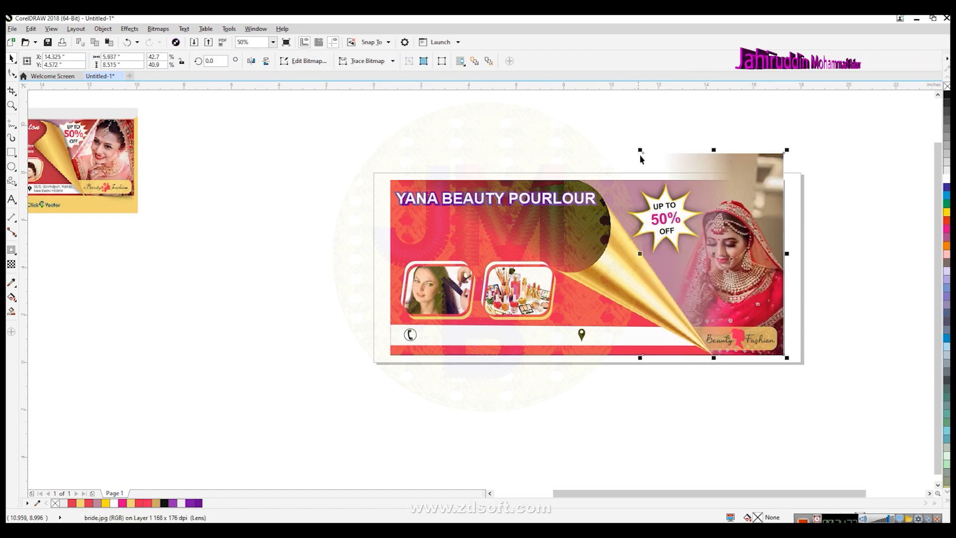
{"action": "left_click_drag", "start_coordinate": [640, 151], "coordinate": [634, 148]}
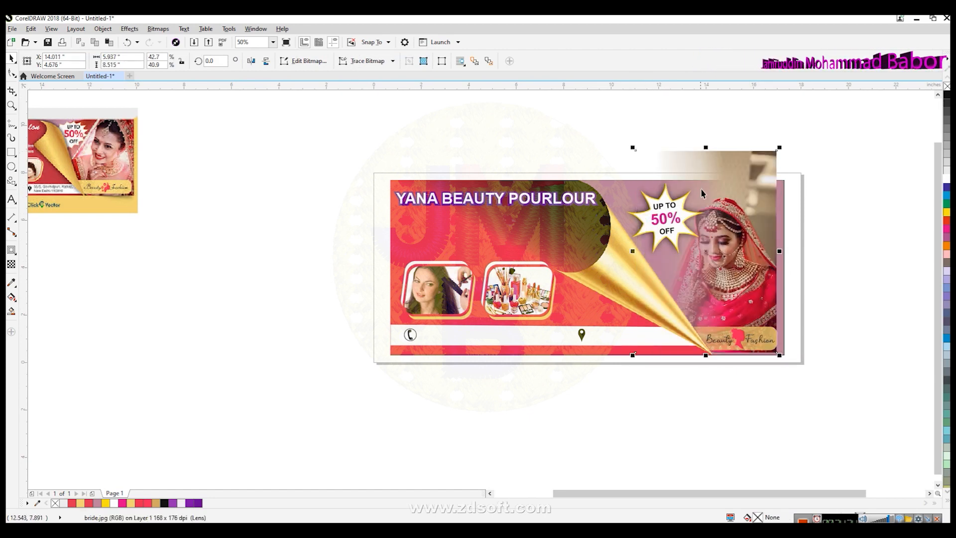
{"action": "key", "text": "ctrl+z"}
Try squashing the bride photo's height to about 7.37 inches and scaling it to about 6.07 by 7.54 inches, and undo all its resizing.
{"action": "left_click_drag", "start_coordinate": [716, 156], "coordinate": [715, 178]}
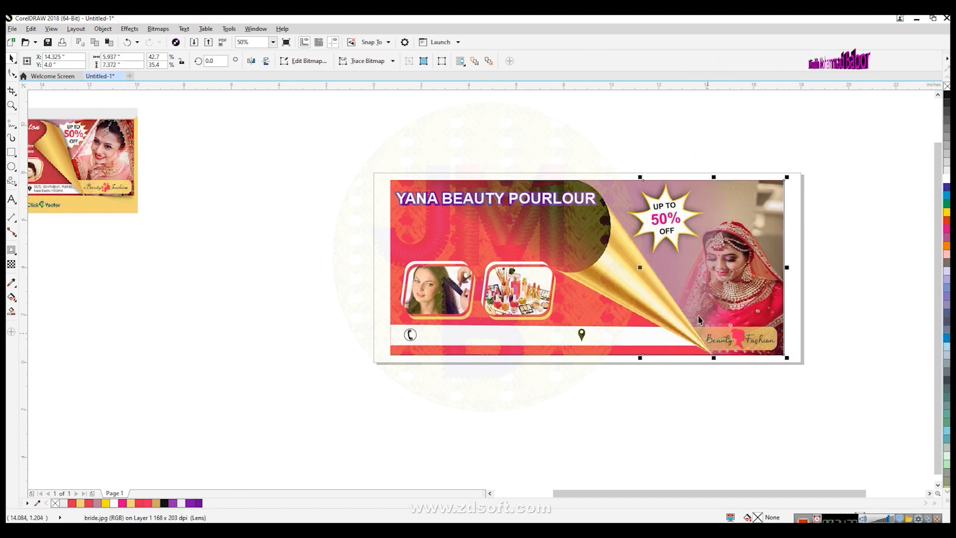
{"action": "left_click_drag", "start_coordinate": [640, 177], "coordinate": [618, 176]}
{"action": "key", "text": "ctrl+z"}
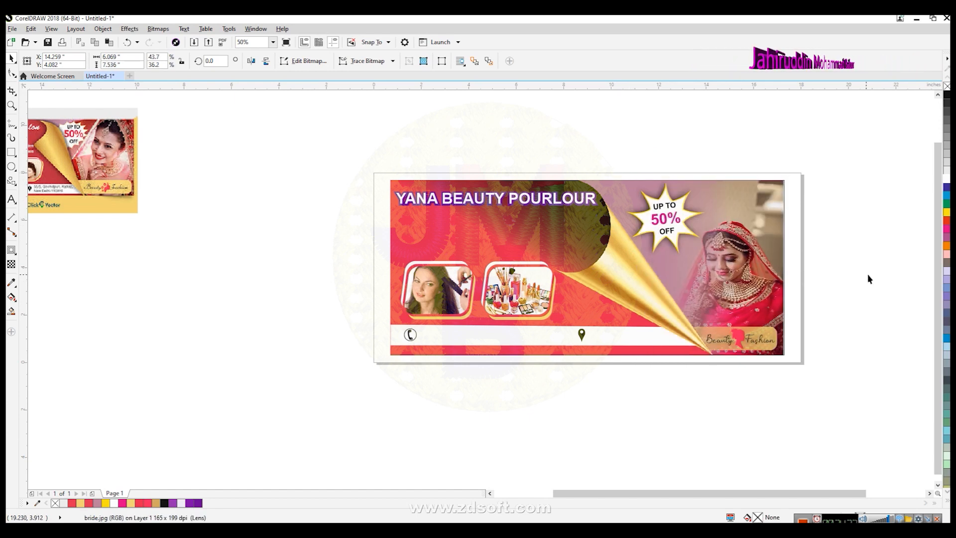
{"action": "key", "text": "ctrl+z"}
{"action": "key", "text": "ctrl+z"}
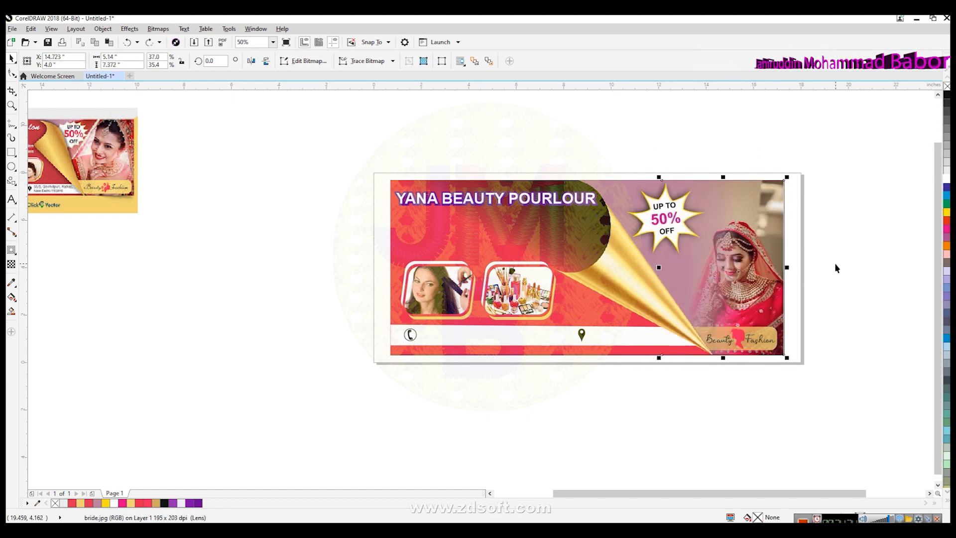
{"action": "left_click", "coordinate": [833, 333]}
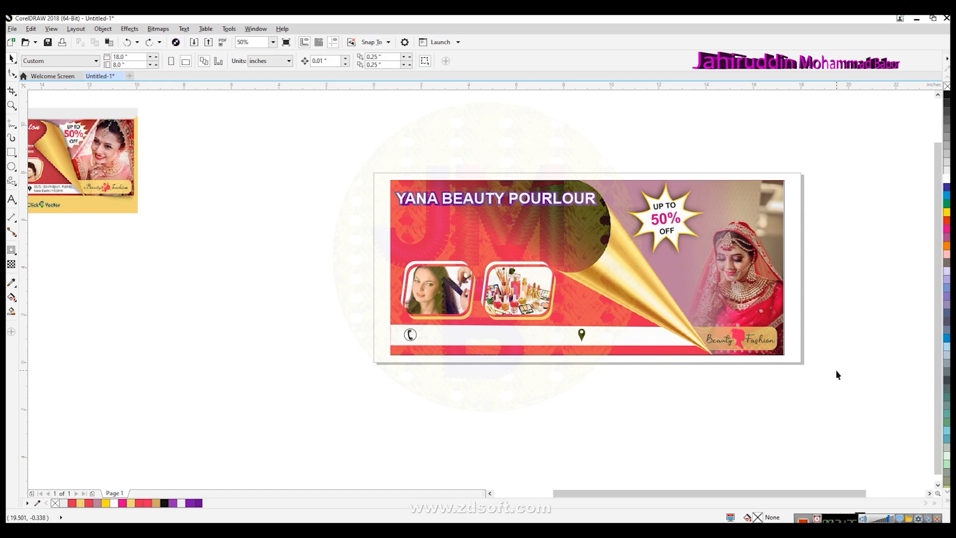
Try moving the original bride photo up to about Y 4.5 inches, undo the move and deselect the photo.
{"action": "left_click", "coordinate": [753, 292]}
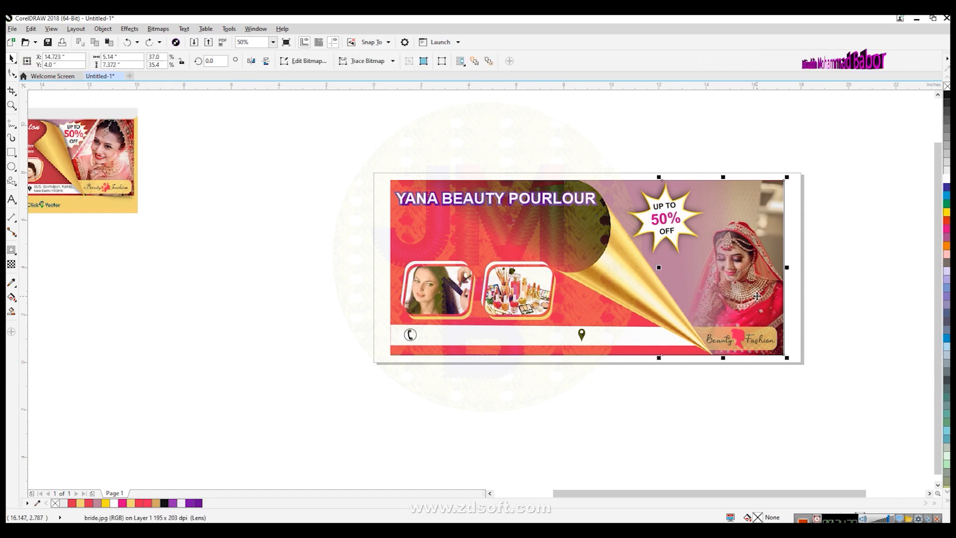
{"action": "left_click_drag", "start_coordinate": [757, 296], "coordinate": [757, 285]}
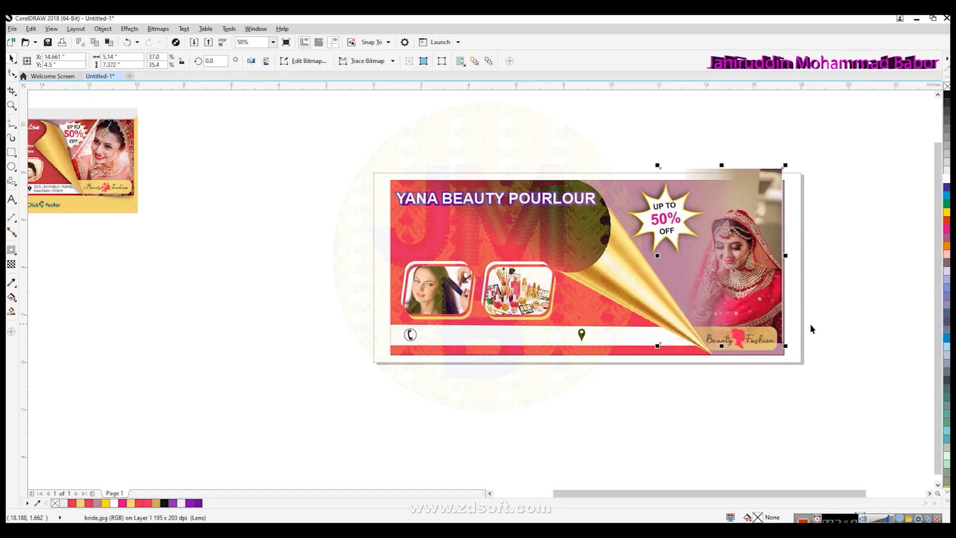
{"action": "key", "text": "ctrl+z"}
{"action": "left_click", "coordinate": [832, 329]}
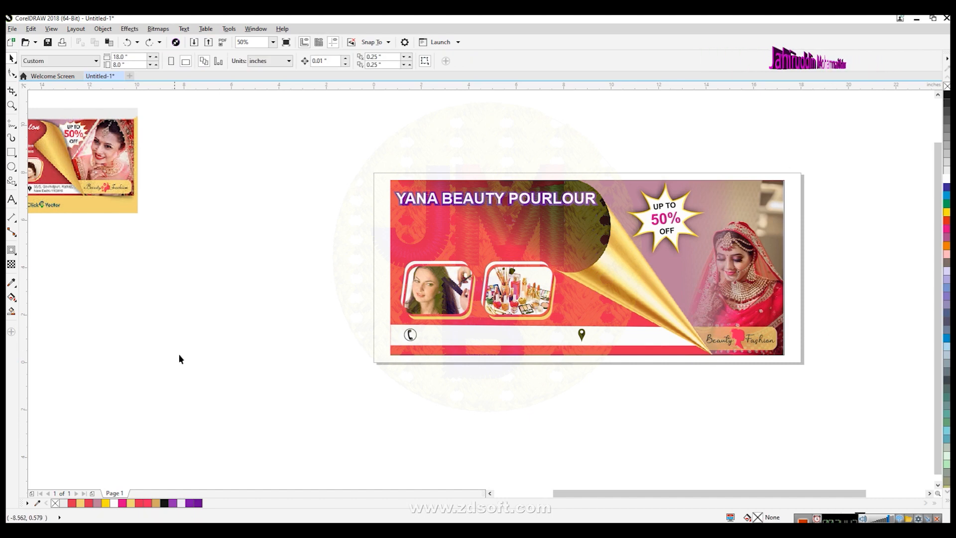
Examine the banner's overall layout and its details, including the Beauty Fashion logo, the photo frames and the 50% offer starburst.
{"action": "scroll", "coordinate": [189, 360], "scroll_direction": "down", "scroll_amount": 1}
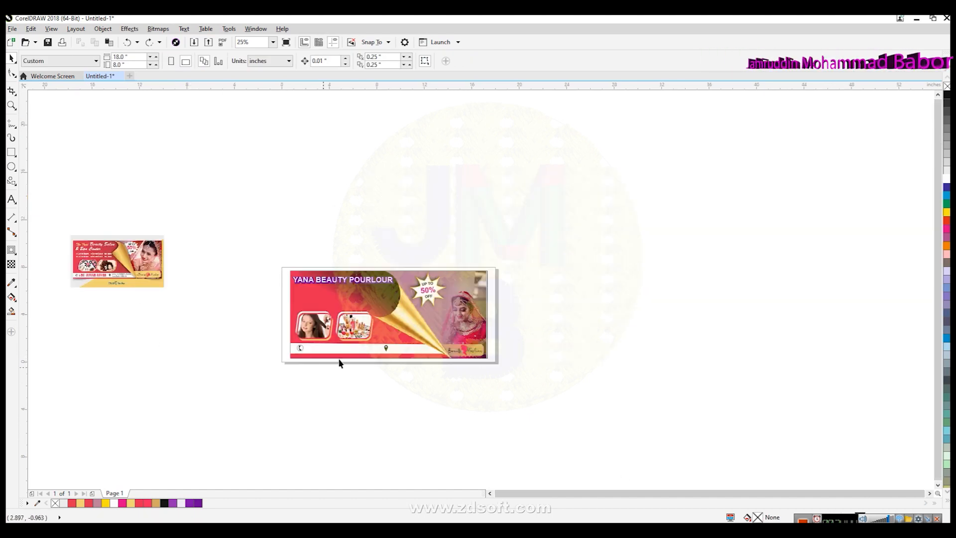
{"action": "scroll", "coordinate": [383, 345], "scroll_direction": "up", "scroll_amount": 1}
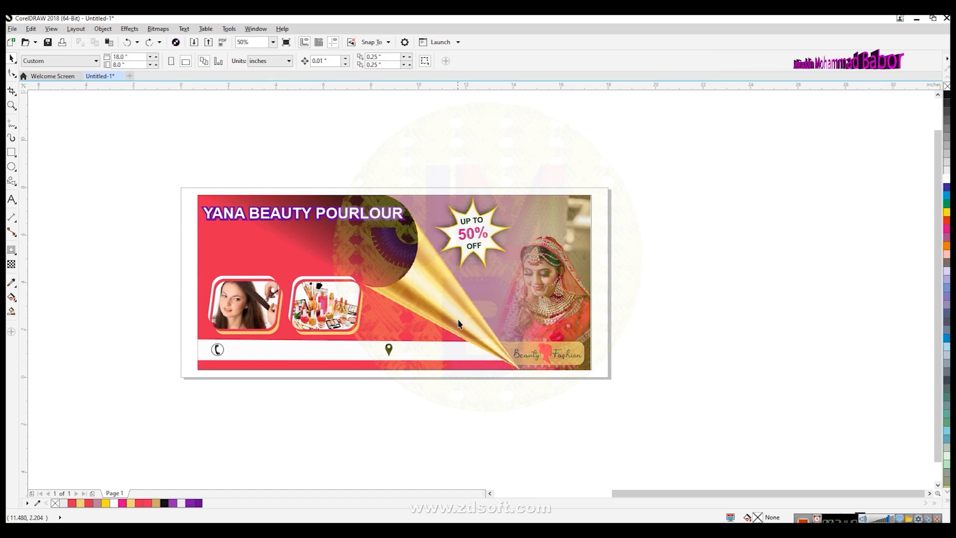
{"action": "scroll", "coordinate": [528, 380], "scroll_direction": "up", "scroll_amount": 2}
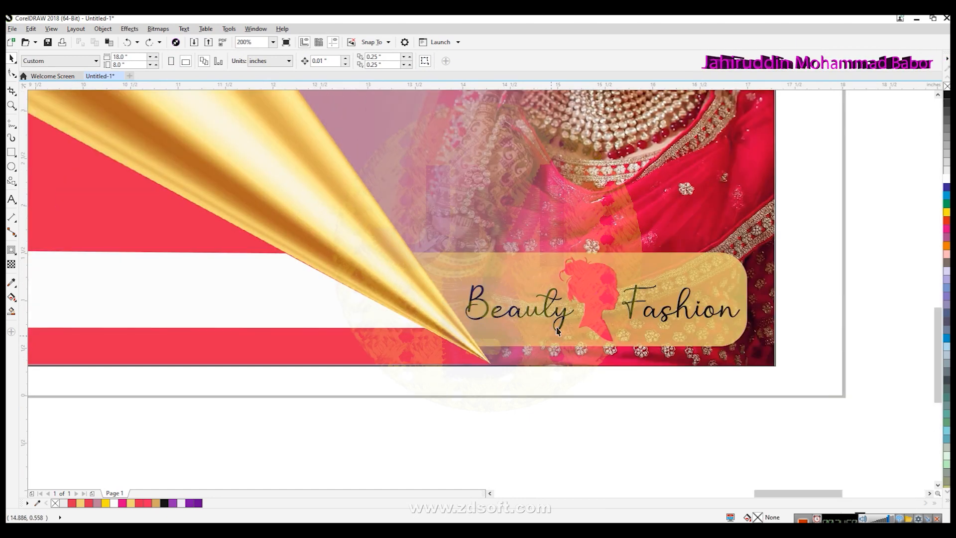
{"action": "scroll", "coordinate": [583, 306], "scroll_direction": "up", "scroll_amount": 1}
{"action": "scroll", "coordinate": [578, 319], "scroll_direction": "down", "scroll_amount": 2}
{"action": "scroll", "coordinate": [330, 374], "scroll_direction": "down", "scroll_amount": 3}
{"action": "scroll", "coordinate": [419, 426], "scroll_direction": "up", "scroll_amount": 2}
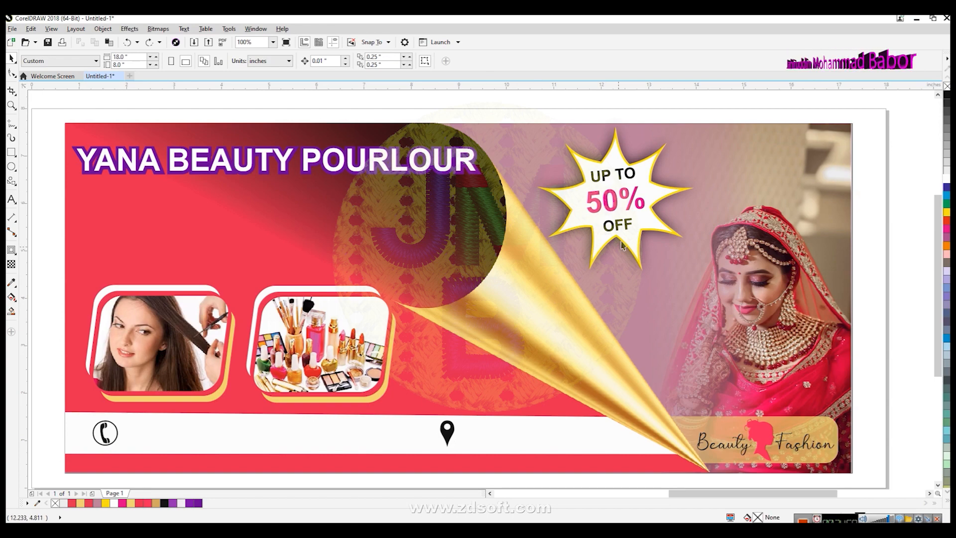
{"action": "scroll", "coordinate": [622, 244], "scroll_direction": "down", "scroll_amount": 3}
{"action": "scroll", "coordinate": [732, 266], "scroll_direction": "up", "scroll_amount": 1}
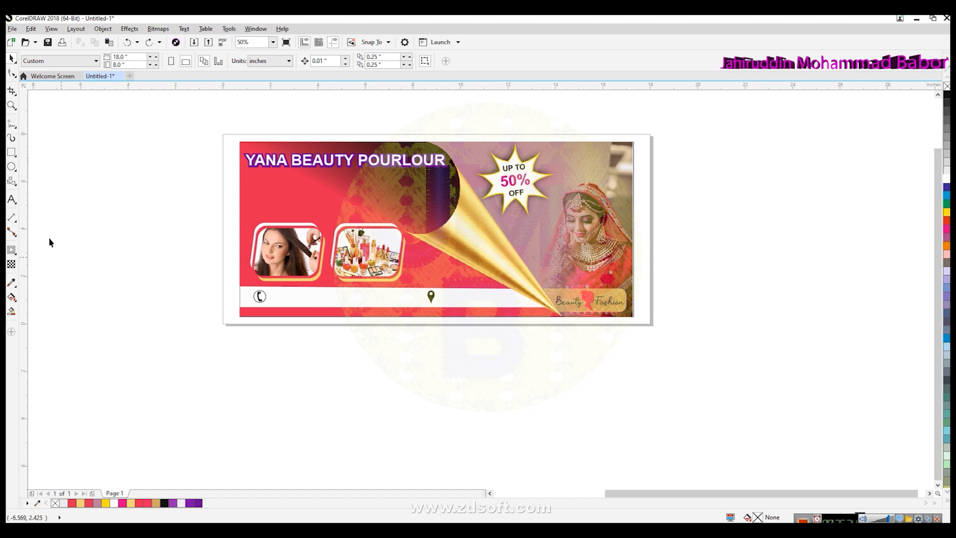
Import bride.jpg and place it on the empty area beside the banner at about 5.24 by 7.85 inches.
{"action": "left_click", "coordinate": [12, 29]}
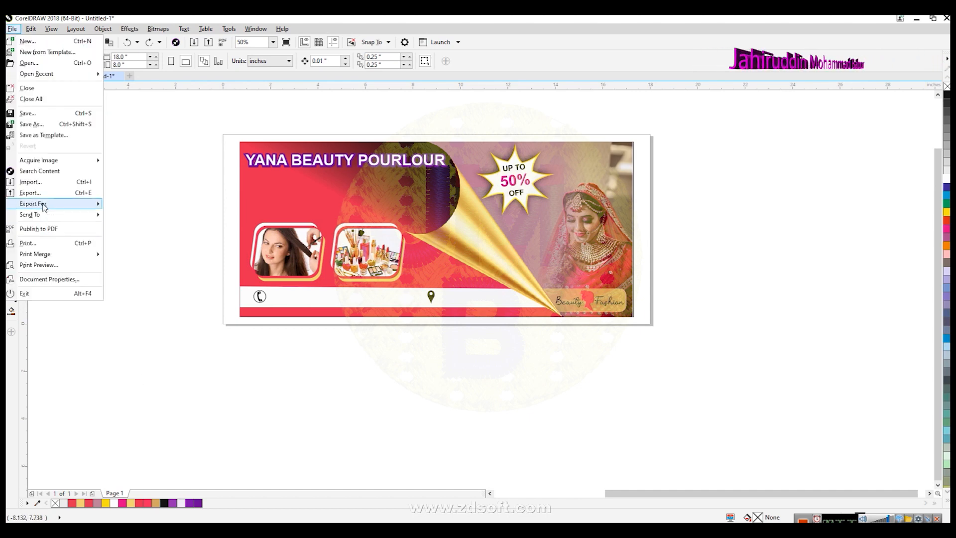
{"action": "left_click", "coordinate": [30, 182]}
{"action": "left_click", "coordinate": [273, 198]}
{"action": "left_click", "coordinate": [405, 362]}
{"action": "left_click", "coordinate": [77, 209]}
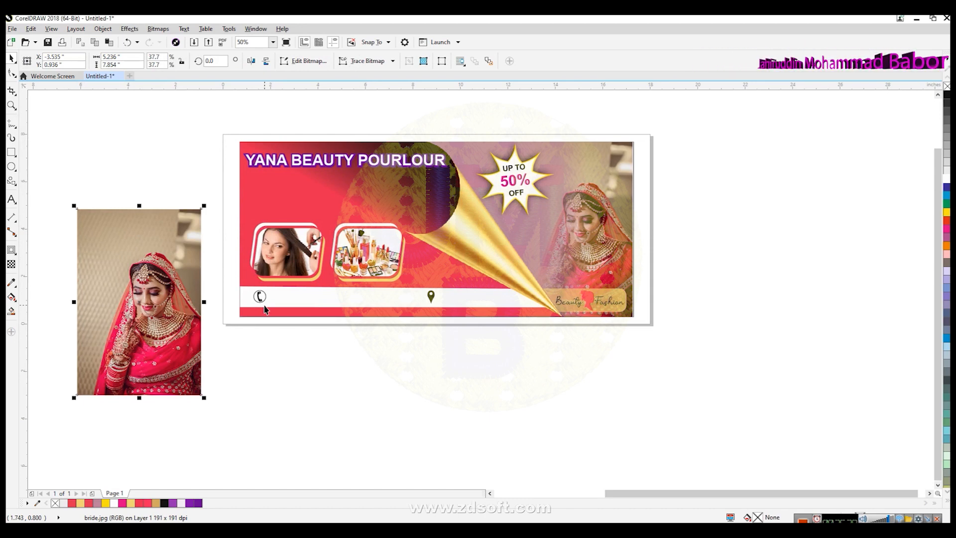
Move the imported bride photo farther from the page, enlarge it proportionally and deselect it.
{"action": "left_click", "coordinate": [491, 497]}
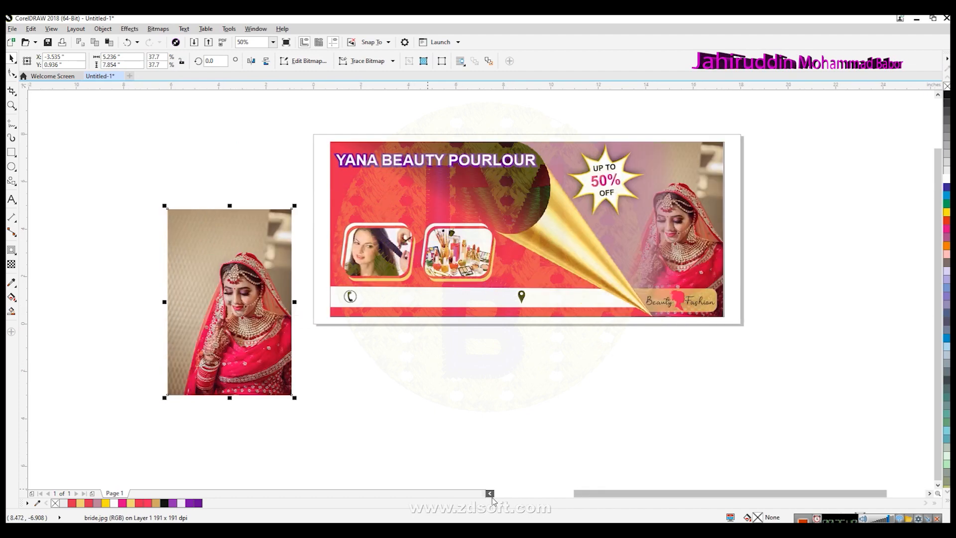
{"action": "left_click_drag", "start_coordinate": [343, 334], "coordinate": [282, 333]}
{"action": "left_click_drag", "start_coordinate": [324, 390], "coordinate": [379, 431]}
{"action": "left_click", "coordinate": [326, 453]}
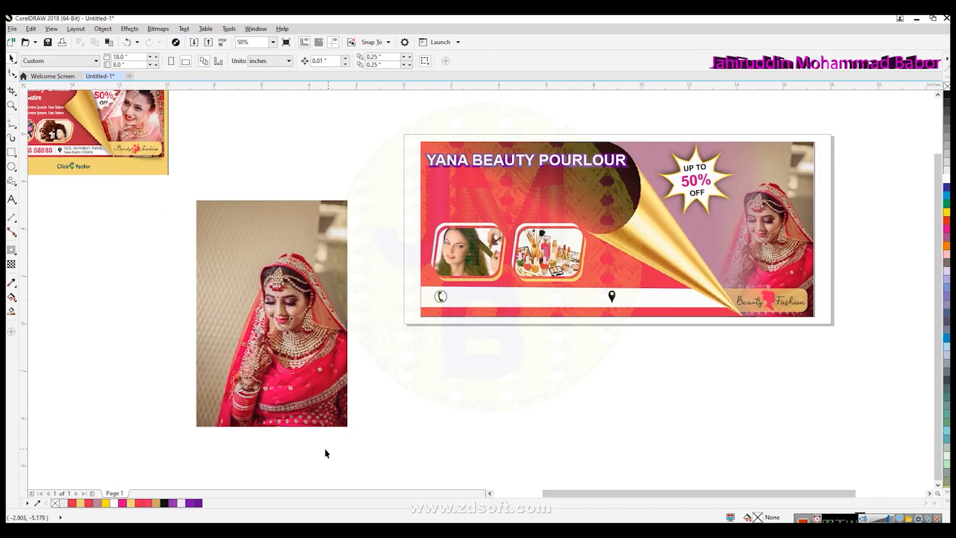
Start outlining the bride with the Pen tool, from the photo's lower edge up along her veil to forehead level.
{"action": "scroll", "coordinate": [300, 378], "scroll_direction": "up", "scroll_amount": 2}
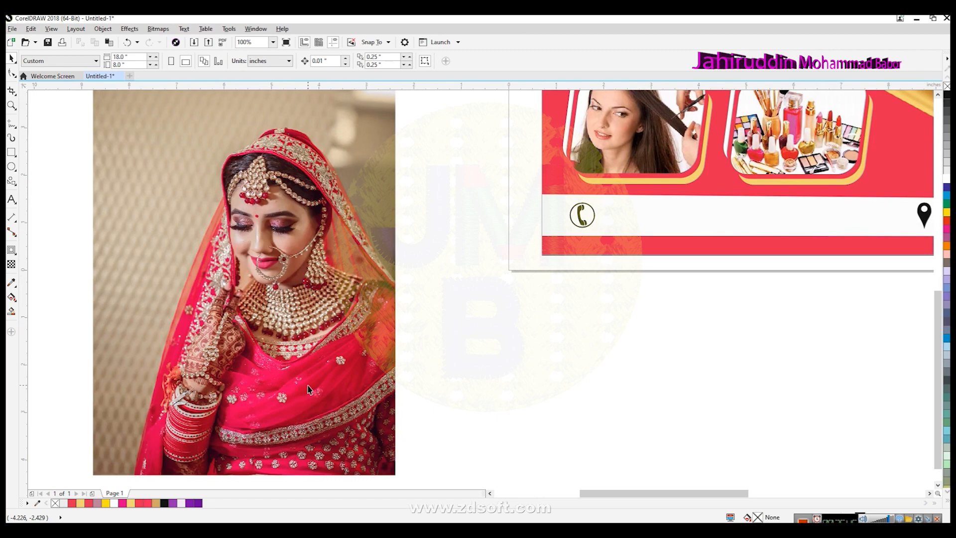
{"action": "left_click", "coordinate": [11, 127]}
{"action": "left_click", "coordinate": [41, 156]}
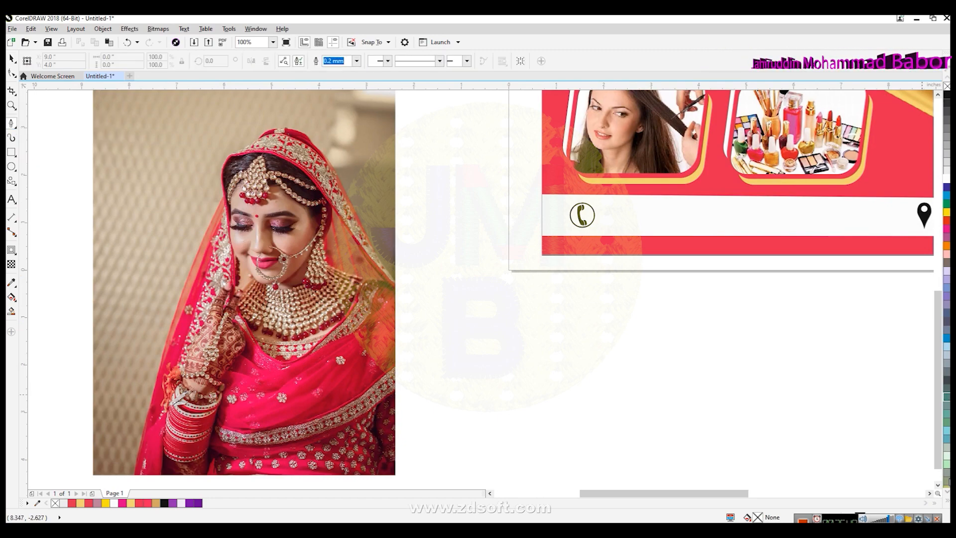
{"action": "left_click", "coordinate": [938, 485]}
{"action": "left_click", "coordinate": [133, 395]}
{"action": "left_click", "coordinate": [224, 118]}
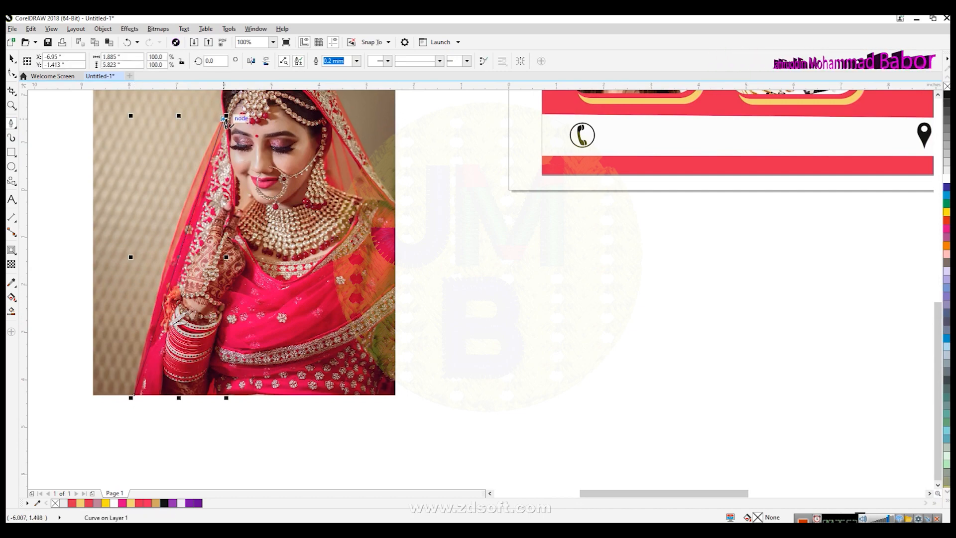
Continue the outline with straight segments around the veil's edge and over the crown of the bride's head.
{"action": "left_click", "coordinate": [938, 95]}
{"action": "scroll", "coordinate": [305, 196], "scroll_direction": "up", "scroll_amount": 2}
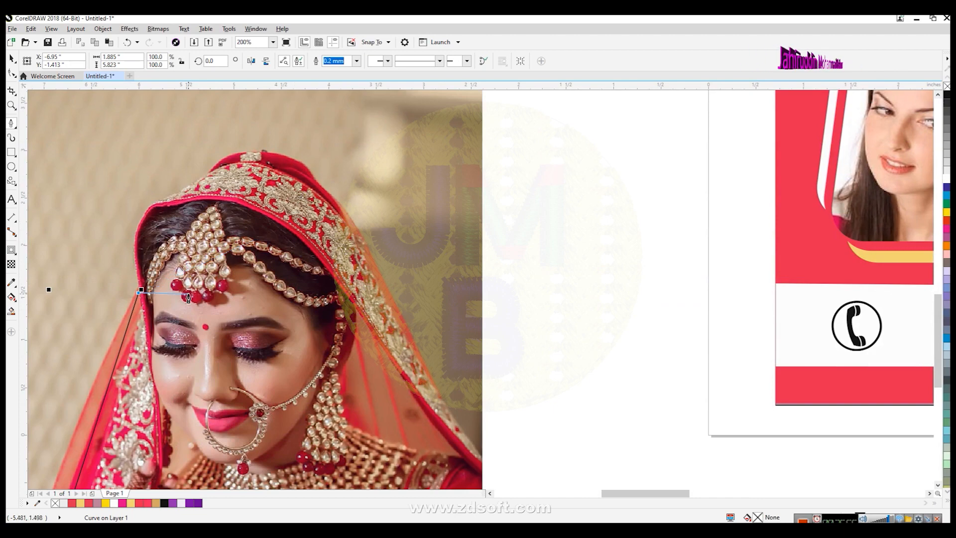
{"action": "scroll", "coordinate": [140, 248], "scroll_direction": "up", "scroll_amount": 1}
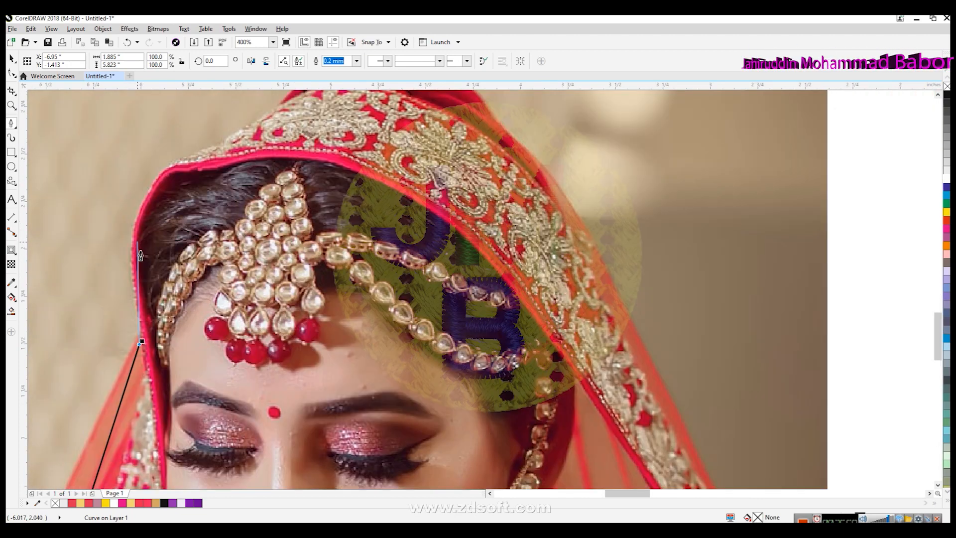
{"action": "left_click", "coordinate": [132, 242]}
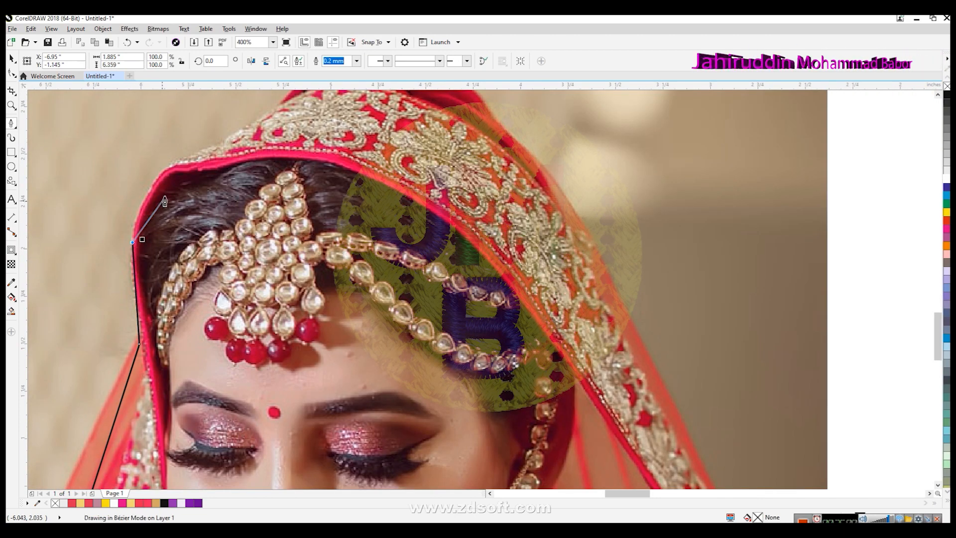
{"action": "left_click", "coordinate": [168, 164]}
{"action": "scroll", "coordinate": [294, 159], "scroll_direction": "down", "scroll_amount": 1}
{"action": "scroll", "coordinate": [308, 147], "scroll_direction": "up", "scroll_amount": 1}
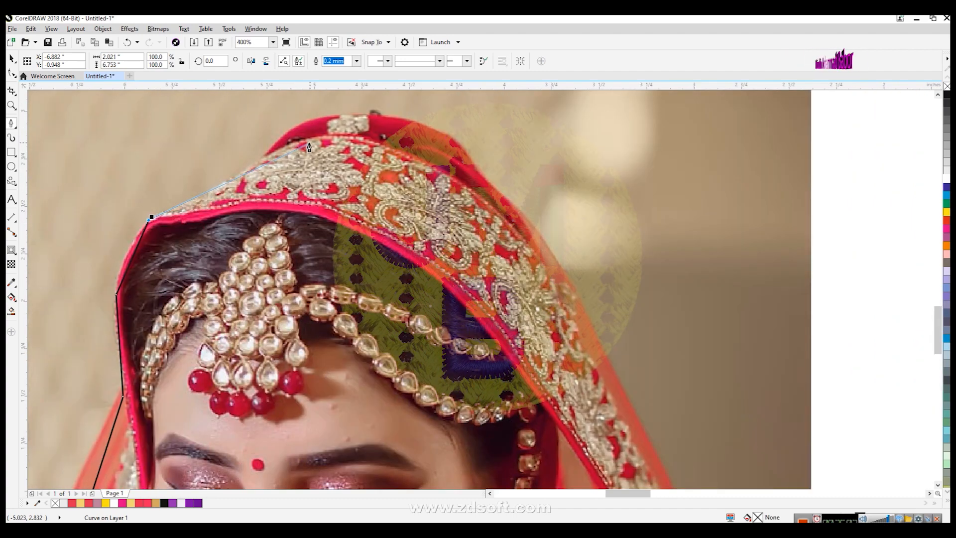
{"action": "left_click", "coordinate": [268, 151]}
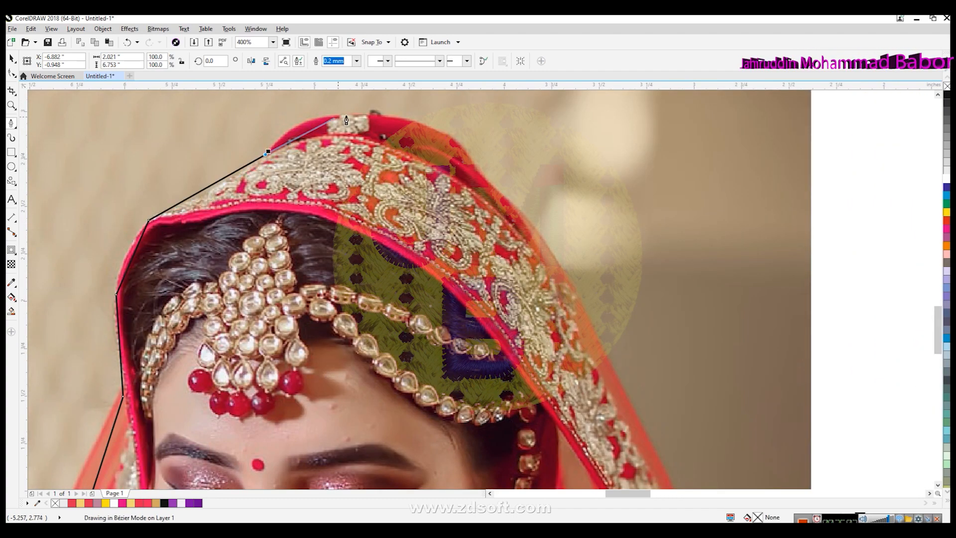
{"action": "left_click", "coordinate": [372, 115]}
{"action": "left_click", "coordinate": [477, 172]}
Extend the outline down the veil to the photo's side edge and lower corner, and close it at its starting point.
{"action": "scroll", "coordinate": [608, 364], "scroll_direction": "down", "scroll_amount": 4}
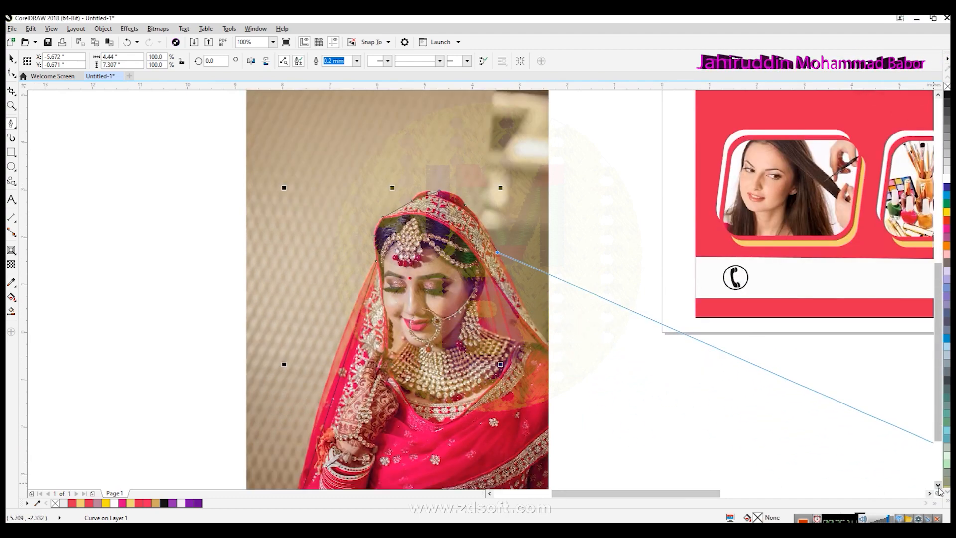
{"action": "left_click", "coordinate": [549, 262]}
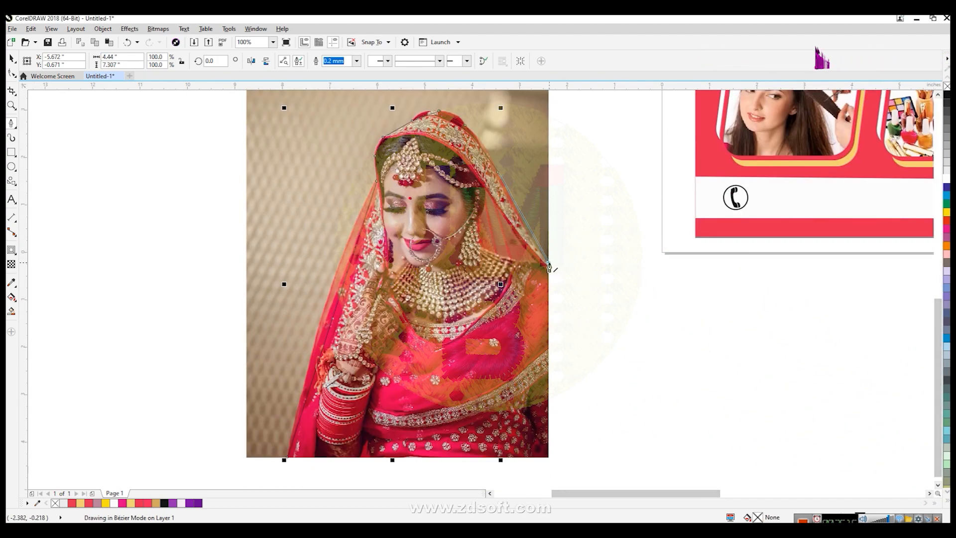
{"action": "left_click", "coordinate": [548, 457]}
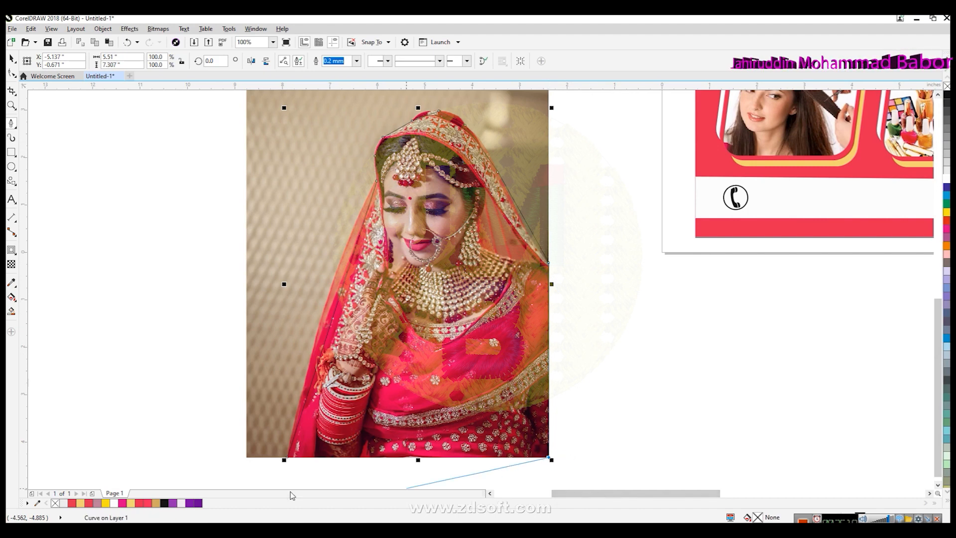
{"action": "left_click", "coordinate": [287, 458]}
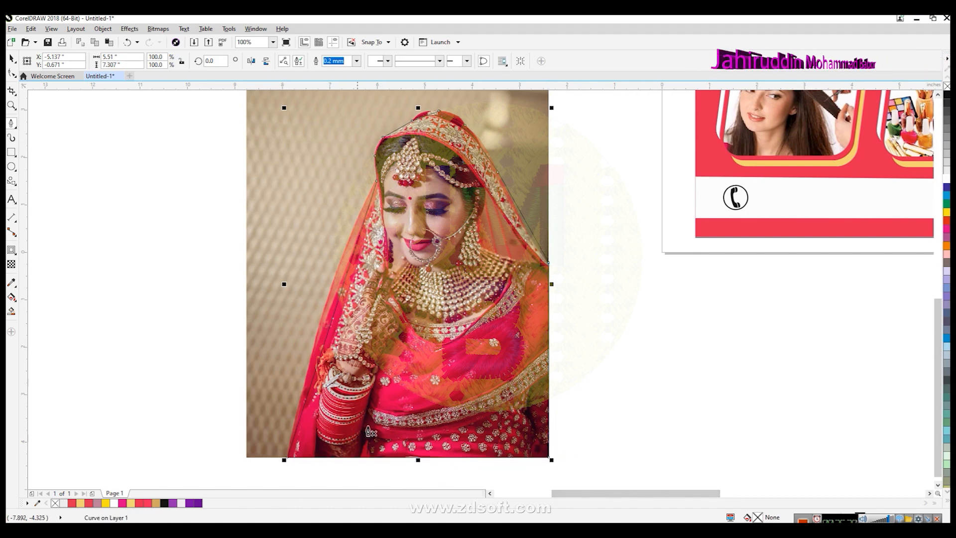
Select the bride outline's nodes with the Shape tool and convert its straight segments to curves.
{"action": "left_click", "coordinate": [12, 74]}
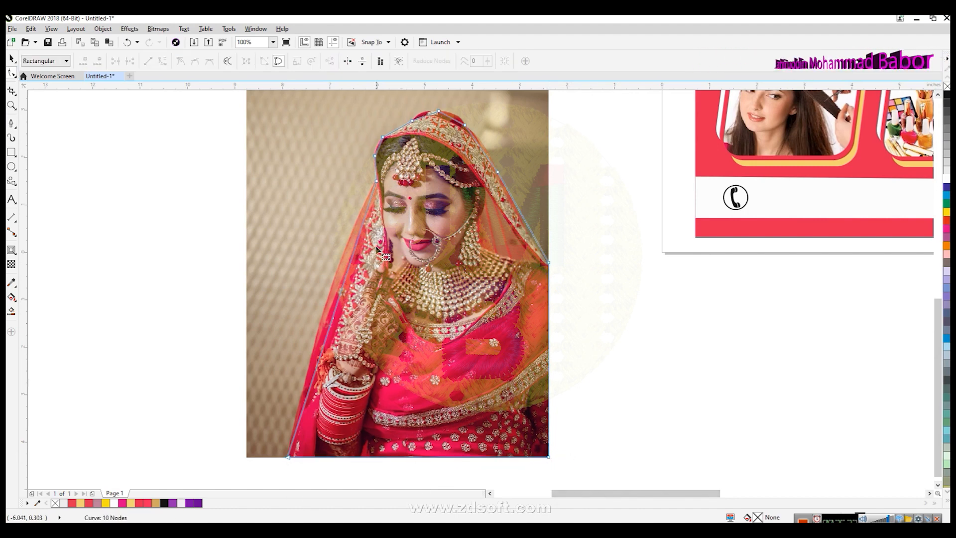
{"action": "left_click", "coordinate": [162, 63]}
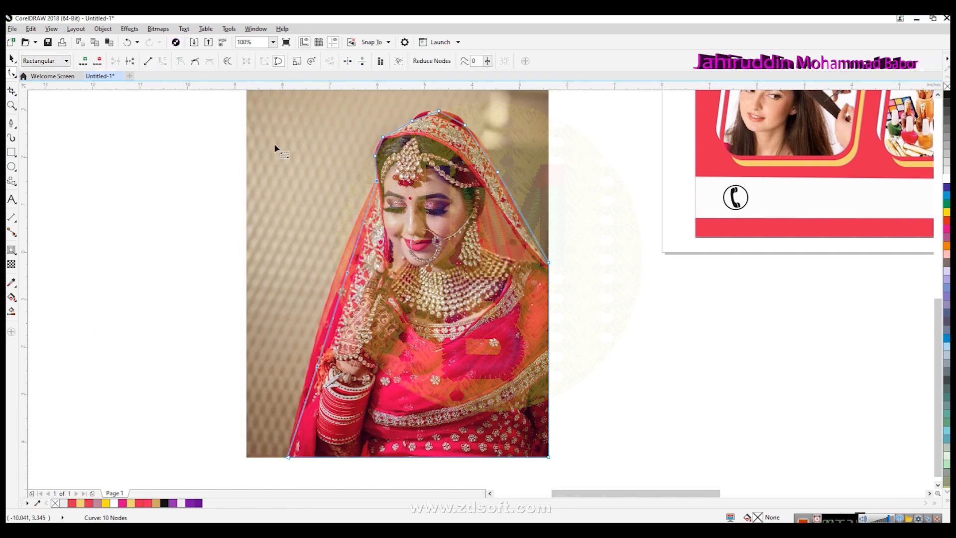
Curve the outline's long left veil segment to the veil and move the forehead-level node onto the veil's edge.
{"action": "left_click_drag", "start_coordinate": [318, 366], "coordinate": [343, 257]}
{"action": "scroll", "coordinate": [454, 106], "scroll_direction": "up", "scroll_amount": 3}
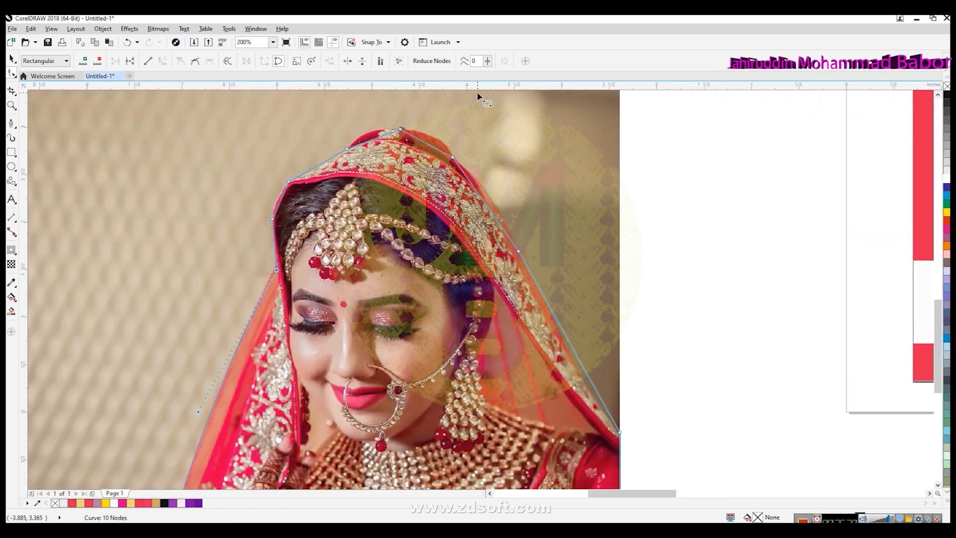
{"action": "scroll", "coordinate": [299, 258], "scroll_direction": "up", "scroll_amount": 1}
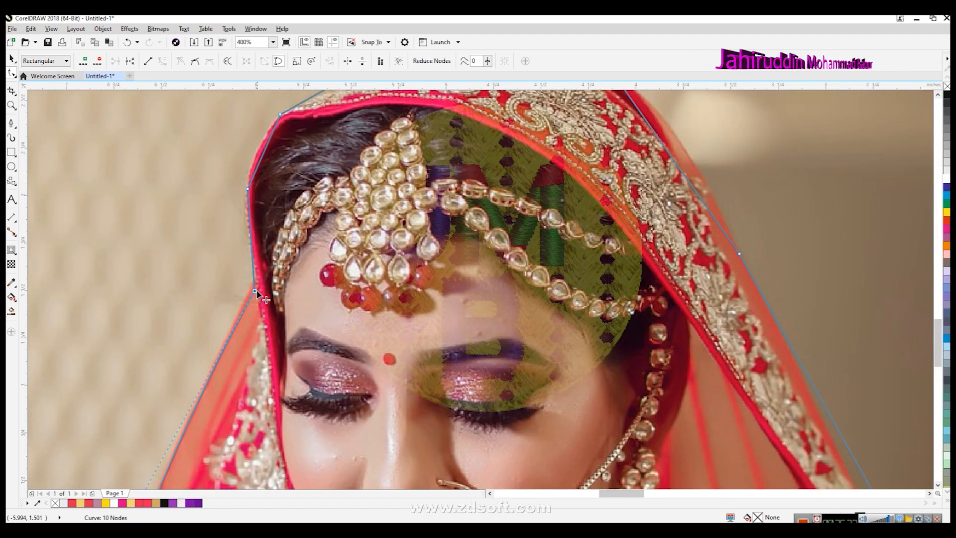
{"action": "left_click_drag", "start_coordinate": [254, 291], "coordinate": [257, 280]}
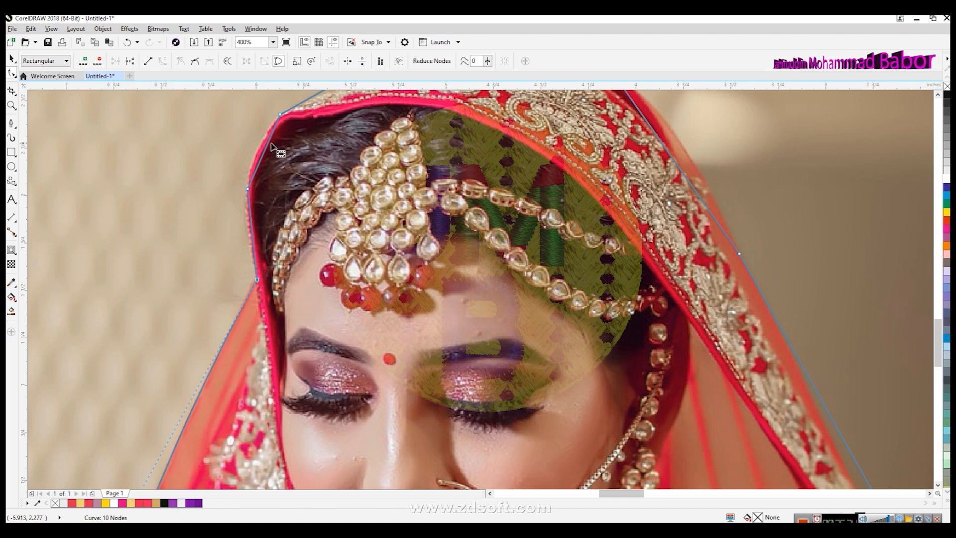
Convert the two outline segments beside the bride's hair to curves and shape them along the red veil border.
{"action": "left_click", "coordinate": [265, 148]}
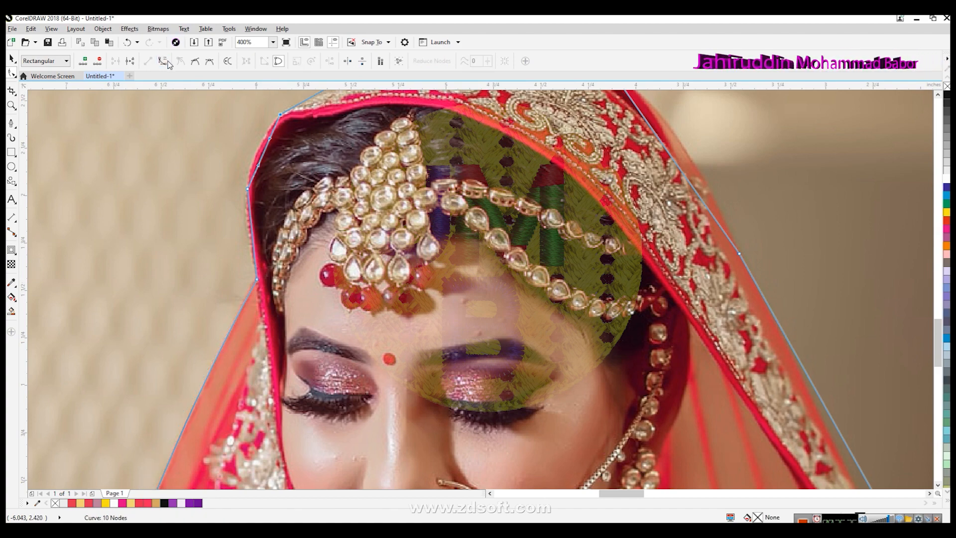
{"action": "scroll", "coordinate": [282, 128], "scroll_direction": "up", "scroll_amount": 1}
{"action": "left_click_drag", "start_coordinate": [234, 202], "coordinate": [214, 193]}
{"action": "left_click_drag", "start_coordinate": [253, 150], "coordinate": [248, 144]}
{"action": "left_click", "coordinate": [219, 313]}
{"action": "left_click", "coordinate": [164, 59]}
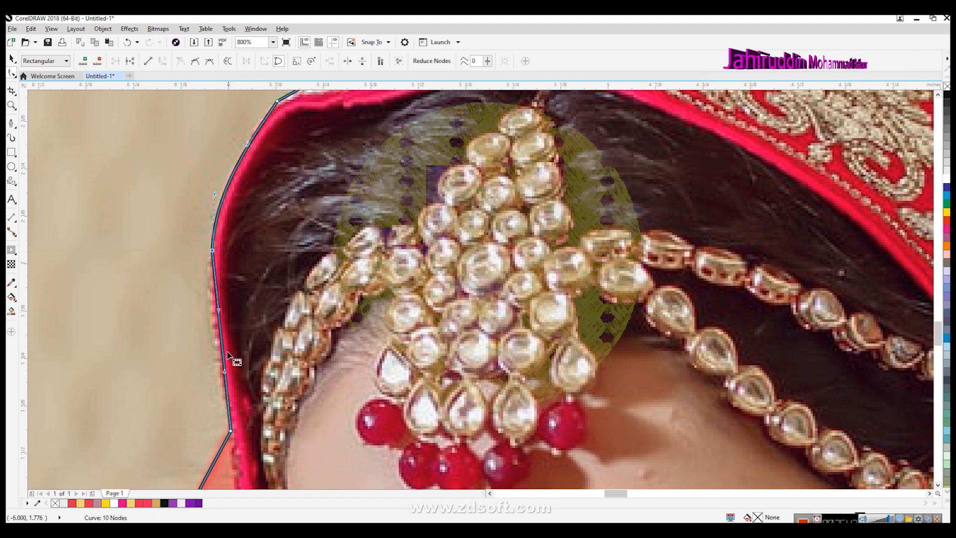
{"action": "left_click_drag", "start_coordinate": [225, 371], "coordinate": [218, 372]}
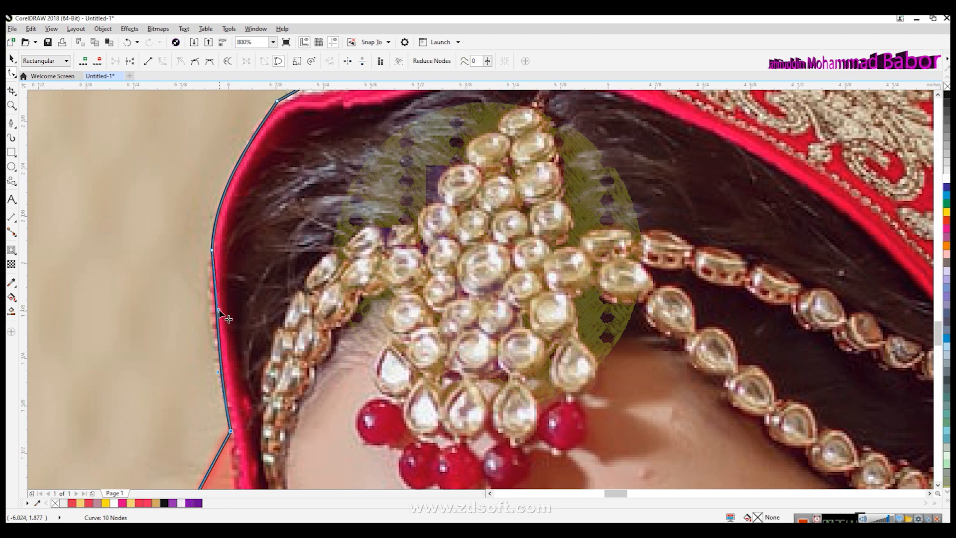
Convert the outline segment rising from the hairline corner toward the crown to a curve and fit it to the embroidered border.
{"action": "scroll", "coordinate": [424, 219], "scroll_direction": "down", "scroll_amount": 2}
{"action": "scroll", "coordinate": [475, 152], "scroll_direction": "up", "scroll_amount": 1}
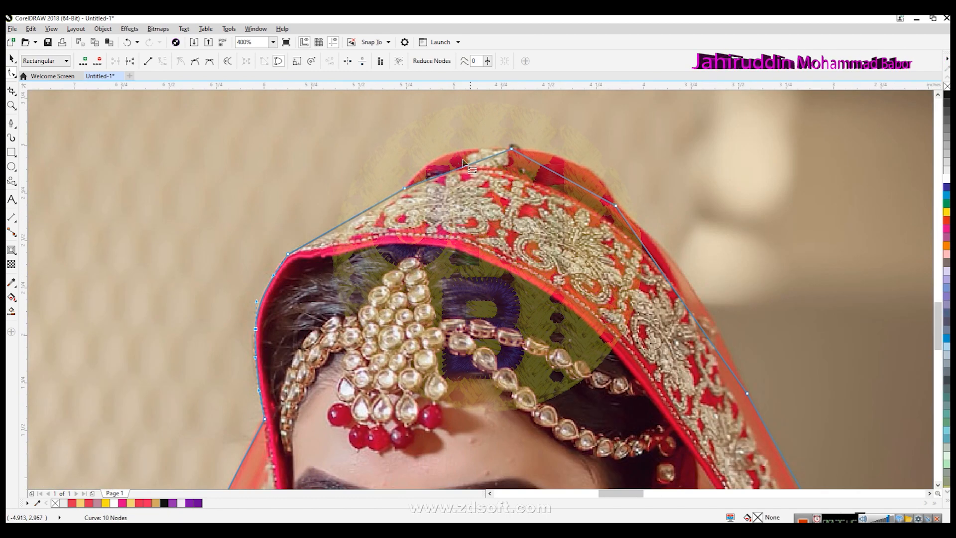
{"action": "left_click", "coordinate": [349, 219]}
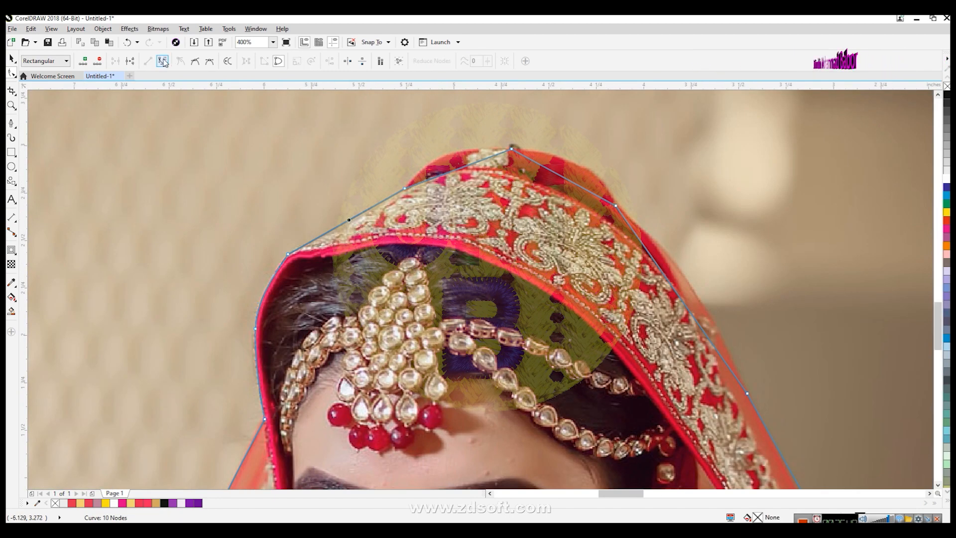
{"action": "scroll", "coordinate": [366, 176], "scroll_direction": "up", "scroll_amount": 1}
{"action": "left_click_drag", "start_coordinate": [287, 289], "coordinate": [301, 300]}
{"action": "left_click_drag", "start_coordinate": [366, 244], "coordinate": [366, 251]}
Convert the outline segment leading up to the crown's peak to a curve and bulge it around the veil's rounded top.
{"action": "left_click", "coordinate": [563, 157]}
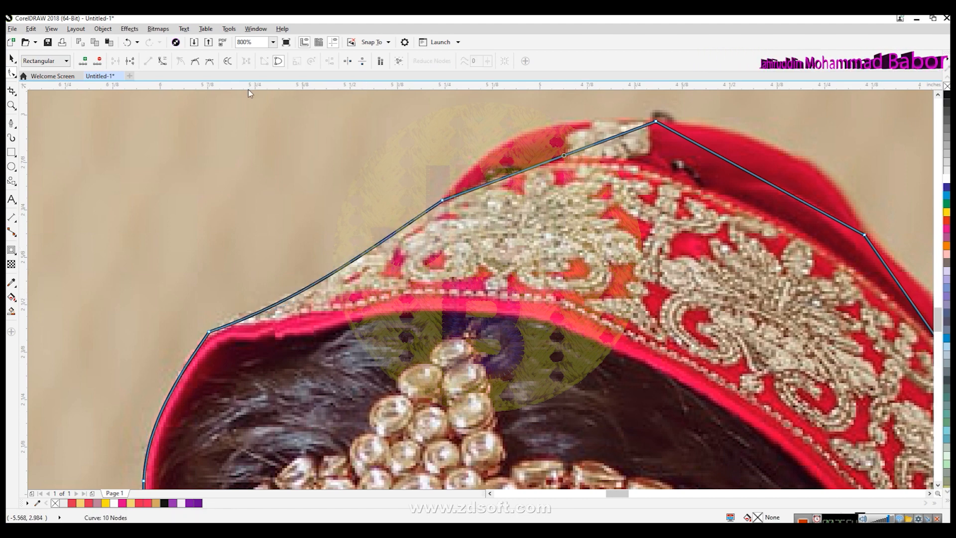
{"action": "left_click", "coordinate": [162, 61]}
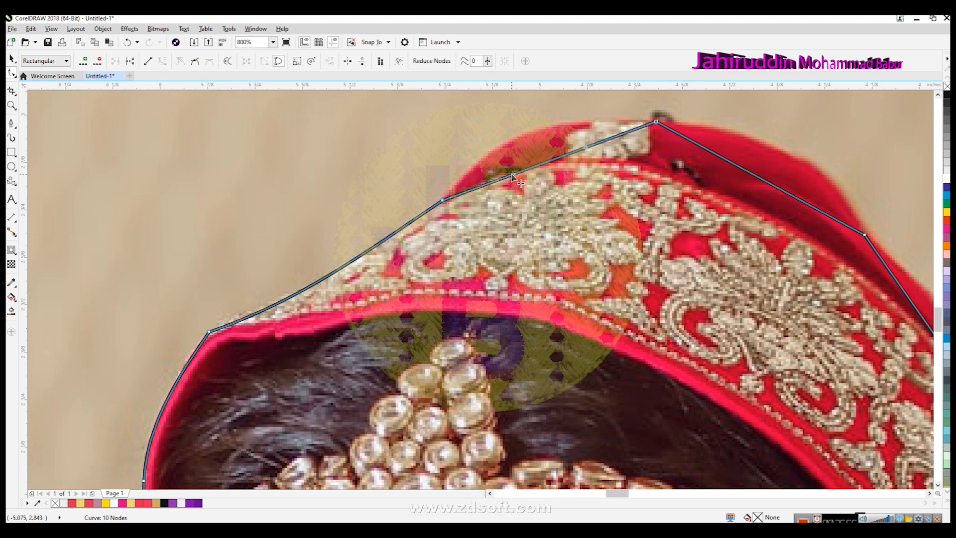
{"action": "left_click_drag", "start_coordinate": [515, 174], "coordinate": [503, 155]}
{"action": "left_click_drag", "start_coordinate": [586, 152], "coordinate": [586, 124]}
Curve the outline segment descending from the crown's peak so it follows the veil's rounded right shoulder.
{"action": "left_click", "coordinate": [929, 493]}
{"action": "left_click", "coordinate": [930, 494]}
{"action": "left_click", "coordinate": [438, 200]}
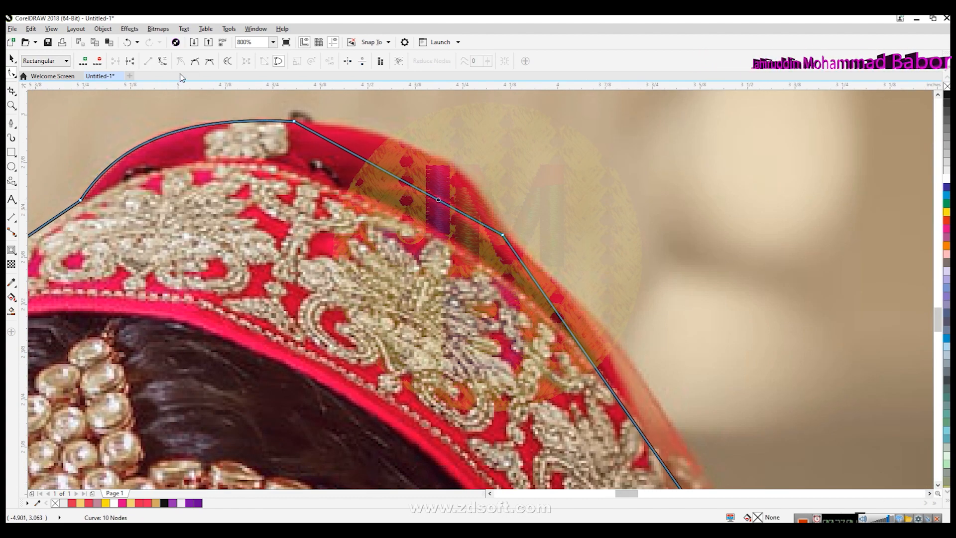
{"action": "left_click_drag", "start_coordinate": [371, 164], "coordinate": [493, 195]}
Convert the outline segment below the crown's right side to a curve and reshape it along the sheer veil's outer edge.
{"action": "left_click", "coordinate": [938, 485]}
{"action": "left_click", "coordinate": [937, 485]}
{"action": "left_click", "coordinate": [938, 486]}
{"action": "key", "text": "F3"}
{"action": "key", "text": "F3"}
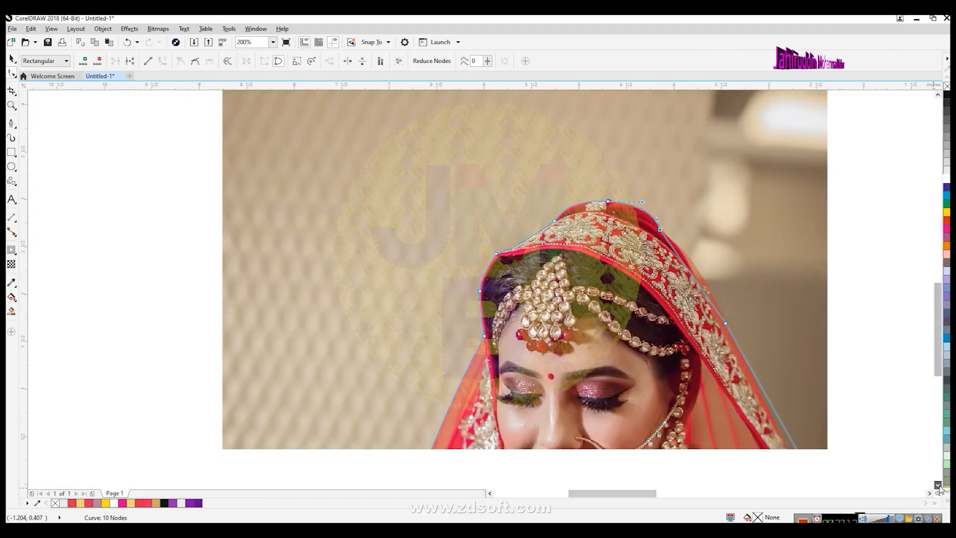
{"action": "left_click", "coordinate": [938, 484]}
{"action": "left_click", "coordinate": [930, 493]}
{"action": "left_click", "coordinate": [929, 493]}
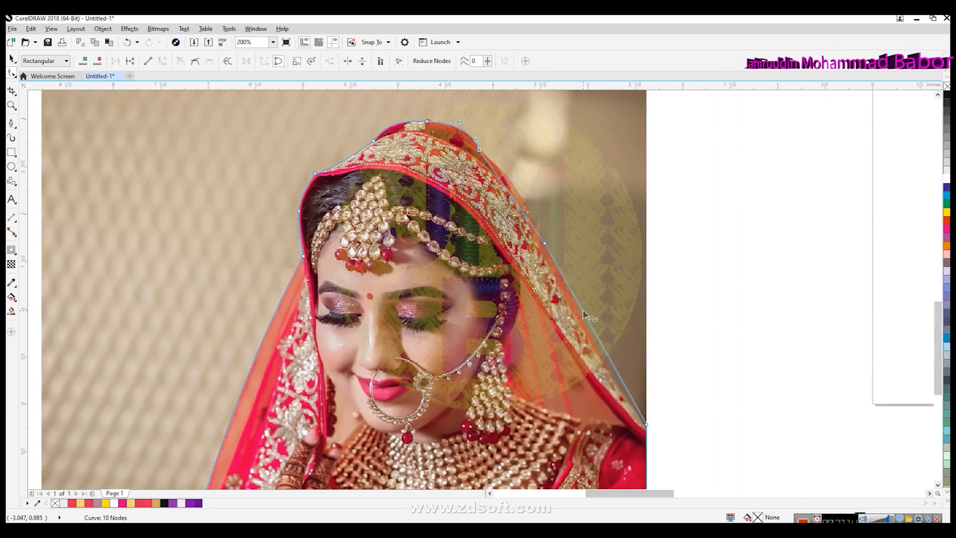
{"action": "left_click", "coordinate": [523, 211]}
{"action": "left_click", "coordinate": [161, 60]}
{"action": "scroll", "coordinate": [567, 130], "scroll_direction": "up", "scroll_amount": 1}
{"action": "left_click", "coordinate": [448, 242]}
{"action": "left_click_drag", "start_coordinate": [448, 241], "coordinate": [500, 308]}
Curve the last right-hand veil segment down to the photo's side edge so it hugs the veil.
{"action": "left_click", "coordinate": [938, 485]}
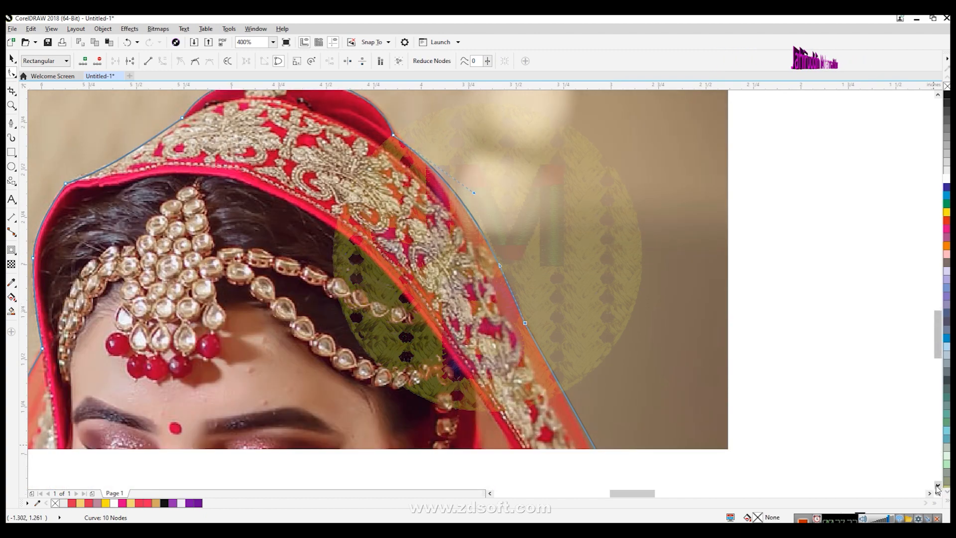
{"action": "left_click", "coordinate": [937, 485]}
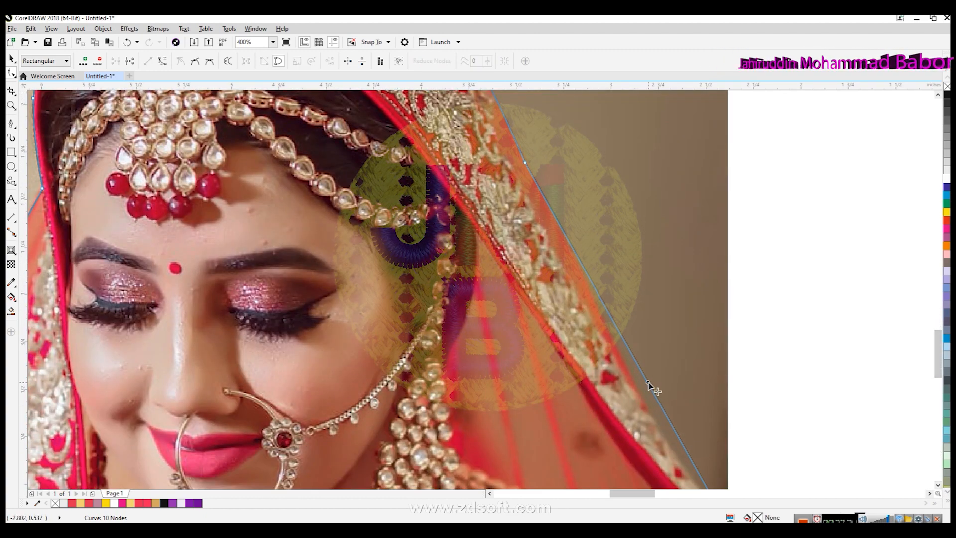
{"action": "left_click", "coordinate": [649, 381]}
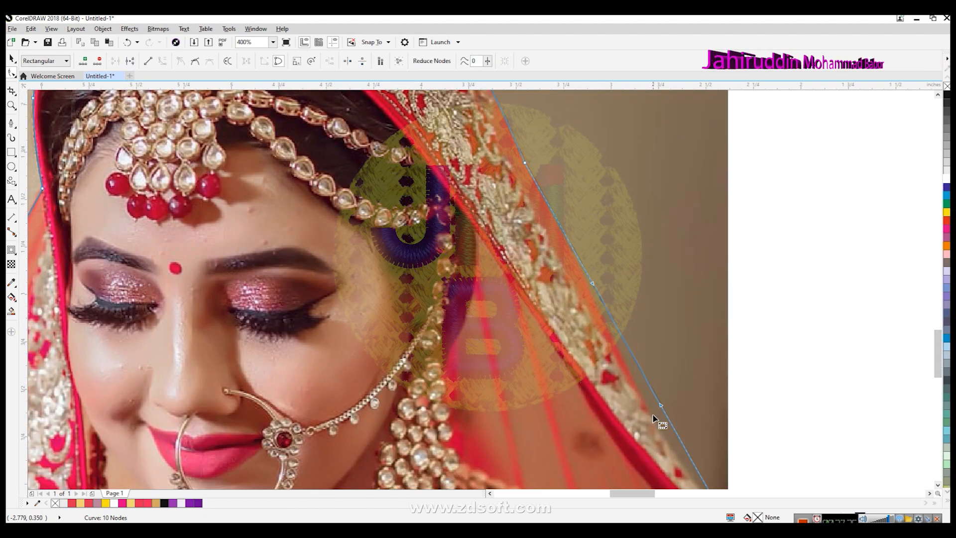
{"action": "left_click_drag", "start_coordinate": [662, 406], "coordinate": [642, 399]}
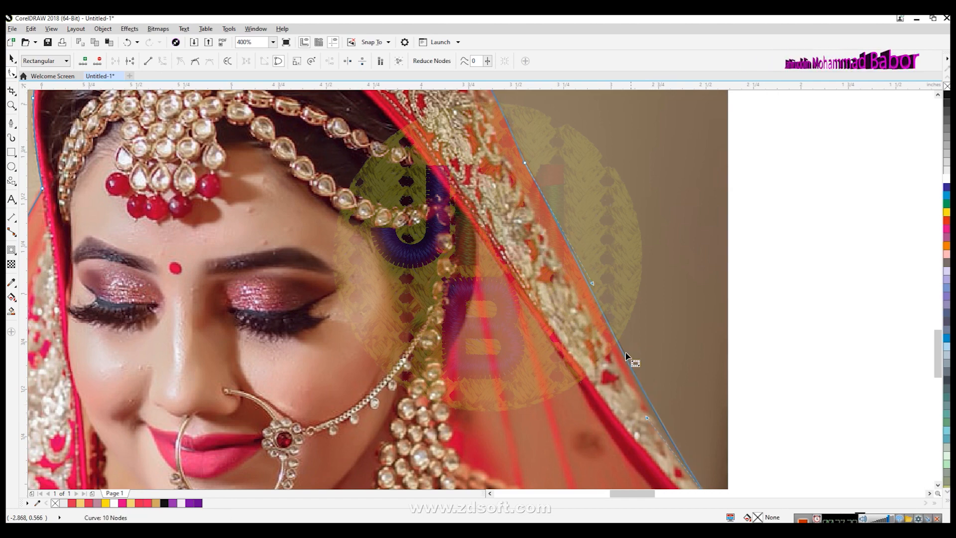
{"action": "left_click_drag", "start_coordinate": [592, 286], "coordinate": [590, 297]}
Try to trim the bride photo with the traced outline, and undo the trim.
{"action": "scroll", "coordinate": [712, 416], "scroll_direction": "down", "scroll_amount": 5}
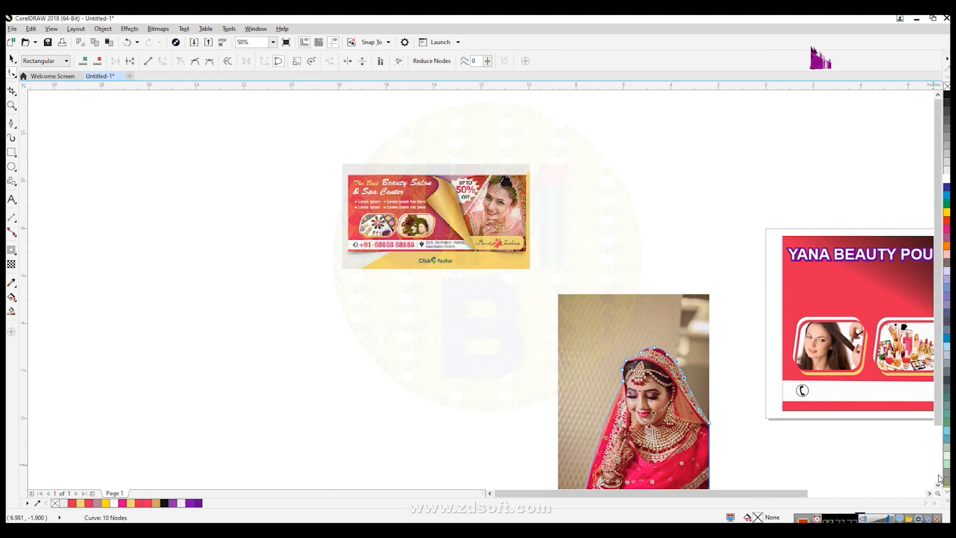
{"action": "scroll", "coordinate": [936, 473], "scroll_direction": "down", "scroll_amount": 3}
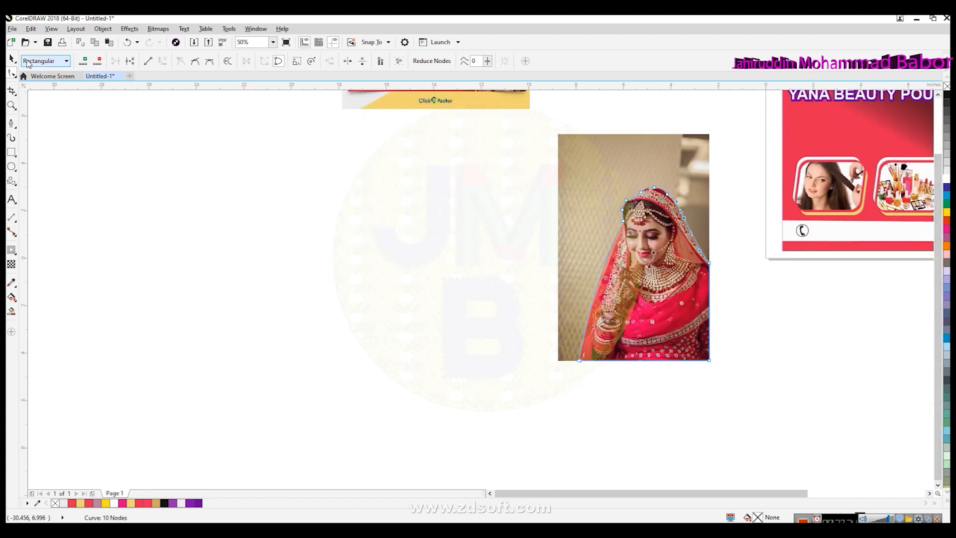
{"action": "left_click", "coordinate": [12, 58]}
{"action": "left_click", "coordinate": [295, 277]}
{"action": "left_click_drag", "start_coordinate": [589, 229], "coordinate": [733, 390]}
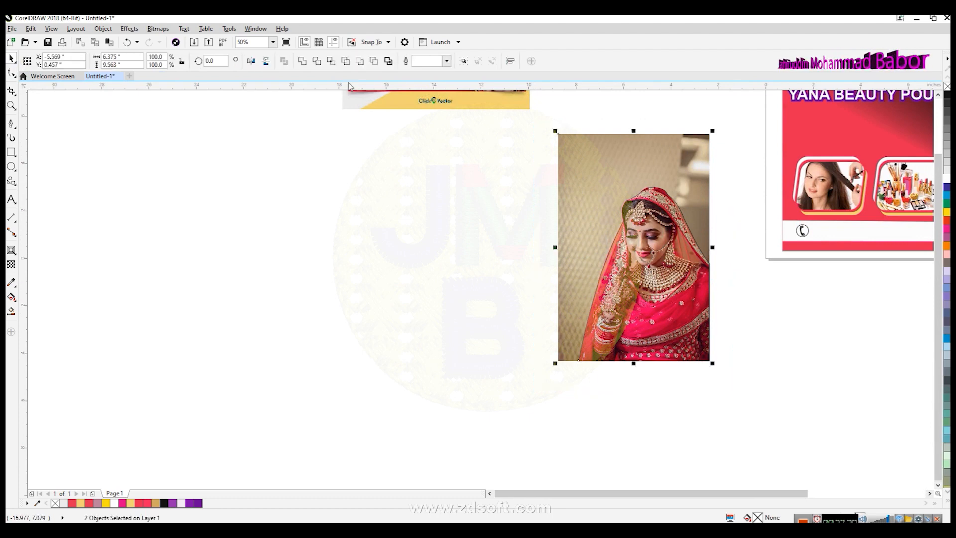
{"action": "left_click", "coordinate": [316, 61]}
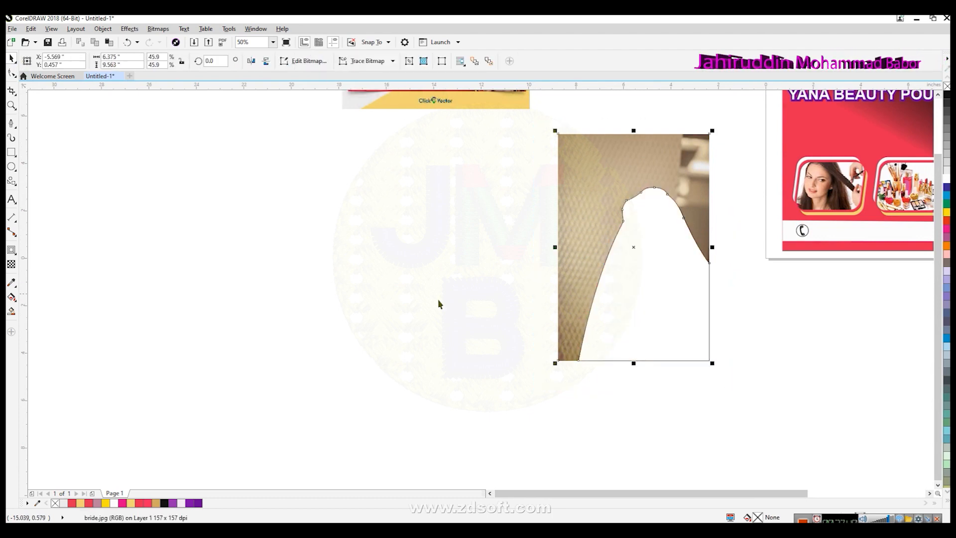
{"action": "key", "text": "ctrl+z"}
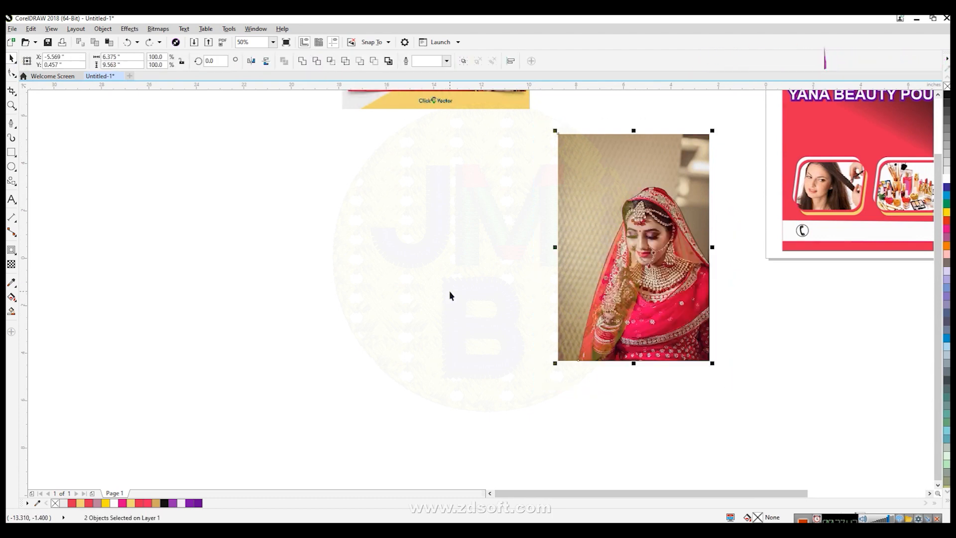
Try to PowerClip the bride photo and traced outline, selected together, into the outline as a frame.
{"action": "left_click", "coordinate": [469, 296]}
{"action": "left_click_drag", "start_coordinate": [543, 127], "coordinate": [712, 394]}
{"action": "left_click", "coordinate": [103, 28]}
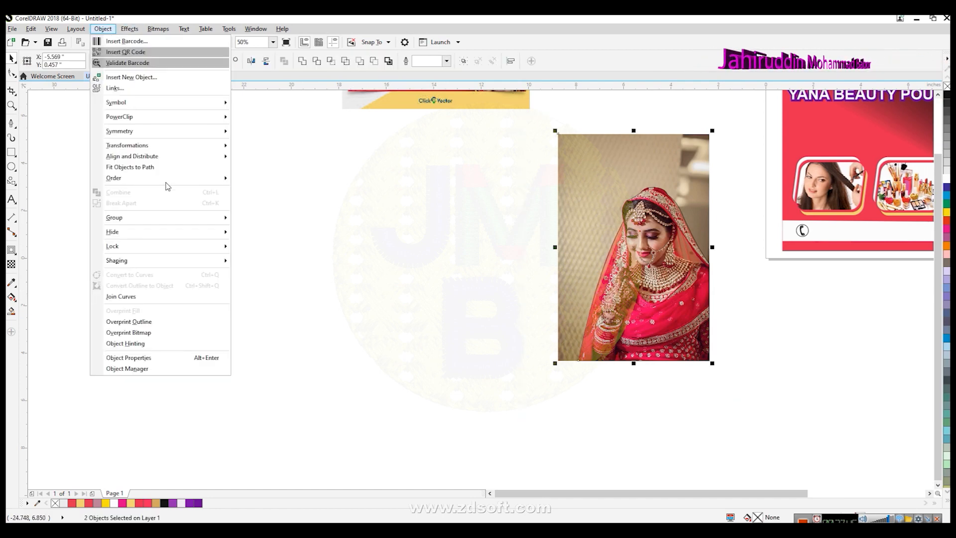
{"action": "mouse_move", "coordinate": [136, 118]}
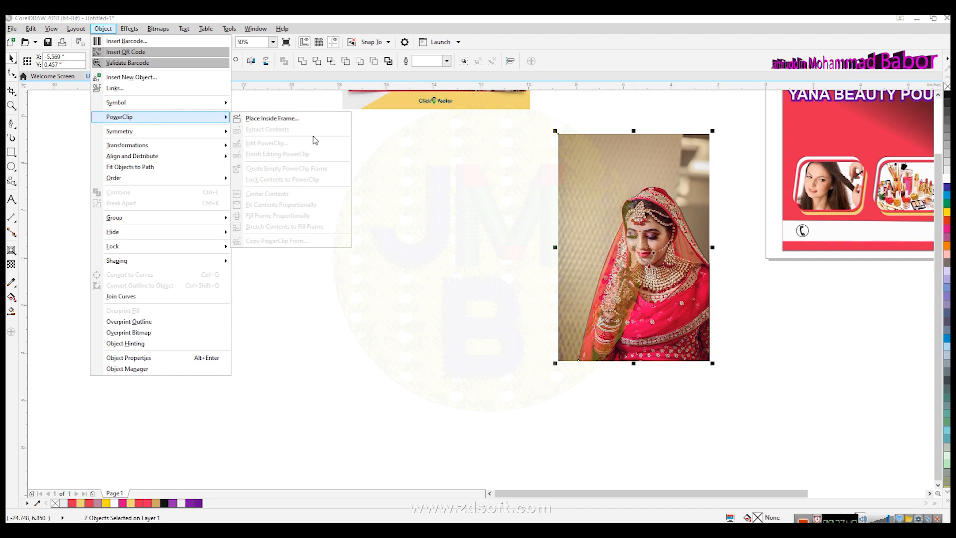
{"action": "left_click", "coordinate": [303, 120]}
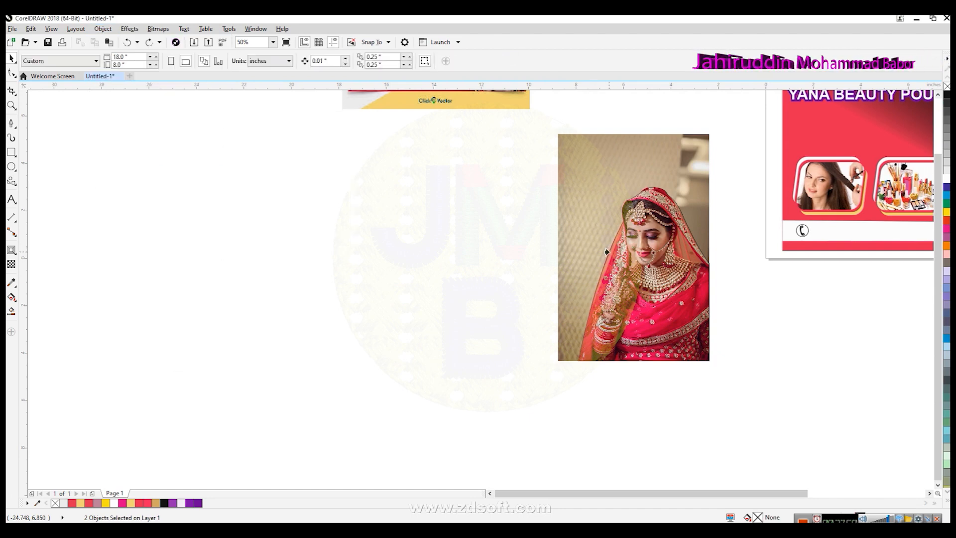
{"action": "left_click", "coordinate": [609, 255]}
{"action": "left_click", "coordinate": [498, 306]}
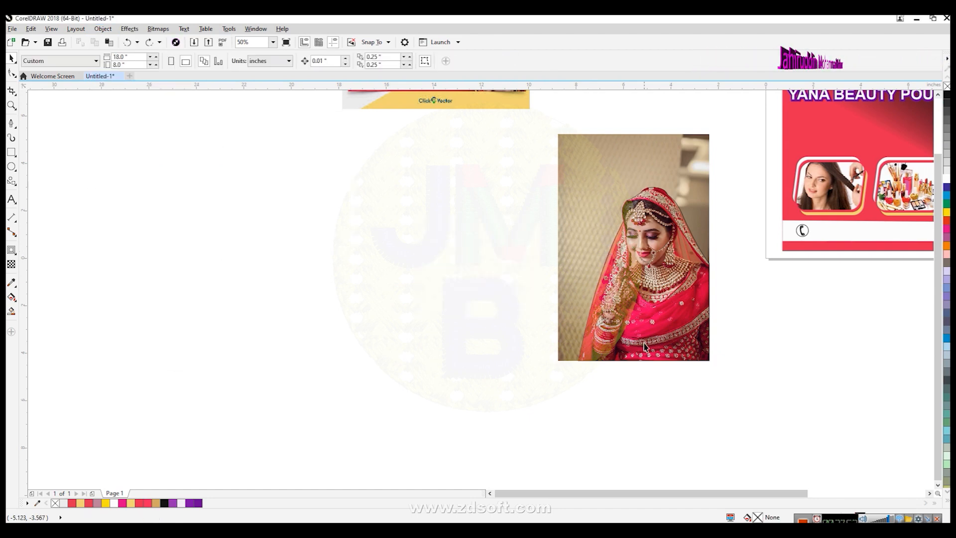
PowerClip only the bride photo inside the traced outline to cut her out from the background.
{"action": "left_click", "coordinate": [566, 199]}
{"action": "scroll", "coordinate": [632, 264], "scroll_direction": "up", "scroll_amount": 2}
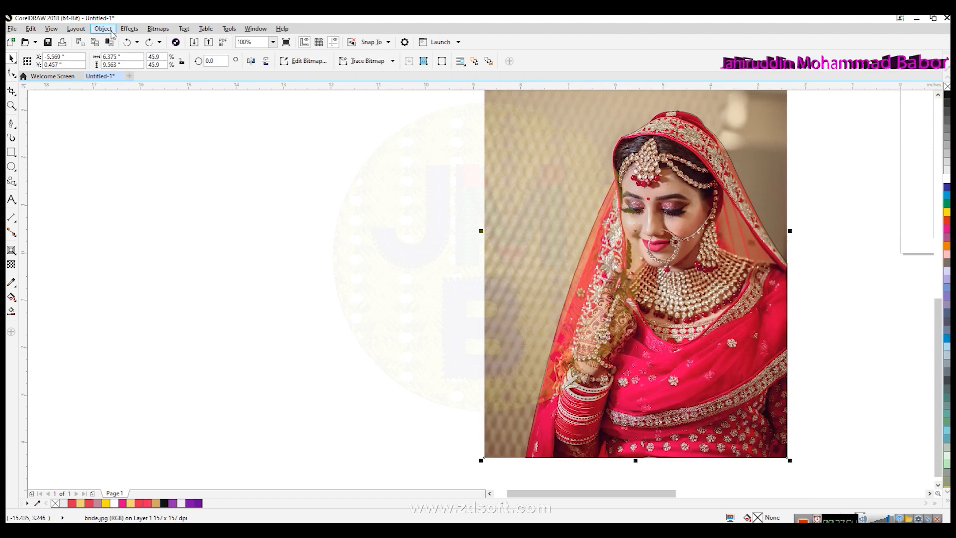
{"action": "left_click", "coordinate": [103, 28]}
{"action": "mouse_move", "coordinate": [151, 119]}
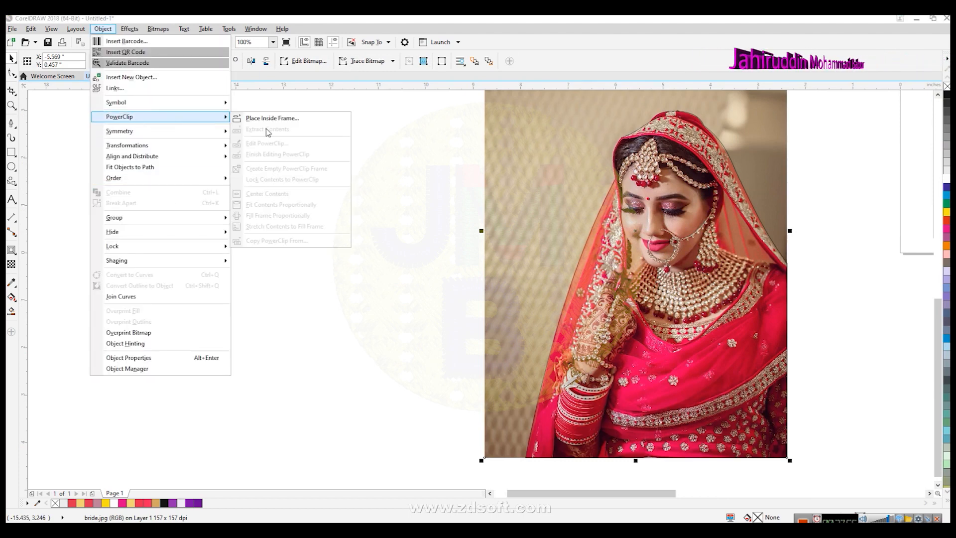
{"action": "left_click", "coordinate": [271, 122]}
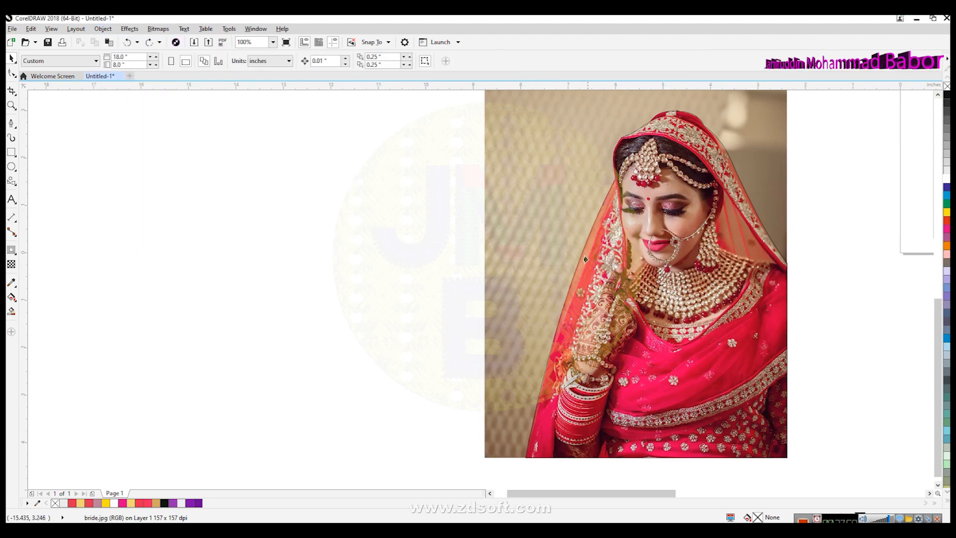
{"action": "left_click", "coordinate": [572, 270]}
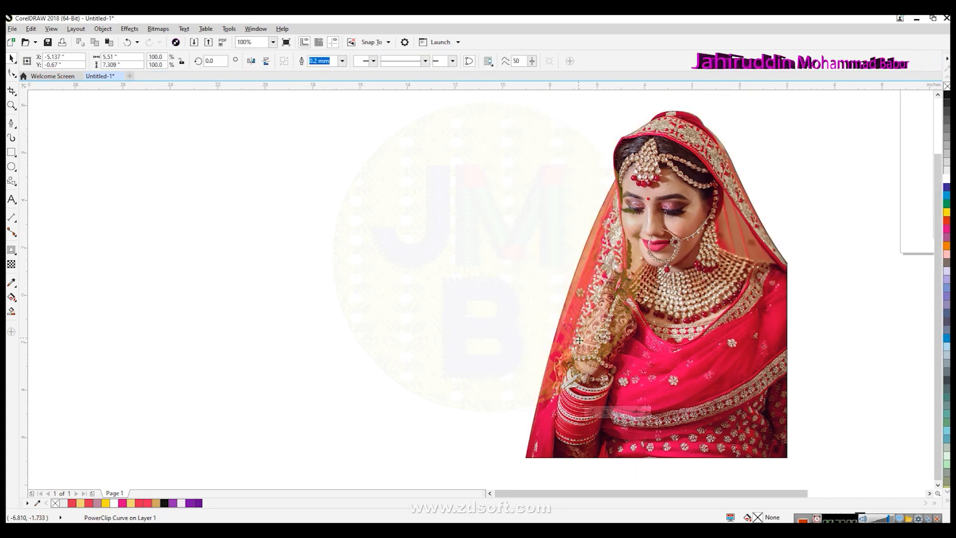
Set the bride cutout's outline width to None and move the cutout over the banner's lower edge.
{"action": "scroll", "coordinate": [578, 340], "scroll_direction": "down", "scroll_amount": 2}
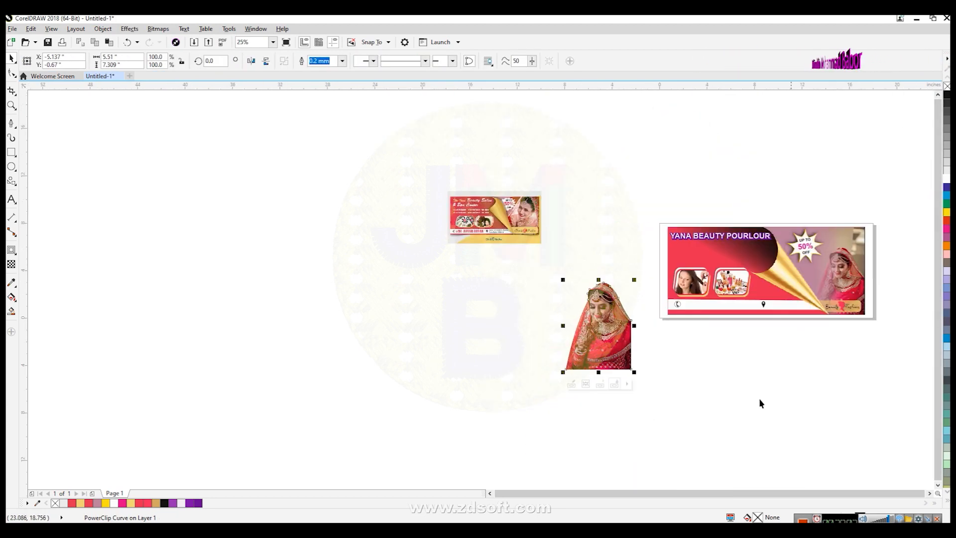
{"action": "left_click", "coordinate": [687, 428]}
{"action": "left_click_drag", "start_coordinate": [594, 354], "coordinate": [793, 342]}
{"action": "scroll", "coordinate": [868, 315], "scroll_direction": "up", "scroll_amount": 1}
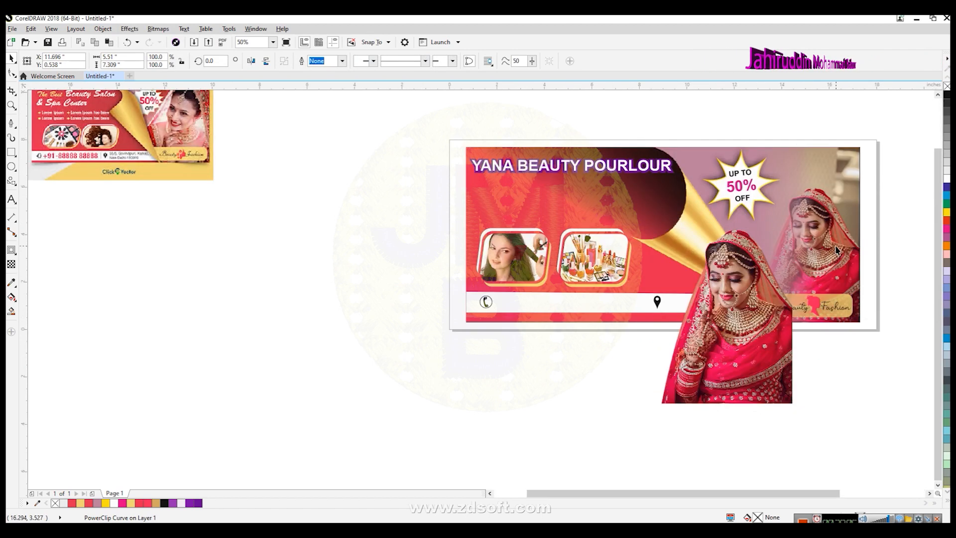
Delete the old faded bride image from the banner and position the new cutout at the banner's lower right corner.
{"action": "left_click", "coordinate": [837, 313]}
{"action": "key", "text": "Delete"}
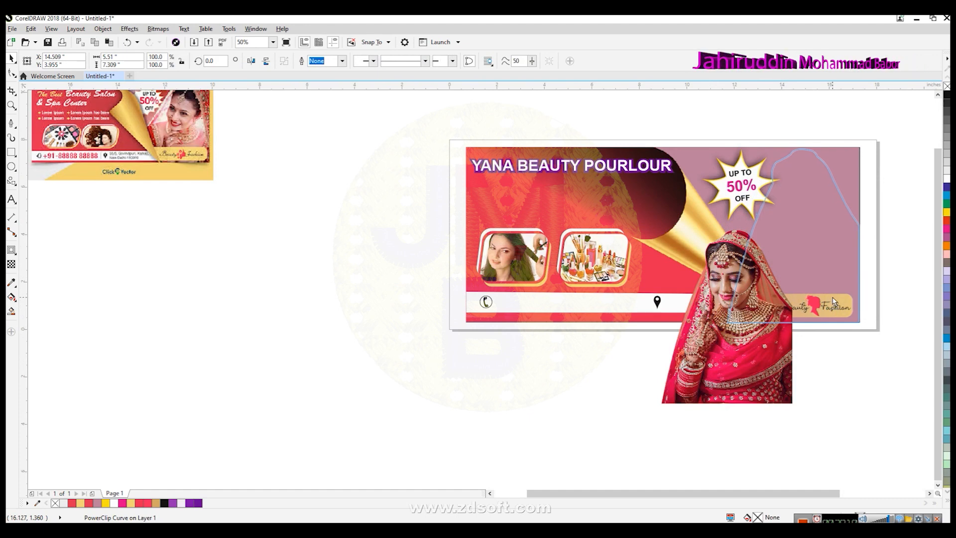
{"action": "left_click", "coordinate": [832, 300]}
{"action": "left_click", "coordinate": [880, 377]}
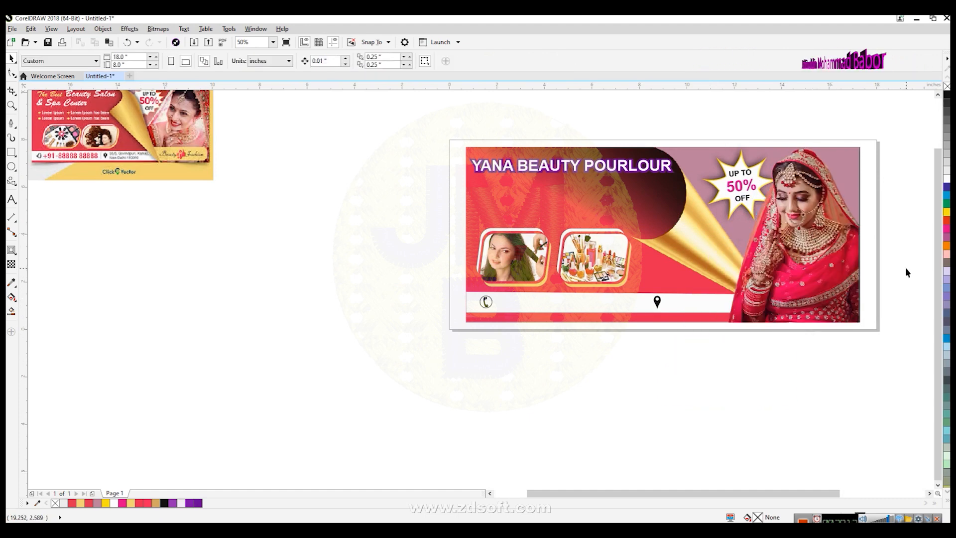
Move the bride cutout off the banner, then group the Beauty Fashion logo parts and move them below the page.
{"action": "left_click_drag", "start_coordinate": [815, 288], "coordinate": [643, 417]}
{"action": "left_click_drag", "start_coordinate": [865, 340], "coordinate": [762, 286]}
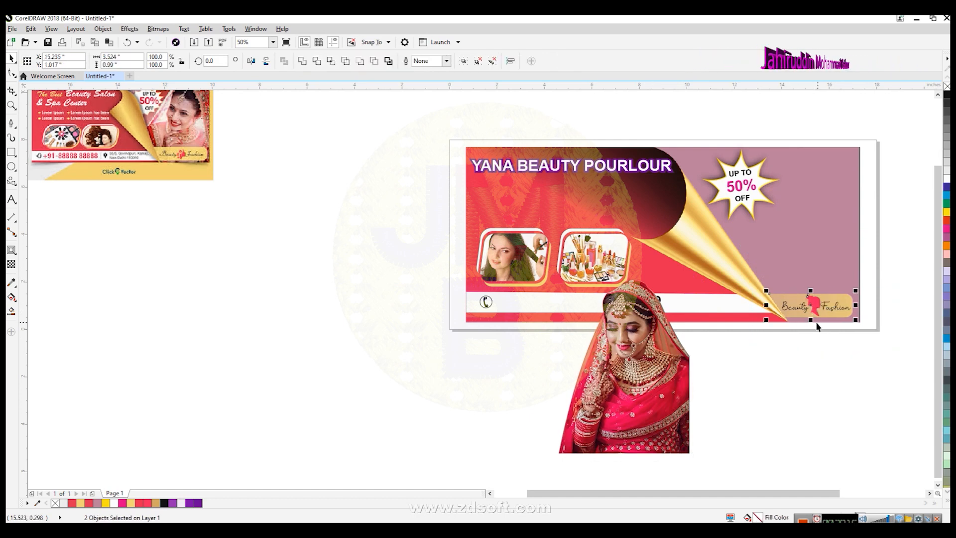
{"action": "left_click_drag", "start_coordinate": [813, 323], "coordinate": [531, 396]}
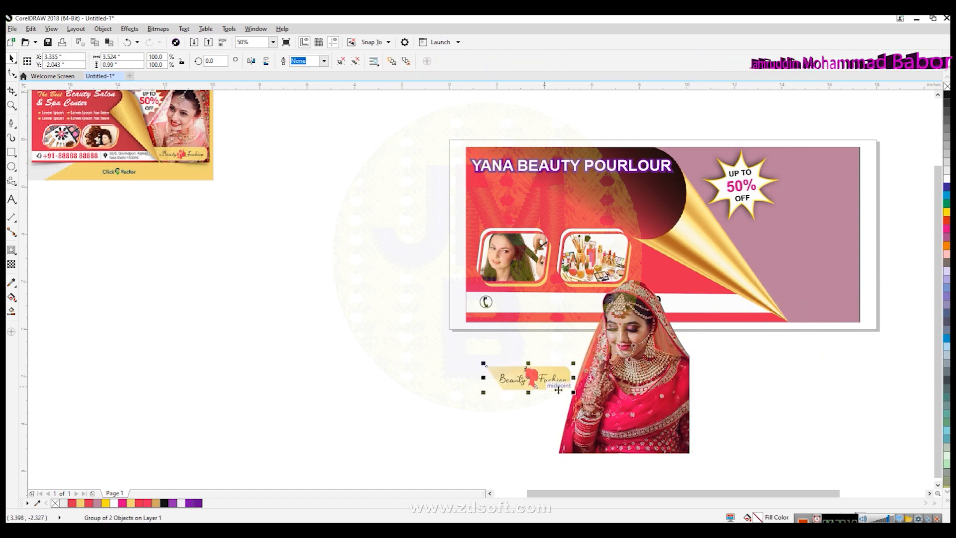
Move the bride cutout back onto the banner and align it with the background's right edge.
{"action": "left_click_drag", "start_coordinate": [752, 336], "coordinate": [798, 260]}
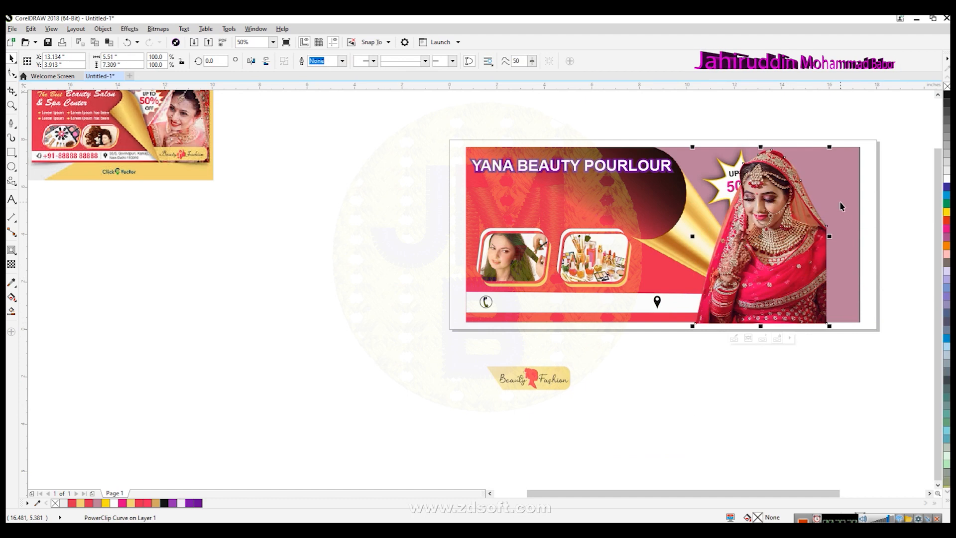
{"action": "left_click", "coordinate": [841, 204], "text": "shift"}
{"action": "key", "text": "r"}
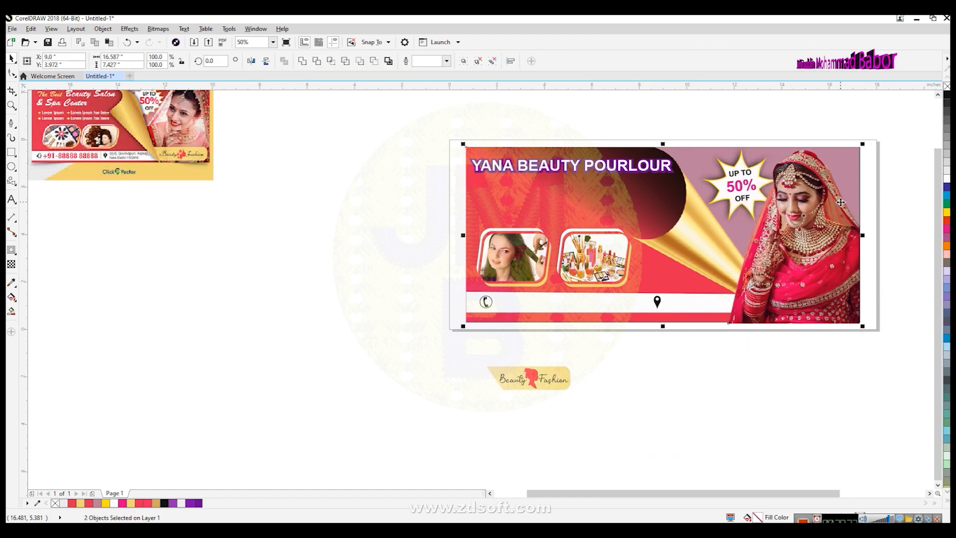
{"action": "left_click", "coordinate": [815, 394]}
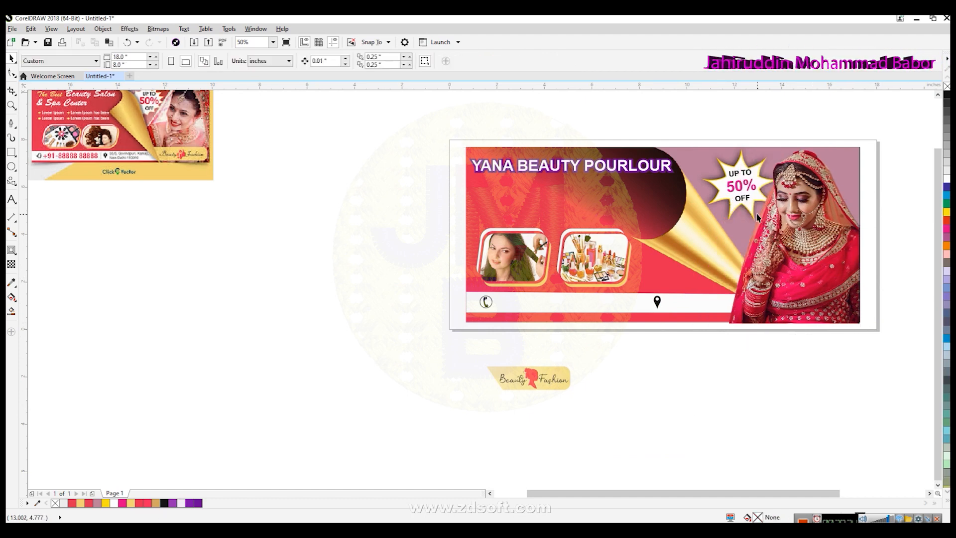
Try to bring the gold page-curl bitmap to the front of the page.
{"action": "left_click", "coordinate": [719, 262]}
{"action": "right_click", "coordinate": [719, 262]}
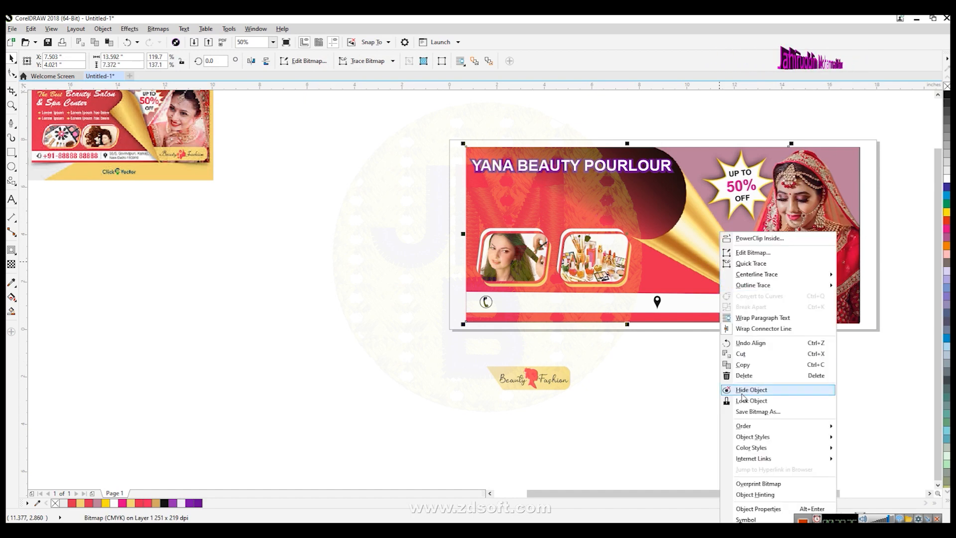
{"action": "mouse_move", "coordinate": [752, 428]}
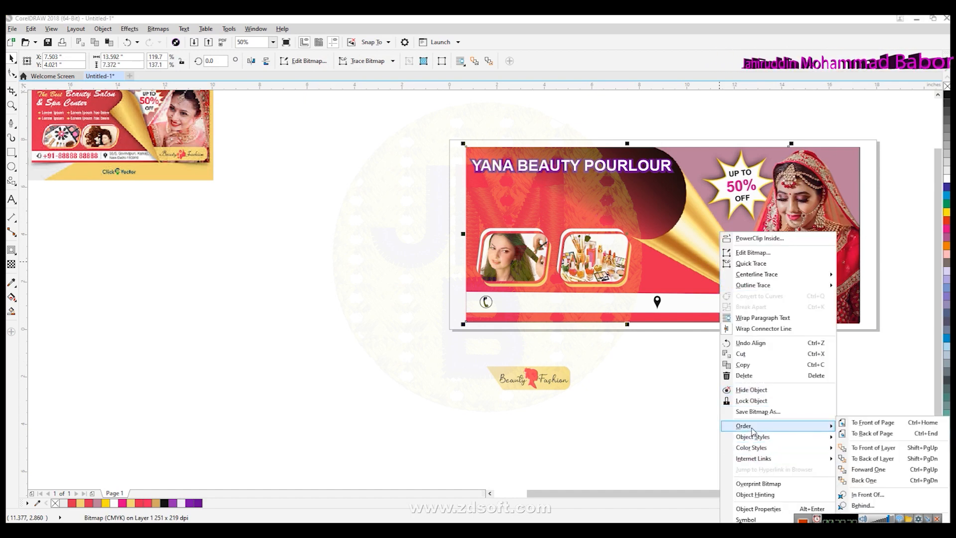
{"action": "left_click", "coordinate": [857, 426]}
{"action": "key", "text": "ctrl+z"}
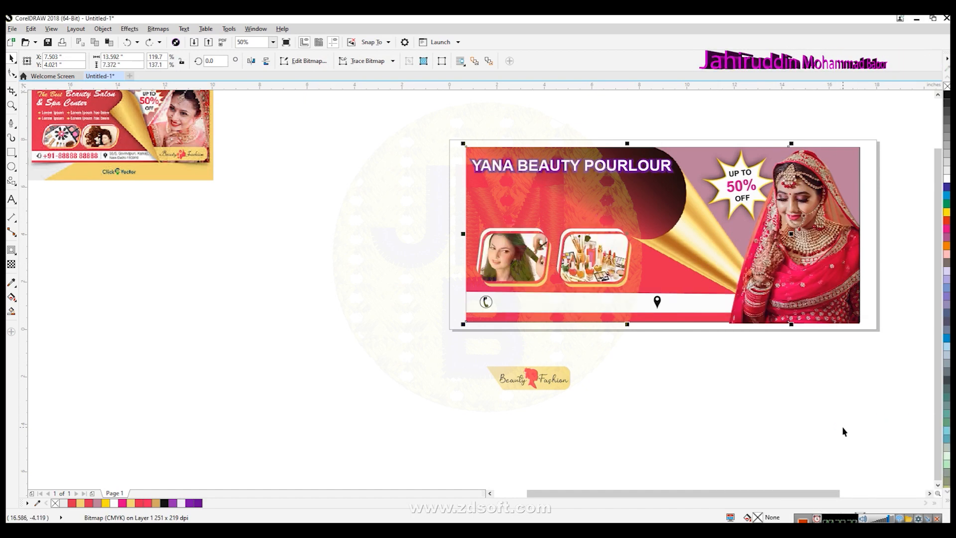
Try to send the bride cutout to the back of the layer.
{"action": "left_click", "coordinate": [824, 222]}
{"action": "right_click", "coordinate": [820, 219]}
{"action": "mouse_move", "coordinate": [854, 418]}
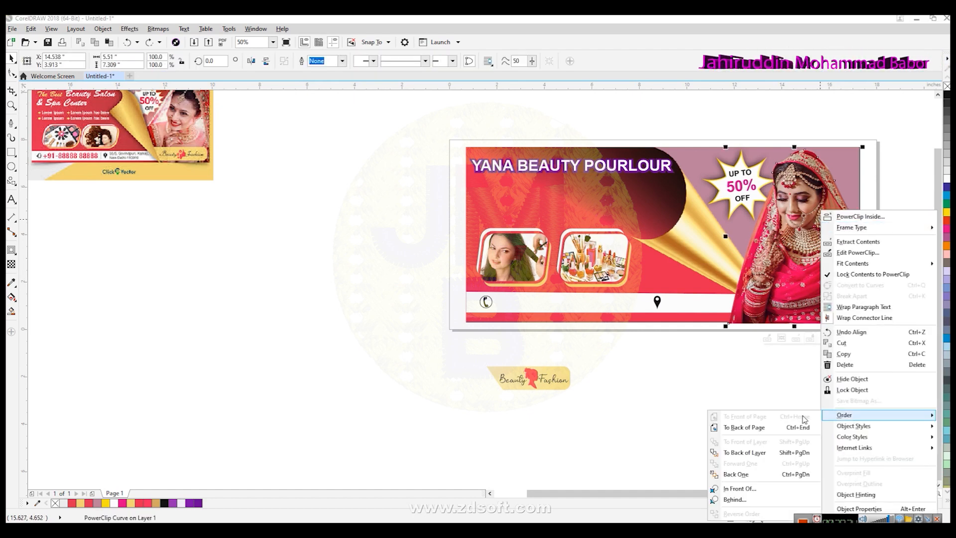
{"action": "left_click", "coordinate": [764, 452]}
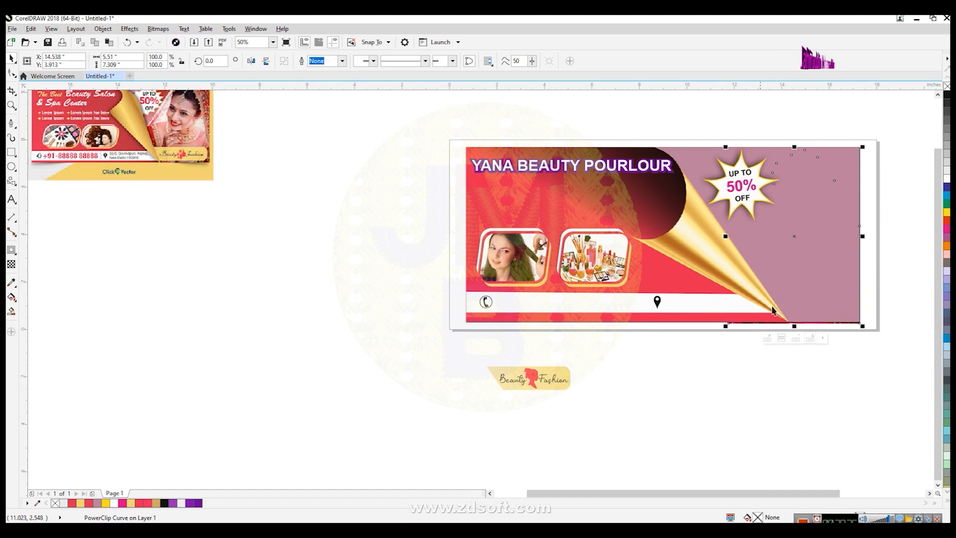
{"action": "key", "text": "ctrl+z"}
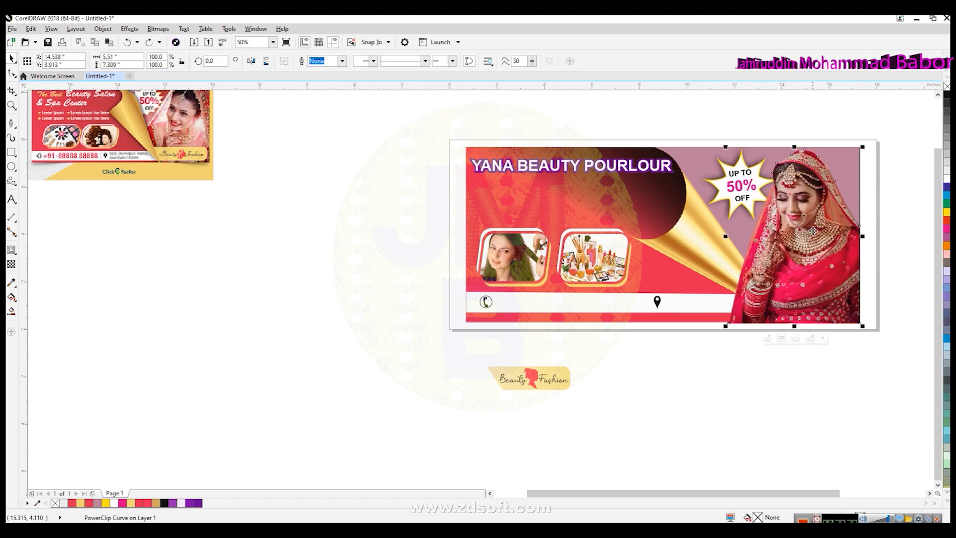
Reorder the bride cutout so that it sits directly behind the gold page-curl bitmap.
{"action": "right_click", "coordinate": [813, 231]}
{"action": "mouse_move", "coordinate": [840, 419]}
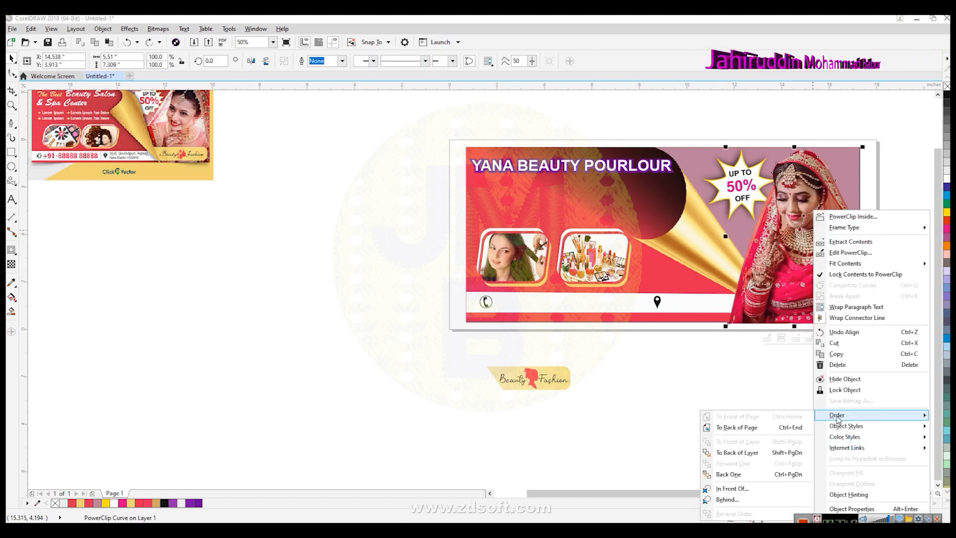
{"action": "left_click", "coordinate": [750, 478]}
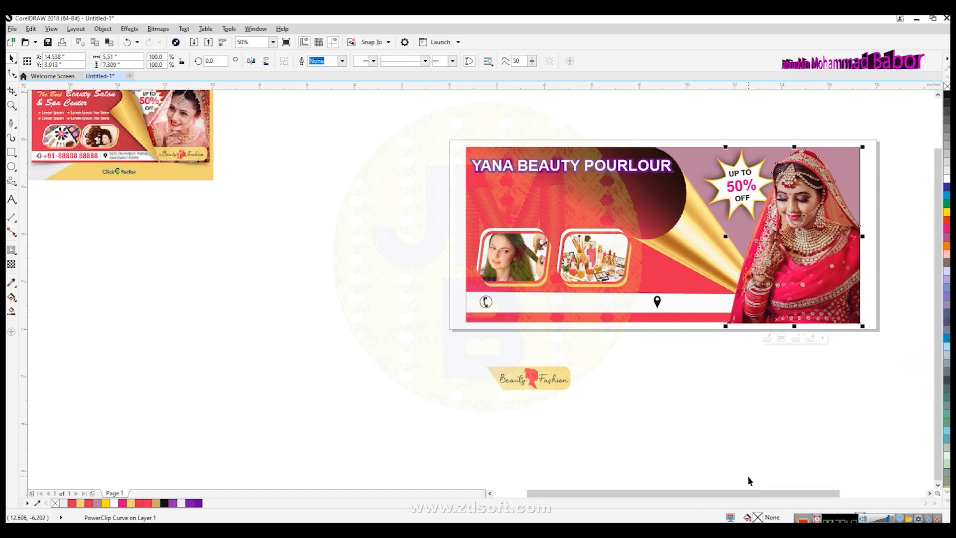
{"action": "right_click", "coordinate": [811, 247]}
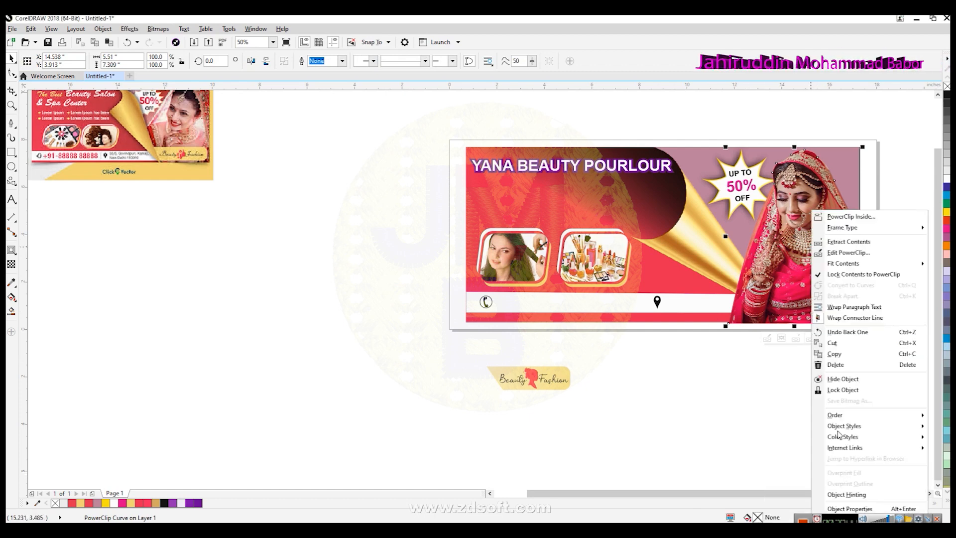
{"action": "mouse_move", "coordinate": [836, 420]}
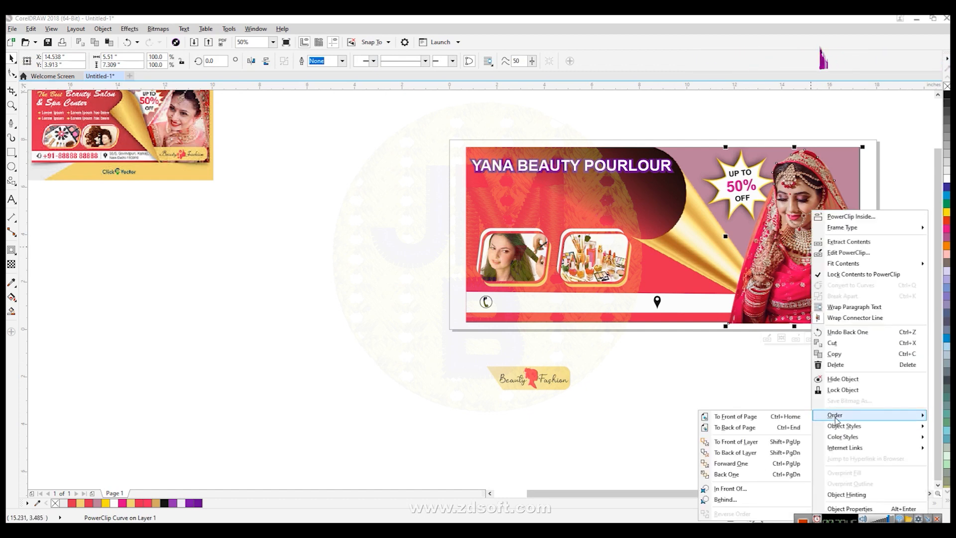
{"action": "left_click", "coordinate": [725, 499]}
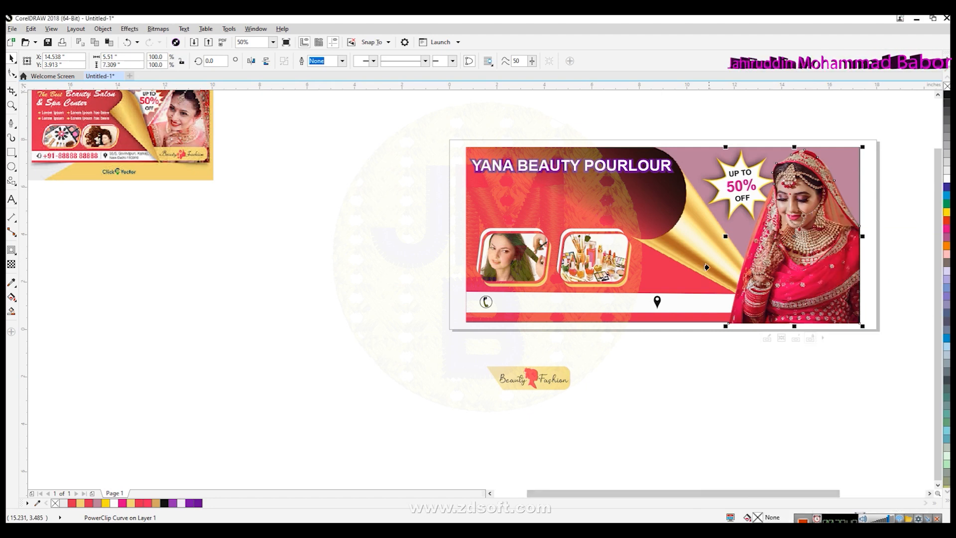
{"action": "left_click", "coordinate": [707, 261]}
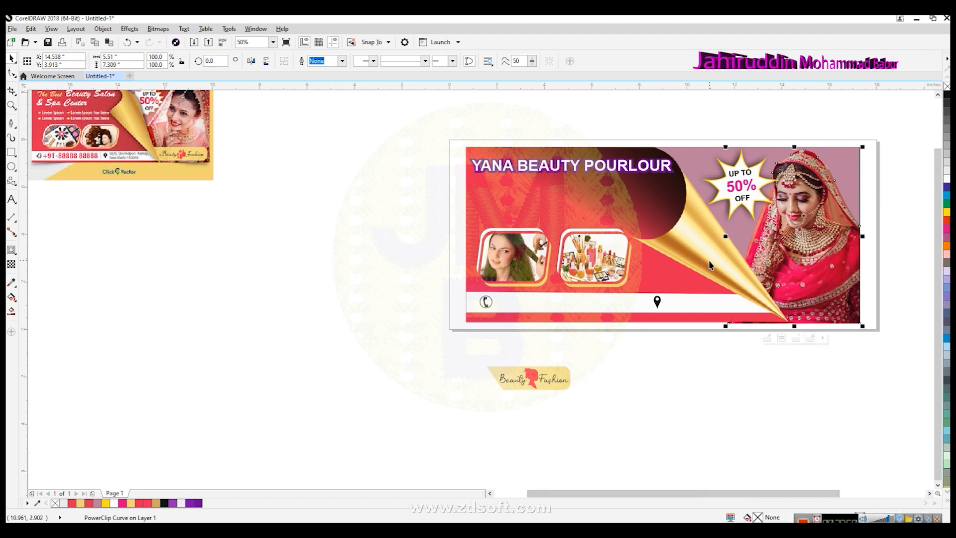
{"action": "left_click", "coordinate": [758, 388]}
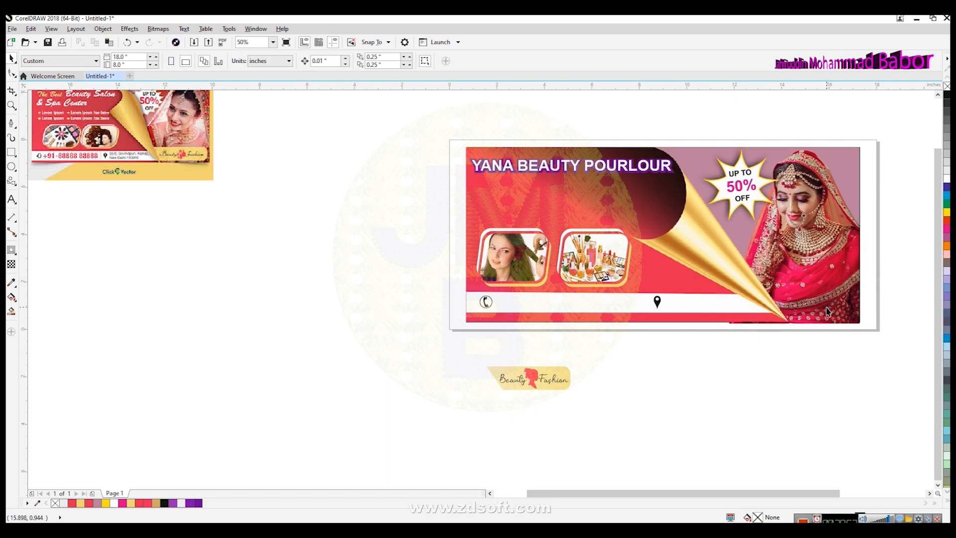
Reduce the bride cutout's height from its lower edge to about 7.25 inches, fitting it to the banner's bottom edge.
{"action": "scroll", "coordinate": [826, 311], "scroll_direction": "up", "scroll_amount": 2}
{"action": "left_click", "coordinate": [803, 344]}
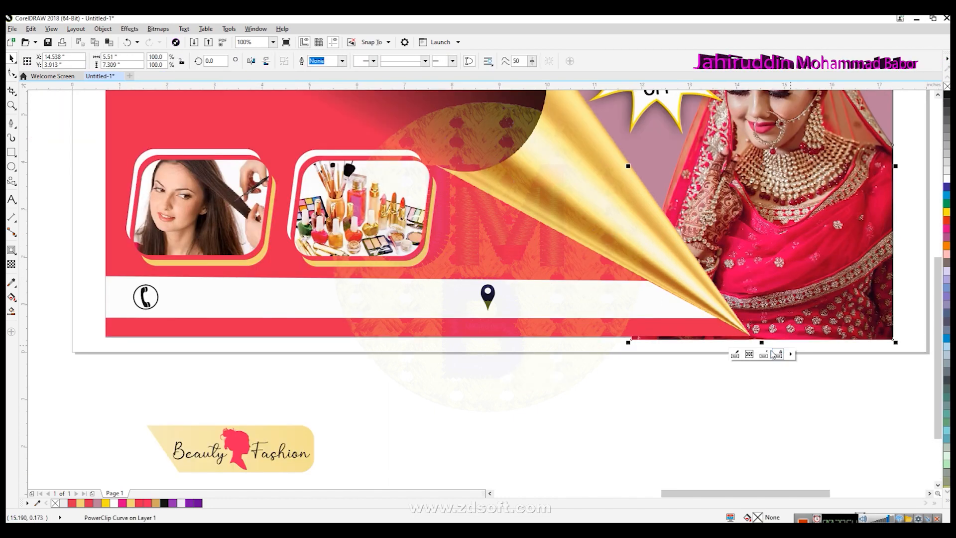
{"action": "scroll", "coordinate": [758, 344], "scroll_direction": "up", "scroll_amount": 1}
{"action": "left_click_drag", "start_coordinate": [754, 337], "coordinate": [753, 314]}
{"action": "scroll", "coordinate": [757, 335], "scroll_direction": "up", "scroll_amount": 1}
{"action": "scroll", "coordinate": [753, 318], "scroll_direction": "down", "scroll_amount": 4}
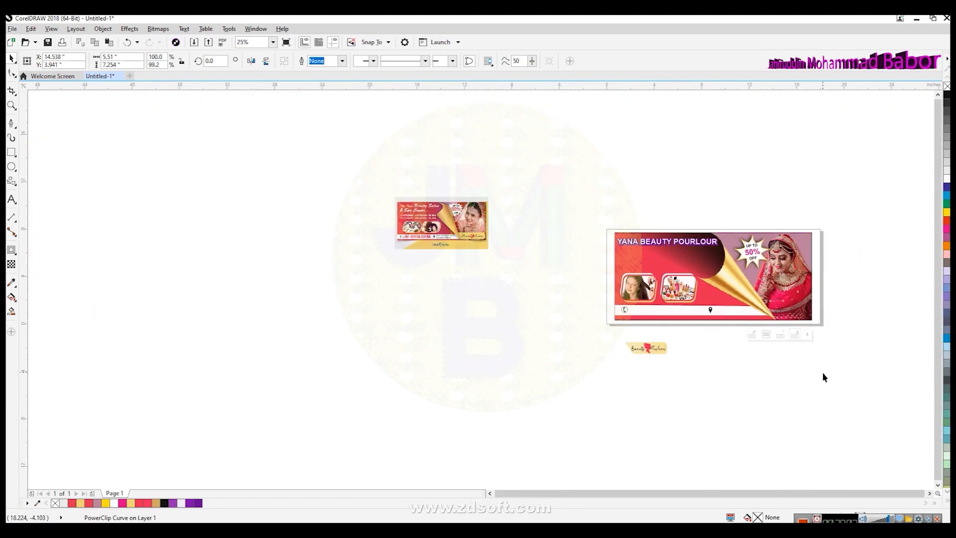
{"action": "left_click", "coordinate": [823, 372]}
{"action": "scroll", "coordinate": [815, 260], "scroll_direction": "up", "scroll_amount": 1}
{"action": "left_click", "coordinate": [815, 260]}
{"action": "left_click", "coordinate": [844, 360]}
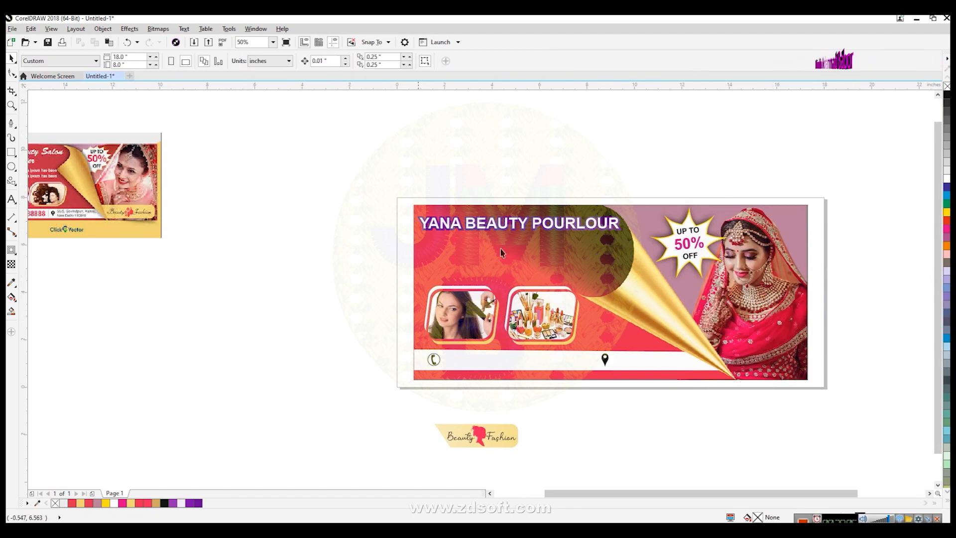
Apply a linear gradient transparency to the bride cutout, running rightward across her at about -2.9°.
{"action": "left_click", "coordinate": [762, 329]}
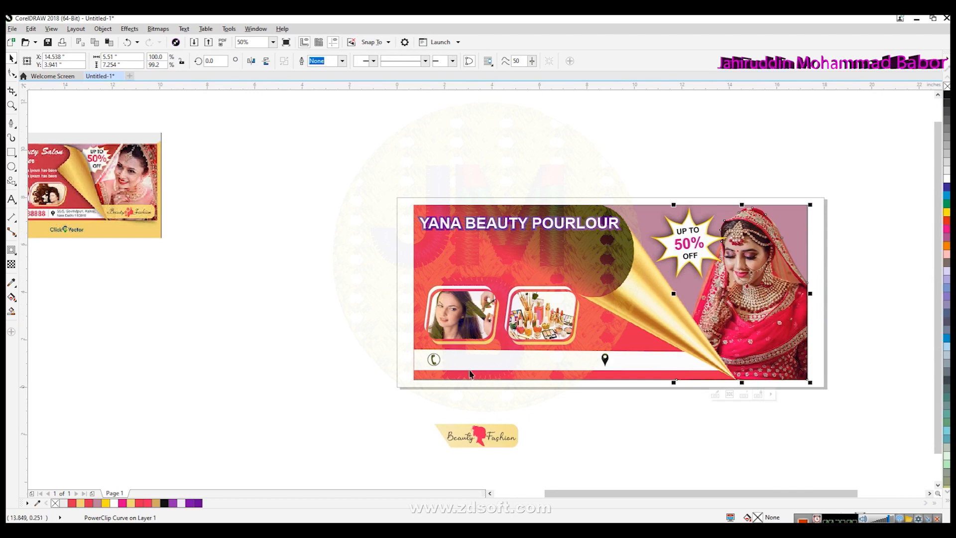
{"action": "left_click", "coordinate": [12, 264]}
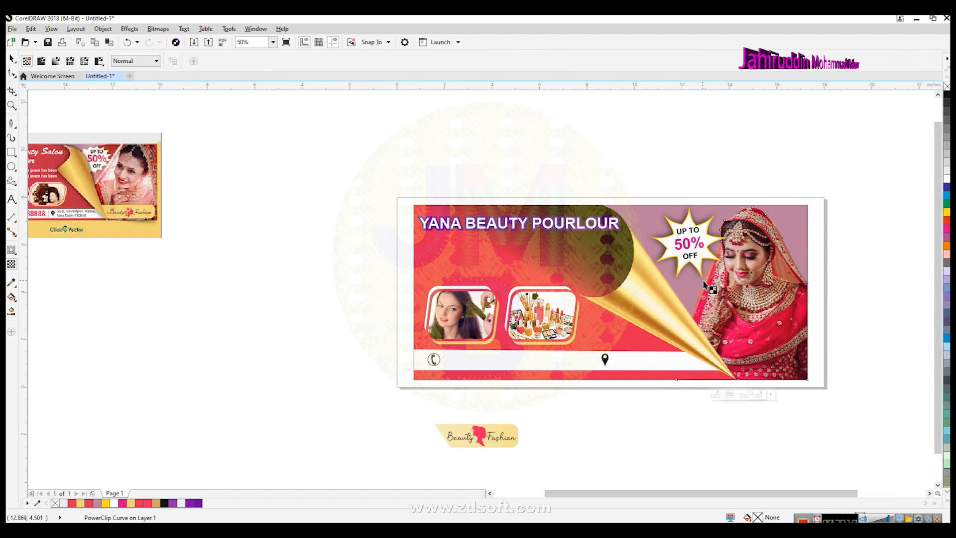
{"action": "left_click_drag", "start_coordinate": [725, 291], "coordinate": [612, 285]}
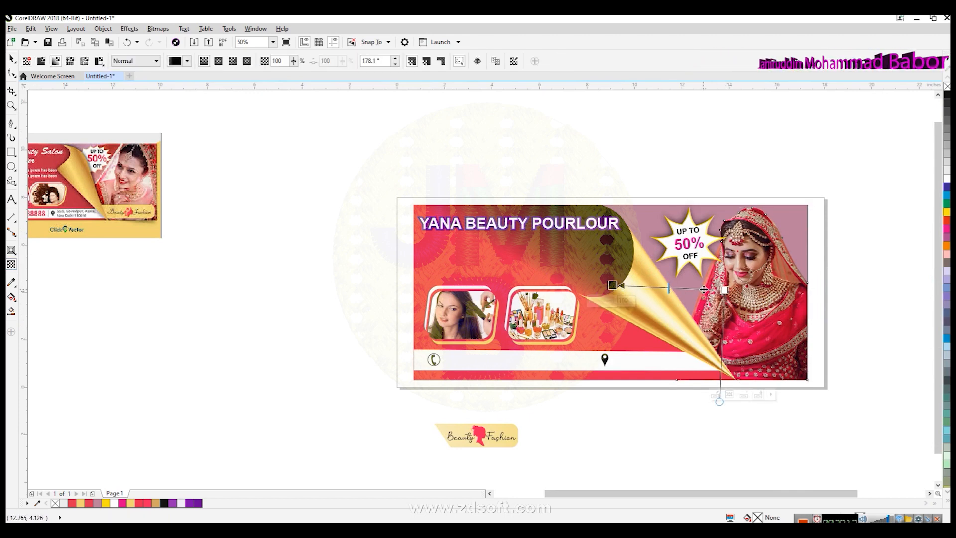
{"action": "left_click_drag", "start_coordinate": [724, 290], "coordinate": [765, 280]}
{"action": "left_click_drag", "start_coordinate": [688, 282], "coordinate": [715, 285]}
{"action": "left_click_drag", "start_coordinate": [616, 285], "coordinate": [805, 299]}
{"action": "key", "text": "ctrl+z"}
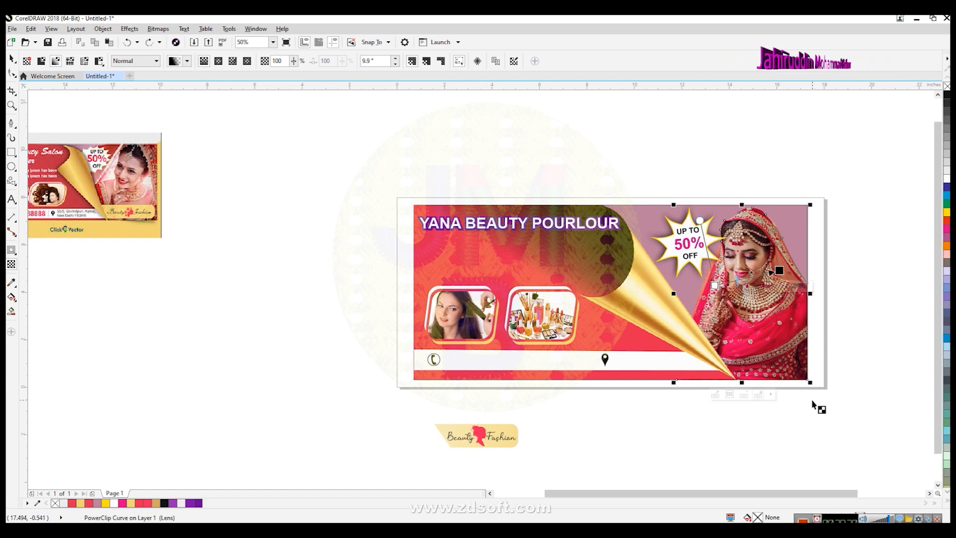
{"action": "mouse_move", "coordinate": [780, 271]}
{"action": "left_mouse_down"}
{"action": "mouse_move", "coordinate": [840, 257]}
{"action": "mouse_move", "coordinate": [782, 289]}
{"action": "left_mouse_up"}
{"action": "left_click", "coordinate": [12, 59]}
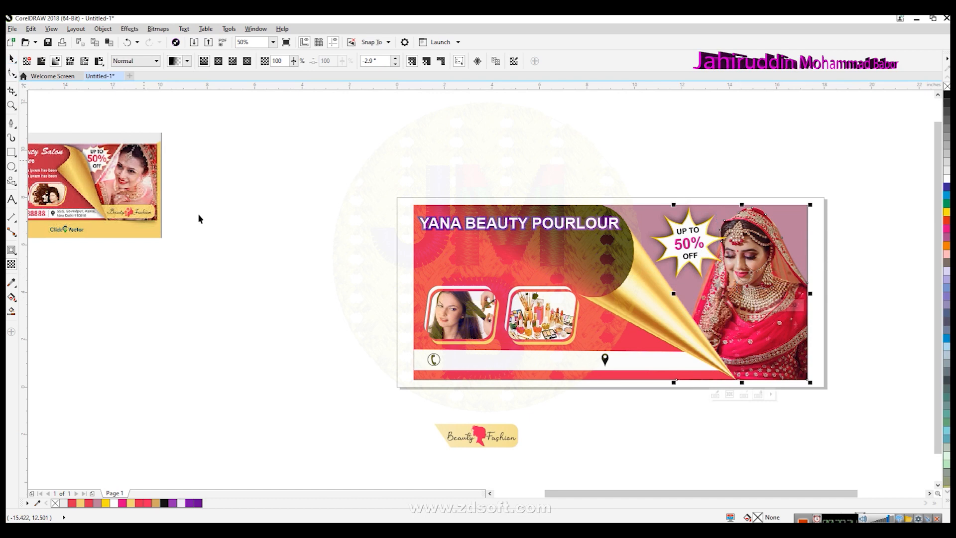
Place the Beauty Fashion logo over the bride at the banner's lower right corner, enlarged to about 3.74 by 1.05 inches.
{"action": "left_click", "coordinate": [620, 422]}
{"action": "key", "text": "Tab"}
{"action": "left_click_drag", "start_coordinate": [521, 454], "coordinate": [733, 373]}
{"action": "scroll", "coordinate": [823, 366], "scroll_direction": "up", "scroll_amount": 1}
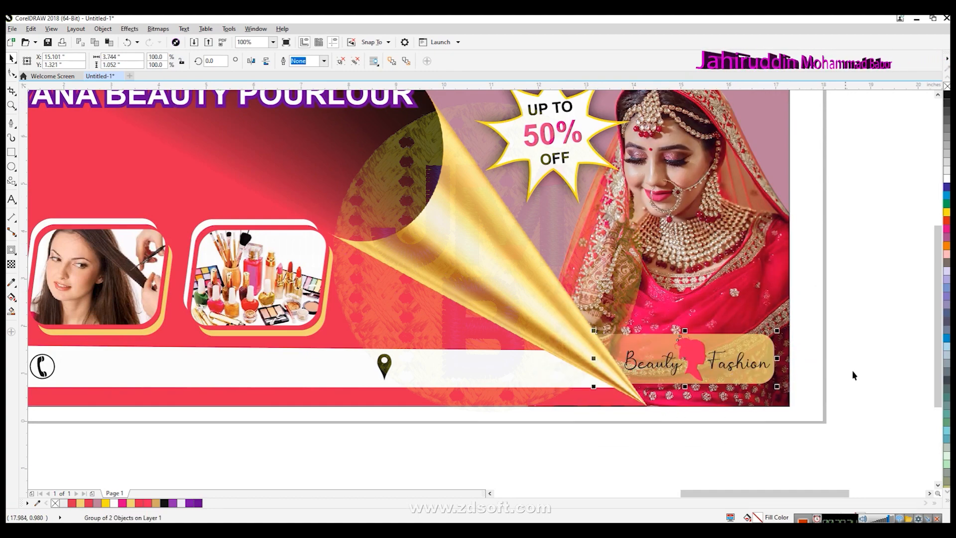
{"action": "left_click", "coordinate": [872, 386]}
{"action": "scroll", "coordinate": [869, 398], "scroll_direction": "down", "scroll_amount": 1}
{"action": "scroll", "coordinate": [792, 458], "scroll_direction": "down", "scroll_amount": 1}
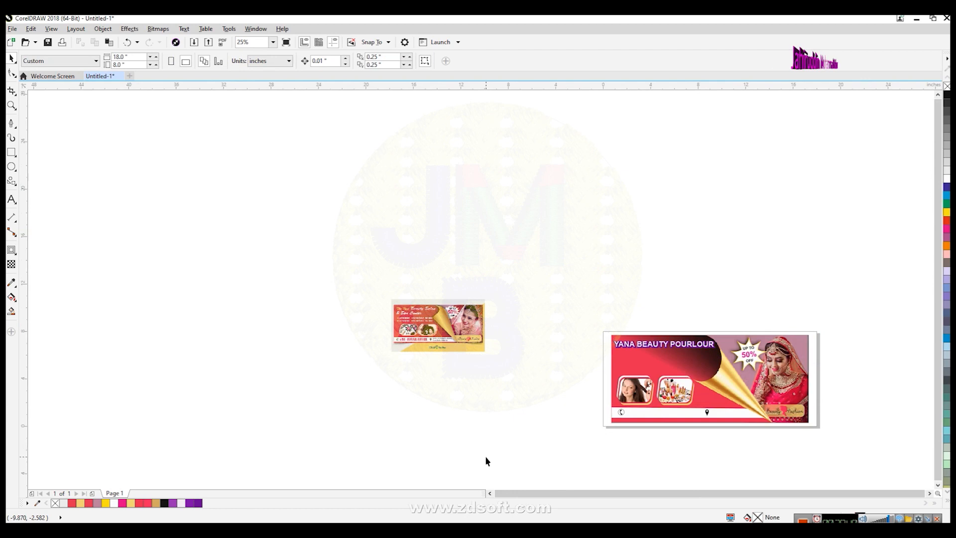
Scale the YANA BEAUTY POURLOUR heading down to about 44.9 pt.
{"action": "scroll", "coordinate": [861, 443], "scroll_direction": "up", "scroll_amount": 1}
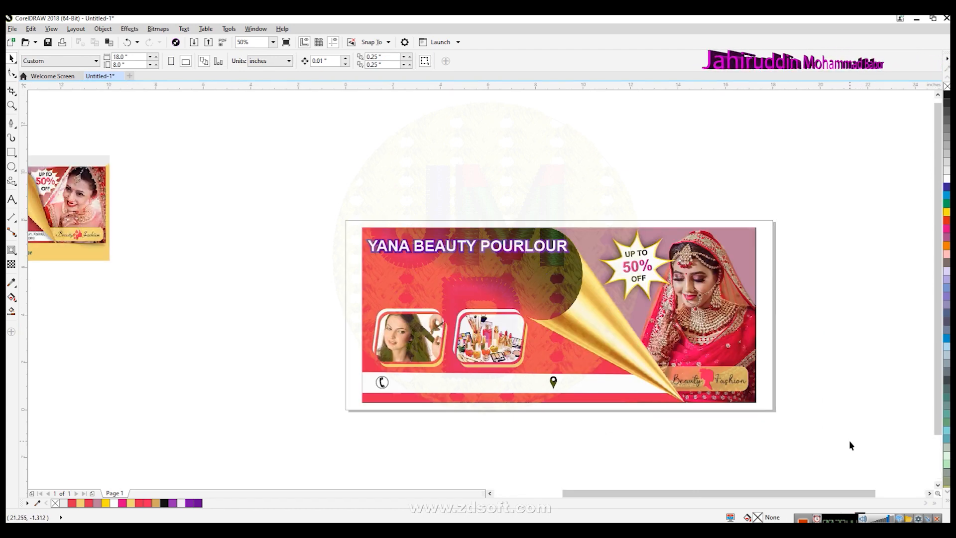
{"action": "left_click", "coordinate": [491, 248]}
{"action": "scroll", "coordinate": [498, 251], "scroll_direction": "up", "scroll_amount": 1}
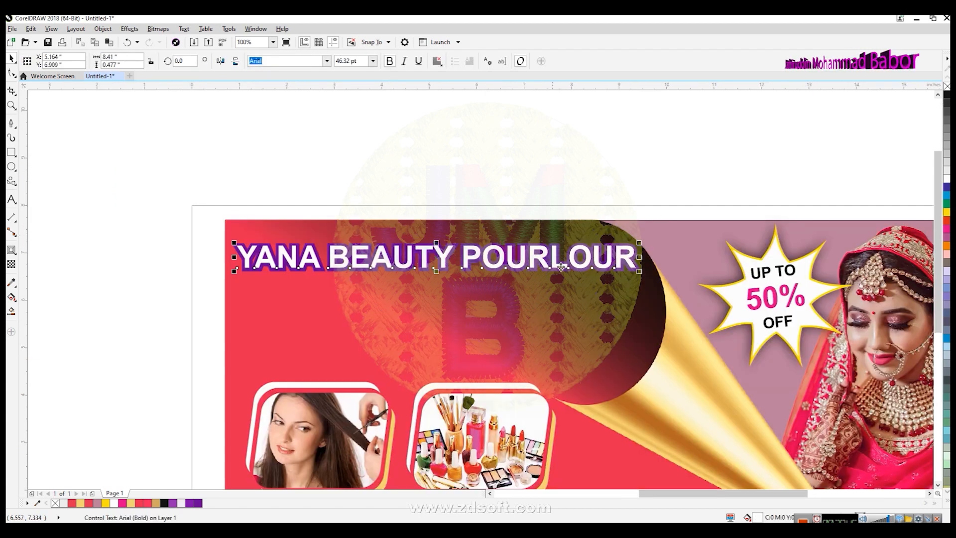
{"action": "left_click_drag", "start_coordinate": [640, 273], "coordinate": [628, 272]}
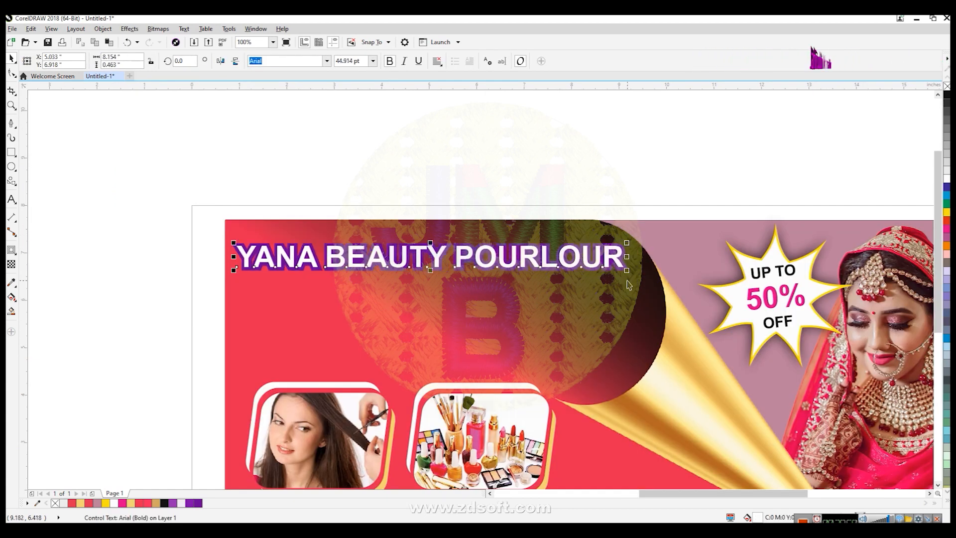
{"action": "left_click", "coordinate": [757, 197]}
{"action": "scroll", "coordinate": [878, 401], "scroll_direction": "down", "scroll_amount": 2}
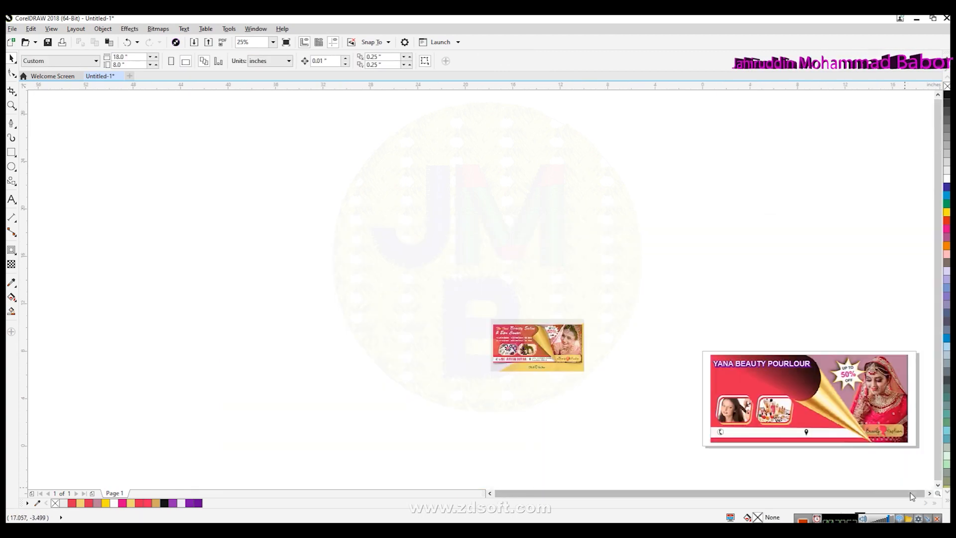
{"action": "left_click", "coordinate": [930, 493]}
{"action": "left_click", "coordinate": [937, 485]}
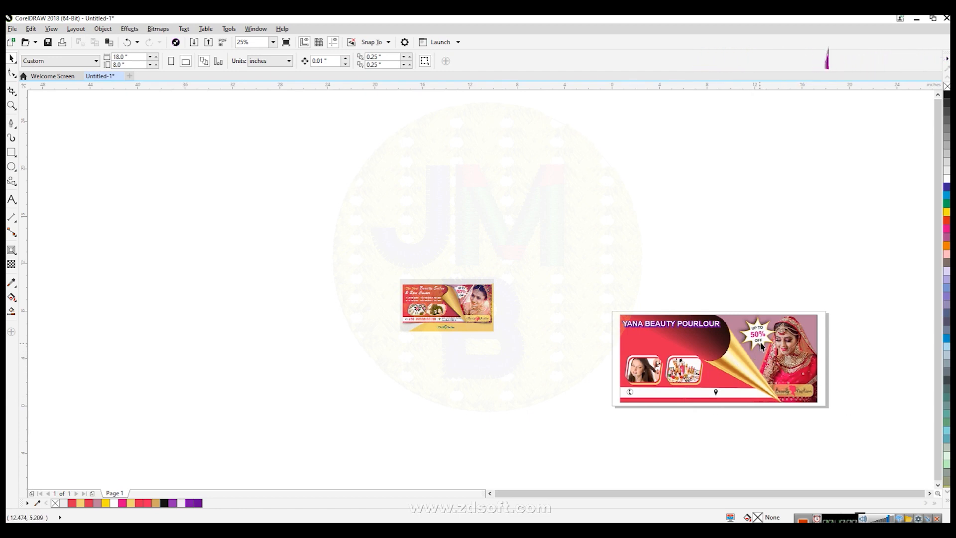
{"action": "scroll", "coordinate": [670, 398], "scroll_direction": "up", "scroll_amount": 1}
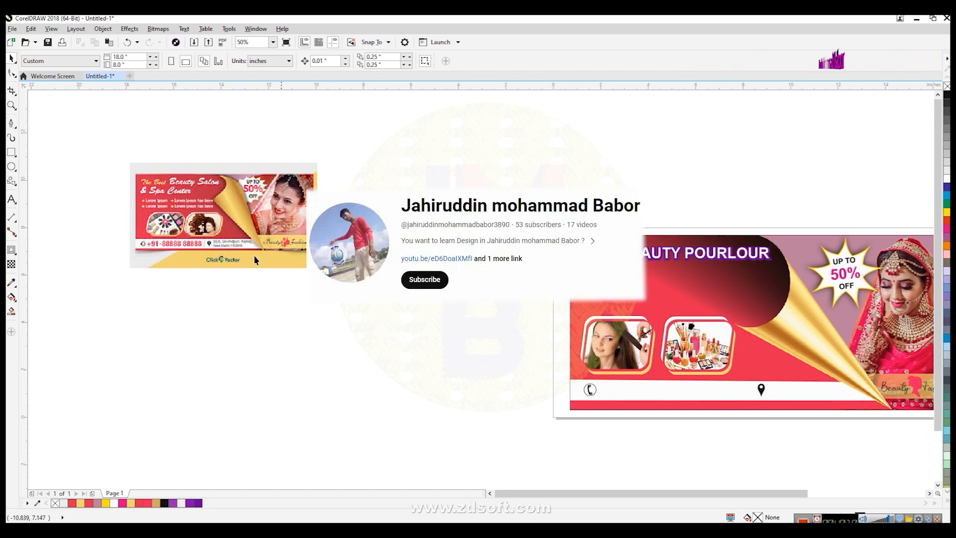
{"action": "scroll", "coordinate": [149, 231], "scroll_direction": "up", "scroll_amount": 2}
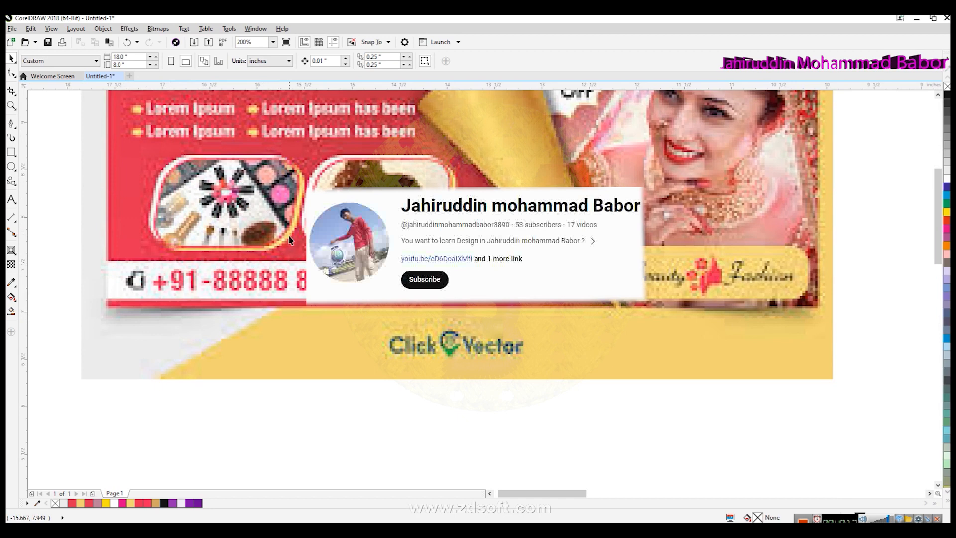
{"action": "scroll", "coordinate": [281, 240], "scroll_direction": "down", "scroll_amount": 2}
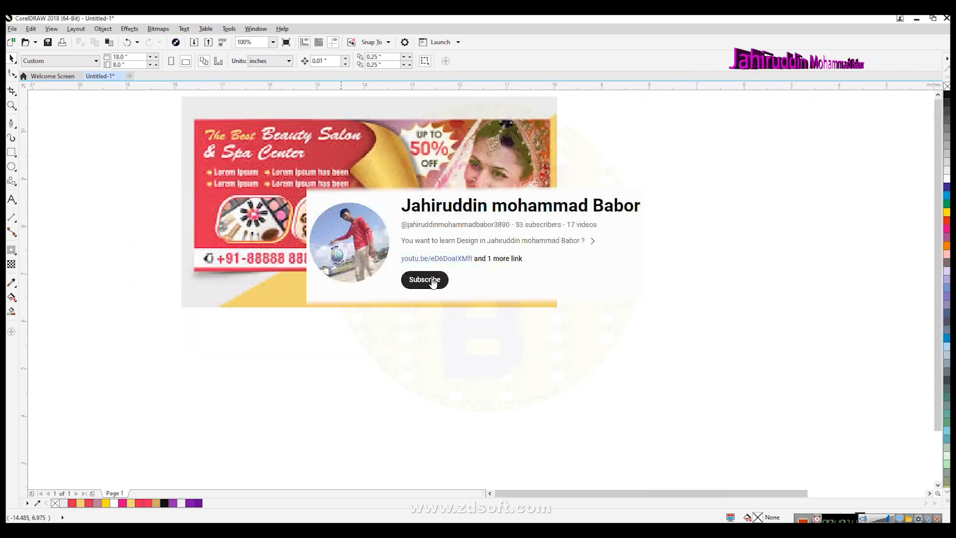
{"action": "scroll", "coordinate": [539, 364], "scroll_direction": "down", "scroll_amount": 1}
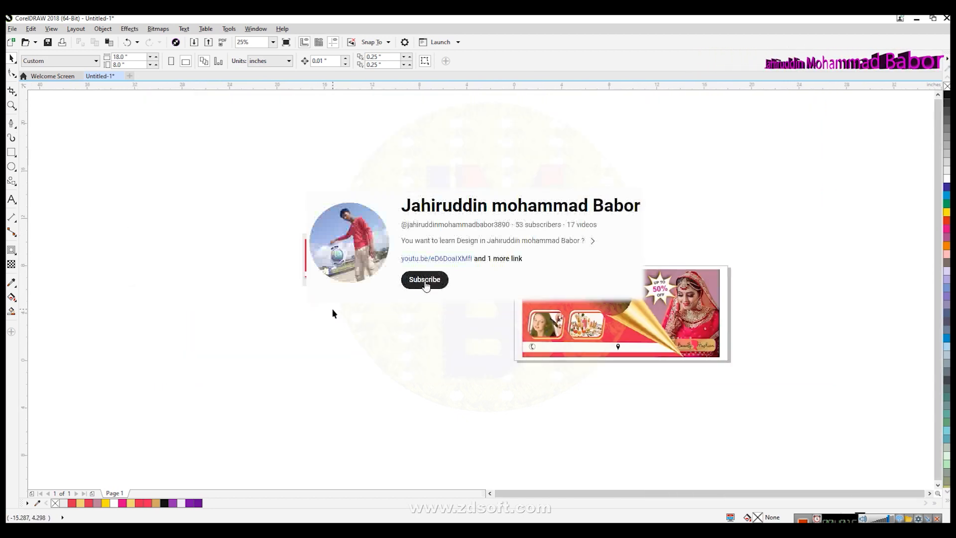